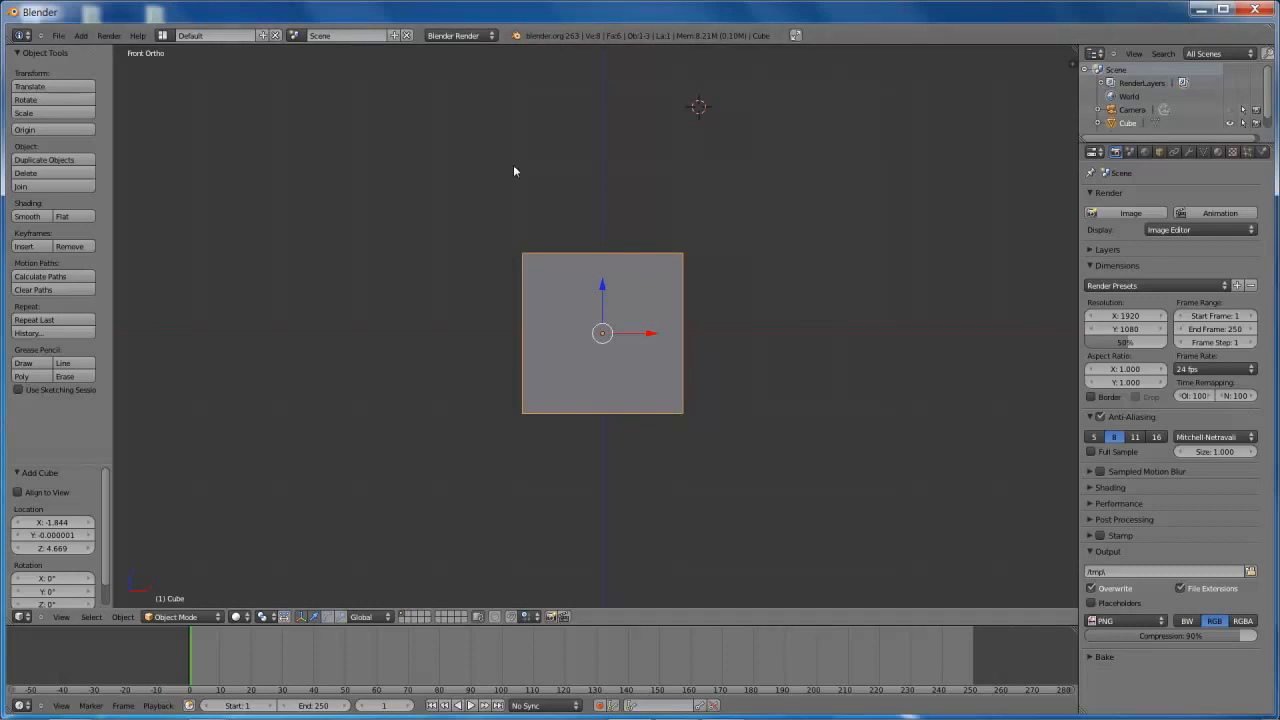
Switch the cube's view from front orthographic to an angled perspective and enter Edit Mode
{"action": "middle_click_drag", "start_coordinate": [666, 251], "coordinate": [659, 289], "text": "shift"}
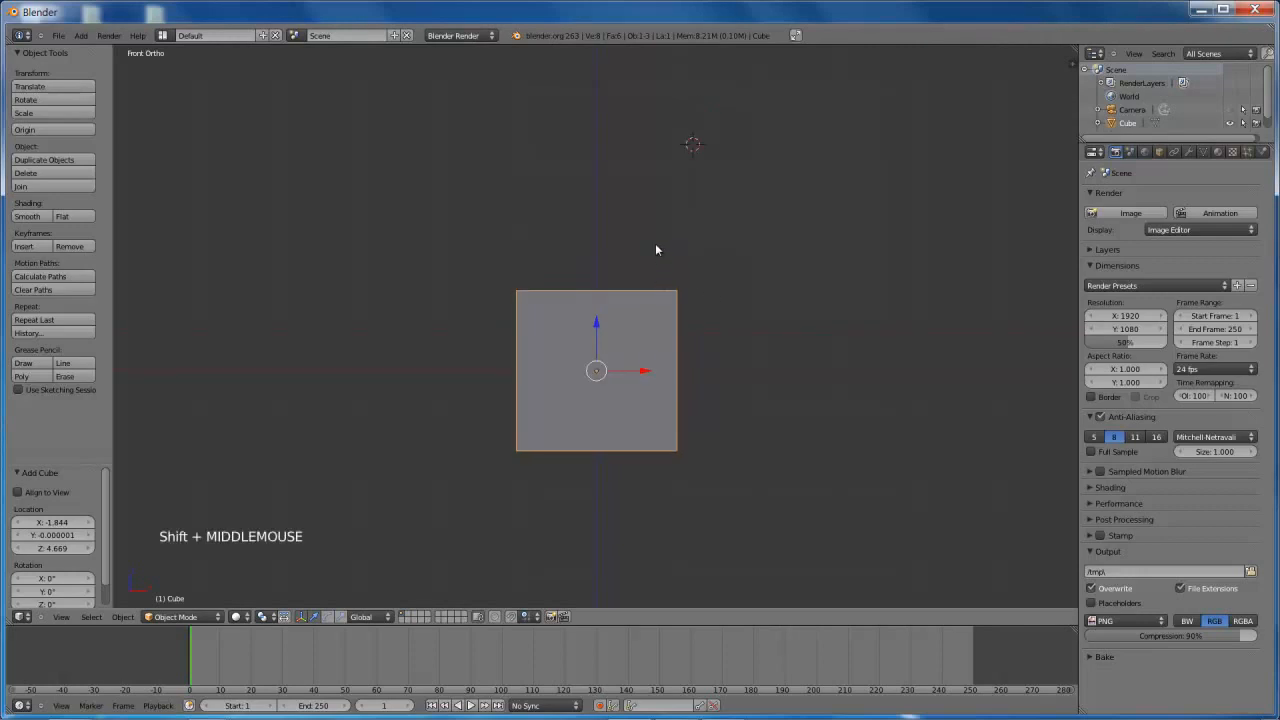
{"action": "middle_click", "coordinate": [637, 214], "text": "alt"}
{"action": "middle_click_drag", "start_coordinate": [637, 214], "coordinate": [648, 293]}
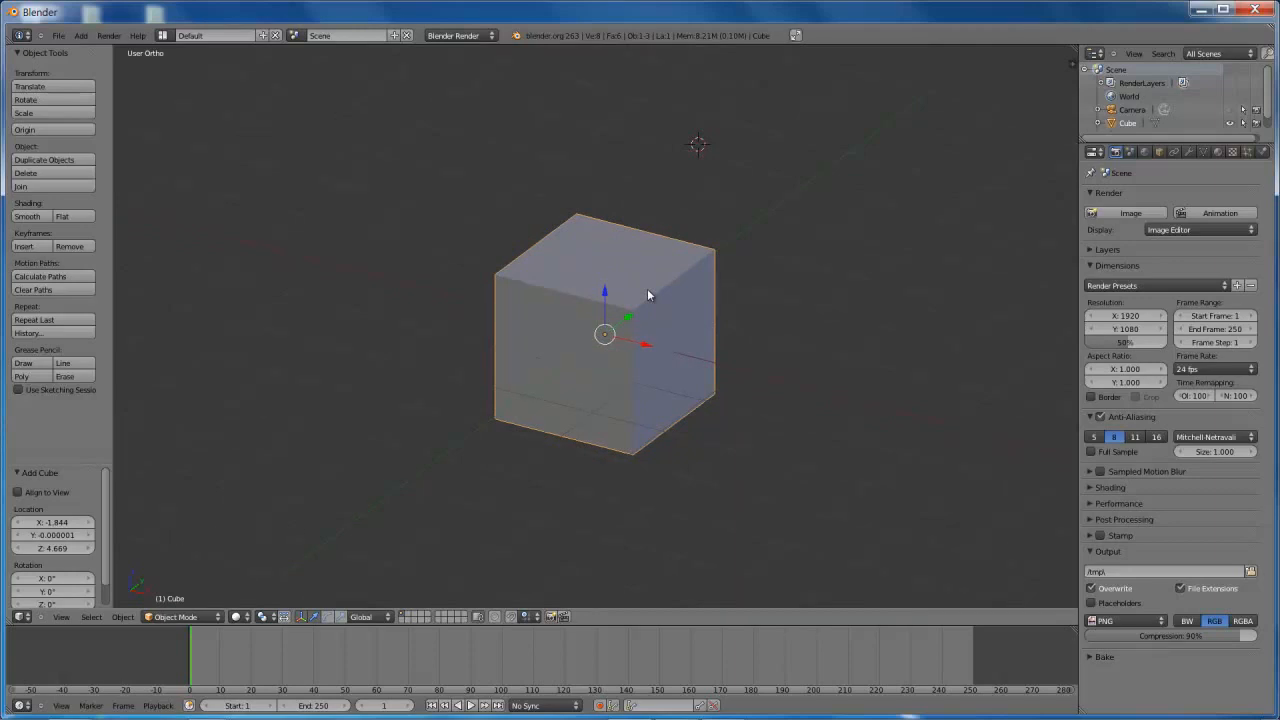
{"action": "key", "text": "KP_5"}
{"action": "middle_click_drag", "start_coordinate": [652, 342], "coordinate": [668, 341]}
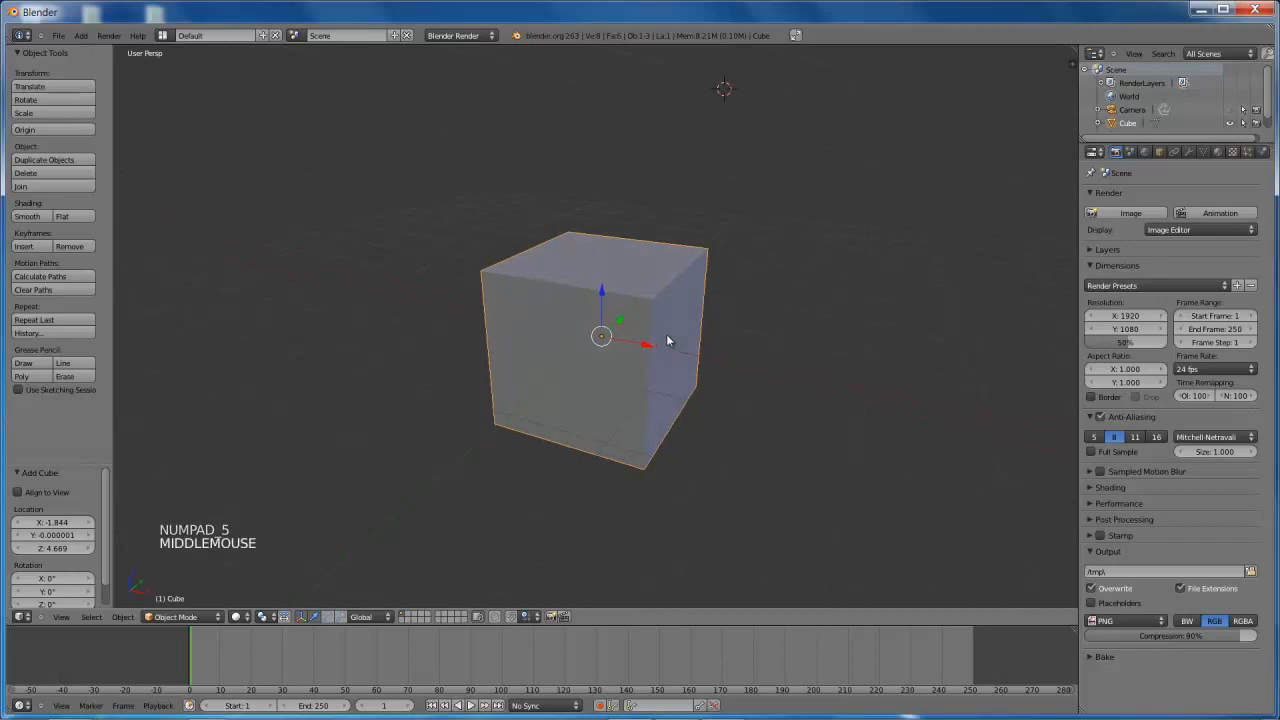
{"action": "key", "text": "Tab"}
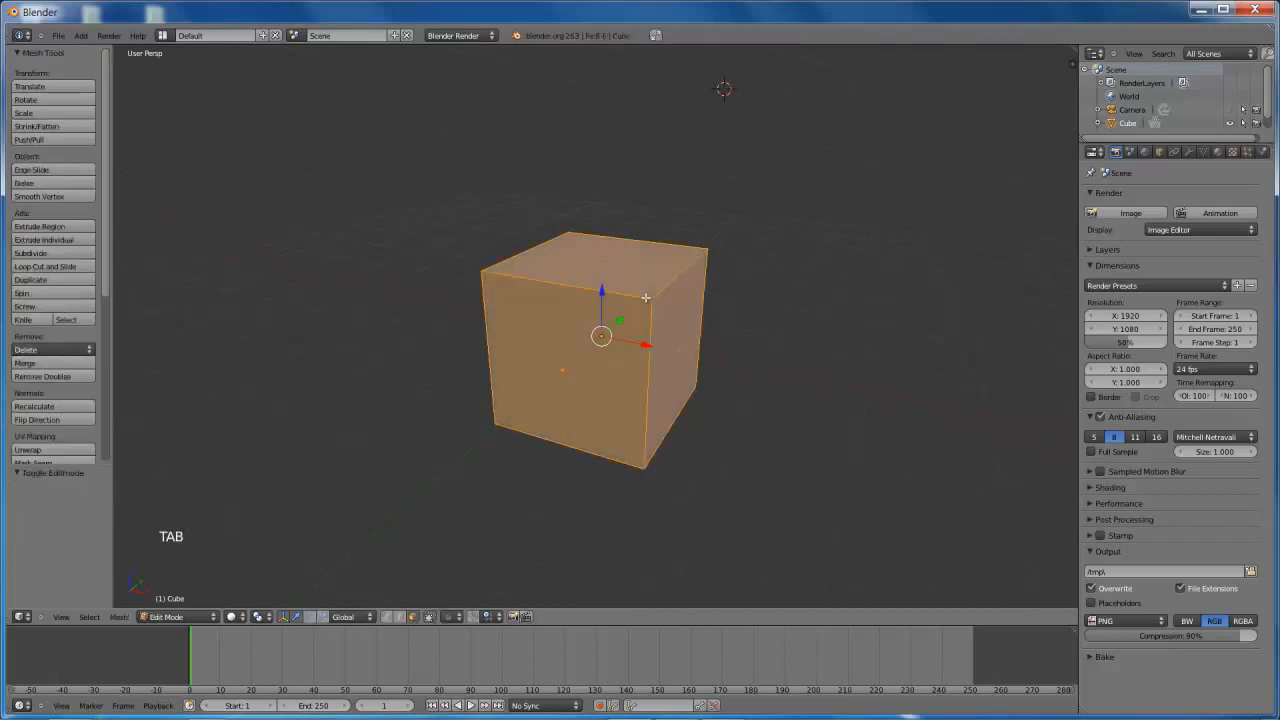
Subdivide all faces of the cube once
{"action": "key", "text": "space"}
{"action": "left_click", "coordinate": [645, 297]}
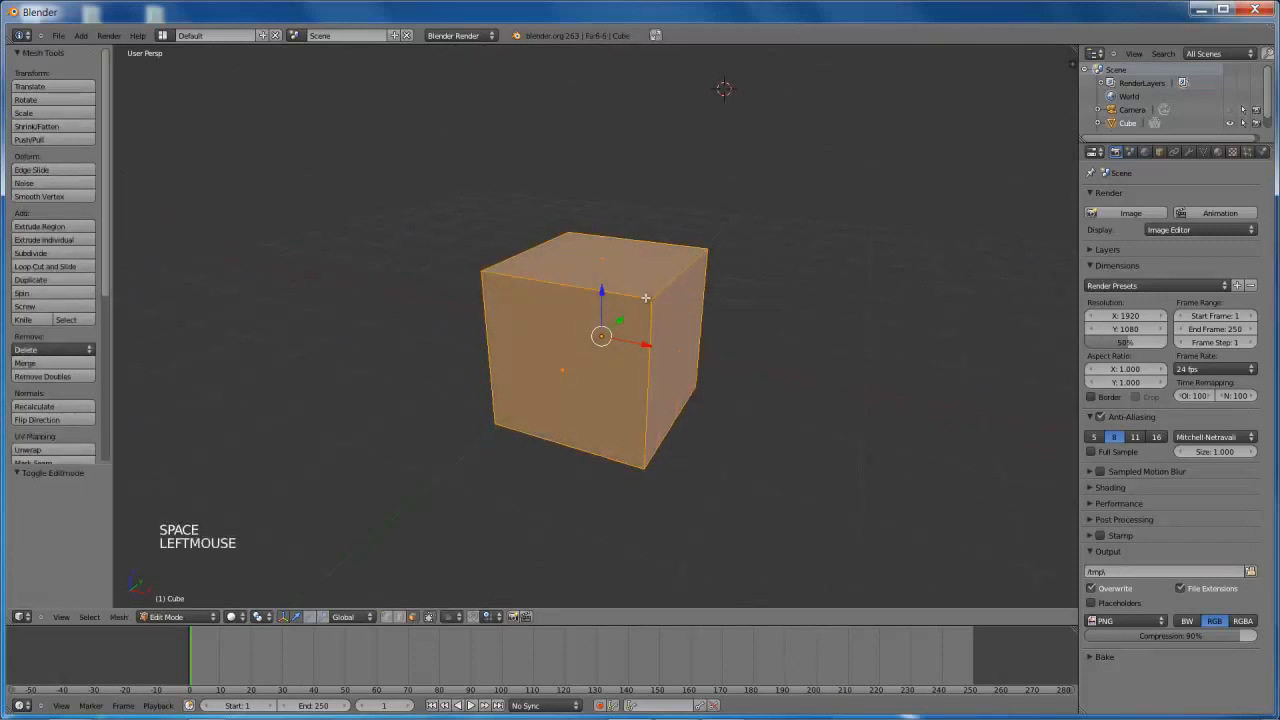
{"action": "key", "text": "space"}
{"action": "type", "text": "sub"}
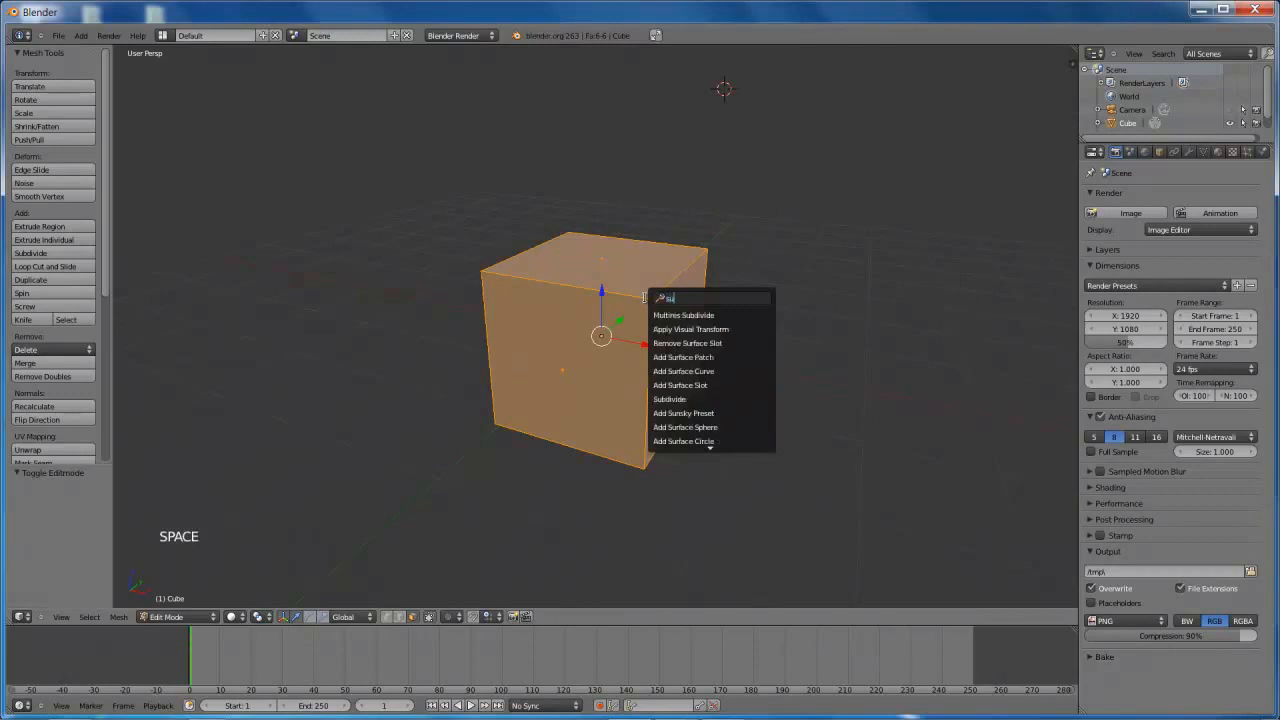
{"action": "key", "text": "Down"}
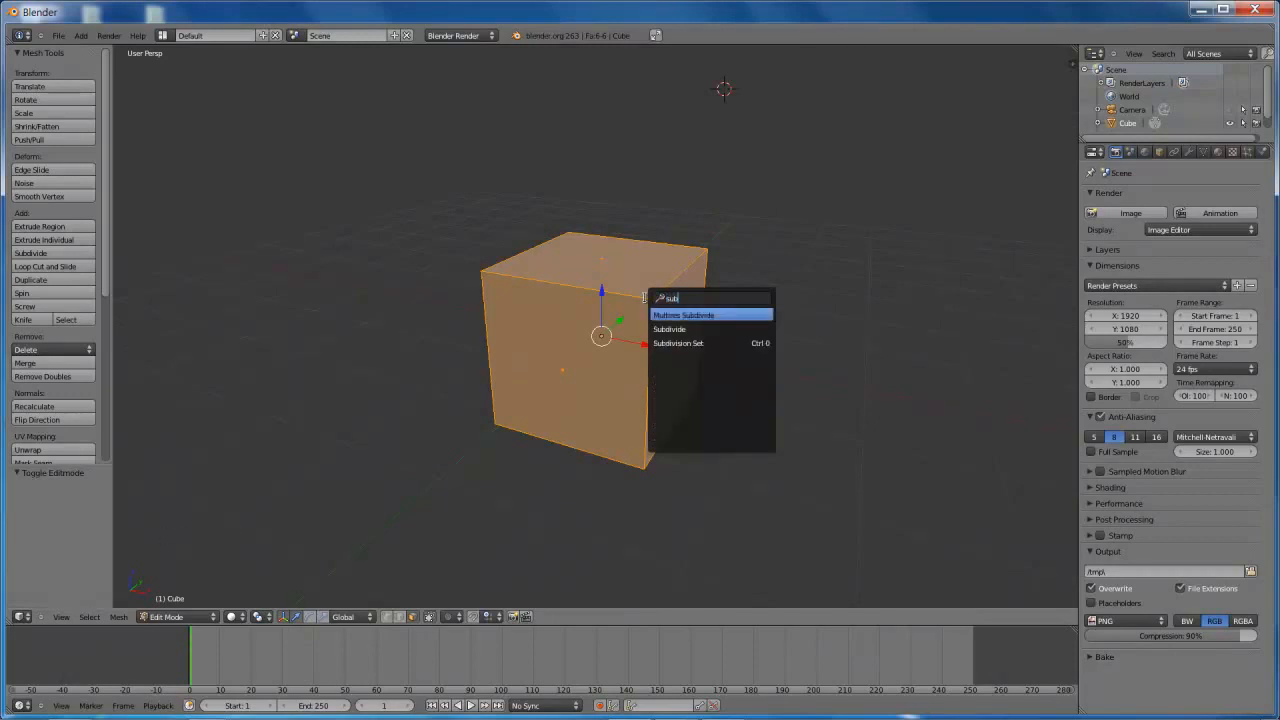
{"action": "key", "text": "Down"}
{"action": "key", "text": "Return"}
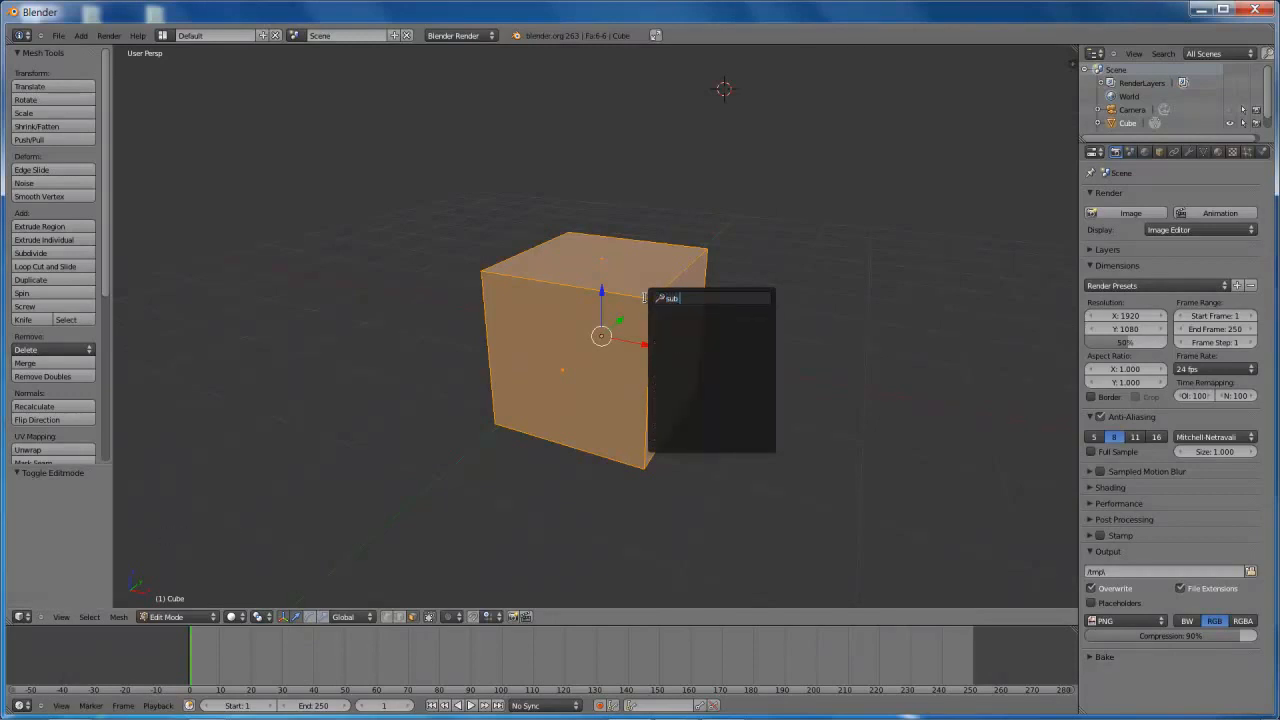
{"action": "key", "text": "BackSpace"}
{"action": "key", "text": "BackSpace"}
{"action": "key", "text": "BackSpace"}
{"action": "type", "text": "ub"}
{"action": "key", "text": "Down"}
{"action": "key", "text": "Return"}
{"action": "middle_click_drag", "start_coordinate": [604, 292], "coordinate": [635, 263]}
{"action": "key", "text": "Tab"}
{"action": "key", "text": "Tab"}
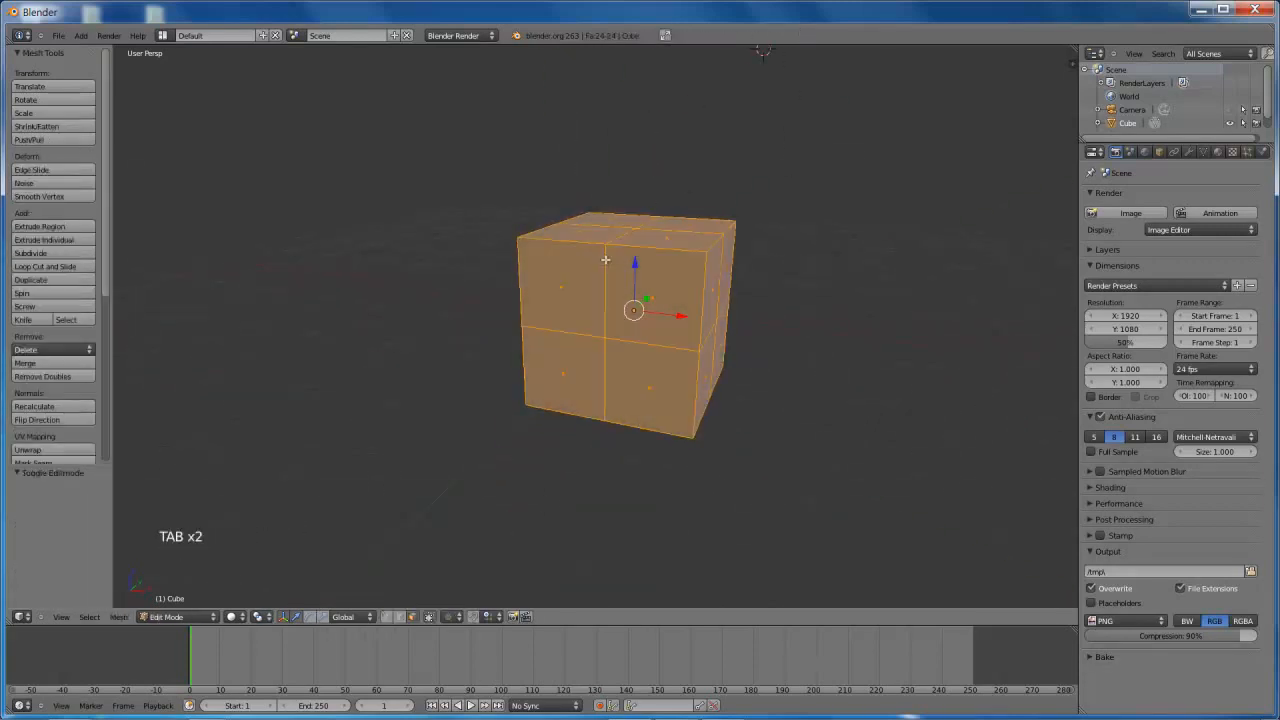
Switch to vertex selection mode and select all vertices of the subdivided cube
{"action": "key", "text": "ctrl+Tab"}
{"action": "left_click", "coordinate": [584, 237]}
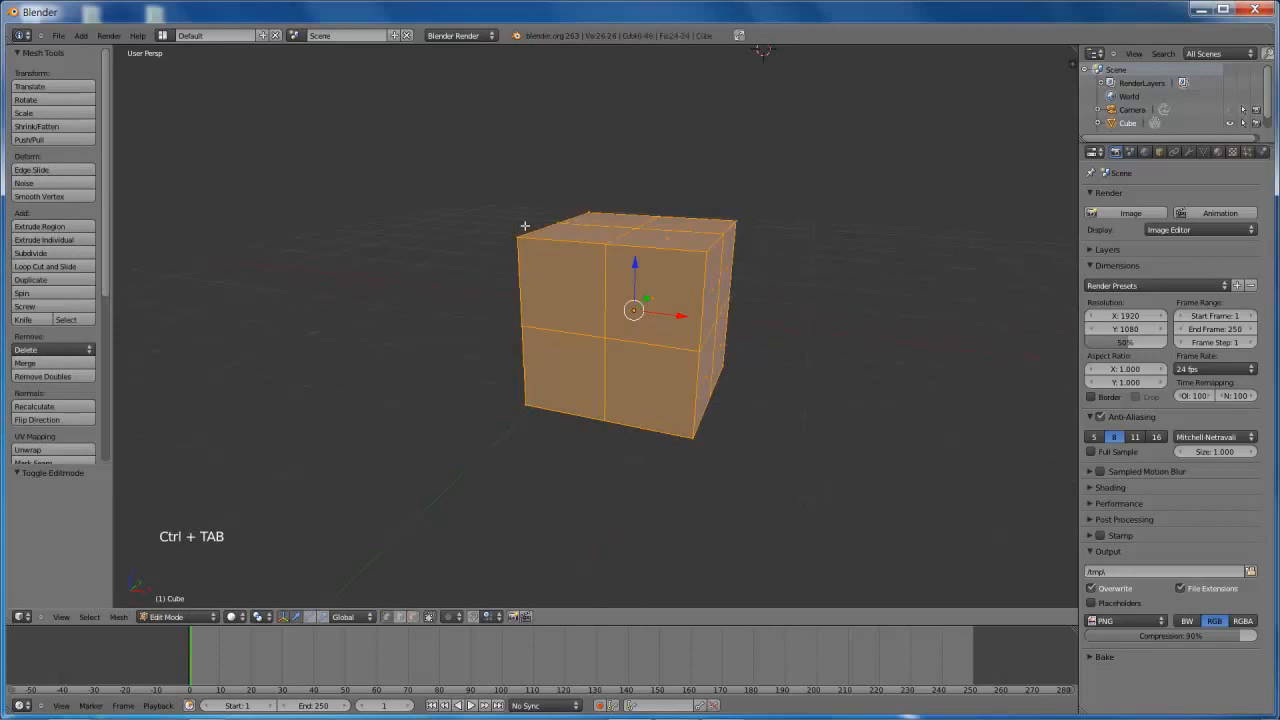
{"action": "right_click", "coordinate": [522, 228]}
{"action": "key", "text": "ctrl+a"}
{"action": "key", "text": "a"}
{"action": "key", "text": "a"}
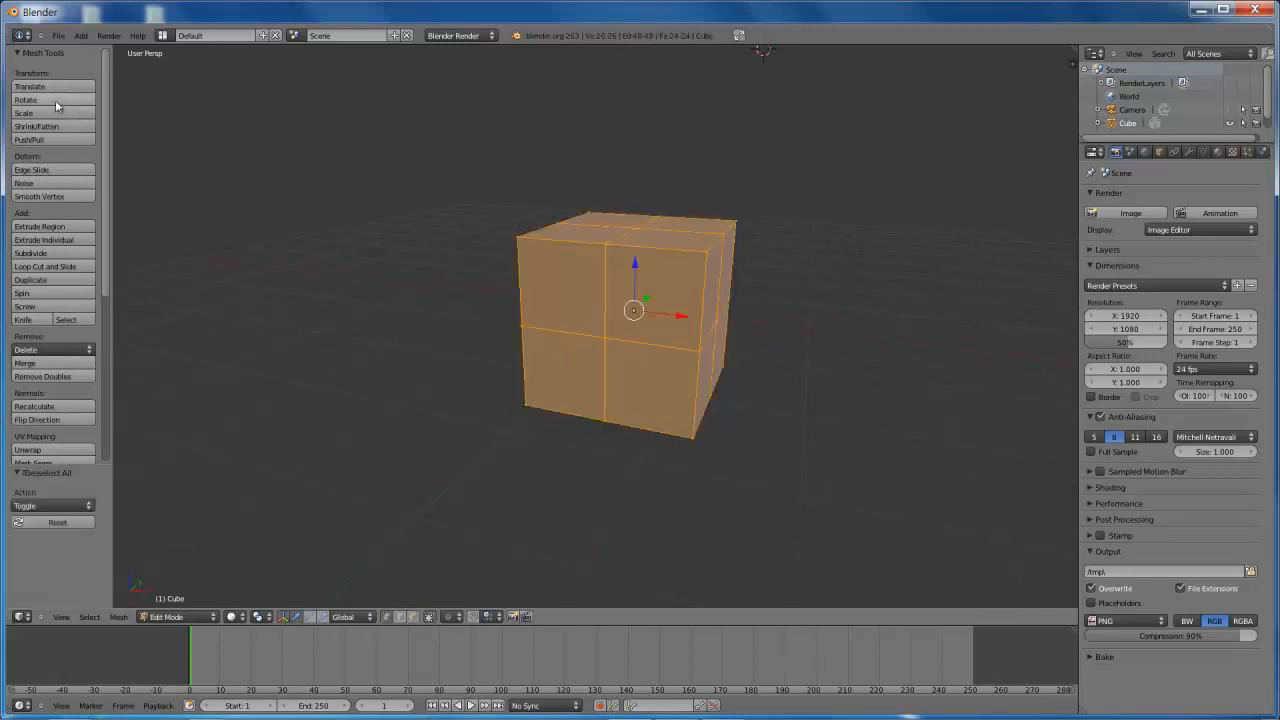
Look through the mesh tools and search the available operators for "vertex"
{"action": "left_click_drag", "start_coordinate": [104, 90], "coordinate": [113, 296]}
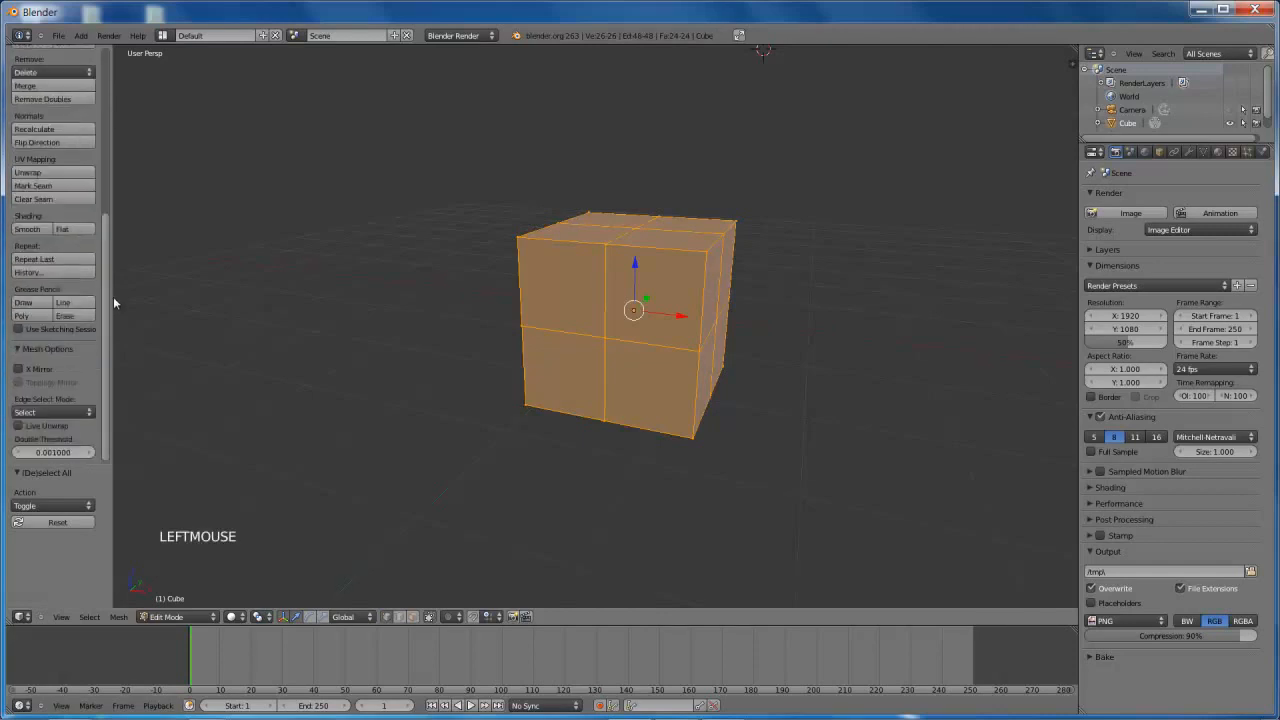
{"action": "middle_click_drag", "start_coordinate": [788, 387], "coordinate": [750, 278]}
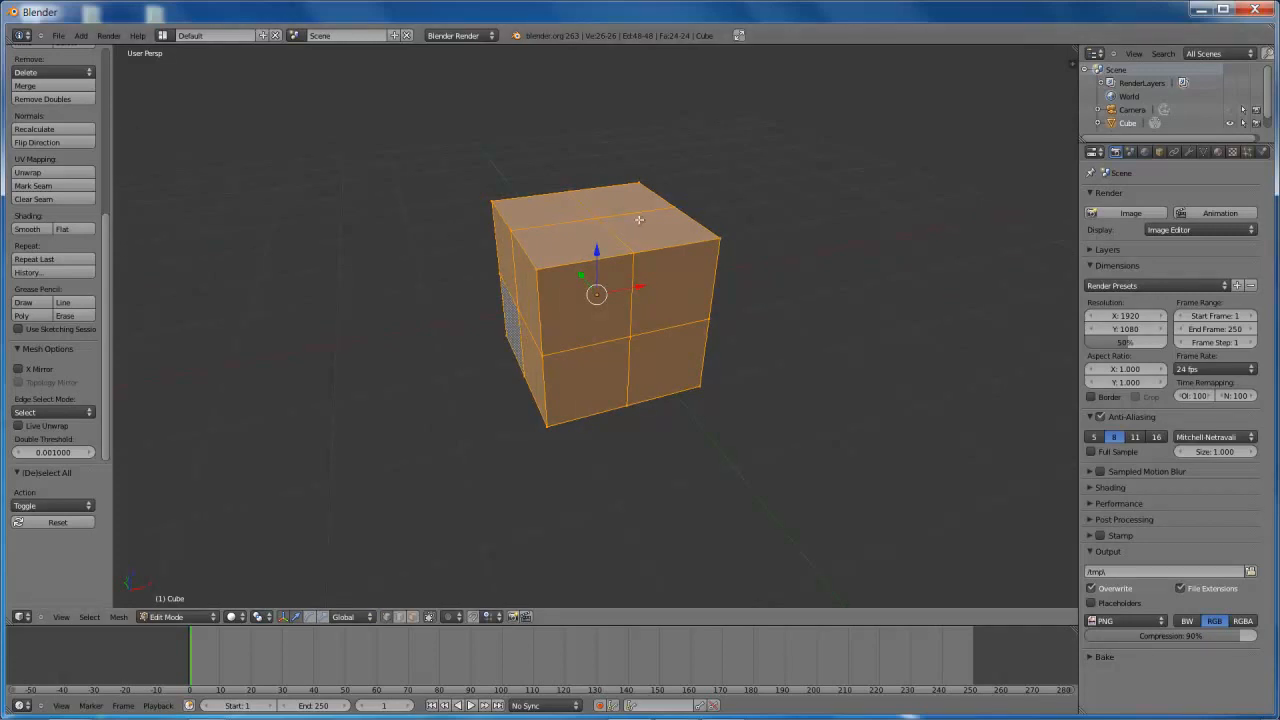
{"action": "key", "text": "space"}
{"action": "type", "text": "avera"}
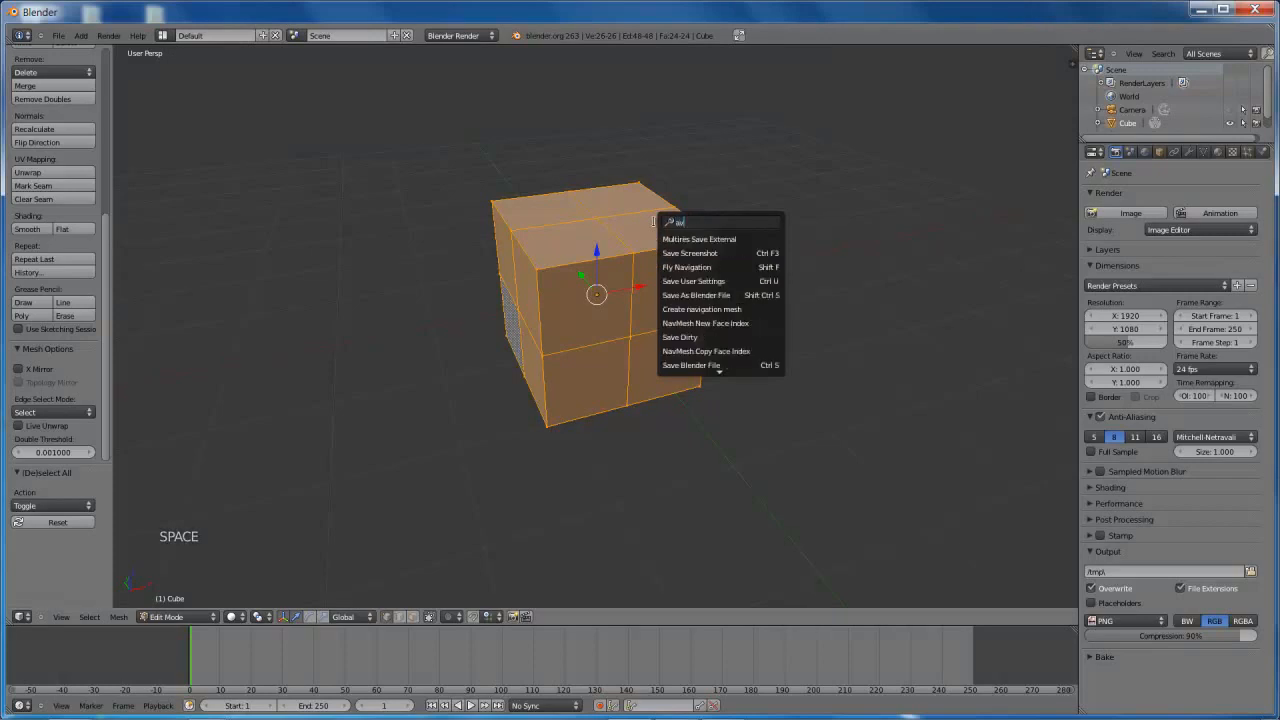
{"action": "key", "text": "BackSpace"}
{"action": "key", "text": "BackSpace"}
{"action": "key", "text": "BackSpace"}
{"action": "key", "text": "BackSpace"}
{"action": "type", "text": "ver"}
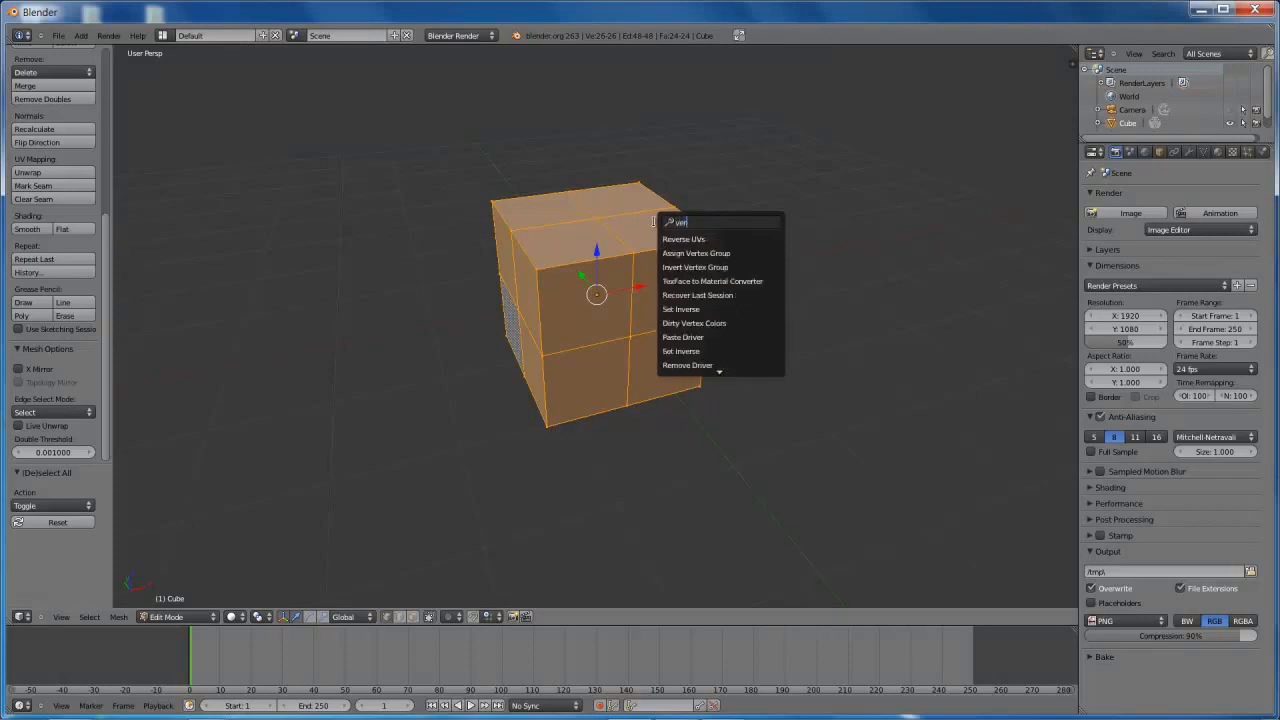
{"action": "type", "text": "tex e"}
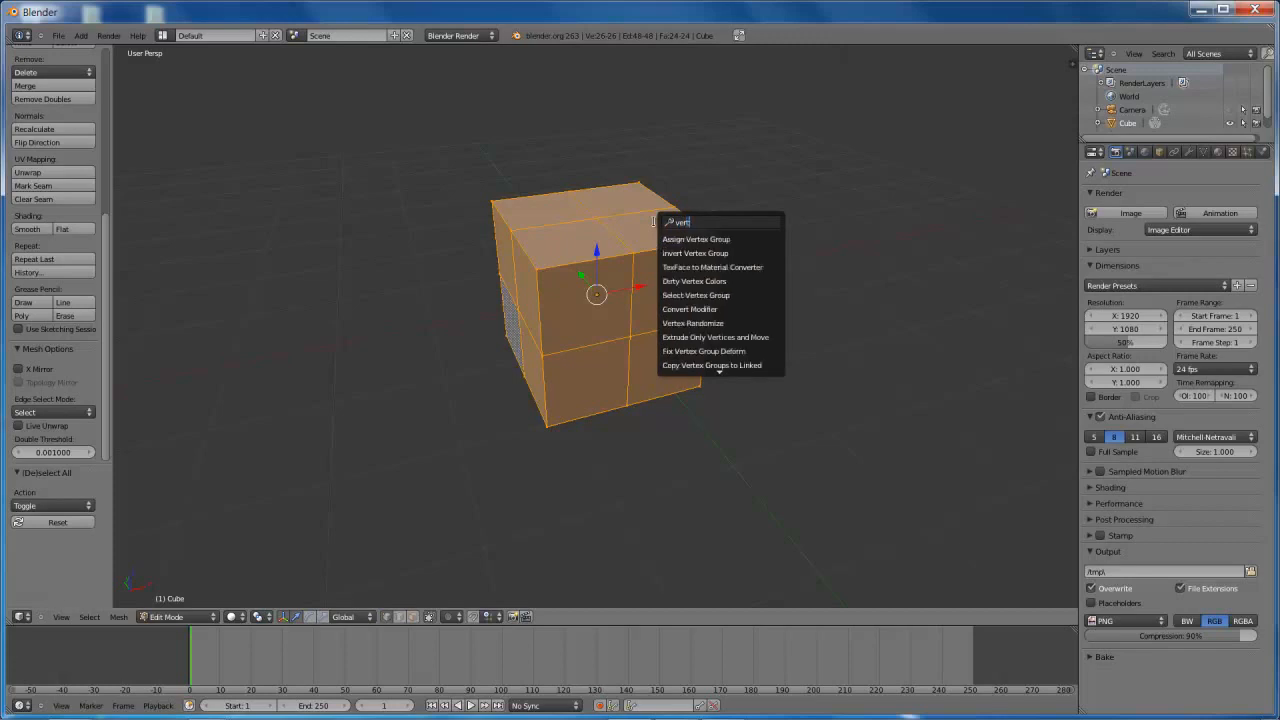
{"action": "type", "text": "d"}
{"action": "key", "text": "BackSpace"}
{"action": "key", "text": "BackSpace"}
{"action": "type", "text": "ed"}
{"action": "key", "text": "BackSpace"}
{"action": "key", "text": "BackSpace"}
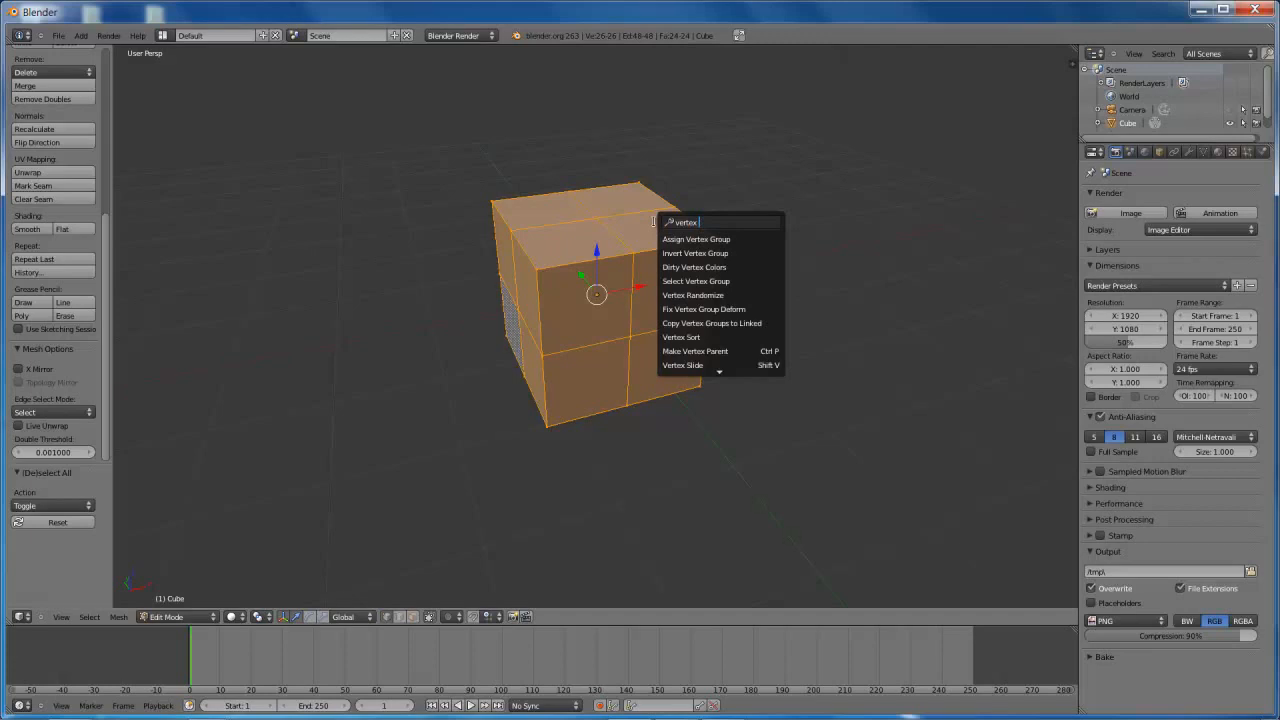
Widen the mesh tool shelf and show the 3D view's properties region
{"action": "left_click_drag", "start_coordinate": [104, 231], "coordinate": [100, 45]}
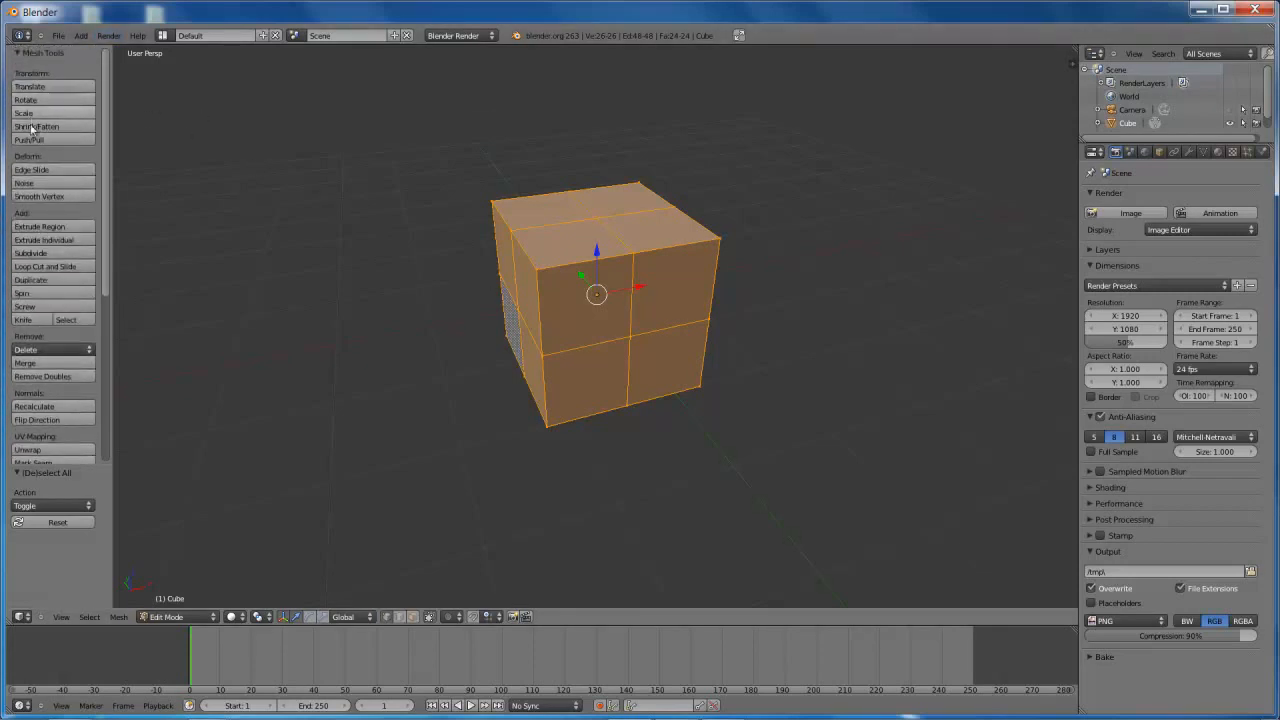
{"action": "left_click_drag", "start_coordinate": [112, 73], "coordinate": [129, 95]}
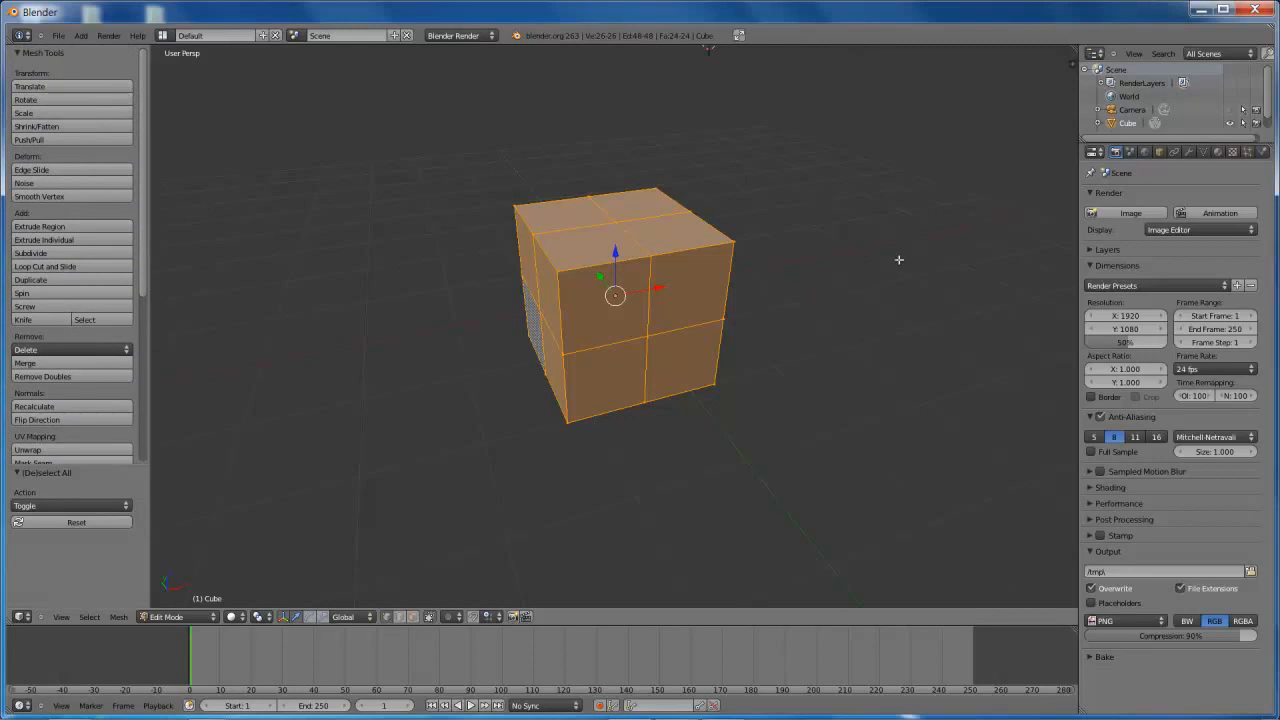
{"action": "key", "text": "n"}
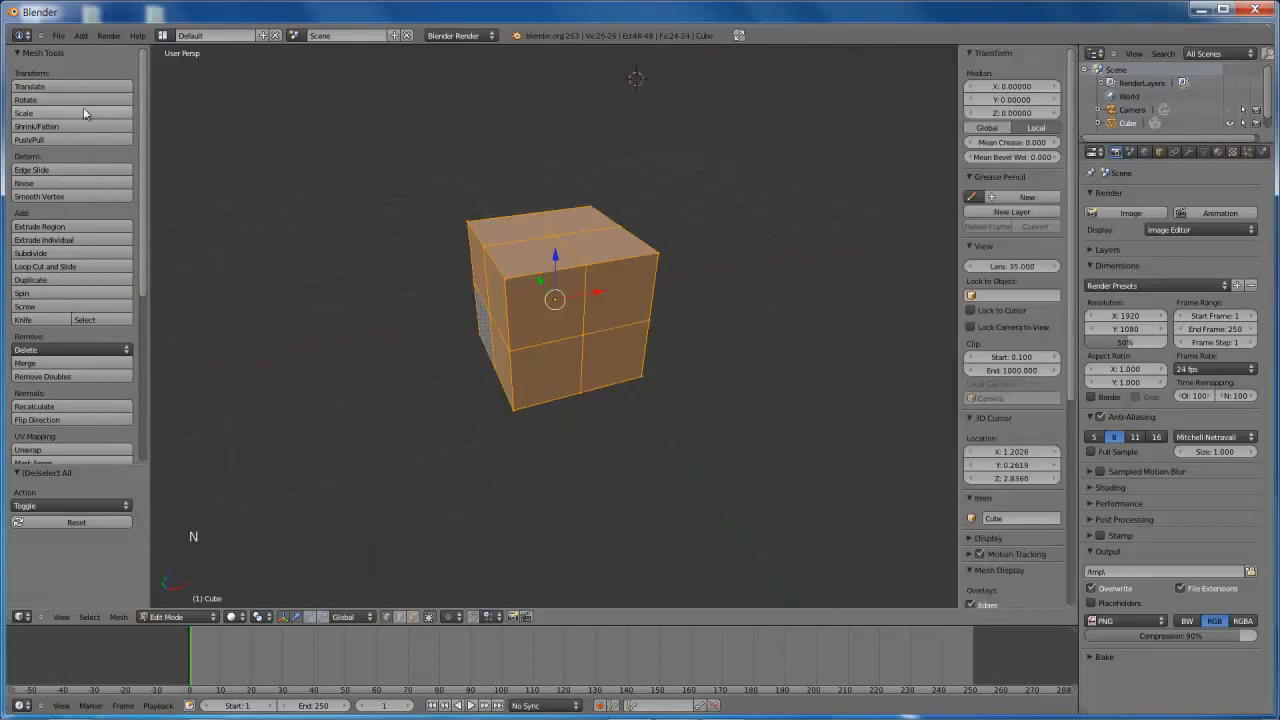
{"action": "left_click", "coordinate": [19, 53]}
{"action": "left_click", "coordinate": [19, 70]}
{"action": "left_click", "coordinate": [19, 69]}
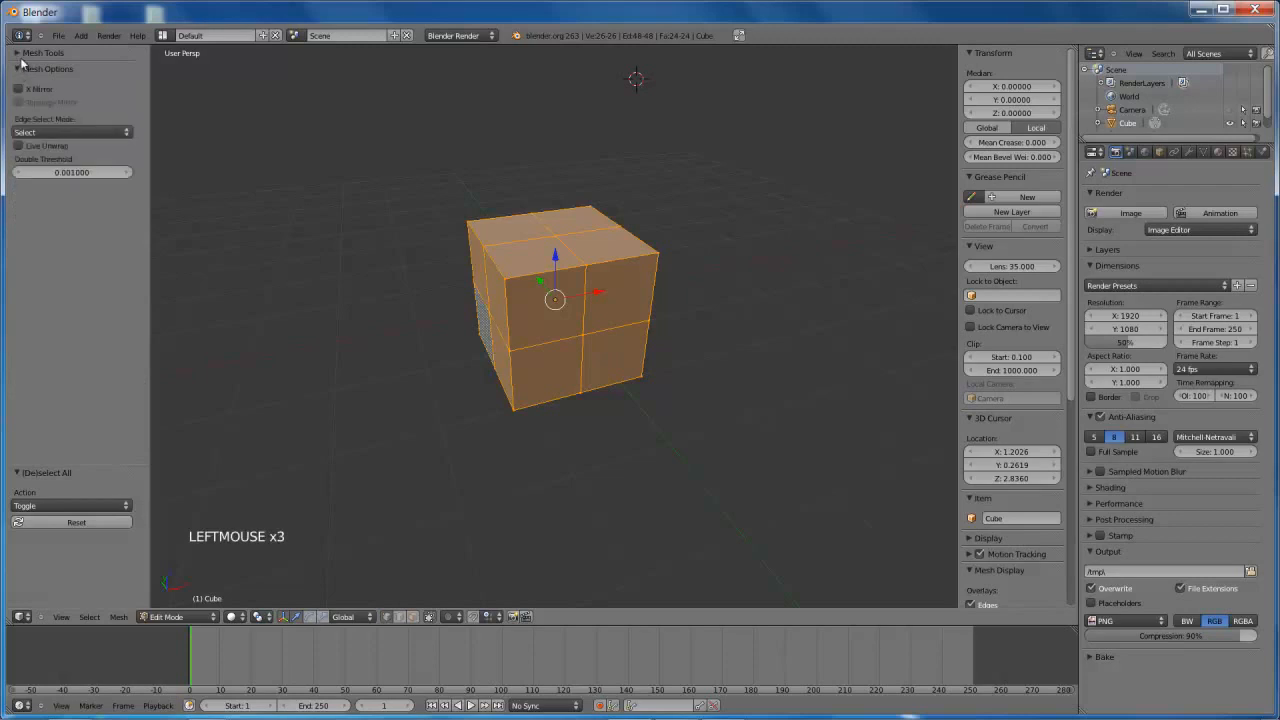
{"action": "left_click", "coordinate": [19, 55]}
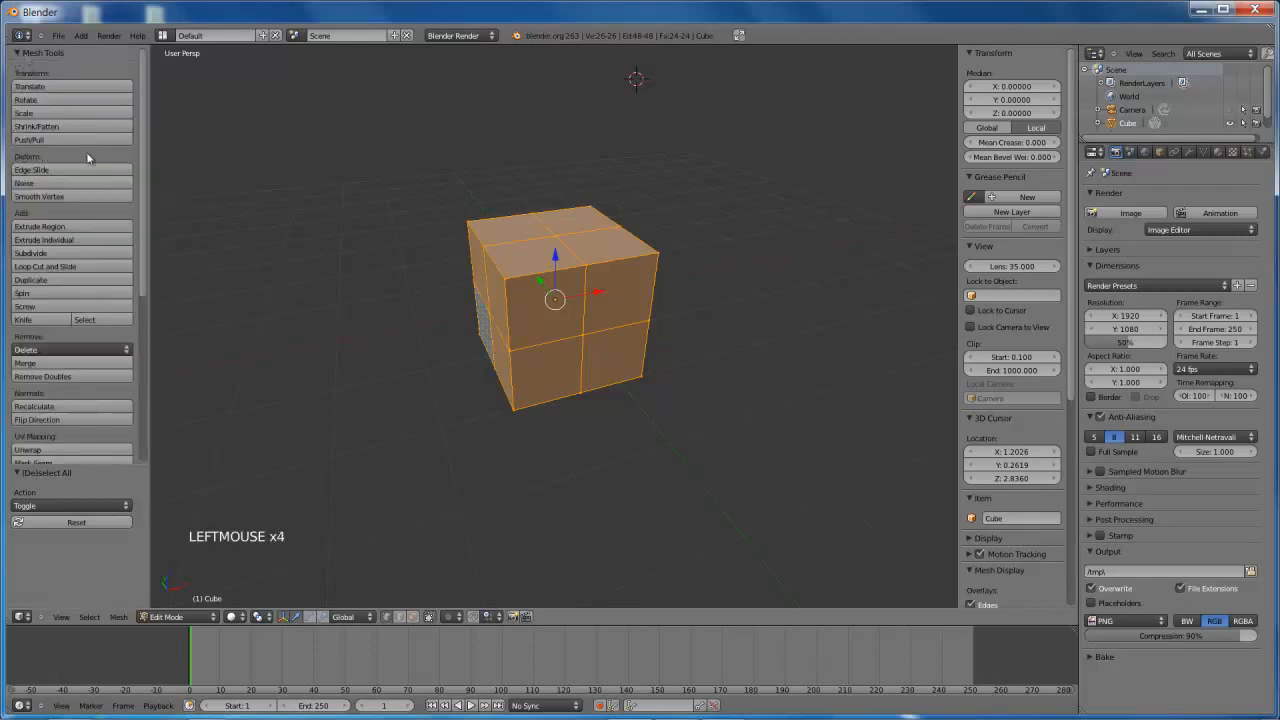
{"action": "key", "text": "t"}
{"action": "key", "text": "t"}
{"action": "key", "text": "t"}
{"action": "key", "text": "t"}
{"action": "key", "text": "t"}
{"action": "key", "text": "t"}
Apply Smooth Vertex to the whole mesh about ten times to round the cube into a ball
{"action": "left_click_drag", "start_coordinate": [142, 80], "coordinate": [142, 90]}
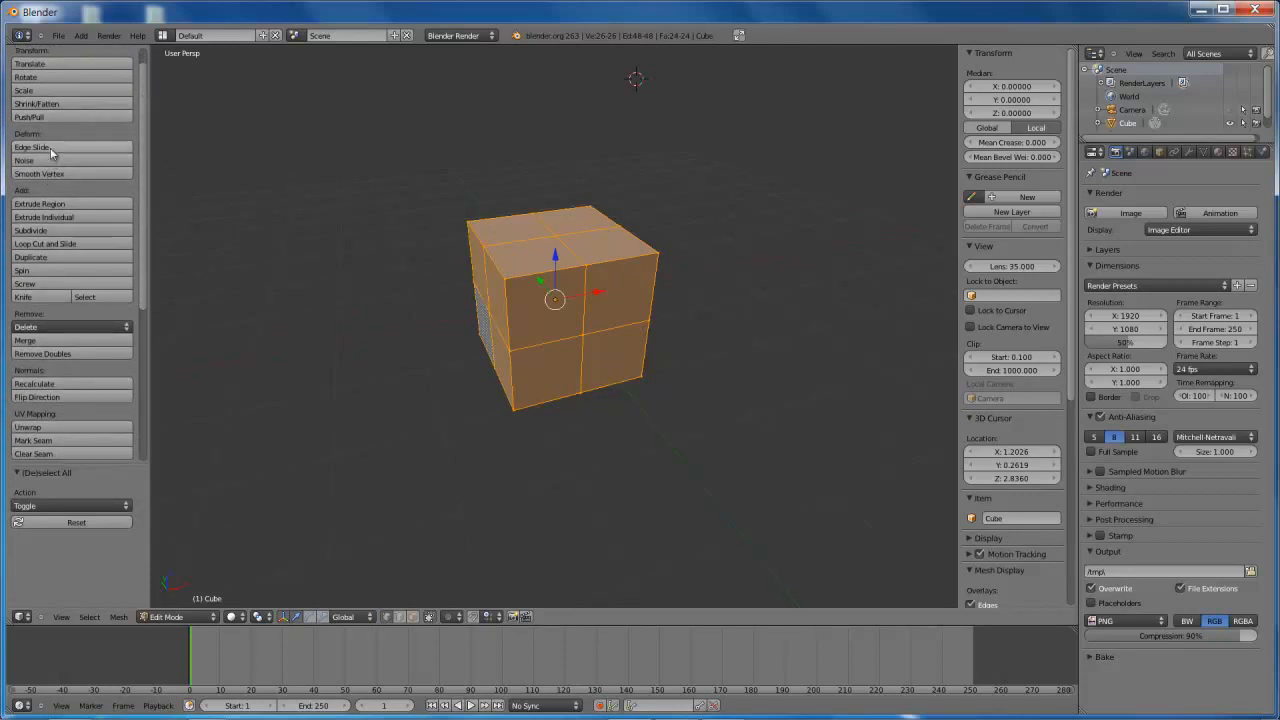
{"action": "left_click", "coordinate": [48, 174]}
{"action": "left_click", "coordinate": [48, 174]}
{"action": "left_click", "coordinate": [48, 174]}
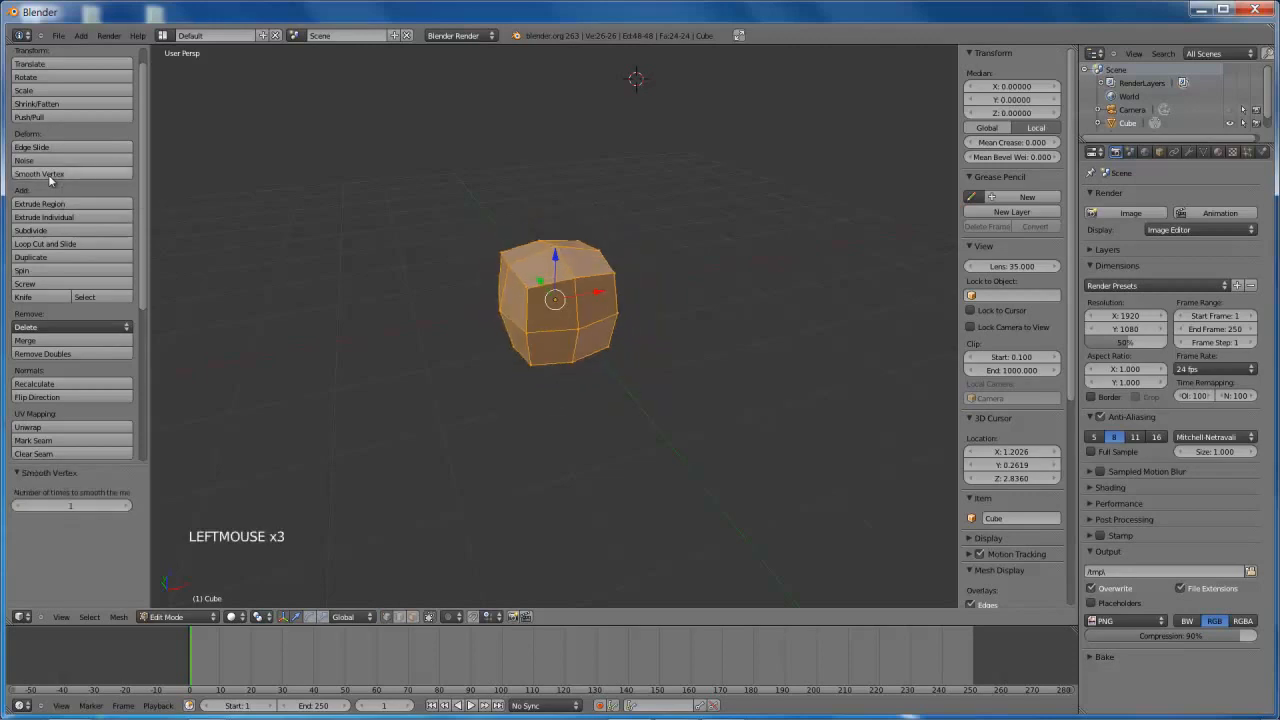
{"action": "left_click", "coordinate": [48, 174]}
{"action": "left_click", "coordinate": [48, 174]}
{"action": "left_click", "coordinate": [48, 174]}
{"action": "left_click", "coordinate": [48, 174]}
{"action": "left_click", "coordinate": [48, 174]}
{"action": "left_click", "coordinate": [48, 174]}
{"action": "left_click", "coordinate": [48, 174]}
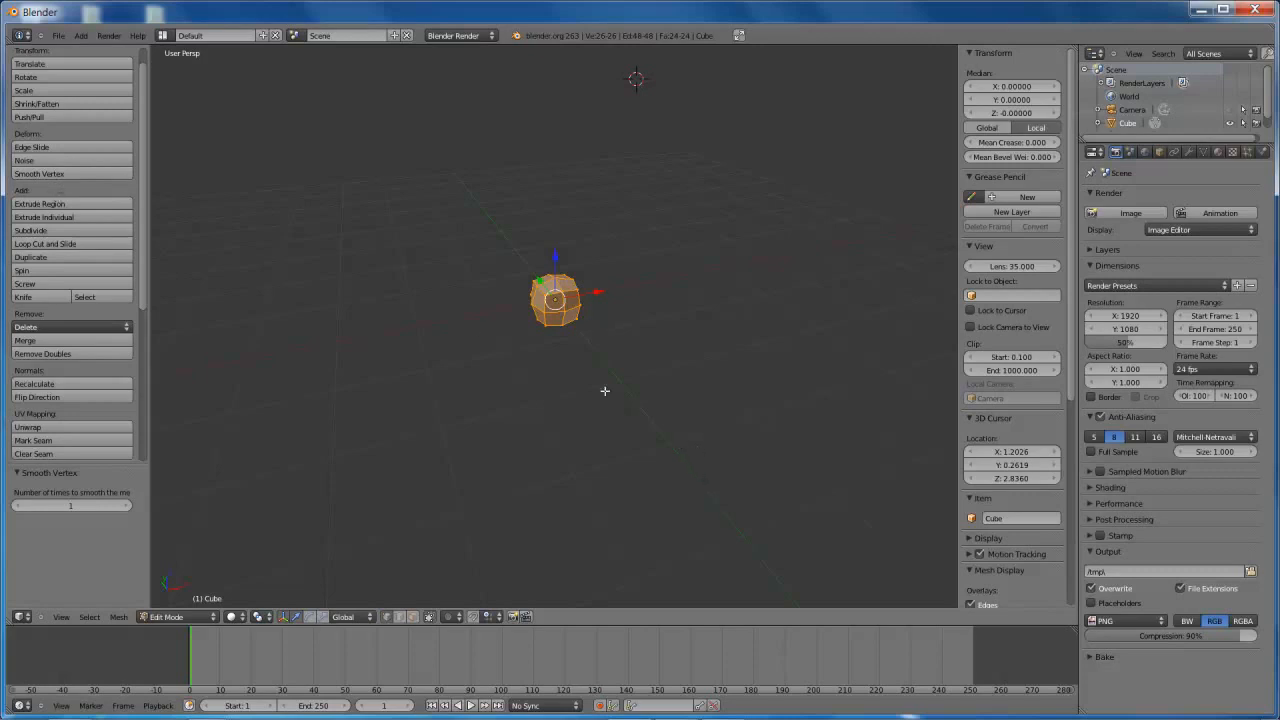
Return to Object Mode and scale the rounded cube up uniformly by about 3.5
{"action": "middle_click_drag", "start_coordinate": [629, 412], "coordinate": [574, 375]}
{"action": "key", "text": "Tab"}
{"action": "key", "text": "s"}
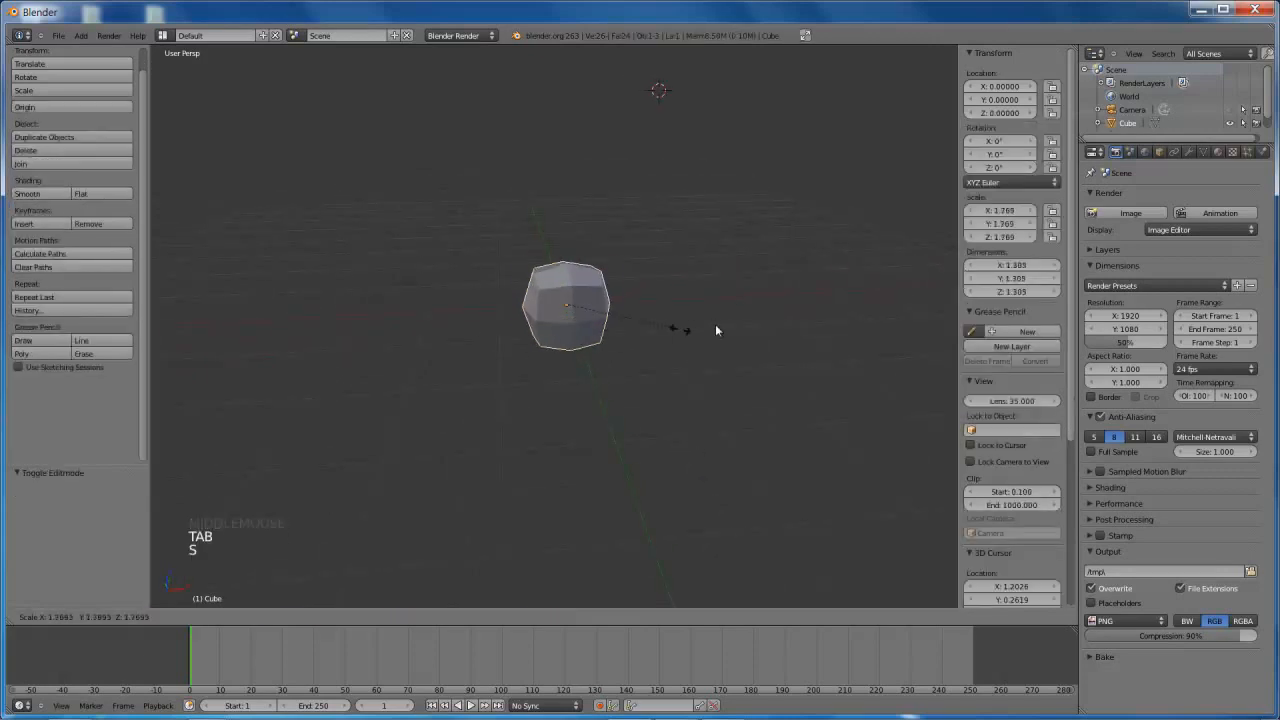
{"action": "left_click", "coordinate": [665, 327]}
{"action": "middle_click_drag", "start_coordinate": [664, 327], "coordinate": [611, 308]}
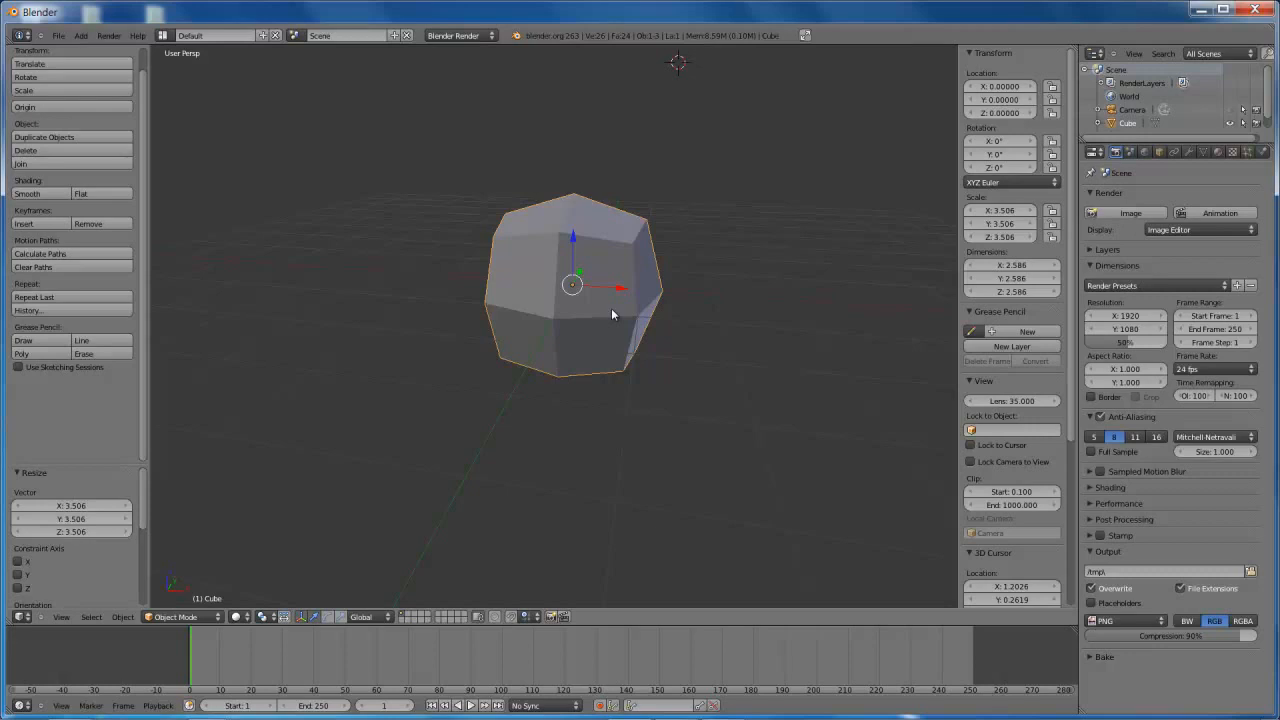
Enter Edit Mode with face selection and set the view to front orthographic
{"action": "middle_click_drag", "start_coordinate": [623, 323], "coordinate": [651, 317]}
{"action": "key", "text": "Tab"}
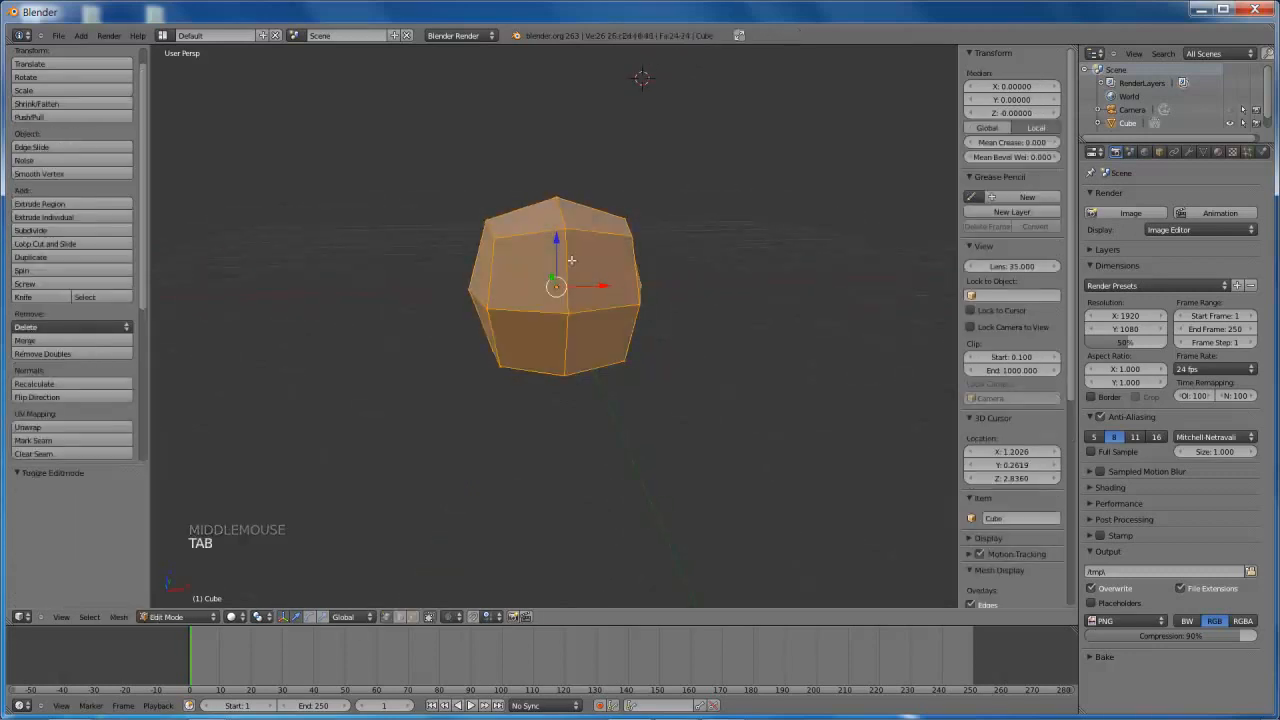
{"action": "key", "text": "ctrl+Tab"}
{"action": "left_click", "coordinate": [556, 289]}
{"action": "right_click", "coordinate": [524, 268]}
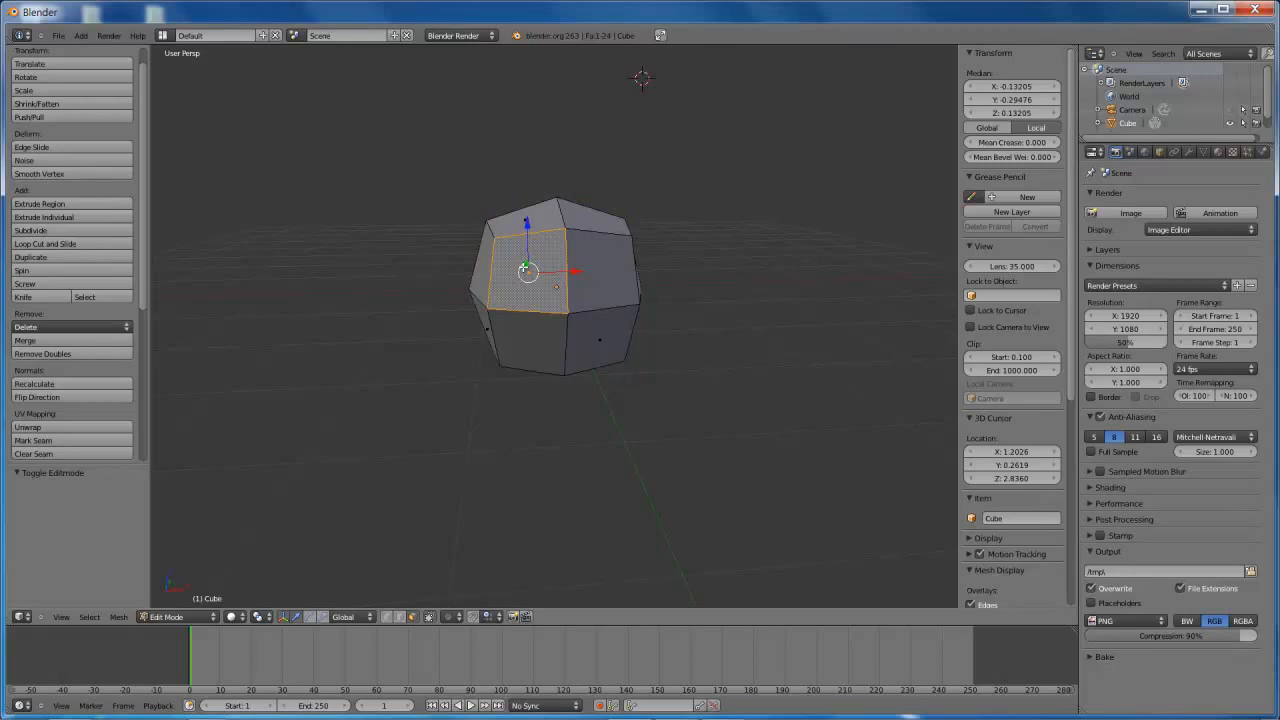
{"action": "key", "text": "KP_1"}
{"action": "key", "text": "KP_5"}
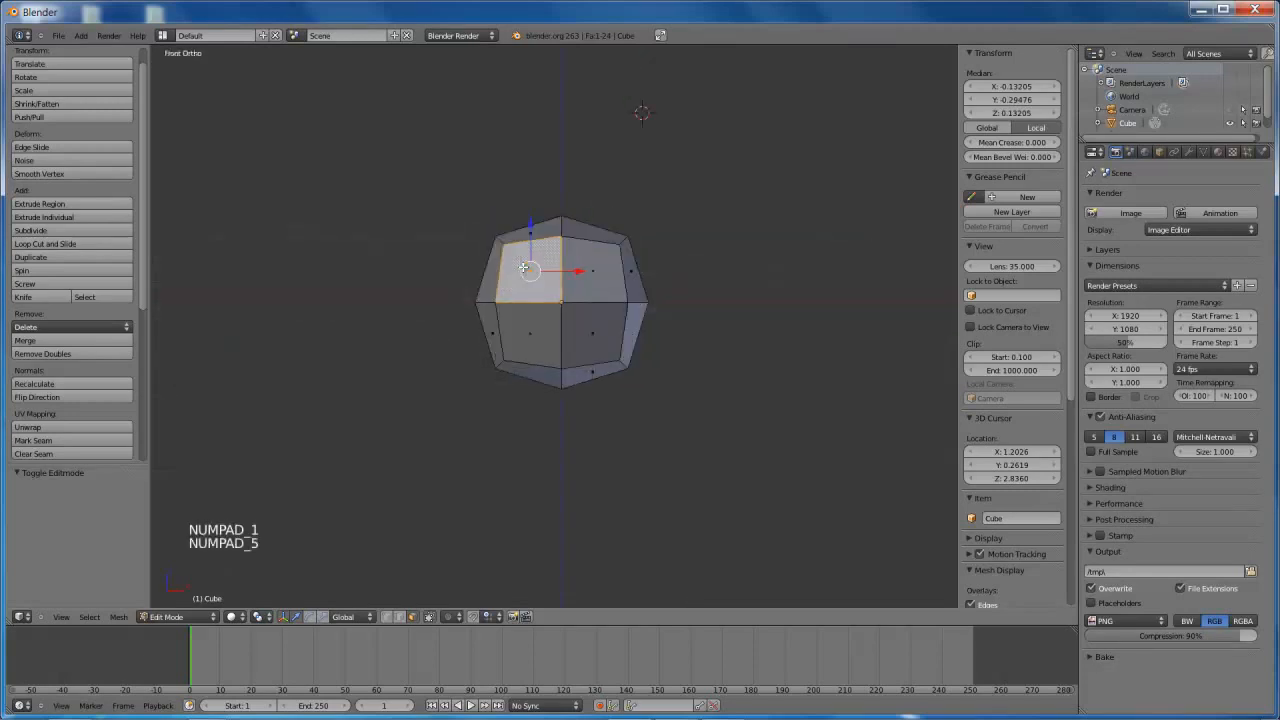
Delete all faces on the negative X half of the mesh in wireframe display and return to Object Mode
{"action": "key", "text": "z"}
{"action": "key", "text": "b"}
{"action": "left_click_drag", "start_coordinate": [405, 153], "coordinate": [558, 472]}
{"action": "key", "text": "Delete"}
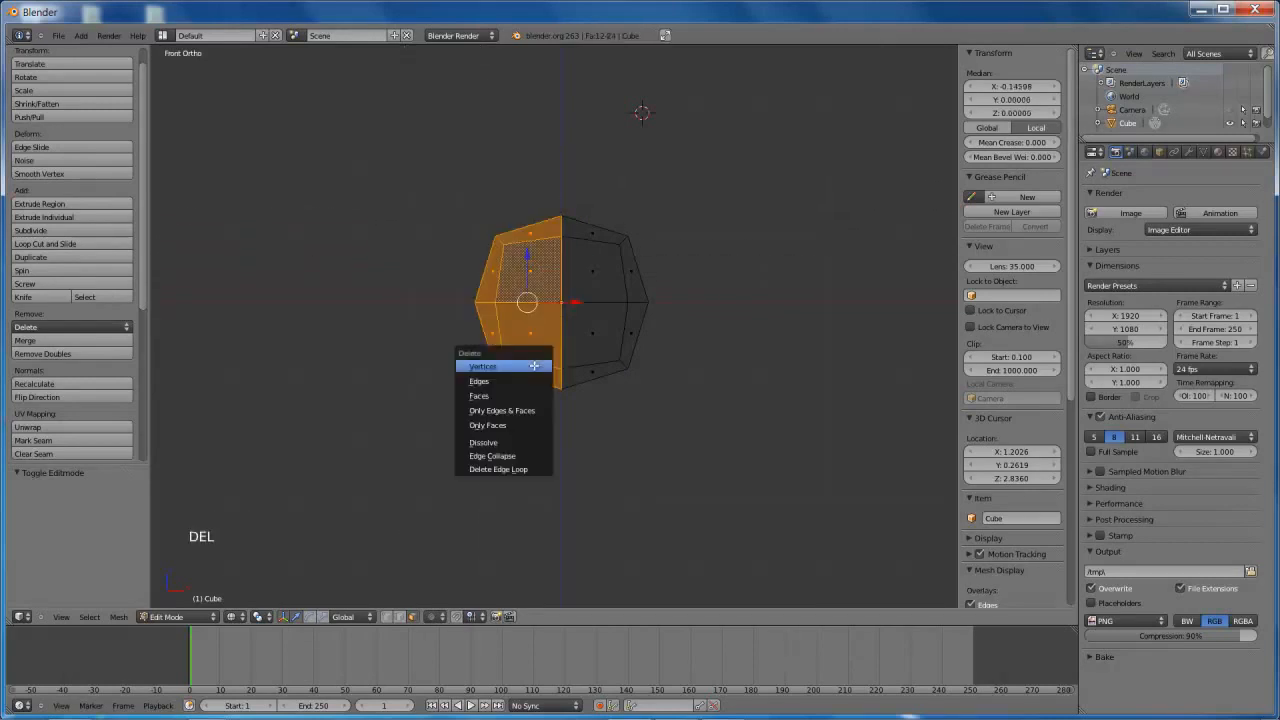
{"action": "key", "text": "Down"}
{"action": "key", "text": "Down"}
{"action": "key", "text": "Return"}
{"action": "key", "text": "Tab"}
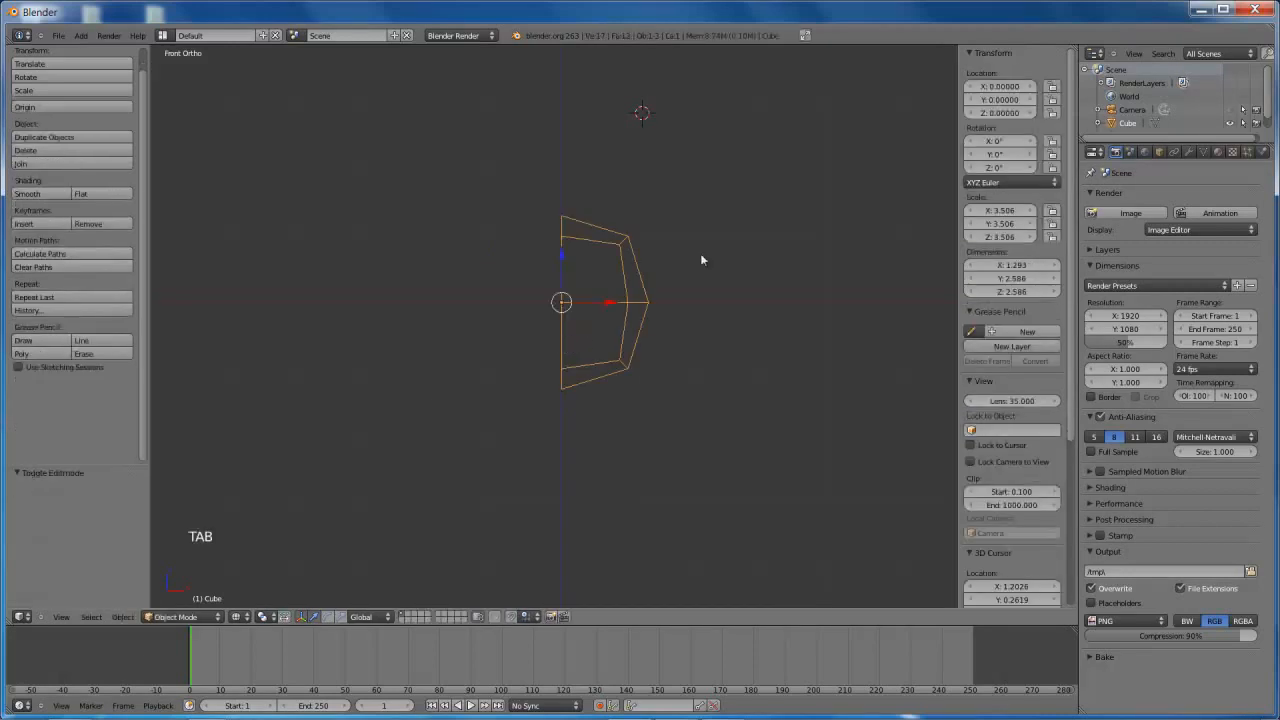
Add a Mirror modifier across the X axis to the remaining half mesh
{"action": "left_click", "coordinate": [1190, 153]}
{"action": "left_click", "coordinate": [1158, 200]}
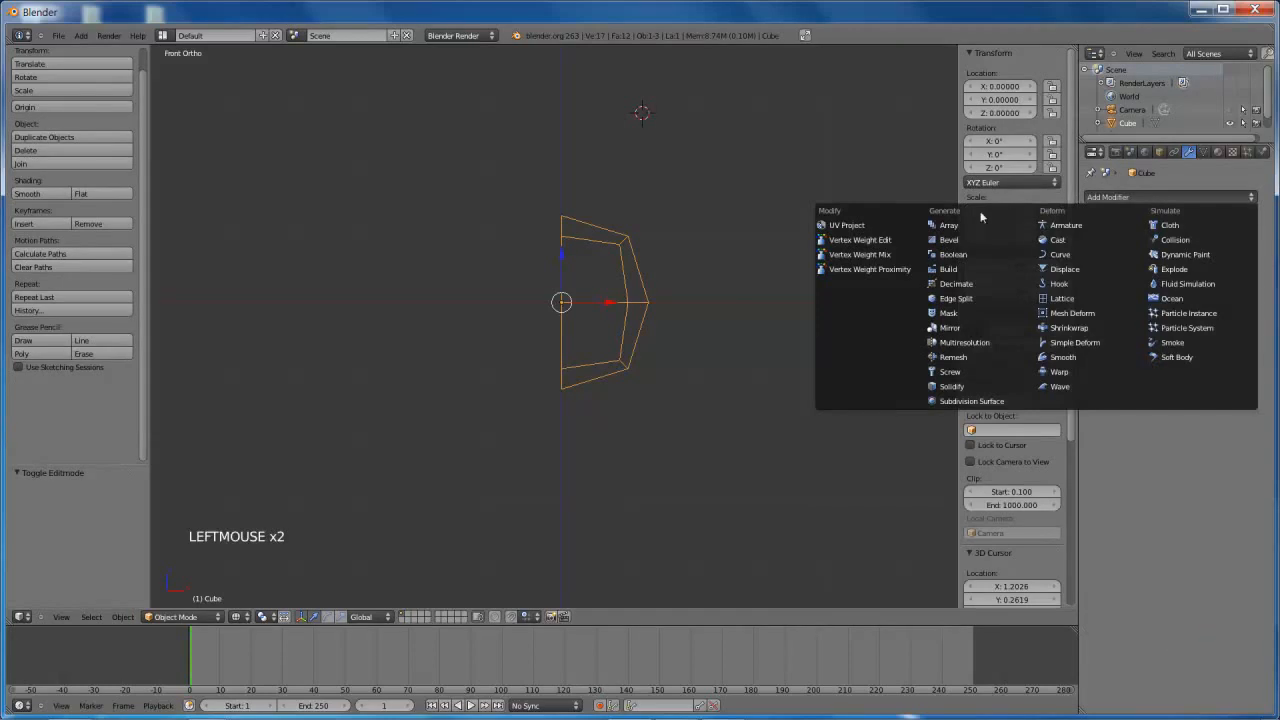
{"action": "left_click", "coordinate": [950, 328]}
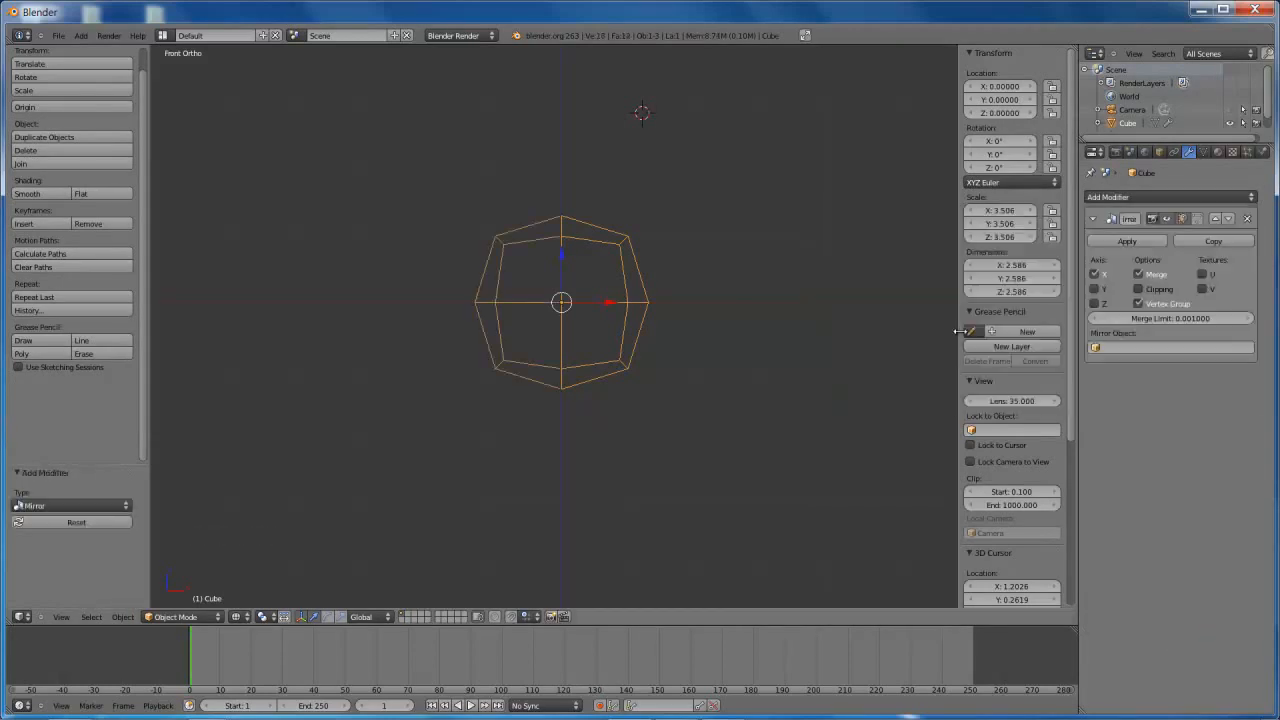
{"action": "right_click", "coordinate": [638, 254]}
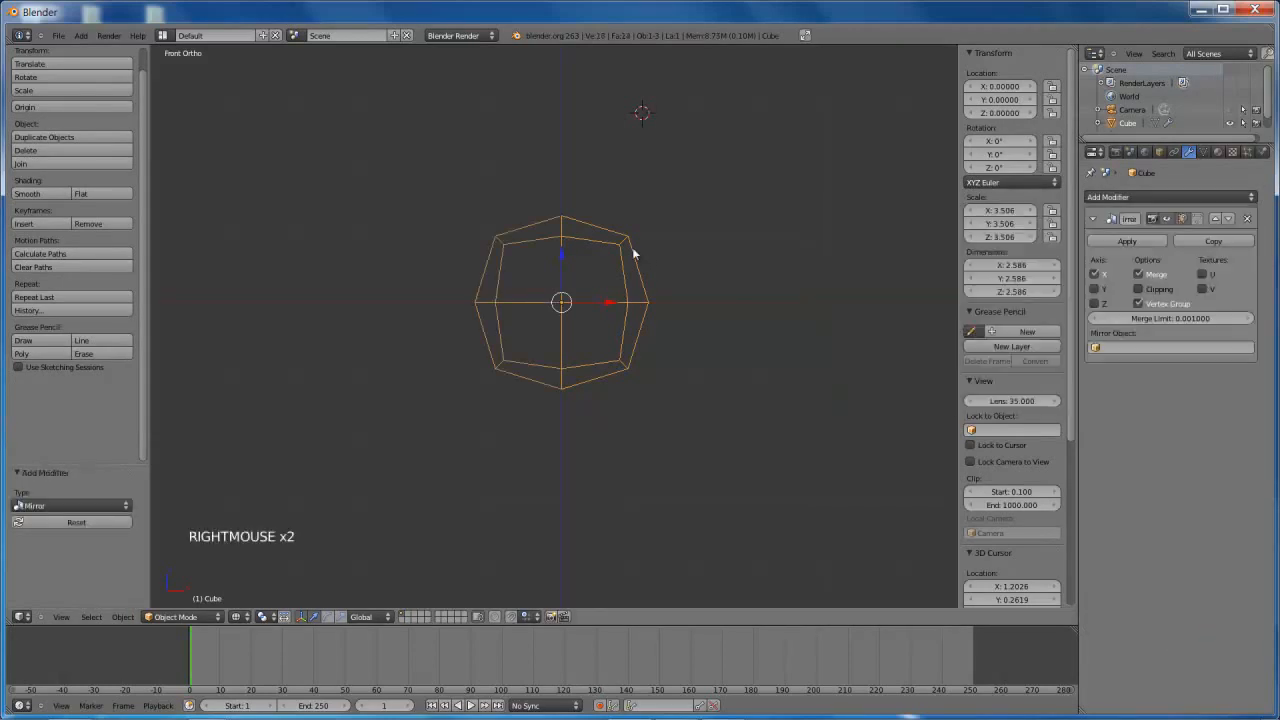
Enter Edit Mode and try moving the upper and side faces of the half mesh
{"action": "key", "text": "Tab"}
{"action": "right_click", "coordinate": [625, 226]}
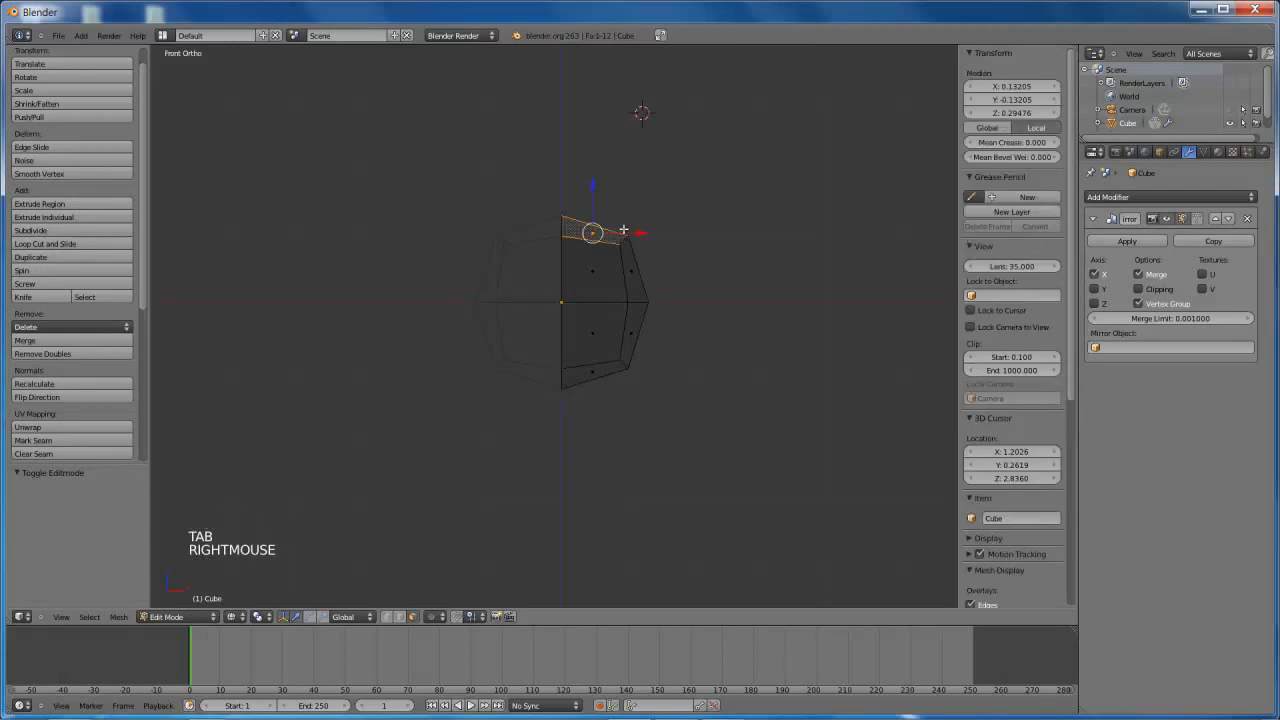
{"action": "key", "text": "g"}
{"action": "key", "text": "g"}
{"action": "right_click", "coordinate": [633, 245]}
{"action": "right_click", "coordinate": [643, 270]}
{"action": "key", "text": "g"}
{"action": "key", "text": "g"}
{"action": "key", "text": "g"}
{"action": "right_click", "coordinate": [651, 246]}
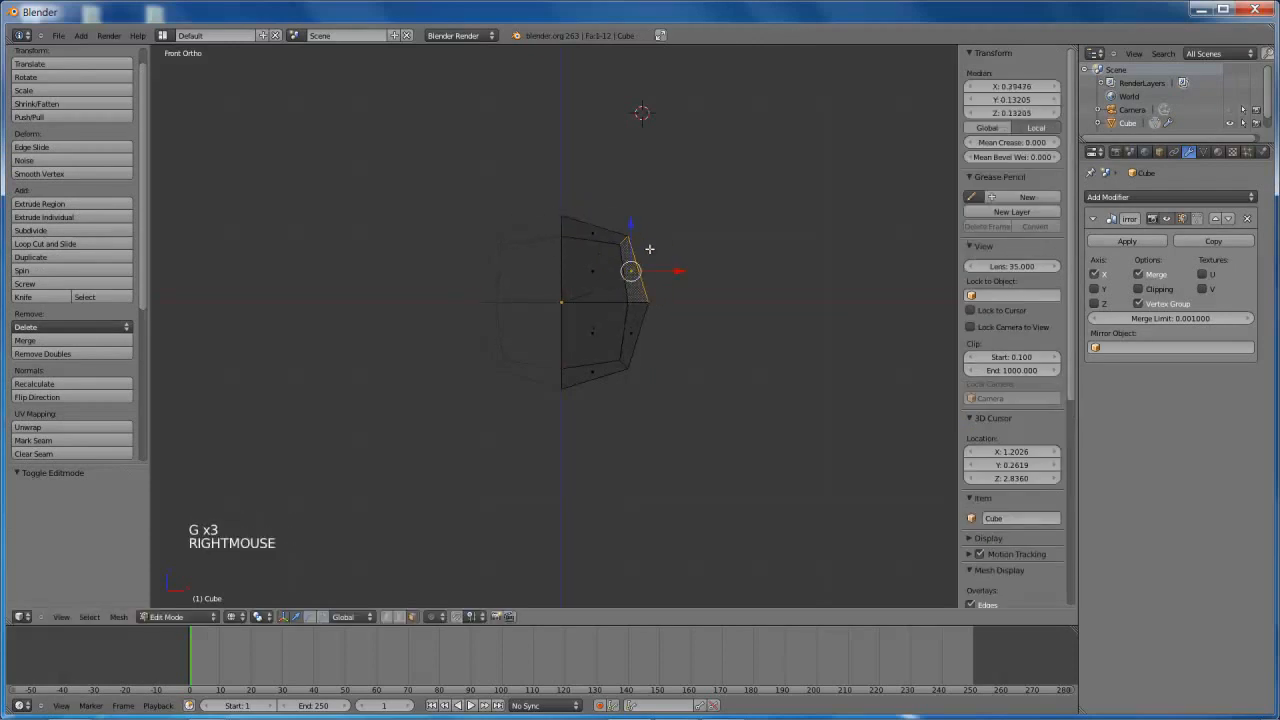
Try moving the outermost side vertex of the half mesh in vertex selection mode
{"action": "key", "text": "ctrl+Tab"}
{"action": "left_click", "coordinate": [640, 223]}
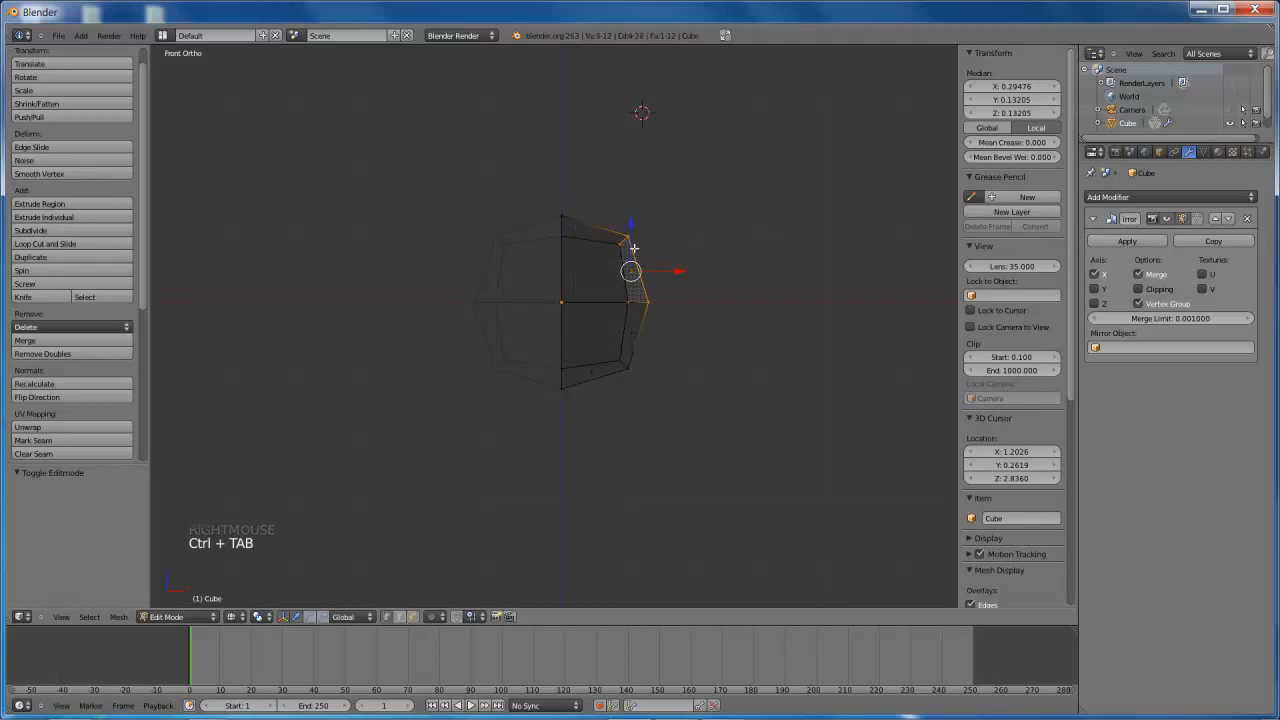
{"action": "right_click", "coordinate": [649, 301]}
{"action": "key", "text": "g"}
{"action": "key", "text": "g"}
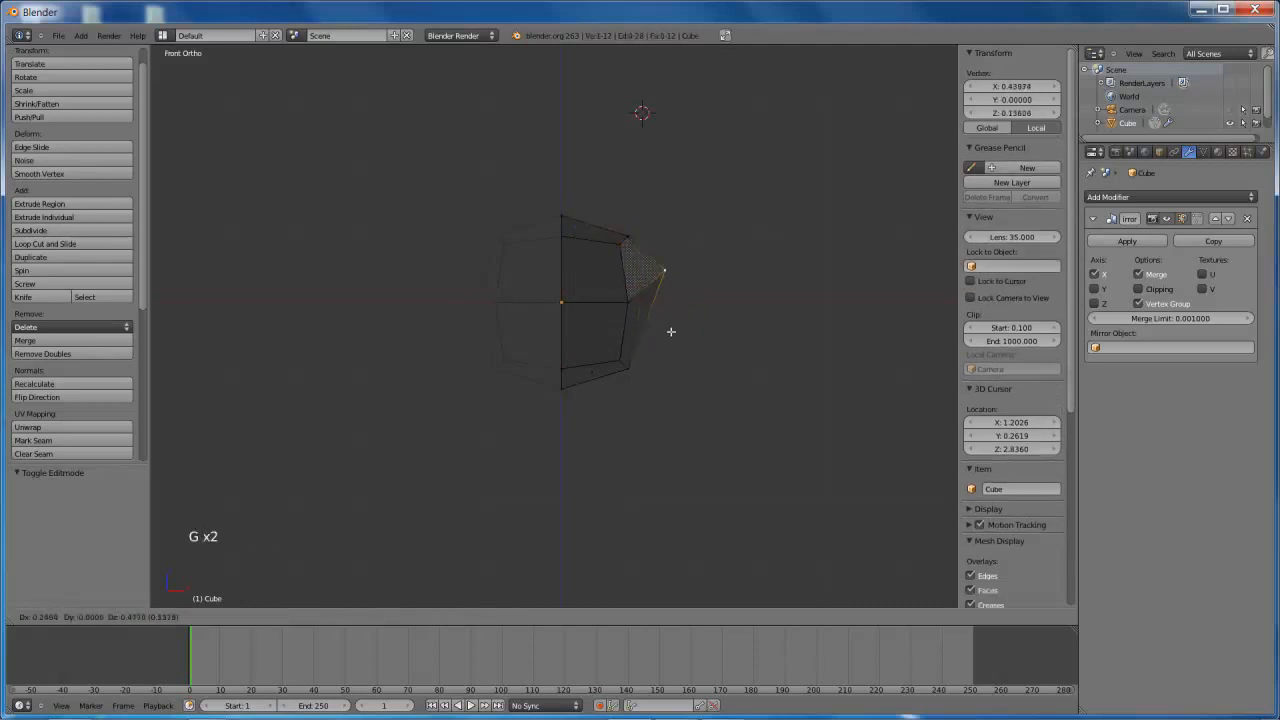
{"action": "right_click", "coordinate": [651, 274]}
Select the whole linked half mesh in solid display and set the view to right orthographic
{"action": "middle_click_drag", "start_coordinate": [649, 259], "coordinate": [649, 235], "text": "shift"}
{"action": "middle_click_drag", "start_coordinate": [648, 82], "coordinate": [617, 134], "text": "shift"}
{"action": "scroll", "coordinate": [606, 346], "scroll_direction": "up", "scroll_amount": 4}
{"action": "mouse_move", "coordinate": [606, 346]}
{"action": "middle_mouse_down", "text": "shift"}
{"action": "mouse_move", "coordinate": [622, 300]}
{"action": "mouse_move", "coordinate": [585, 305]}
{"action": "middle_mouse_up", "text": "shift"}
{"action": "key", "text": "z"}
{"action": "scroll", "coordinate": [622, 300], "scroll_direction": "down", "scroll_amount": 6}
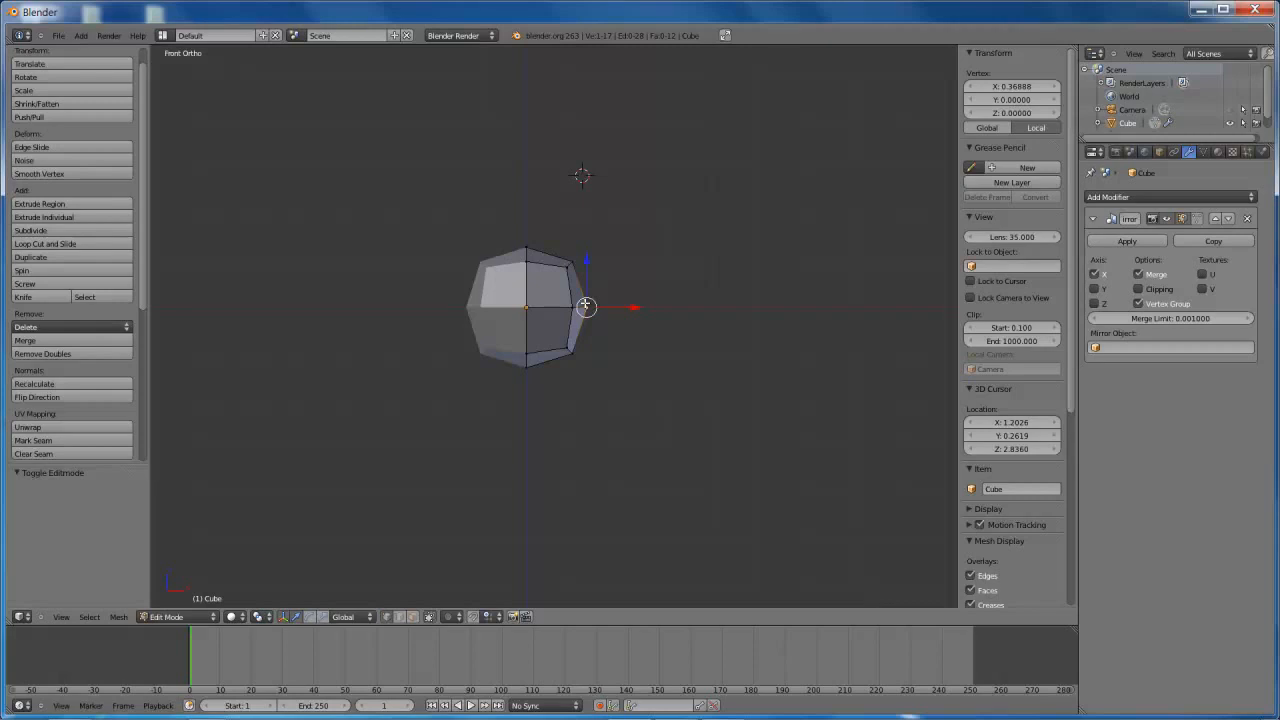
{"action": "key", "text": "l"}
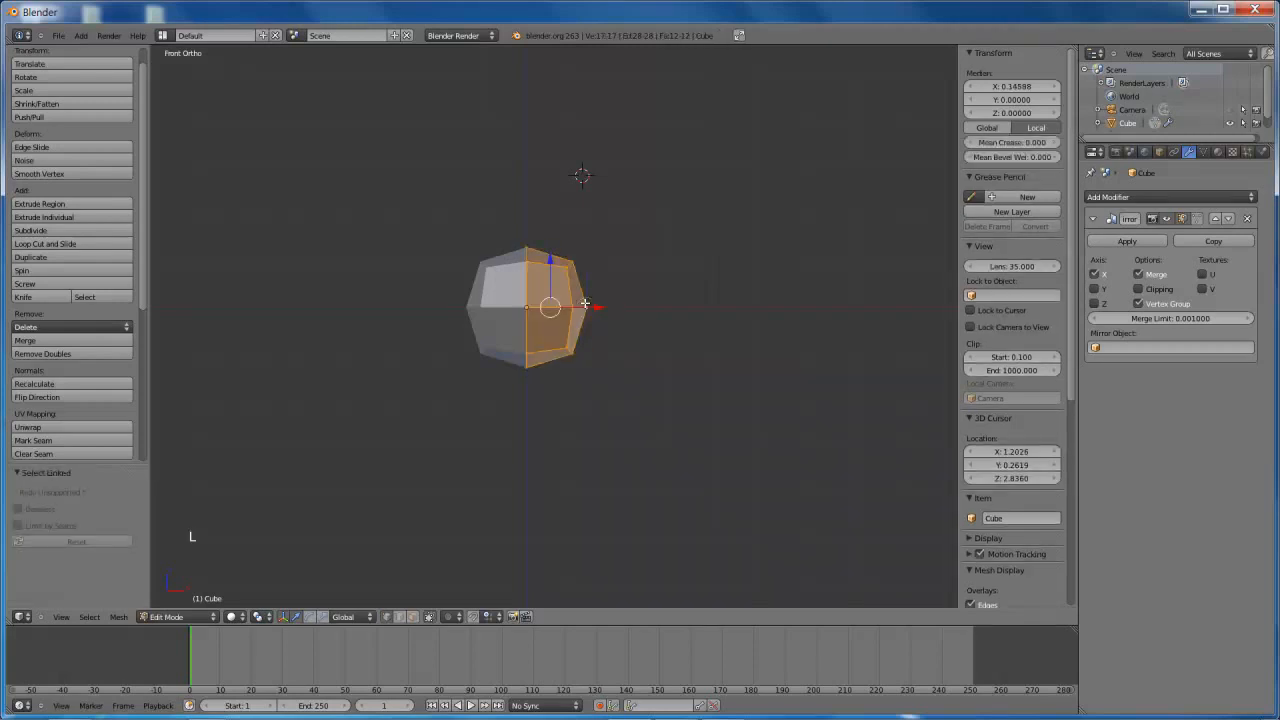
{"action": "key", "text": "KP_3"}
{"action": "middle_click_drag", "start_coordinate": [585, 303], "coordinate": [563, 340], "text": "shift"}
{"action": "scroll", "coordinate": [563, 302], "scroll_direction": "up", "scroll_amount": 2}
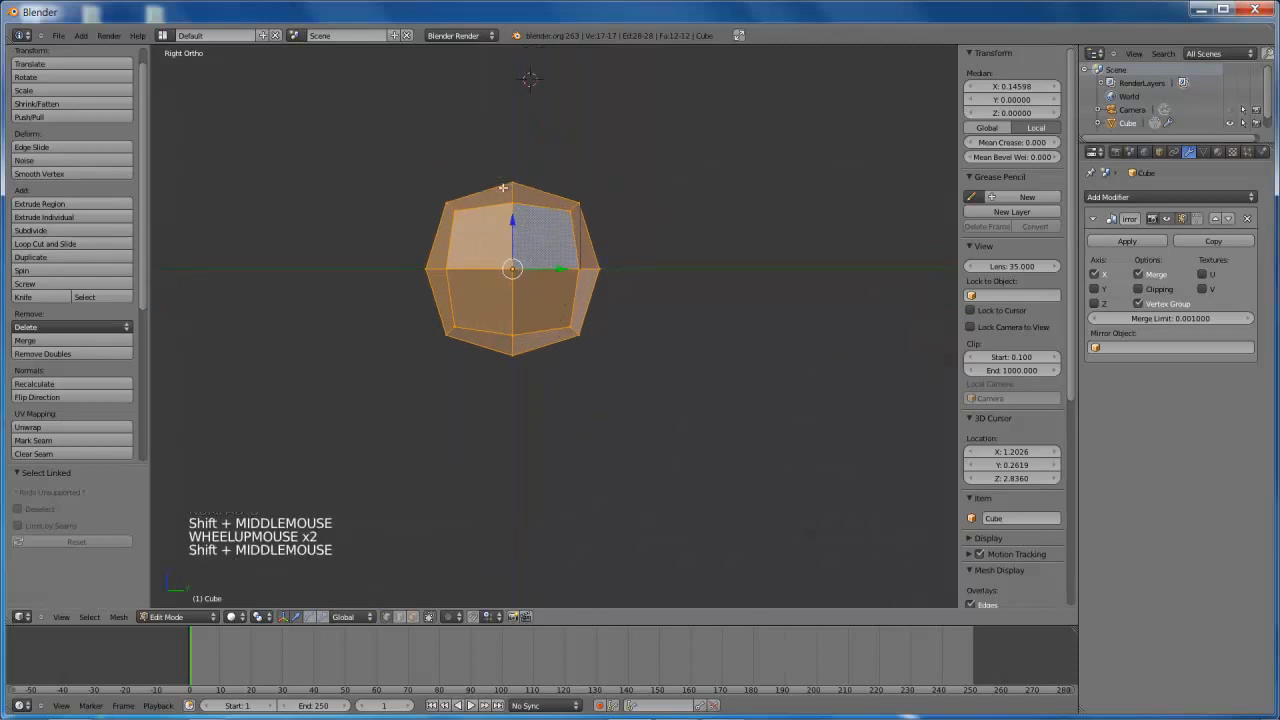
Switch to face selection and pick the lower front side face of the half mesh
{"action": "key", "text": "ctrl+Tab"}
{"action": "right_click", "coordinate": [550, 369]}
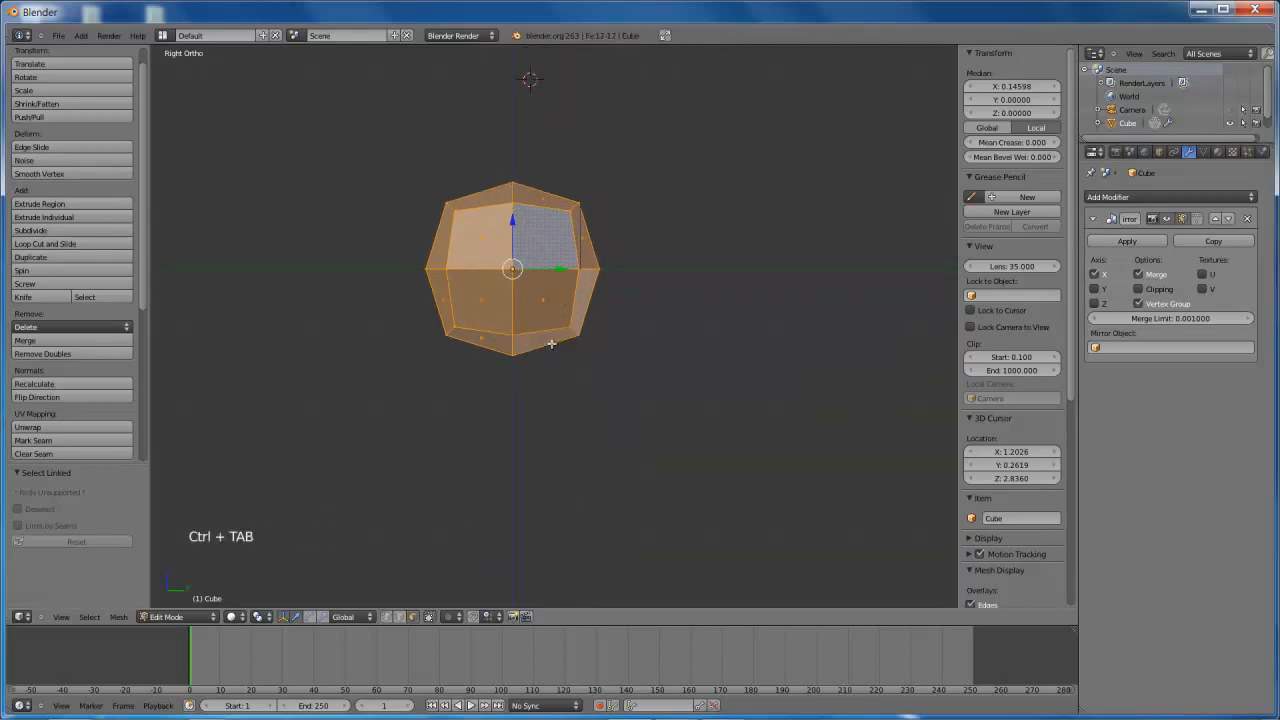
{"action": "right_click", "coordinate": [578, 338]}
{"action": "middle_click_drag", "start_coordinate": [583, 334], "coordinate": [606, 350], "text": "shift"}
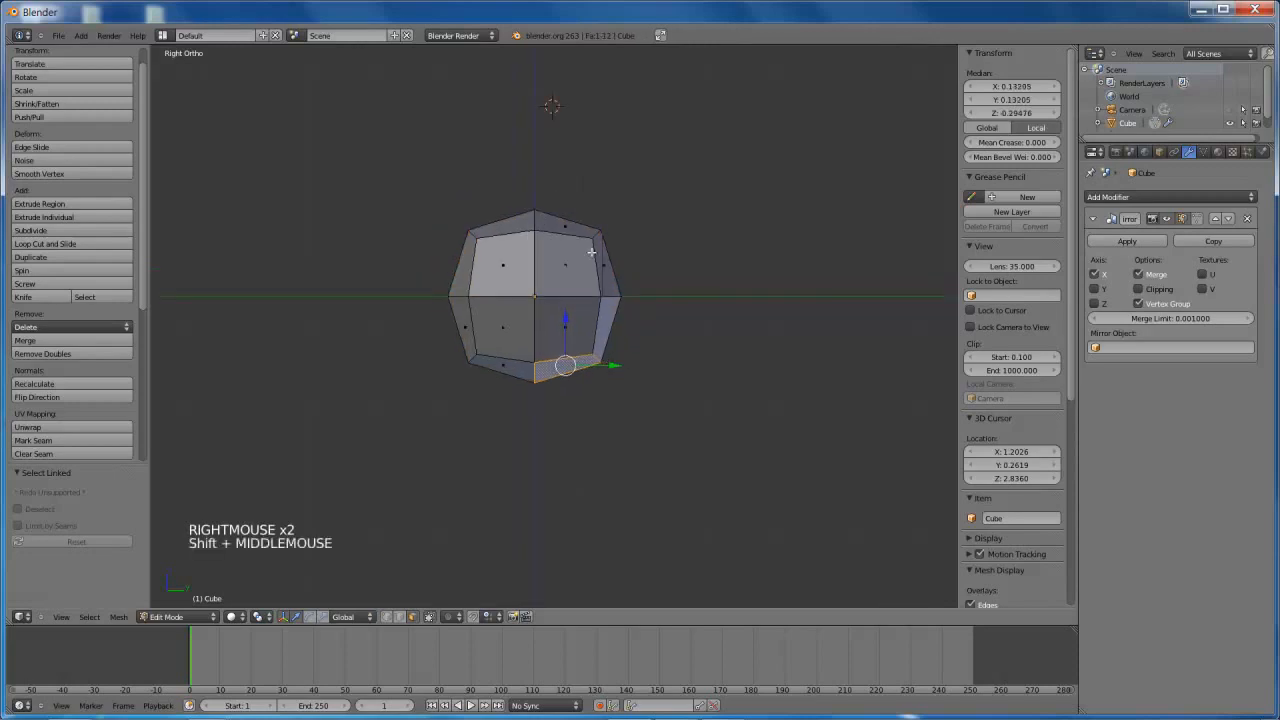
{"action": "right_click", "coordinate": [503, 347]}
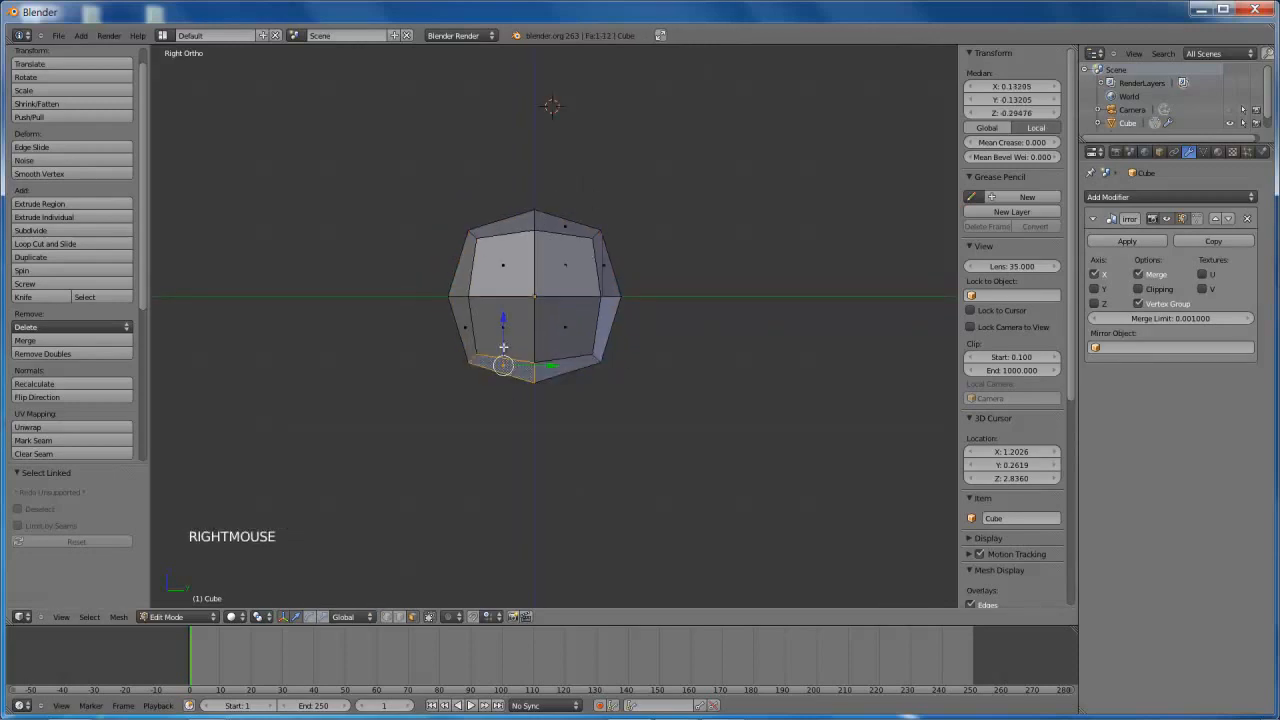
Move the two lower front corner vertices down and slightly forward, using vertex selection and wireframe display
{"action": "key", "text": "ctrl+Tab"}
{"action": "left_click", "coordinate": [480, 317]}
{"action": "key", "text": "Tab"}
{"action": "key", "text": "Tab"}
{"action": "key", "text": "ctrl+Tab"}
{"action": "left_click", "coordinate": [466, 319]}
{"action": "key", "text": "z"}
{"action": "right_click", "coordinate": [472, 358]}
{"action": "right_click", "coordinate": [473, 357], "text": "shift"}
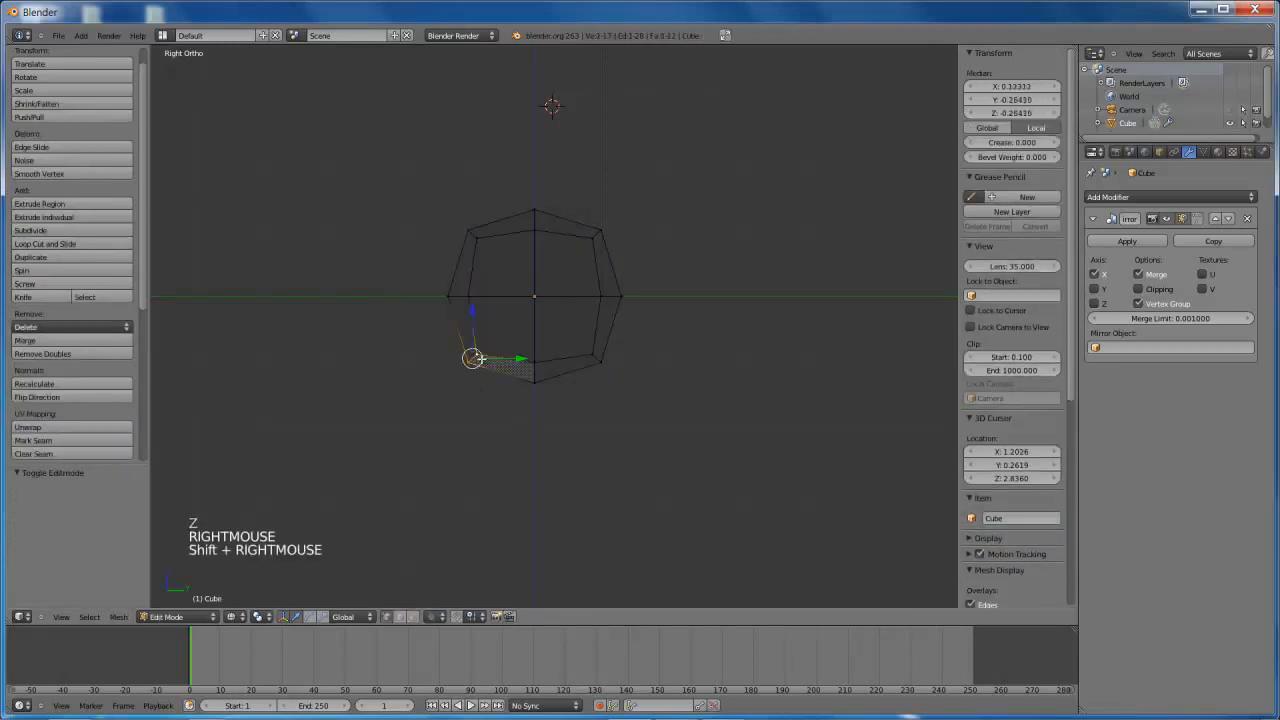
{"action": "key", "text": "g"}
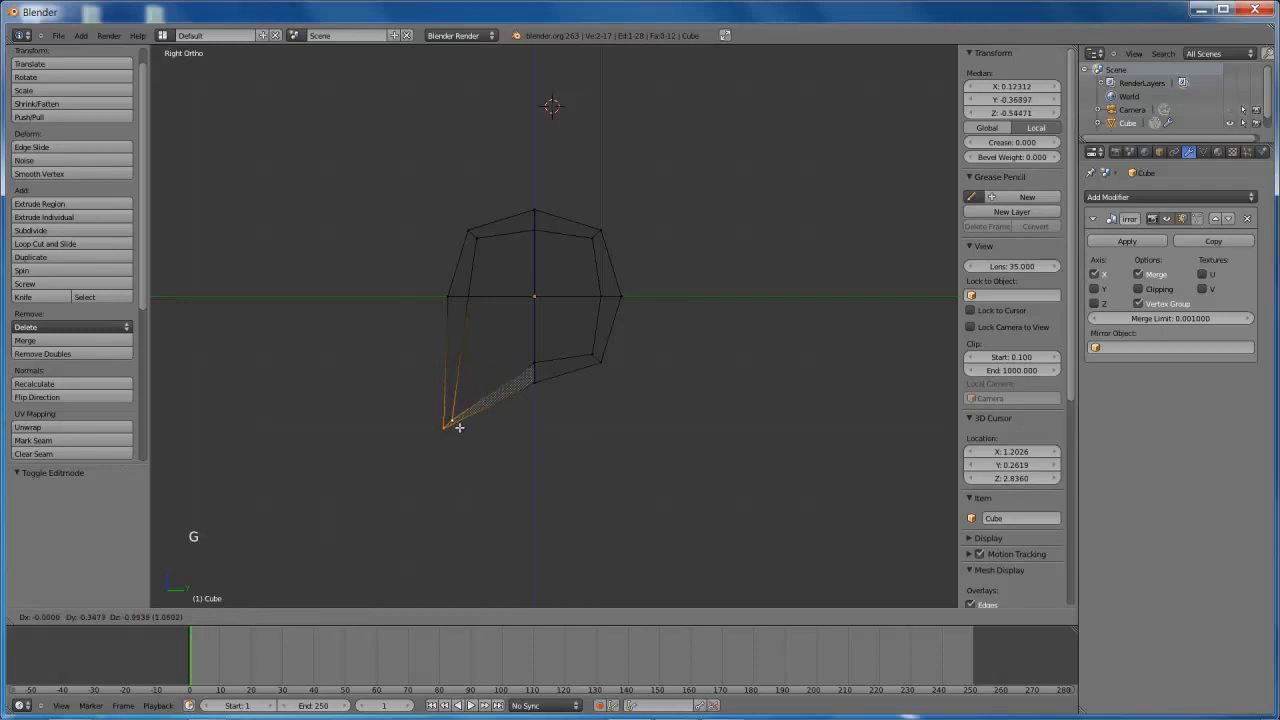
{"action": "left_click", "coordinate": [457, 425]}
Reposition the inner and outer lower front vertices individually to refine the chin outline
{"action": "right_click", "coordinate": [450, 421]}
{"action": "key", "text": "g"}
{"action": "key", "text": "g"}
{"action": "left_click", "coordinate": [464, 402]}
{"action": "right_click", "coordinate": [443, 428]}
{"action": "key", "text": "g"}
{"action": "left_click", "coordinate": [460, 422]}
{"action": "right_click", "coordinate": [456, 409]}
{"action": "key", "text": "g"}
{"action": "key", "text": "g"}
{"action": "left_click", "coordinate": [465, 405]}
Move the two mid-height front vertices back about 0.149 along the Y axis
{"action": "right_click", "coordinate": [452, 292]}
{"action": "right_click", "coordinate": [458, 289], "text": "shift"}
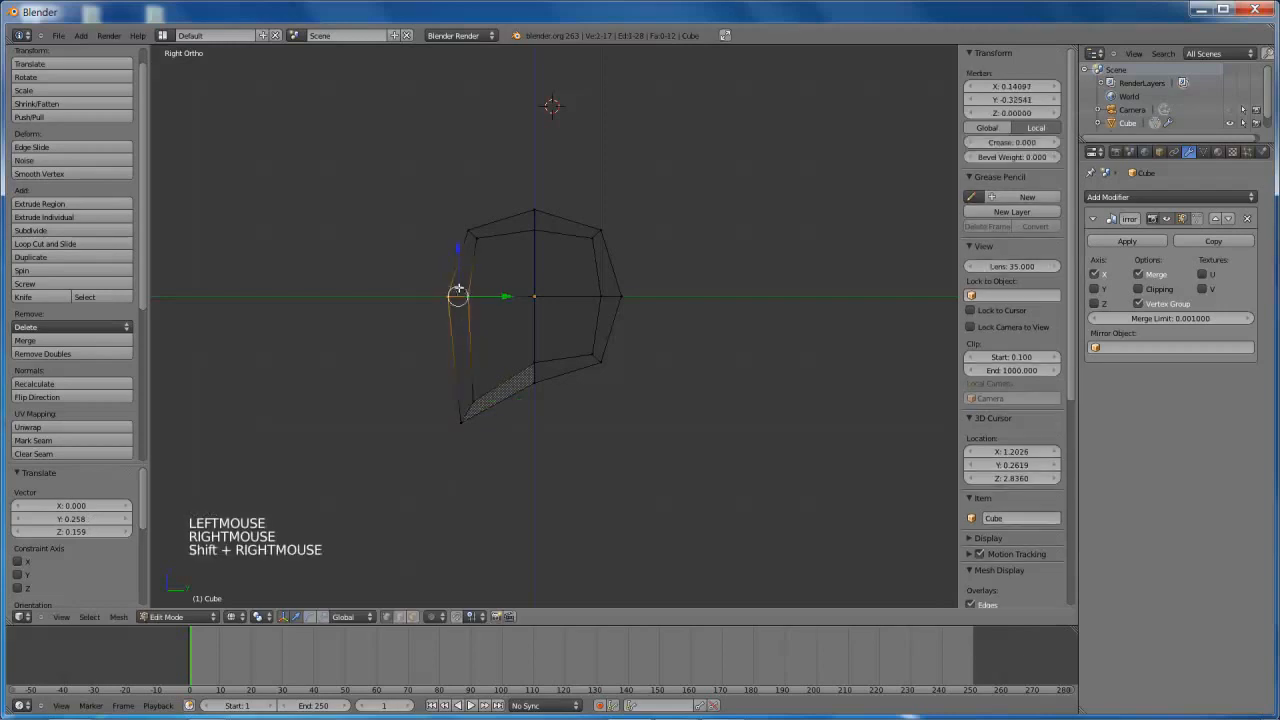
{"action": "left_click_drag", "start_coordinate": [500, 297], "coordinate": [514, 292]}
{"action": "middle_click_drag", "start_coordinate": [514, 292], "coordinate": [561, 399]}
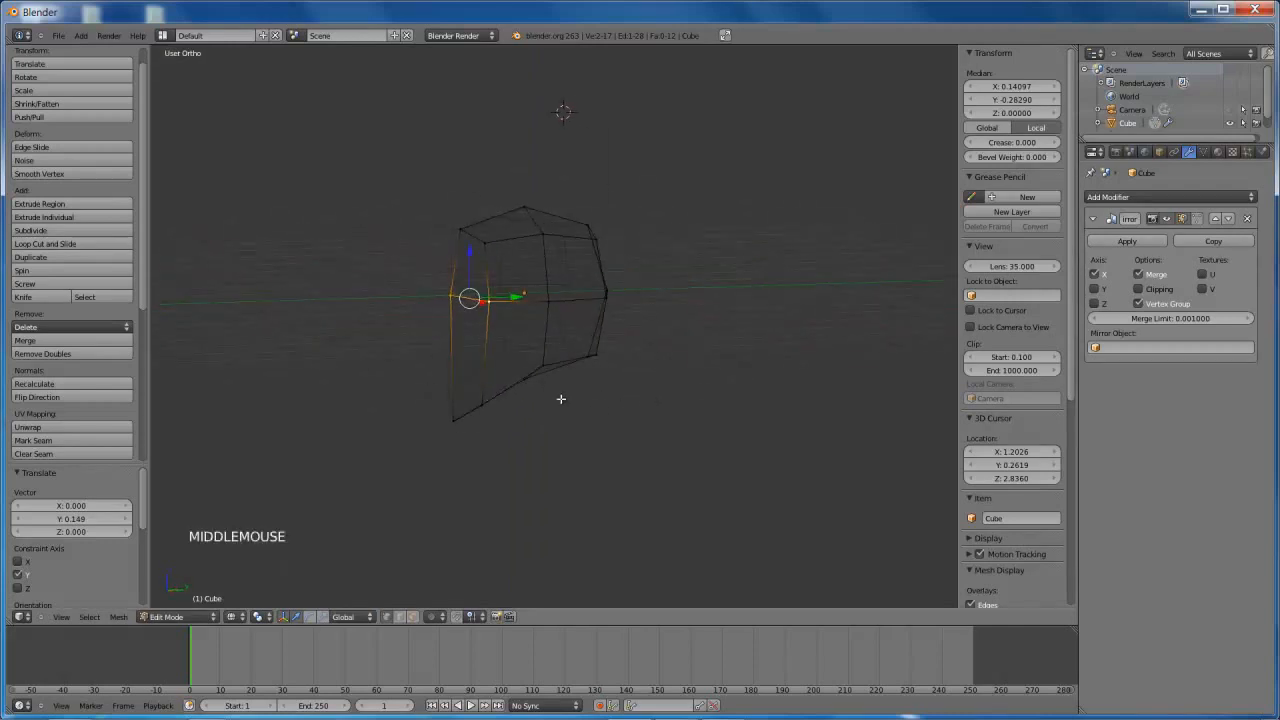
In right orthographic view, move the two chin vertices about 0.04 along Y and 0.238 up along Z
{"action": "key", "text": "KP_3"}
{"action": "middle_click_drag", "start_coordinate": [545, 386], "coordinate": [568, 333], "text": "shift"}
{"action": "right_click", "coordinate": [477, 365]}
{"action": "right_click", "coordinate": [478, 362], "text": "shift"}
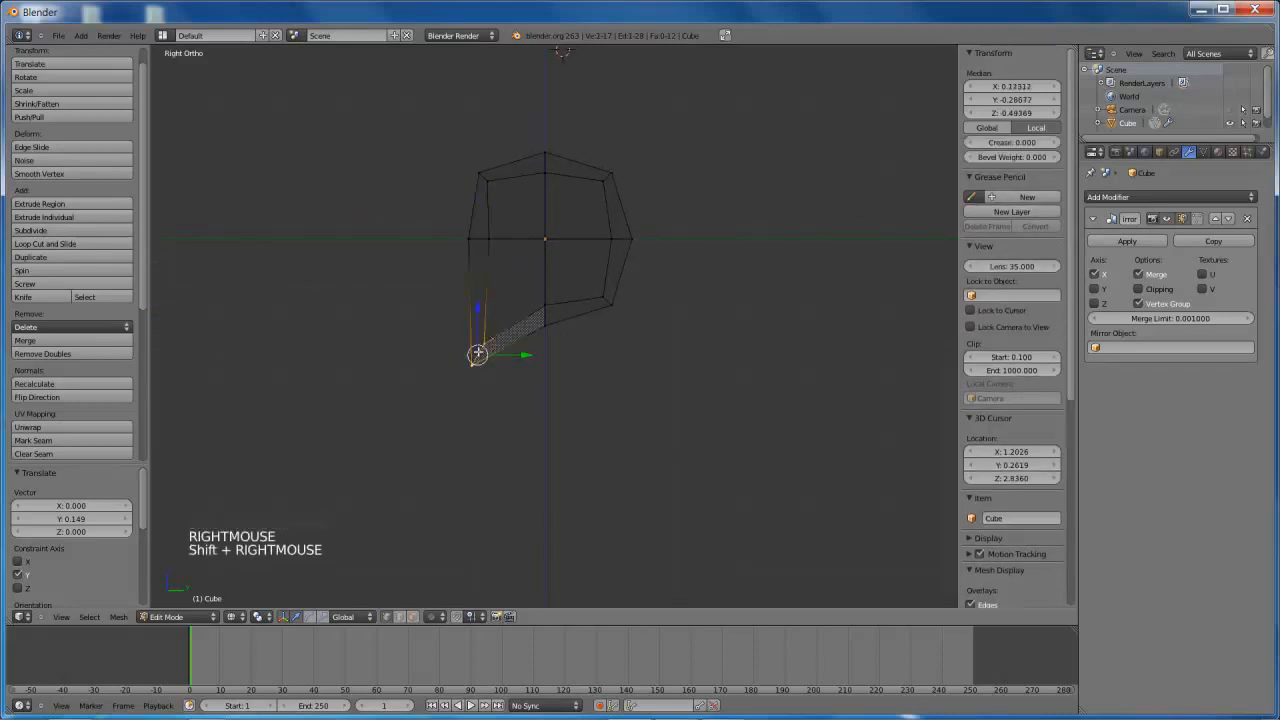
{"action": "key", "text": "g"}
{"action": "left_click", "coordinate": [577, 334]}
Extrude the lower rear face about 2.135 downward and 0.532 along X and Y to form the neck
{"action": "key", "text": "ctrl+Tab"}
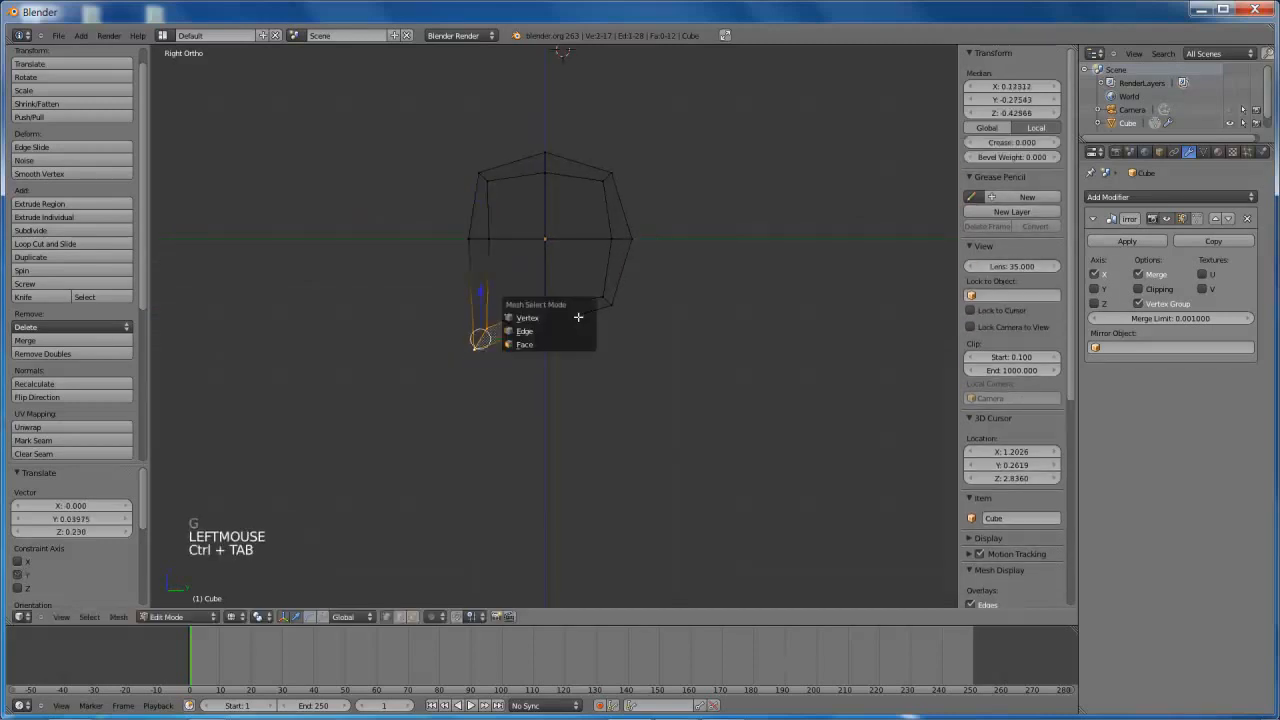
{"action": "left_click", "coordinate": [570, 343]}
{"action": "right_click", "coordinate": [578, 312]}
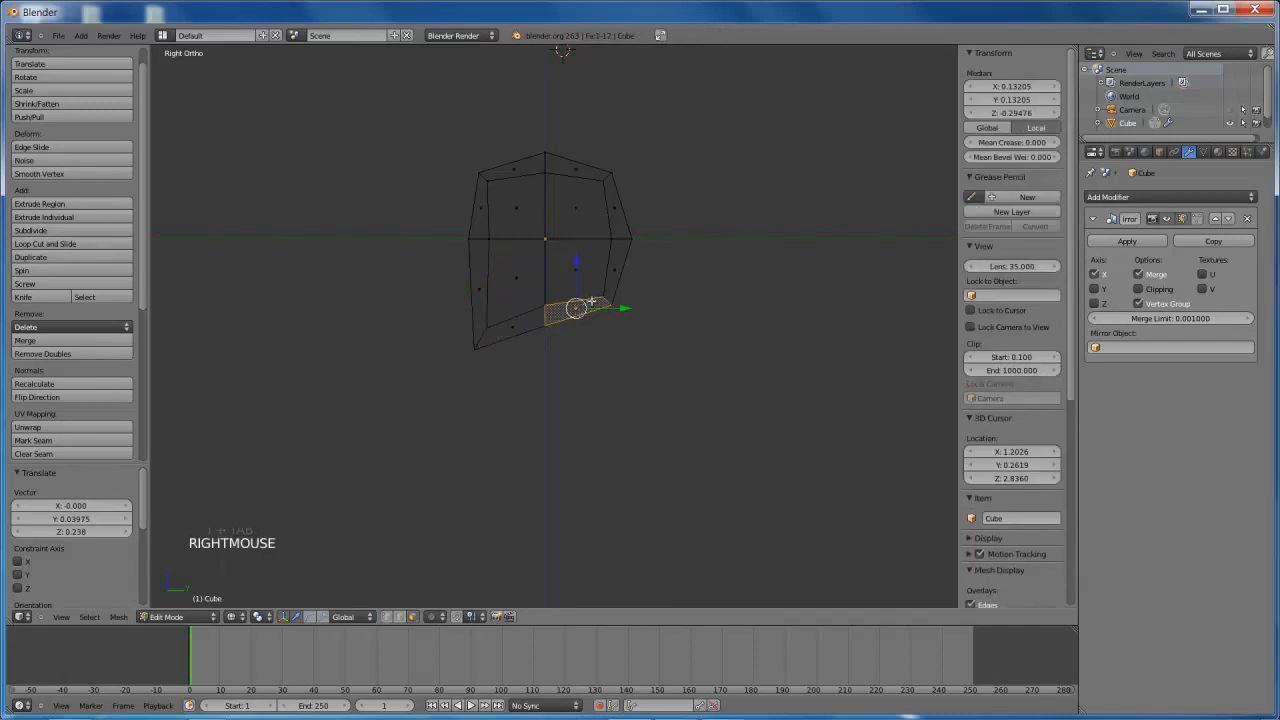
{"action": "middle_click_drag", "start_coordinate": [587, 306], "coordinate": [598, 314], "text": "shift"}
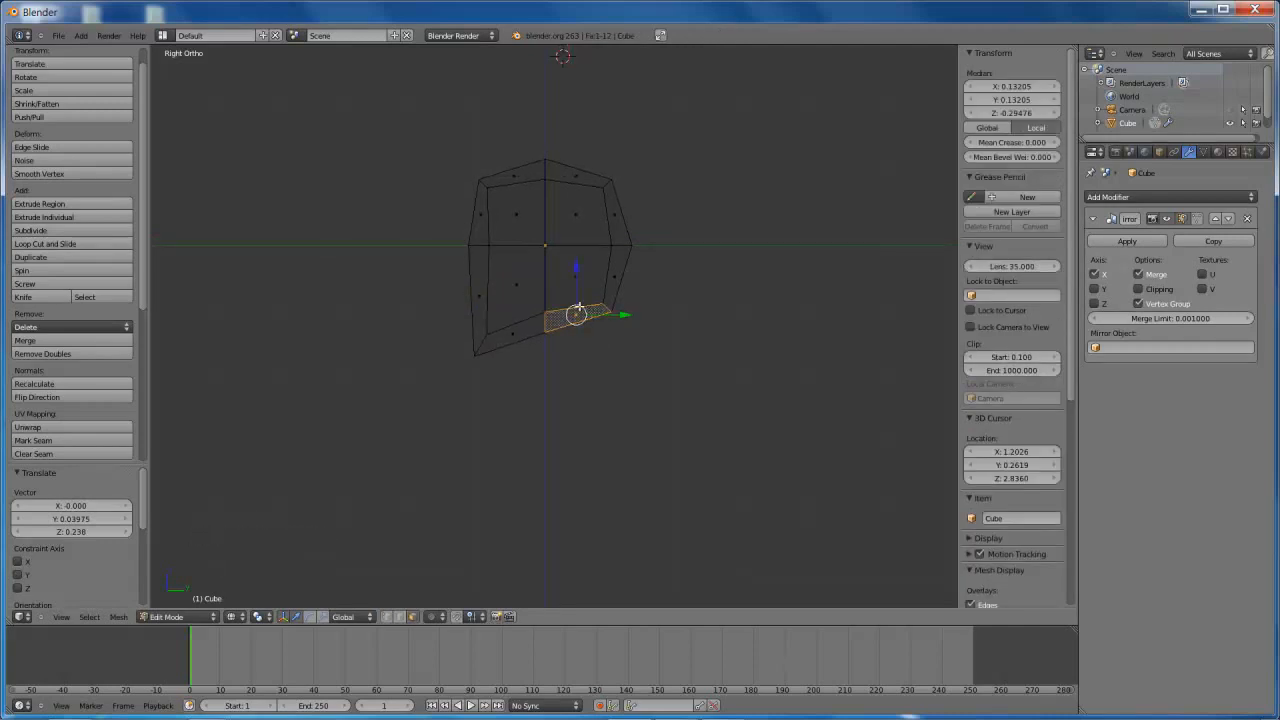
{"action": "key", "text": "e"}
{"action": "left_click", "coordinate": [616, 350]}
Switch to a perspective view and turn off the display of the grid floor and axis lines
{"action": "middle_click_drag", "start_coordinate": [616, 350], "coordinate": [629, 326]}
{"action": "key", "text": "KP_5"}
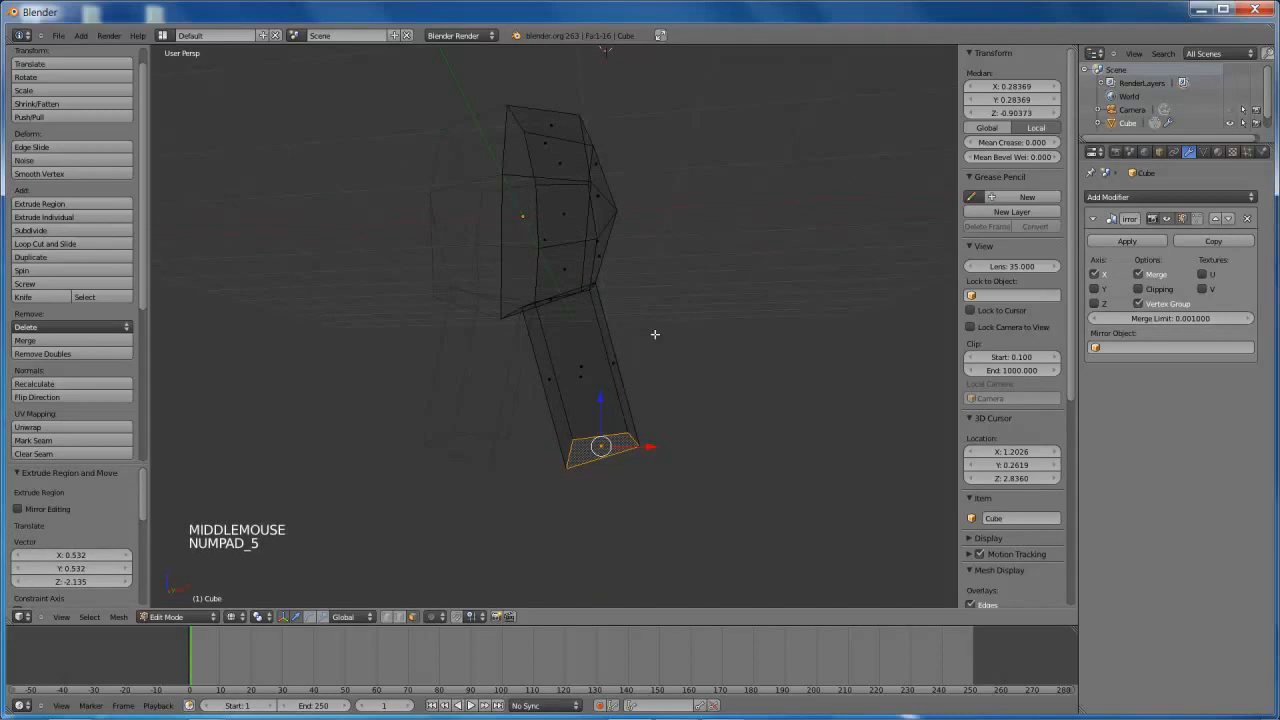
{"action": "left_click_drag", "start_coordinate": [1069, 373], "coordinate": [1076, 460]}
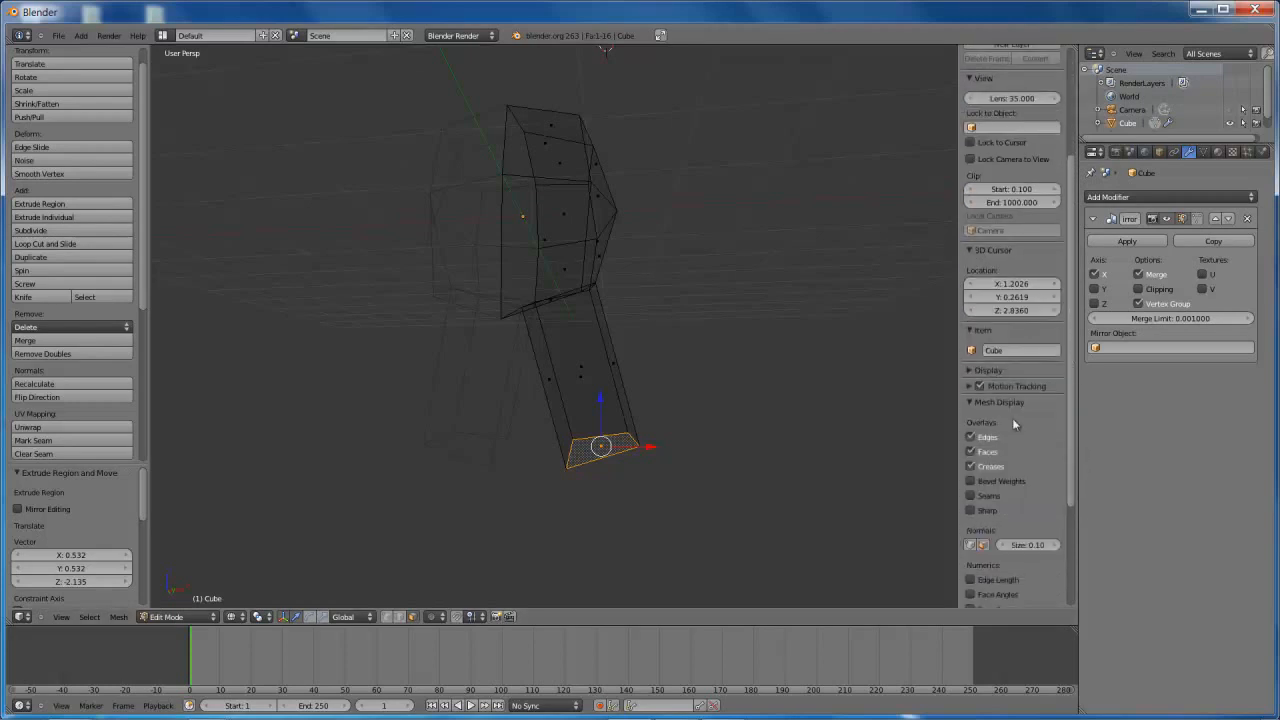
{"action": "left_click", "coordinate": [985, 370]}
{"action": "left_click", "coordinate": [974, 468]}
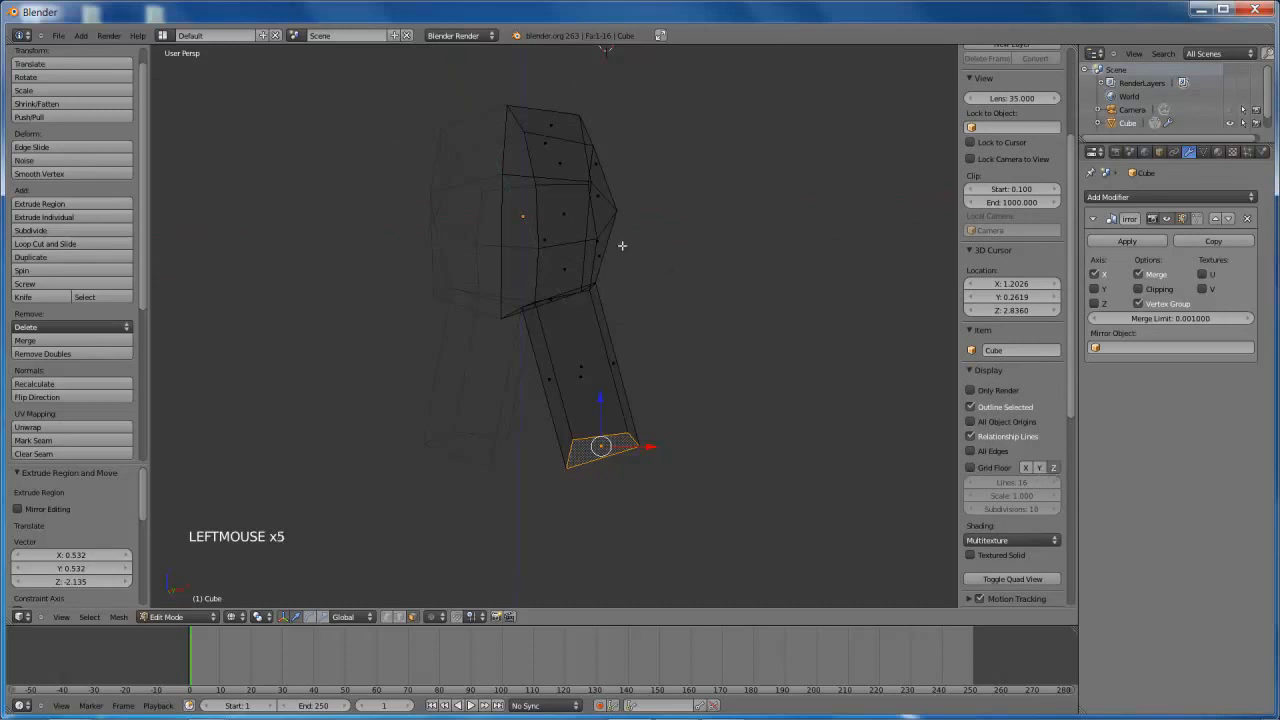
{"action": "left_click", "coordinate": [1053, 467]}
In solid display, delete the inner side face of the extruded neck that faces the mirror plane
{"action": "mouse_move", "coordinate": [714, 317]}
{"action": "middle_mouse_down"}
{"action": "mouse_move", "coordinate": [677, 317]}
{"action": "mouse_move", "coordinate": [694, 360]}
{"action": "mouse_move", "coordinate": [689, 272]}
{"action": "mouse_move", "coordinate": [720, 229]}
{"action": "mouse_move", "coordinate": [697, 346]}
{"action": "middle_mouse_up"}
{"action": "scroll", "coordinate": [689, 360], "scroll_direction": "up", "scroll_amount": 2}
{"action": "key", "text": "z"}
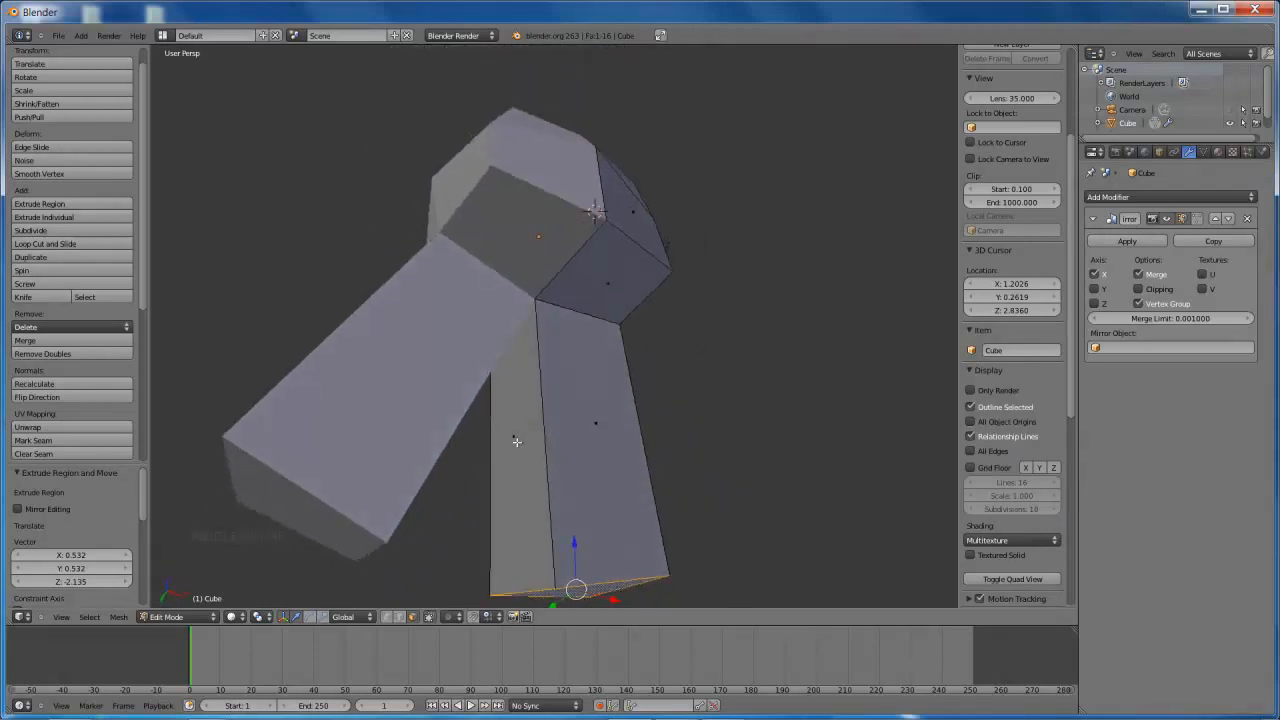
{"action": "right_click", "coordinate": [555, 467]}
{"action": "middle_click_drag", "start_coordinate": [555, 467], "coordinate": [555, 449], "text": "shift"}
{"action": "key", "text": "x"}
{"action": "left_click", "coordinate": [537, 397]}
Select the two inner bottom vertices of the neck and set their median X to 0
{"action": "middle_click_drag", "start_coordinate": [590, 372], "coordinate": [533, 340], "text": "shift"}
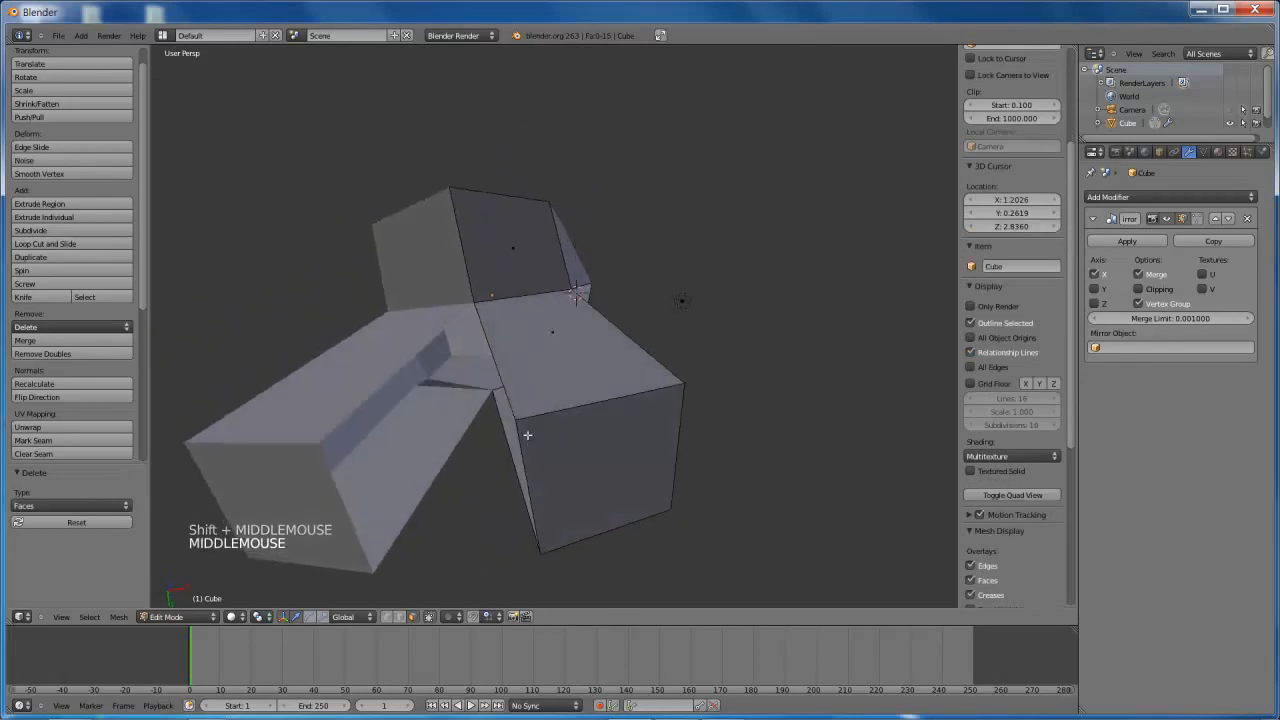
{"action": "key", "text": "ctrl+Tab"}
{"action": "left_click", "coordinate": [522, 422]}
{"action": "right_click", "coordinate": [524, 445]}
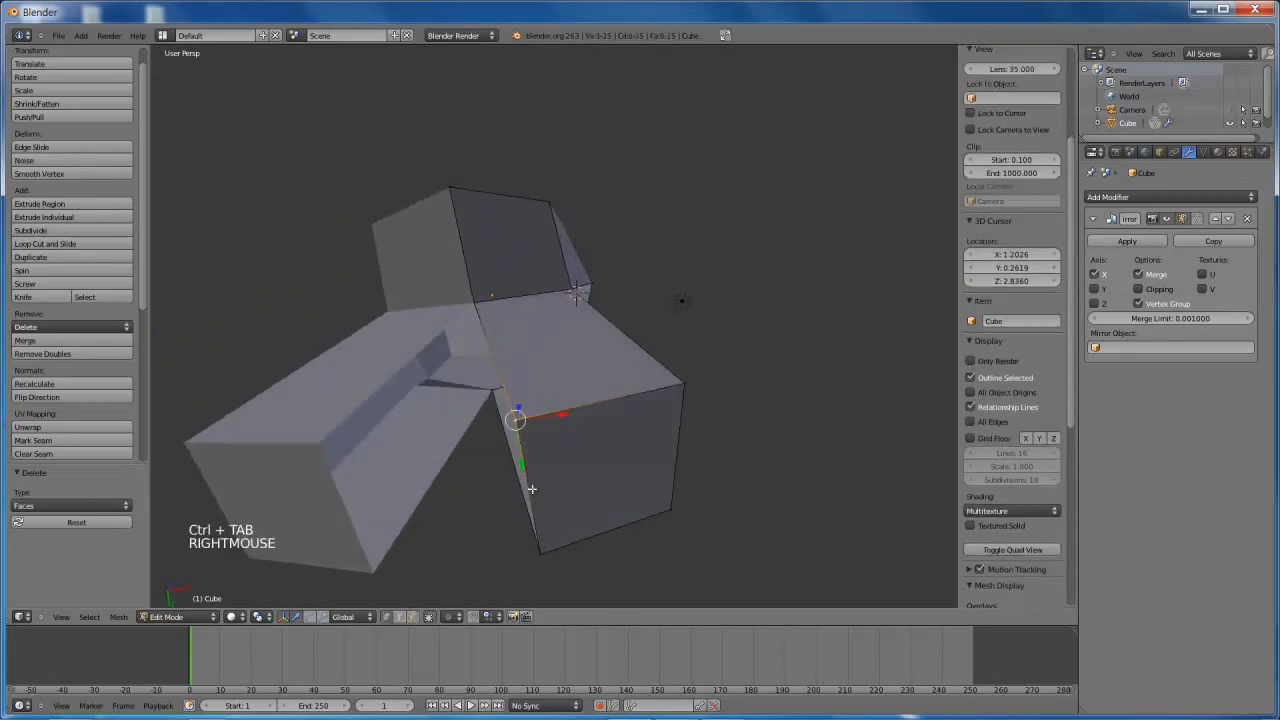
{"action": "right_click", "coordinate": [539, 551], "text": "shift"}
{"action": "key", "text": "KP_1"}
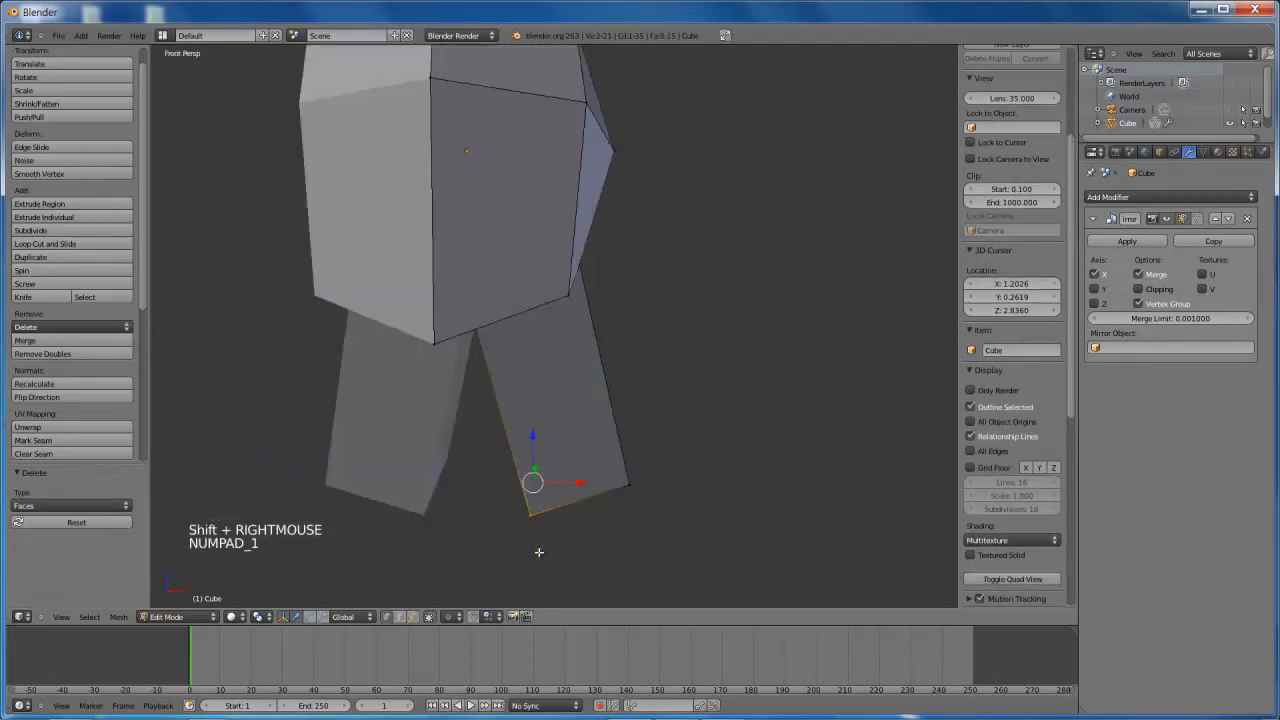
{"action": "key", "text": "KP_5"}
{"action": "middle_click_drag", "start_coordinate": [640, 360], "coordinate": [731, 325], "text": "shift"}
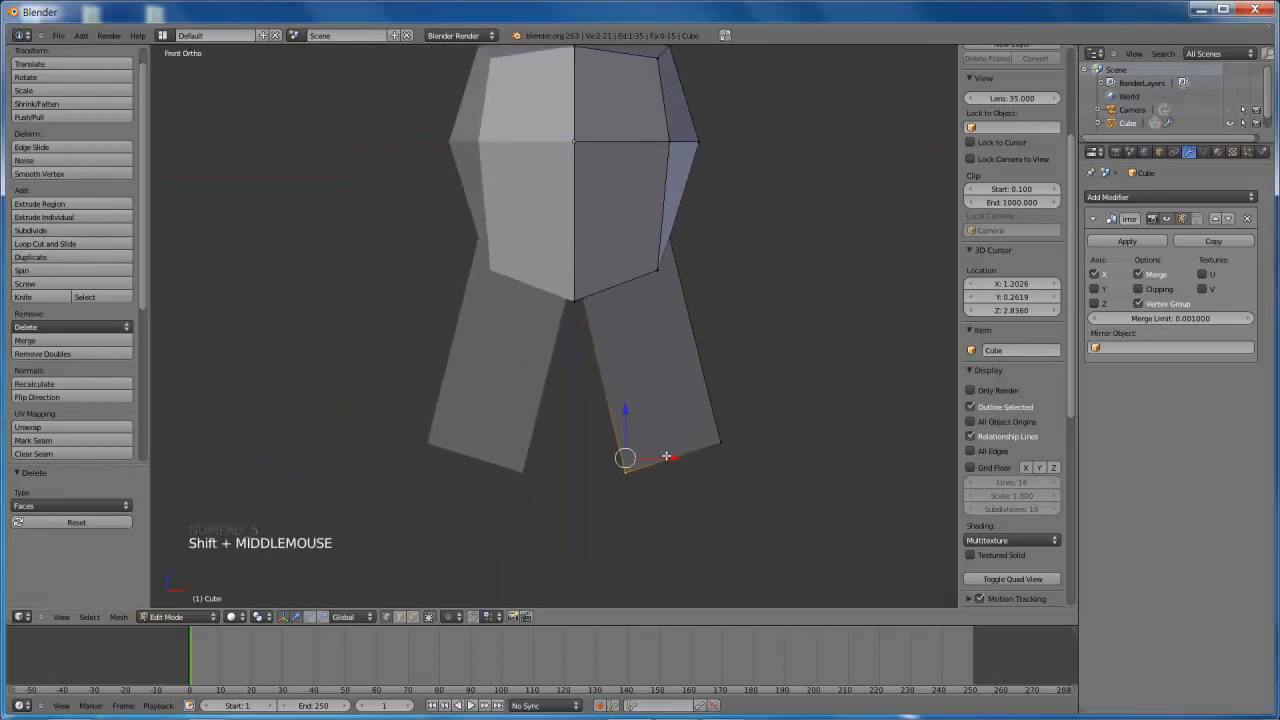
{"action": "scroll", "coordinate": [1022, 305], "scroll_direction": "up", "scroll_amount": 3}
{"action": "scroll", "coordinate": [1020, 299], "scroll_direction": "up", "scroll_amount": 7}
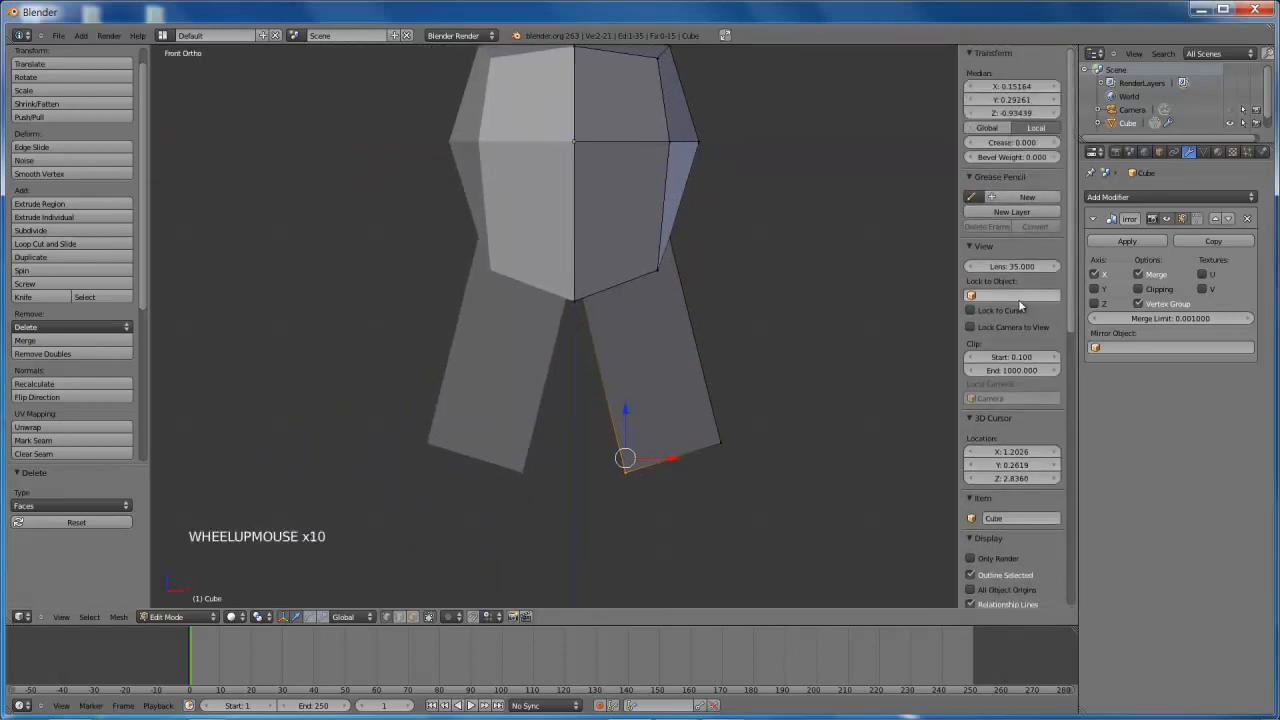
{"action": "left_click", "coordinate": [1003, 86]}
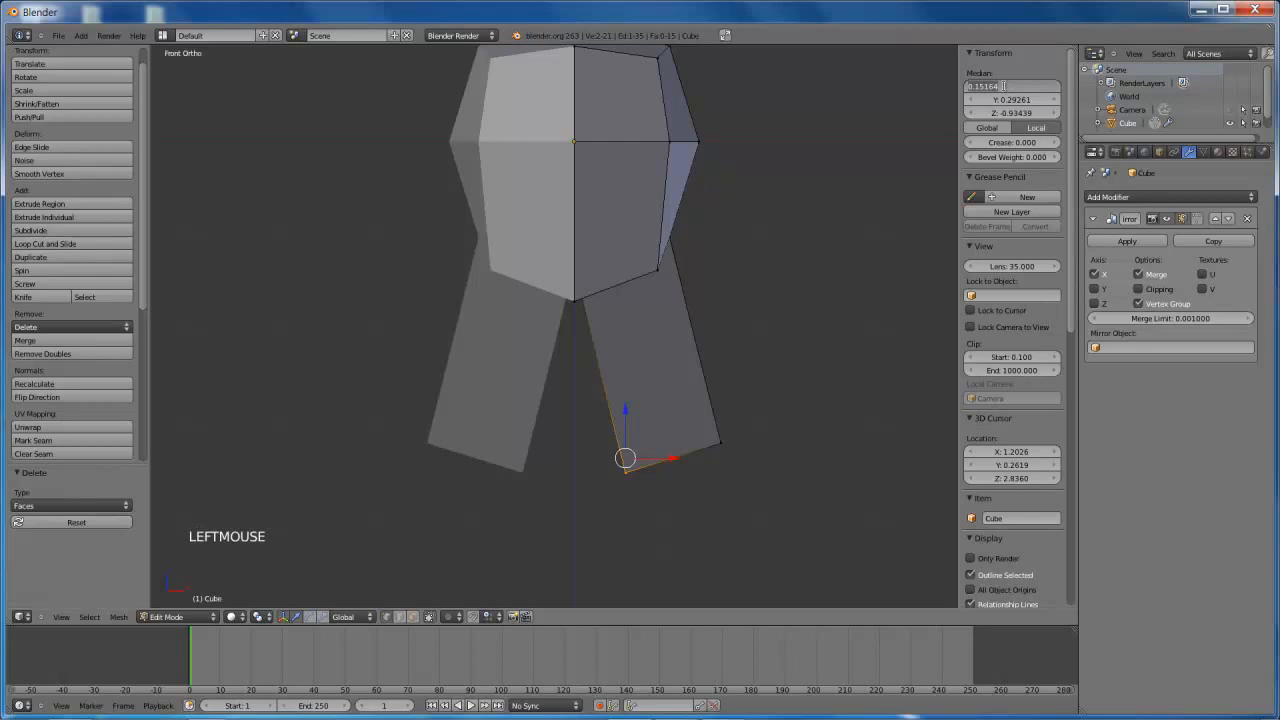
{"action": "type", "text": "0"}
{"action": "key", "text": "Return"}
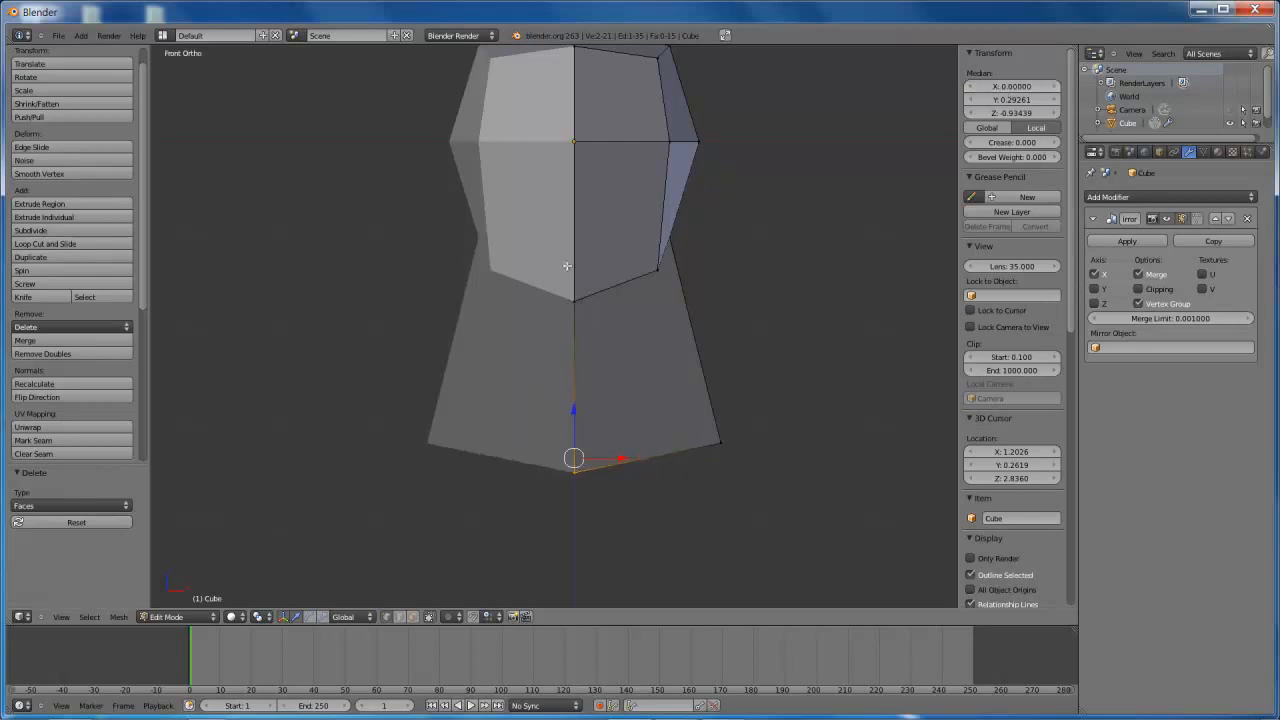
In wireframe display, move the neck's two outer bottom vertices about -0.476 along X and 1.097 up along Z
{"action": "key", "text": "z"}
{"action": "right_click", "coordinate": [711, 444]}
{"action": "right_click", "coordinate": [718, 440], "text": "shift"}
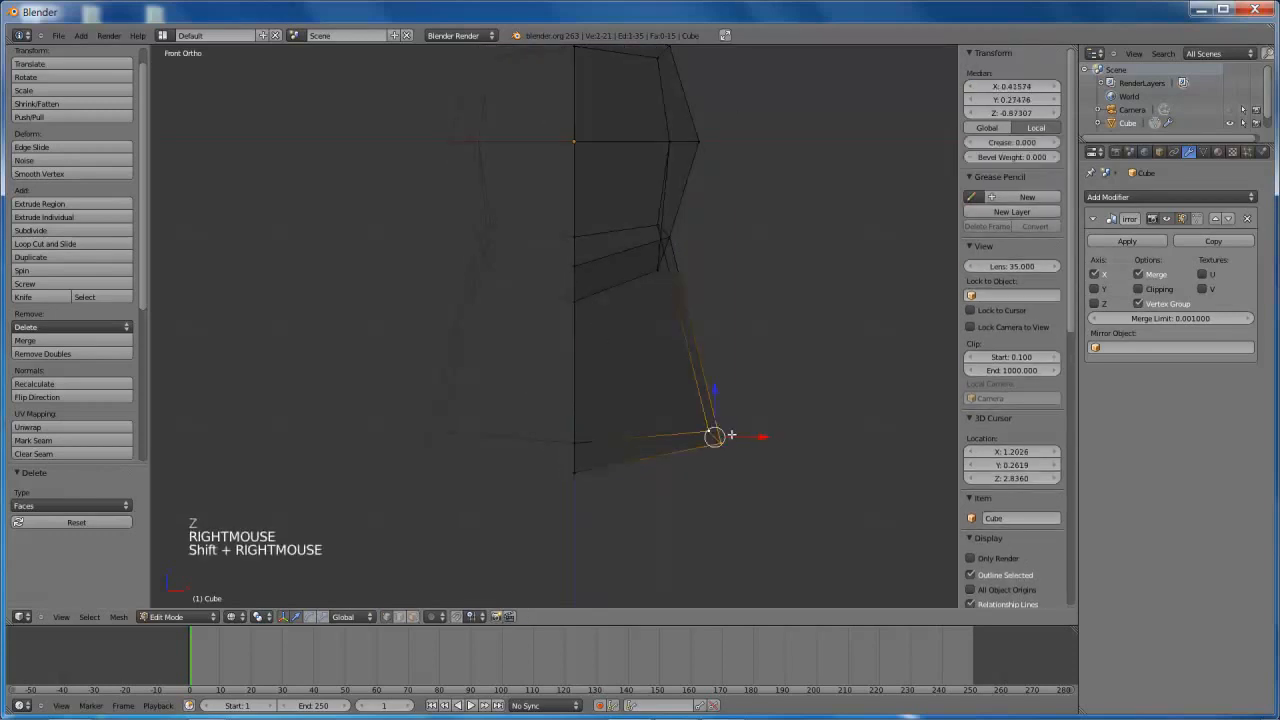
{"action": "key", "text": "g"}
{"action": "left_click", "coordinate": [662, 306]}
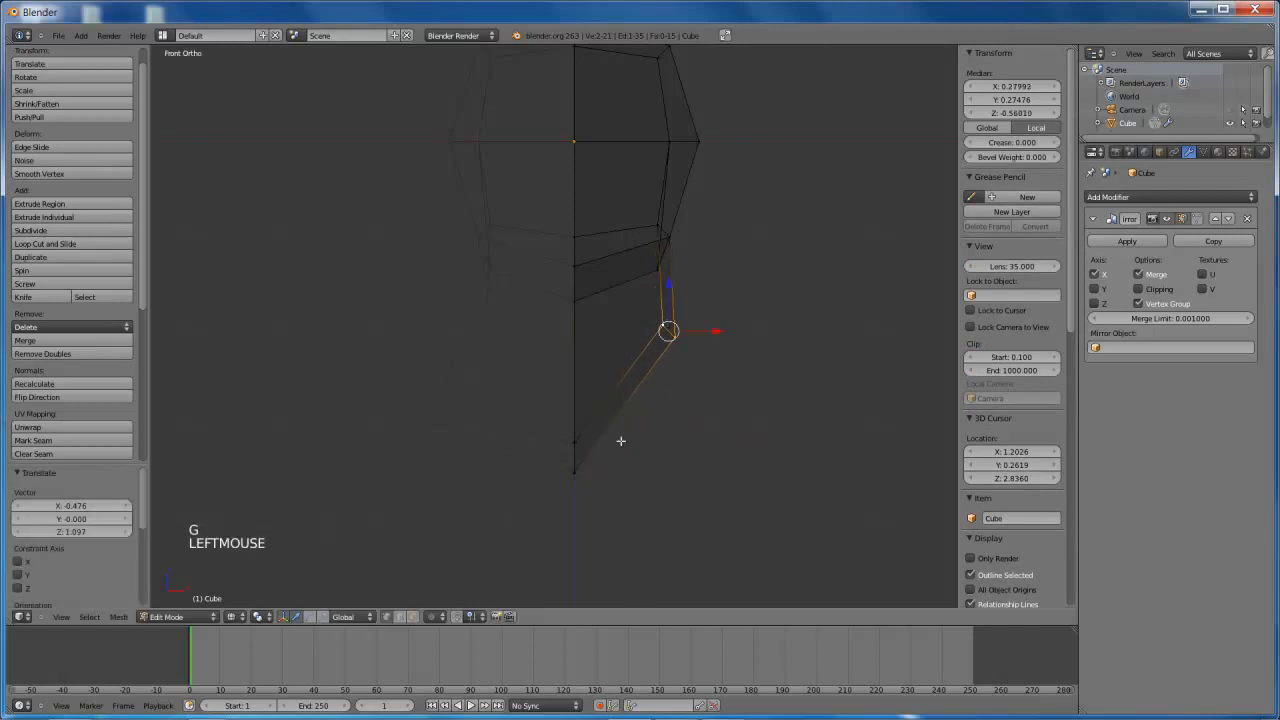
Move the neck's two centre-line bottom vertices straight up along Z toward the height of the outer ones
{"action": "right_click", "coordinate": [578, 465]}
{"action": "right_click", "coordinate": [577, 440], "text": "shift"}
{"action": "key", "text": "g"}
{"action": "key", "text": "z"}
{"action": "left_click", "coordinate": [577, 326]}
Move two of the neck's bottom vertices individually outward in opposite directions to widen its base
{"action": "middle_click_drag", "start_coordinate": [683, 354], "coordinate": [585, 418]}
{"action": "right_click", "coordinate": [553, 410]}
{"action": "key", "text": "KP_5"}
{"action": "left_click_drag", "start_coordinate": [596, 418], "coordinate": [527, 398]}
{"action": "right_click", "coordinate": [647, 382]}
{"action": "middle_click_drag", "start_coordinate": [647, 382], "coordinate": [718, 410]}
{"action": "left_click_drag", "start_coordinate": [706, 394], "coordinate": [740, 392]}
Move the centre-line vertex where the neck meets the back of the head about 0.199 along Y
{"action": "middle_click_drag", "start_coordinate": [594, 277], "coordinate": [550, 275]}
{"action": "right_click", "coordinate": [593, 285]}
{"action": "left_click_drag", "start_coordinate": [651, 286], "coordinate": [668, 287]}
{"action": "middle_click_drag", "start_coordinate": [668, 287], "coordinate": [667, 219]}
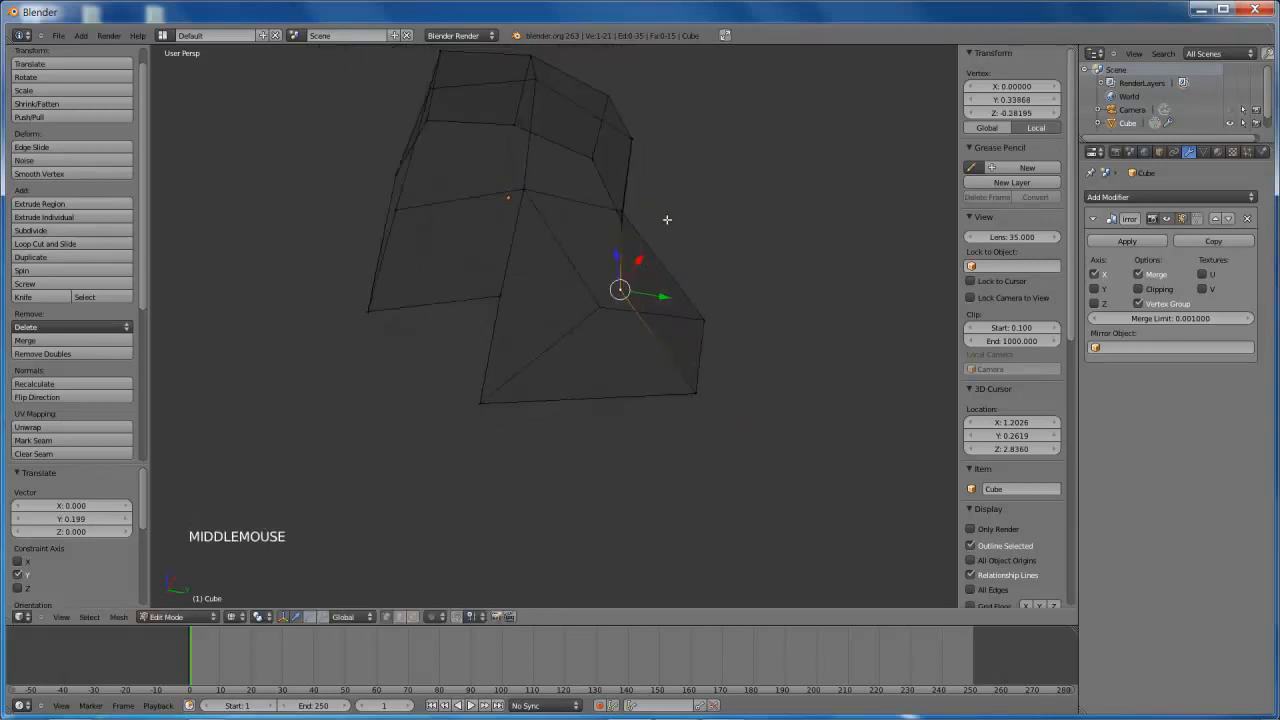
Switch to face selection and delete the bottom cap face of the neck
{"action": "key", "text": "ctrl+Tab"}
{"action": "left_click", "coordinate": [640, 246]}
{"action": "middle_click_drag", "start_coordinate": [616, 350], "coordinate": [446, 403]}
{"action": "right_click", "coordinate": [623, 348]}
{"action": "key", "text": "x"}
{"action": "left_click", "coordinate": [623, 349]}
Raise the centre-line vertex at the back of the neck joint about 0.239 along Z and return to solid display
{"action": "key", "text": "ctrl+Tab"}
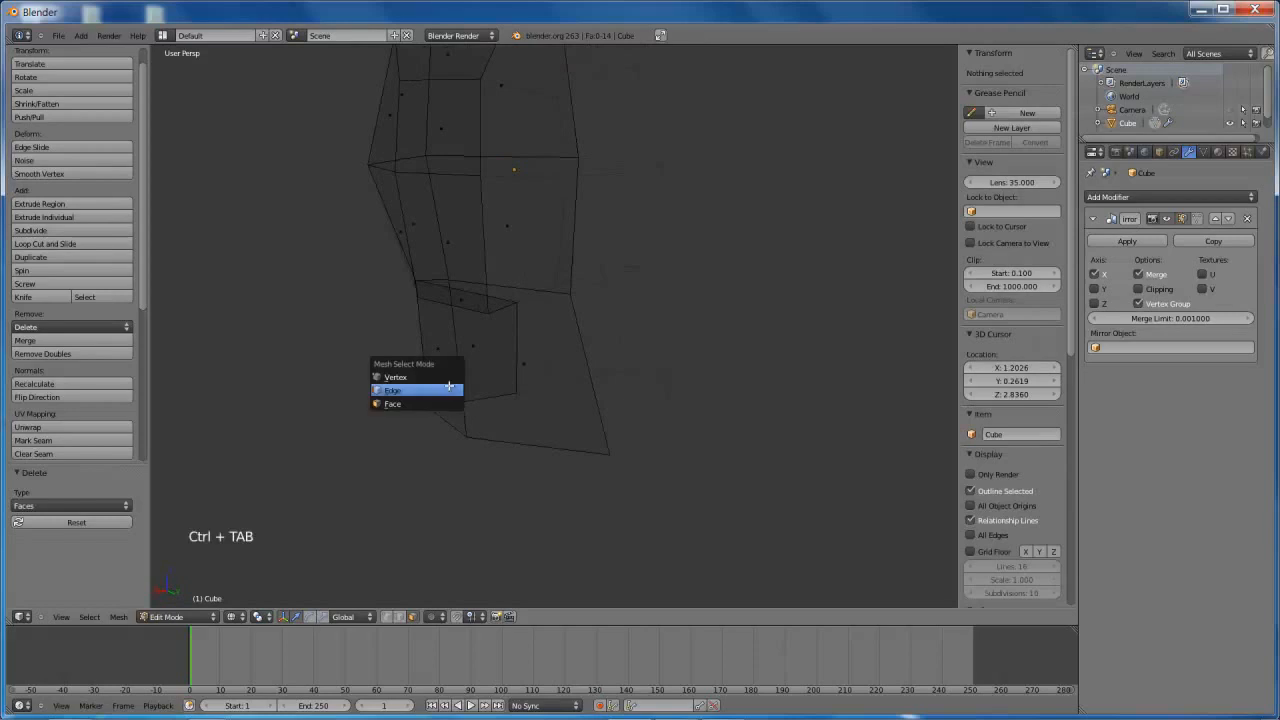
{"action": "left_click", "coordinate": [440, 378]}
{"action": "right_click", "coordinate": [571, 292]}
{"action": "middle_click_drag", "start_coordinate": [571, 292], "coordinate": [612, 339]}
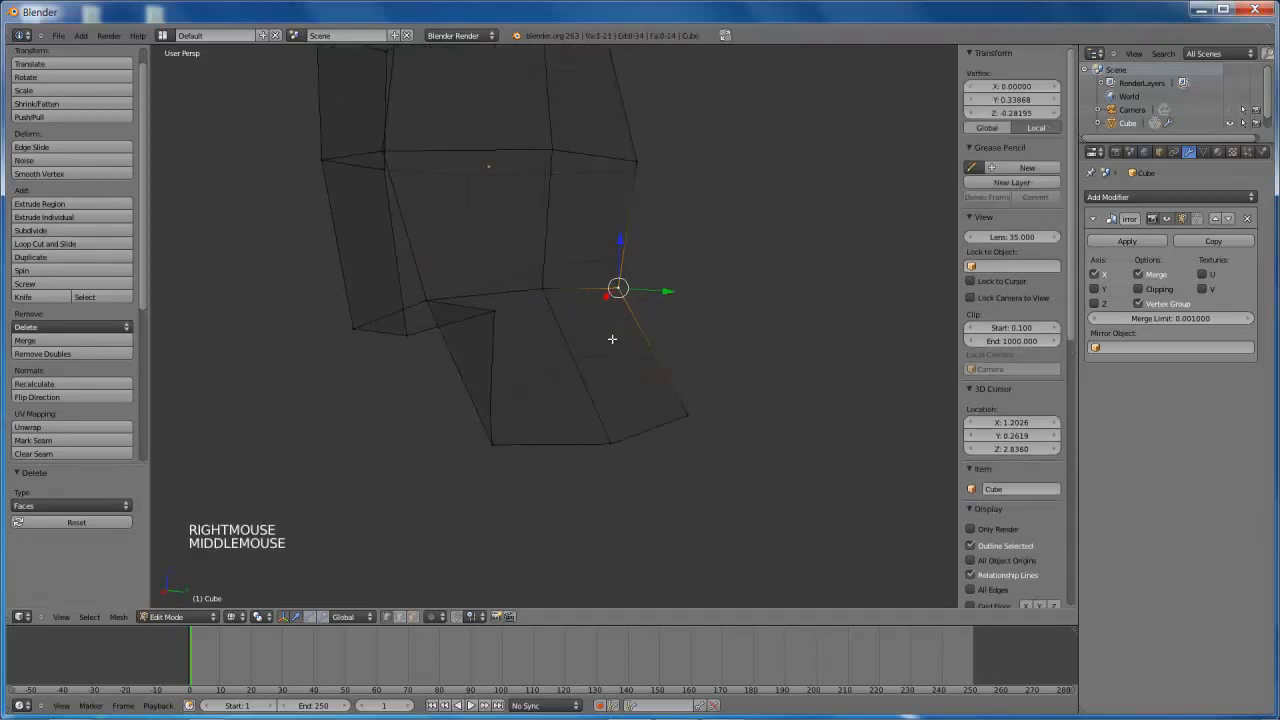
{"action": "left_click_drag", "start_coordinate": [616, 242], "coordinate": [612, 214]}
{"action": "mouse_move", "coordinate": [612, 214]}
{"action": "middle_mouse_down"}
{"action": "mouse_move", "coordinate": [543, 277]}
{"action": "mouse_move", "coordinate": [580, 320]}
{"action": "mouse_move", "coordinate": [615, 323]}
{"action": "mouse_move", "coordinate": [580, 351]}
{"action": "mouse_move", "coordinate": [503, 343]}
{"action": "mouse_move", "coordinate": [441, 359]}
{"action": "mouse_move", "coordinate": [529, 369]}
{"action": "mouse_move", "coordinate": [508, 336]}
{"action": "middle_mouse_up"}
{"action": "key", "text": "z"}
{"action": "scroll", "coordinate": [590, 334], "scroll_direction": "down", "scroll_amount": 4}
{"action": "scroll", "coordinate": [615, 323], "scroll_direction": "up", "scroll_amount": 3}
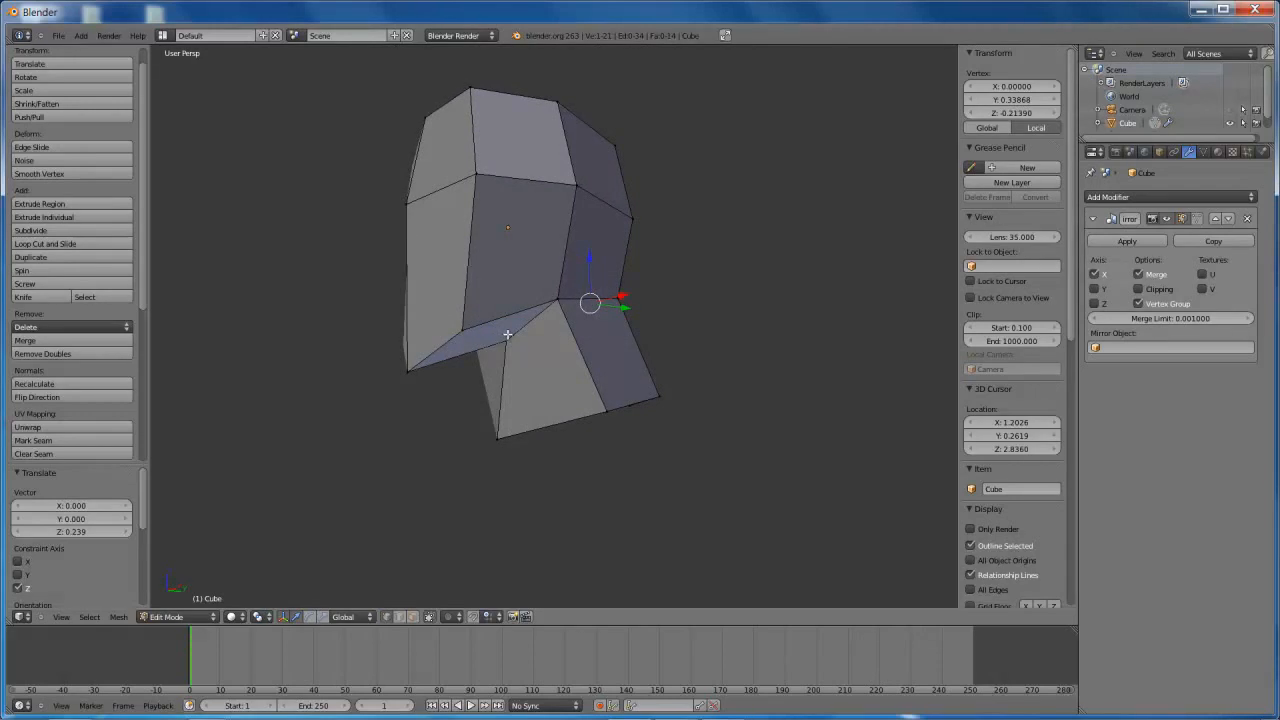
Switch to edge selection and add a single loop cut around the neck, roughly midway between its joint and its bottom rim
{"action": "middle_click_drag", "start_coordinate": [467, 352], "coordinate": [531, 387]}
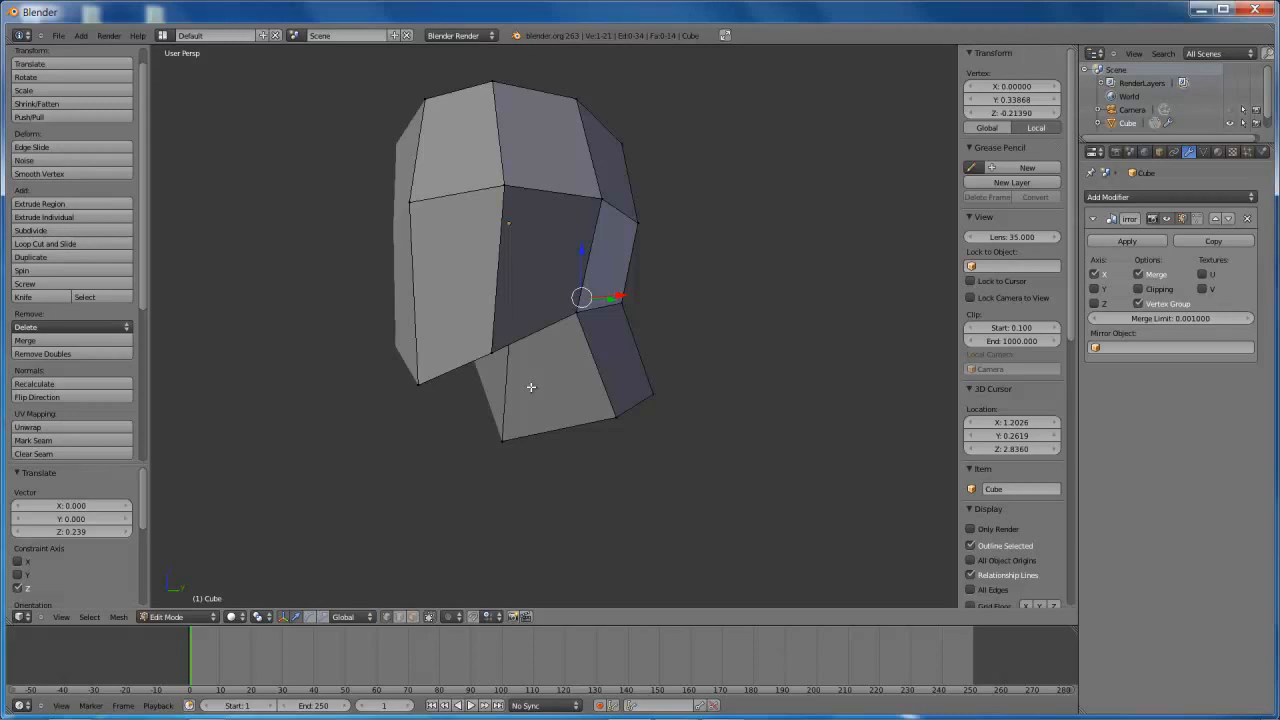
{"action": "middle_click_drag", "start_coordinate": [583, 423], "coordinate": [597, 337]}
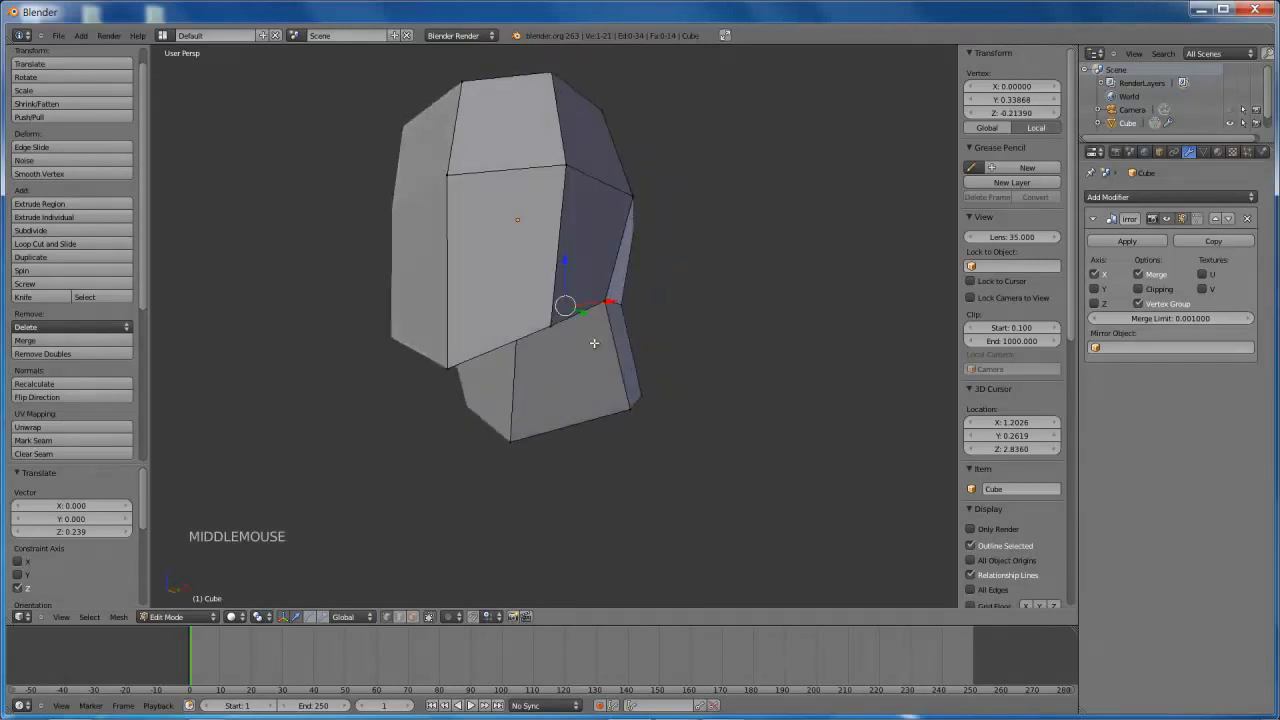
{"action": "middle_click_drag", "start_coordinate": [640, 368], "coordinate": [584, 376]}
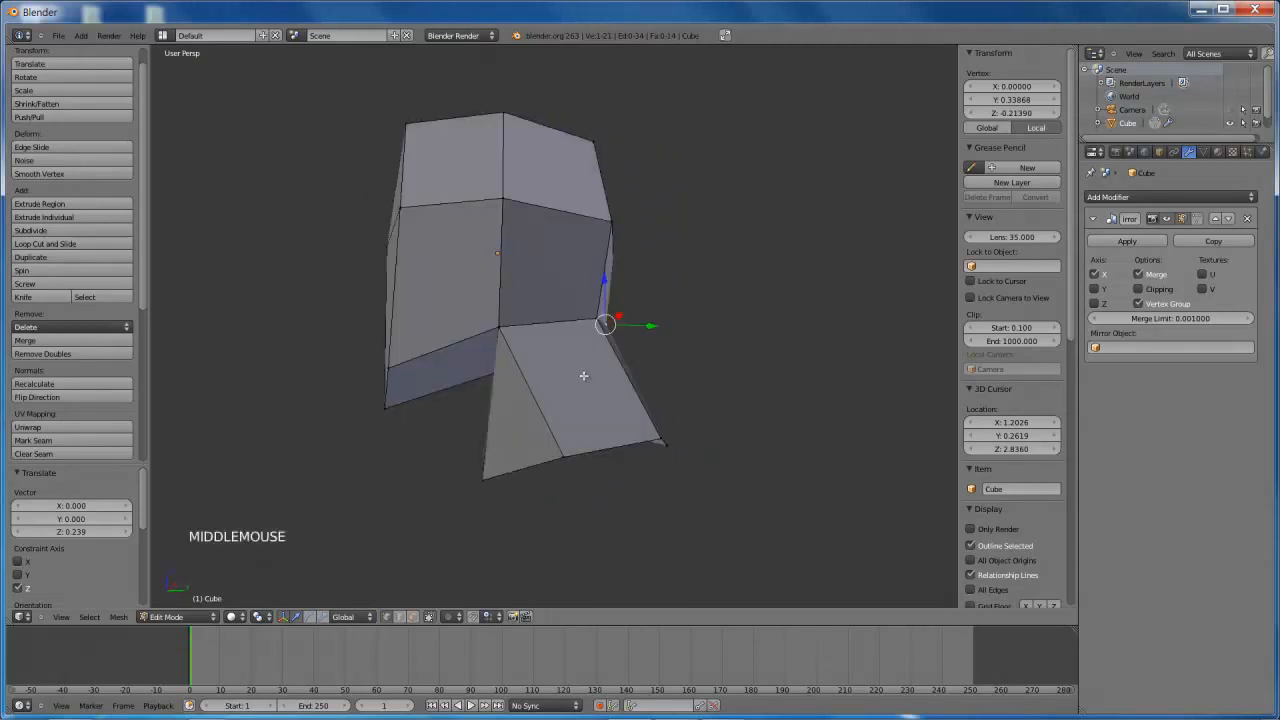
{"action": "key", "text": "KP_3"}
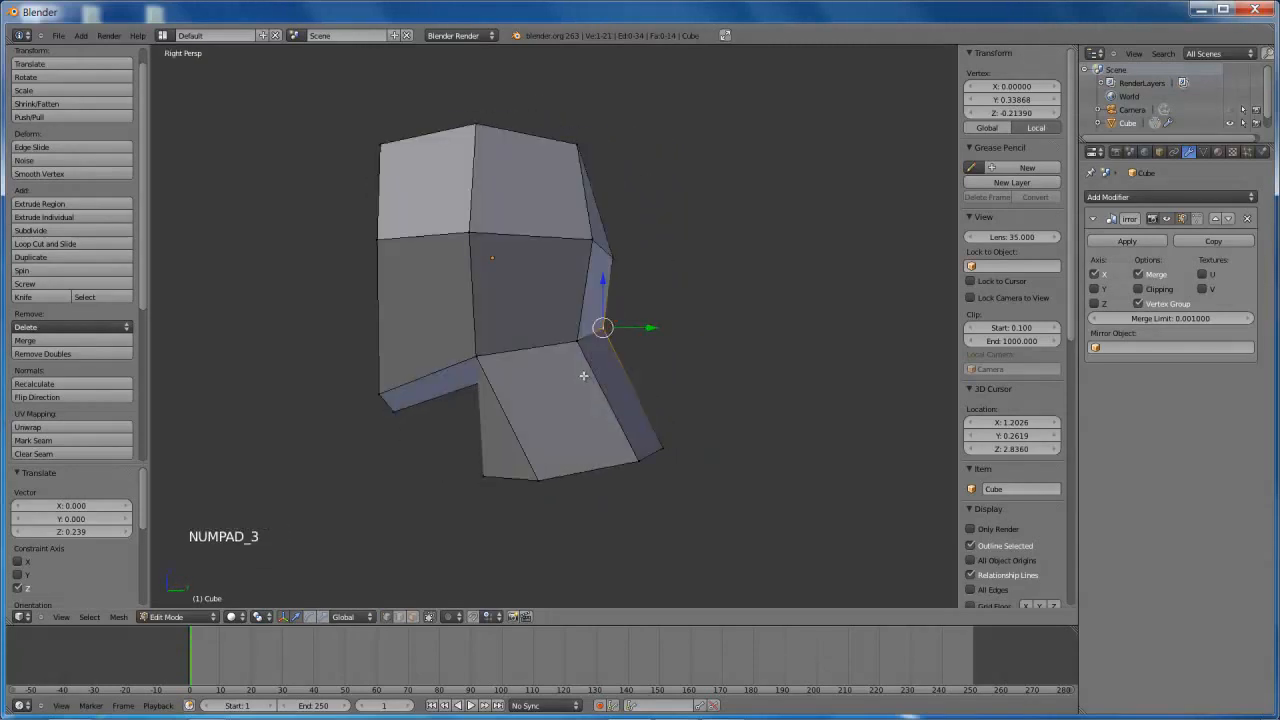
{"action": "key", "text": "ctrl+Tab"}
{"action": "left_click", "coordinate": [585, 268]}
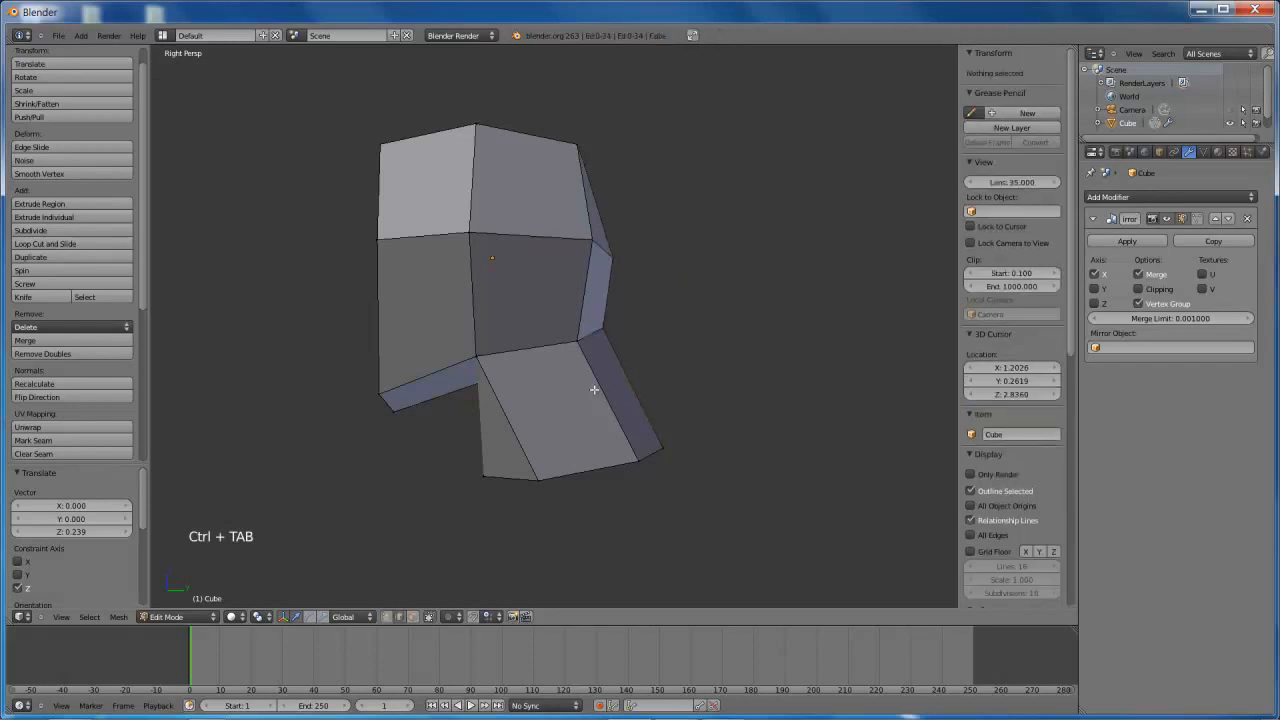
{"action": "right_click", "coordinate": [594, 389]}
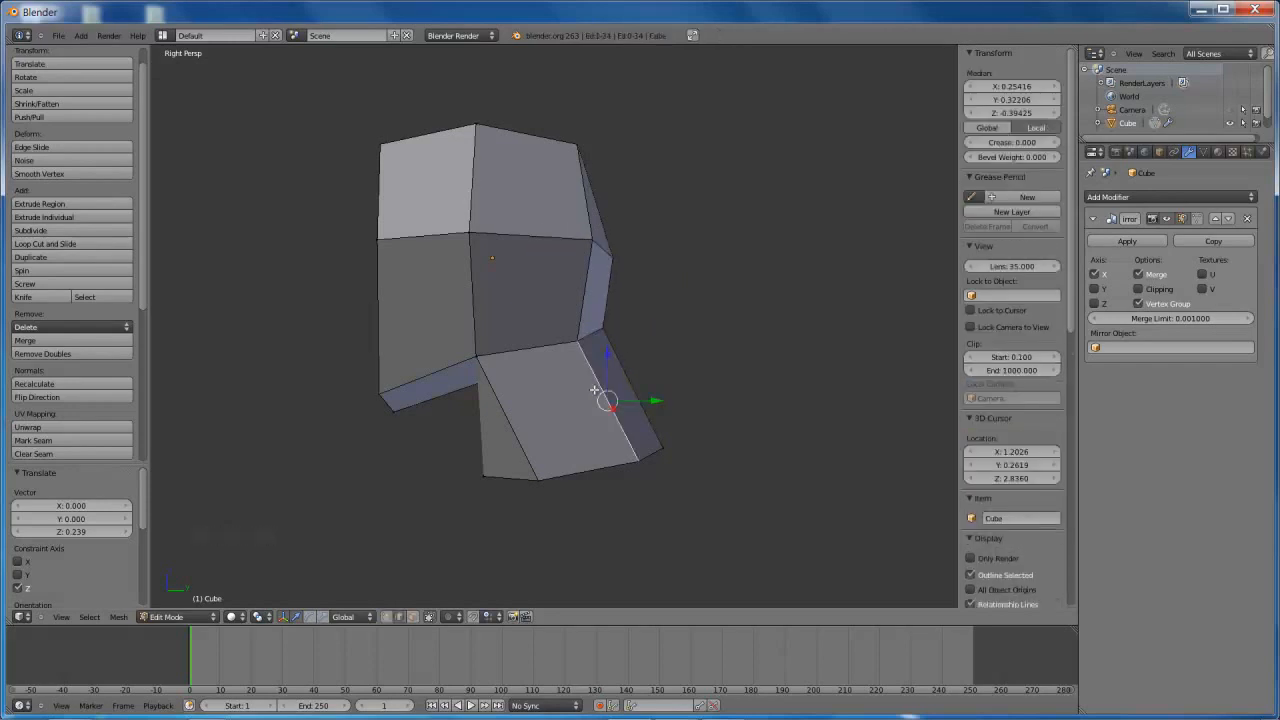
{"action": "key", "text": "ctrl+r"}
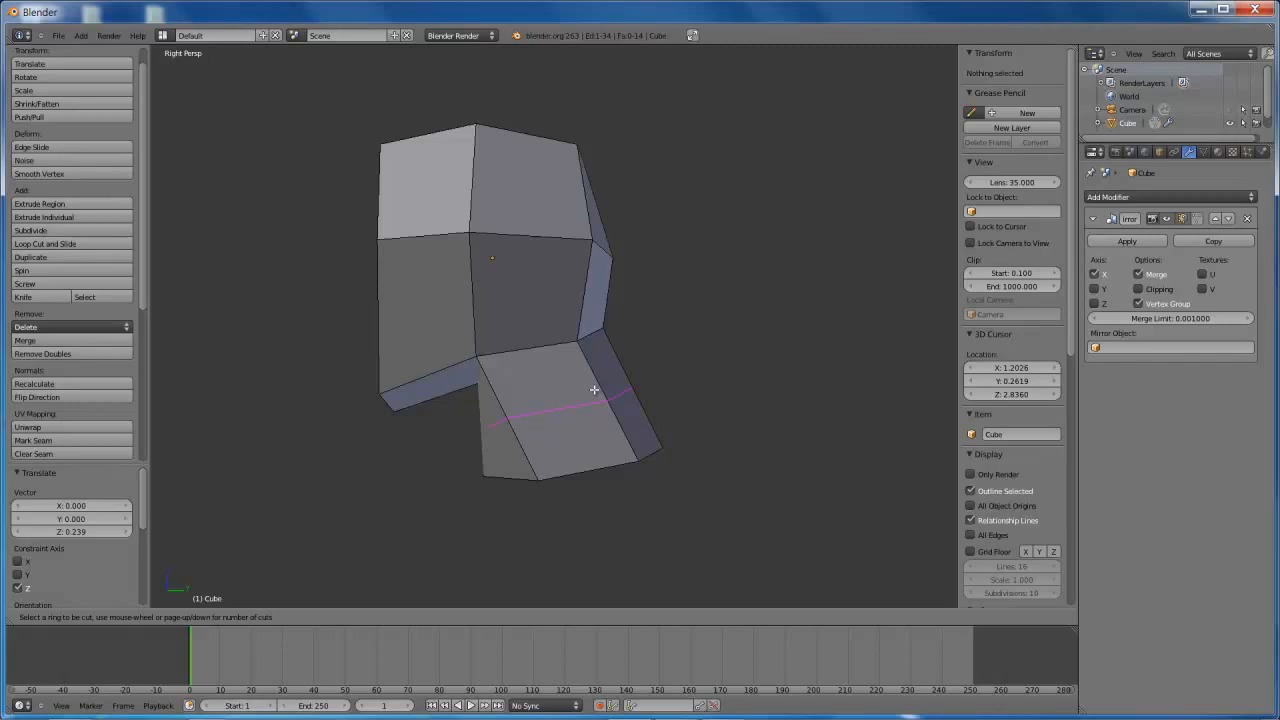
{"action": "scroll", "coordinate": [564, 399], "scroll_direction": "up", "scroll_amount": 1}
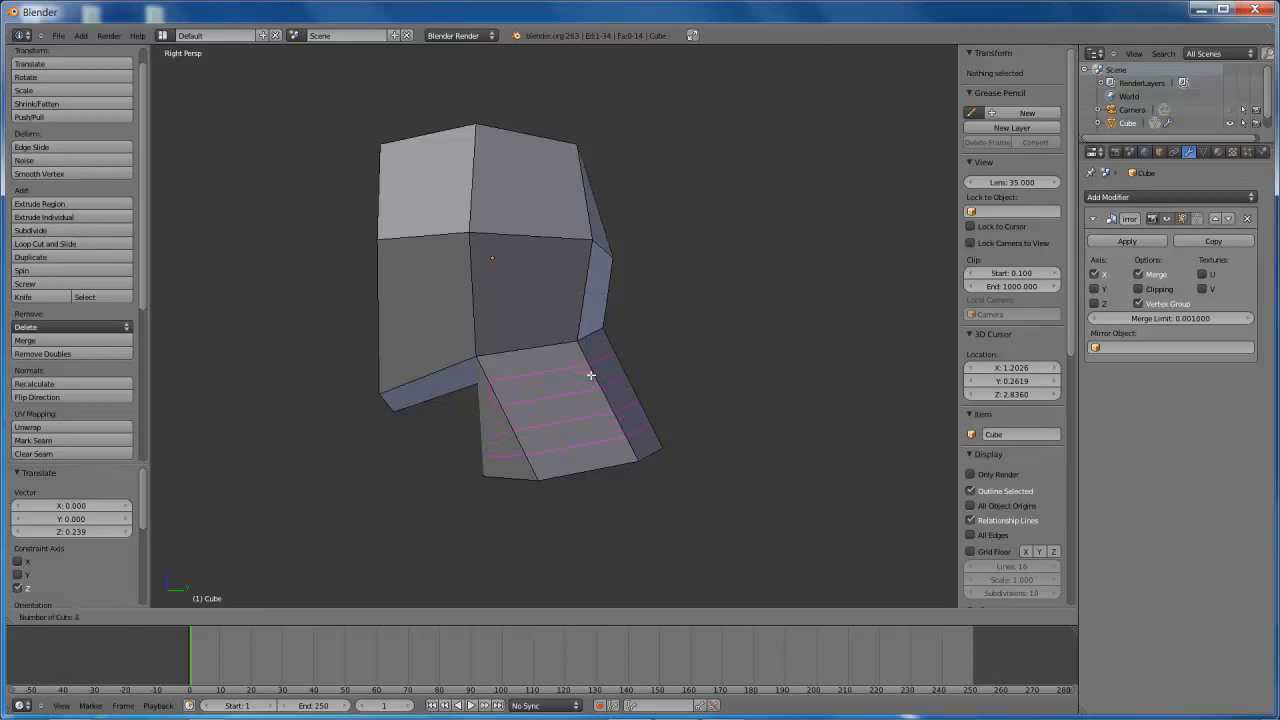
{"action": "left_click", "coordinate": [590, 375]}
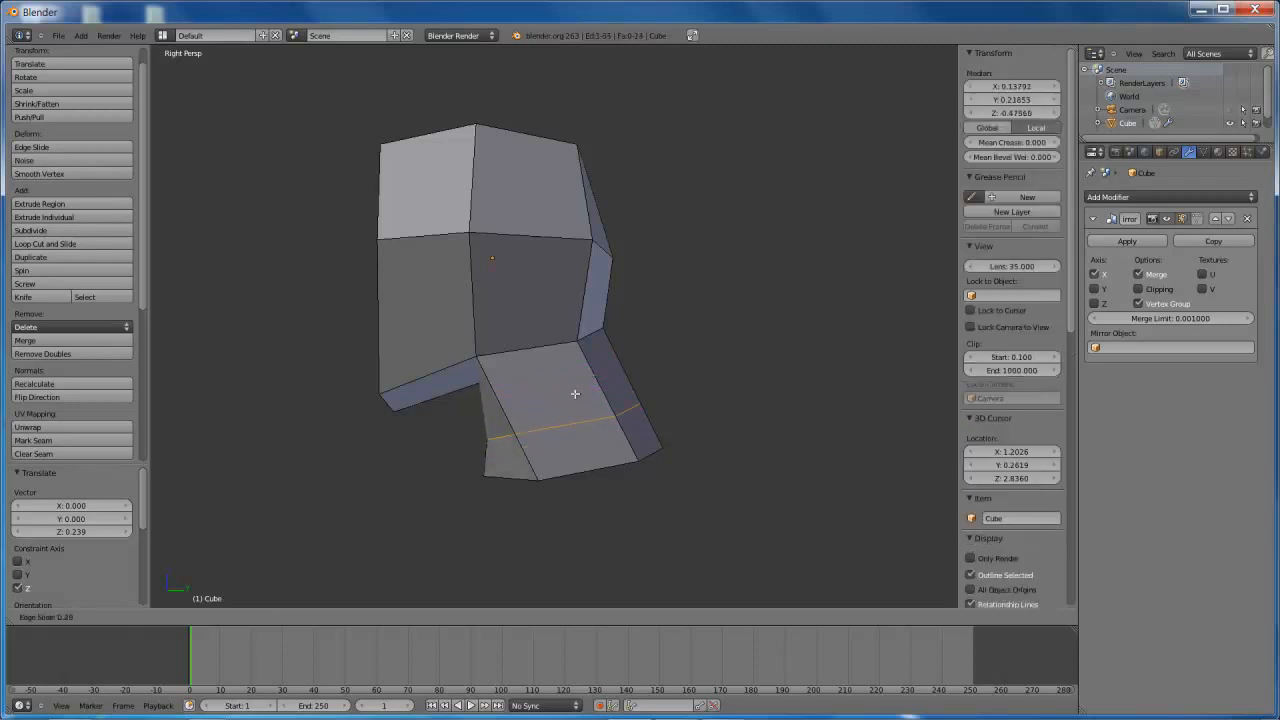
{"action": "left_click", "coordinate": [588, 371]}
Scale the new mid-neck edge loop down to about 0.844
{"action": "key", "text": "s"}
{"action": "key", "text": "s"}
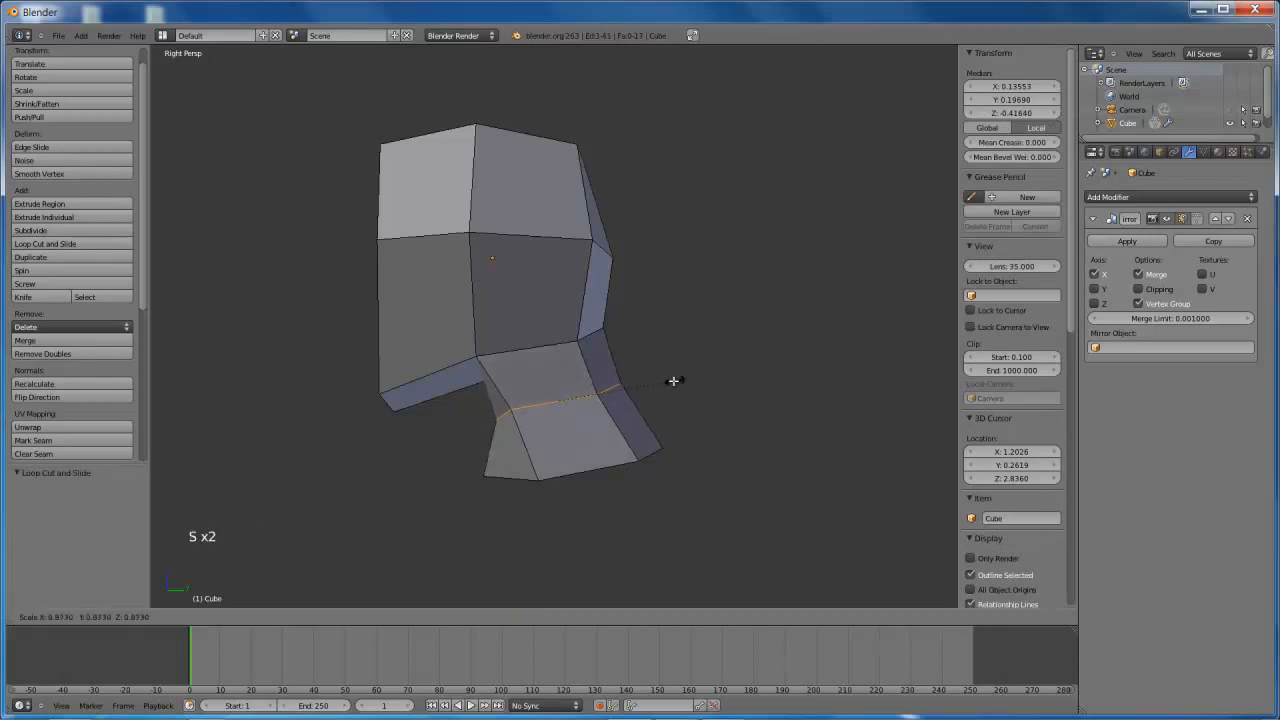
{"action": "left_click", "coordinate": [676, 382]}
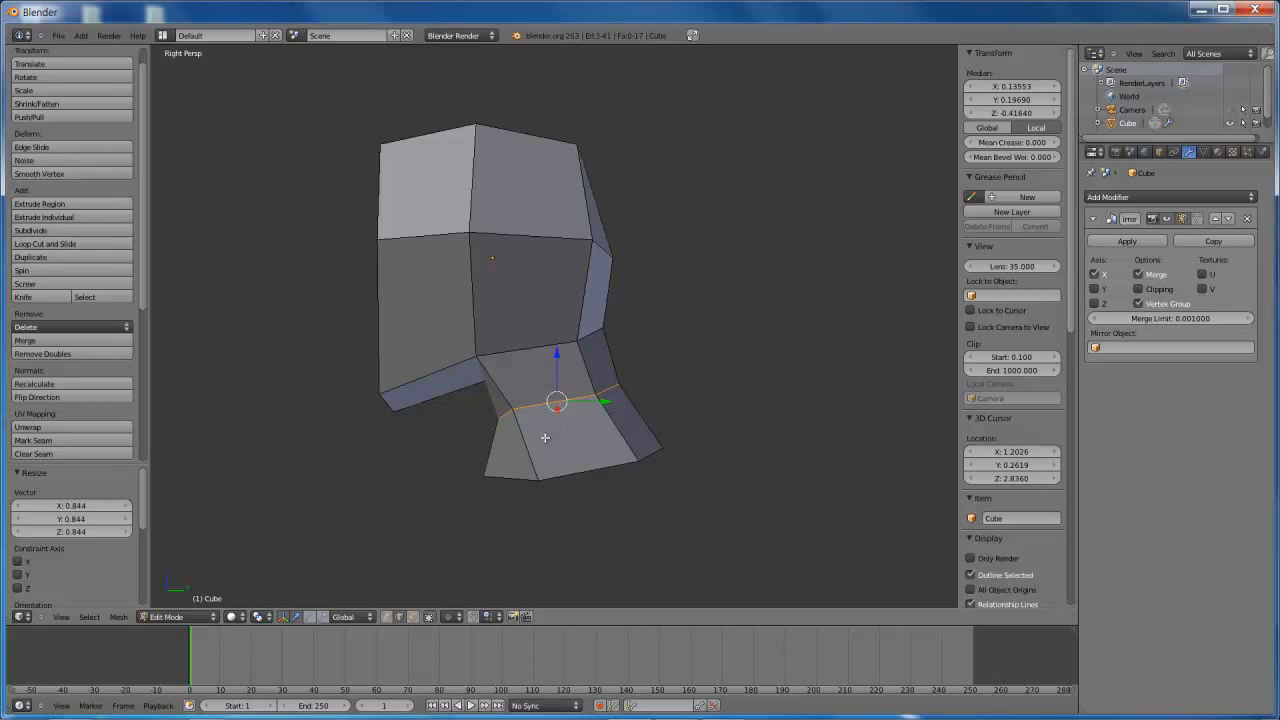
Switch to vertex selection and set the X coordinate of the mid-neck loop's back centre-line vertex to 0
{"action": "middle_click_drag", "start_coordinate": [541, 416], "coordinate": [548, 288]}
{"action": "middle_click_drag", "start_coordinate": [587, 368], "coordinate": [436, 511]}
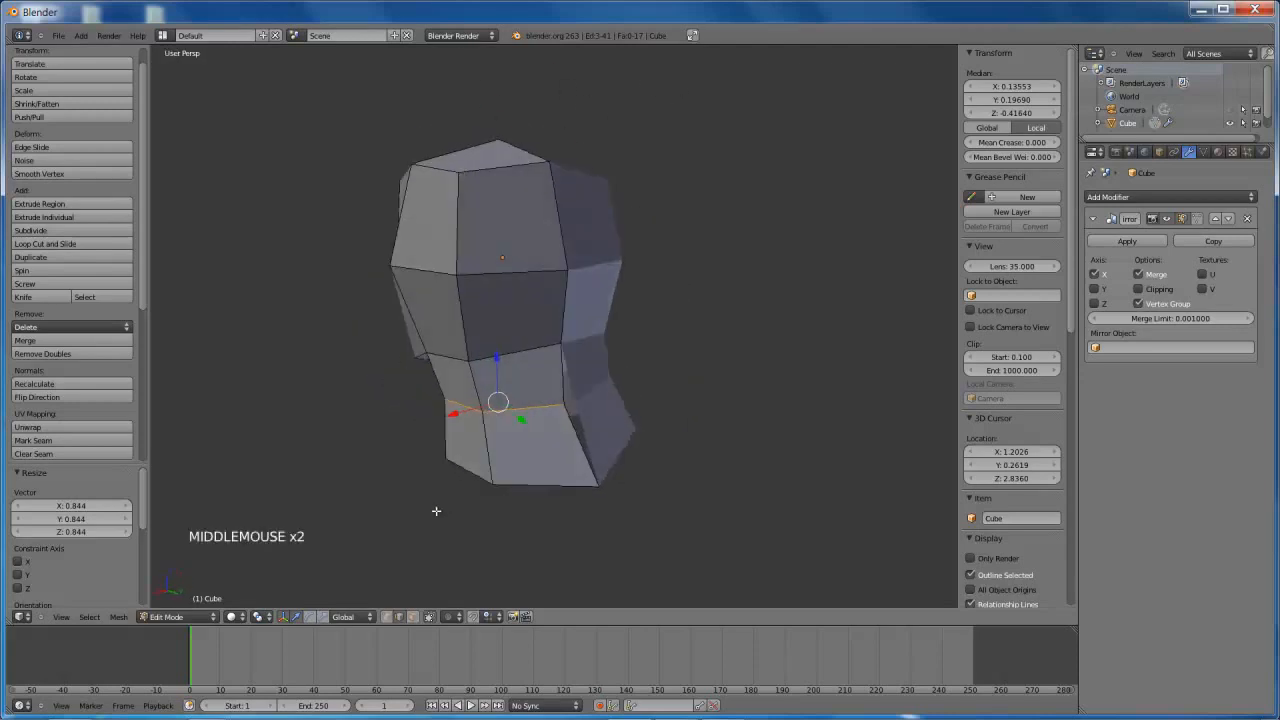
{"action": "key", "text": "ctrl+Tab"}
{"action": "left_click", "coordinate": [450, 489]}
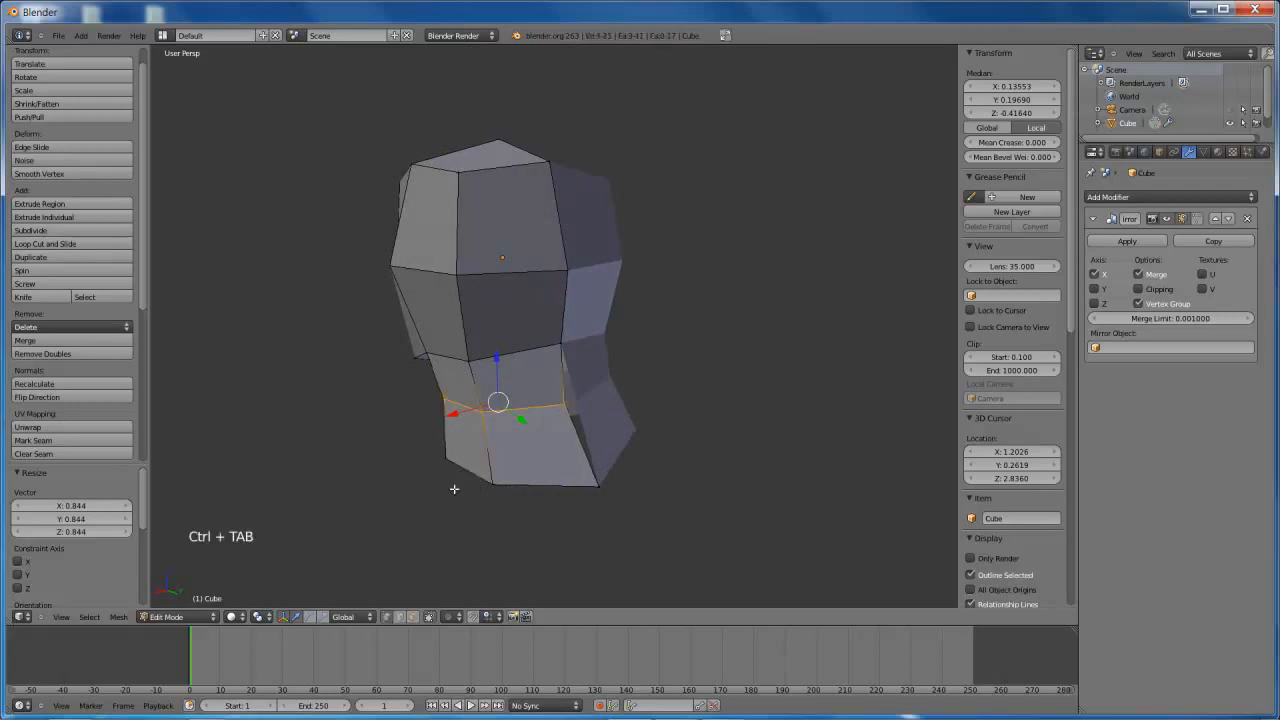
{"action": "right_click", "coordinate": [559, 406]}
{"action": "middle_click_drag", "start_coordinate": [559, 406], "coordinate": [529, 433]}
{"action": "scroll", "coordinate": [1000, 97], "scroll_direction": "up", "scroll_amount": 3}
{"action": "left_click", "coordinate": [1012, 89]}
{"action": "type", "text": "00000"}
{"action": "key", "text": "Return"}
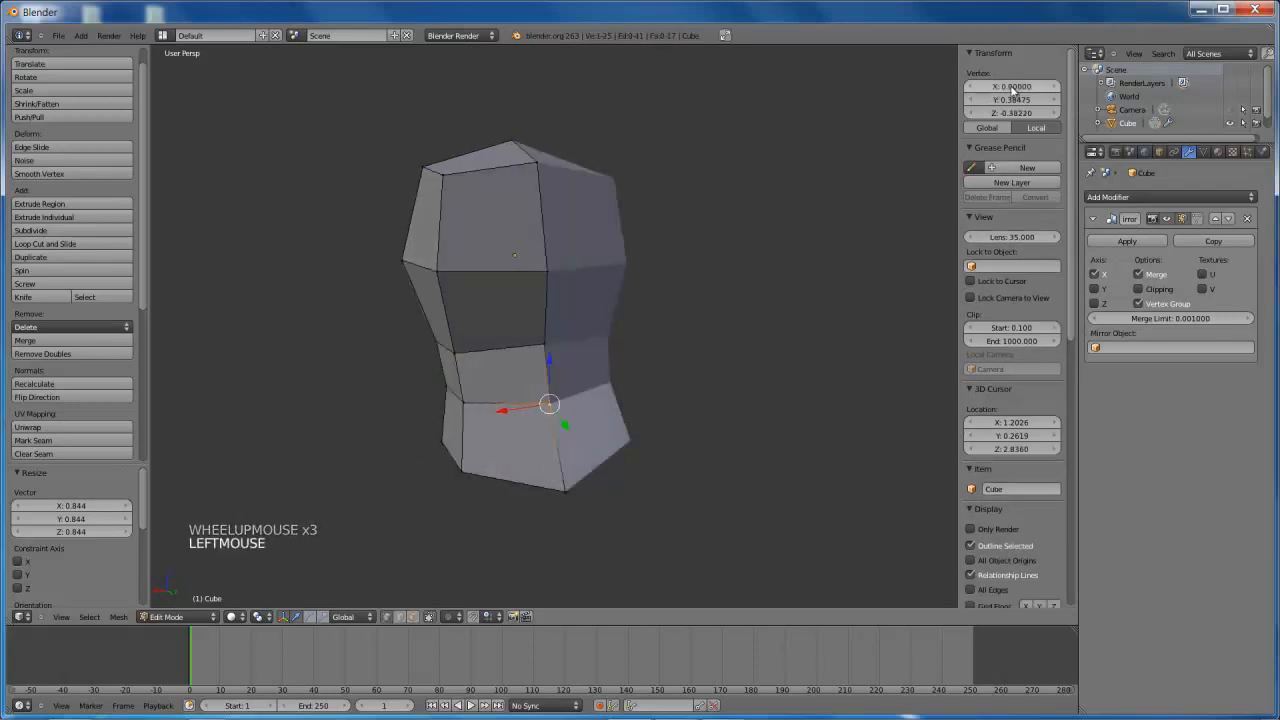
Set the X coordinate of the mid-neck loop's front centre-line vertex to 0
{"action": "middle_click_drag", "start_coordinate": [597, 329], "coordinate": [552, 355]}
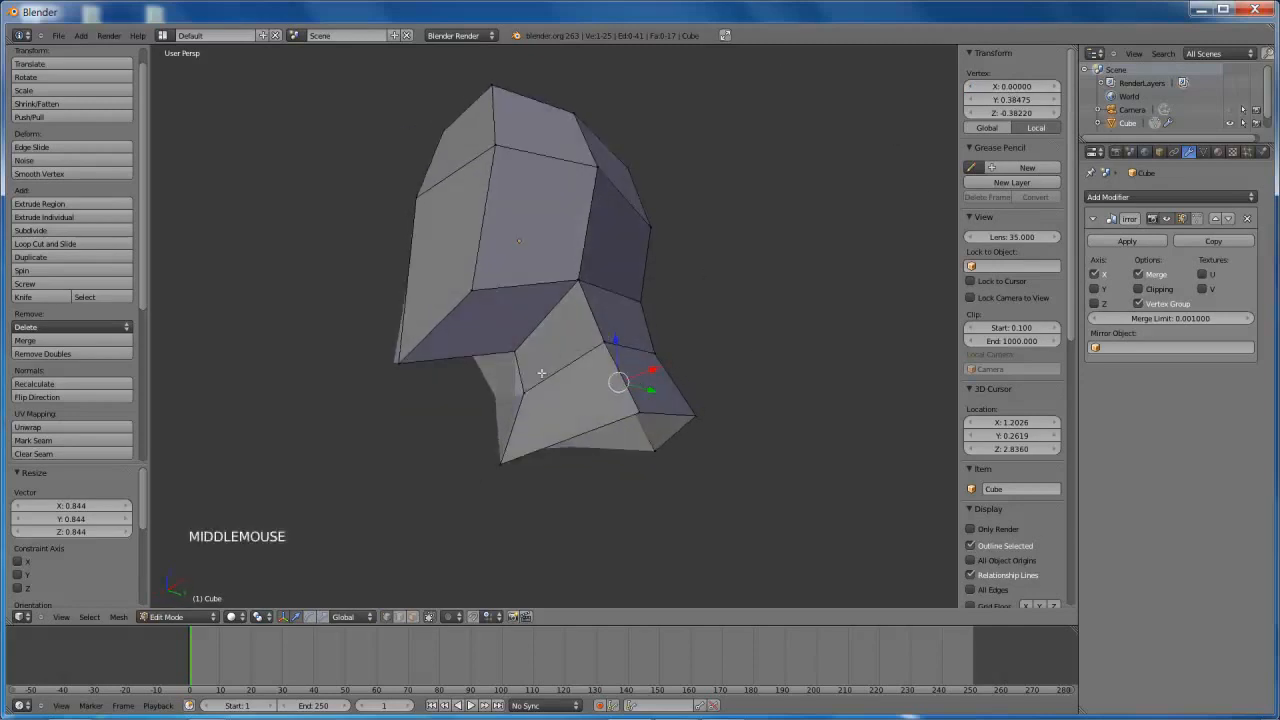
{"action": "right_click", "coordinate": [527, 388]}
{"action": "left_click", "coordinate": [1021, 82]}
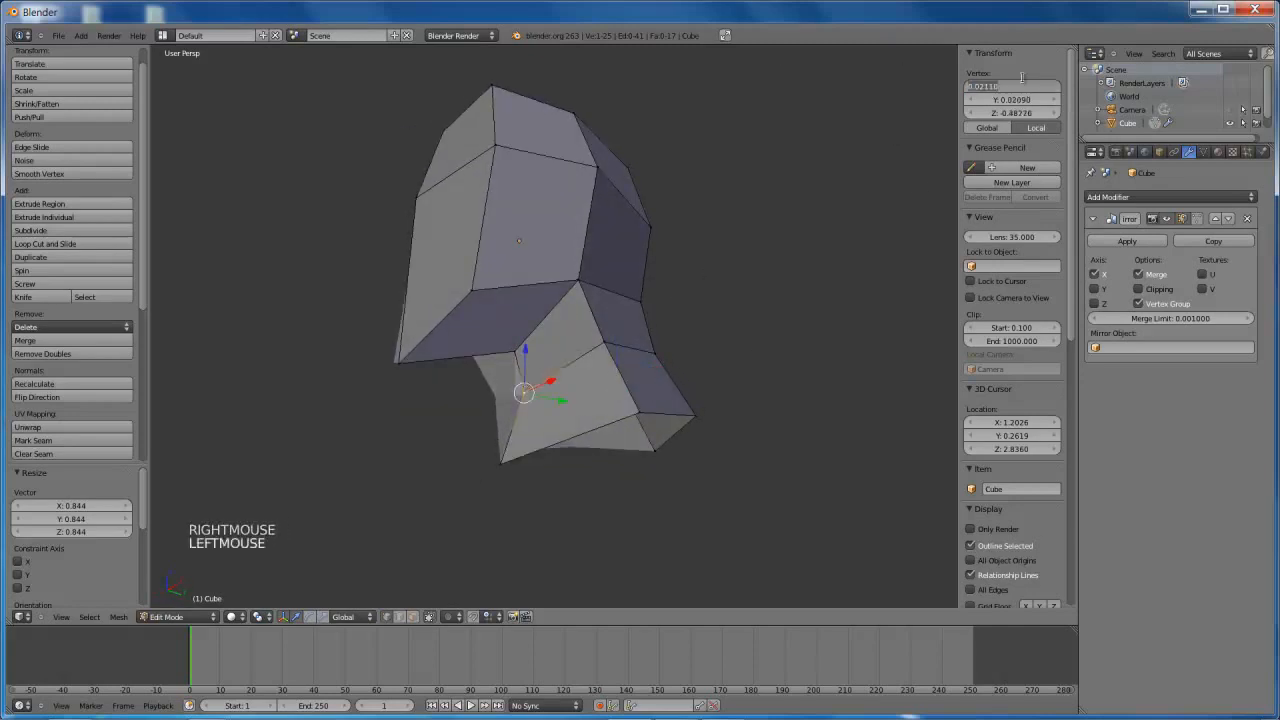
{"action": "type", "text": "0"}
{"action": "key", "text": "Return"}
Lower one bottom vertex of the neck slightly along Z and move the front side vertex of the rim about 0.462 inward along X
{"action": "middle_click_drag", "start_coordinate": [554, 399], "coordinate": [492, 451]}
{"action": "right_click", "coordinate": [609, 470]}
{"action": "key", "text": "g"}
{"action": "key", "text": "z"}
{"action": "left_click", "coordinate": [608, 478]}
{"action": "right_click", "coordinate": [685, 443]}
{"action": "key", "text": "g"}
{"action": "key", "text": "x"}
{"action": "left_click", "coordinate": [632, 450]}
Move the mid-neck loop's front side vertex about 0.312 inward along X and lower the rim vertex below it about 0.146 along Z
{"action": "right_click", "coordinate": [654, 383]}
{"action": "key", "text": "g"}
{"action": "key", "text": "x"}
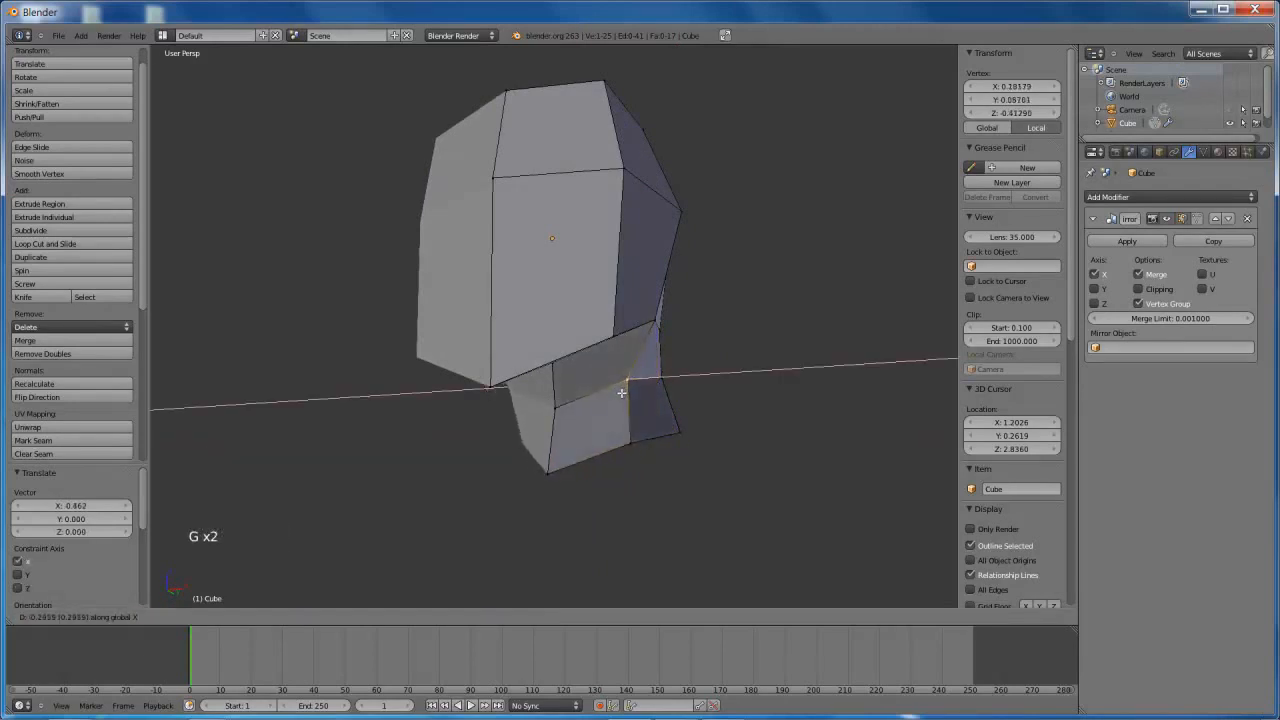
{"action": "left_click", "coordinate": [624, 388]}
{"action": "right_click", "coordinate": [629, 443]}
{"action": "key", "text": "g"}
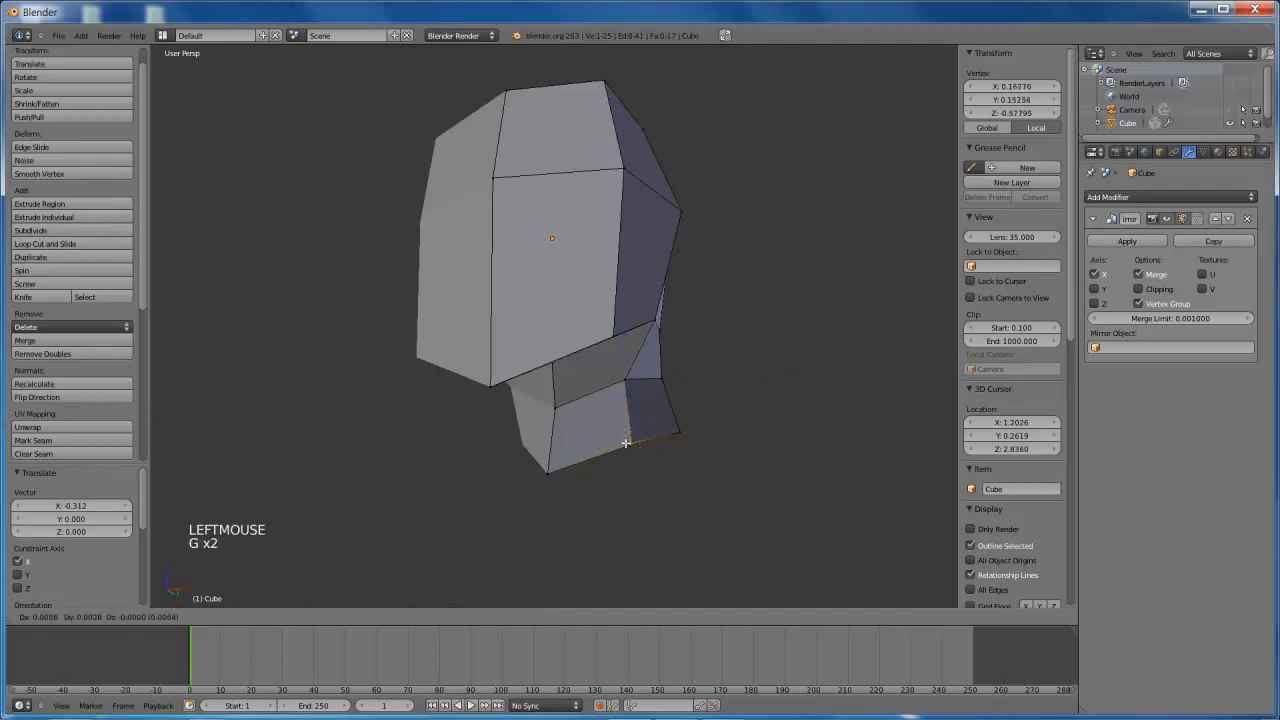
{"action": "key", "text": "z"}
{"action": "left_click", "coordinate": [627, 457]}
In orthographic side view, move the two lower front chin vertices about 0.127 back along Y and 0.104 up along Z
{"action": "middle_click_drag", "start_coordinate": [628, 456], "coordinate": [569, 400]}
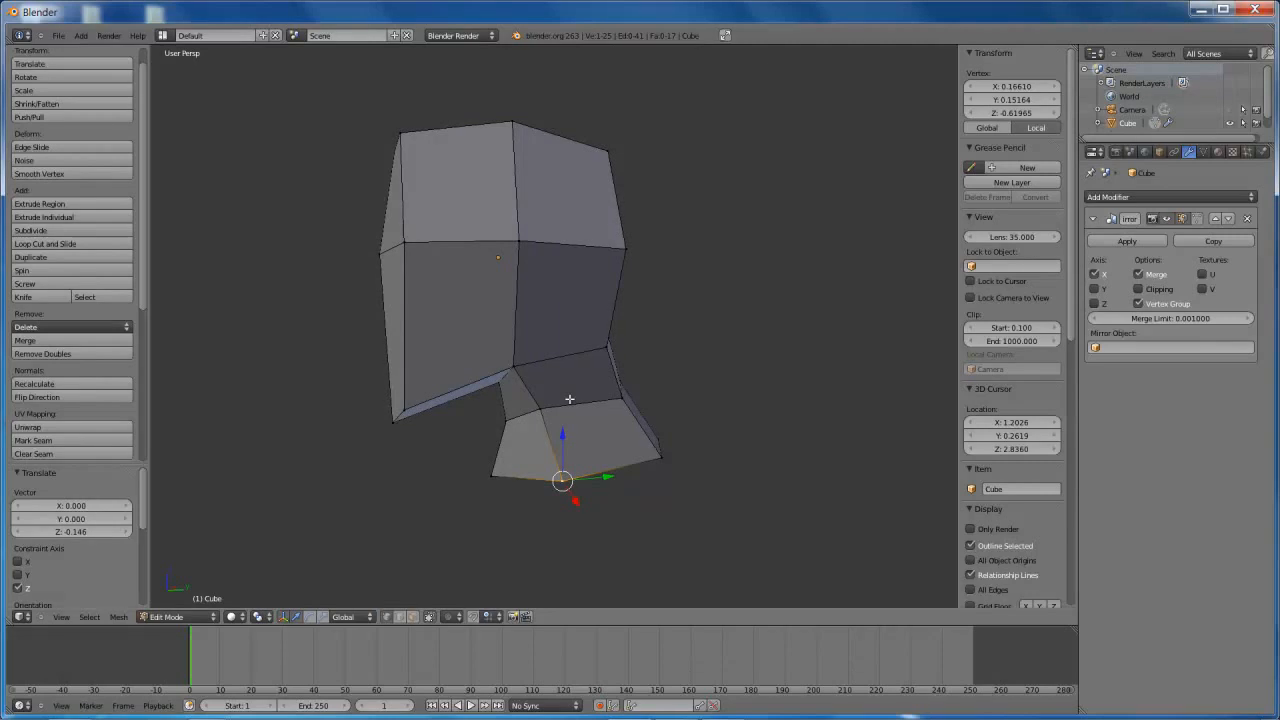
{"action": "key", "text": "KP_3"}
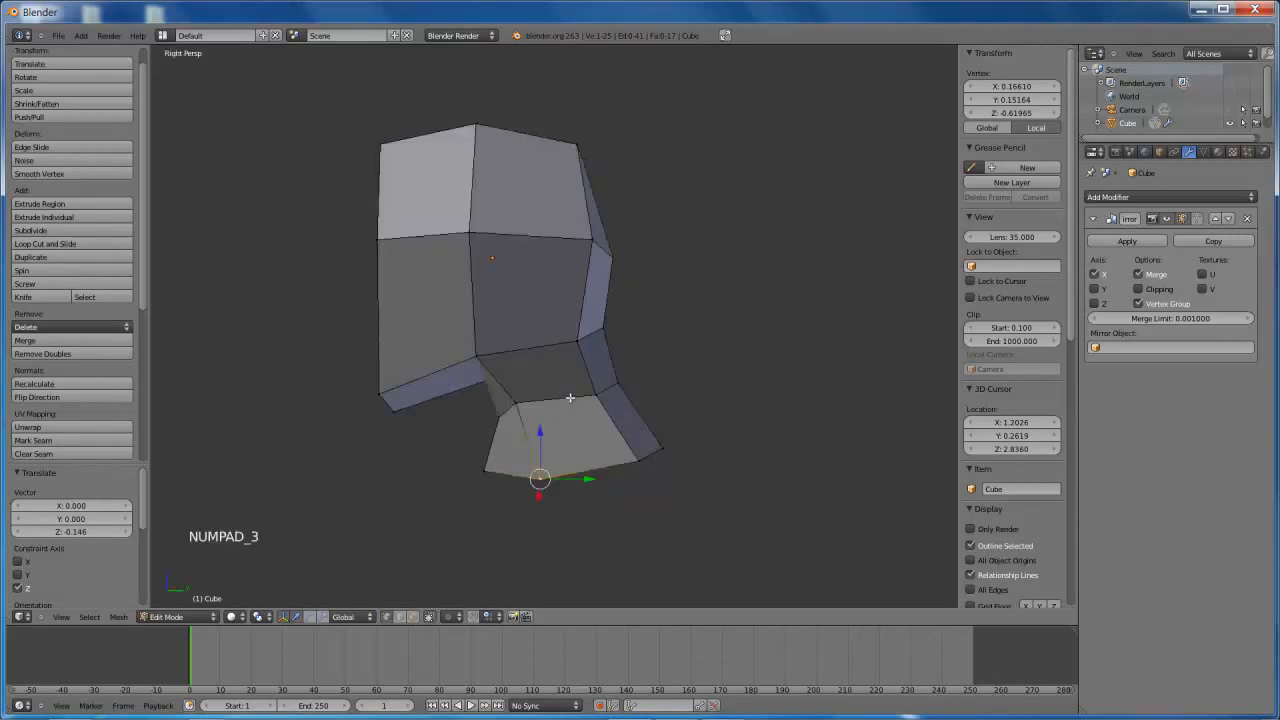
{"action": "middle_click_drag", "start_coordinate": [609, 275], "coordinate": [583, 382], "text": "shift"}
{"action": "right_click", "coordinate": [510, 437]}
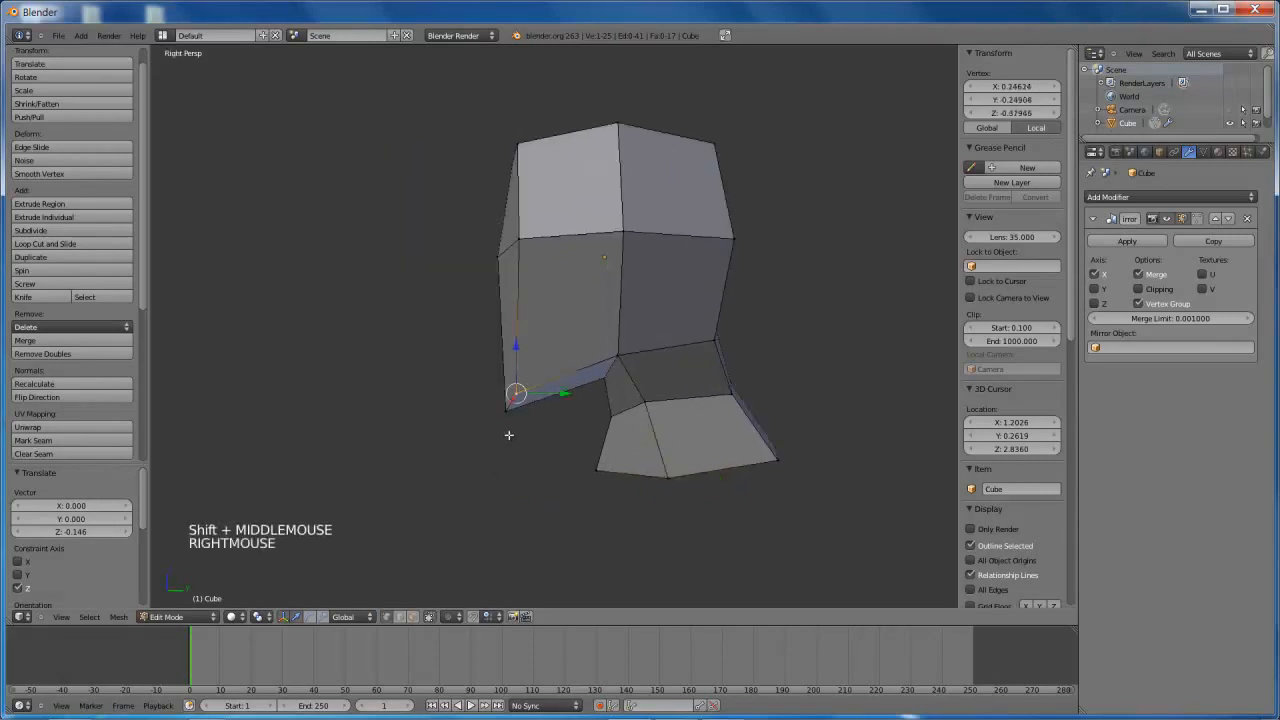
{"action": "right_click", "coordinate": [509, 422], "text": "shift"}
{"action": "key", "text": "KP_5"}
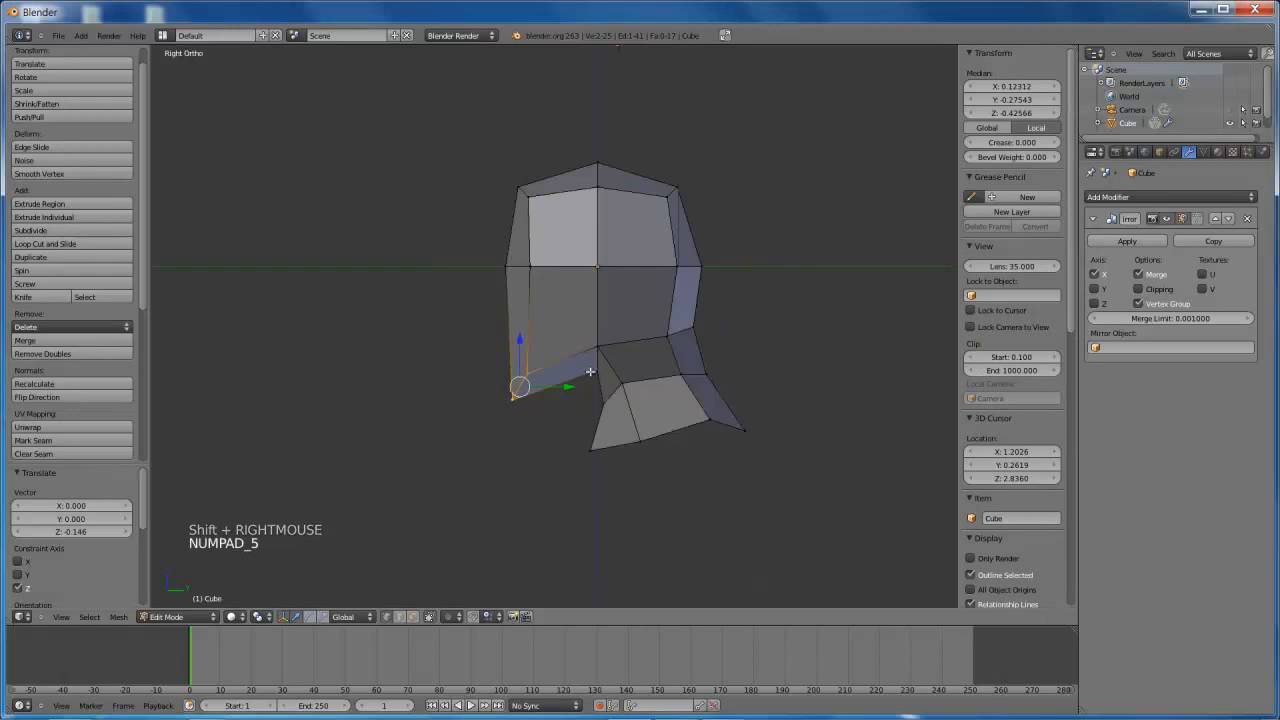
{"action": "middle_click_drag", "start_coordinate": [585, 346], "coordinate": [591, 378], "text": "shift"}
{"action": "scroll", "coordinate": [591, 378], "scroll_direction": "up", "scroll_amount": 2}
{"action": "key", "text": "g"}
{"action": "left_click", "coordinate": [606, 369]}
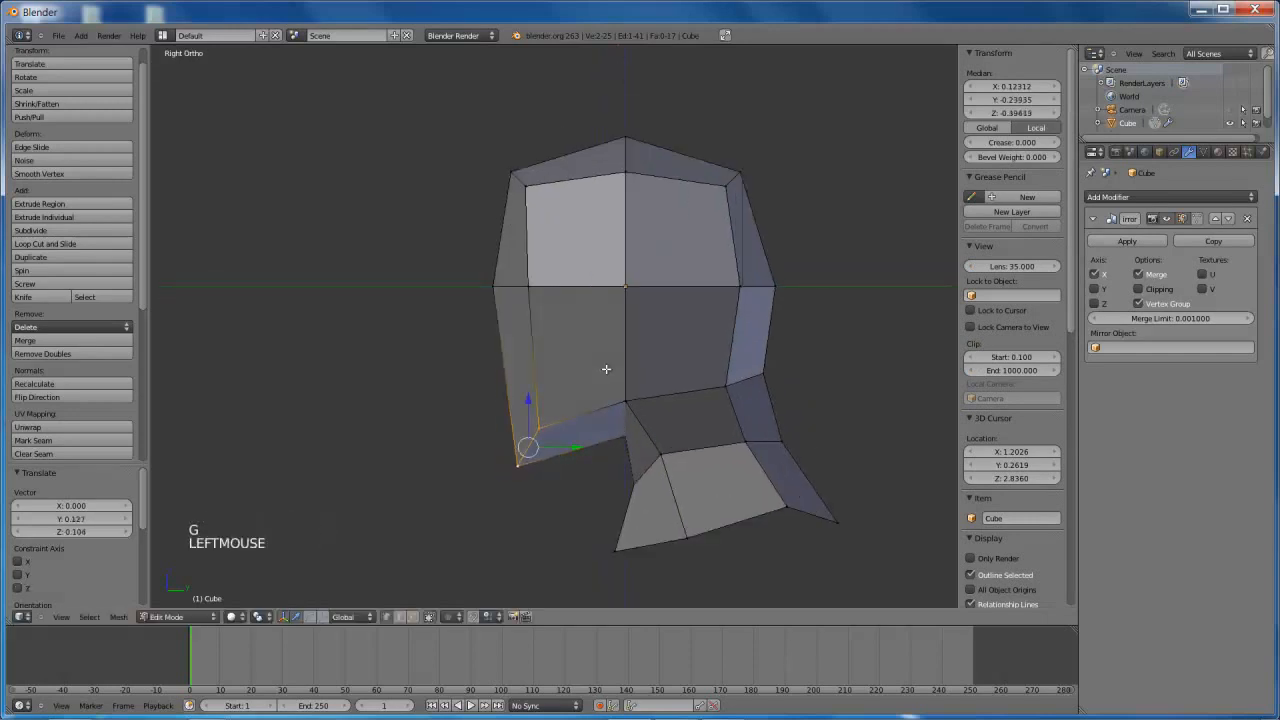
Move the neck rim's back centre, back side and front side vertices individually upward and forward in the side view
{"action": "right_click", "coordinate": [835, 515]}
{"action": "key", "text": "g"}
{"action": "key", "text": "g"}
{"action": "left_click", "coordinate": [790, 492]}
{"action": "right_click", "coordinate": [787, 506]}
{"action": "key", "text": "g"}
{"action": "key", "text": "g"}
{"action": "left_click", "coordinate": [738, 486]}
{"action": "right_click", "coordinate": [688, 537]}
{"action": "key", "text": "g"}
{"action": "key", "text": "g"}
{"action": "left_click", "coordinate": [675, 516]}
Move the mid-neck loop's two back vertices forward, the centre-line one by about -0.178 along Y
{"action": "left_click", "coordinate": [724, 440]}
{"action": "left_click", "coordinate": [777, 437]}
{"action": "key", "text": "g"}
{"action": "key", "text": "g"}
{"action": "left_click", "coordinate": [761, 377]}
Move the two vertices where the back of the head meets the neck about -0.138 along Y and 0.132 along Z
{"action": "right_click", "coordinate": [761, 377]}
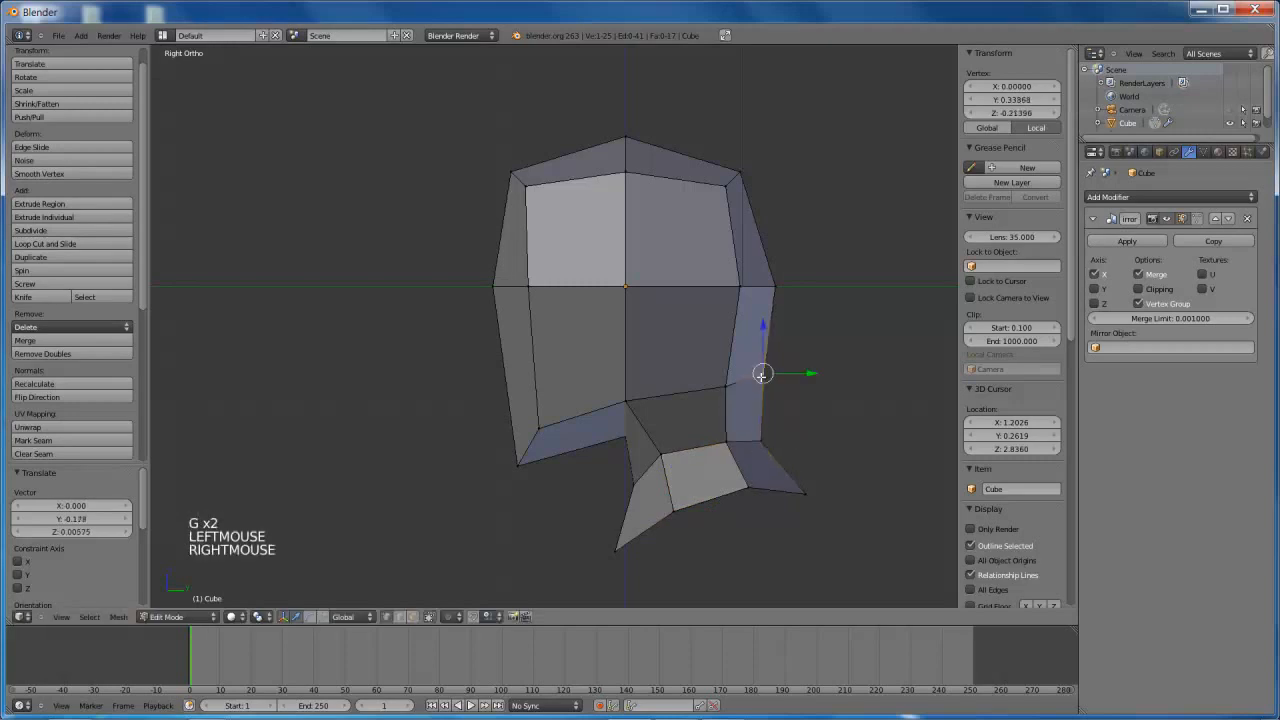
{"action": "right_click", "coordinate": [737, 384], "text": "shift"}
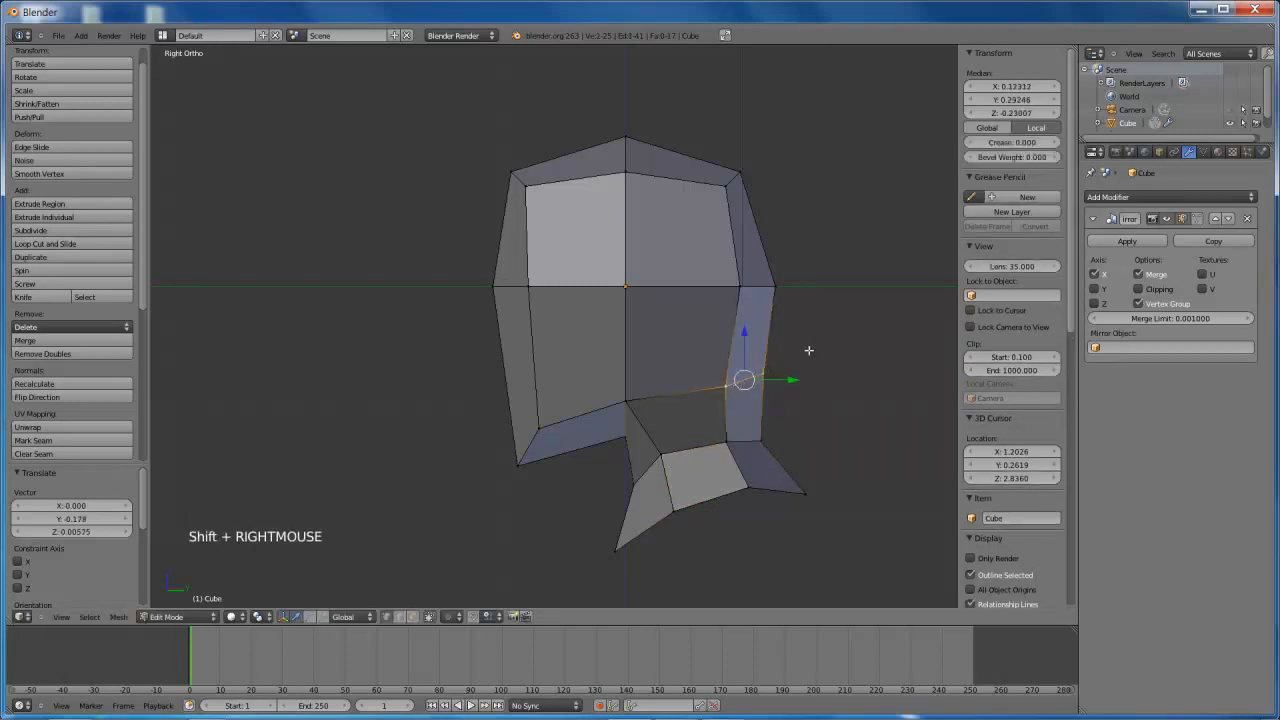
{"action": "key", "text": "g"}
{"action": "left_click", "coordinate": [779, 337]}
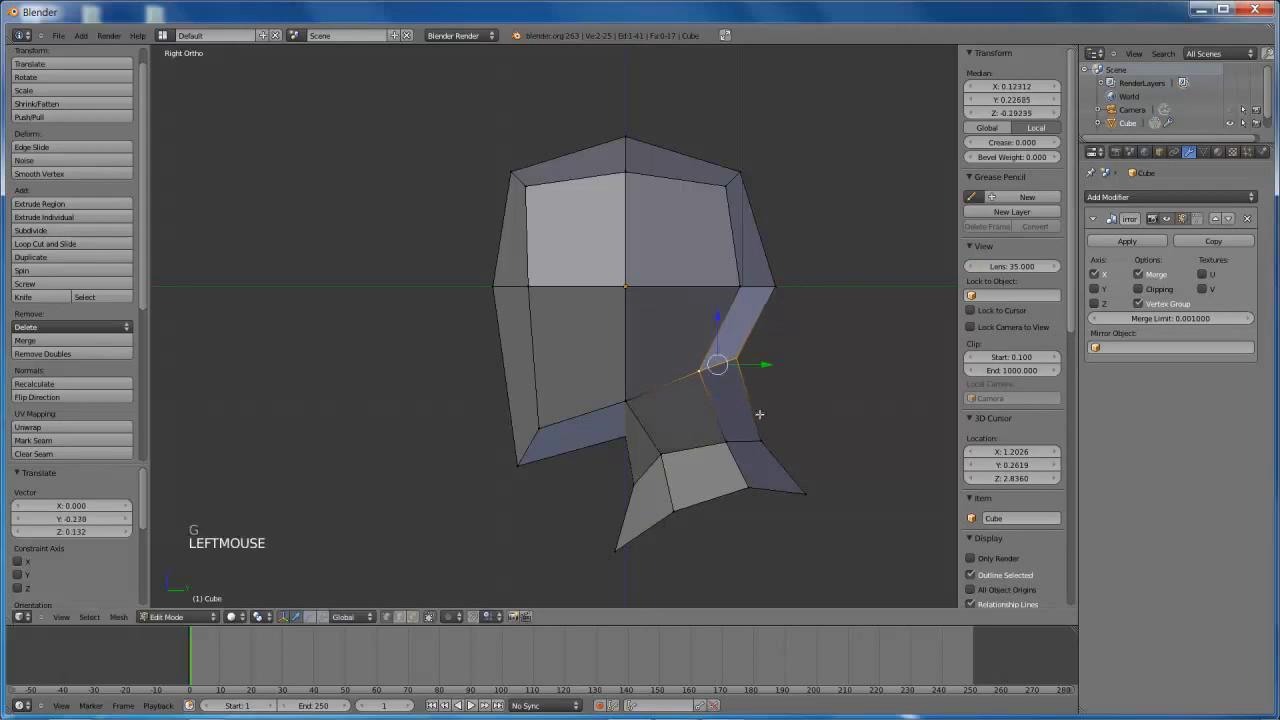
Move the mid-neck loop's two back vertices about -0.104 along Y and 0.219 along Z, then nudge the side one slightly forward and down
{"action": "right_click", "coordinate": [748, 444]}
{"action": "right_click", "coordinate": [730, 445], "text": "shift"}
{"action": "key", "text": "g"}
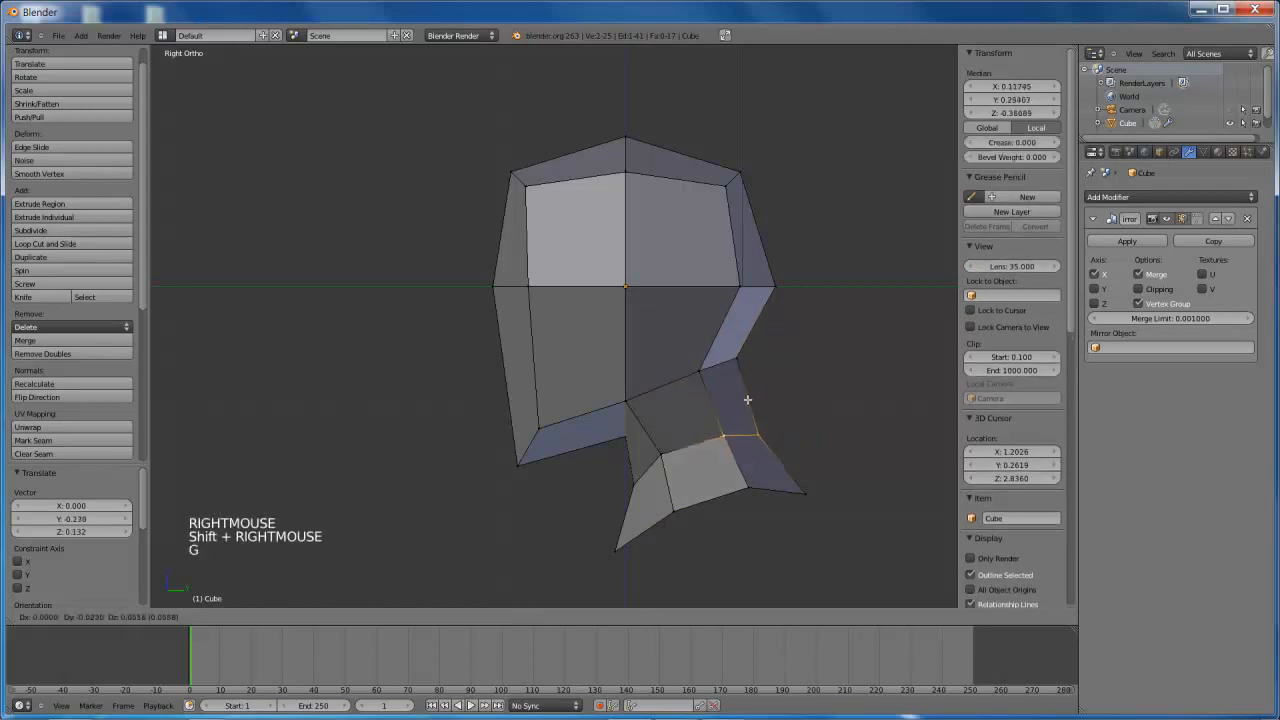
{"action": "left_click", "coordinate": [731, 414]}
{"action": "right_click", "coordinate": [714, 418]}
{"action": "key", "text": "g"}
{"action": "key", "text": "g"}
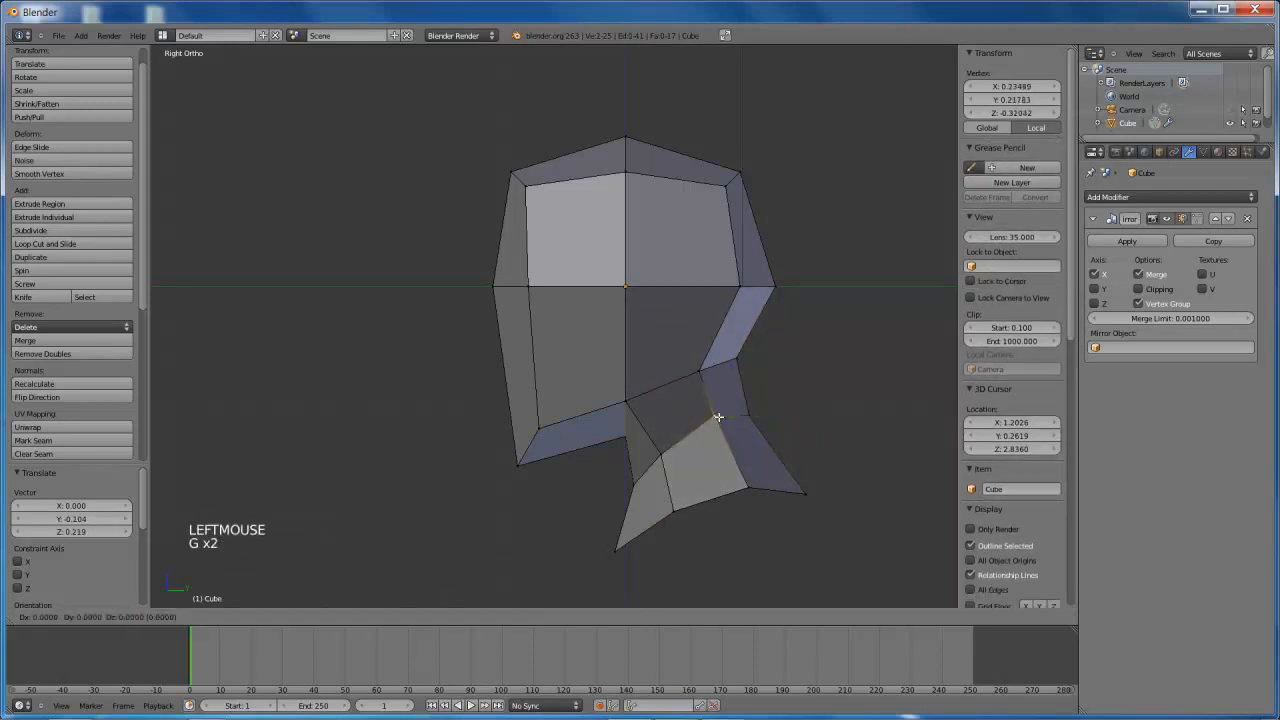
{"action": "left_click", "coordinate": [712, 421]}
Move the neck rim's front centre vertex back and up, and its back centre vertex forward and up
{"action": "right_click", "coordinate": [615, 552]}
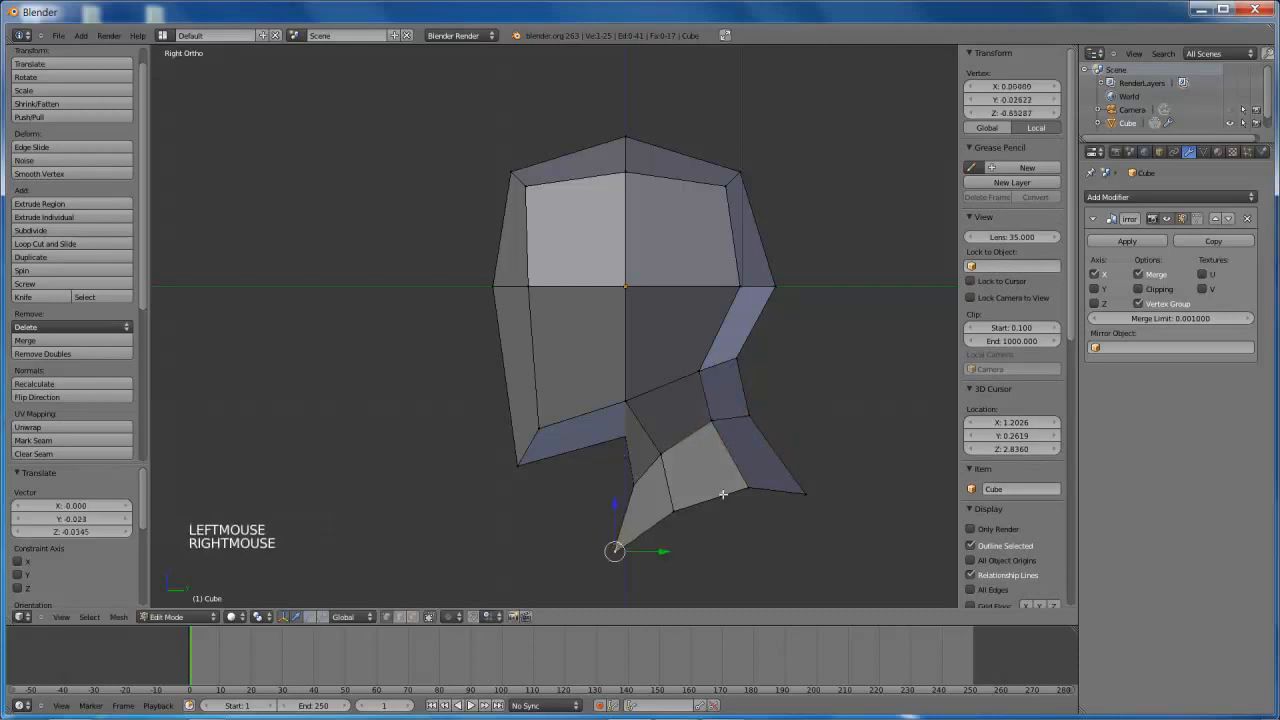
{"action": "key", "text": "g"}
{"action": "key", "text": "g"}
{"action": "left_click", "coordinate": [748, 472]}
{"action": "right_click", "coordinate": [806, 492]}
{"action": "key", "text": "g"}
{"action": "key", "text": "g"}
{"action": "left_click", "coordinate": [755, 482]}
Move the front centre-line vertex of the head-neck joint forward and the jaw corner vertex about 0.069 back along Y
{"action": "right_click", "coordinate": [628, 440]}
{"action": "key", "text": "g"}
{"action": "key", "text": "g"}
{"action": "left_click", "coordinate": [612, 434]}
{"action": "key", "text": "g"}
{"action": "key", "text": "g"}
{"action": "left_click", "coordinate": [633, 401]}
In wireframe side view, select only the vertices of the top of the head and move them about 0.173 up and slightly back
{"action": "middle_click_drag", "start_coordinate": [596, 358], "coordinate": [686, 331]}
{"action": "middle_click_drag", "start_coordinate": [686, 331], "coordinate": [718, 375]}
{"action": "key", "text": "KP_3"}
{"action": "key", "text": "z"}
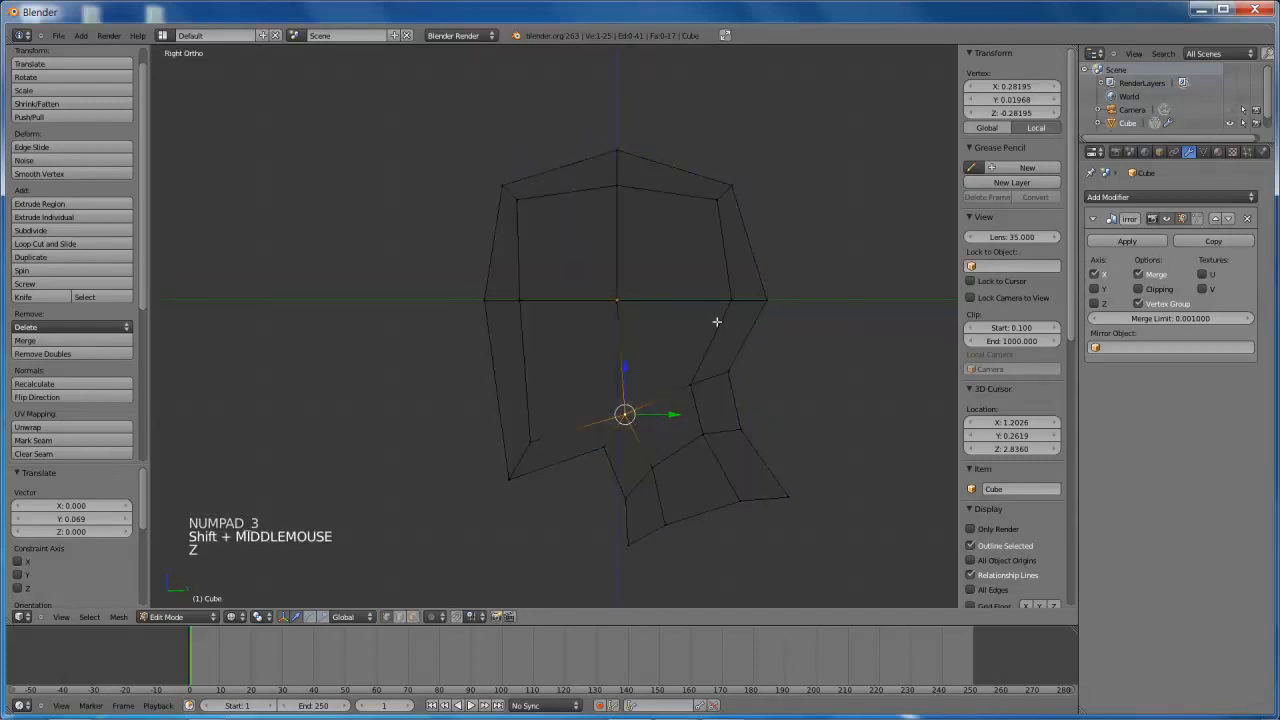
{"action": "key", "text": "b"}
{"action": "left_click_drag", "start_coordinate": [452, 124], "coordinate": [784, 260]}
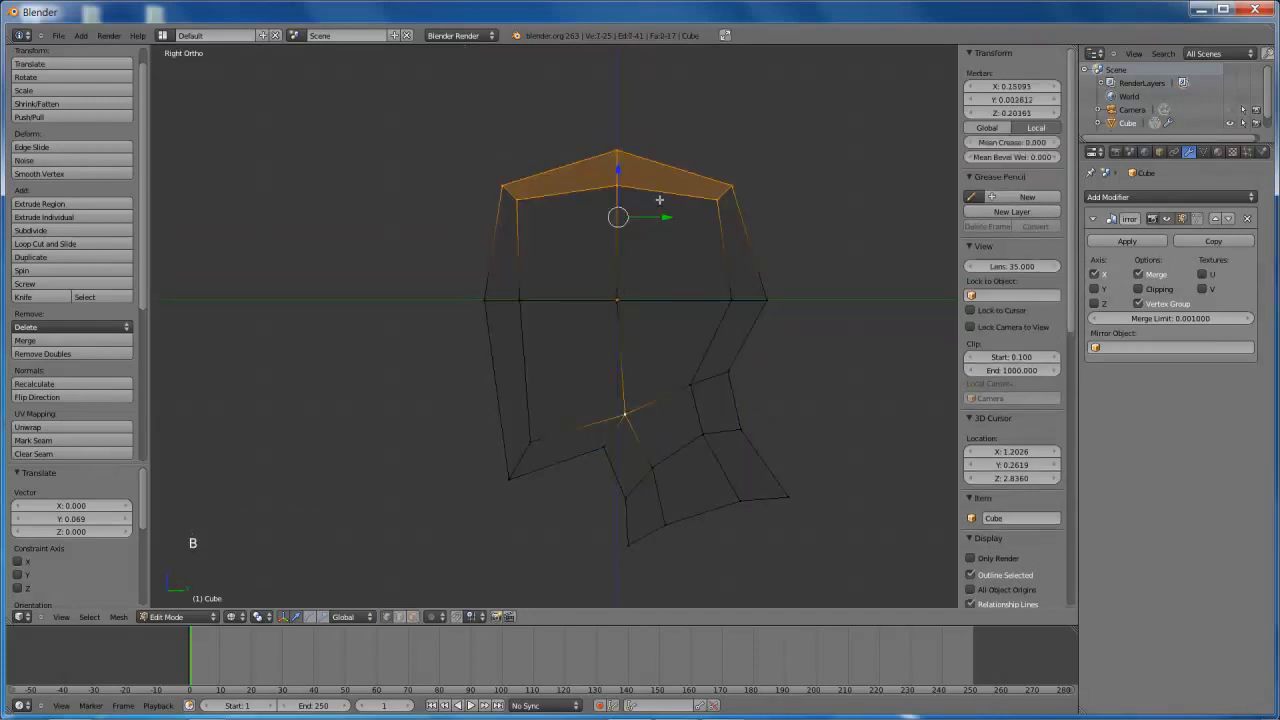
{"action": "key", "text": "g"}
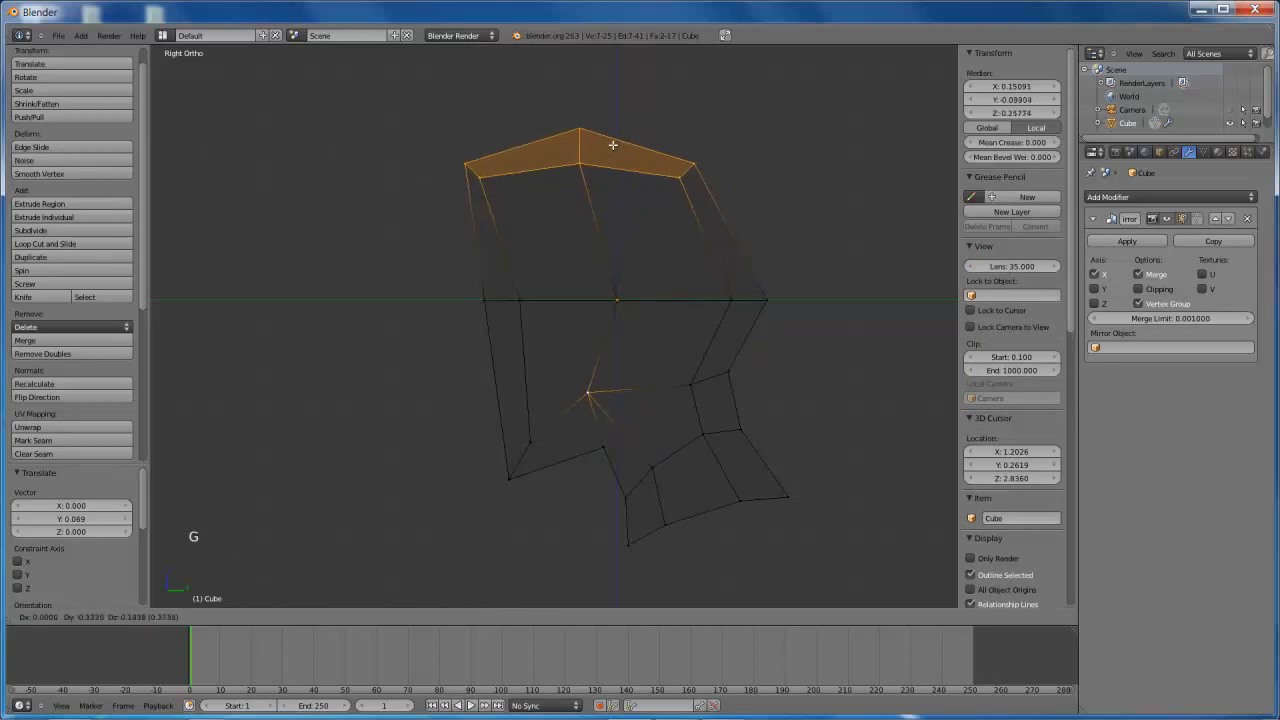
{"action": "right_click", "coordinate": [611, 143]}
{"action": "right_click", "coordinate": [622, 412], "text": "shift"}
{"action": "key", "text": "g"}
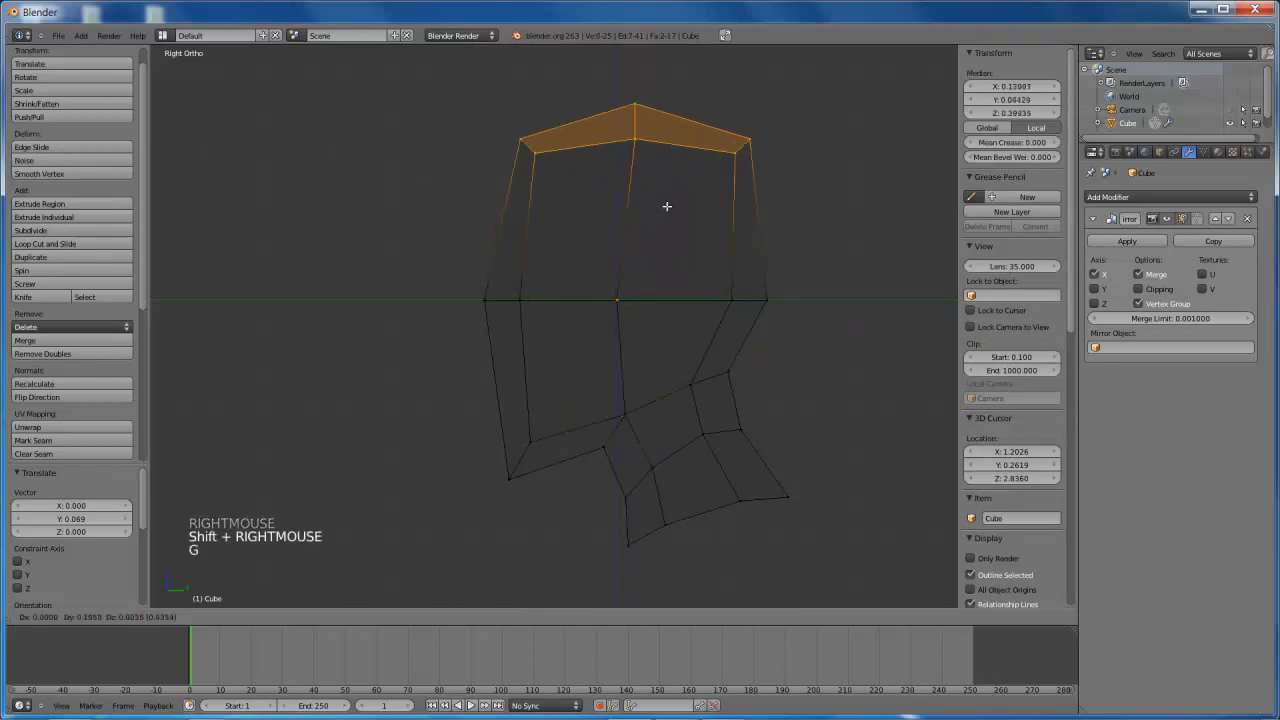
{"action": "left_click", "coordinate": [651, 241]}
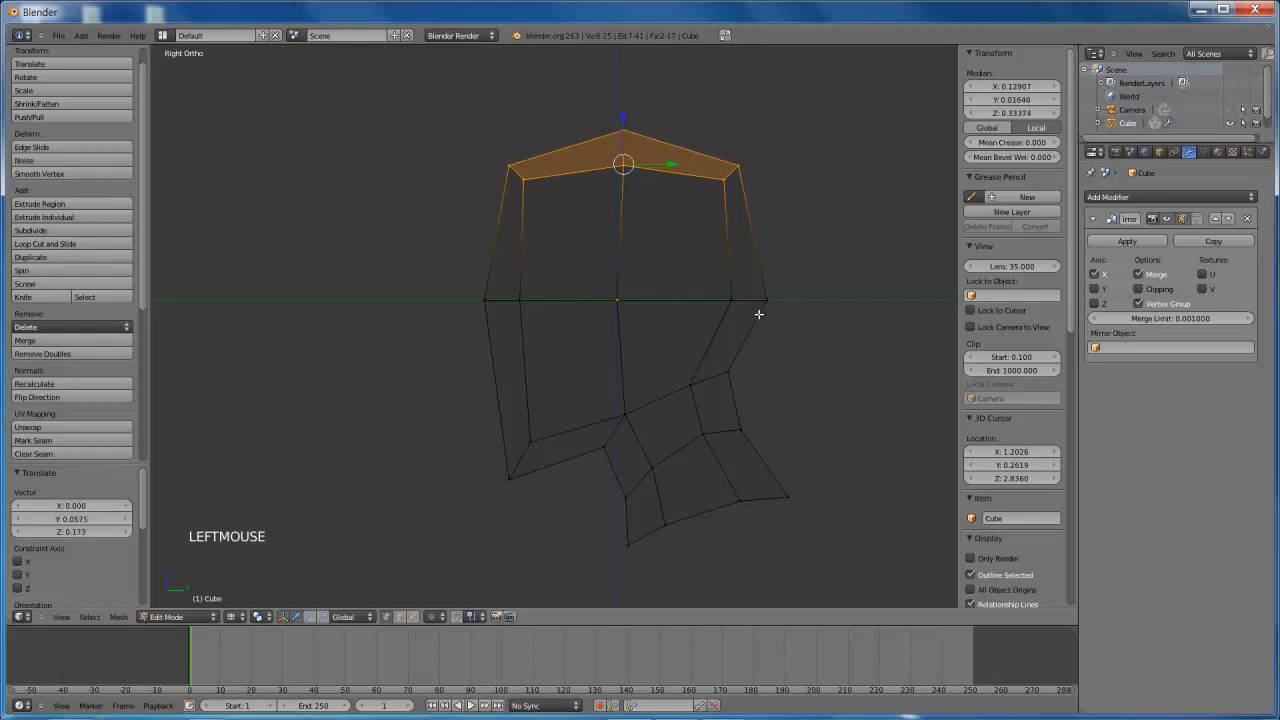
Move the two mid-height vertices at the back of the head slightly forward and up
{"action": "right_click", "coordinate": [762, 304]}
{"action": "right_click", "coordinate": [744, 301], "text": "shift"}
{"action": "left_click_drag", "start_coordinate": [791, 301], "coordinate": [782, 295]}
{"action": "key", "text": "g"}
{"action": "left_click", "coordinate": [746, 276]}
Move the mid-height vertex on the side of the head about -0.0115 along Y and 0.092 along Z
{"action": "right_click", "coordinate": [618, 299]}
{"action": "key", "text": "g"}
{"action": "key", "text": "g"}
{"action": "left_click", "coordinate": [626, 287]}
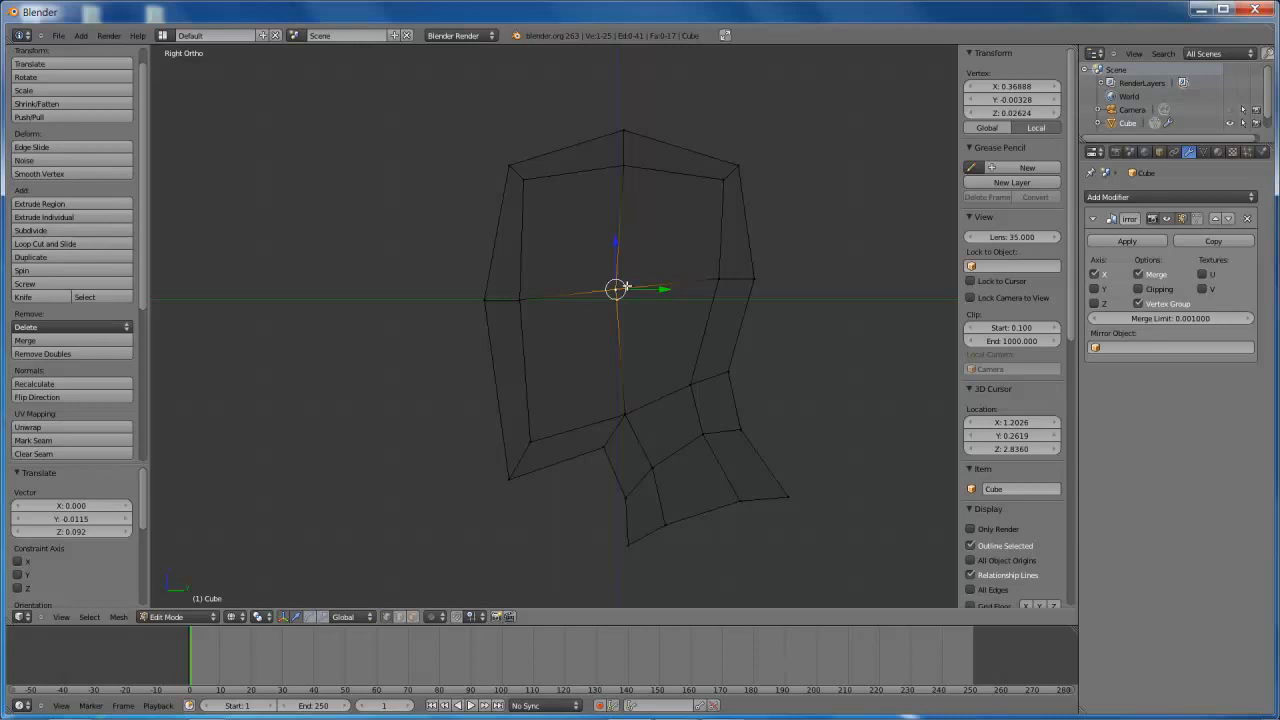
In solid front view, add a centred vertical loop cut through the mesh half of the face with edge selection active
{"action": "mouse_move", "coordinate": [644, 218]}
{"action": "middle_mouse_down"}
{"action": "mouse_move", "coordinate": [654, 290]}
{"action": "mouse_move", "coordinate": [675, 283]}
{"action": "middle_mouse_up"}
{"action": "key", "text": "z"}
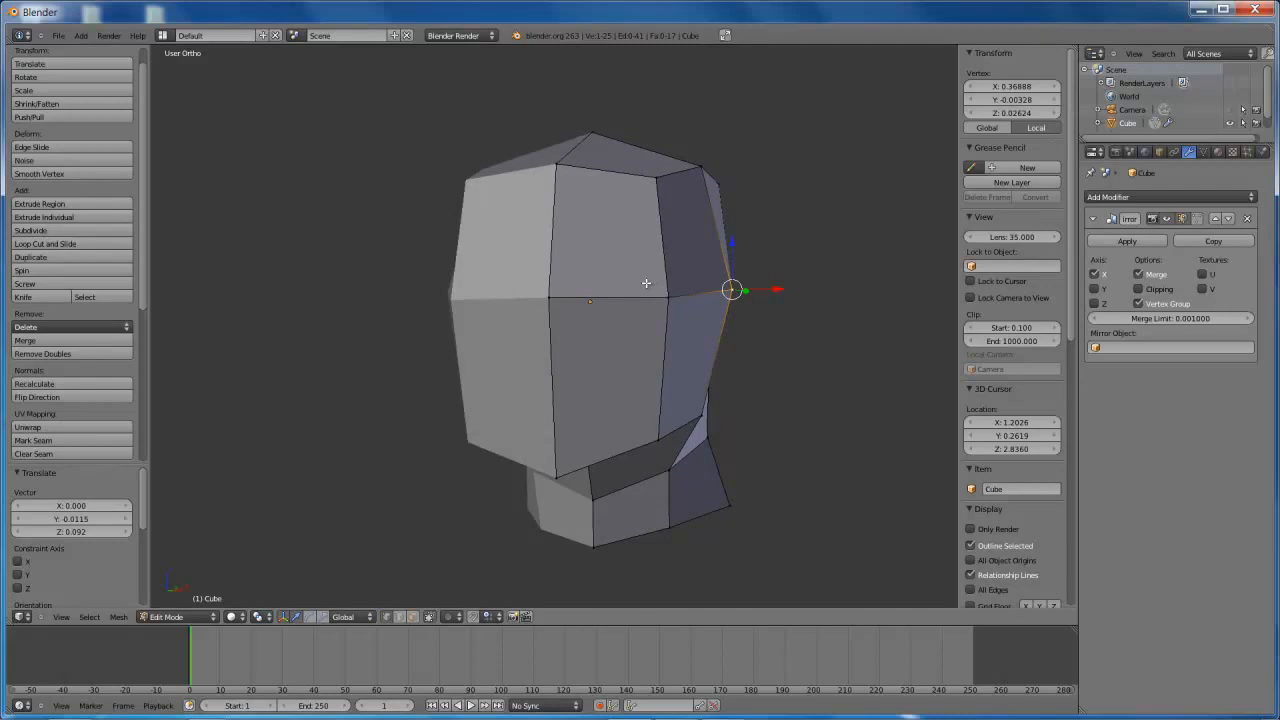
{"action": "middle_click_drag", "start_coordinate": [642, 269], "coordinate": [665, 265]}
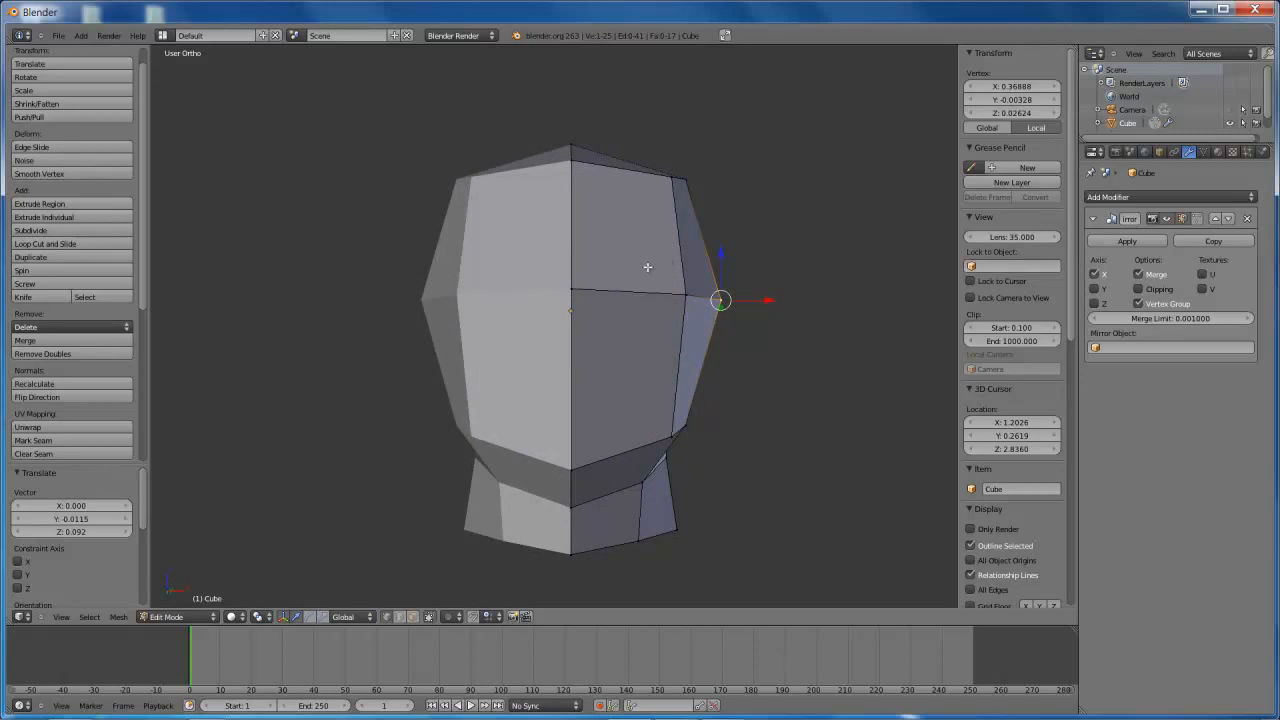
{"action": "key", "text": "KP_1"}
{"action": "key", "text": "KP_5"}
{"action": "key", "text": "KP_5"}
{"action": "middle_click_drag", "start_coordinate": [647, 267], "coordinate": [620, 237], "text": "shift"}
{"action": "key", "text": "ctrl+Tab"}
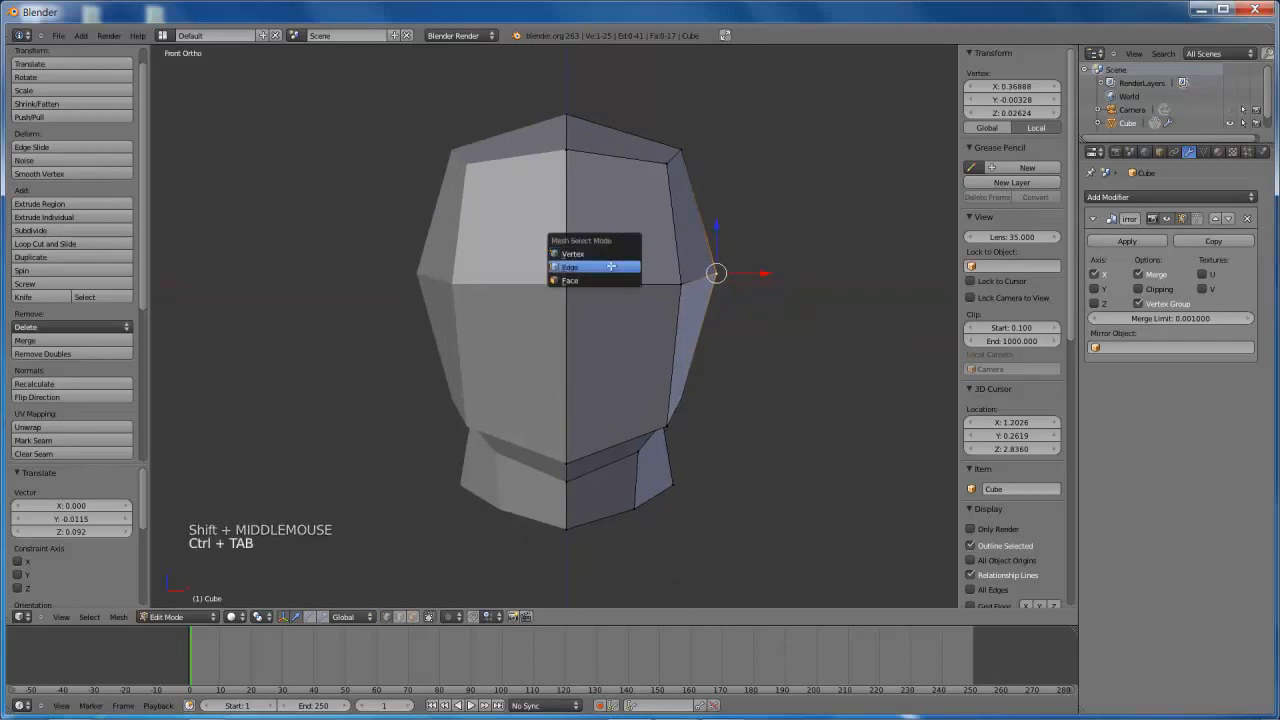
{"action": "left_click", "coordinate": [611, 266]}
{"action": "right_click", "coordinate": [623, 282]}
{"action": "key", "text": "ctrl+r"}
{"action": "left_click", "coordinate": [623, 278]}
{"action": "left_click", "coordinate": [623, 278]}
Add two horizontal loop cuts around the head, one above and one below the mid-height edge line
{"action": "mouse_move", "coordinate": [654, 242]}
{"action": "middle_mouse_down", "text": "shift"}
{"action": "mouse_move", "coordinate": [624, 236]}
{"action": "mouse_move", "coordinate": [671, 249]}
{"action": "middle_mouse_up", "text": "shift"}
{"action": "scroll", "coordinate": [640, 255], "scroll_direction": "up", "scroll_amount": 2}
{"action": "right_click", "coordinate": [610, 165]}
{"action": "key", "text": "ctrl+r"}
{"action": "left_click", "coordinate": [612, 186]}
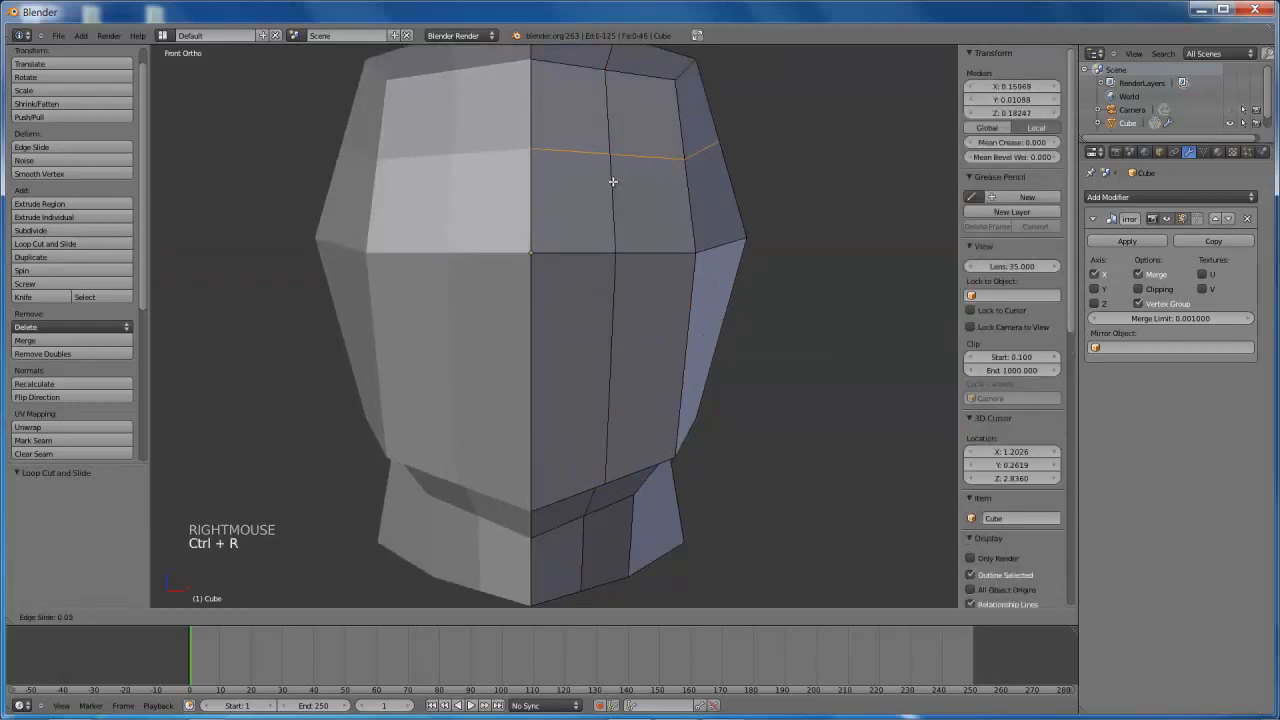
{"action": "left_click", "coordinate": [618, 165]}
{"action": "right_click", "coordinate": [612, 365]}
{"action": "key", "text": "ctrl+r"}
{"action": "left_click", "coordinate": [618, 361]}
{"action": "left_click", "coordinate": [620, 366]}
Move the outermost mid-height side vertex about 0.14 inward along X and its neighbouring face vertex about 0.056 inward
{"action": "key", "text": "ctrl+Tab"}
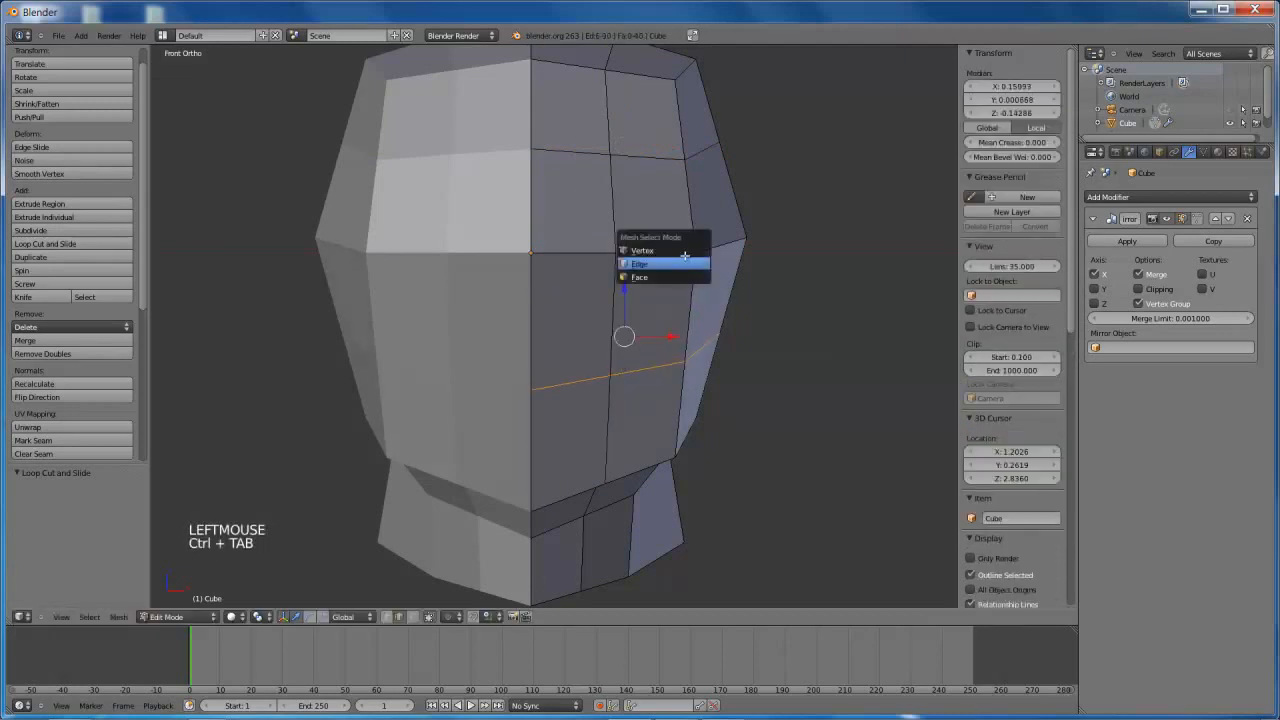
{"action": "right_click", "coordinate": [743, 236]}
{"action": "key", "text": "g"}
{"action": "key", "text": "x"}
{"action": "key", "text": "x"}
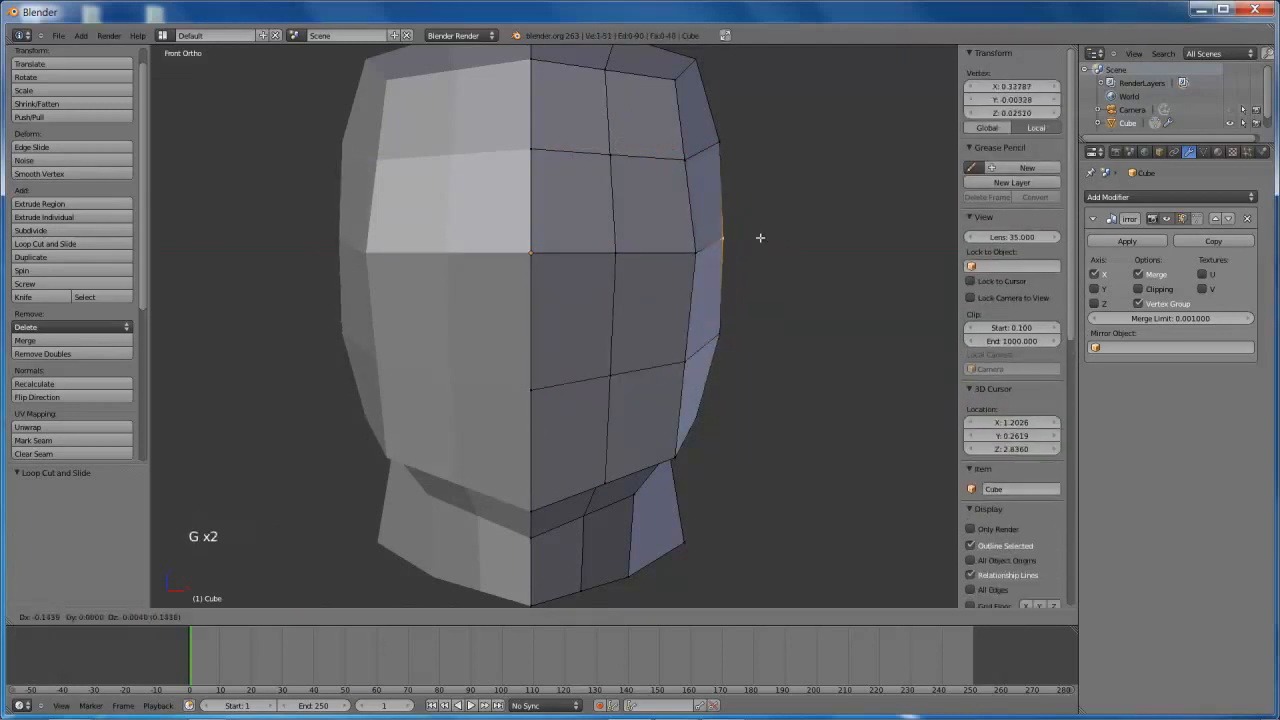
{"action": "left_click", "coordinate": [723, 240]}
{"action": "right_click", "coordinate": [694, 251]}
{"action": "key", "text": "g"}
{"action": "key", "text": "x"}
{"action": "key", "text": "x"}
{"action": "left_click", "coordinate": [682, 251]}
Move the two upper side corner vertices about -0.08 along X and -0.04 along Z, and lower the top centre-line vertex slightly
{"action": "middle_click_drag", "start_coordinate": [690, 150], "coordinate": [692, 244], "text": "shift"}
{"action": "right_click", "coordinate": [690, 179]}
{"action": "right_click", "coordinate": [697, 158], "text": "shift"}
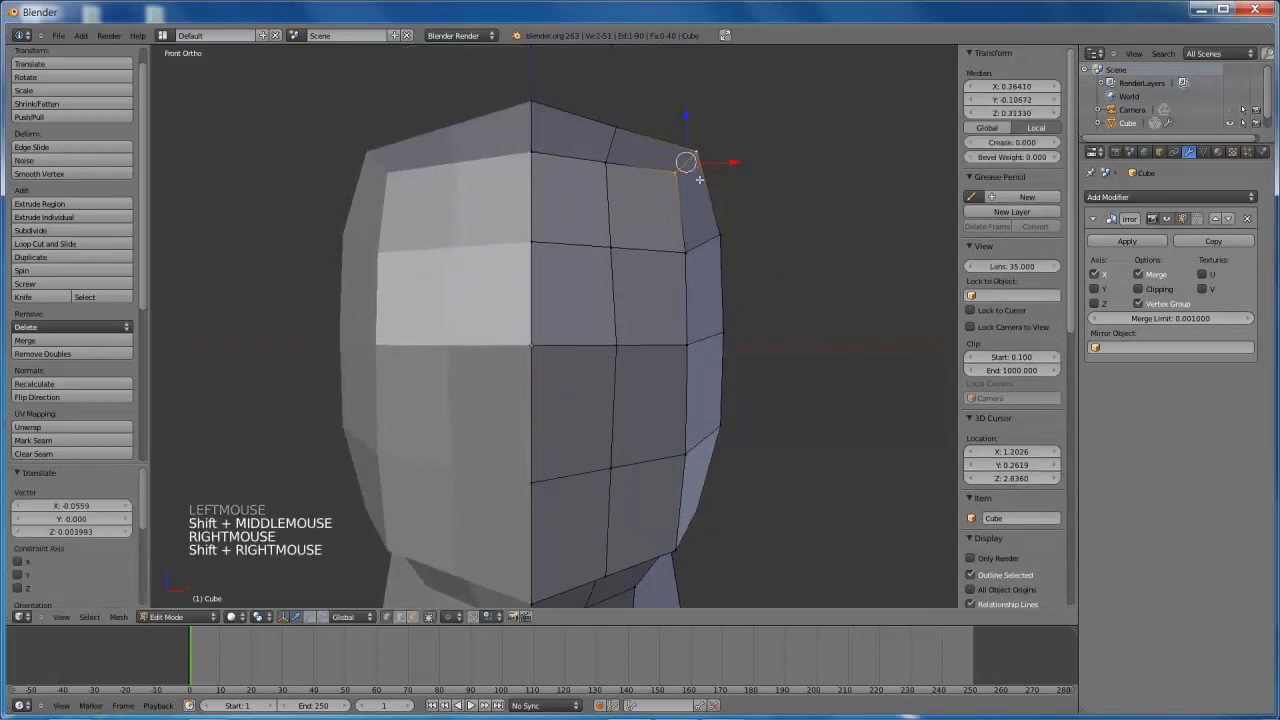
{"action": "key", "text": "g"}
{"action": "left_click", "coordinate": [668, 185]}
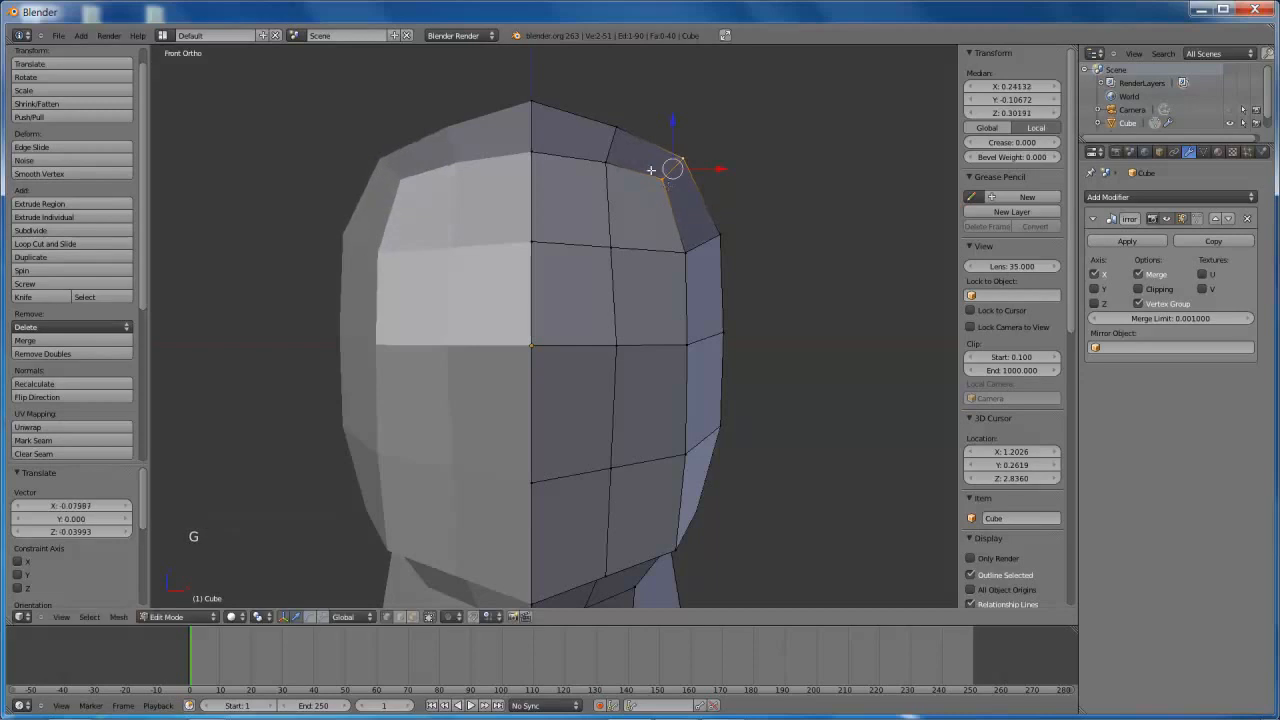
{"action": "right_click", "coordinate": [534, 103]}
{"action": "key", "text": "g"}
{"action": "key", "text": "g"}
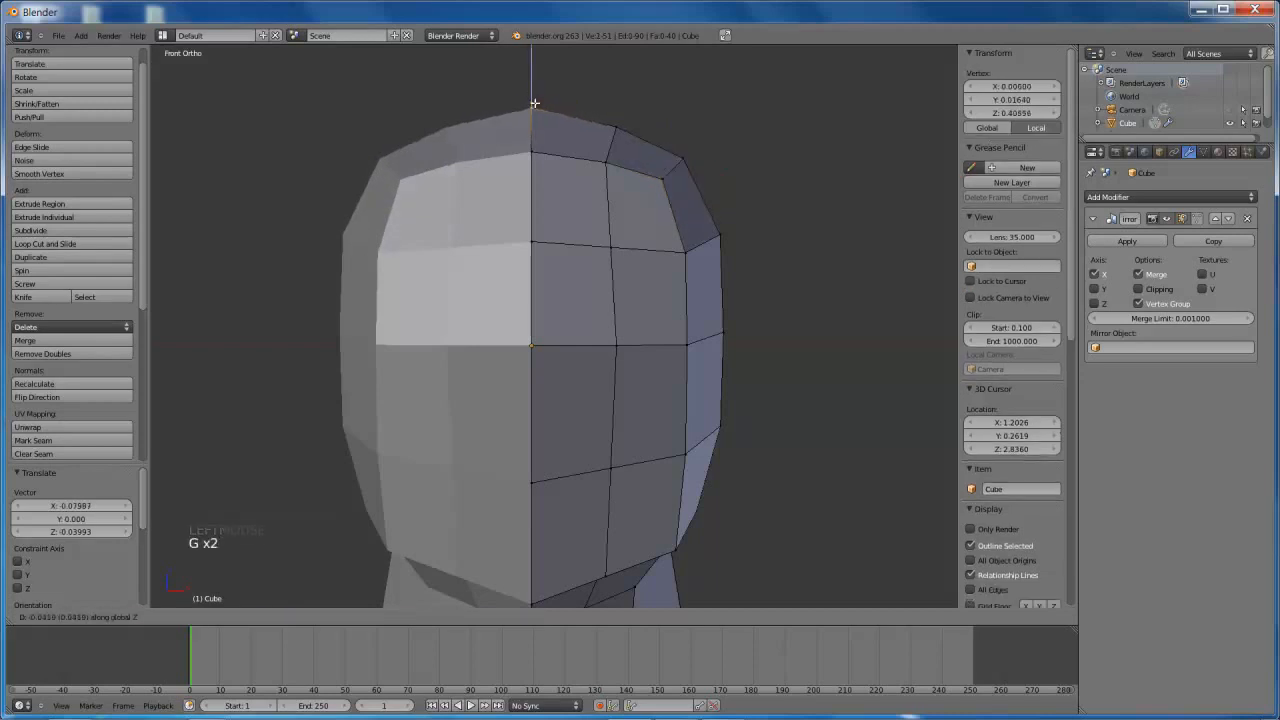
{"action": "left_click", "coordinate": [535, 105]}
Move the upper back vertex of the head about 0.149 along Z and two vertices below it about 0.087 along Y
{"action": "middle_click_drag", "start_coordinate": [726, 206], "coordinate": [491, 207]}
{"action": "right_click", "coordinate": [627, 170]}
{"action": "middle_click_drag", "start_coordinate": [636, 181], "coordinate": [814, 195]}
{"action": "left_click_drag", "start_coordinate": [822, 180], "coordinate": [815, 173]}
{"action": "left_click_drag", "start_coordinate": [792, 118], "coordinate": [791, 152]}
{"action": "middle_click_drag", "start_coordinate": [791, 152], "coordinate": [740, 200]}
{"action": "right_click", "coordinate": [760, 222]}
{"action": "right_click", "coordinate": [797, 213], "text": "shift"}
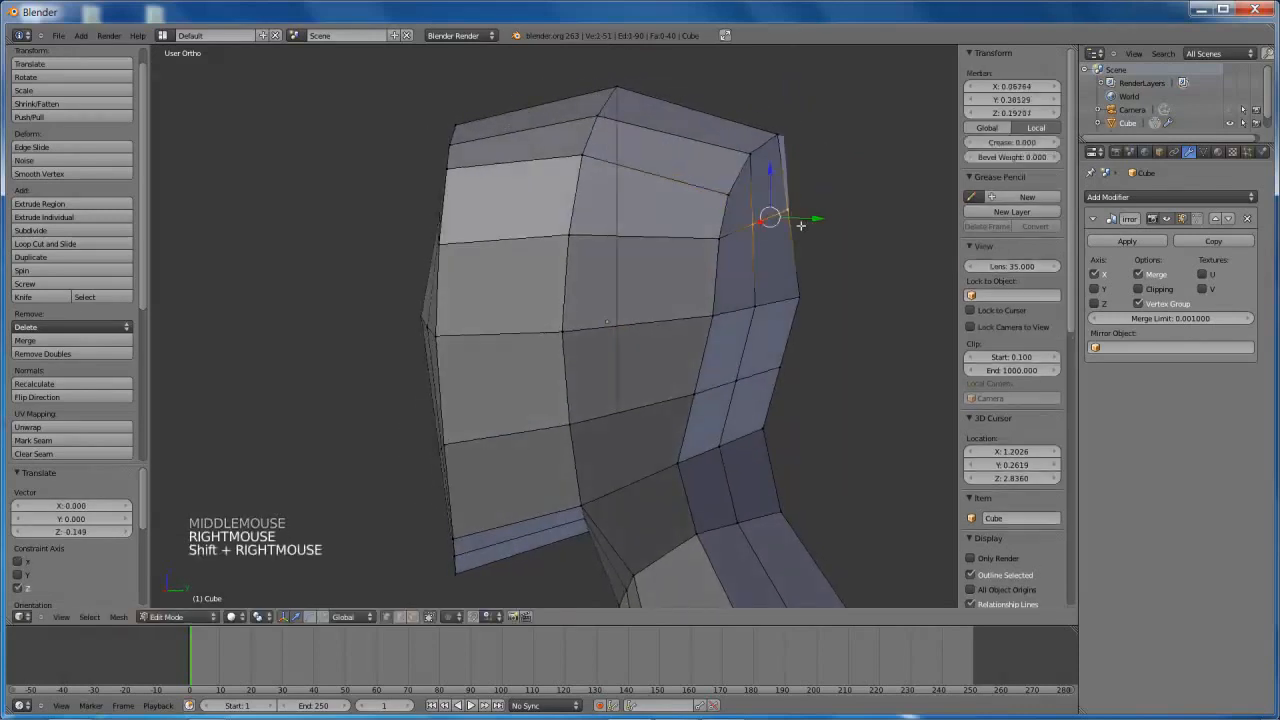
{"action": "left_click_drag", "start_coordinate": [811, 217], "coordinate": [828, 222]}
Move the upper rear side vertex about -0.07 along Y and the mid-height back vertex beside the centre line about 0.046 along Y
{"action": "right_click", "coordinate": [722, 196]}
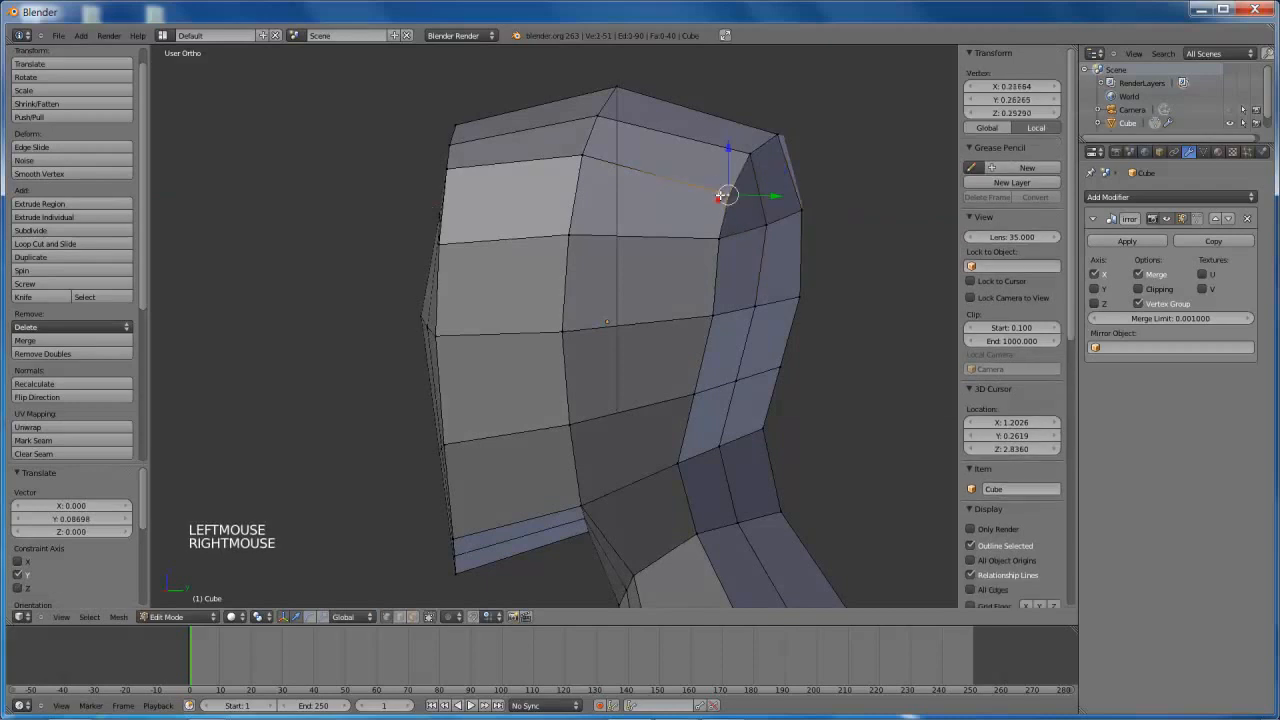
{"action": "mouse_move", "coordinate": [765, 195]}
{"action": "left_mouse_down"}
{"action": "mouse_move", "coordinate": [795, 191]}
{"action": "mouse_move", "coordinate": [752, 195]}
{"action": "left_mouse_up"}
{"action": "right_click", "coordinate": [775, 316]}
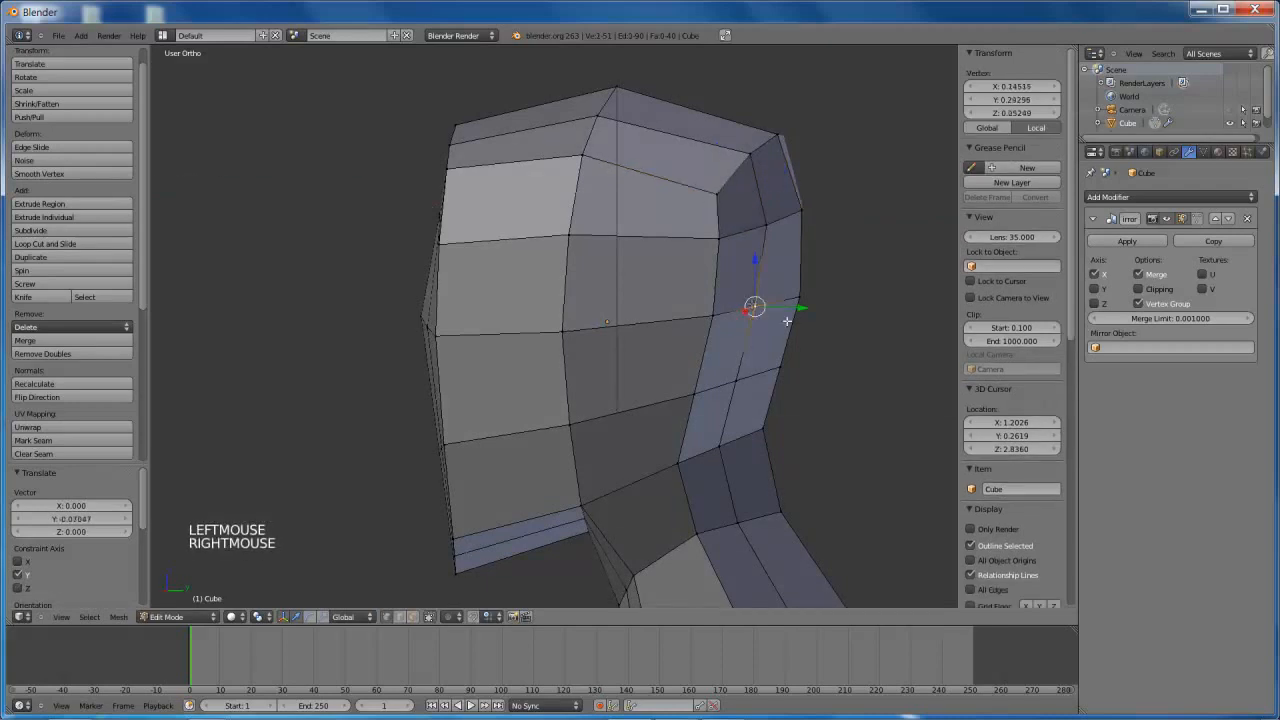
{"action": "left_click_drag", "start_coordinate": [797, 309], "coordinate": [806, 307]}
{"action": "right_click", "coordinate": [712, 316]}
Select the five vertices down the outer front edge of the face and move them about 0.217 back along Y
{"action": "middle_click_drag", "start_coordinate": [555, 304], "coordinate": [694, 284]}
{"action": "right_click", "coordinate": [590, 137]}
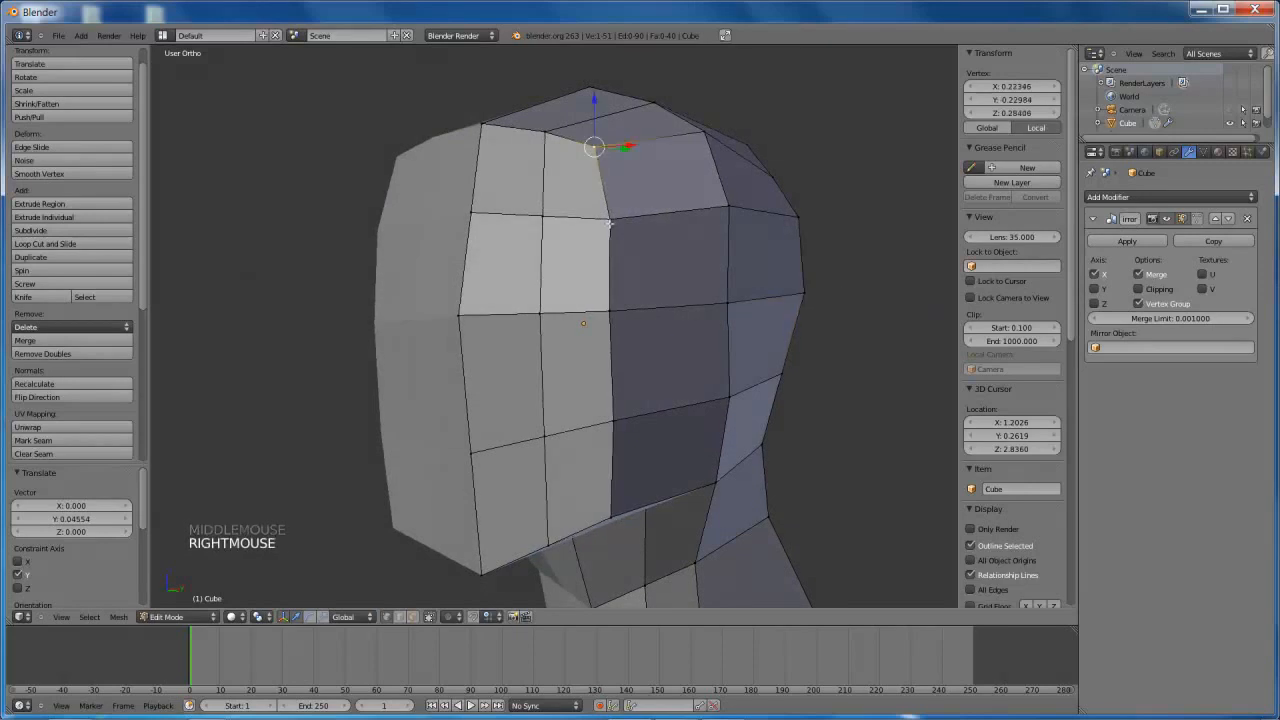
{"action": "right_click", "coordinate": [608, 220], "text": "shift"}
{"action": "right_click", "coordinate": [610, 310], "text": "shift"}
{"action": "right_click", "coordinate": [618, 416], "text": "shift"}
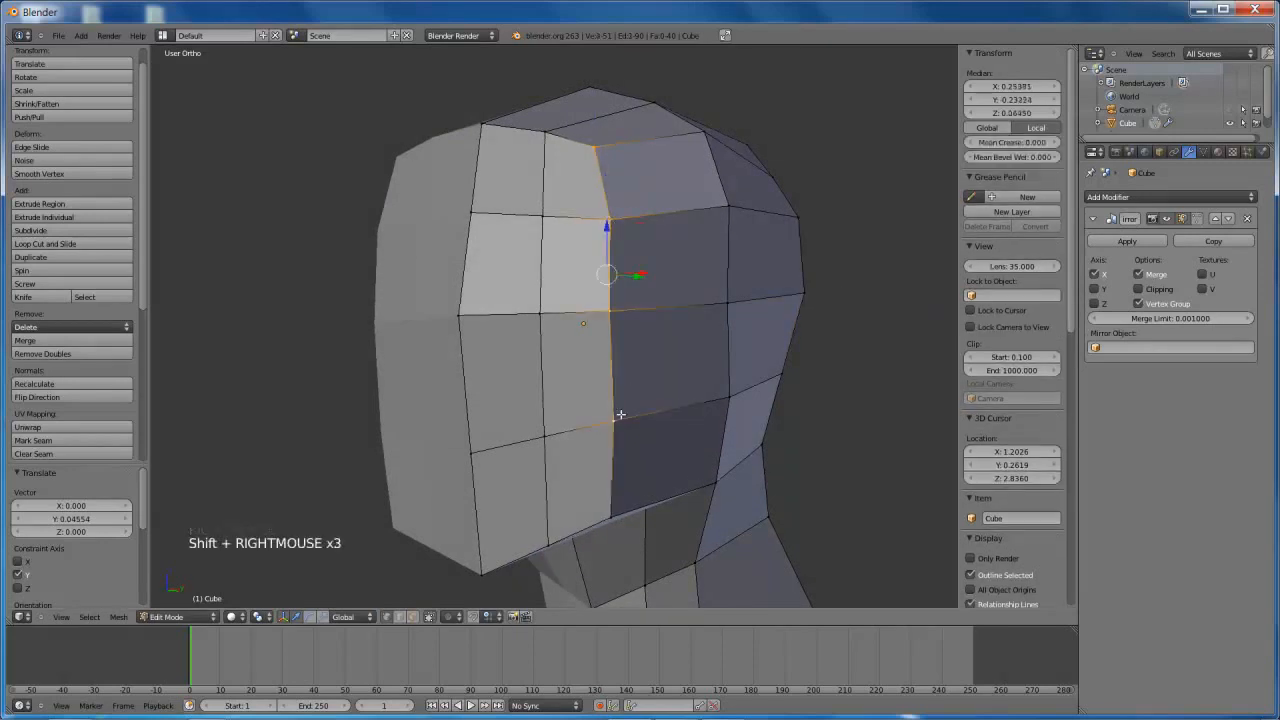
{"action": "right_click", "coordinate": [621, 509], "text": "shift"}
{"action": "middle_click_drag", "start_coordinate": [651, 330], "coordinate": [566, 356]}
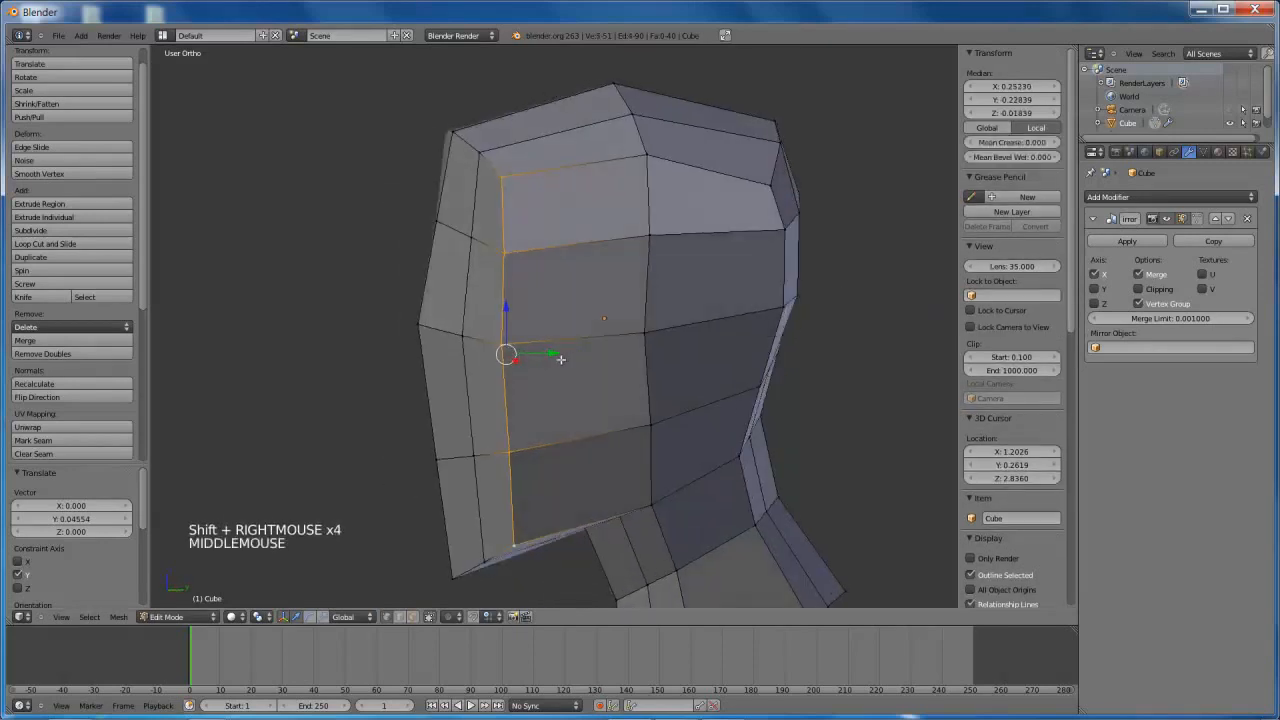
{"action": "left_click_drag", "start_coordinate": [550, 353], "coordinate": [586, 351]}
Reposition the off-centre head-neck joint vertex and the jaw corner vertex on the underside of the chin
{"action": "middle_click_drag", "start_coordinate": [586, 351], "coordinate": [606, 200]}
{"action": "middle_click", "coordinate": [617, 249]}
{"action": "middle_click_drag", "start_coordinate": [617, 449], "coordinate": [640, 451]}
{"action": "right_click", "coordinate": [621, 413]}
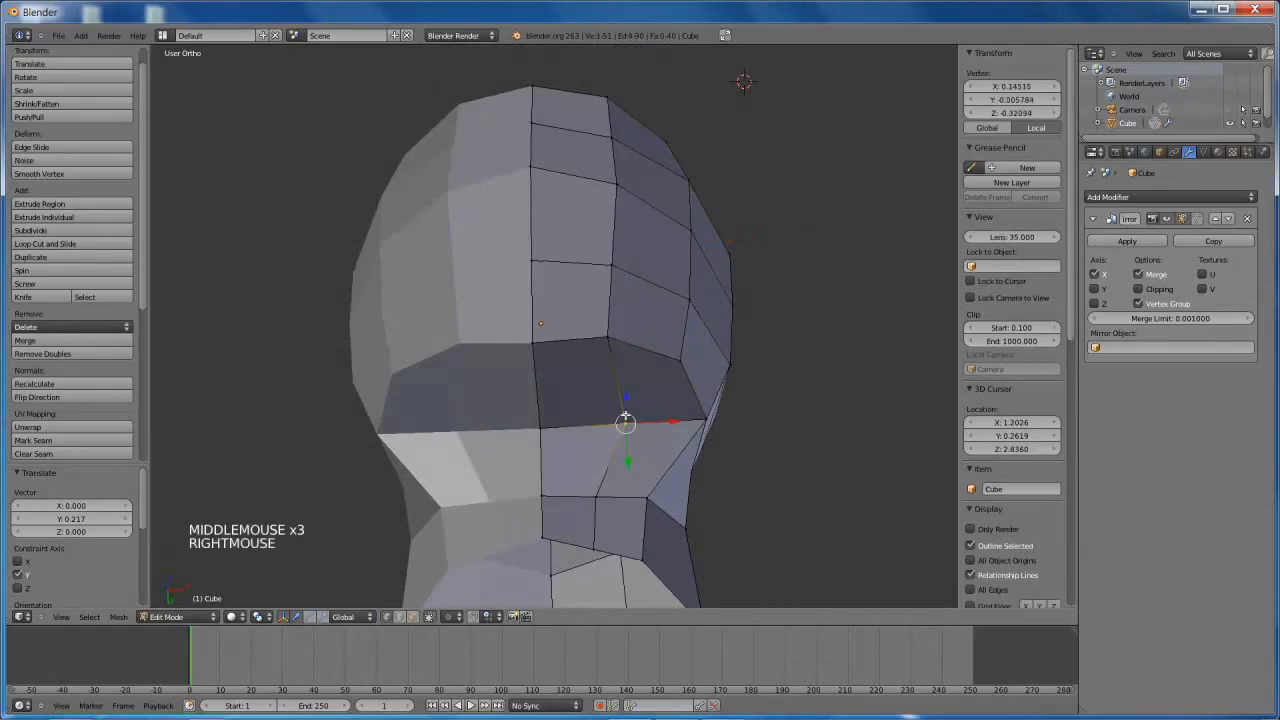
{"action": "left_click_drag", "start_coordinate": [680, 426], "coordinate": [708, 357]}
{"action": "right_click", "coordinate": [712, 420]}
{"action": "right_click", "coordinate": [677, 365]}
{"action": "left_click", "coordinate": [716, 362]}
Move the lower chin vertex beside the centre line about 0.033 back along Y
{"action": "middle_click_drag", "start_coordinate": [708, 357], "coordinate": [609, 294]}
{"action": "right_click", "coordinate": [600, 293]}
{"action": "left_click_drag", "start_coordinate": [600, 337], "coordinate": [606, 340]}
{"action": "middle_click_drag", "start_coordinate": [606, 340], "coordinate": [579, 365]}
{"action": "scroll", "coordinate": [613, 395], "scroll_direction": "down", "scroll_amount": 2}
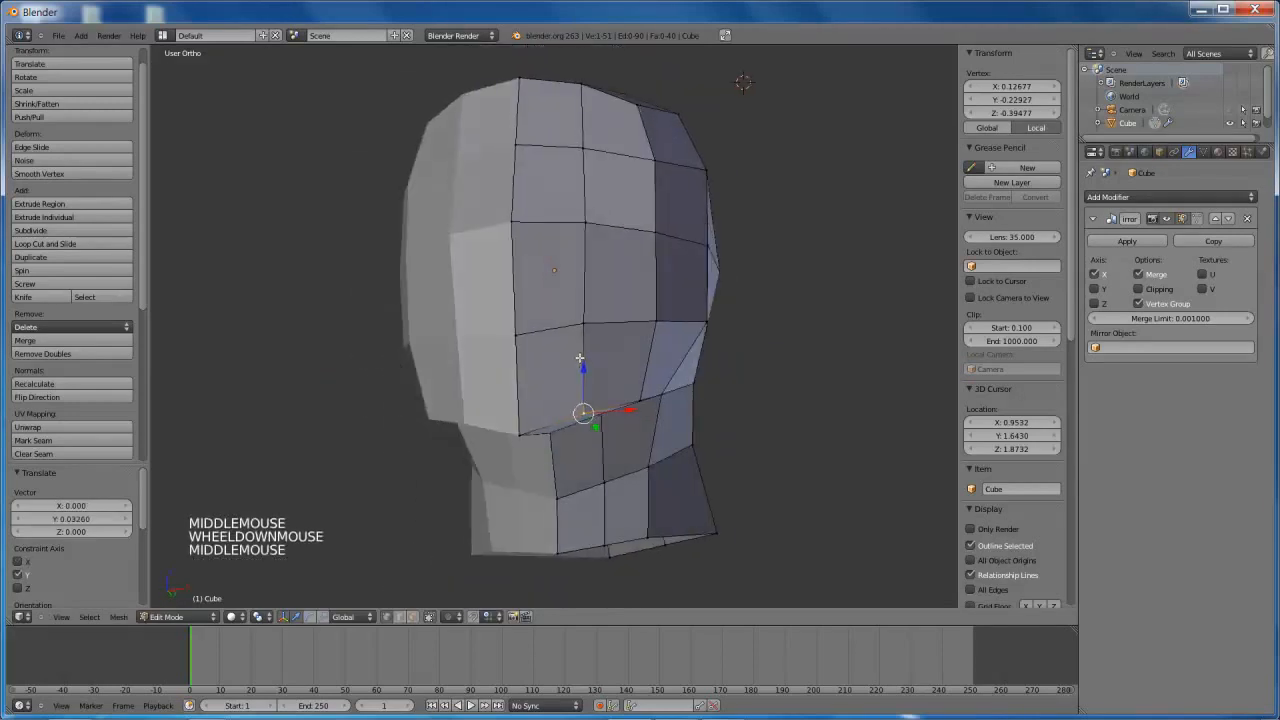
Select all faces of the head mesh and apply smooth shading
{"action": "key", "text": "ctrl+Tab"}
{"action": "left_click", "coordinate": [579, 384]}
{"action": "right_click", "coordinate": [579, 381]}
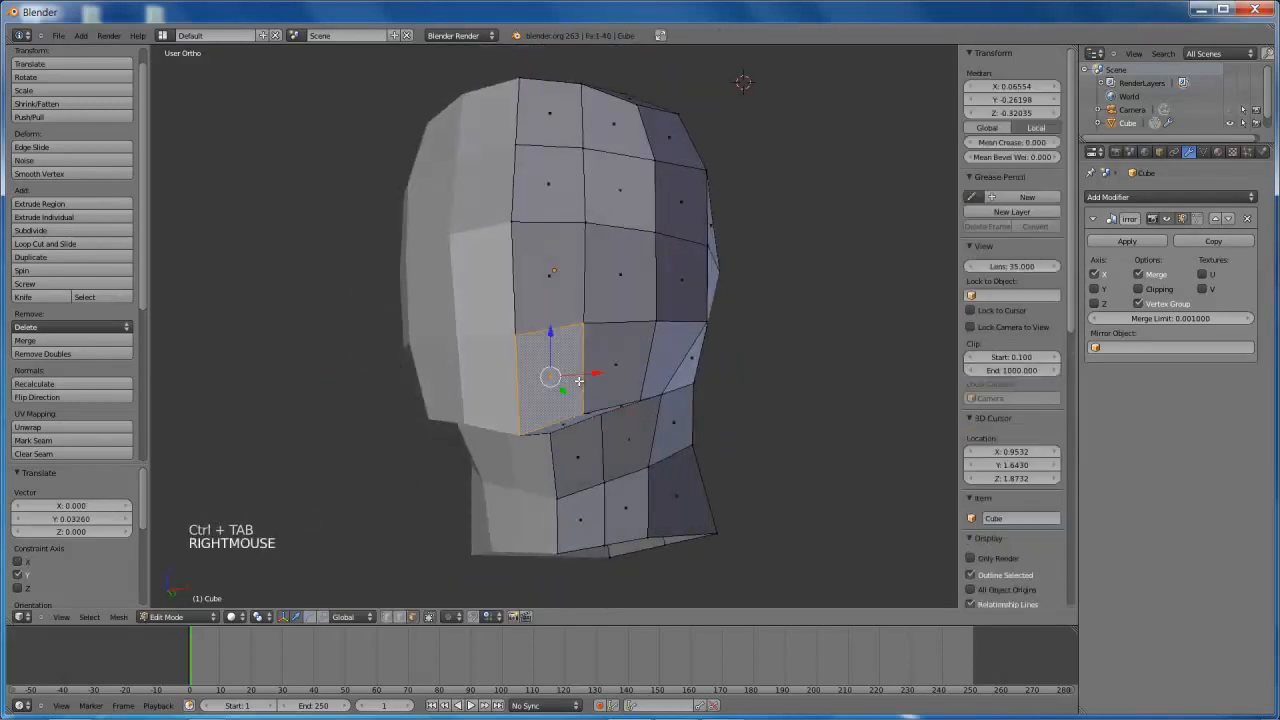
{"action": "key", "text": "a"}
{"action": "key", "text": "a"}
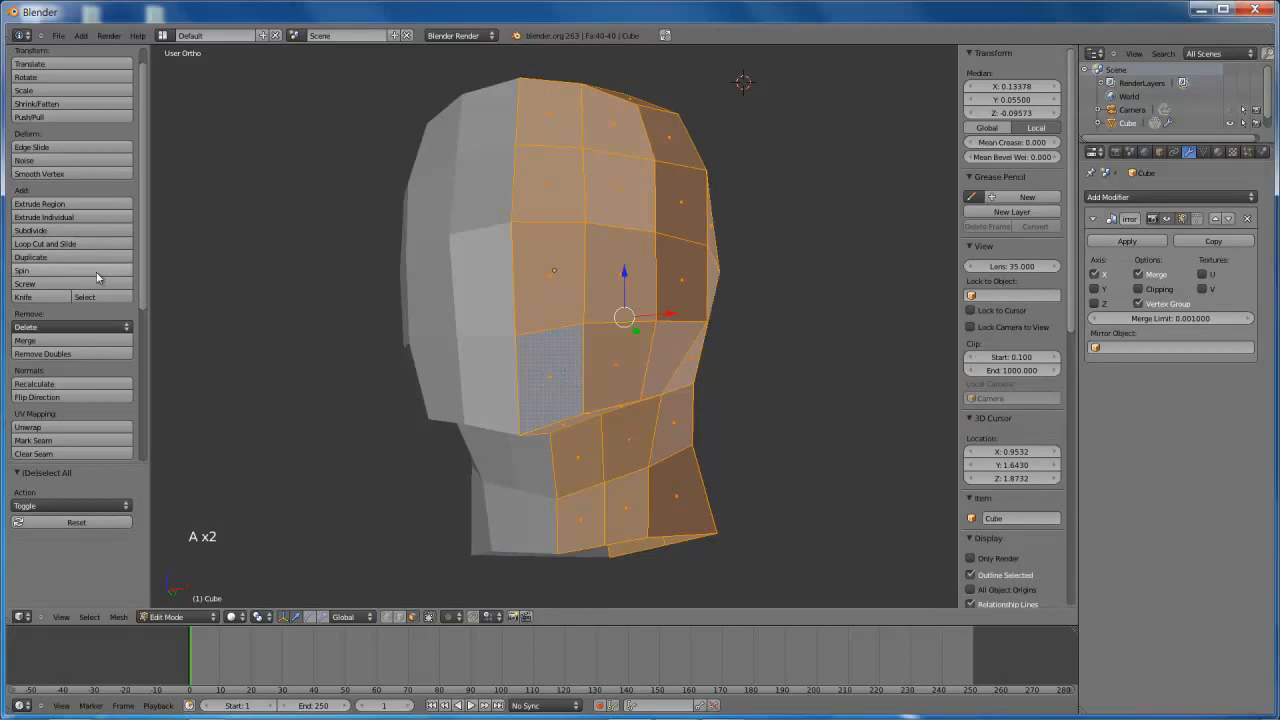
{"action": "scroll", "coordinate": [92, 279], "scroll_direction": "up", "scroll_amount": 3}
{"action": "scroll", "coordinate": [66, 308], "scroll_direction": "down", "scroll_amount": 4}
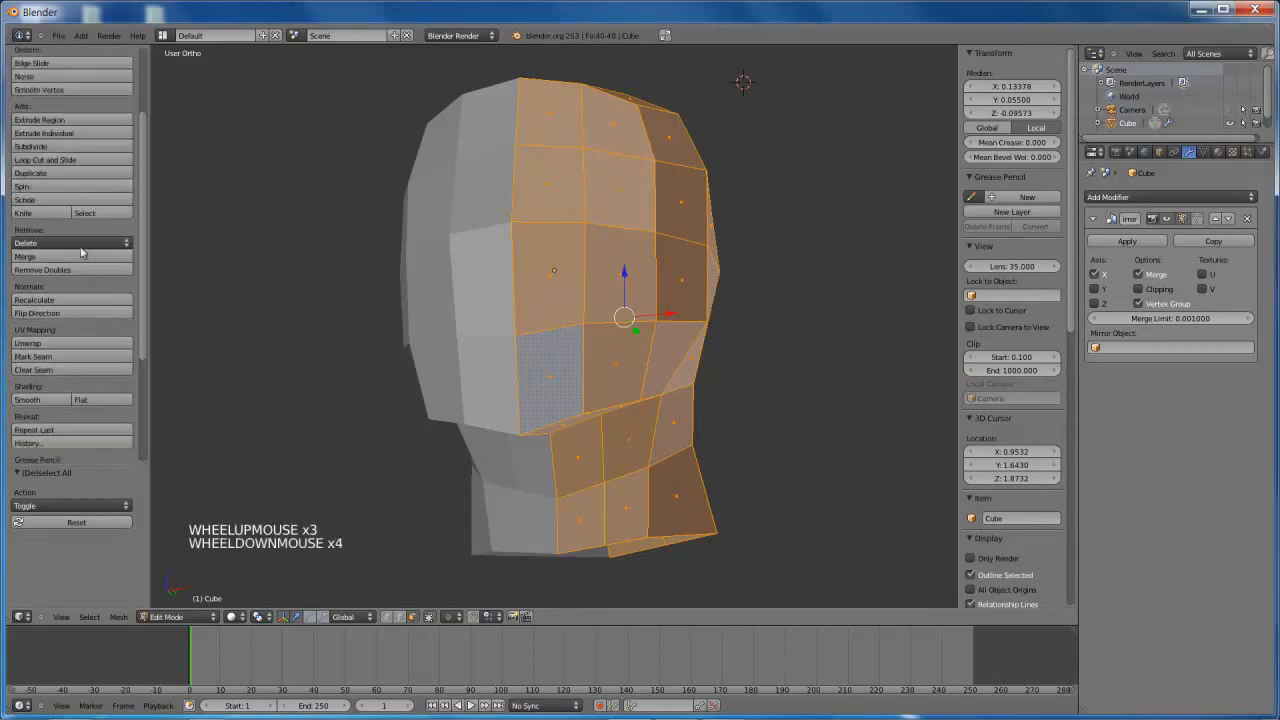
{"action": "scroll", "coordinate": [52, 352], "scroll_direction": "down", "scroll_amount": 3}
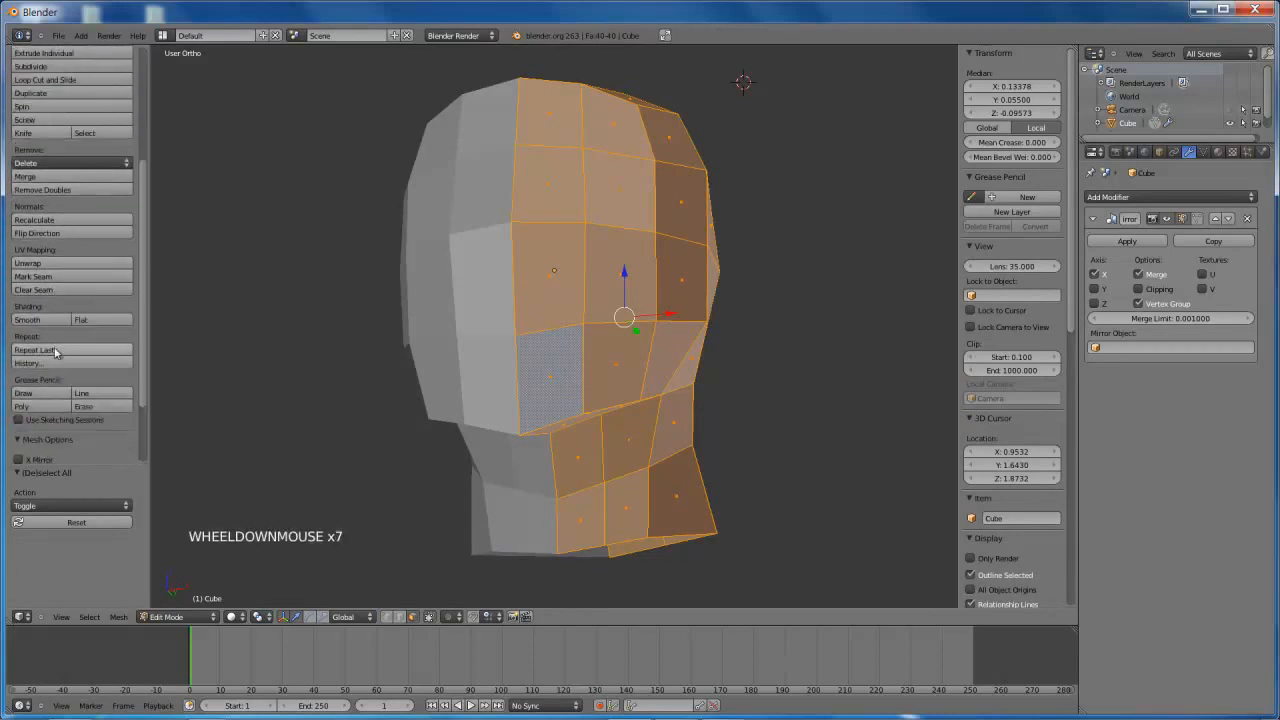
{"action": "left_click", "coordinate": [40, 319]}
Knife-cut a diamond around the eye-level edge intersection, crossing the midpoints of the four edges that meet there
{"action": "mouse_move", "coordinate": [600, 300]}
{"action": "middle_mouse_down"}
{"action": "mouse_move", "coordinate": [560, 297]}
{"action": "mouse_move", "coordinate": [587, 291]}
{"action": "mouse_move", "coordinate": [563, 240]}
{"action": "middle_mouse_up"}
{"action": "right_click", "coordinate": [556, 240]}
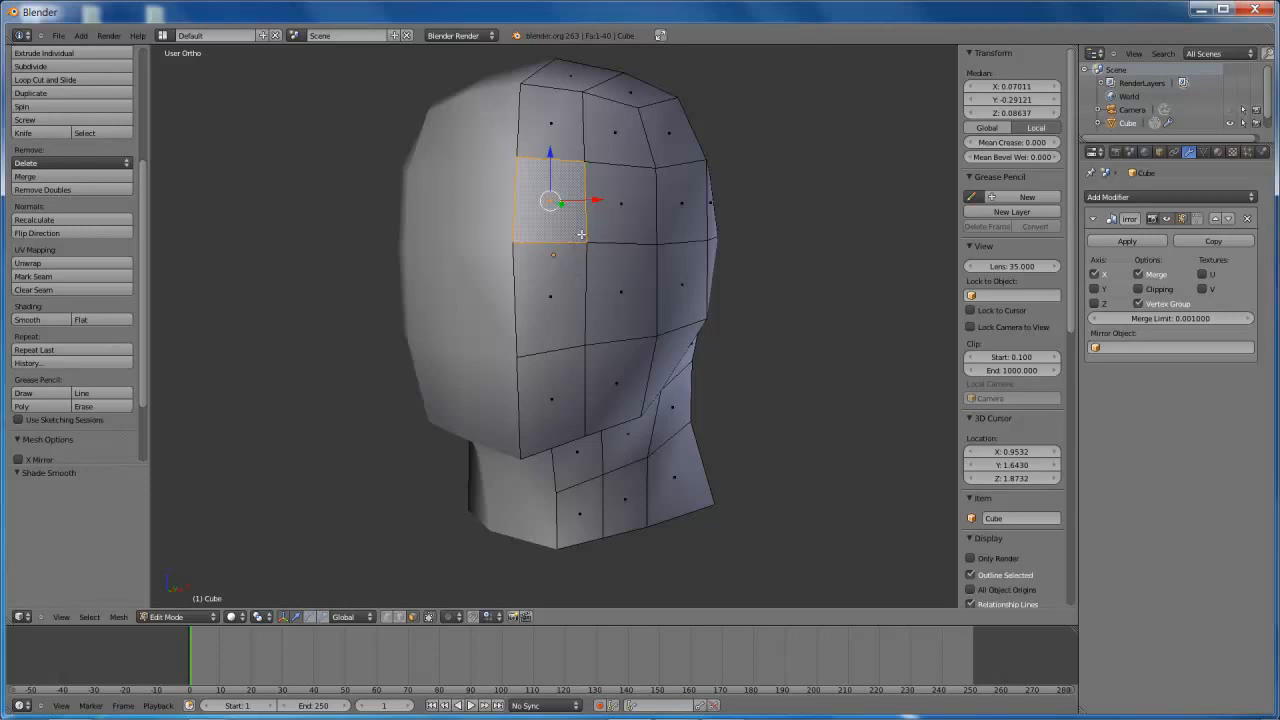
{"action": "key", "text": "ctrl+Tab"}
{"action": "left_click", "coordinate": [574, 219]}
{"action": "right_click", "coordinate": [583, 203]}
{"action": "key", "text": "k"}
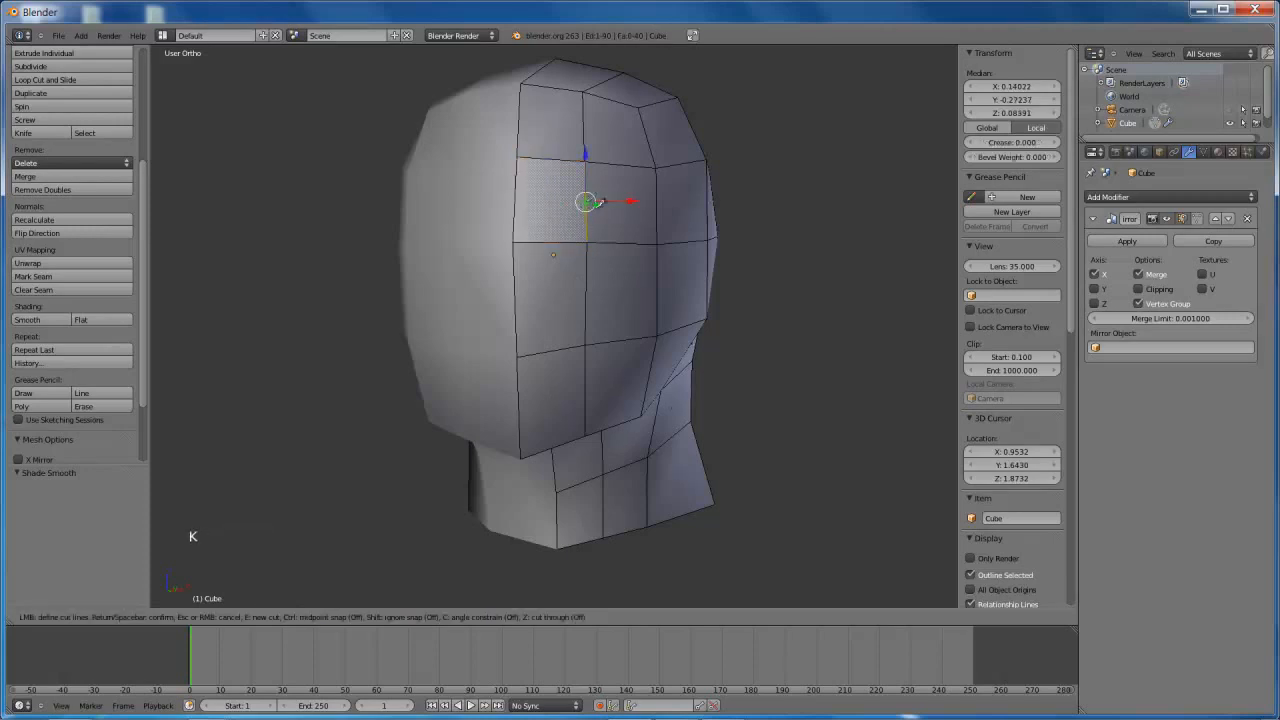
{"action": "left_click", "coordinate": [630, 237]}
{"action": "left_click", "coordinate": [589, 280]}
{"action": "left_click", "coordinate": [548, 241]}
{"action": "left_click", "coordinate": [586, 201]}
{"action": "key", "text": "Return"}
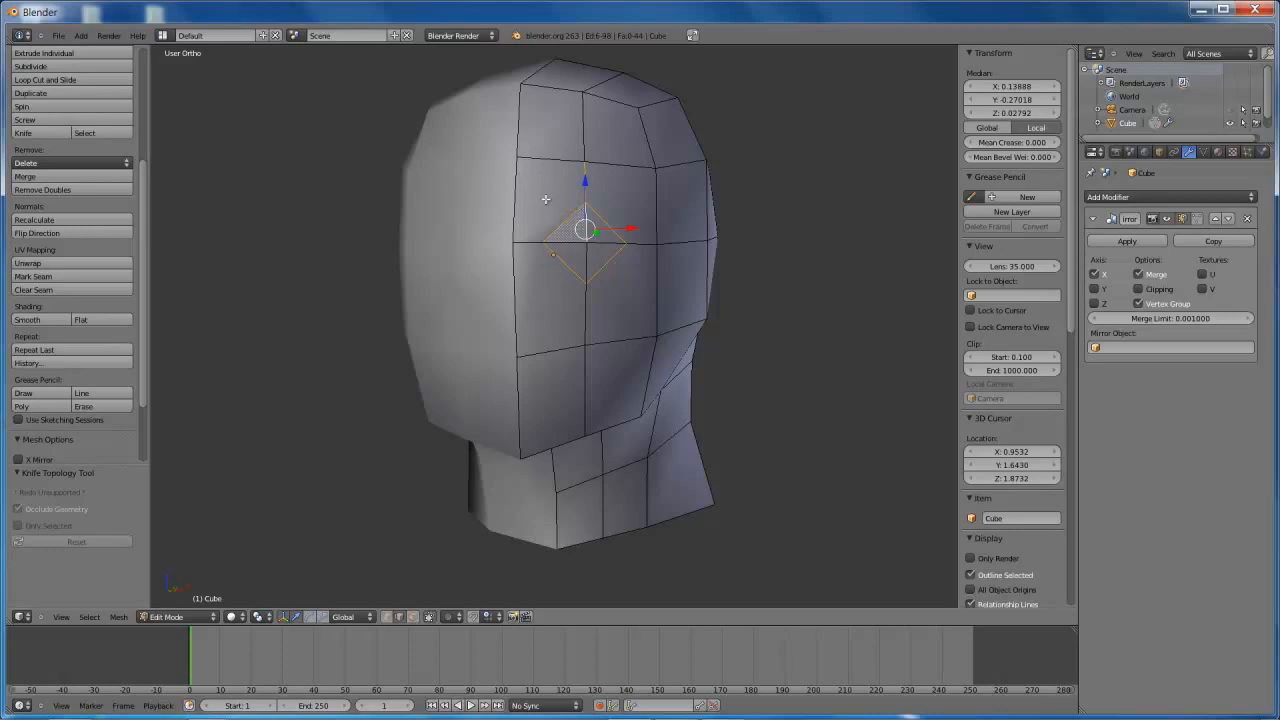
{"action": "key", "text": "k"}
{"action": "left_click", "coordinate": [519, 158]}
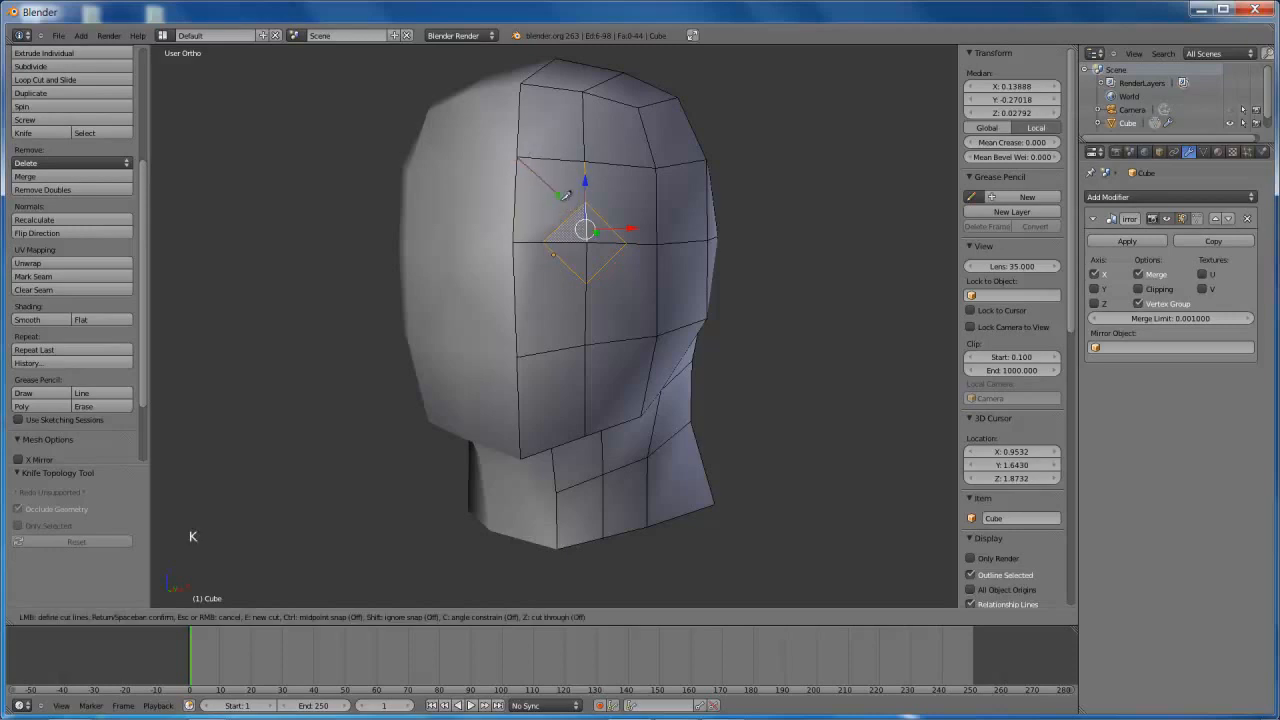
{"action": "right_click", "coordinate": [580, 200]}
Knife-cut diagonals from the two upper corners of the surrounding faces to the middles of the diamond's upper edges
{"action": "key", "text": "k"}
{"action": "left_click", "coordinate": [519, 158]}
{"action": "key", "text": "Return"}
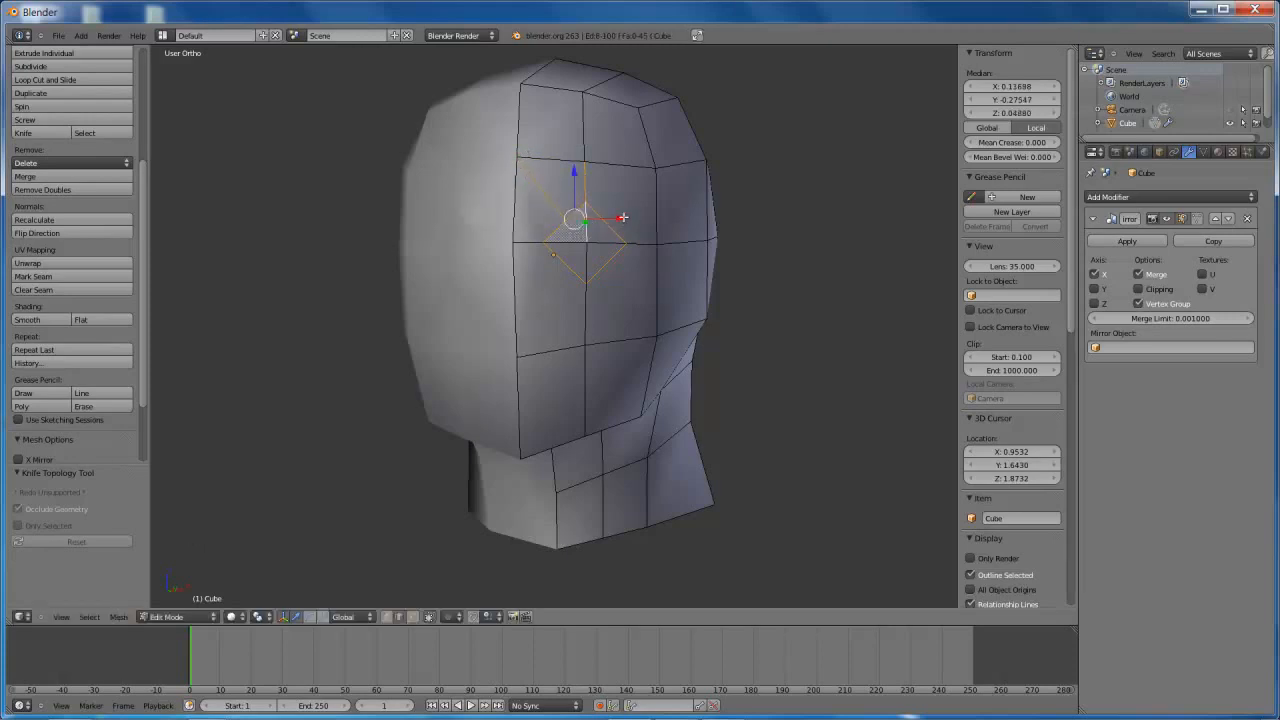
{"action": "key", "text": "k"}
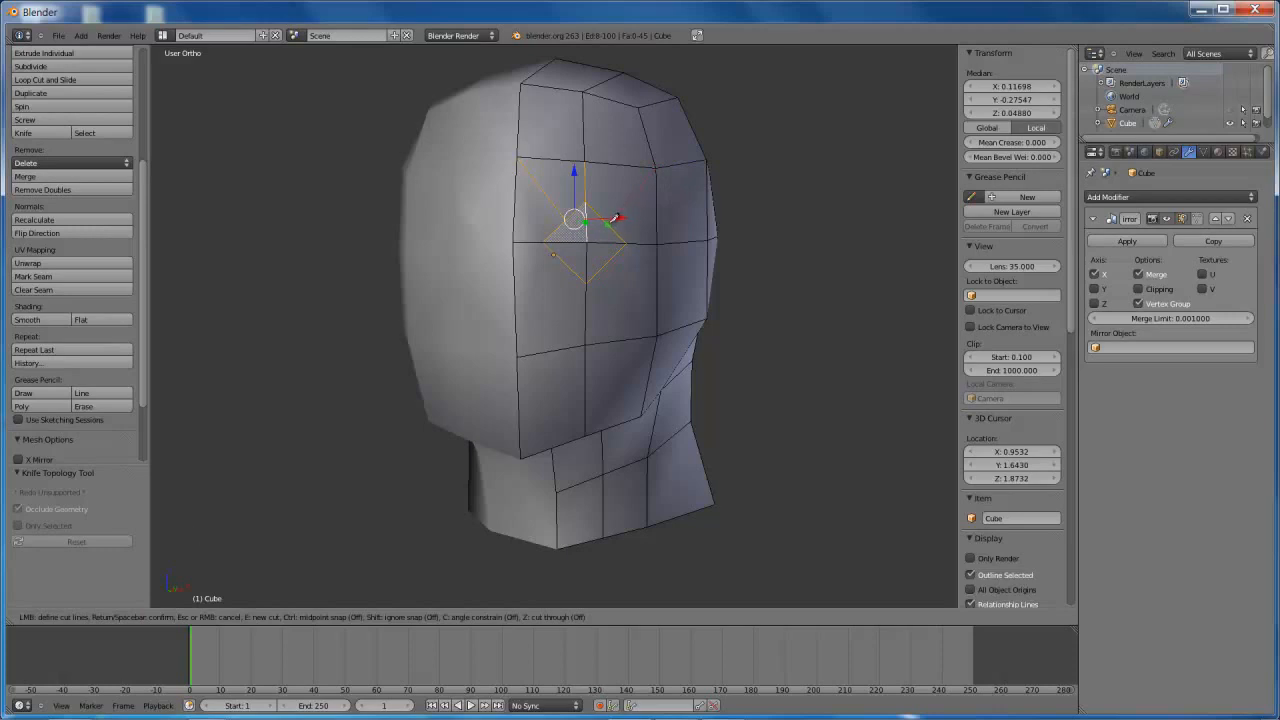
{"action": "key", "text": "Return"}
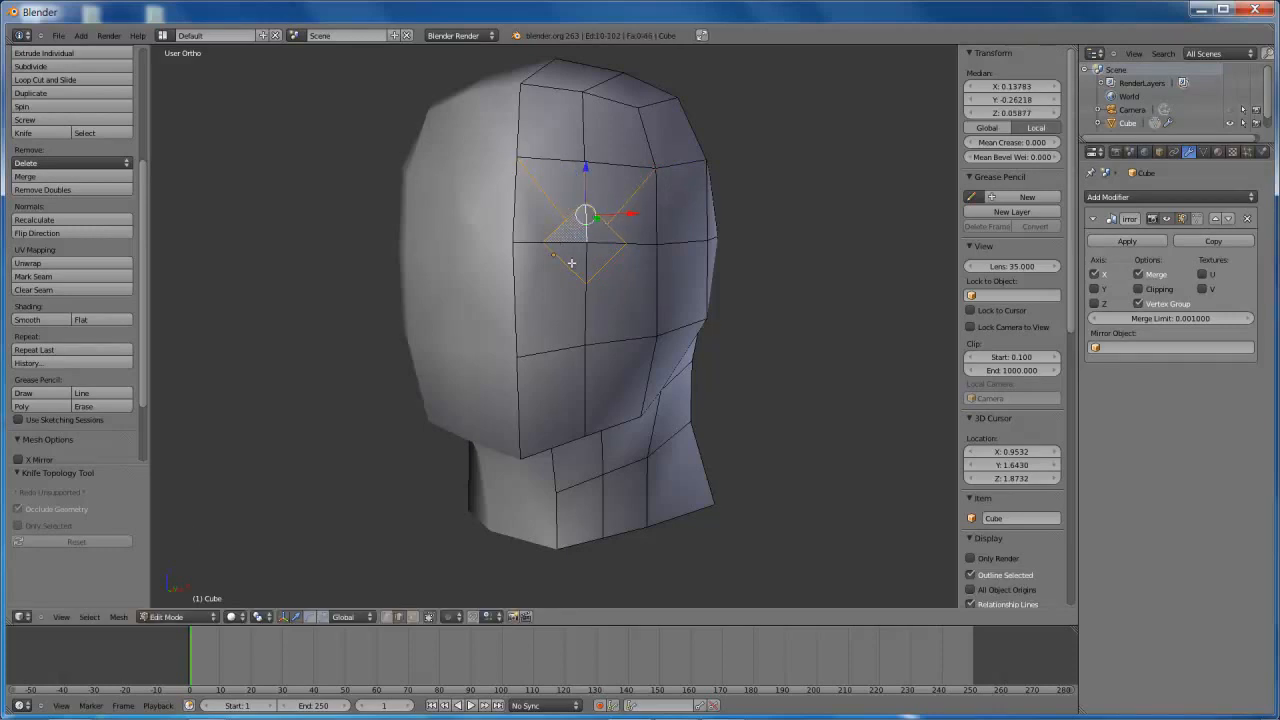
Knife-cut diagonals from the two lower corners of the surrounding faces to the middles of the diamond's lower edges
{"action": "key", "text": "k"}
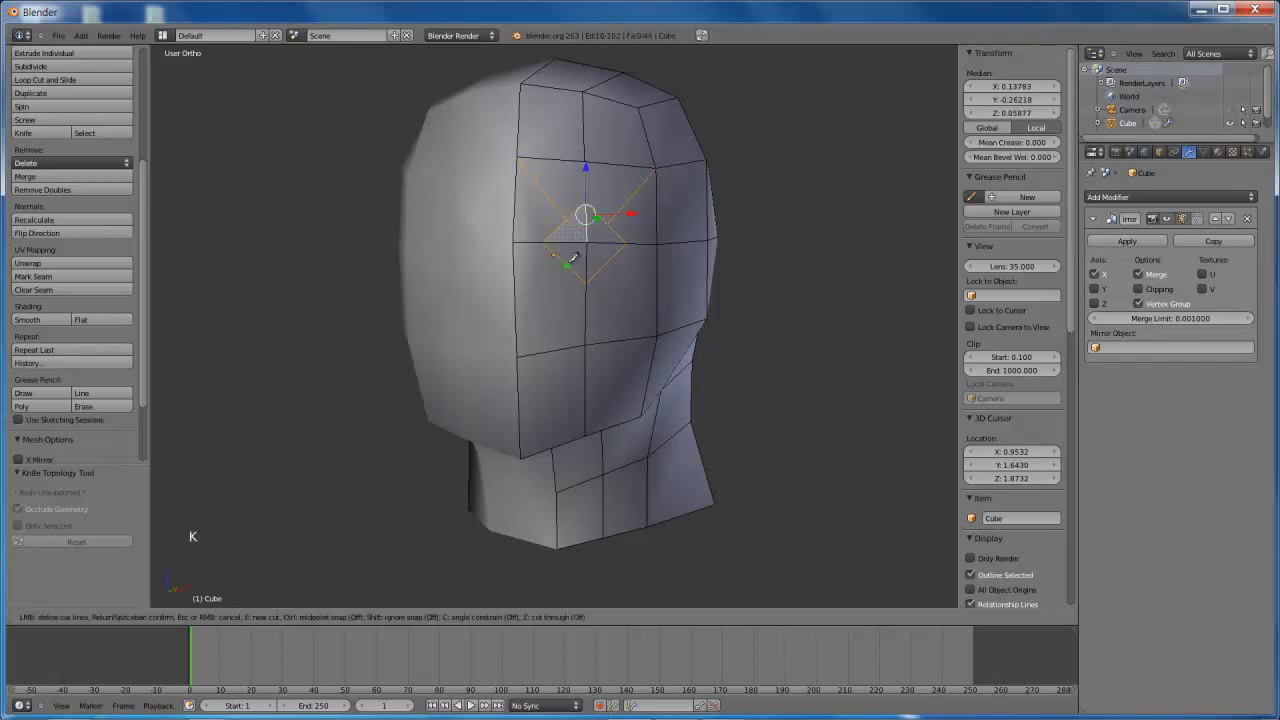
{"action": "left_click", "coordinate": [521, 350]}
{"action": "key", "text": "Return"}
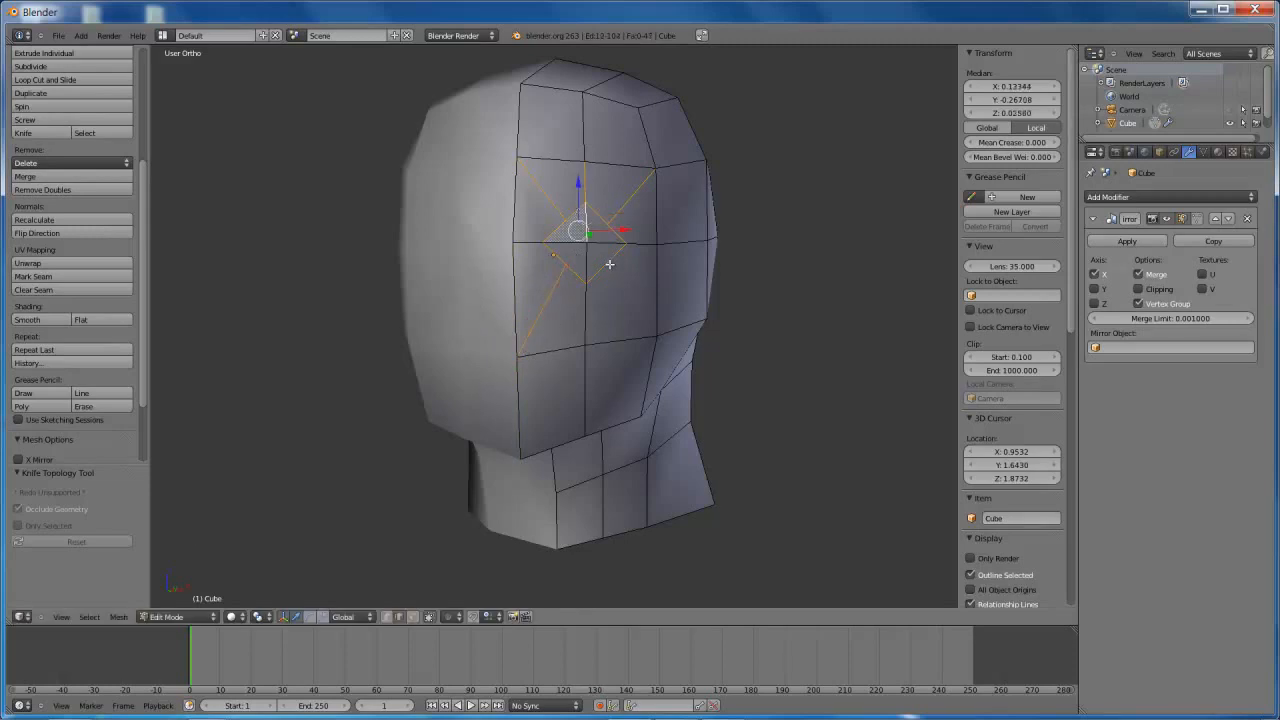
{"action": "key", "text": "k"}
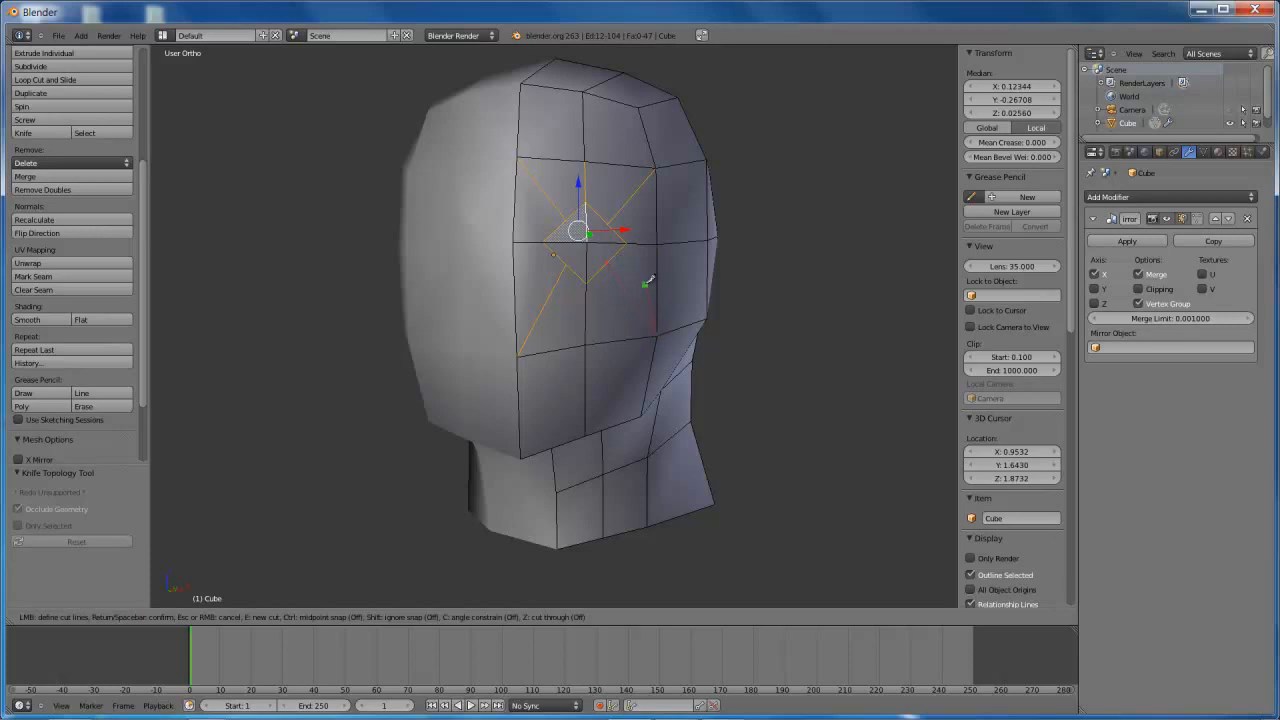
{"action": "key", "text": "Return"}
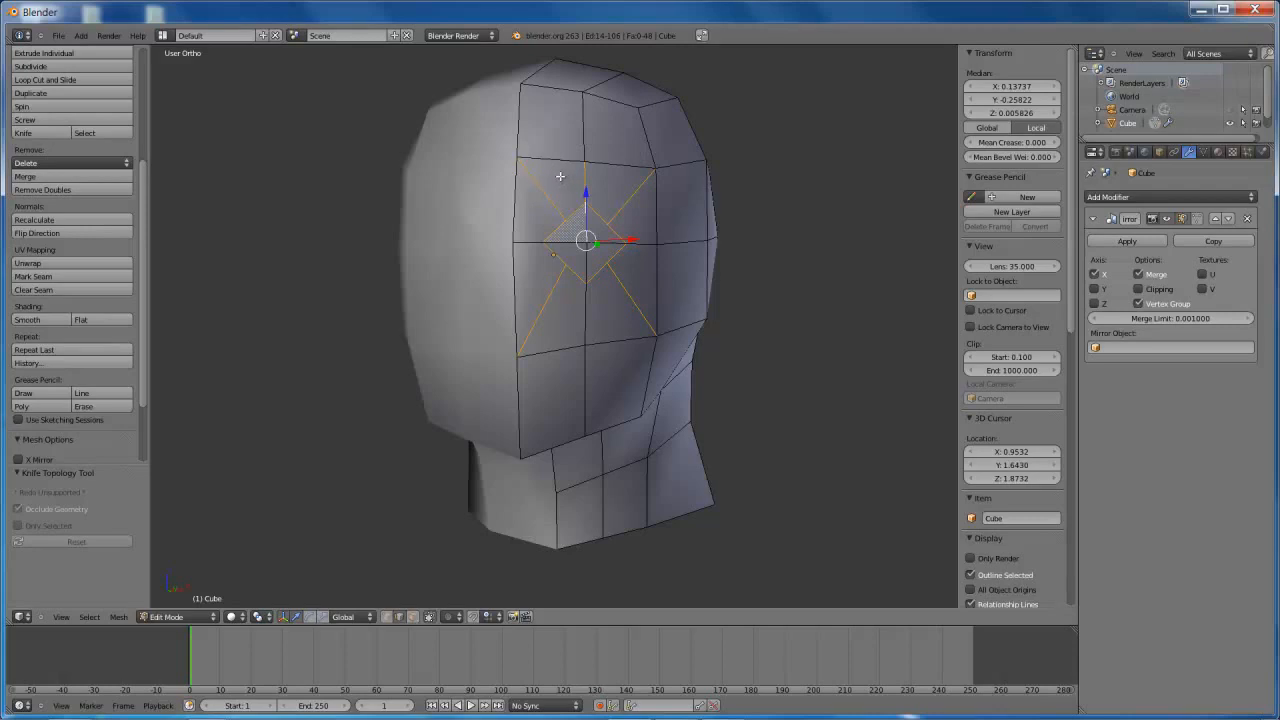
Scale the four vertices at the middles of the diamond's edges outward by about 1.39 to round it into an octagon
{"action": "scroll", "coordinate": [564, 201], "scroll_direction": "up", "scroll_amount": 2}
{"action": "middle_click_drag", "start_coordinate": [612, 208], "coordinate": [606, 250], "text": "shift"}
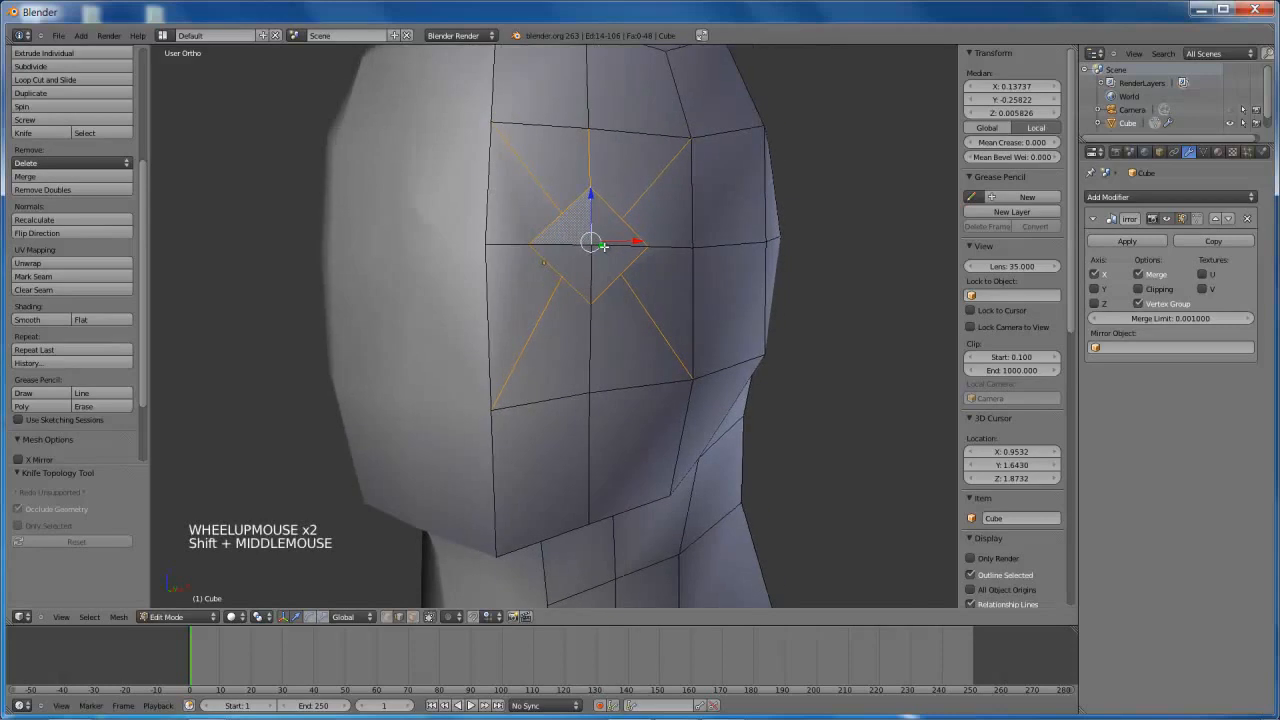
{"action": "key", "text": "ctrl+Tab"}
{"action": "left_click", "coordinate": [573, 234]}
{"action": "right_click", "coordinate": [560, 213]}
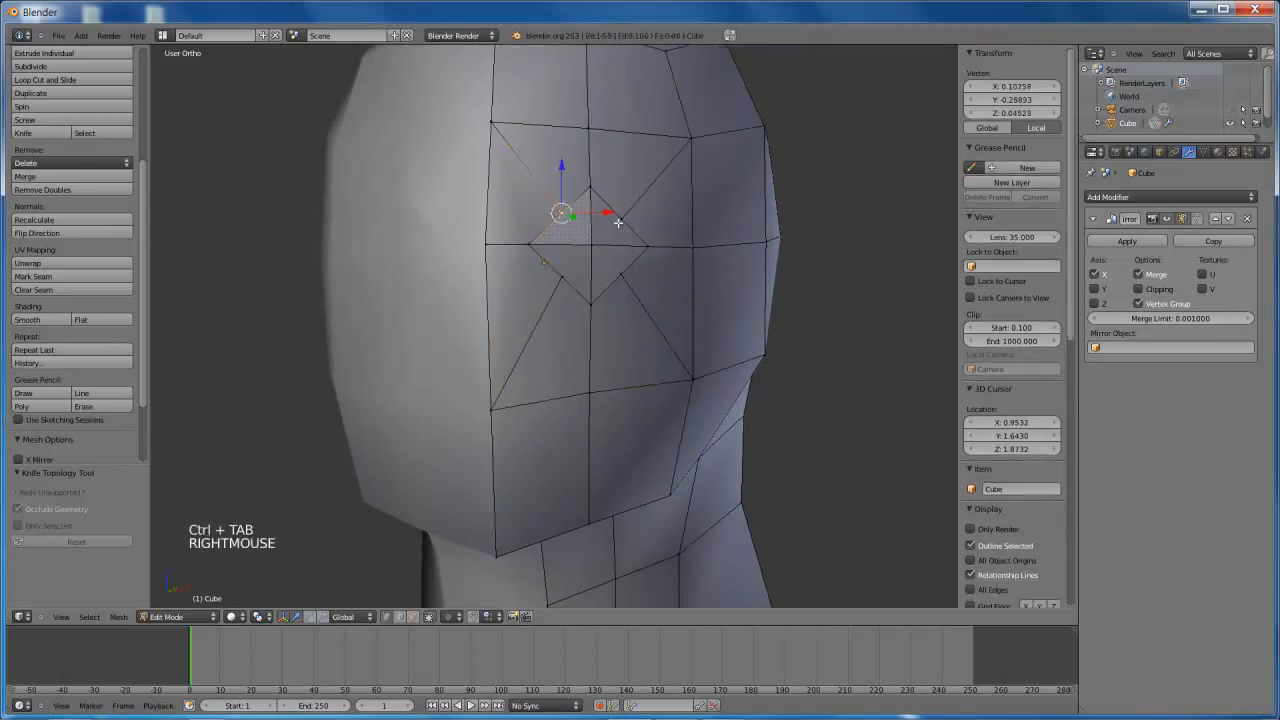
{"action": "right_click", "coordinate": [620, 220], "text": "shift"}
{"action": "right_click", "coordinate": [621, 271], "text": "shift"}
{"action": "right_click", "coordinate": [566, 276], "text": "shift"}
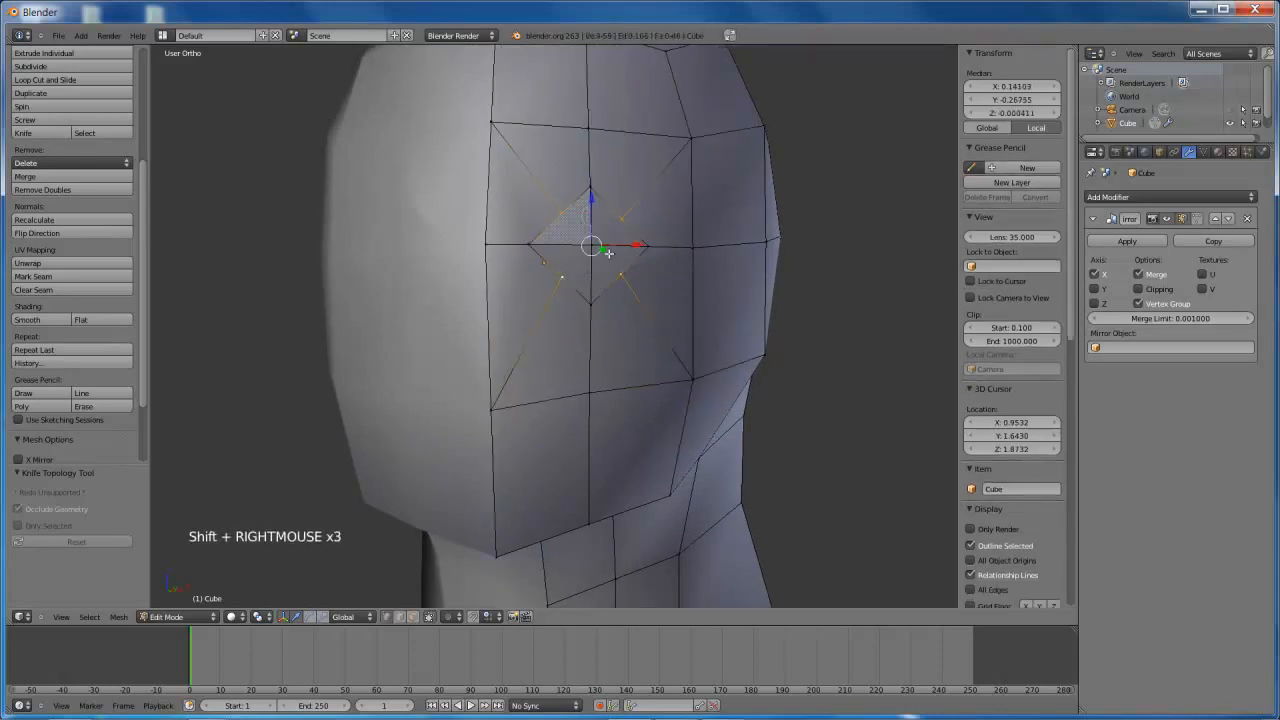
{"action": "key", "text": "s"}
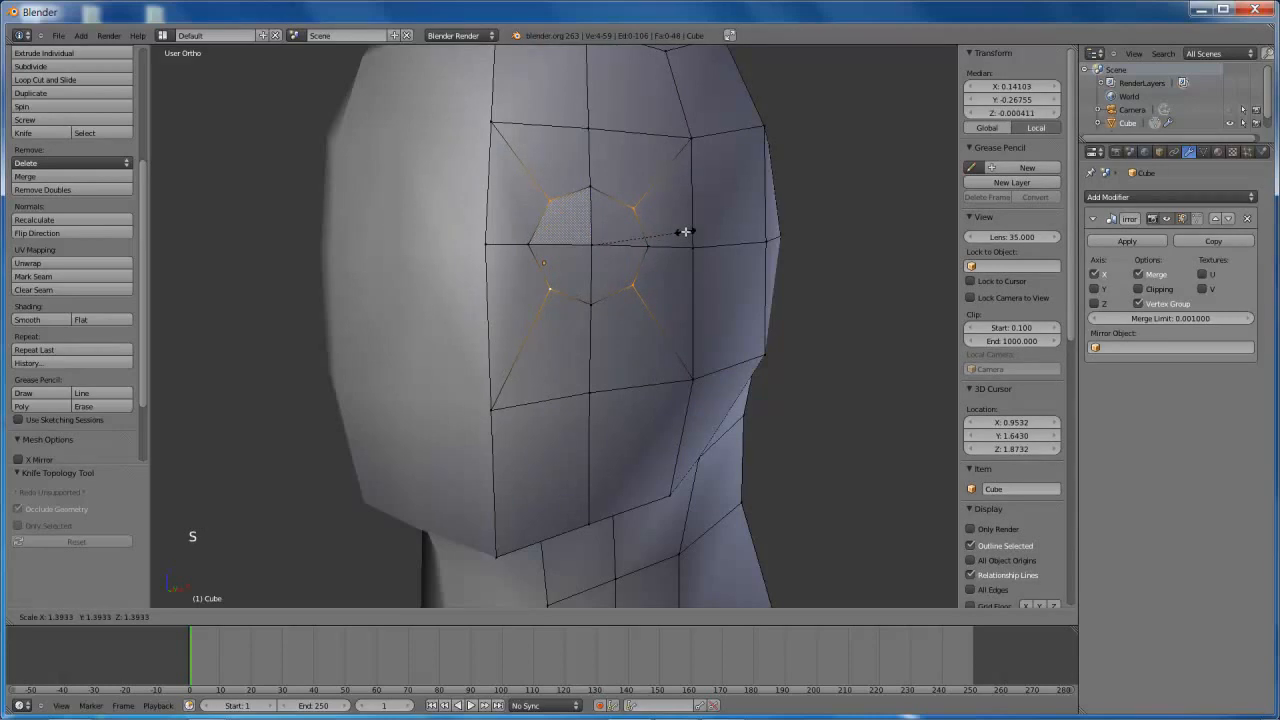
{"action": "left_click", "coordinate": [672, 238]}
{"action": "key", "text": "g"}
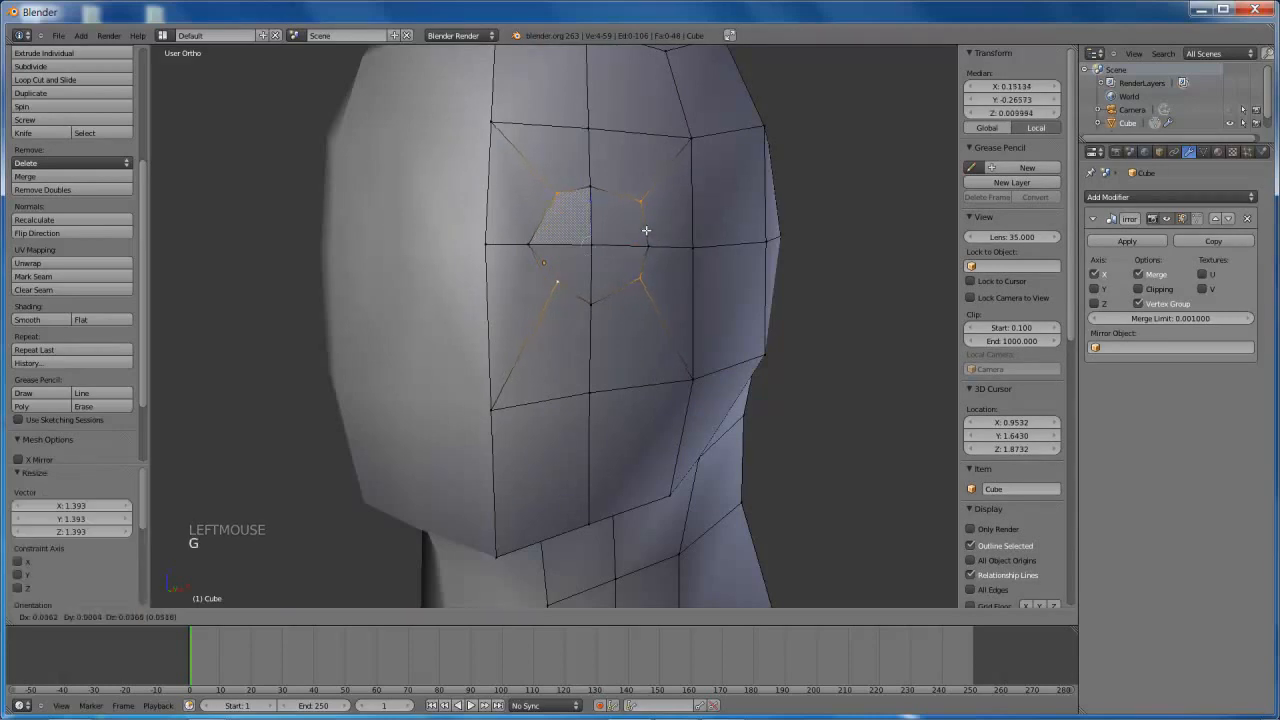
{"action": "right_click", "coordinate": [639, 232]}
In the front view, select the whole eye octagon and scale it vertically along Z to about 0.75
{"action": "key", "text": "KP_1"}
{"action": "key", "text": "KP_5"}
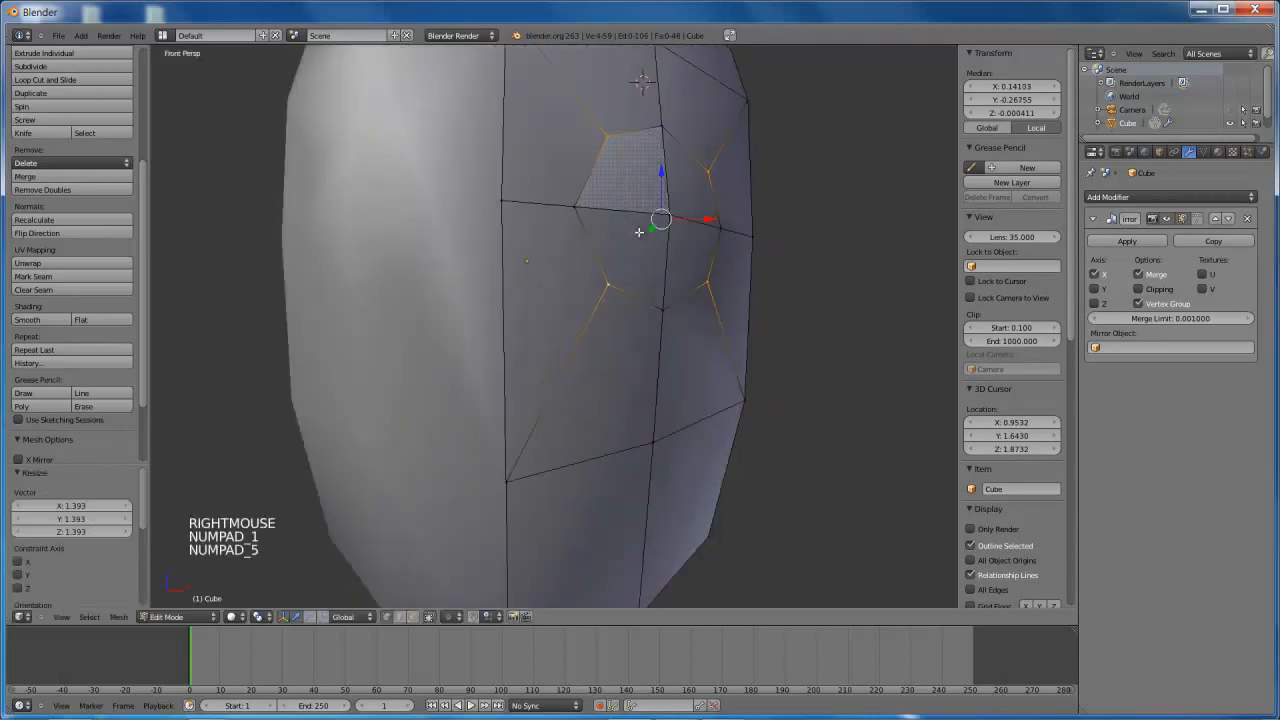
{"action": "key", "text": "KP_5"}
{"action": "middle_click_drag", "start_coordinate": [625, 201], "coordinate": [631, 216], "text": "shift"}
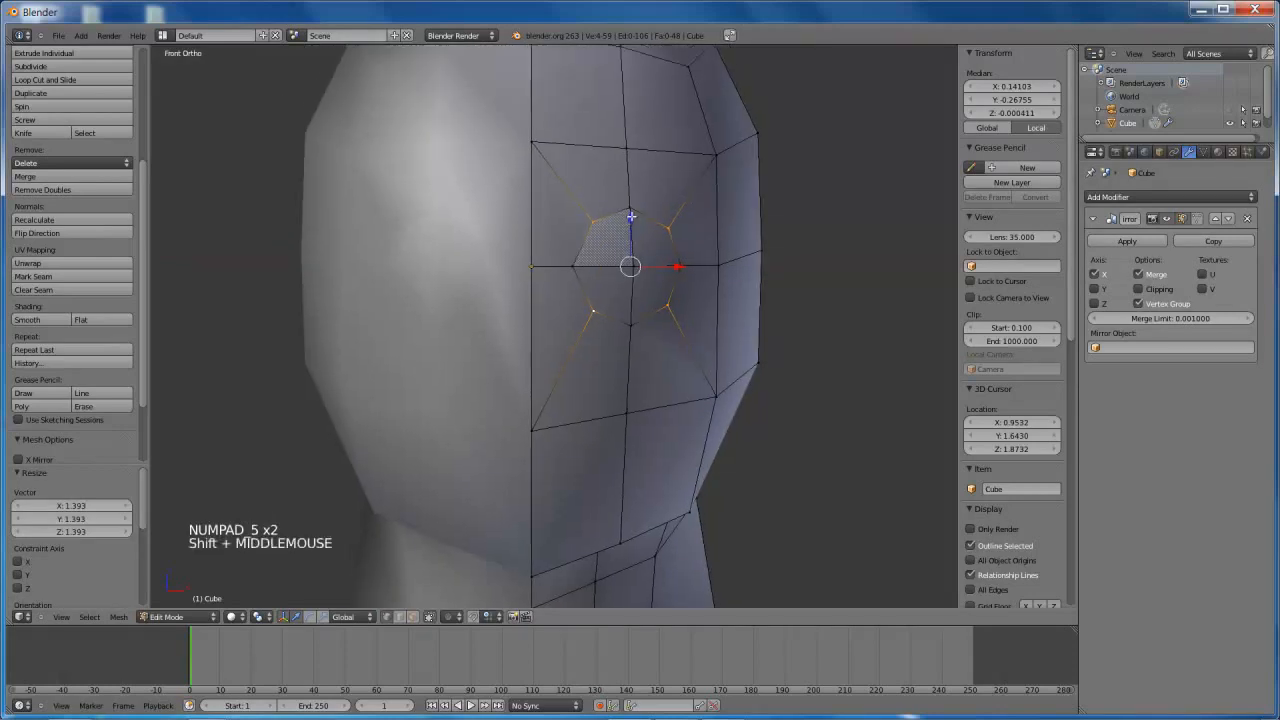
{"action": "right_click", "coordinate": [589, 263], "text": "shift"}
{"action": "right_click", "coordinate": [589, 263], "text": "shift"}
{"action": "right_click", "coordinate": [684, 262], "text": "shift"}
{"action": "right_click", "coordinate": [636, 294], "text": "shift"}
{"action": "right_click", "coordinate": [646, 252], "text": "shift"}
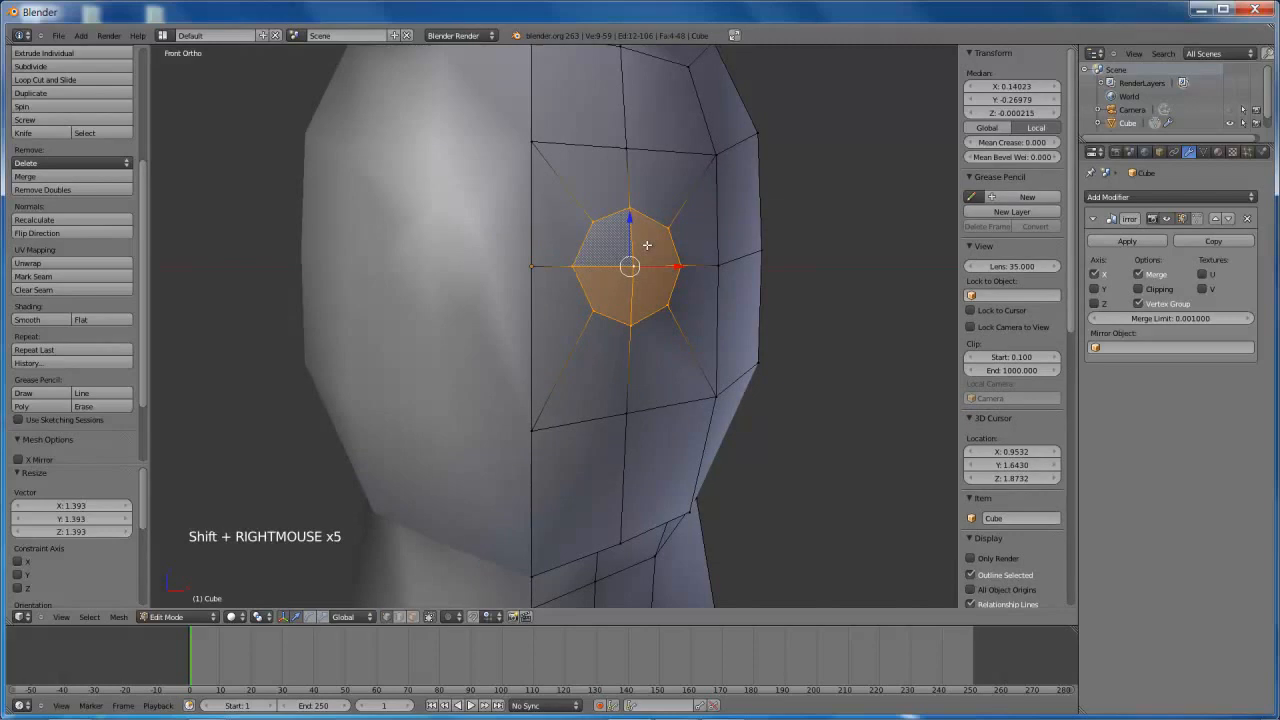
{"action": "key", "text": "s"}
{"action": "key", "text": "z"}
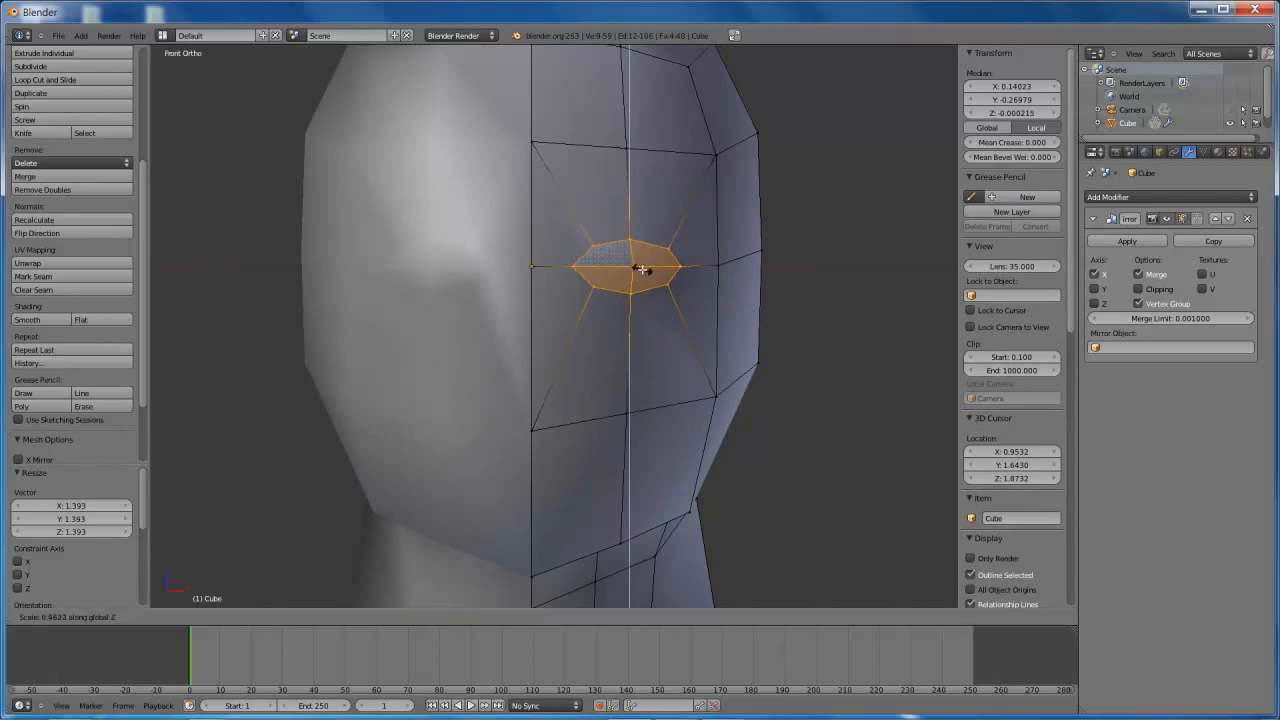
{"action": "left_click", "coordinate": [651, 271]}
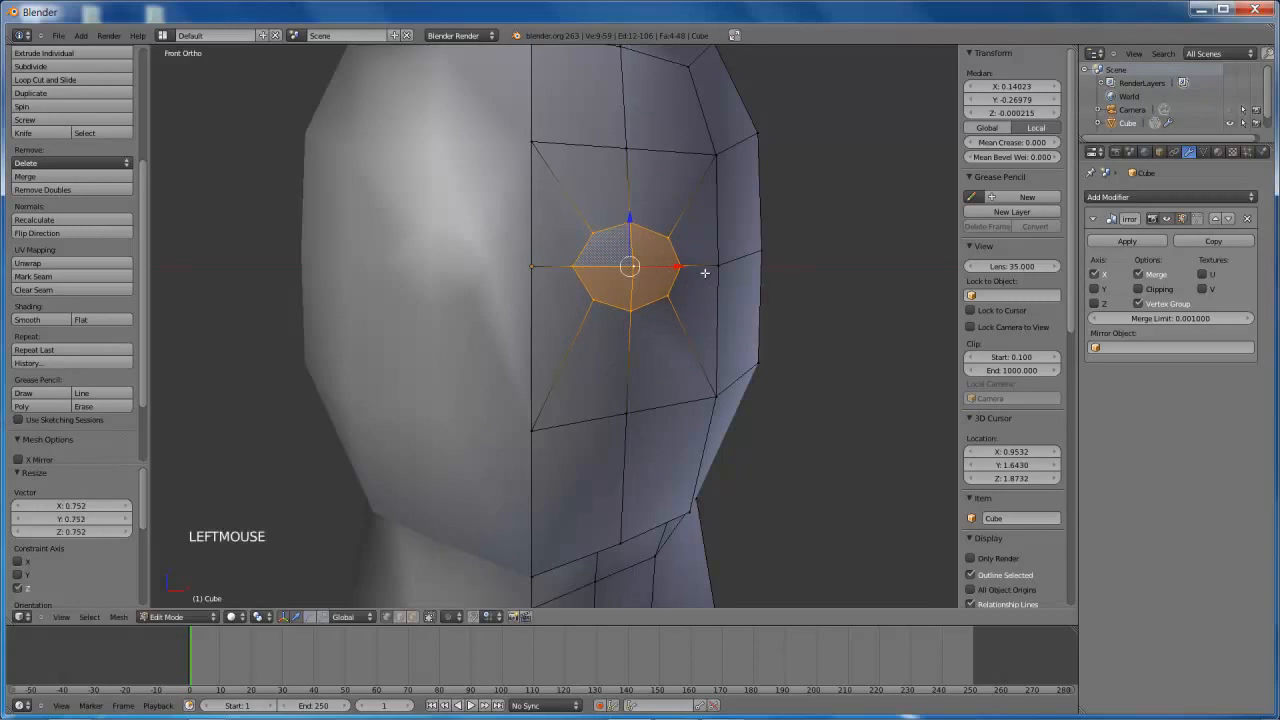
Shift the eye octagon slightly outward along X and nudge the forehead vertex above its outer side outward and down
{"action": "left_click_drag", "start_coordinate": [680, 265], "coordinate": [685, 266]}
{"action": "middle_click_drag", "start_coordinate": [687, 265], "coordinate": [735, 265], "text": "shift"}
{"action": "right_click", "coordinate": [689, 286]}
{"action": "right_click", "coordinate": [729, 274]}
{"action": "right_click", "coordinate": [682, 111]}
{"action": "right_click", "coordinate": [661, 136], "text": "shift"}
{"action": "left_click_drag", "start_coordinate": [679, 121], "coordinate": [682, 131]}
{"action": "middle_click_drag", "start_coordinate": [689, 283], "coordinate": [544, 335], "text": "shift"}
{"action": "right_click", "coordinate": [648, 300]}
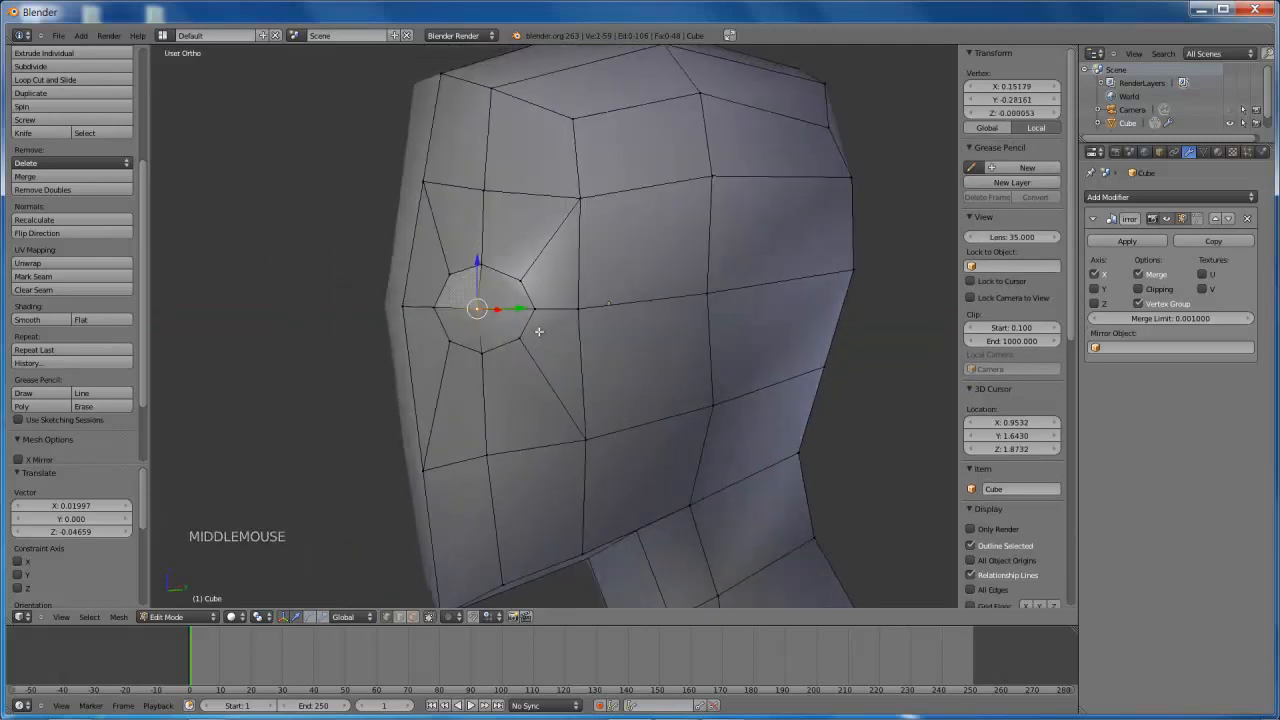
Select the four faces inside the eye octagon in face mode and delete them to open the eye hole
{"action": "key", "text": "ctrl+Tab"}
{"action": "left_click", "coordinate": [535, 358]}
{"action": "right_click", "coordinate": [513, 296]}
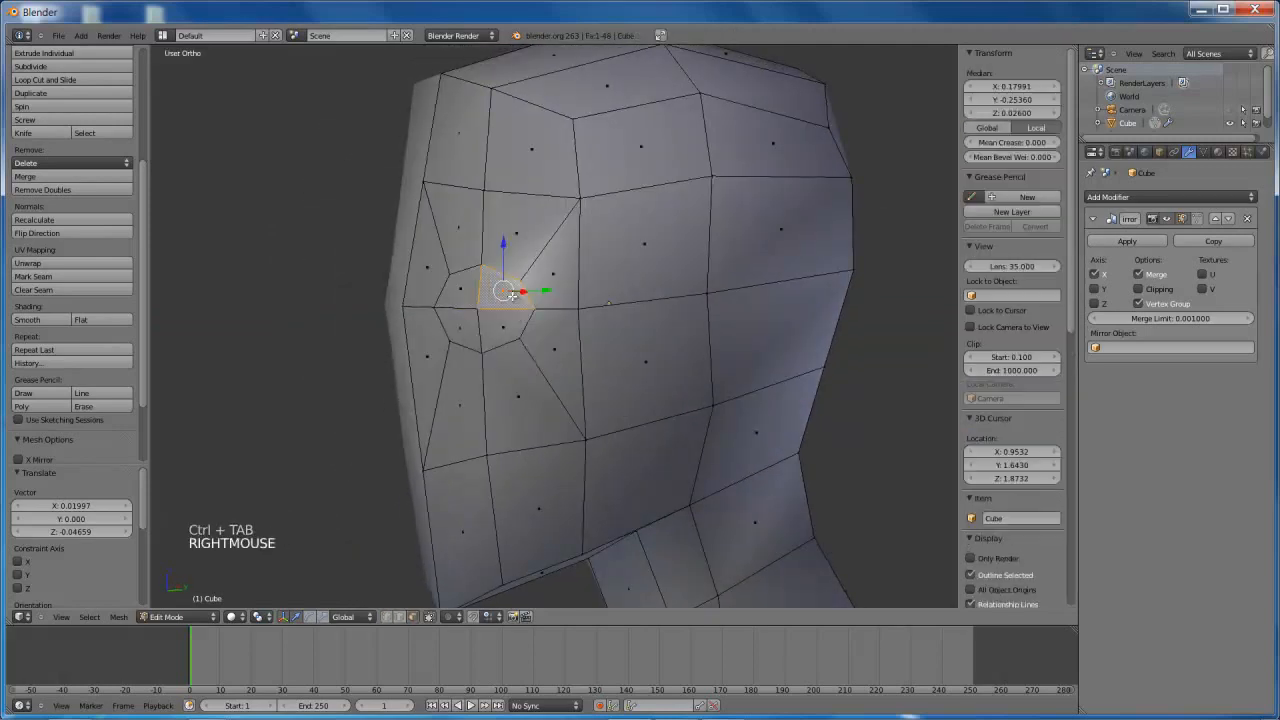
{"action": "right_click", "coordinate": [462, 293], "text": "shift"}
{"action": "right_click", "coordinate": [463, 322], "text": "shift"}
{"action": "right_click", "coordinate": [497, 325], "text": "shift"}
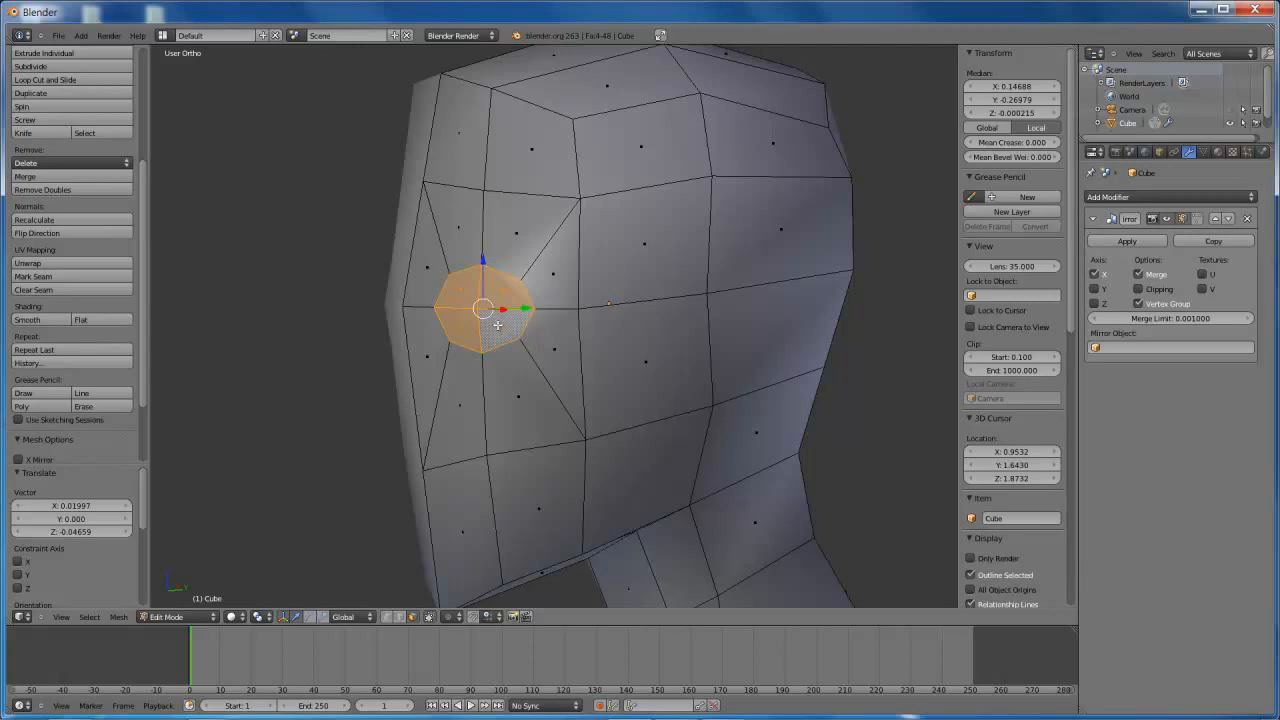
{"action": "key", "text": "Delete"}
{"action": "left_click", "coordinate": [490, 328]}
{"action": "middle_click_drag", "start_coordinate": [494, 323], "coordinate": [540, 264]}
In edge mode, select all eight border edges around the eye hole
{"action": "key", "text": "ctrl+Tab"}
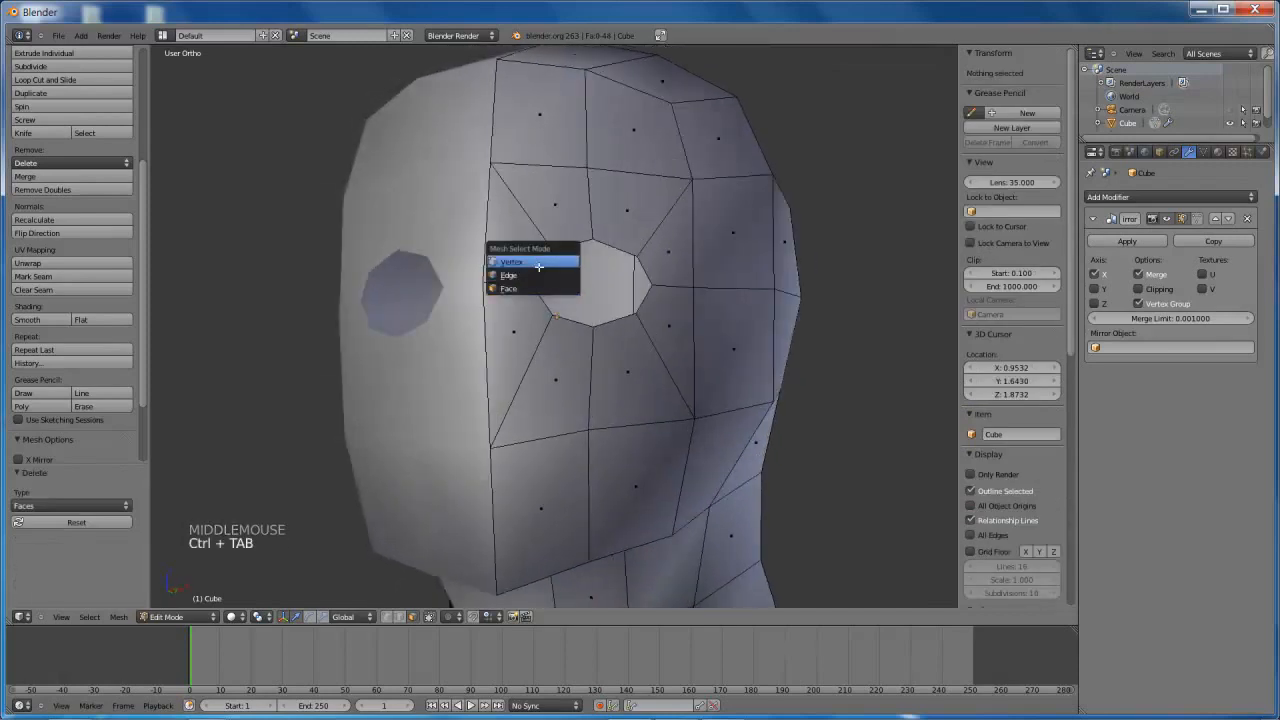
{"action": "left_click", "coordinate": [538, 262]}
{"action": "right_click", "coordinate": [538, 262]}
{"action": "right_click", "coordinate": [538, 262], "text": "shift"}
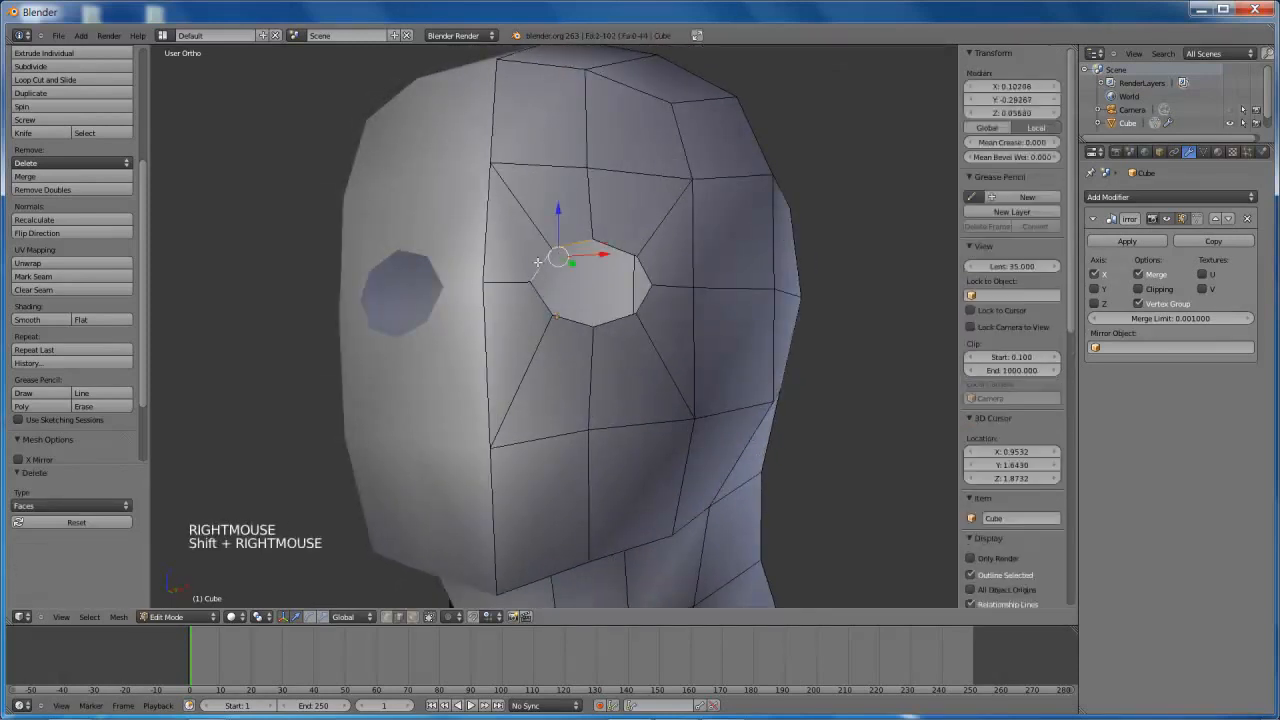
{"action": "right_click", "coordinate": [554, 305], "text": "shift"}
{"action": "right_click", "coordinate": [578, 316], "text": "shift"}
{"action": "right_click", "coordinate": [614, 318], "text": "shift"}
{"action": "right_click", "coordinate": [636, 298], "text": "shift"}
{"action": "right_click", "coordinate": [639, 269], "text": "shift"}
{"action": "right_click", "coordinate": [645, 291], "text": "shift"}
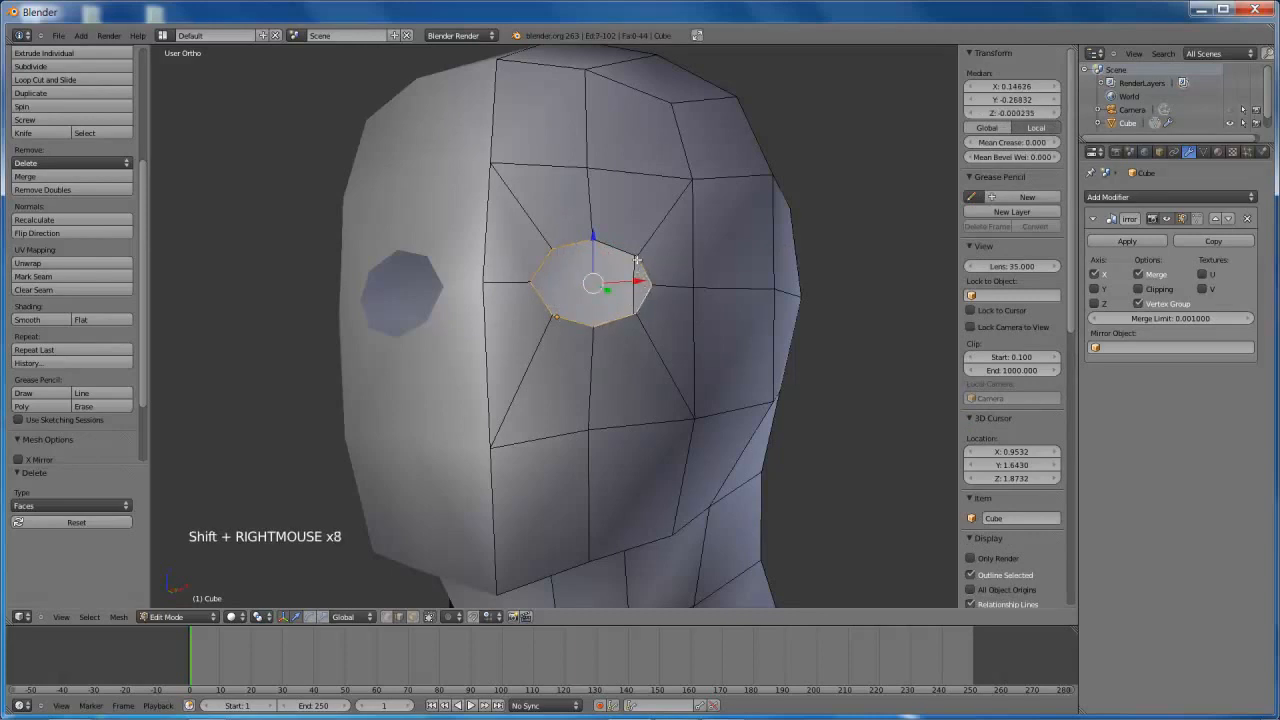
{"action": "middle_click_drag", "start_coordinate": [656, 306], "coordinate": [553, 345]}
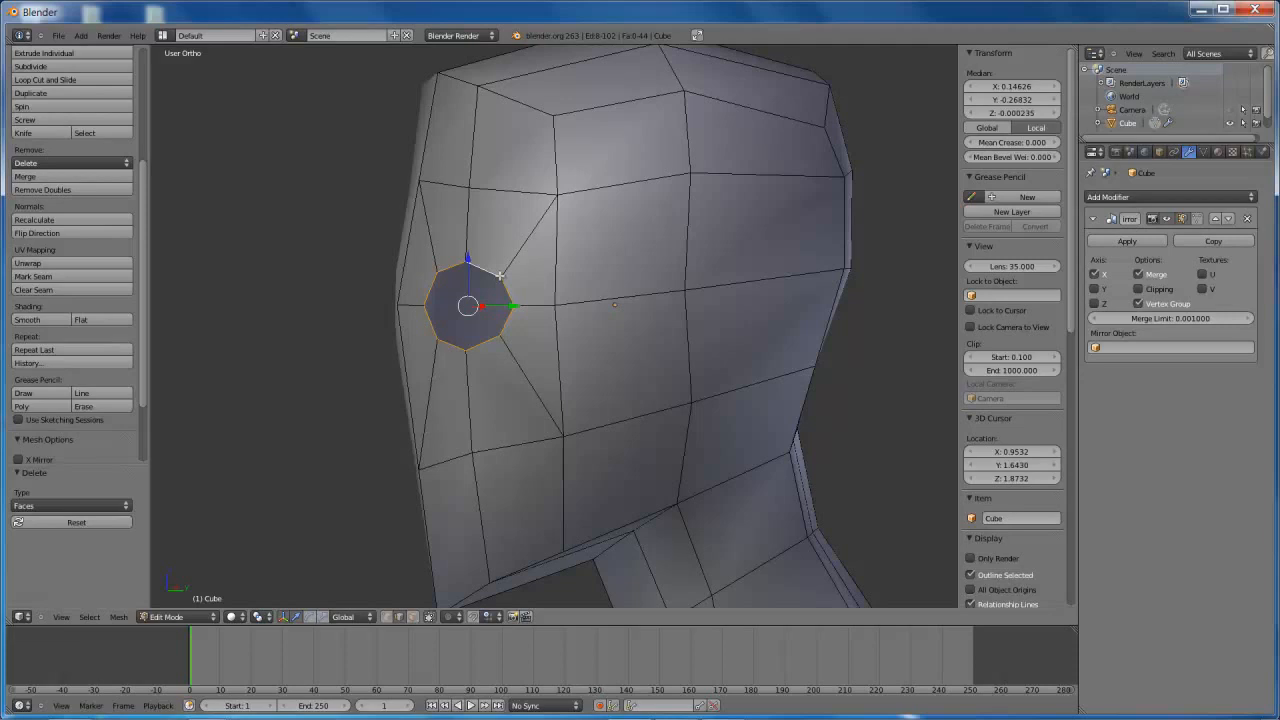
{"action": "middle_click_drag", "start_coordinate": [461, 270], "coordinate": [506, 336]}
{"action": "key", "text": "e"}
{"action": "key", "text": "e"}
{"action": "key", "text": "e"}
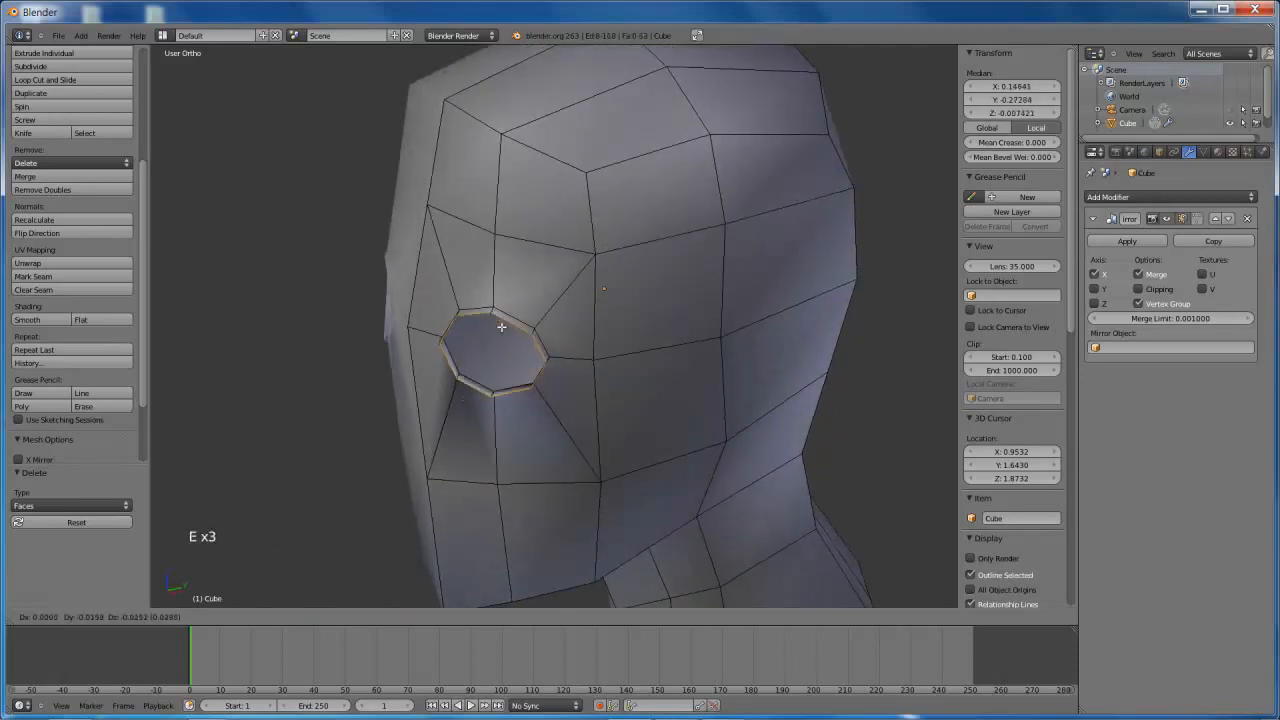
{"action": "right_click", "coordinate": [554, 334]}
{"action": "key", "text": "ctrl+z"}
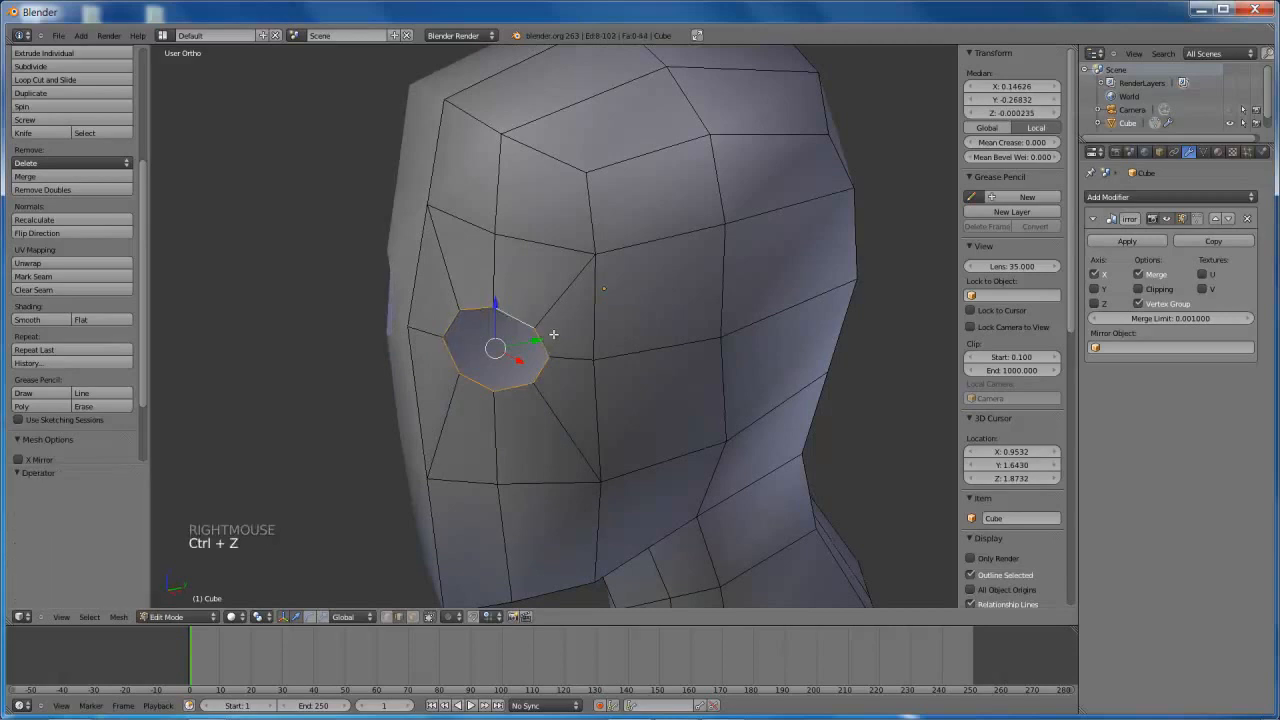
Enable the translate, rotate and scale manipulators together in the 3D view
{"action": "left_click", "coordinate": [311, 616]}
{"action": "left_click", "coordinate": [295, 617]}
{"action": "left_click", "coordinate": [308, 617]}
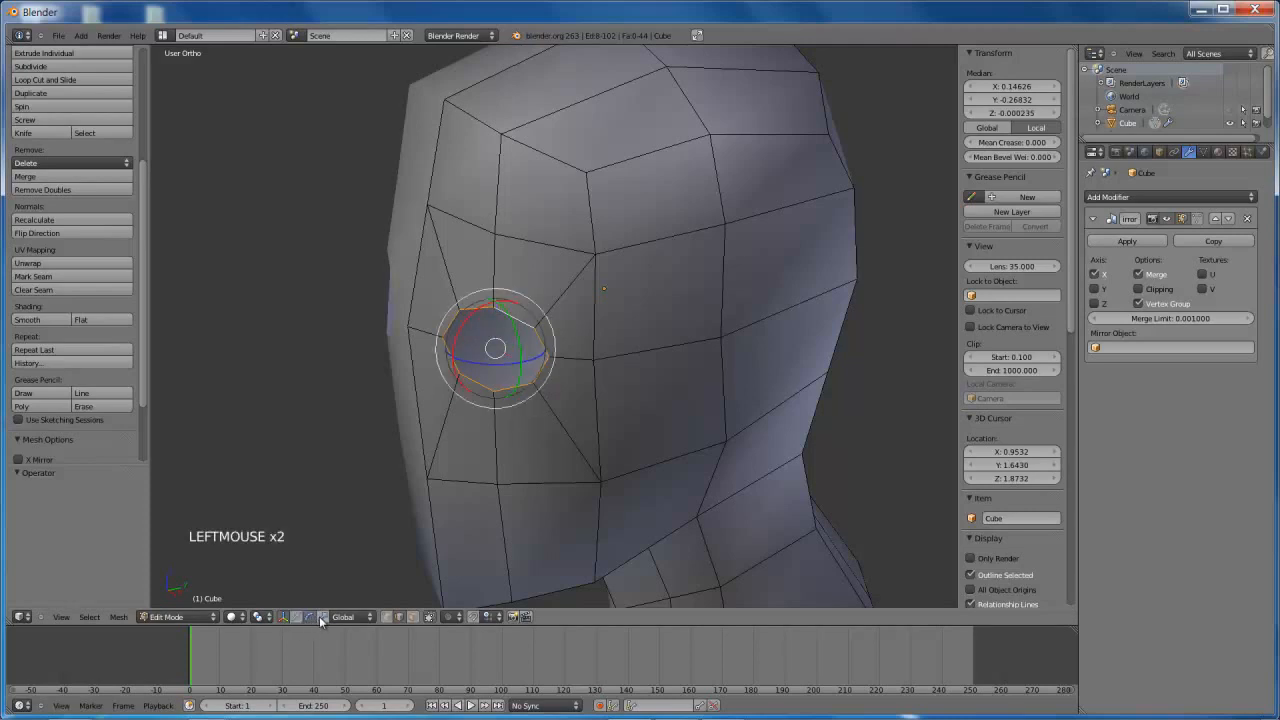
{"action": "left_click", "coordinate": [320, 618], "text": "shift"}
{"action": "left_click", "coordinate": [294, 618], "text": "shift"}
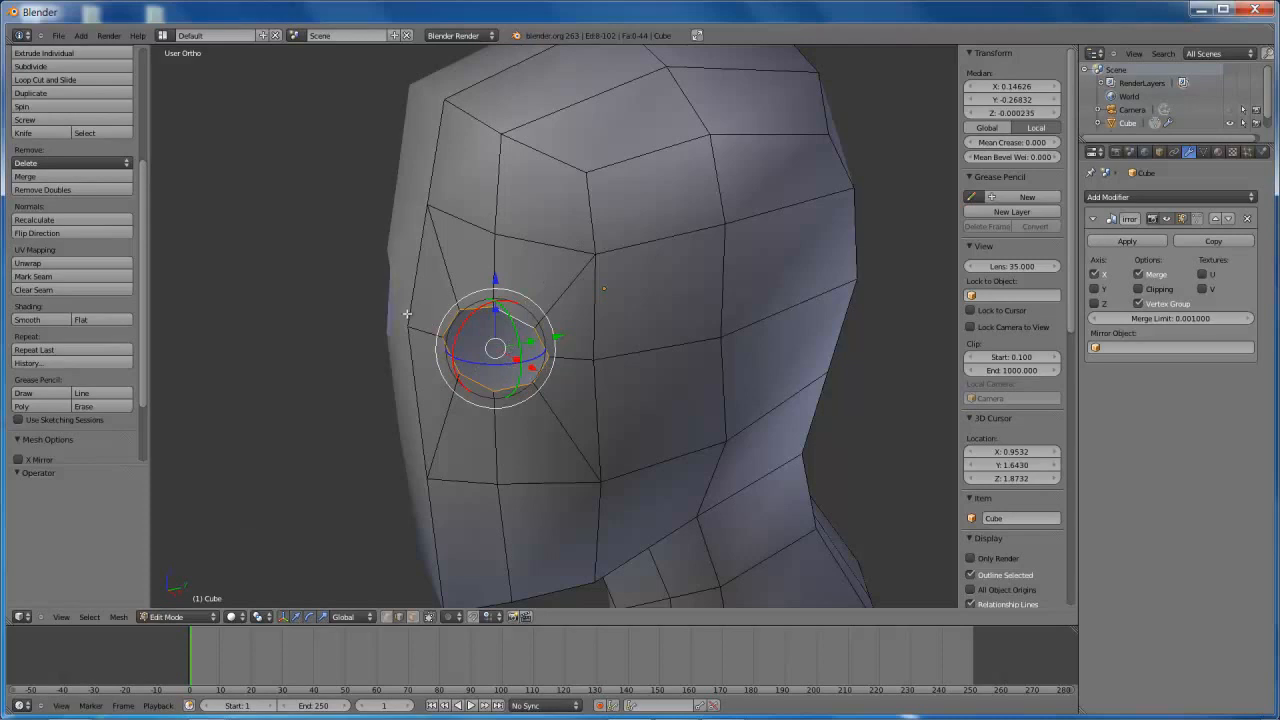
Move the eye hole's border back into the head by about 0.079 along Y
{"action": "middle_click_drag", "start_coordinate": [491, 314], "coordinate": [472, 344]}
{"action": "left_click_drag", "start_coordinate": [471, 345], "coordinate": [465, 345]}
{"action": "left_click_drag", "start_coordinate": [554, 328], "coordinate": [560, 329]}
{"action": "middle_click_drag", "start_coordinate": [560, 329], "coordinate": [599, 338]}
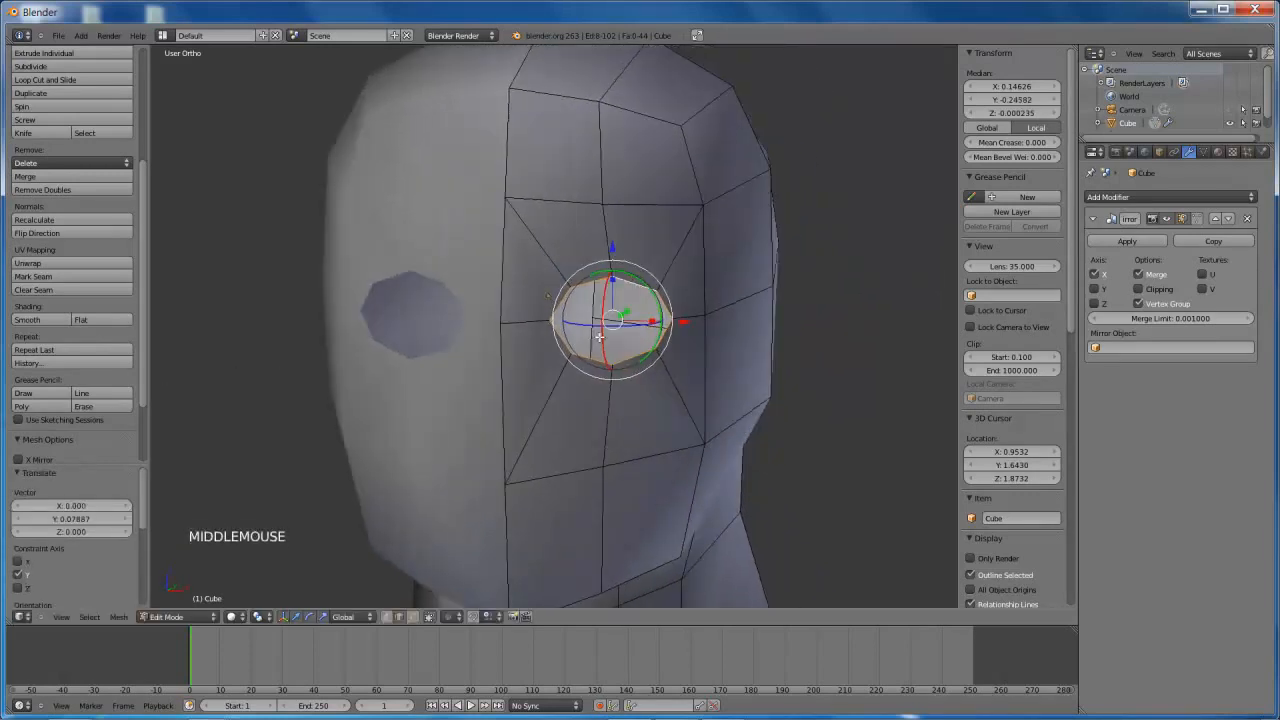
In the front view, move the eye hole's upper inner vertex slightly up and toward the nose
{"action": "key", "text": "KP_1"}
{"action": "key", "text": "KP_5"}
{"action": "key", "text": "KP_5"}
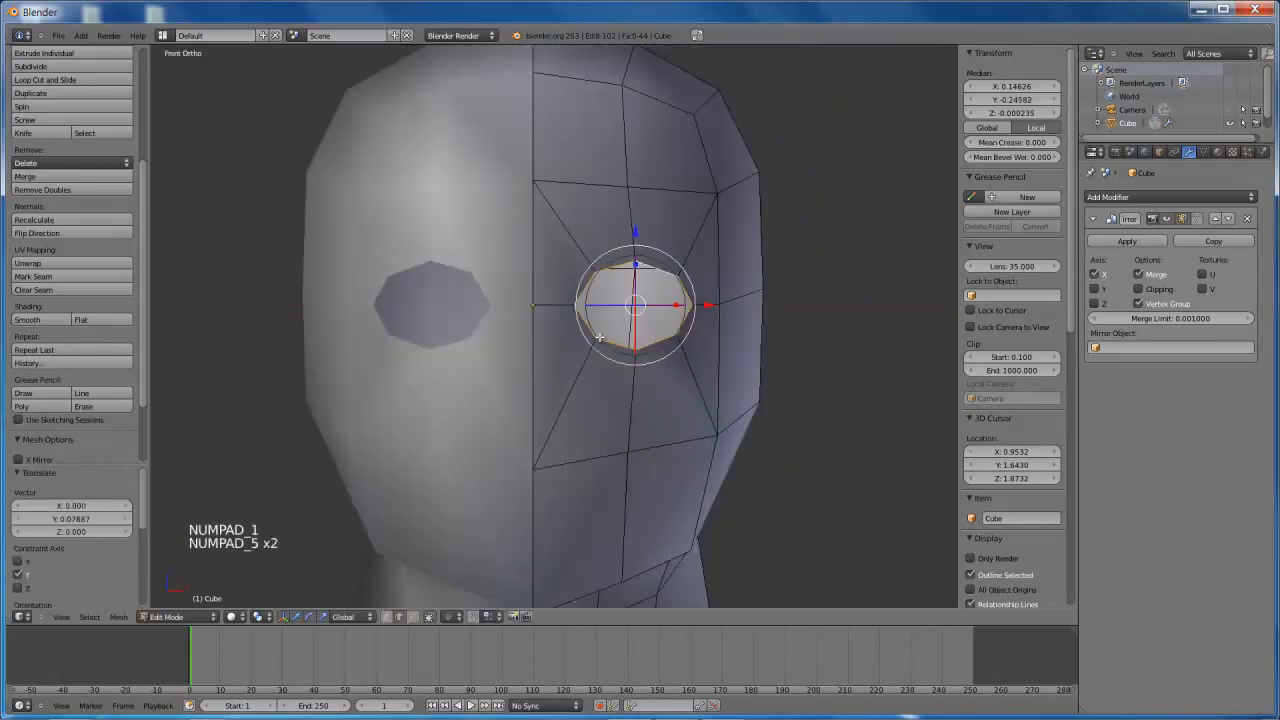
{"action": "mouse_move", "coordinate": [581, 320]}
{"action": "middle_mouse_down", "text": "shift"}
{"action": "mouse_move", "coordinate": [597, 340]}
{"action": "mouse_move", "coordinate": [575, 320]}
{"action": "middle_mouse_up", "text": "shift"}
{"action": "scroll", "coordinate": [597, 340], "scroll_direction": "up", "scroll_amount": 2}
{"action": "key", "text": "ctrl+Tab"}
{"action": "left_click", "coordinate": [573, 318]}
{"action": "right_click", "coordinate": [610, 324]}
{"action": "right_click", "coordinate": [661, 277]}
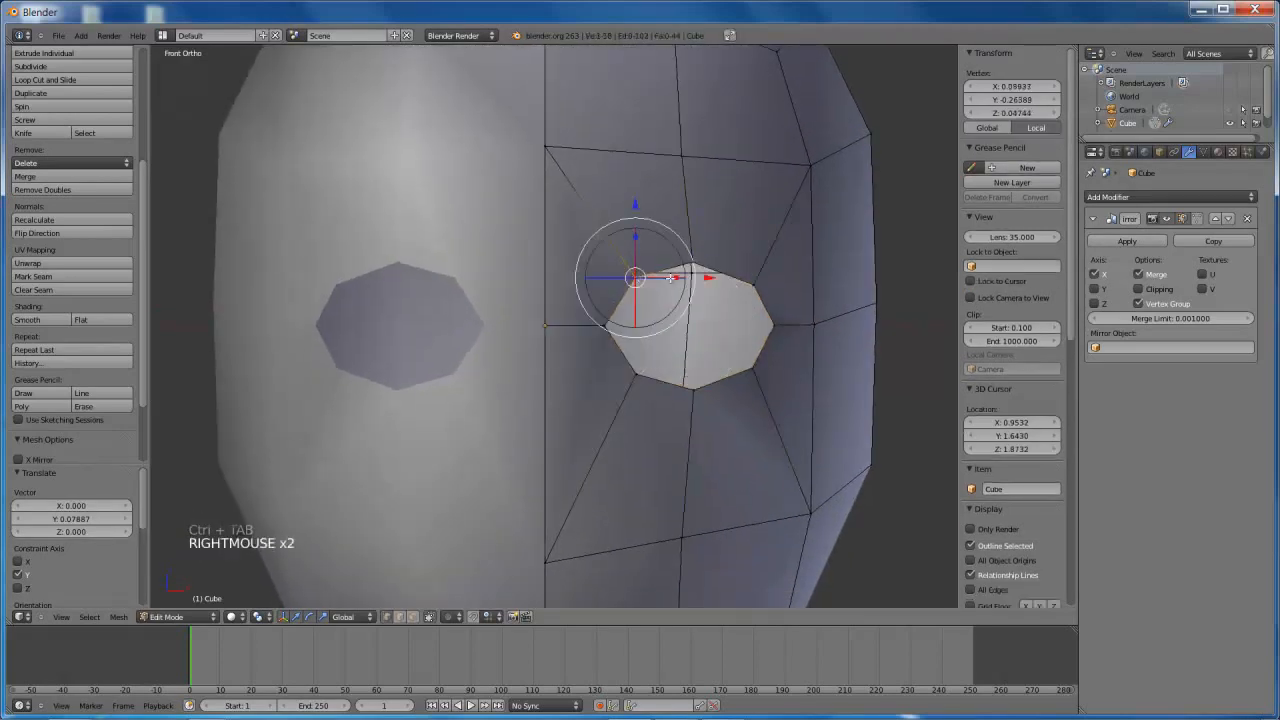
{"action": "key", "text": "g"}
{"action": "left_click", "coordinate": [655, 274]}
Raise the eye hole's top vertex slightly and move its upper outer vertex up and outward
{"action": "right_click", "coordinate": [703, 263]}
{"action": "key", "text": "g"}
{"action": "left_click", "coordinate": [706, 258]}
{"action": "right_click", "coordinate": [752, 283]}
{"action": "key", "text": "g"}
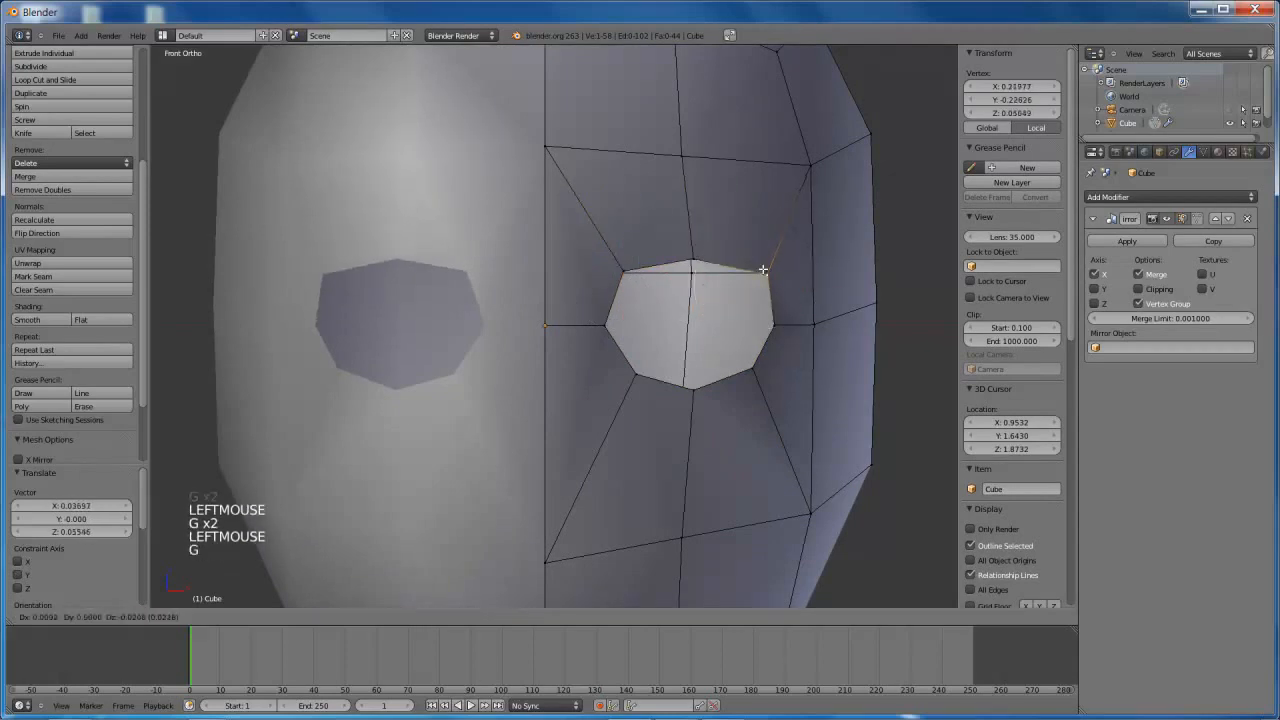
{"action": "left_click", "coordinate": [770, 293]}
Move the eye hole's outer corner and lower outer vertices slightly outward, and raise its bottom vertex
{"action": "right_click", "coordinate": [775, 322]}
{"action": "key", "text": "g"}
{"action": "left_click", "coordinate": [780, 326]}
{"action": "right_click", "coordinate": [753, 369]}
{"action": "key", "text": "g"}
{"action": "left_click", "coordinate": [757, 372]}
{"action": "right_click", "coordinate": [692, 388]}
{"action": "key", "text": "g"}
{"action": "left_click", "coordinate": [692, 379]}
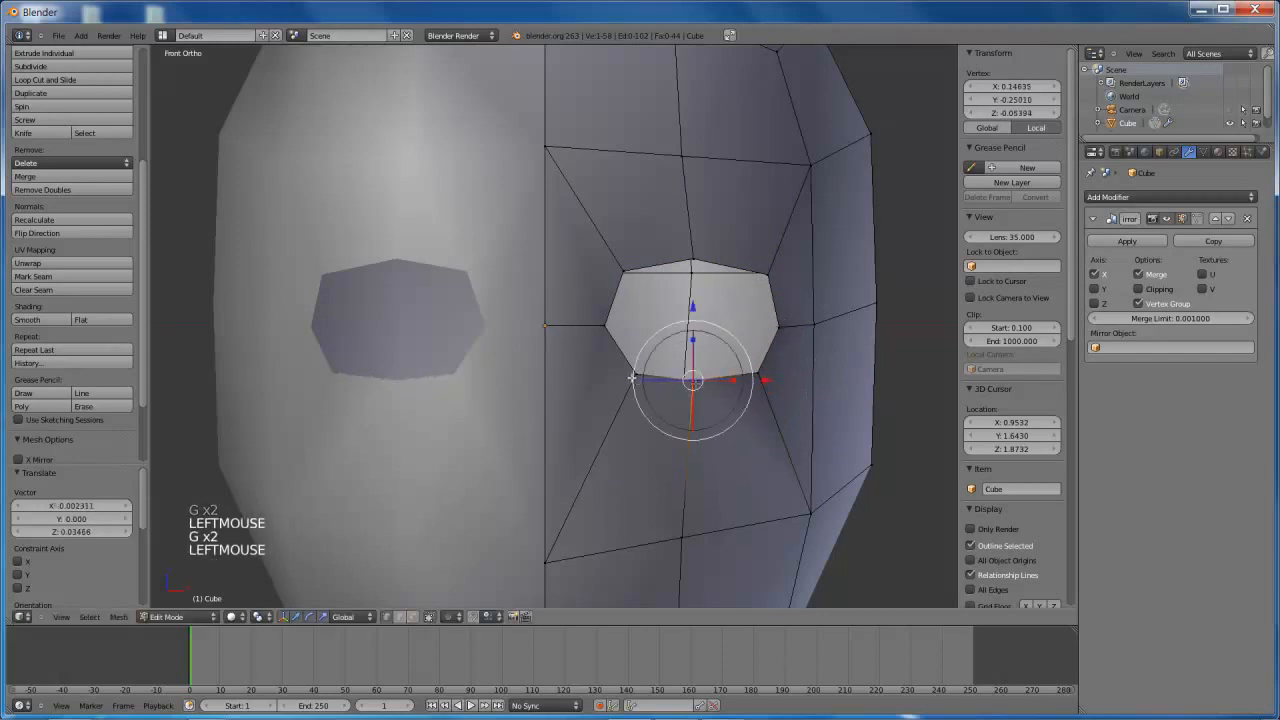
Raise the eye hole's lower inner and inner corner vertices, and raise the neighbouring centre-line vertex to match
{"action": "right_click", "coordinate": [636, 375]}
{"action": "key", "text": "g"}
{"action": "left_click", "coordinate": [632, 350]}
{"action": "right_click", "coordinate": [606, 326]}
{"action": "key", "text": "g"}
{"action": "left_click", "coordinate": [607, 315]}
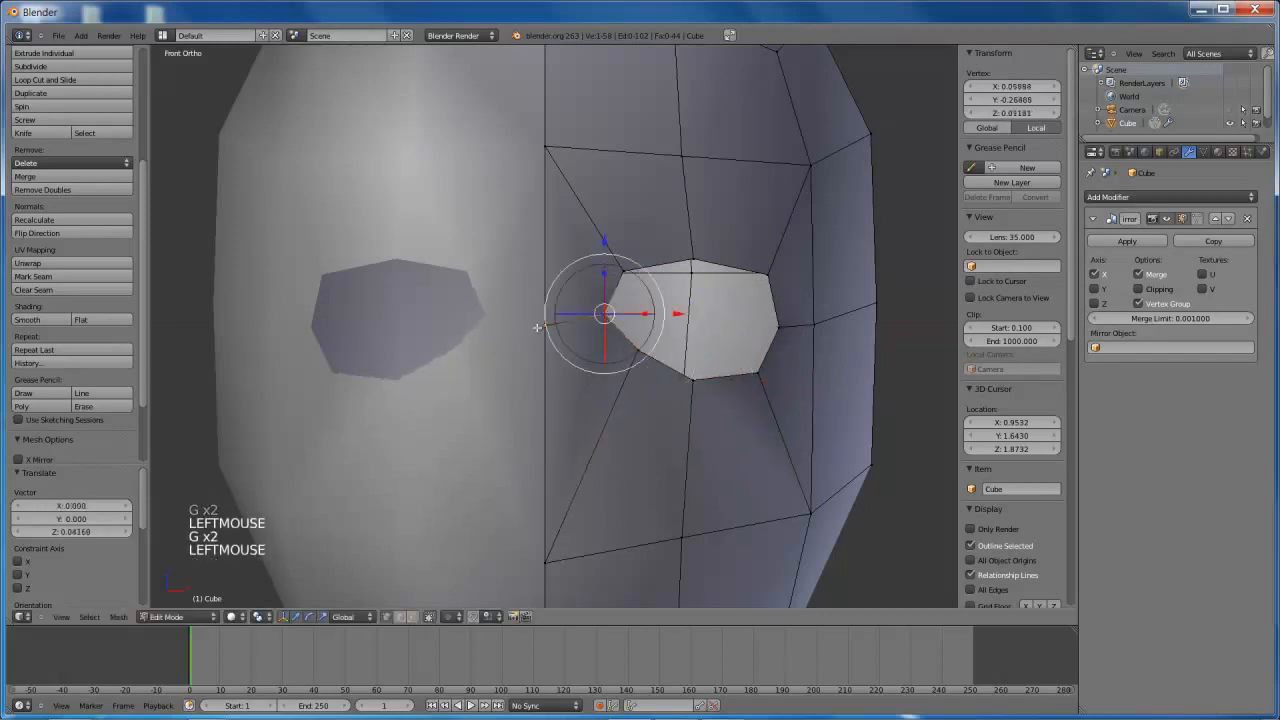
{"action": "right_click", "coordinate": [543, 326]}
{"action": "key", "text": "g"}
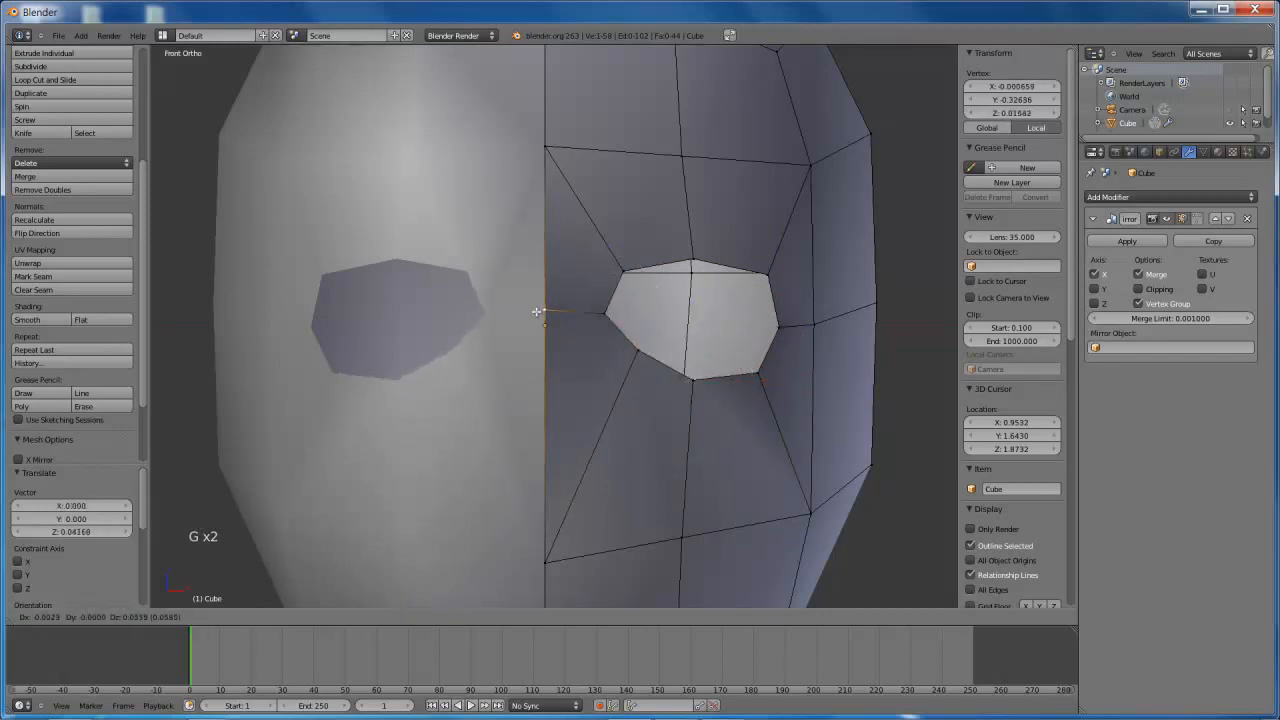
{"action": "left_click", "coordinate": [542, 310]}
Adjust the vertices framing the eye, lowering the eye-level outer vertex, the upper outer corner and the centre-line brow vertex
{"action": "right_click", "coordinate": [820, 315]}
{"action": "key", "text": "g"}
{"action": "key", "text": "g"}
{"action": "left_click", "coordinate": [822, 325]}
{"action": "right_click", "coordinate": [810, 170]}
{"action": "key", "text": "g"}
{"action": "key", "text": "g"}
{"action": "left_click", "coordinate": [808, 180]}
{"action": "right_click", "coordinate": [681, 157]}
{"action": "key", "text": "g"}
{"action": "key", "text": "g"}
{"action": "left_click", "coordinate": [547, 149]}
{"action": "key", "text": "g"}
{"action": "key", "text": "z"}
{"action": "left_click", "coordinate": [548, 158]}
Add a loop cut around the eye hole and slide it toward the hole's border
{"action": "key", "text": "ctrl+Tab"}
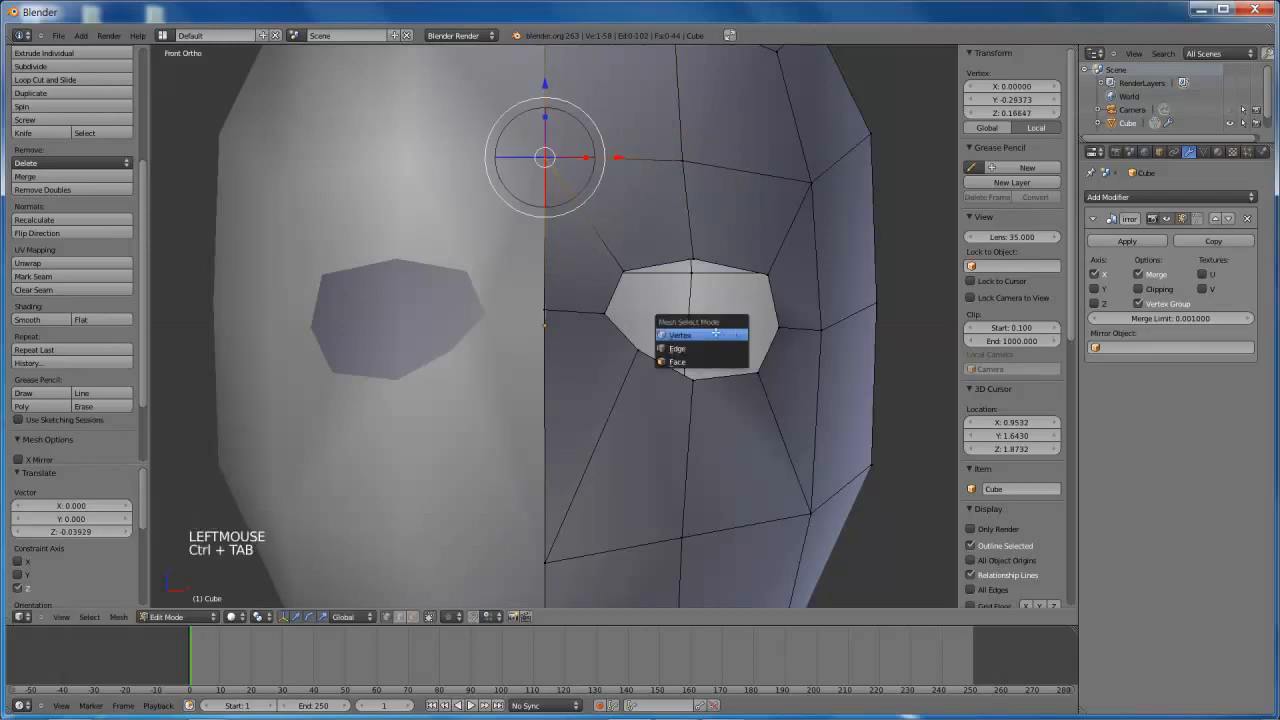
{"action": "right_click", "coordinate": [686, 205]}
{"action": "key", "text": "ctrl+r"}
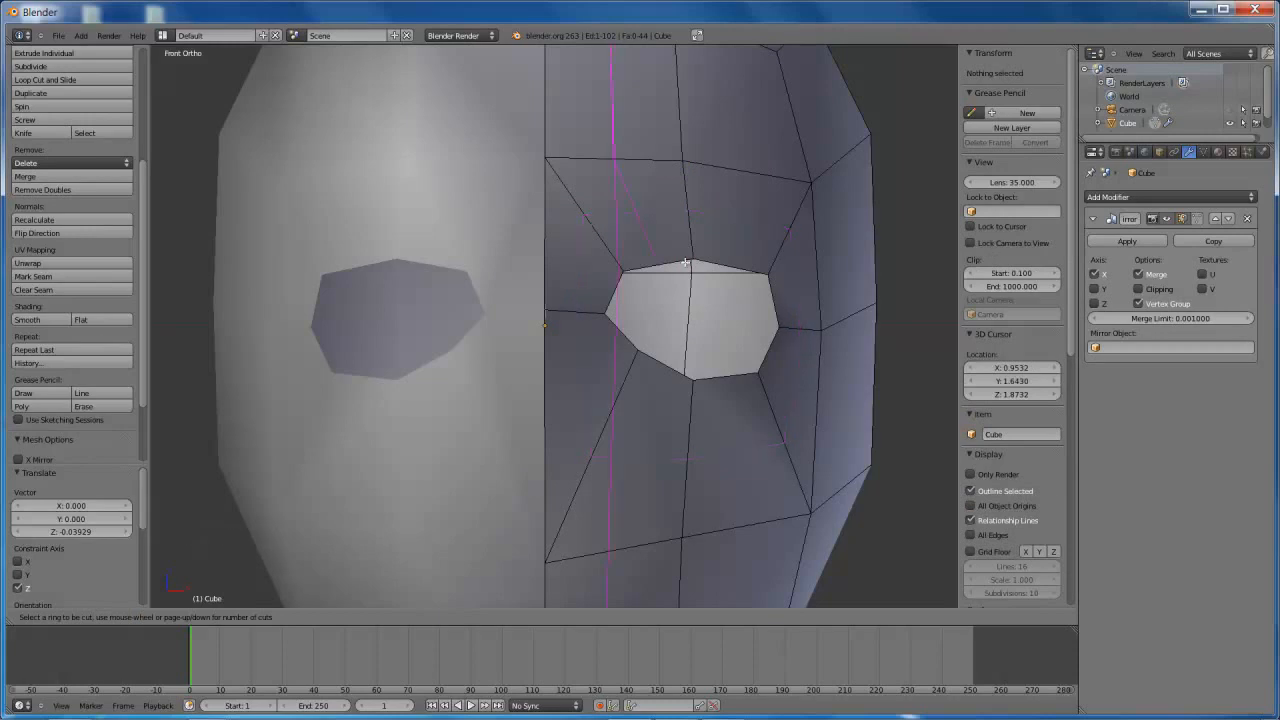
{"action": "left_click", "coordinate": [689, 224]}
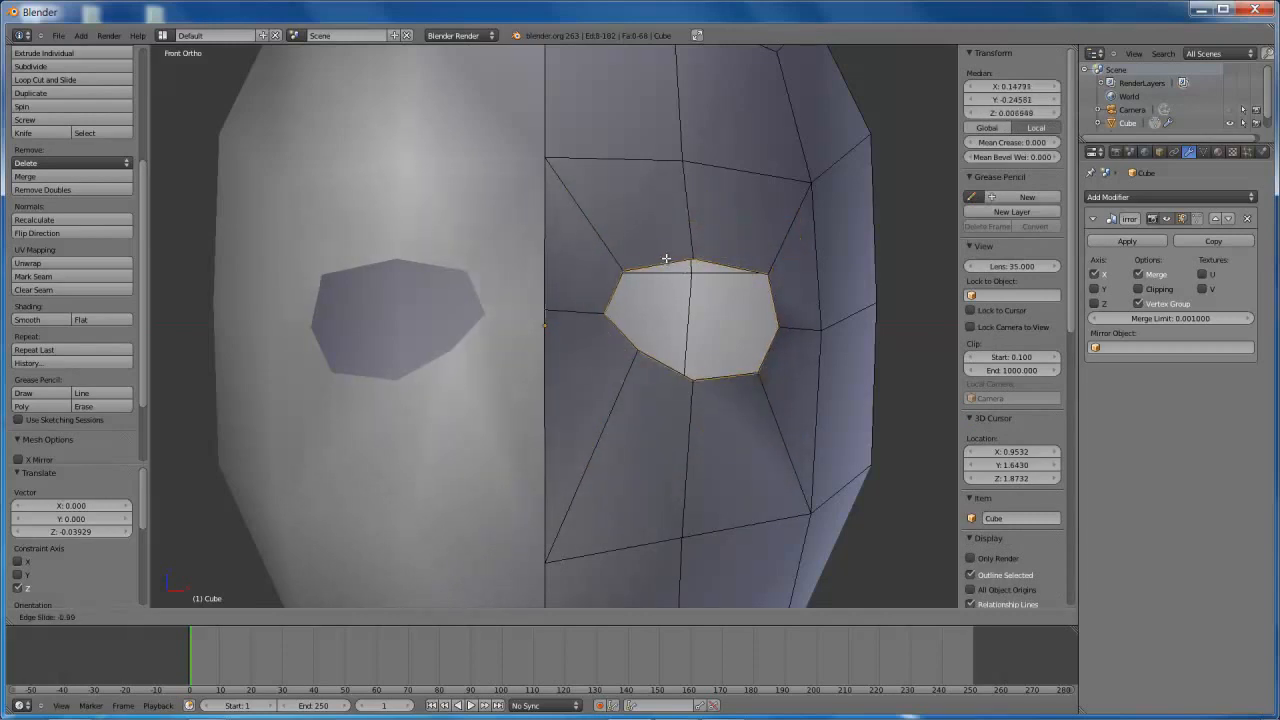
{"action": "left_click", "coordinate": [677, 259]}
In vertex mode, reposition the new loop's inner corner and upper vertices so they follow the eye hole's outline with even spacing
{"action": "key", "text": "ctrl+Tab"}
{"action": "left_click", "coordinate": [643, 249]}
{"action": "right_click", "coordinate": [598, 316]}
{"action": "right_click", "coordinate": [593, 312]}
{"action": "key", "text": "g"}
{"action": "key", "text": "g"}
{"action": "key", "text": "g"}
{"action": "left_click", "coordinate": [609, 243]}
{"action": "key", "text": "g"}
{"action": "key", "text": "g"}
{"action": "left_click", "coordinate": [681, 247]}
{"action": "key", "text": "g"}
{"action": "key", "text": "g"}
{"action": "left_click", "coordinate": [689, 224]}
{"action": "key", "text": "g"}
{"action": "key", "text": "g"}
{"action": "left_click", "coordinate": [789, 246]}
Move the eye-level vertex outside the new loop and the loop's own outer corner vertex slightly outward
{"action": "right_click", "coordinate": [819, 325]}
{"action": "key", "text": "g"}
{"action": "key", "text": "g"}
{"action": "left_click", "coordinate": [829, 328]}
{"action": "right_click", "coordinate": [792, 324]}
{"action": "key", "text": "g"}
{"action": "key", "text": "g"}
{"action": "left_click", "coordinate": [803, 324]}
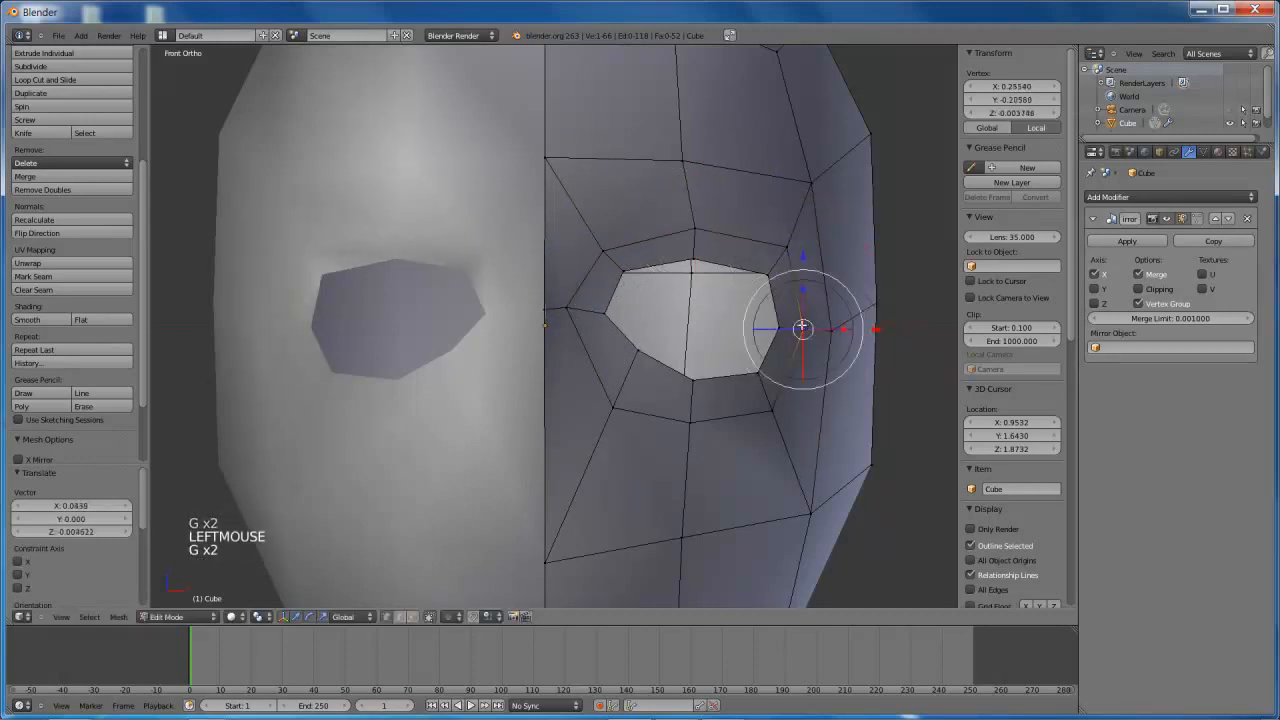
Nudge the loop's lower outer vertex slightly outward and raise its lower inner vertex toward the eye hole
{"action": "right_click", "coordinate": [772, 413]}
{"action": "key", "text": "g"}
{"action": "key", "text": "g"}
{"action": "left_click", "coordinate": [771, 414]}
{"action": "right_click", "coordinate": [612, 404]}
{"action": "key", "text": "g"}
{"action": "key", "text": "g"}
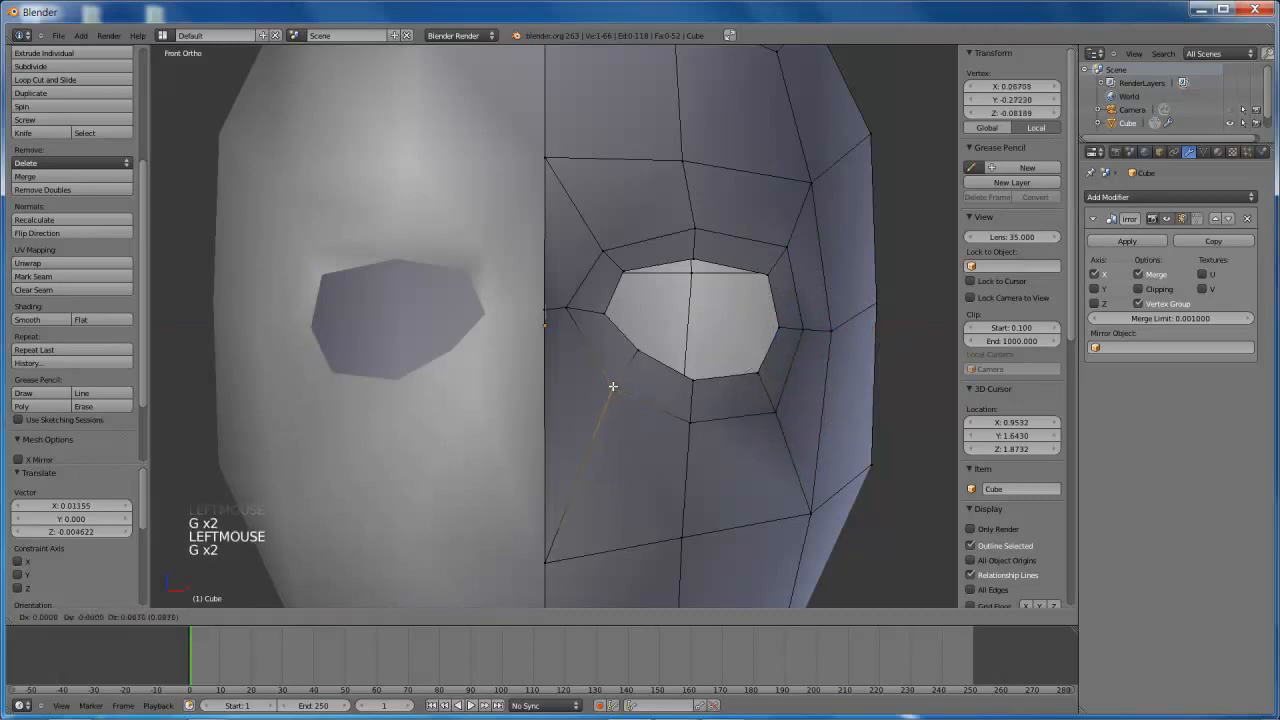
{"action": "left_click", "coordinate": [612, 373]}
In edge mode, scale the eye hole's border loop down slightly and move it a little up and toward the nose
{"action": "key", "text": "ctrl+Tab"}
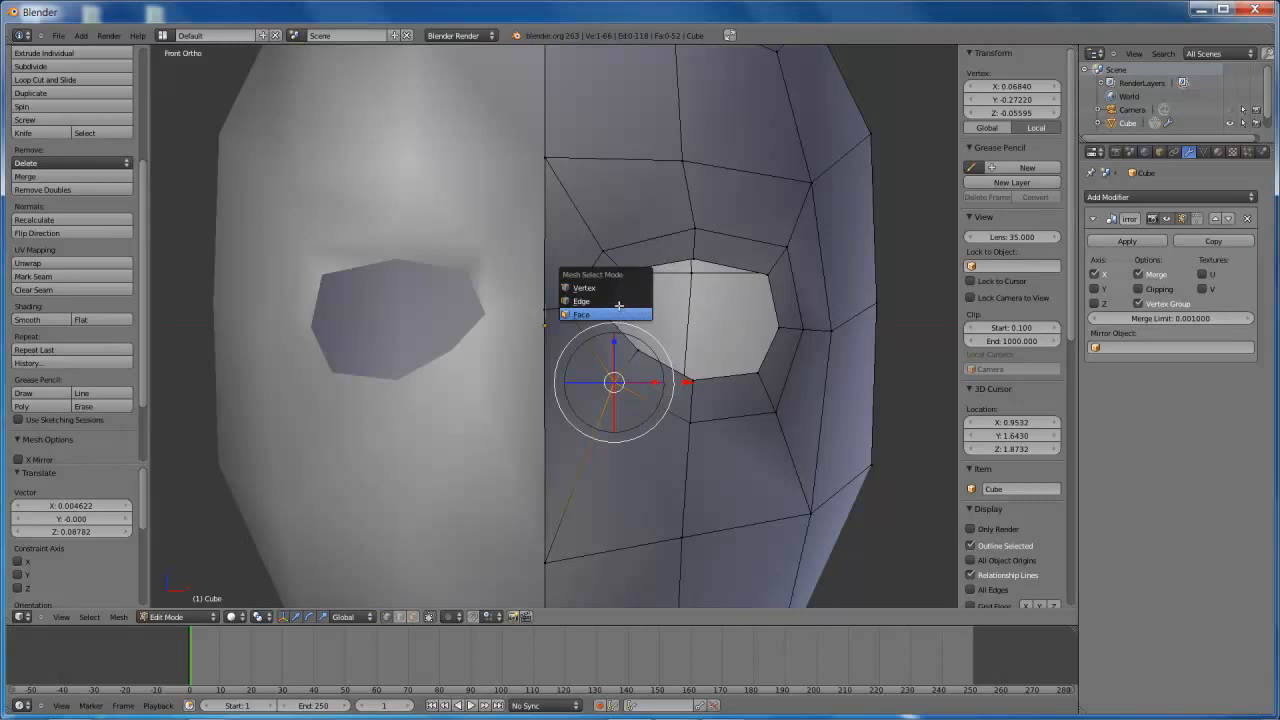
{"action": "left_click", "coordinate": [621, 312]}
{"action": "right_click", "coordinate": [645, 265]}
{"action": "right_click", "coordinate": [645, 265], "text": "alt"}
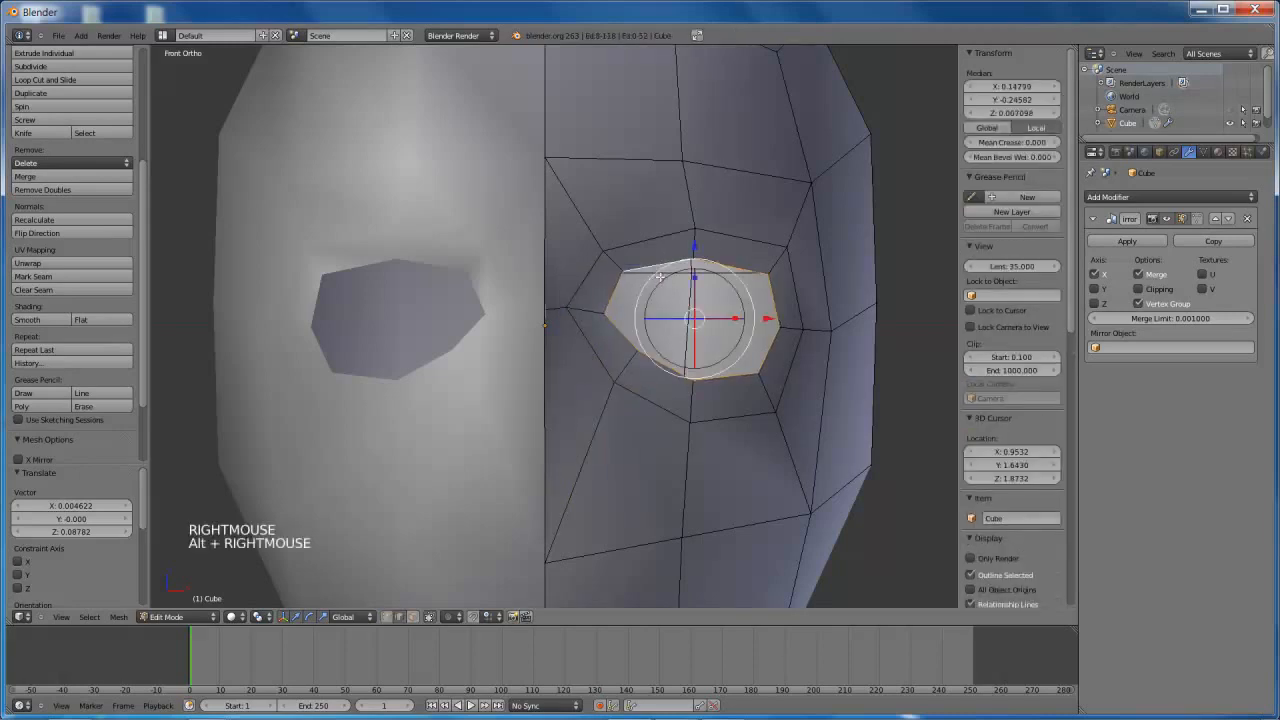
{"action": "key", "text": "s"}
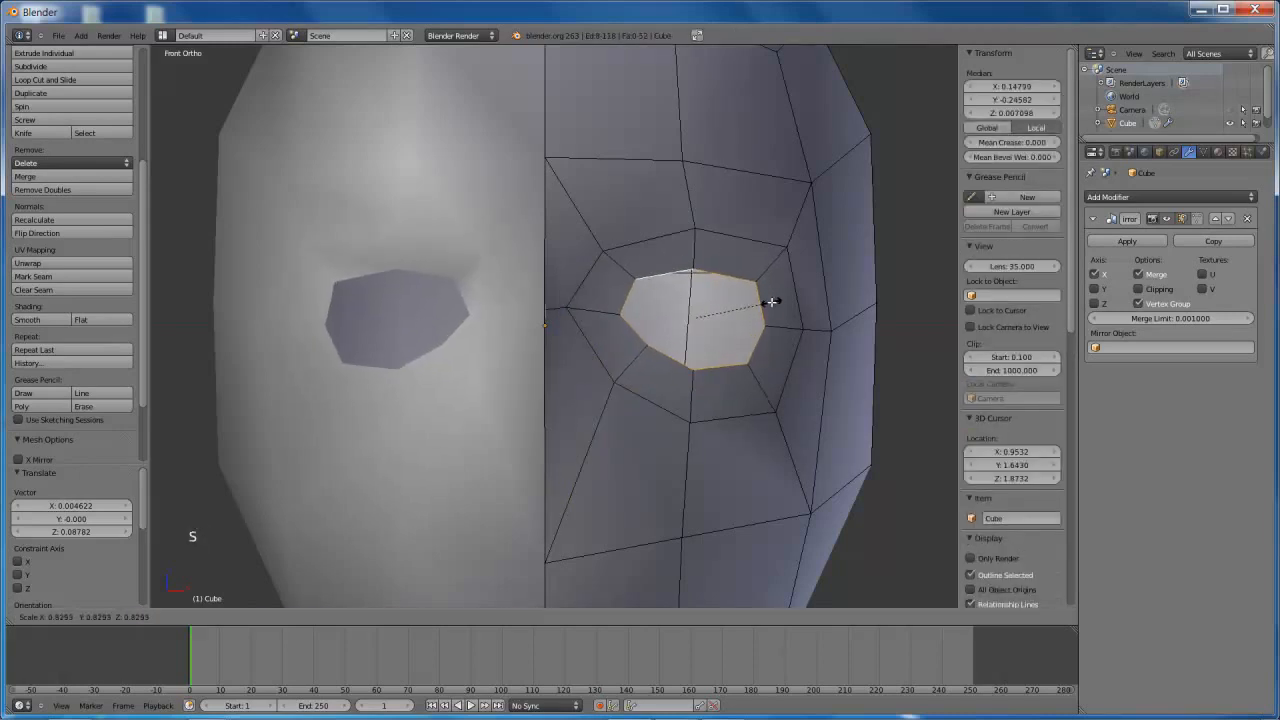
{"action": "left_click", "coordinate": [770, 302]}
{"action": "key", "text": "g"}
{"action": "left_click", "coordinate": [761, 291]}
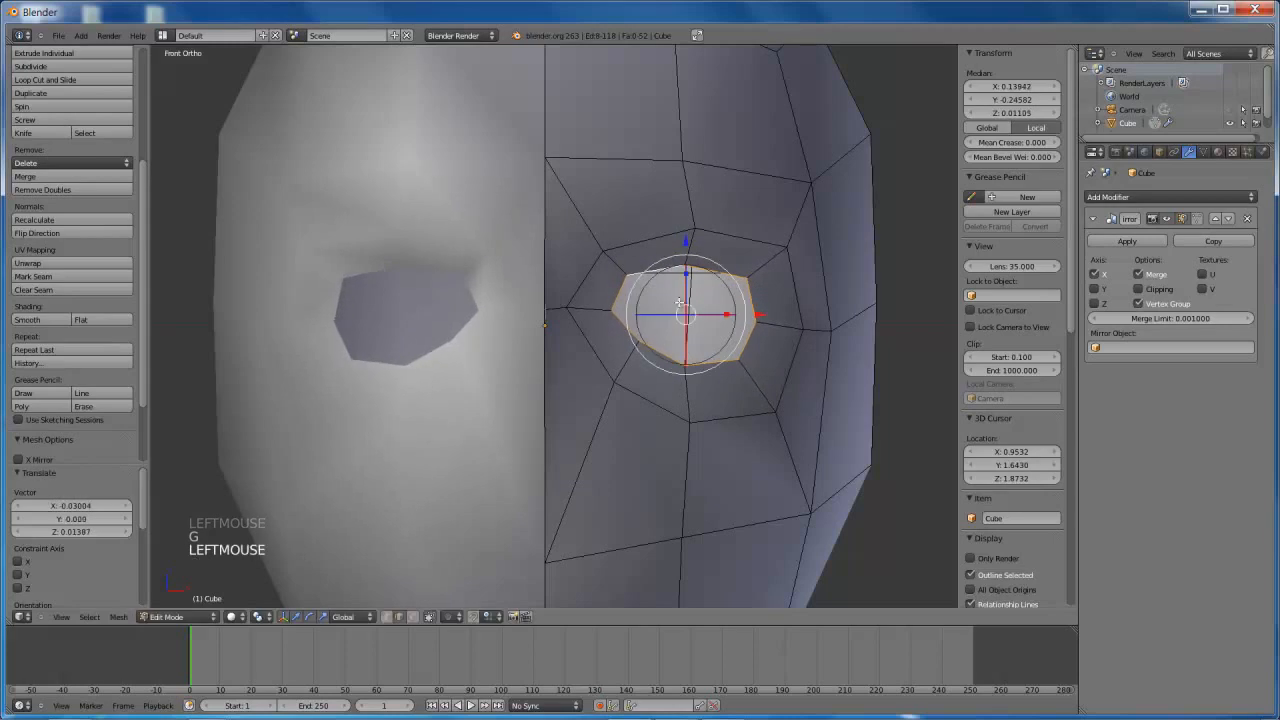
In vertex mode, move the surrounding loop's inner corner vertex along X toward the eye hole
{"action": "key", "text": "ctrl+Tab"}
{"action": "left_click", "coordinate": [630, 288]}
{"action": "right_click", "coordinate": [577, 309]}
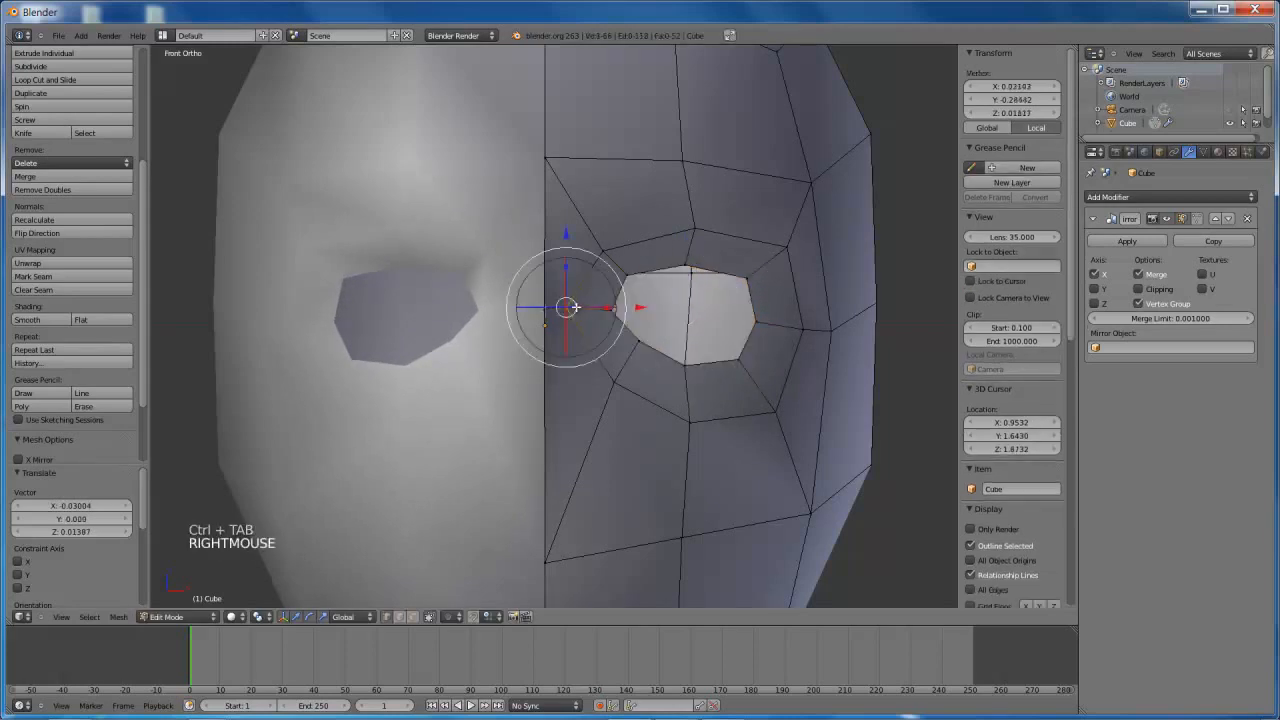
{"action": "key", "text": "g"}
{"action": "key", "text": "x"}
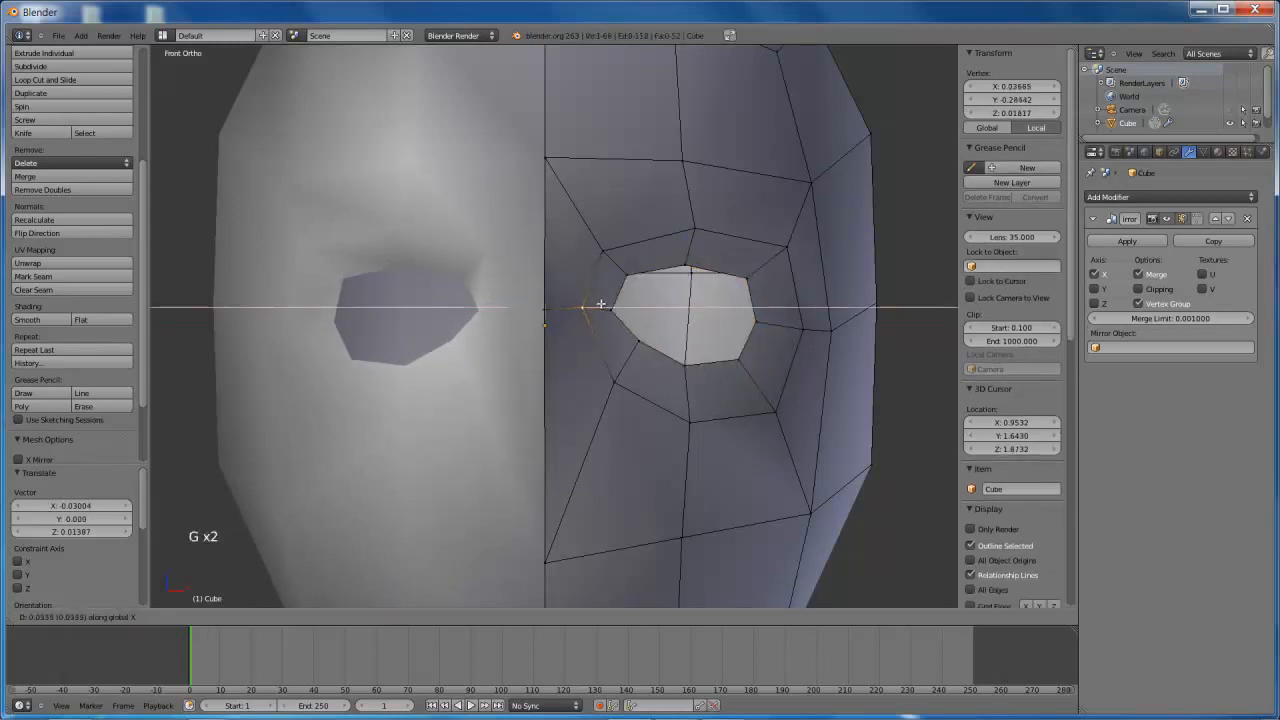
{"action": "left_click", "coordinate": [600, 303]}
Select the three vertical front edges of the lower face and knife a horizontal cut across them
{"action": "middle_click_drag", "start_coordinate": [681, 328], "coordinate": [684, 313], "text": "shift"}
{"action": "scroll", "coordinate": [684, 314], "scroll_direction": "down", "scroll_amount": 5}
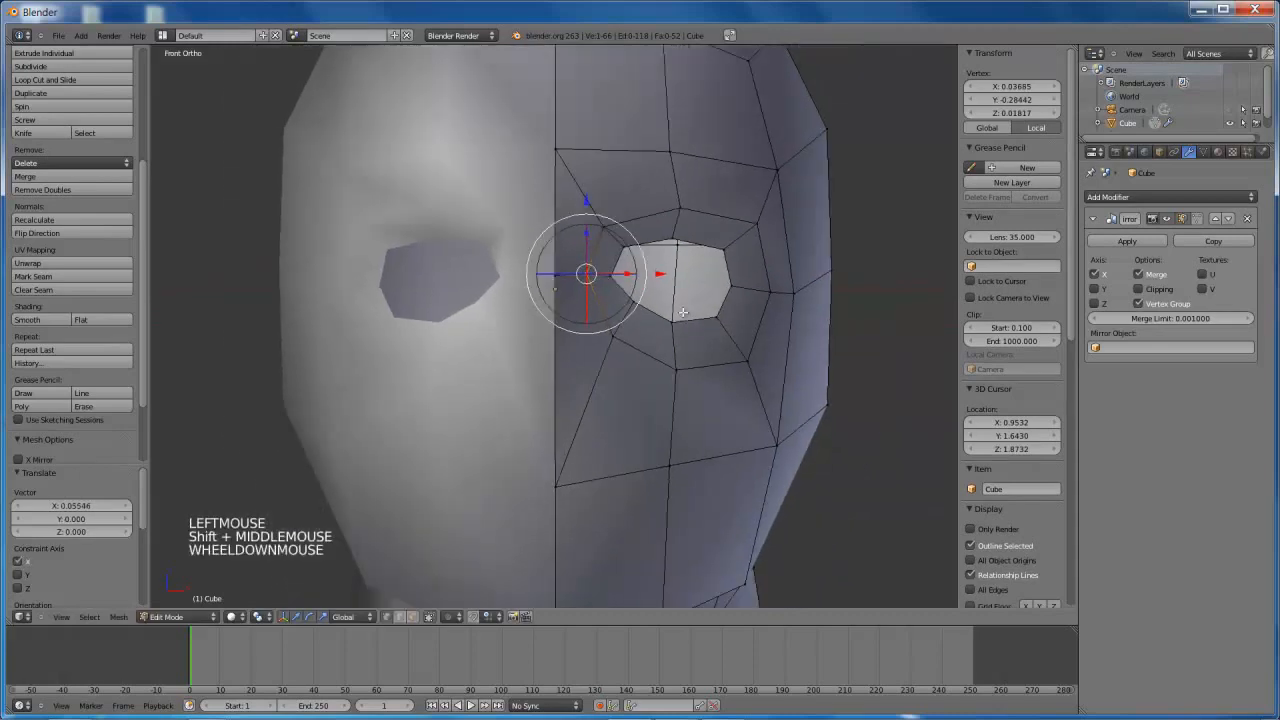
{"action": "scroll", "coordinate": [684, 316], "scroll_direction": "up", "scroll_amount": 1}
{"action": "scroll", "coordinate": [684, 316], "scroll_direction": "up", "scroll_amount": 2}
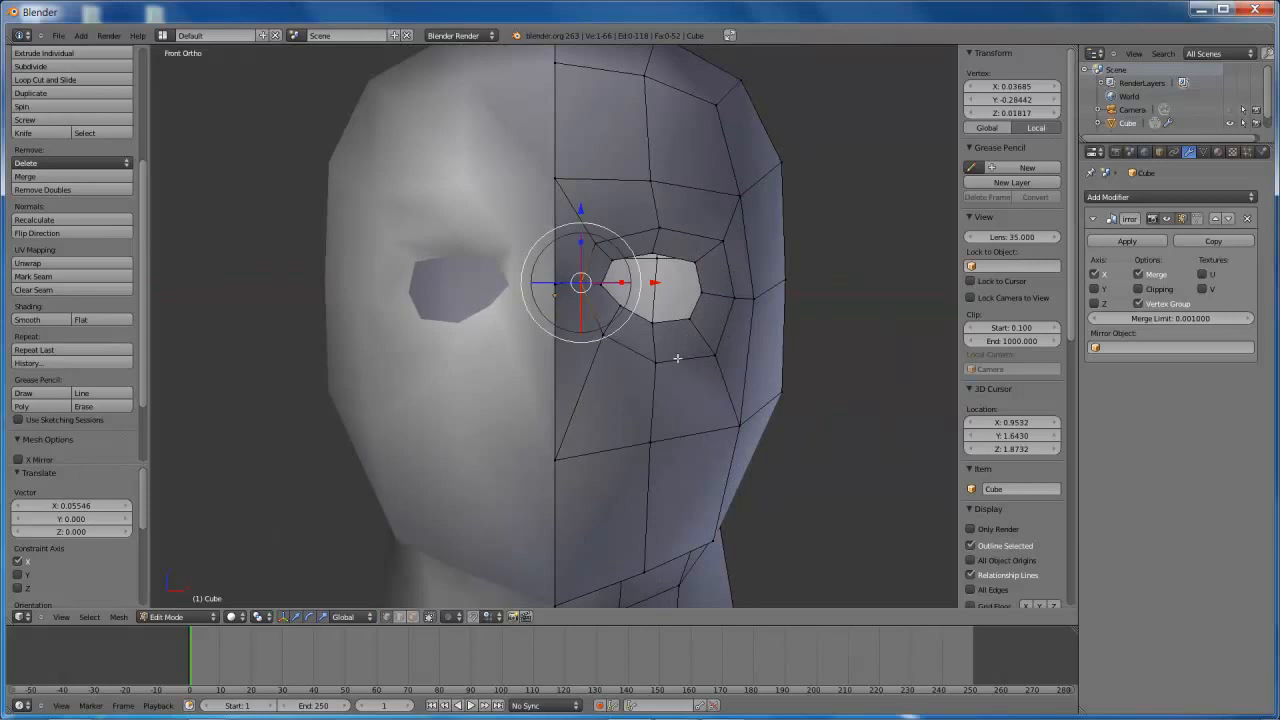
{"action": "middle_click_drag", "start_coordinate": [680, 375], "coordinate": [711, 264], "text": "shift"}
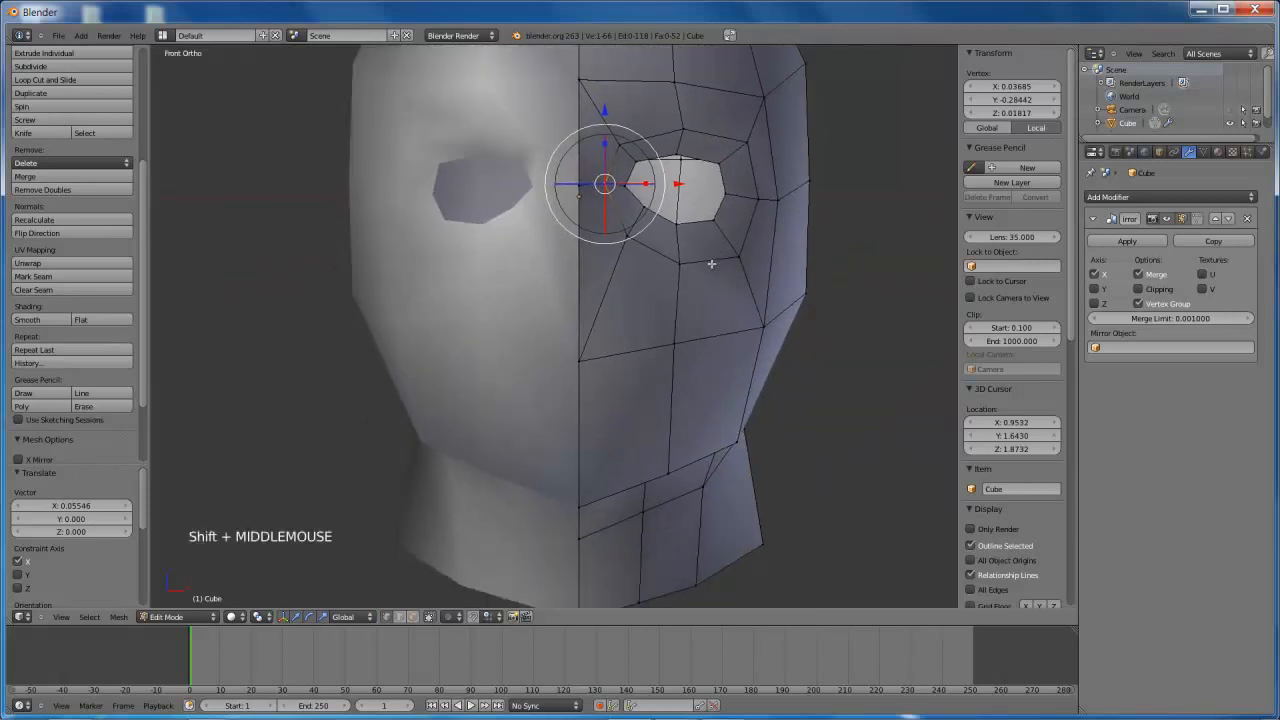
{"action": "key", "text": "ctrl+Tab"}
{"action": "left_click", "coordinate": [642, 413]}
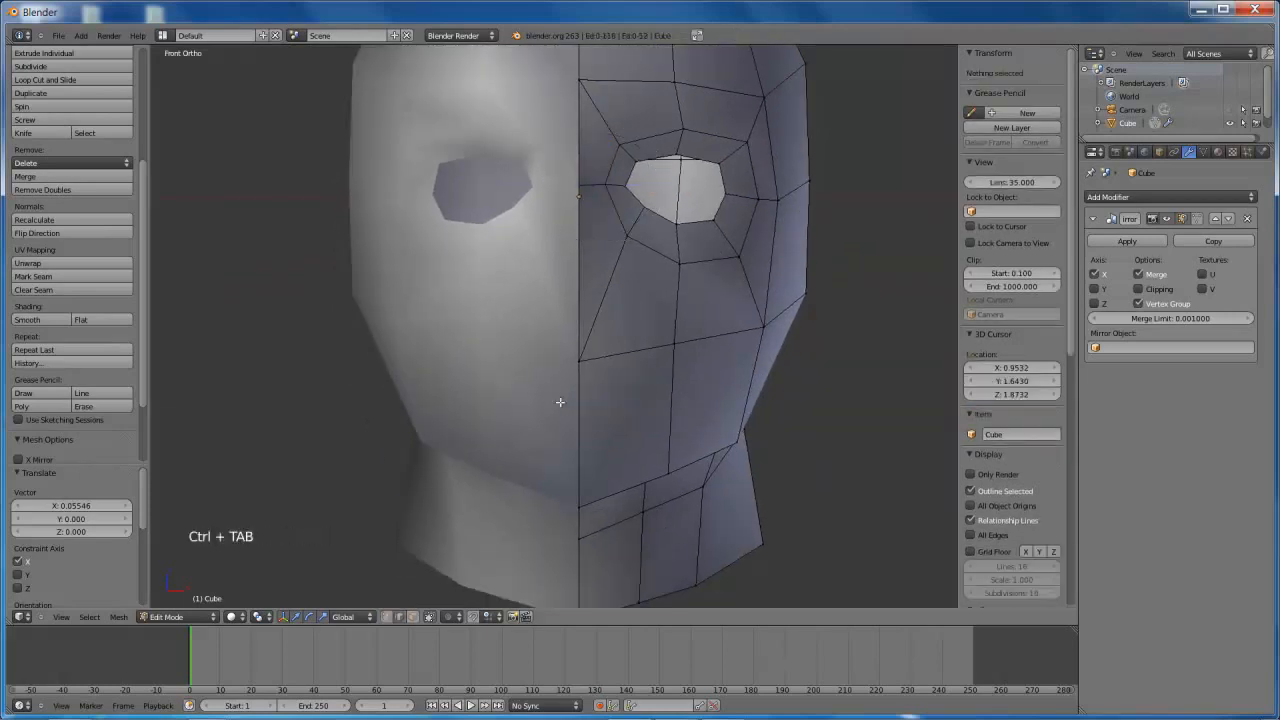
{"action": "right_click", "coordinate": [576, 430]}
{"action": "right_click", "coordinate": [684, 382], "text": "shift"}
{"action": "right_click", "coordinate": [744, 363], "text": "shift"}
{"action": "middle_click_drag", "start_coordinate": [772, 408], "coordinate": [629, 406]}
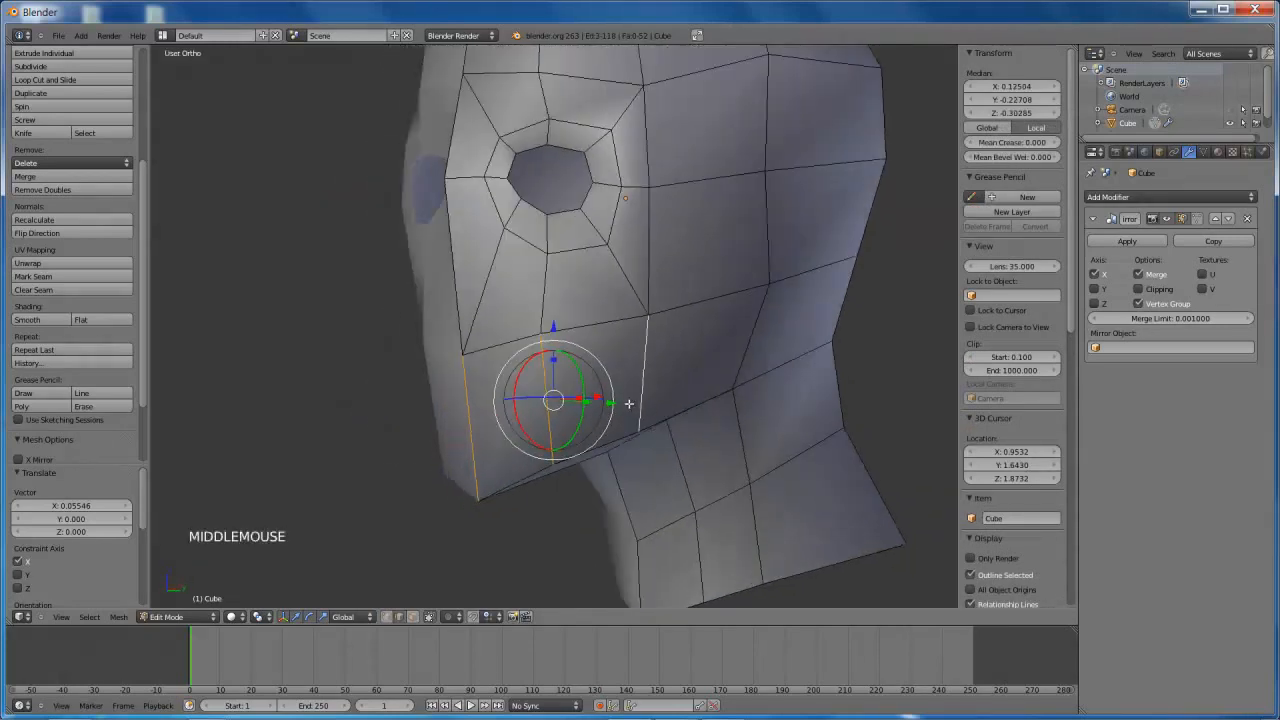
{"action": "key", "text": "k"}
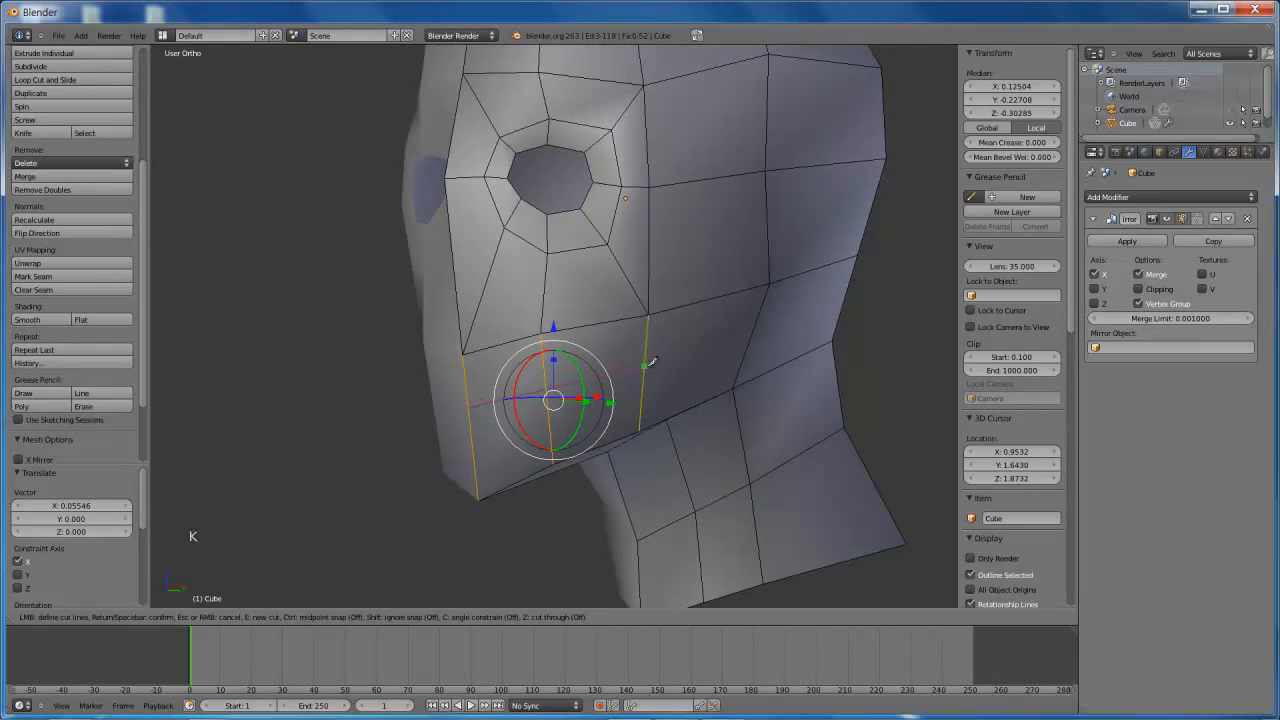
{"action": "key", "text": "Return"}
{"action": "middle_click_drag", "start_coordinate": [566, 330], "coordinate": [647, 331]}
{"action": "key", "text": "g"}
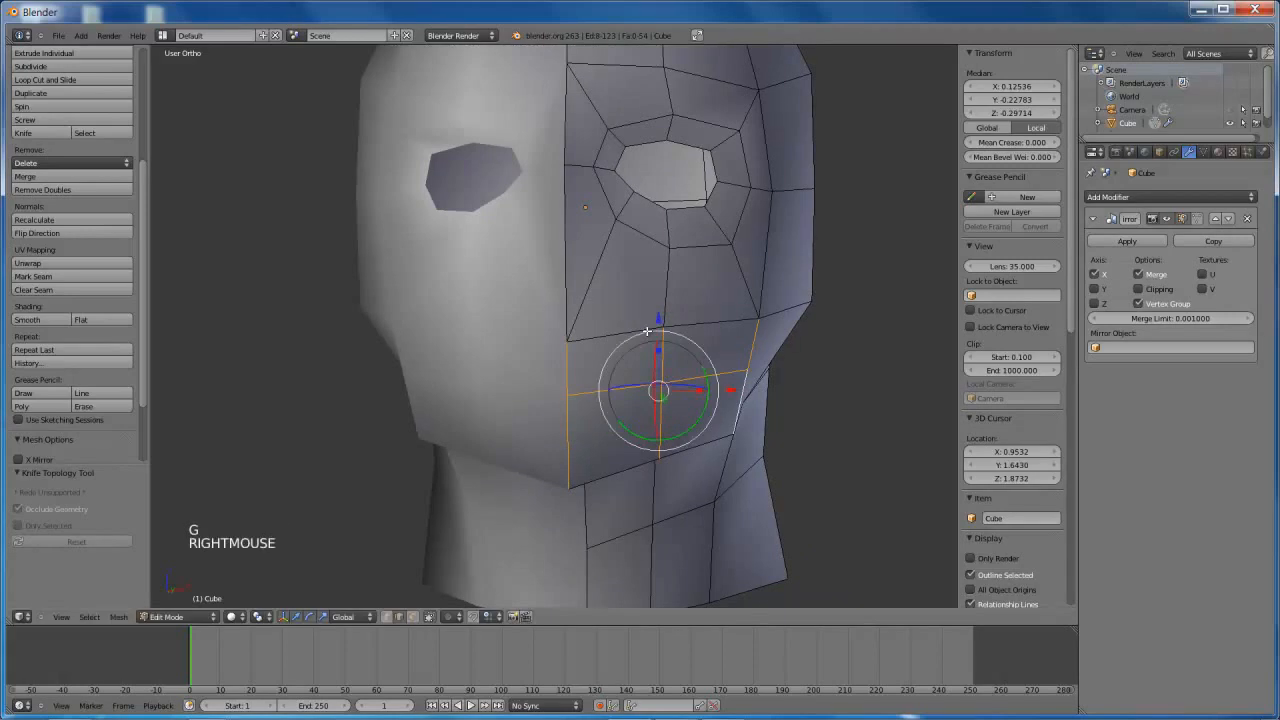
In front view and vertex mode, raise the centre-line vertex of the row above the new cut along Z
{"action": "key", "text": "KP_1"}
{"action": "key", "text": "KP_5"}
{"action": "key", "text": "KP_5"}
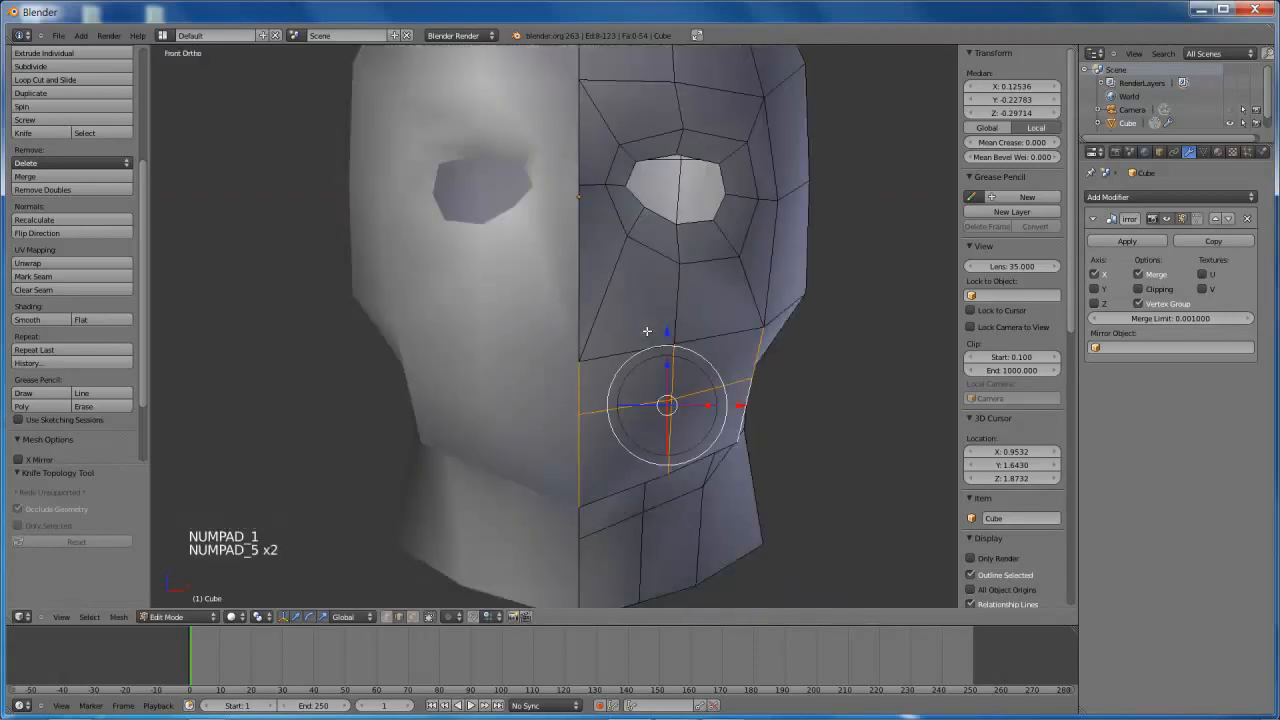
{"action": "scroll", "coordinate": [632, 334], "scroll_direction": "down", "scroll_amount": 2}
{"action": "scroll", "coordinate": [624, 353], "scroll_direction": "up", "scroll_amount": 2}
{"action": "key", "text": "ctrl+Tab"}
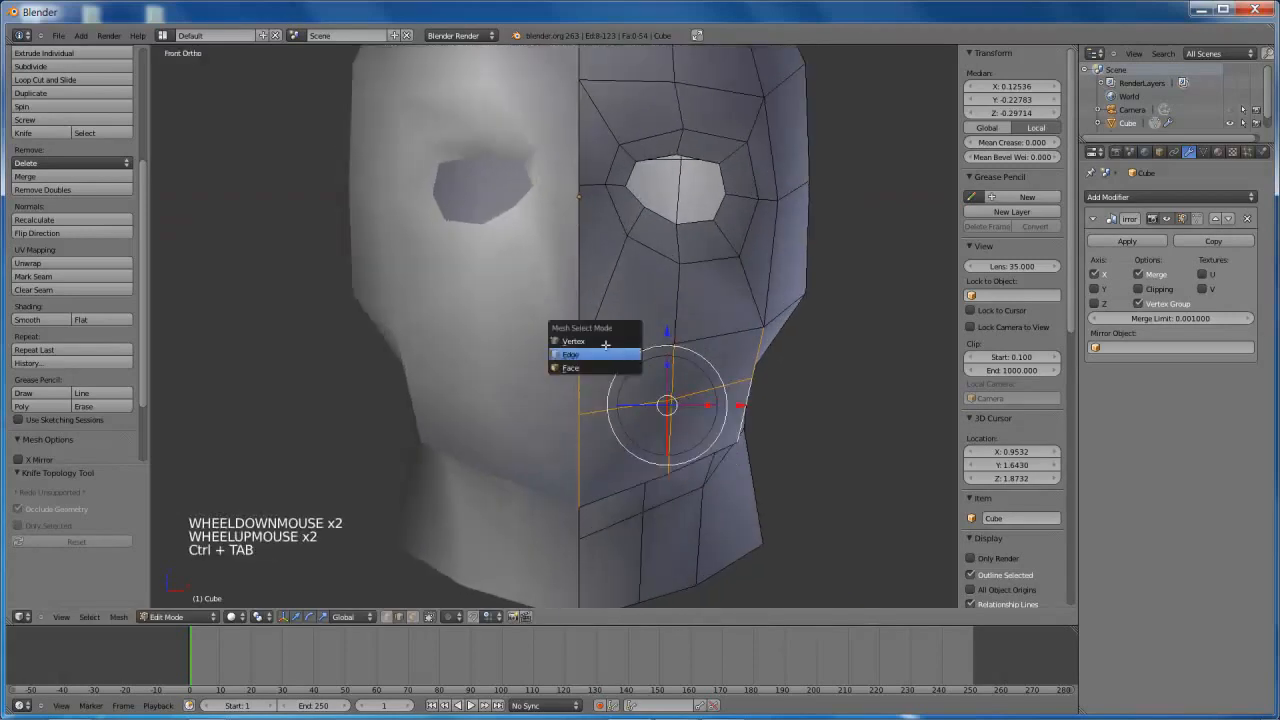
{"action": "left_click", "coordinate": [624, 350]}
{"action": "right_click", "coordinate": [580, 360]}
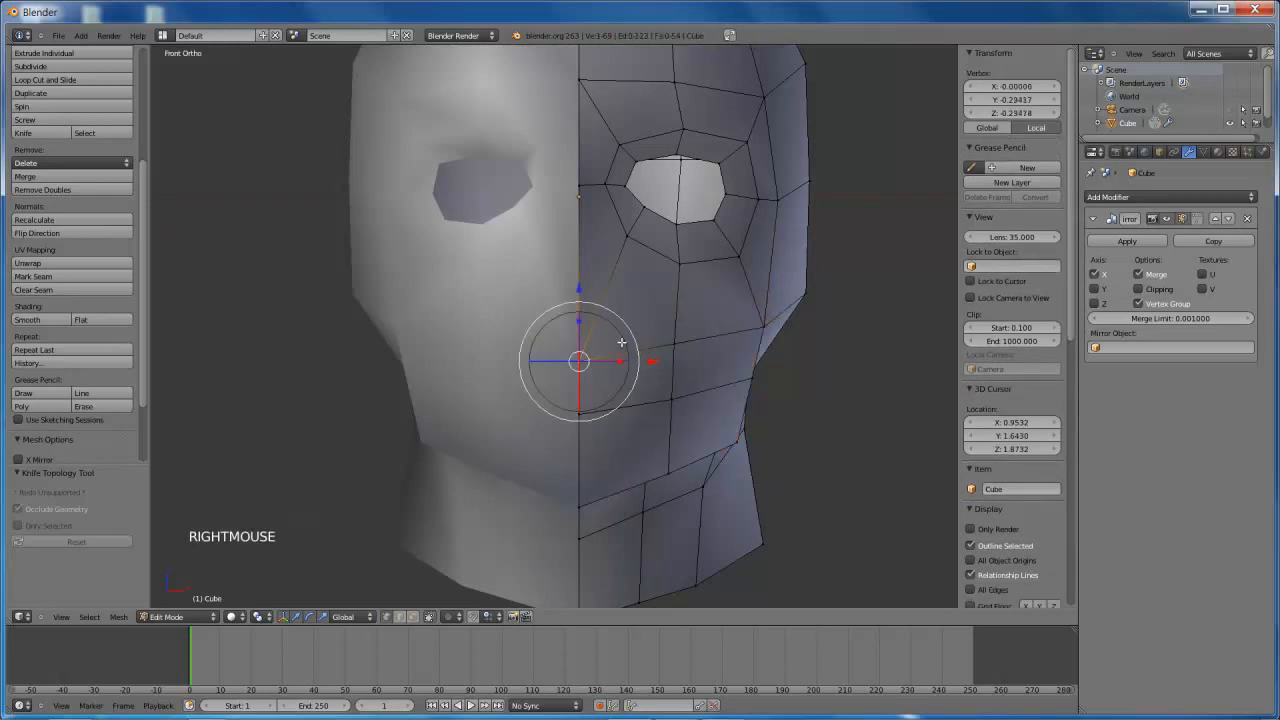
{"action": "key", "text": "g"}
{"action": "key", "text": "g"}
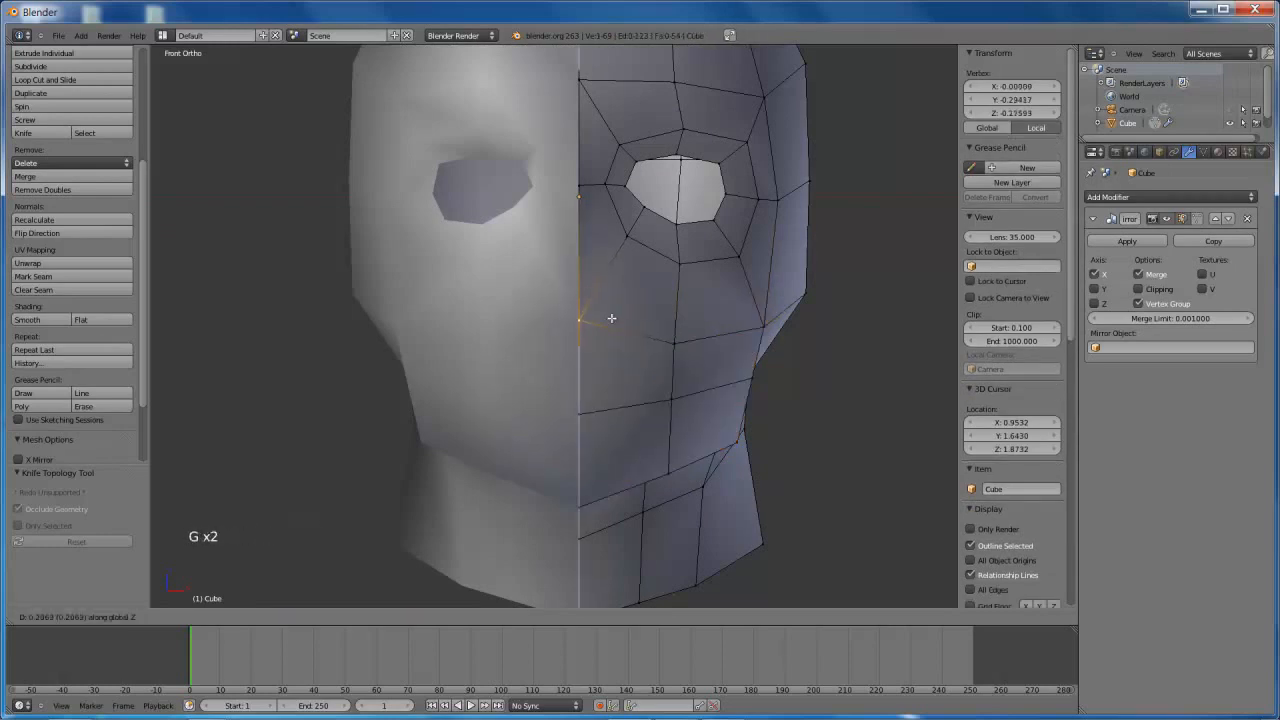
{"action": "left_click", "coordinate": [611, 318]}
Raise the same row's middle vertex along Z to level the row, and move its outer vertex up and slightly inward
{"action": "right_click", "coordinate": [674, 342]}
{"action": "key", "text": "g"}
{"action": "key", "text": "g"}
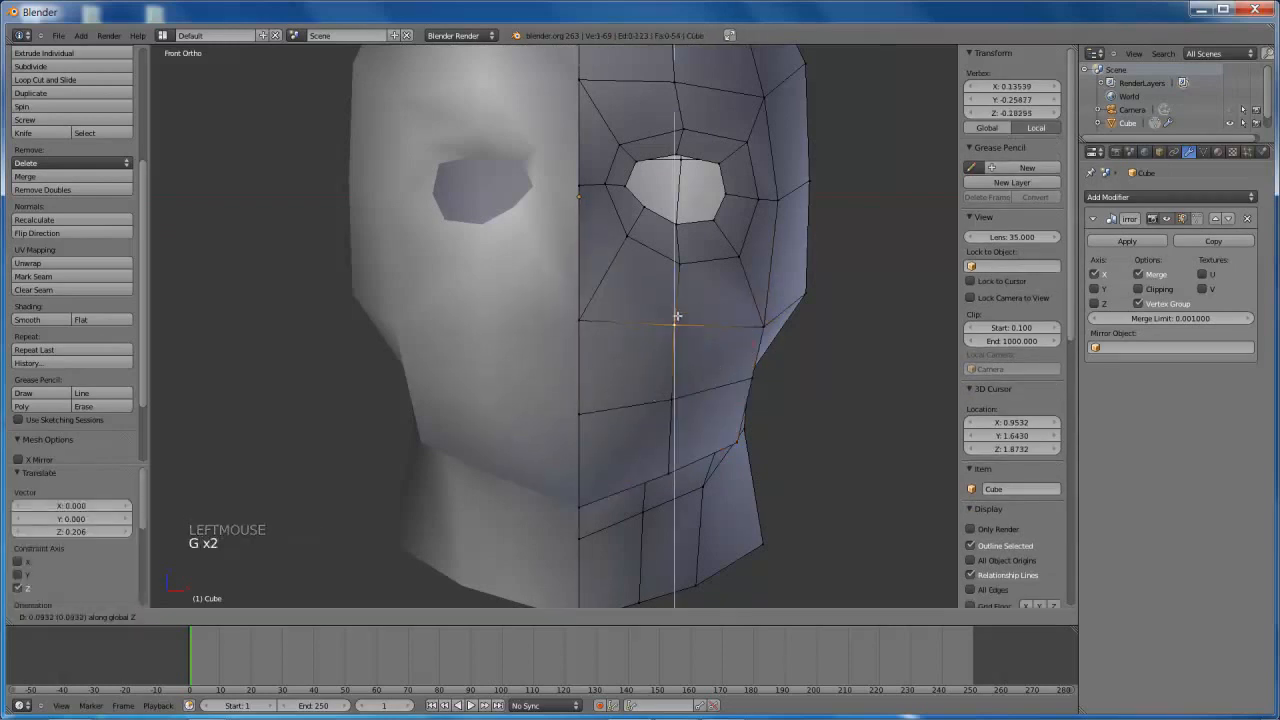
{"action": "left_click", "coordinate": [677, 321]}
{"action": "right_click", "coordinate": [763, 327]}
{"action": "key", "text": "g"}
{"action": "key", "text": "g"}
{"action": "left_click", "coordinate": [757, 366]}
Nudge the new cut's outer vertex slightly inward and move the jawline corner vertex below it inward and up
{"action": "right_click", "coordinate": [749, 374]}
{"action": "key", "text": "g"}
{"action": "key", "text": "g"}
{"action": "key", "text": "g"}
{"action": "key", "text": "g"}
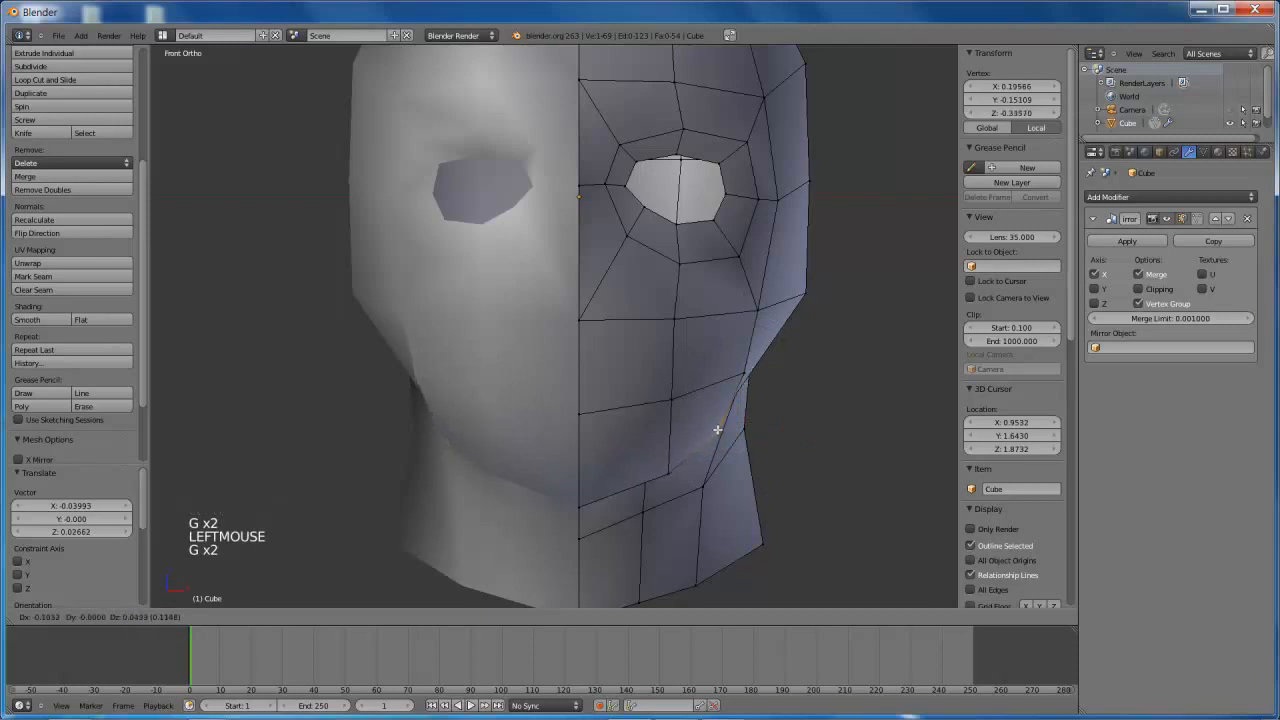
{"action": "left_click", "coordinate": [712, 428]}
Raise the new cut's middle vertex, and raise its centre-line vertex along Z to level the cut
{"action": "right_click", "coordinate": [673, 401]}
{"action": "key", "text": "g"}
{"action": "left_click", "coordinate": [669, 389]}
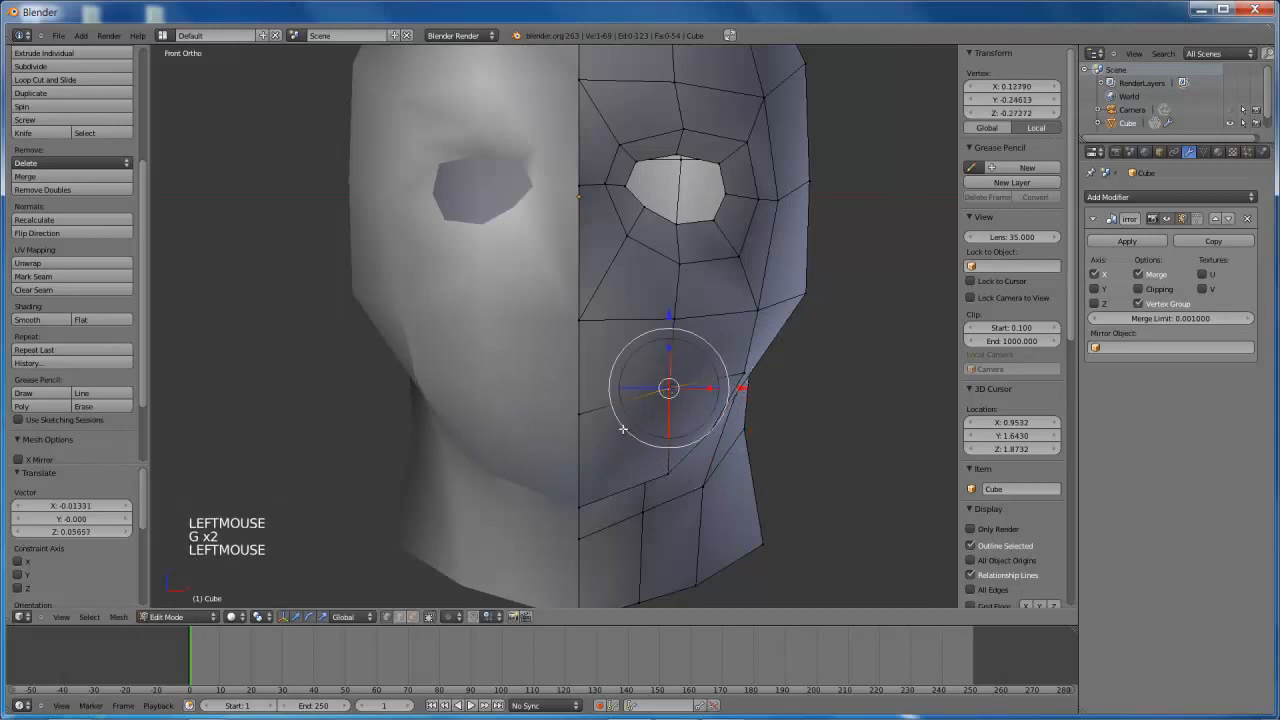
{"action": "right_click", "coordinate": [583, 420]}
{"action": "key", "text": "g"}
{"action": "key", "text": "g"}
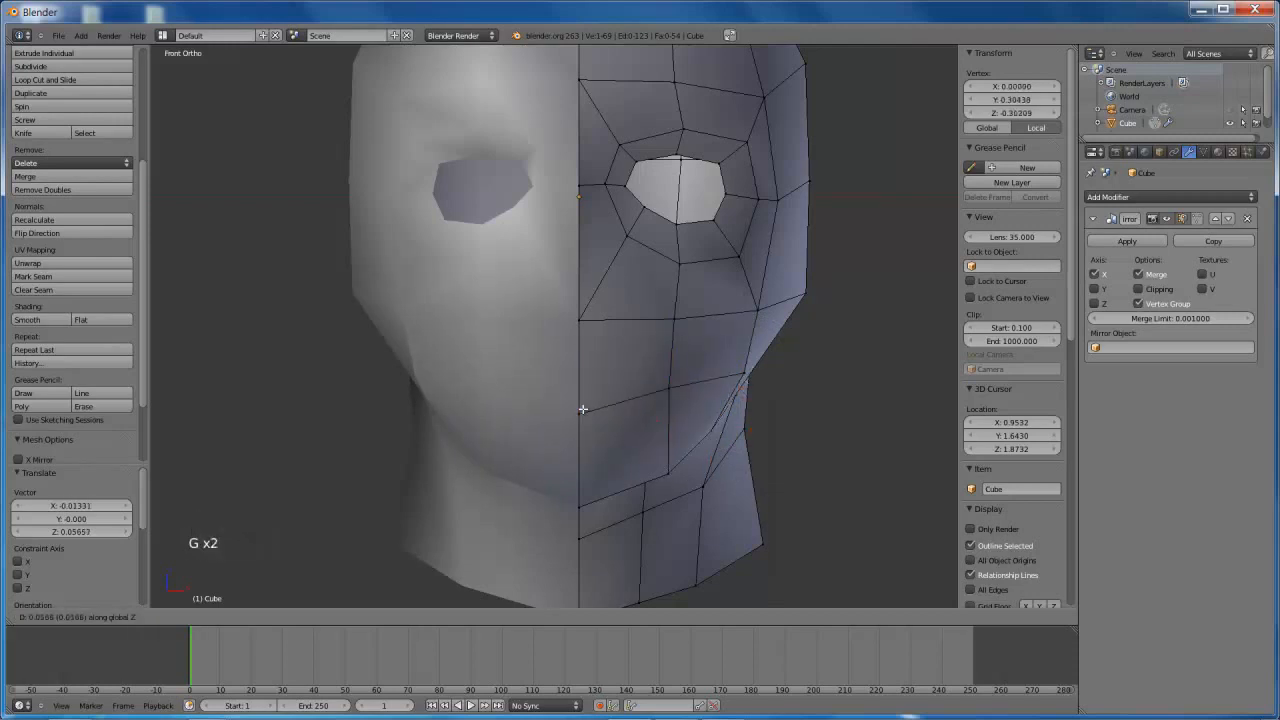
{"action": "right_click", "coordinate": [584, 414]}
{"action": "right_click", "coordinate": [582, 411]}
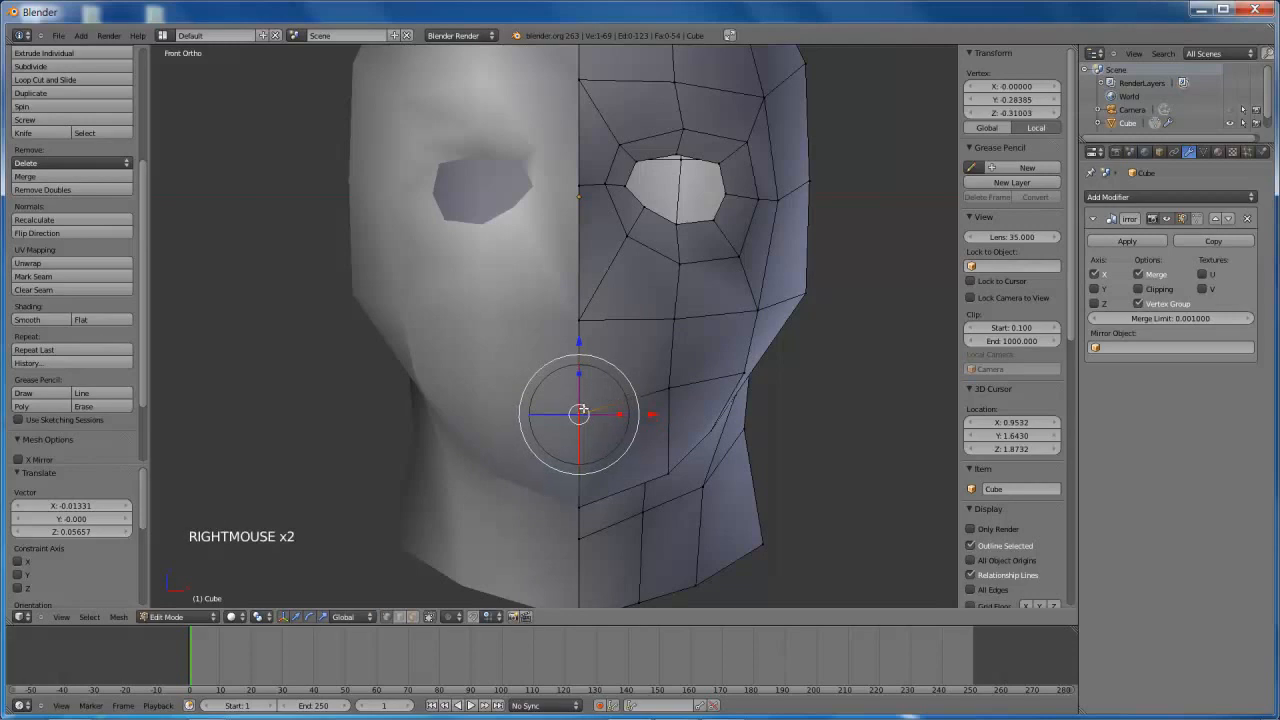
{"action": "key", "text": "g"}
{"action": "key", "text": "g"}
{"action": "key", "text": "g"}
{"action": "left_click", "coordinate": [585, 388]}
Raise the chin's centre-line vertex along Z and move the neighbouring chin vertex slightly up and inward
{"action": "right_click", "coordinate": [586, 493]}
{"action": "key", "text": "g"}
{"action": "key", "text": "g"}
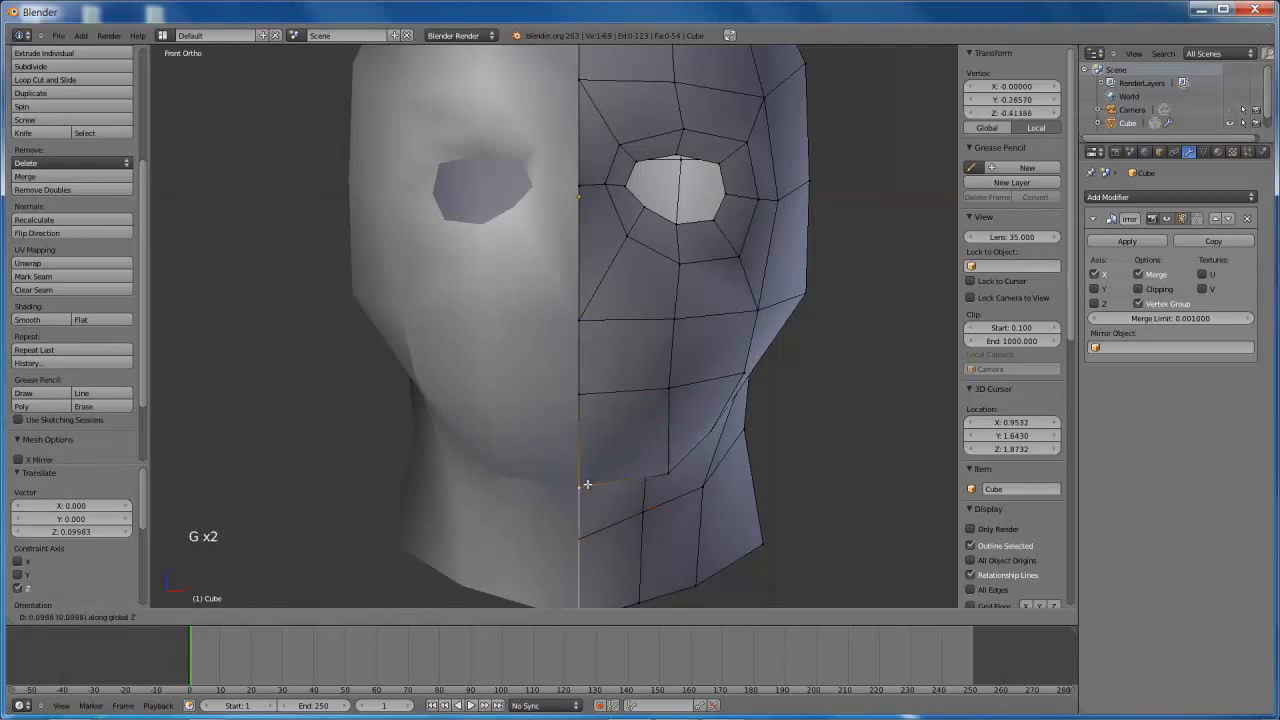
{"action": "left_click", "coordinate": [587, 491]}
{"action": "right_click", "coordinate": [670, 473]}
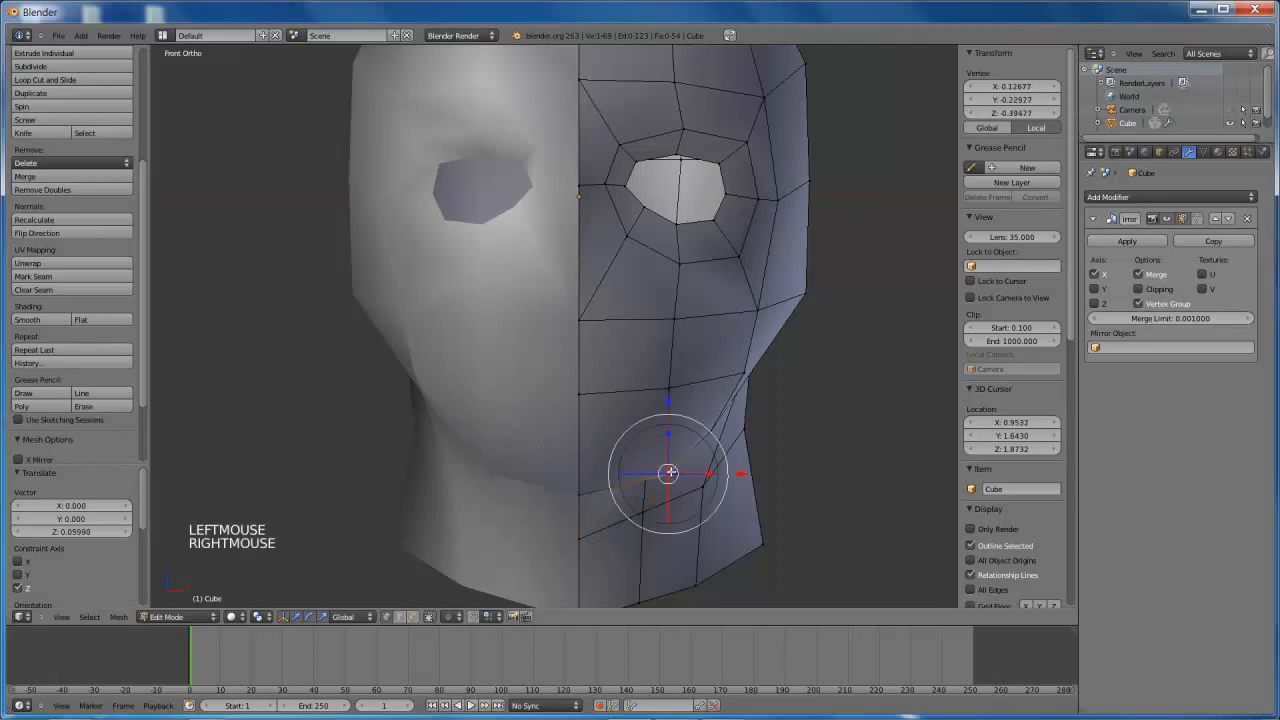
{"action": "key", "text": "g"}
{"action": "key", "text": "g"}
{"action": "left_click", "coordinate": [660, 464]}
Pull the cheek-level vertex on the head's side outline inward and adjust the eye-level outline vertex
{"action": "right_click", "coordinate": [805, 288]}
{"action": "key", "text": "g"}
{"action": "key", "text": "g"}
{"action": "left_click", "coordinate": [786, 289]}
{"action": "key", "text": "g"}
{"action": "key", "text": "g"}
{"action": "left_click", "coordinate": [805, 182]}
Shift the eye-level and forehead-level vertices just inside the side outline slightly outward
{"action": "key", "text": "g"}
{"action": "key", "text": "g"}
{"action": "left_click", "coordinate": [786, 191]}
{"action": "key", "text": "g"}
{"action": "key", "text": "g"}
{"action": "left_click", "coordinate": [775, 92]}
{"action": "left_click", "coordinate": [812, 126]}
Move the forehead-level and eye-level vertices on the head's side outline slightly inward
{"action": "middle_click_drag", "start_coordinate": [812, 128], "coordinate": [790, 308], "text": "shift"}
{"action": "right_click", "coordinate": [791, 242]}
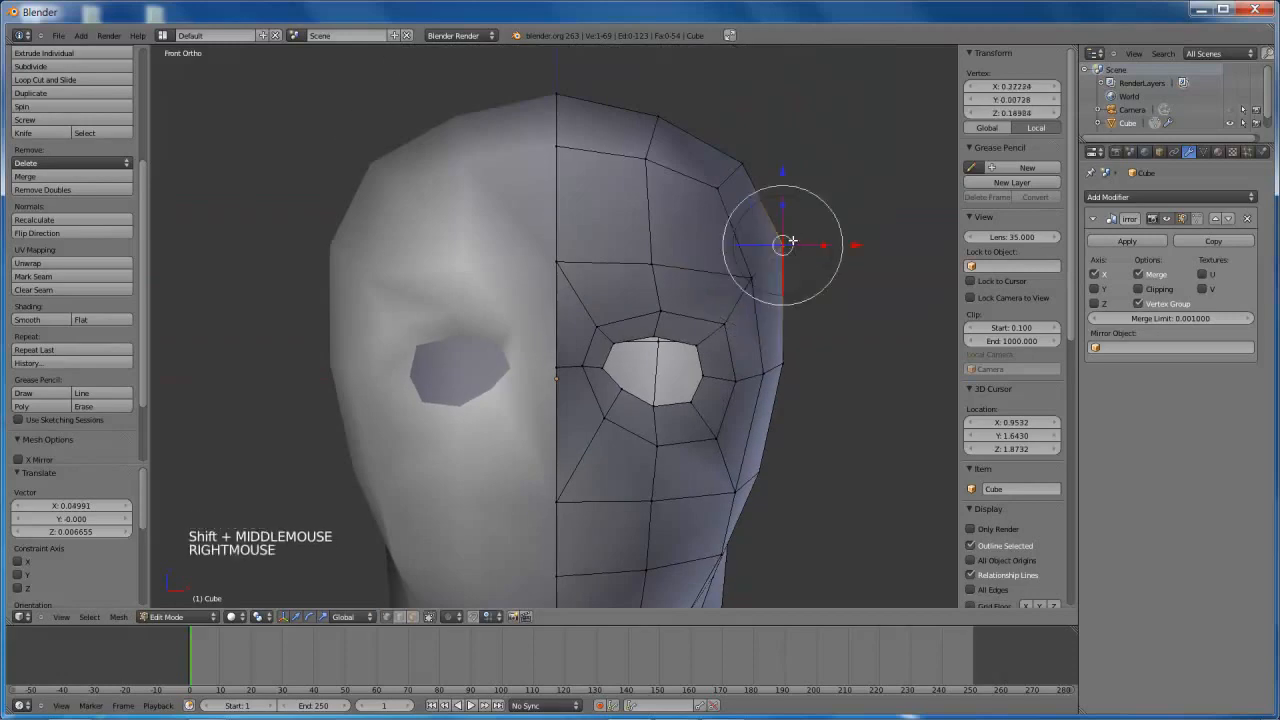
{"action": "key", "text": "g"}
{"action": "key", "text": "g"}
{"action": "left_click", "coordinate": [786, 372]}
{"action": "right_click", "coordinate": [784, 365]}
{"action": "key", "text": "g"}
{"action": "key", "text": "g"}
{"action": "left_click", "coordinate": [772, 366]}
Nudge the eye-level vertices between the side outline and the eye hole slightly inward for even spacing
{"action": "key", "text": "g"}
{"action": "key", "text": "g"}
{"action": "left_click", "coordinate": [755, 375]}
{"action": "key", "text": "g"}
{"action": "key", "text": "g"}
{"action": "left_click", "coordinate": [732, 375]}
{"action": "key", "text": "g"}
{"action": "key", "text": "g"}
{"action": "left_click", "coordinate": [731, 374]}
Raise the outer, middle and inner lower vertices of the loop around the eye slightly toward the eye hole
{"action": "right_click", "coordinate": [716, 428]}
{"action": "key", "text": "g"}
{"action": "key", "text": "g"}
{"action": "left_click", "coordinate": [680, 448]}
{"action": "key", "text": "g"}
{"action": "key", "text": "g"}
{"action": "left_click", "coordinate": [662, 447]}
{"action": "right_click", "coordinate": [603, 418]}
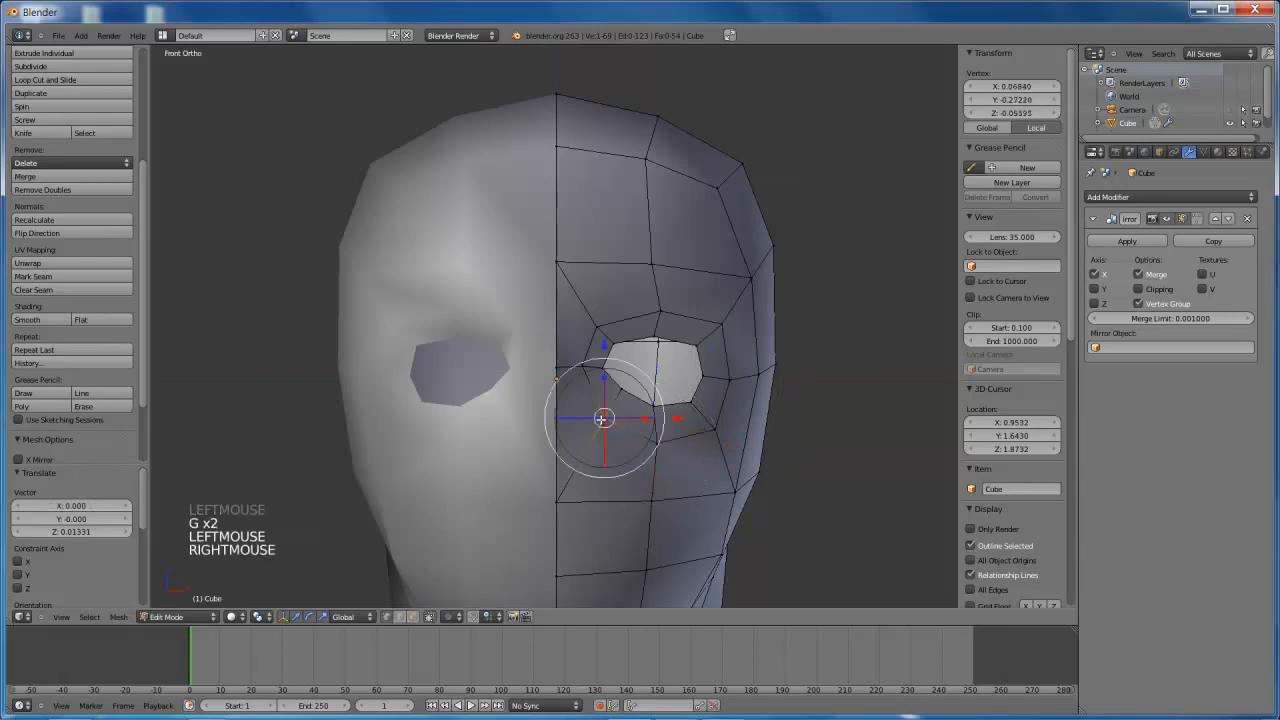
{"action": "key", "text": "g"}
{"action": "key", "text": "g"}
{"action": "left_click", "coordinate": [605, 411]}
Knife a cut from the lower-face cut's outer end across the side of the head to the rear corner above the neck
{"action": "middle_click_drag", "start_coordinate": [706, 388], "coordinate": [646, 289], "text": "shift"}
{"action": "scroll", "coordinate": [720, 255], "scroll_direction": "down", "scroll_amount": 1}
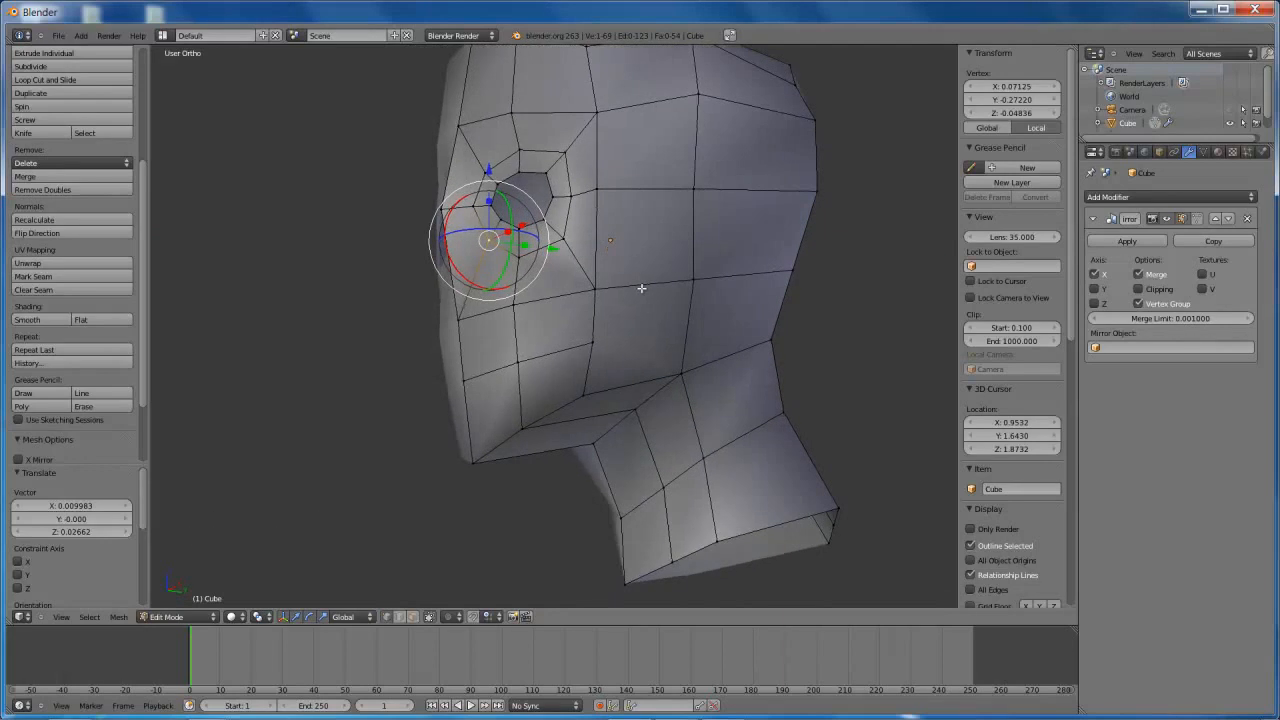
{"action": "key", "text": "k"}
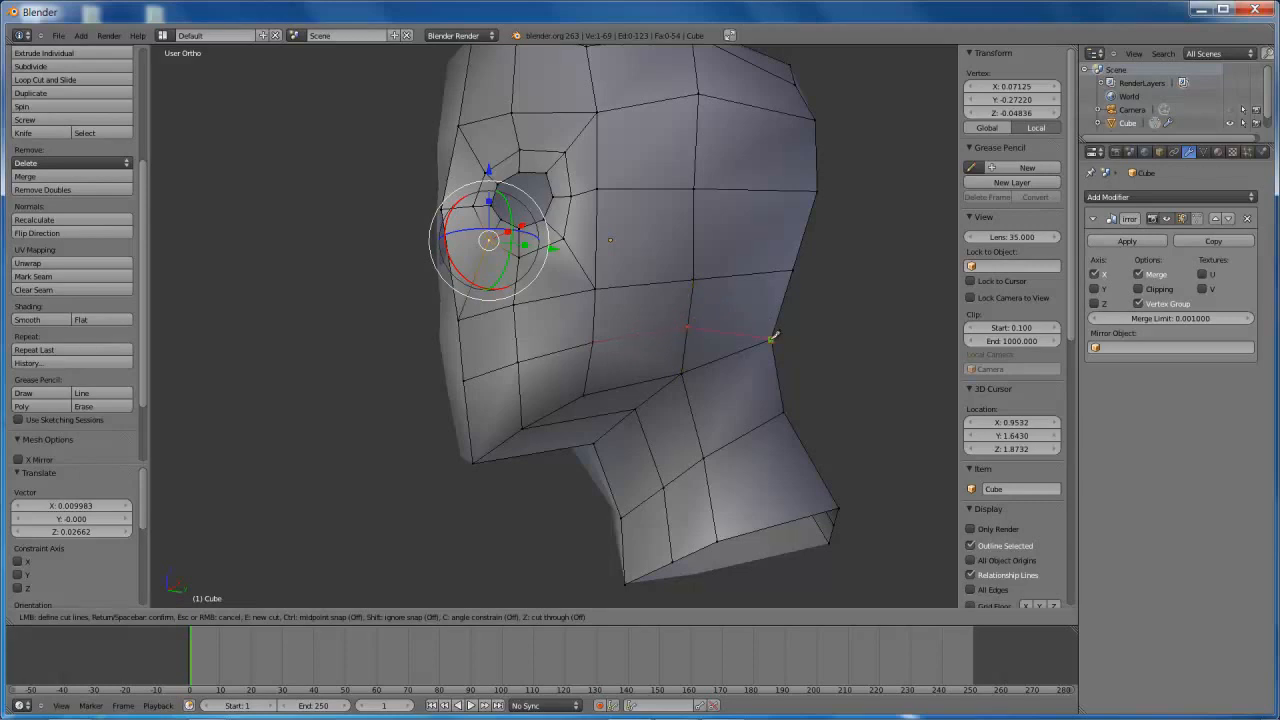
{"action": "right_click", "coordinate": [796, 309]}
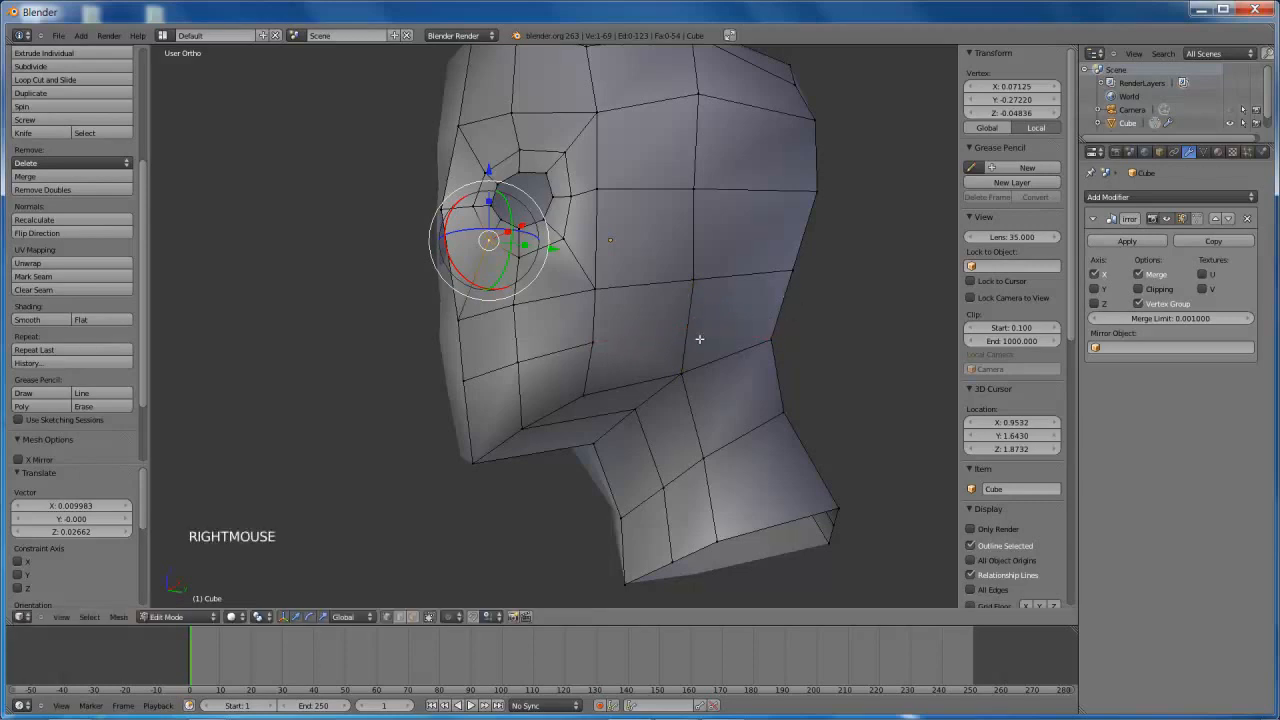
{"action": "key", "text": "k"}
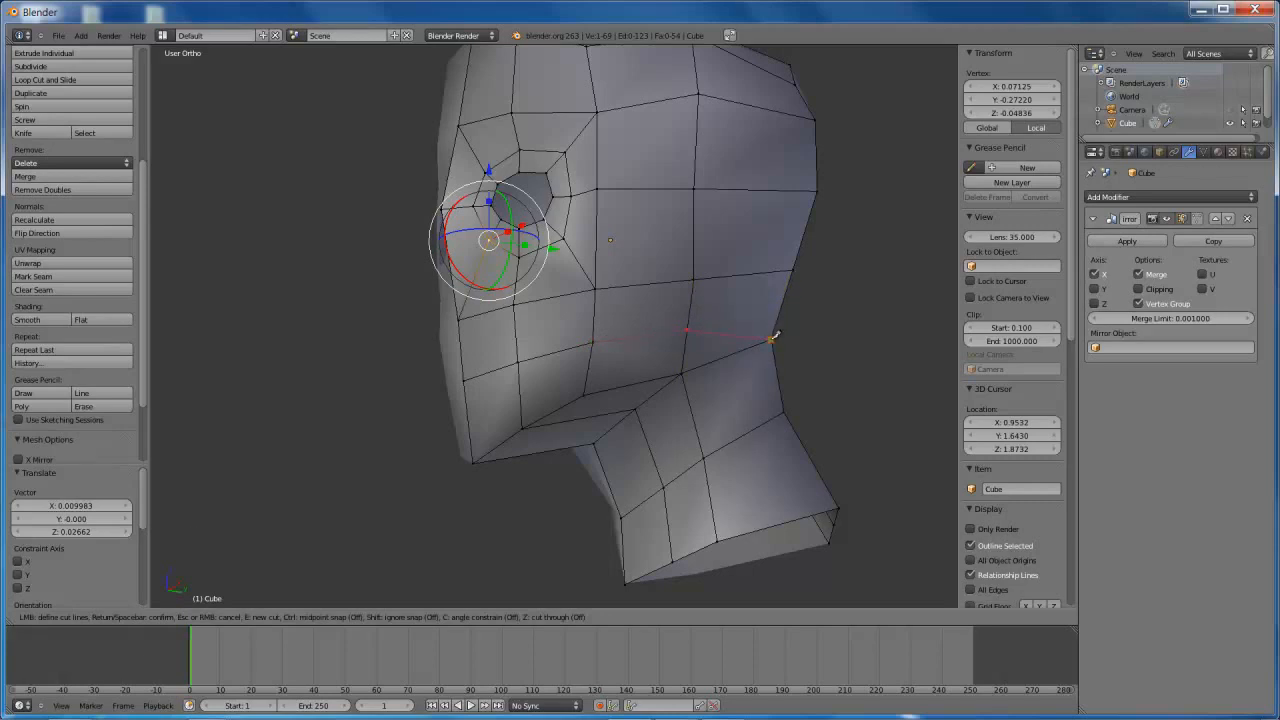
{"action": "key", "text": "Return"}
In edge mode, select the centre-line edge just above the lower-face cut
{"action": "middle_click_drag", "start_coordinate": [634, 286], "coordinate": [744, 303]}
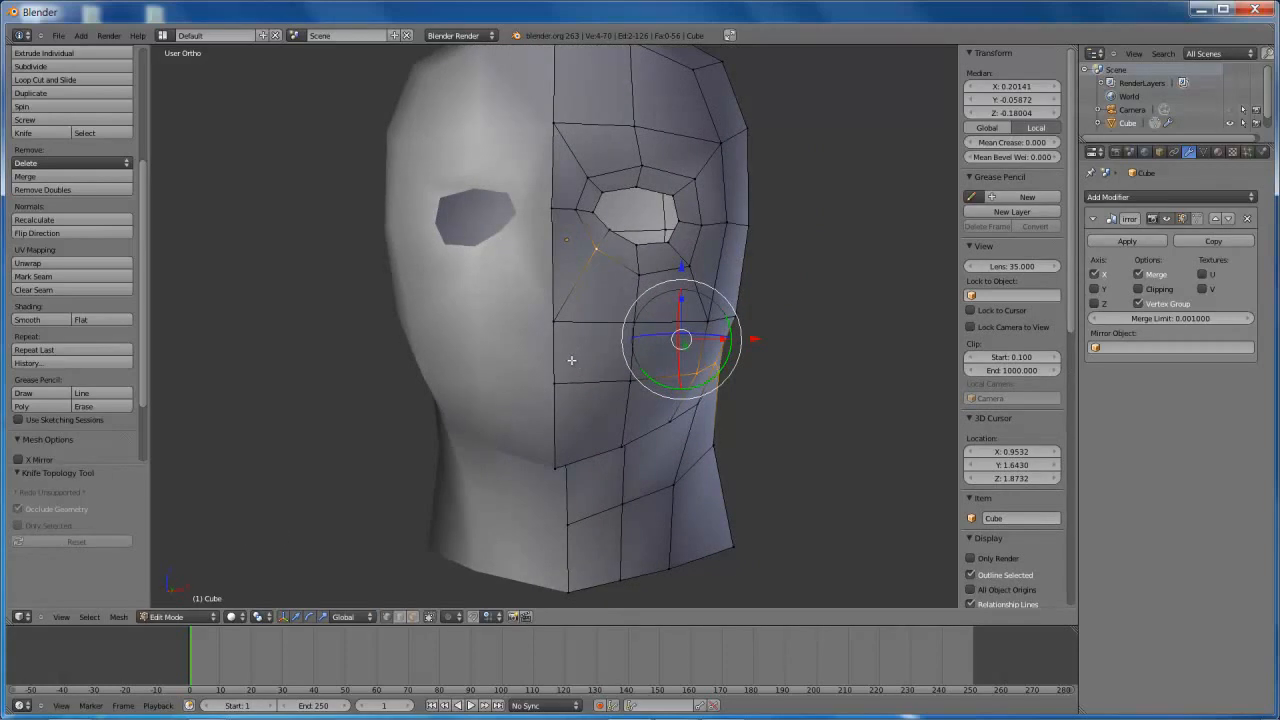
{"action": "key", "text": "ctrl+Tab"}
{"action": "left_click", "coordinate": [560, 368]}
{"action": "right_click", "coordinate": [558, 355]}
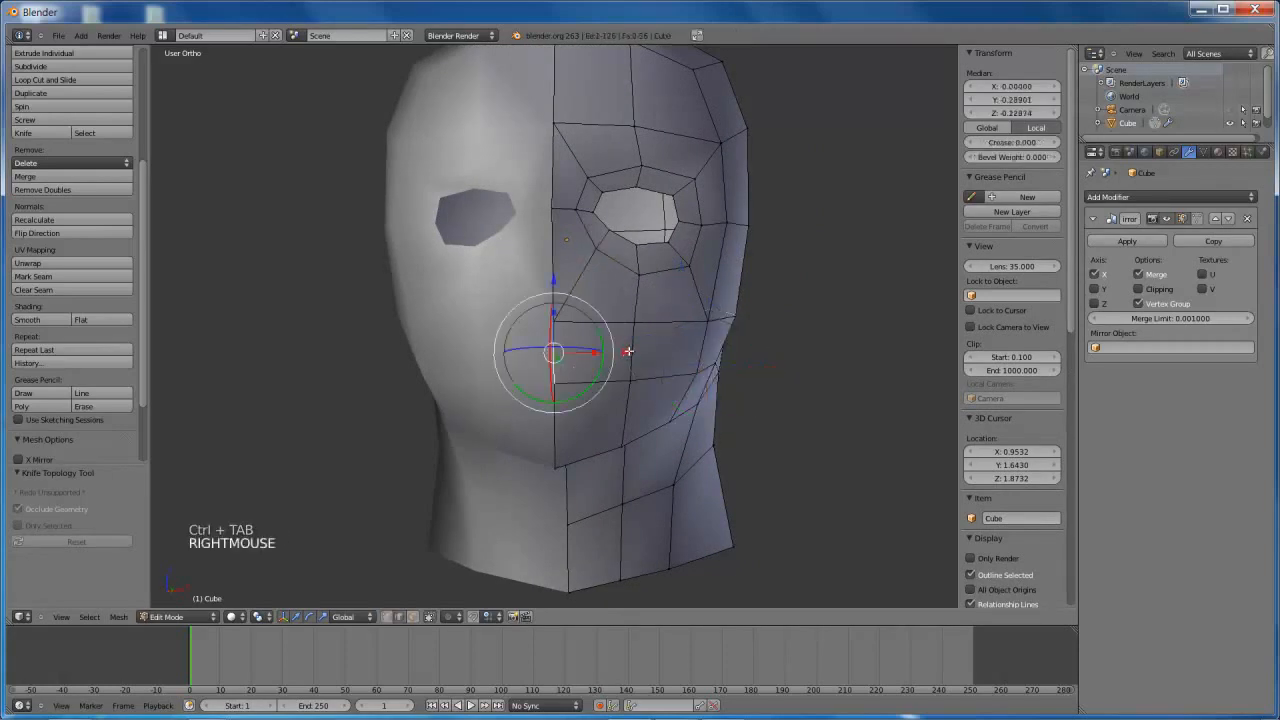
Knife-cut new edges above and below the horizontal mouth edge, from the face's centreline to a shared point at the outer mouth corner
{"action": "right_click", "coordinate": [630, 351], "text": "shift"}
{"action": "right_click", "coordinate": [645, 375], "text": "shift"}
{"action": "right_click", "coordinate": [614, 380], "text": "shift"}
{"action": "right_click", "coordinate": [630, 392], "text": "shift"}
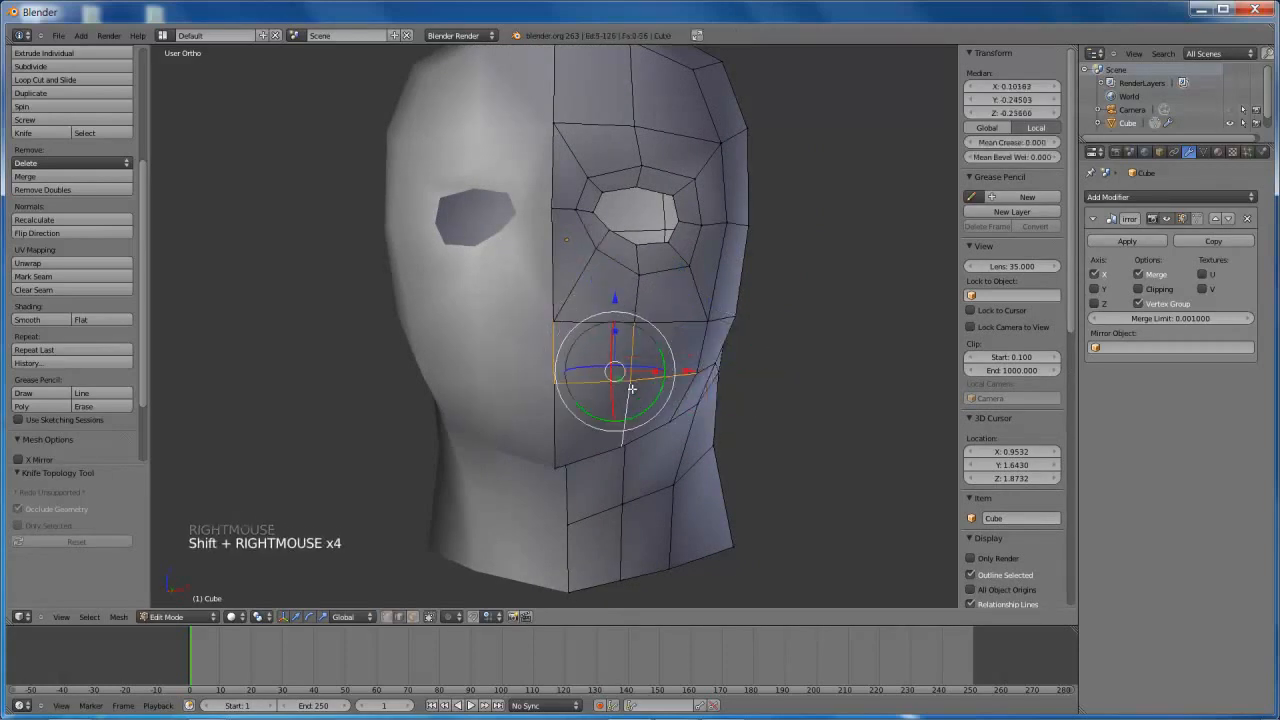
{"action": "right_click", "coordinate": [560, 422], "text": "shift"}
{"action": "key", "text": "k"}
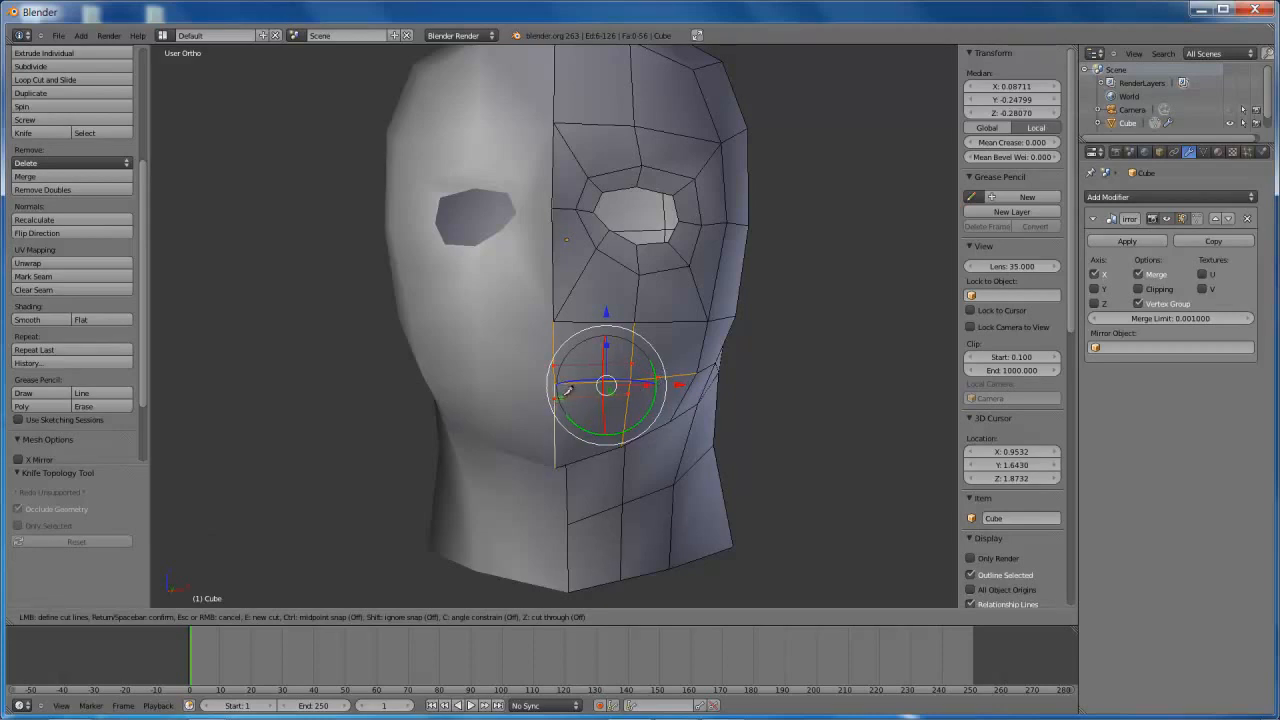
{"action": "key", "text": "Escape"}
{"action": "middle_click_drag", "start_coordinate": [687, 336], "coordinate": [647, 356]}
Knife-cut an edge from the outer mouth corner up to the cheek vertex
{"action": "key", "text": "k"}
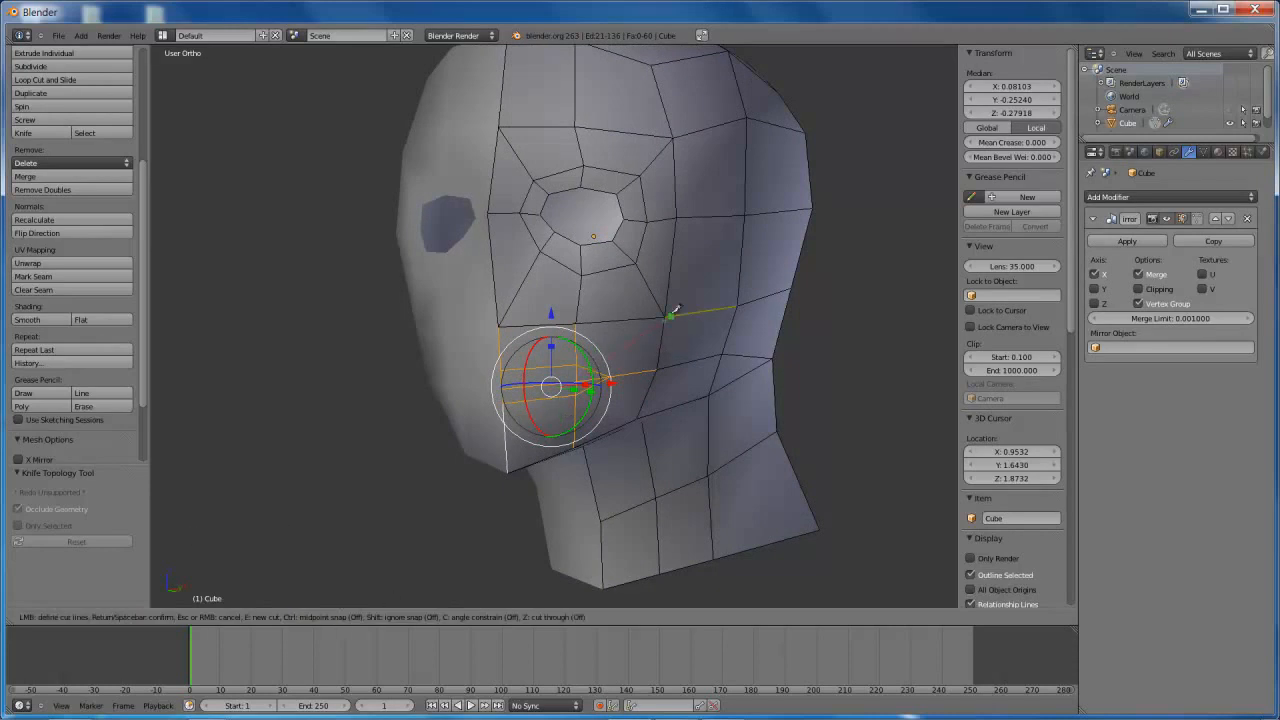
{"action": "right_click", "coordinate": [586, 402]}
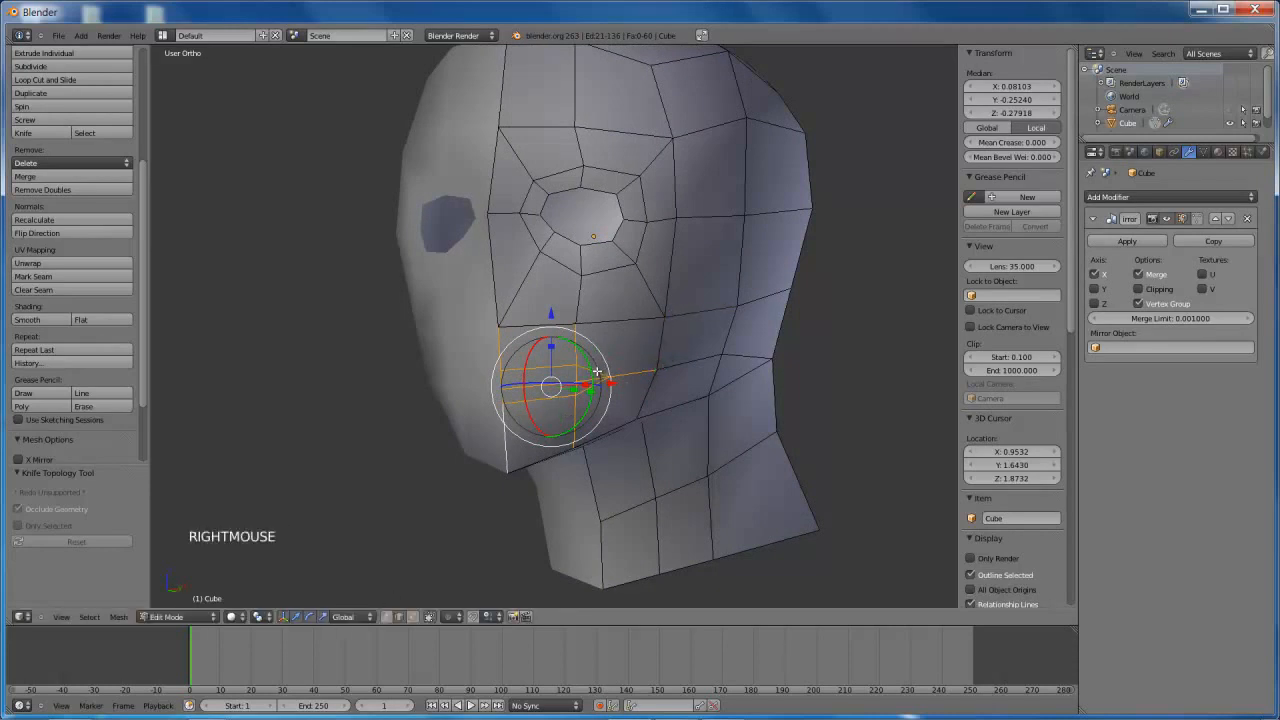
{"action": "key", "text": "k"}
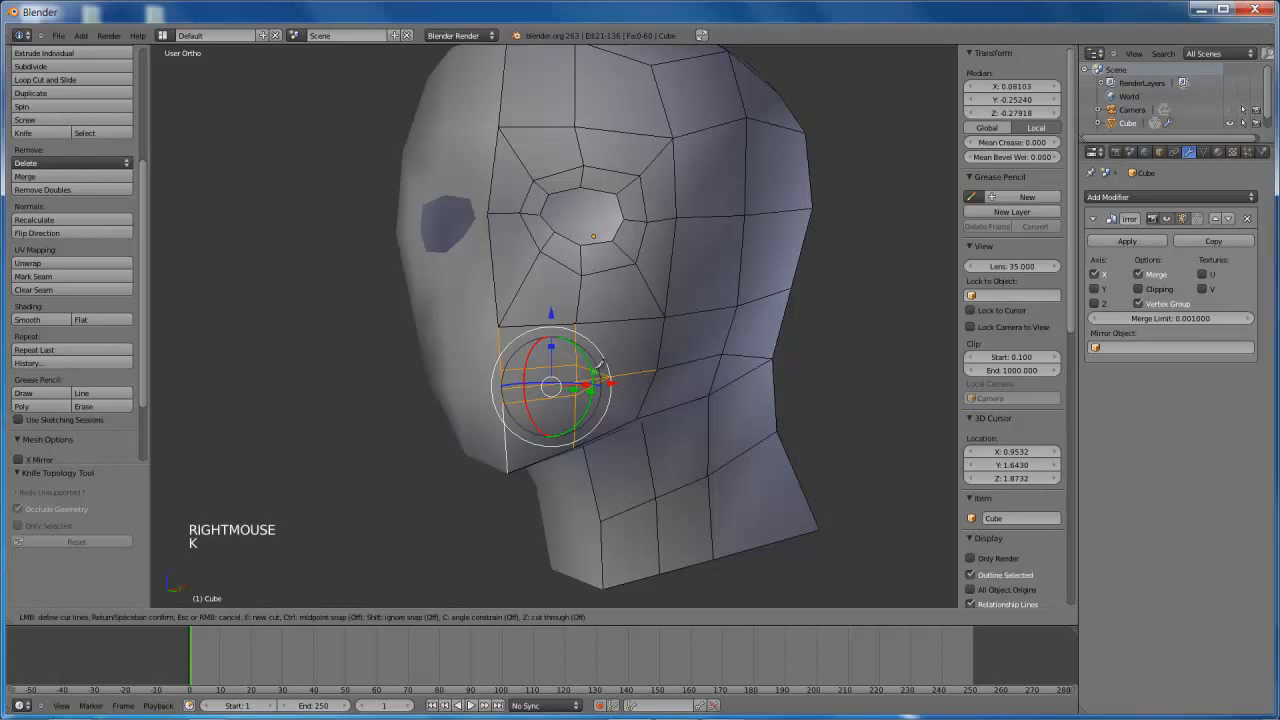
{"action": "left_click", "coordinate": [666, 315]}
{"action": "key", "text": "Return"}
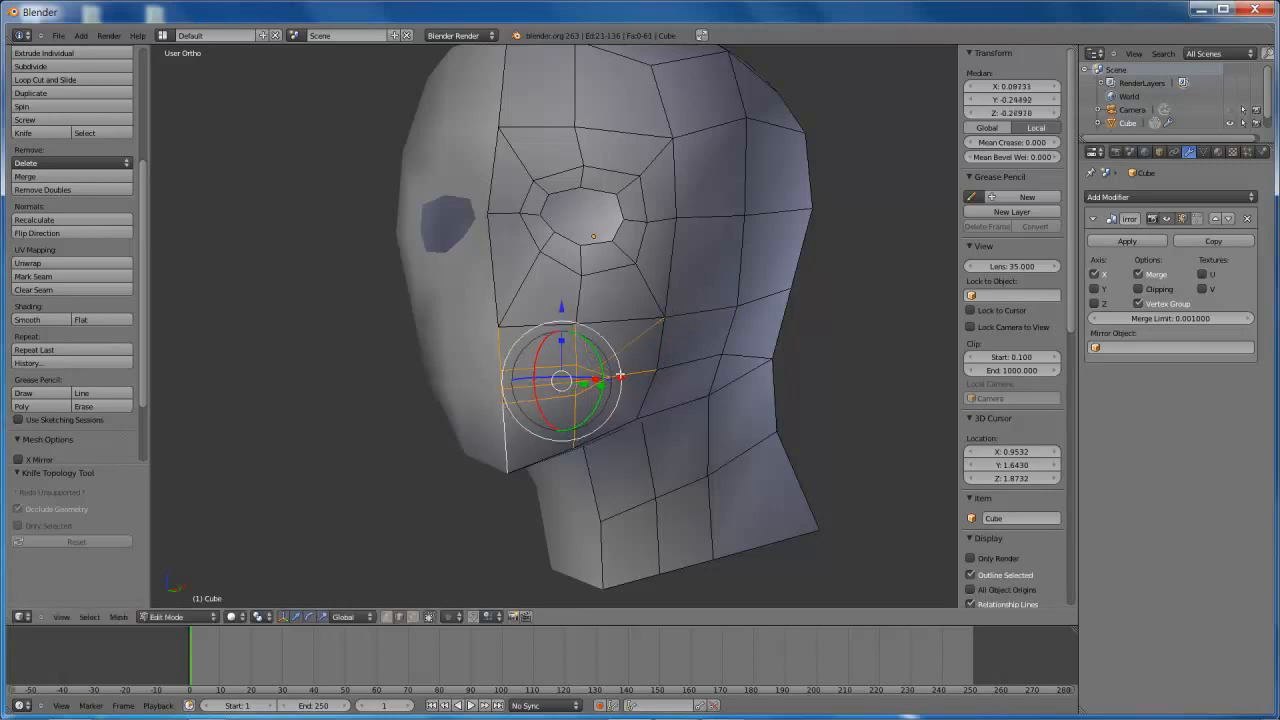
Knife-cut an edge from the lower side of the mouth corner to the jaw vertex and hide the transform manipulator
{"action": "right_click", "coordinate": [612, 378]}
{"action": "right_click", "coordinate": [597, 381]}
{"action": "key", "text": "k"}
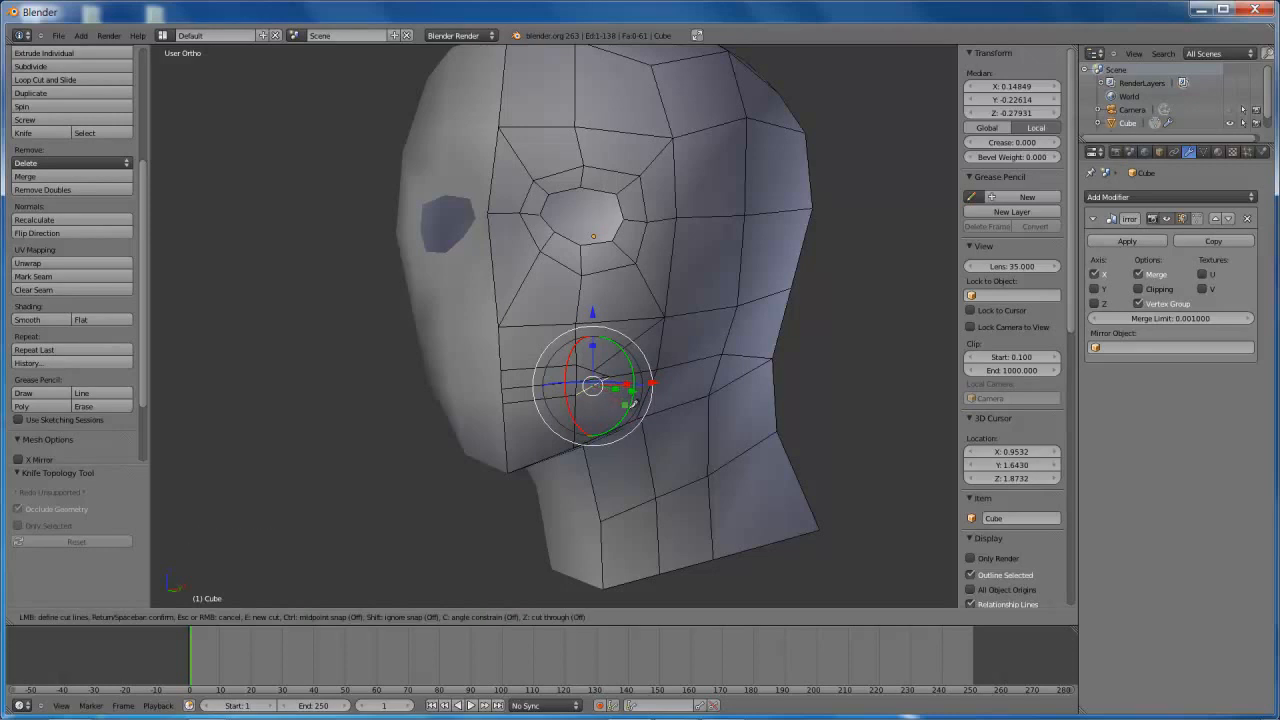
{"action": "key", "text": "Return"}
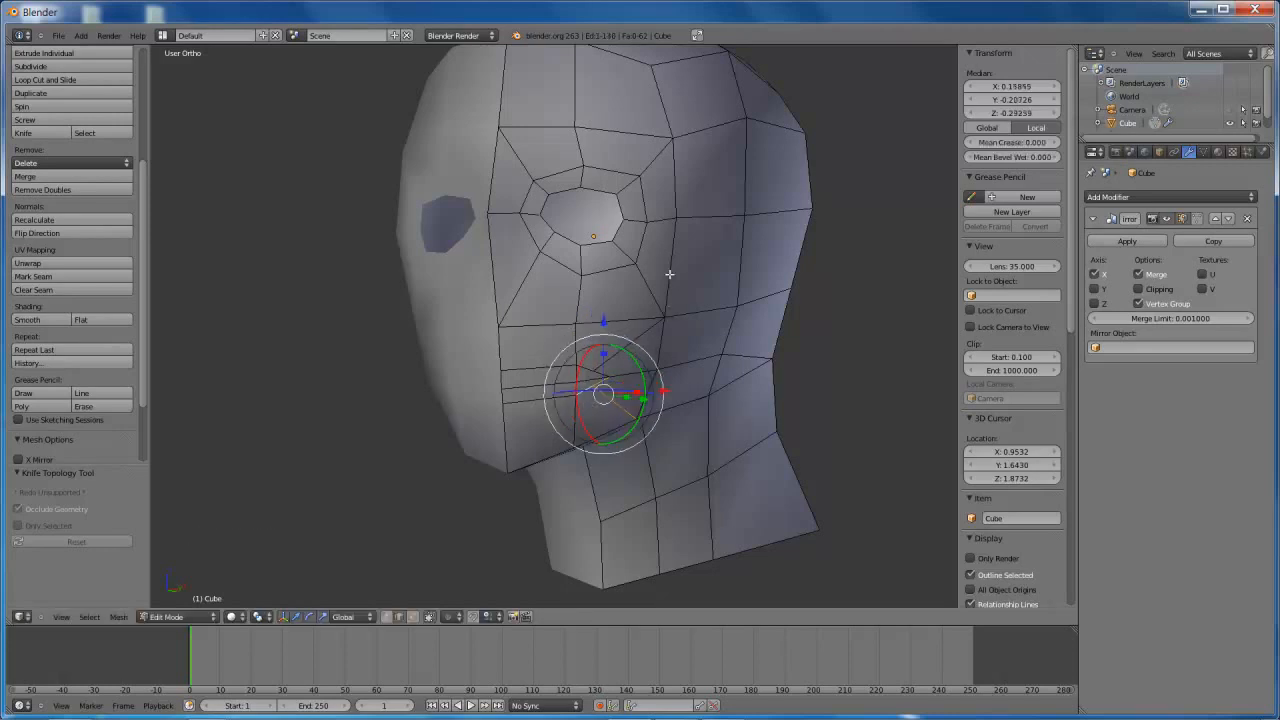
{"action": "left_click", "coordinate": [284, 616]}
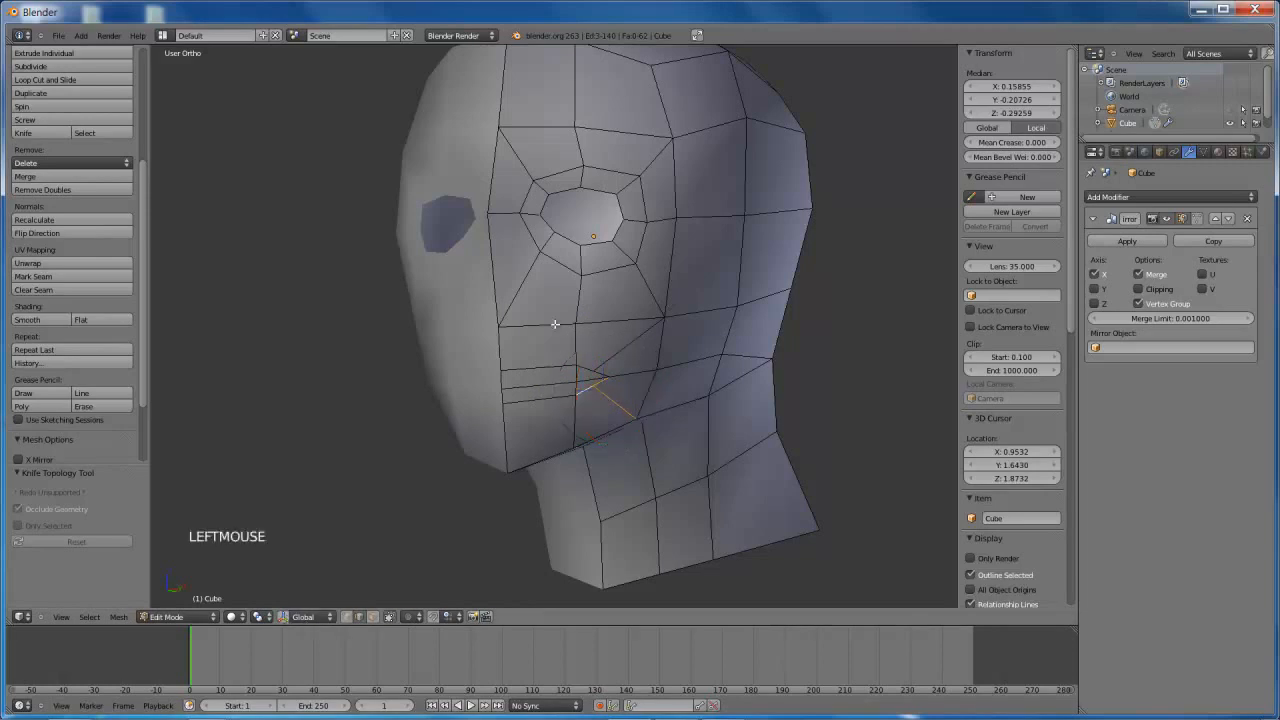
{"action": "right_click", "coordinate": [594, 381]}
{"action": "right_click", "coordinate": [588, 398]}
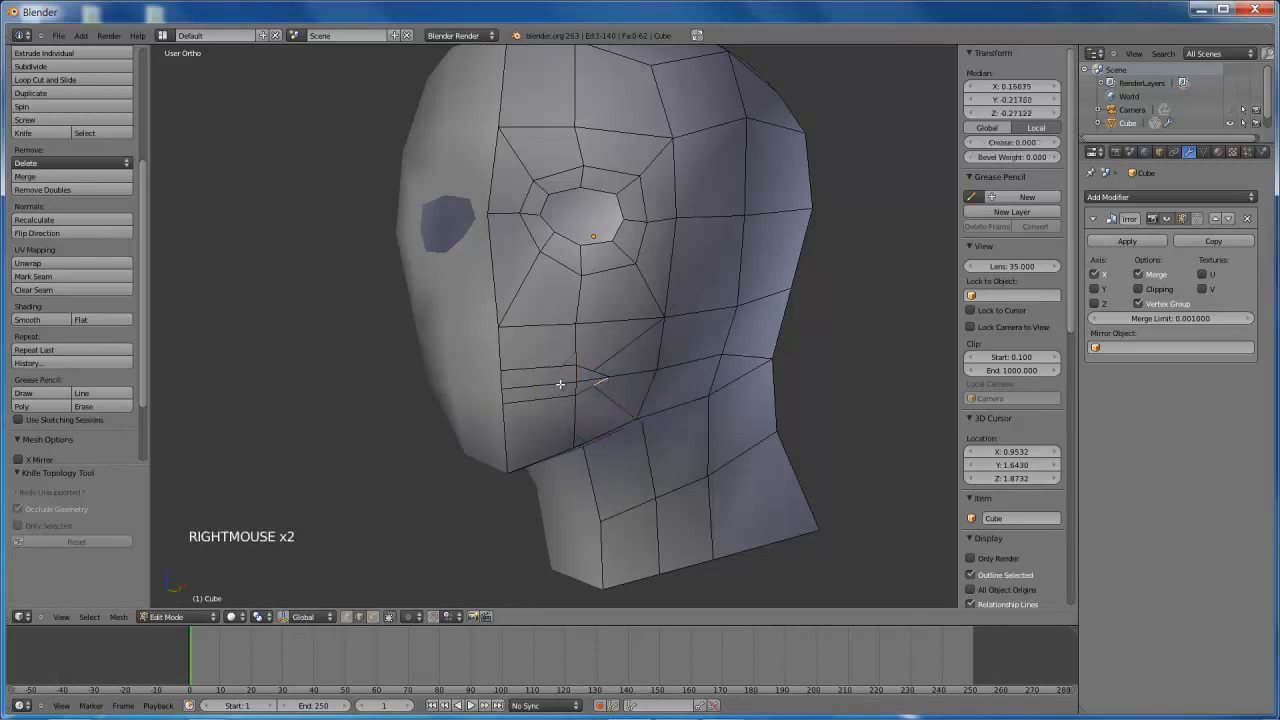
{"action": "key", "text": "g"}
{"action": "key", "text": "g"}
{"action": "key", "text": "g"}
{"action": "right_click", "coordinate": [560, 384]}
In the front view, use vertex selection to move the lower mouth-corner vertex slightly outward and down
{"action": "key", "text": "KP_1"}
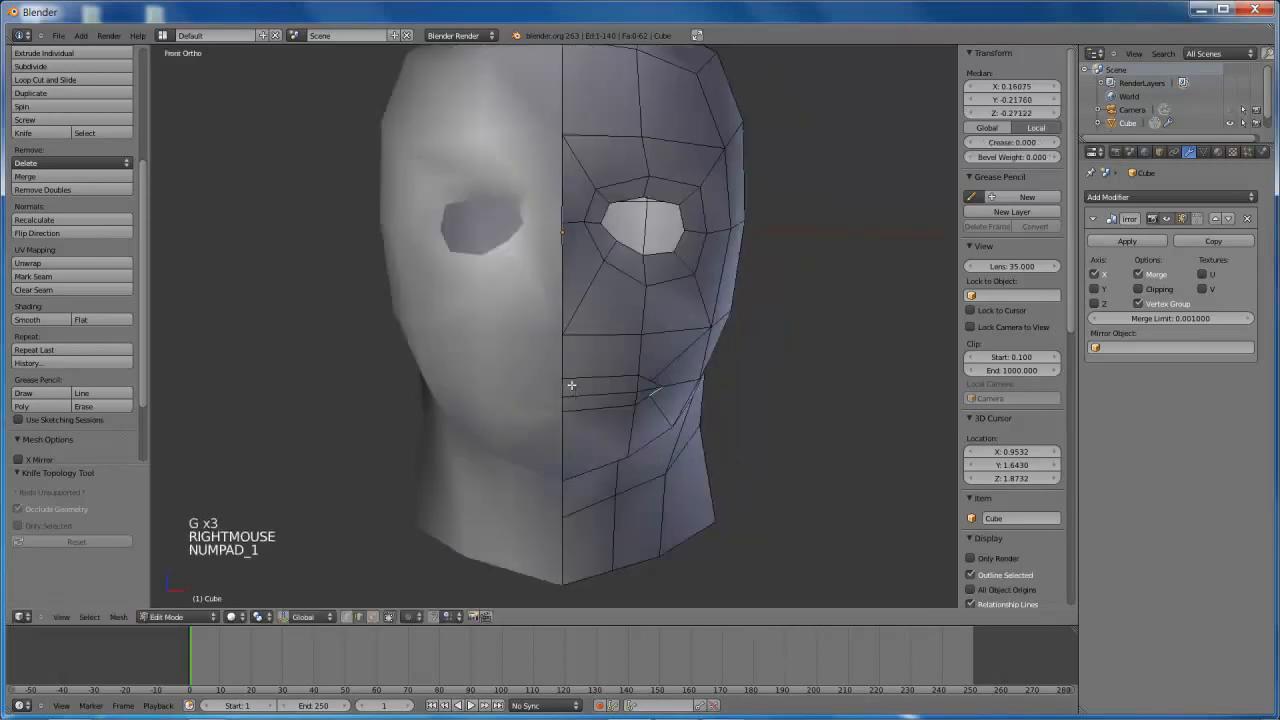
{"action": "key", "text": "KP_5"}
{"action": "key", "text": "KP_5"}
{"action": "middle_click_drag", "start_coordinate": [571, 386], "coordinate": [569, 300], "text": "shift"}
{"action": "scroll", "coordinate": [569, 300], "scroll_direction": "up", "scroll_amount": 2}
{"action": "key", "text": "ctrl+Tab"}
{"action": "left_click", "coordinate": [540, 291]}
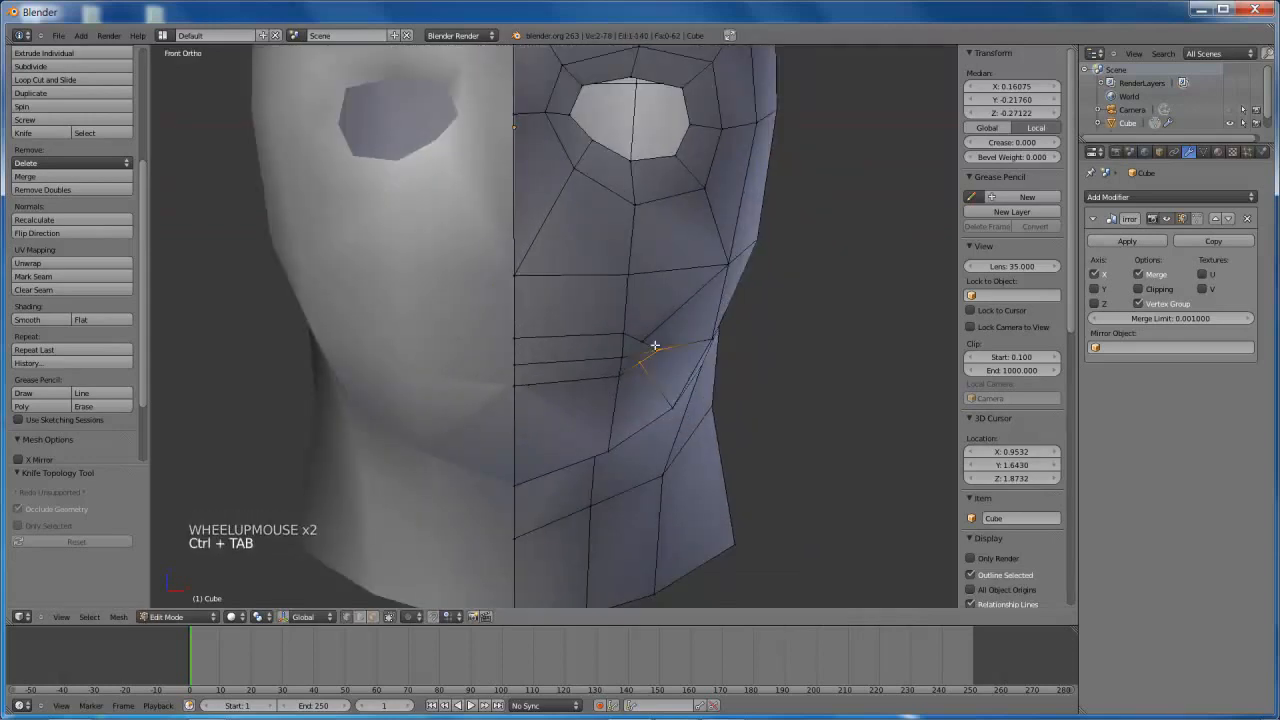
{"action": "right_click", "coordinate": [642, 364]}
{"action": "key", "text": "g"}
{"action": "key", "text": "g"}
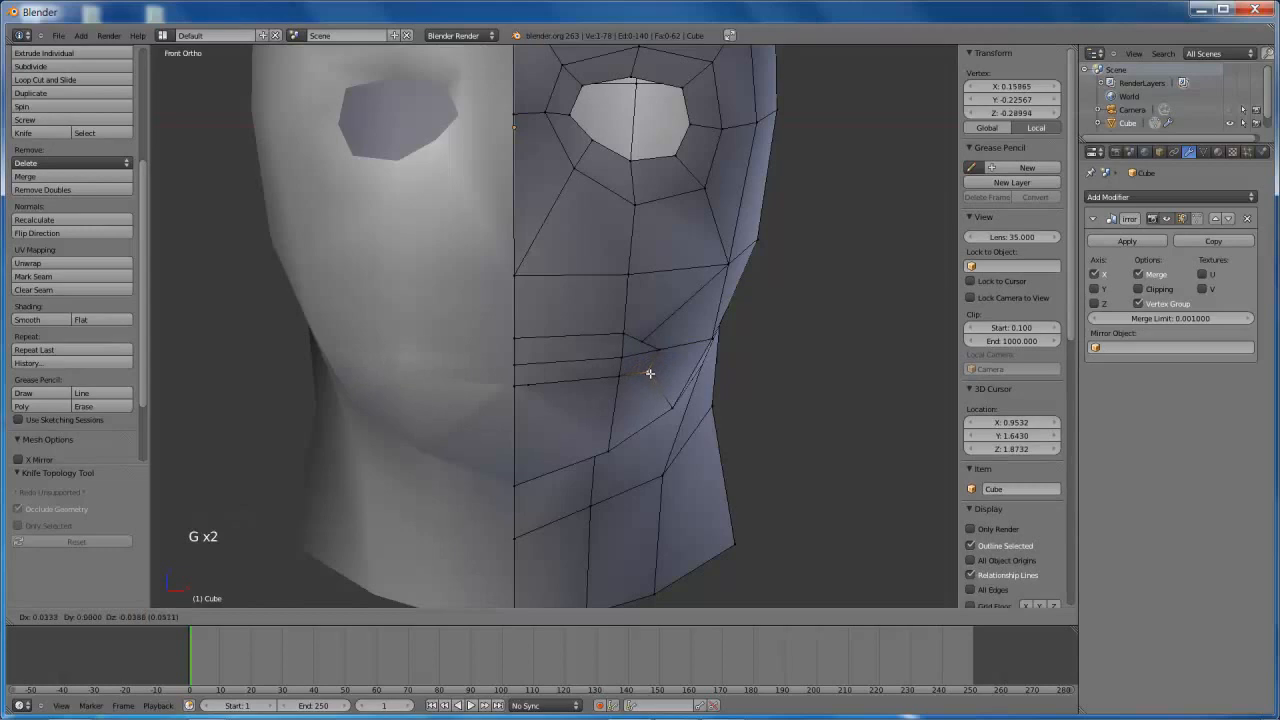
{"action": "left_click", "coordinate": [649, 368]}
Raise the upper mouth-corner vertex slightly and adjust the inner vertex on the middle mouth line
{"action": "key", "text": "g"}
{"action": "left_click", "coordinate": [646, 336]}
{"action": "key", "text": "g"}
{"action": "key", "text": "g"}
{"action": "left_click", "coordinate": [648, 332]}
{"action": "key", "text": "g"}
{"action": "key", "text": "g"}
{"action": "left_click", "coordinate": [617, 354]}
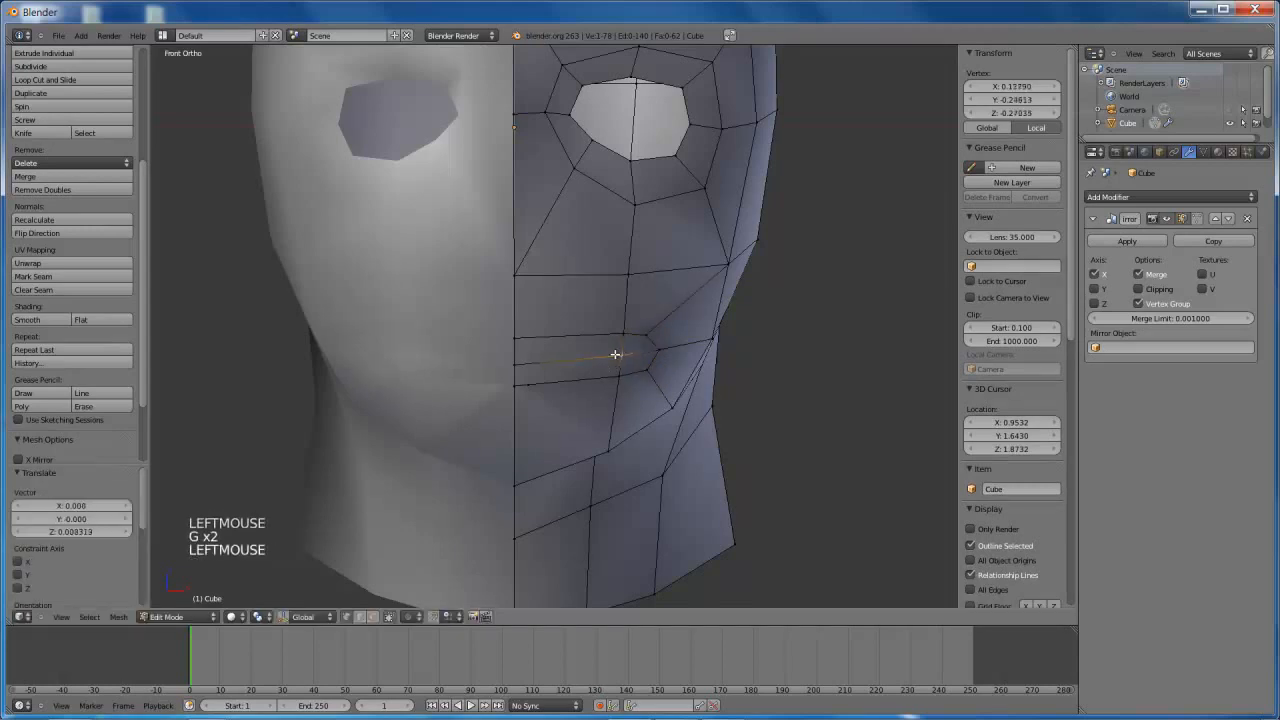
Select the four faces inside the mouth outline and delete them as faces to open the mouth
{"action": "key", "text": "ctrl+Tab"}
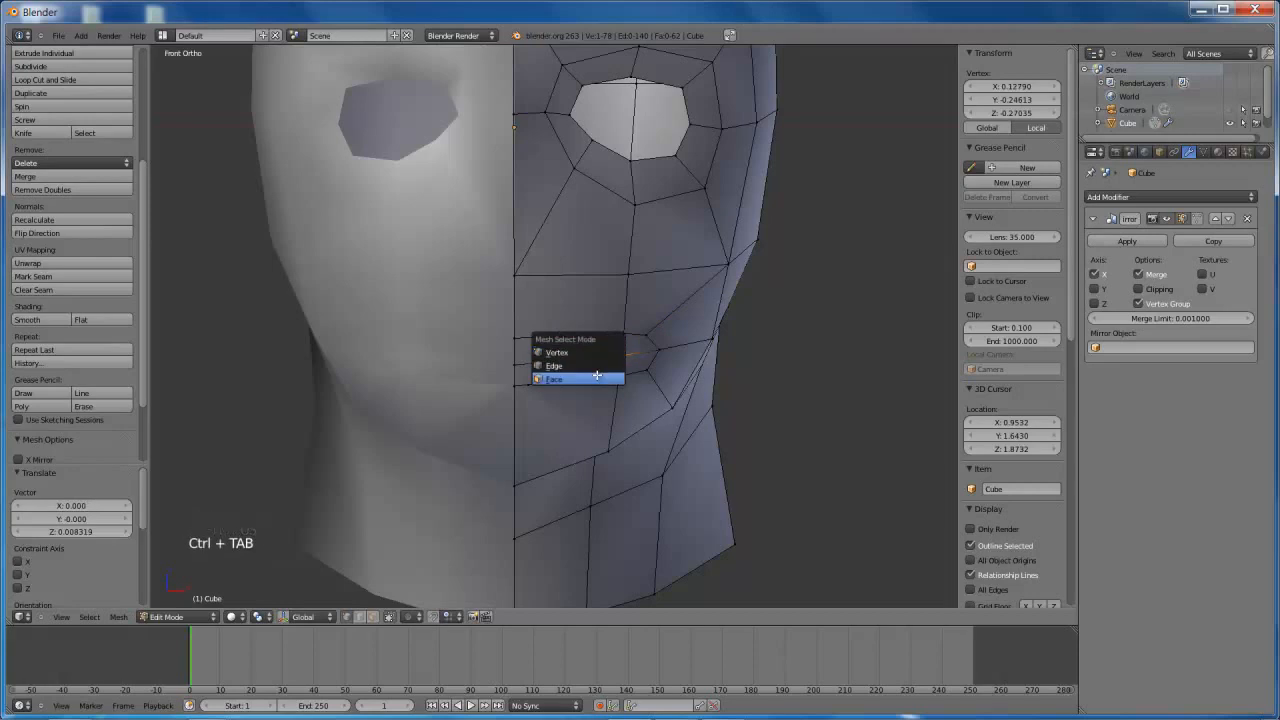
{"action": "left_click", "coordinate": [598, 380]}
{"action": "right_click", "coordinate": [607, 342]}
{"action": "right_click", "coordinate": [641, 345], "text": "shift"}
{"action": "right_click", "coordinate": [600, 372], "text": "shift"}
{"action": "right_click", "coordinate": [594, 372], "text": "shift"}
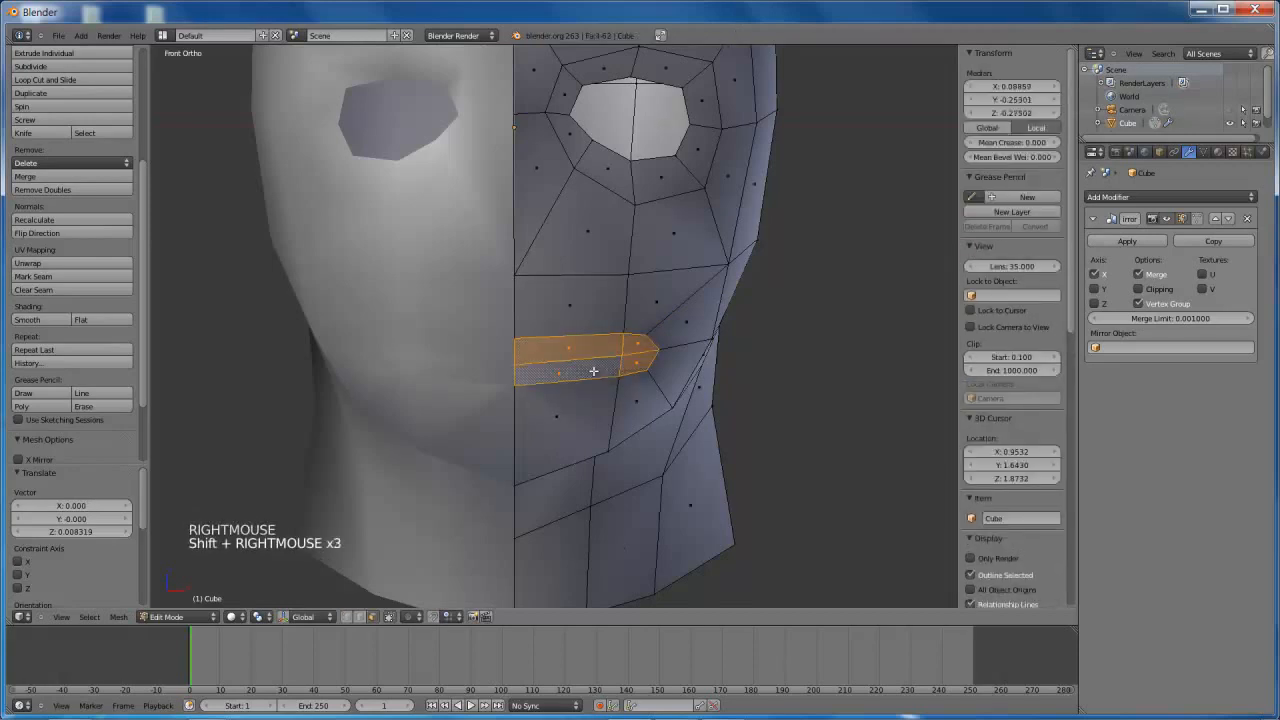
{"action": "key", "text": "Delete"}
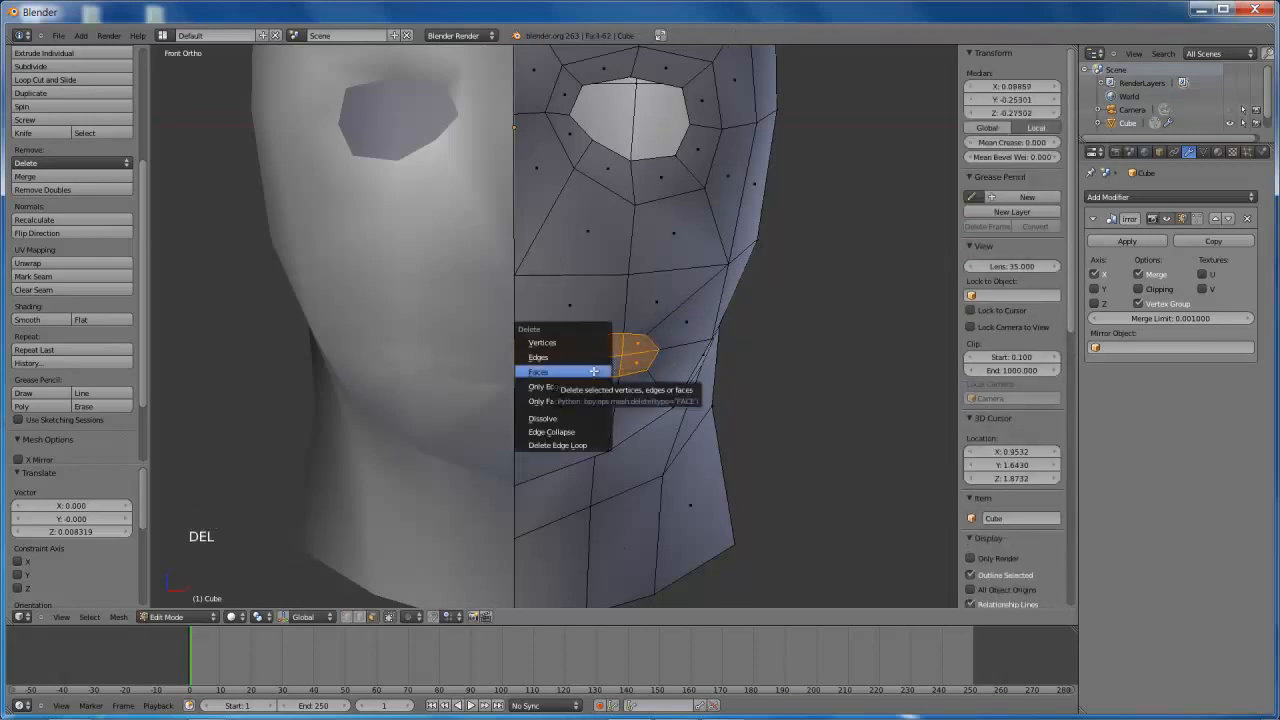
{"action": "key", "text": "x"}
{"action": "left_click", "coordinate": [598, 335]}
Move the upper-lip vertex and the vertex above it on the cheek line toward the face's centreline
{"action": "key", "text": "ctrl+Tab"}
{"action": "left_click", "coordinate": [624, 292]}
{"action": "right_click", "coordinate": [627, 329]}
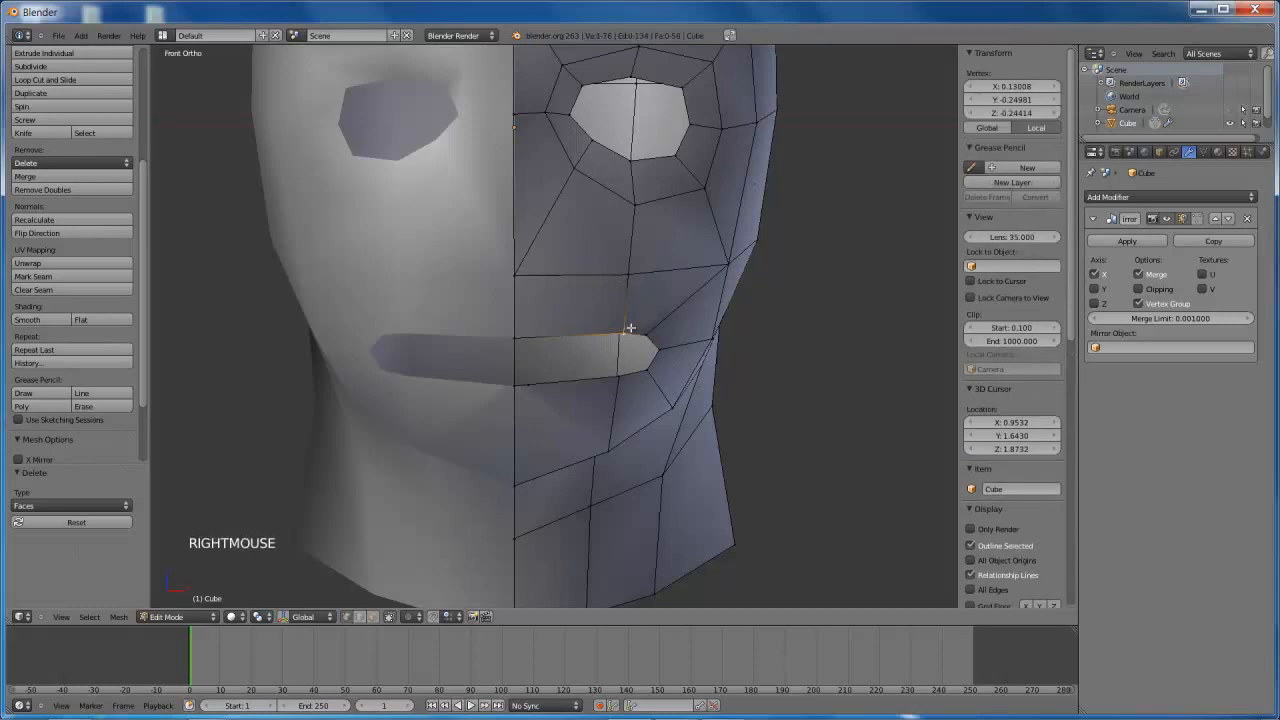
{"action": "key", "text": "g"}
{"action": "key", "text": "g"}
{"action": "left_click", "coordinate": [617, 277]}
{"action": "key", "text": "g"}
{"action": "key", "text": "g"}
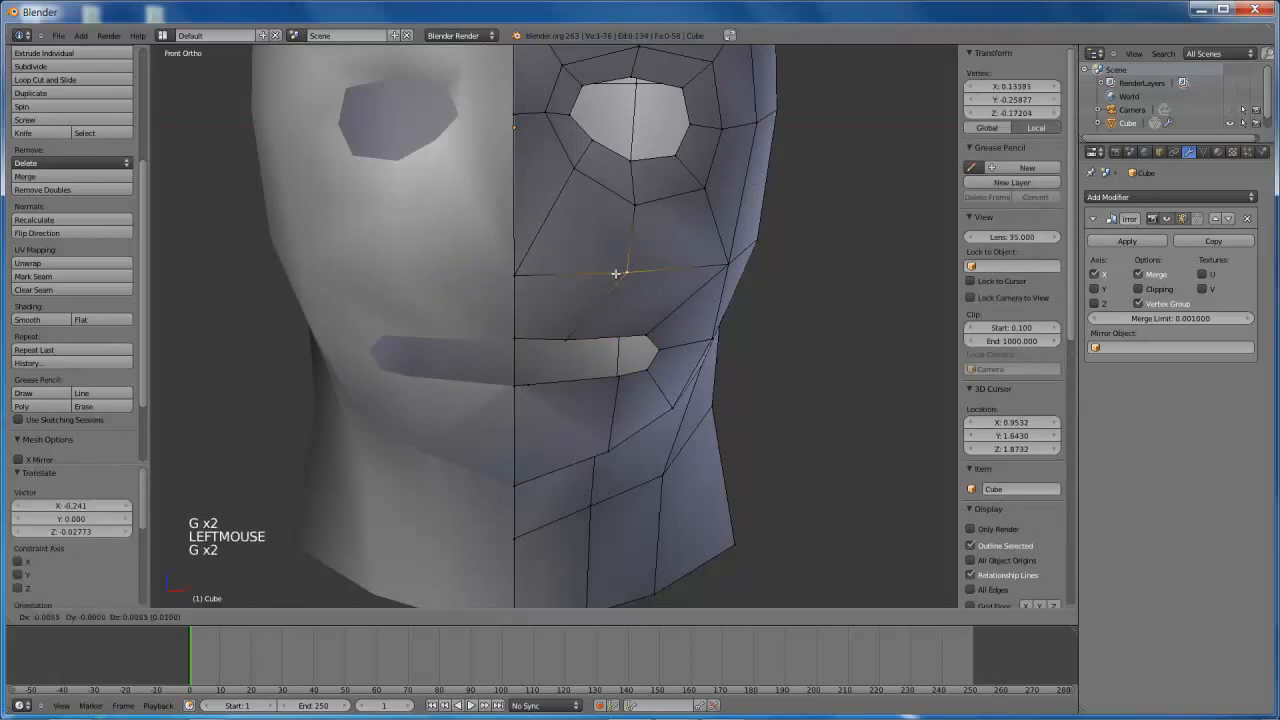
{"action": "left_click", "coordinate": [603, 273]}
Reposition the outer upper-lip vertex and shift the lower-lip vertex toward the centreline
{"action": "key", "text": "g"}
{"action": "key", "text": "g"}
{"action": "left_click", "coordinate": [629, 340]}
{"action": "key", "text": "g"}
{"action": "key", "text": "g"}
{"action": "left_click", "coordinate": [583, 382]}
Merge the stray lower-lip edge at the centreline using At Last
{"action": "right_click", "coordinate": [524, 386]}
{"action": "right_click", "coordinate": [514, 388], "text": "shift"}
{"action": "key", "text": "alt+m"}
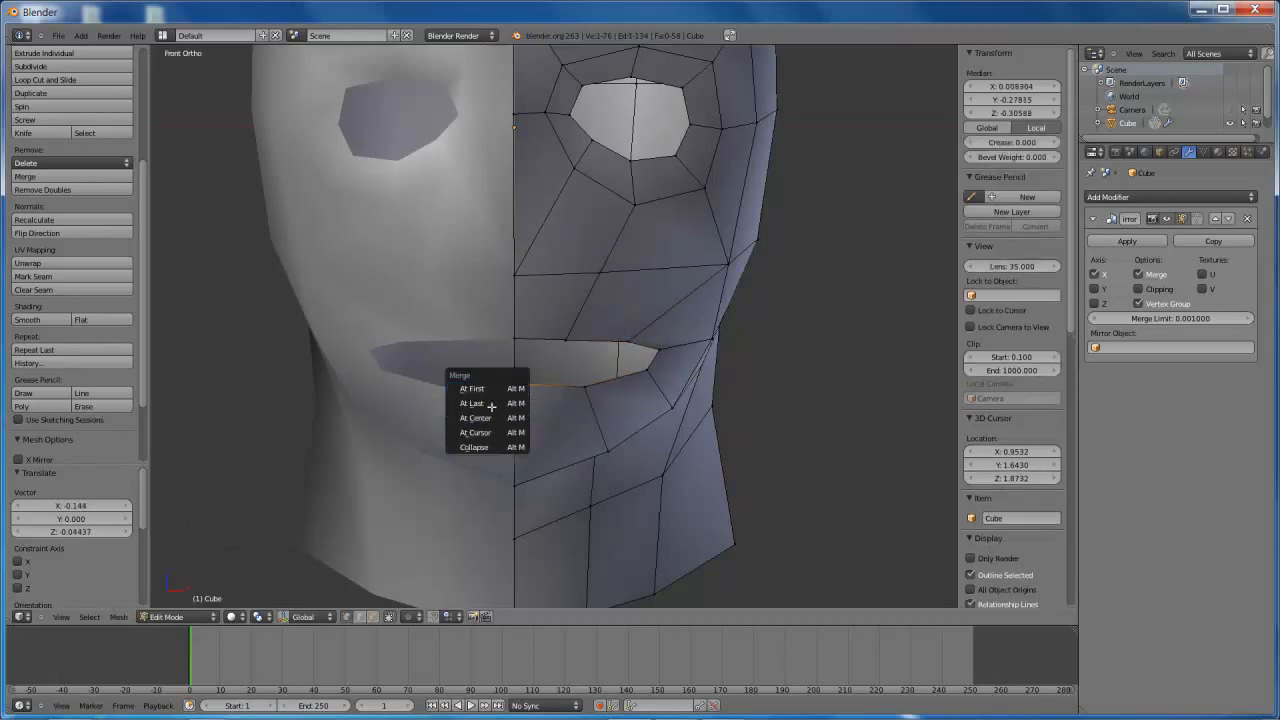
{"action": "left_click", "coordinate": [490, 403]}
Narrow the mouth by moving the outer upper-lip vertex and both mouth-corner vertices inward
{"action": "right_click", "coordinate": [578, 393]}
{"action": "right_click", "coordinate": [633, 342]}
{"action": "key", "text": "g"}
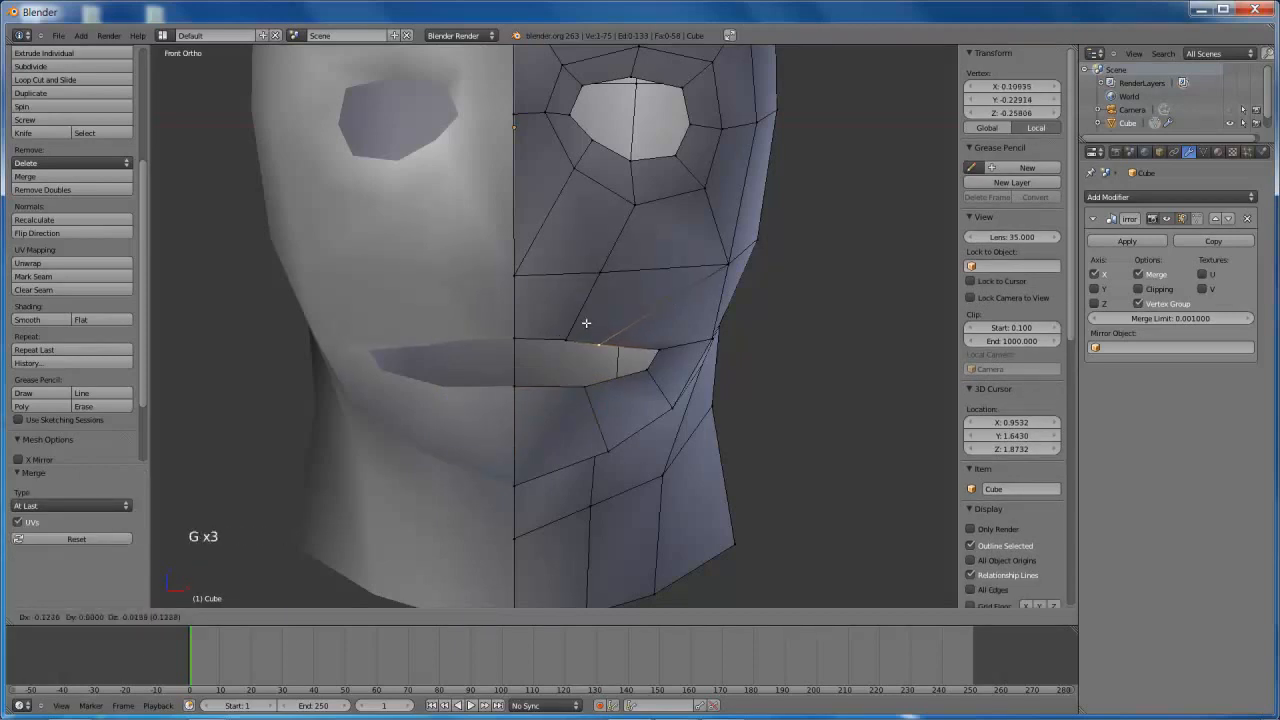
{"action": "left_click", "coordinate": [587, 318]}
{"action": "right_click", "coordinate": [660, 349]}
{"action": "key", "text": "g"}
{"action": "left_click", "coordinate": [627, 354]}
{"action": "right_click", "coordinate": [645, 371]}
{"action": "key", "text": "g"}
{"action": "left_click", "coordinate": [632, 373]}
Raise the two lower-lip vertices nearest the centreline along Z by about 0.078
{"action": "right_click", "coordinate": [586, 388]}
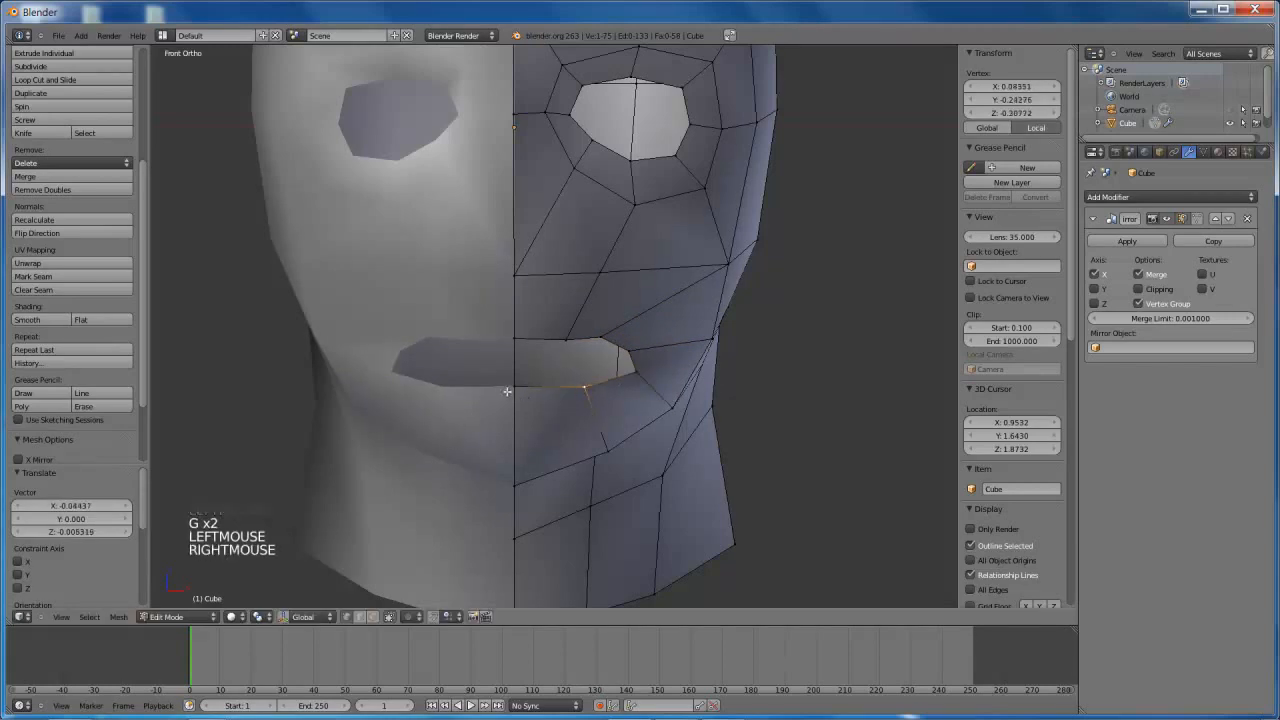
{"action": "right_click", "coordinate": [513, 387], "text": "shift"}
{"action": "key", "text": "g"}
{"action": "key", "text": "z"}
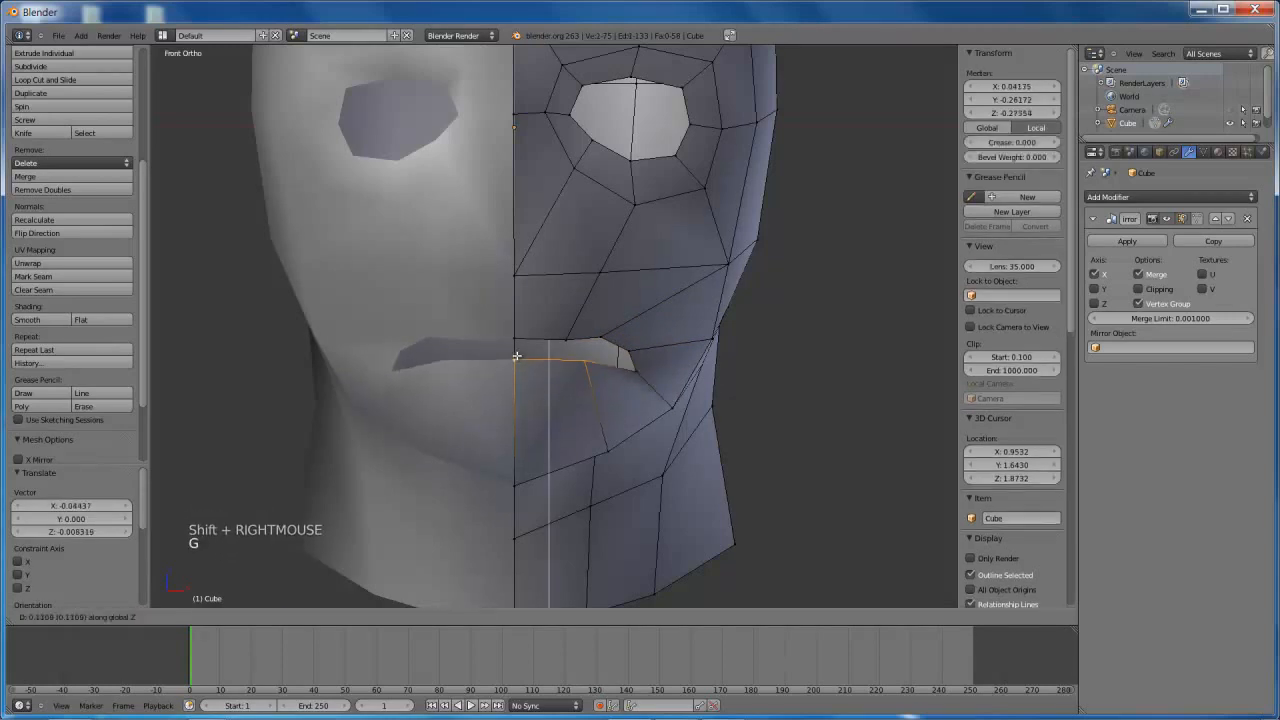
{"action": "left_click", "coordinate": [516, 343]}
Lower the two upper-lip vertices nearest the centreline along Z by about 0.044
{"action": "right_click", "coordinate": [516, 342]}
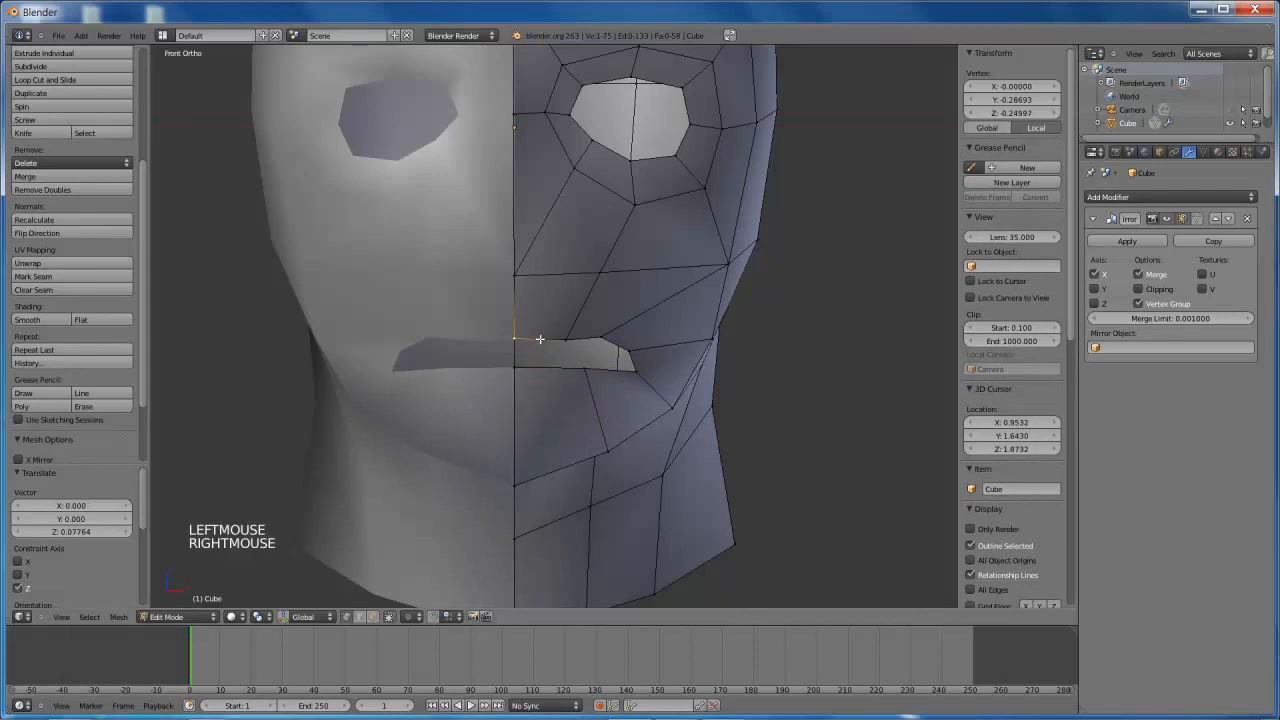
{"action": "right_click", "coordinate": [564, 341], "text": "shift"}
{"action": "key", "text": "g"}
{"action": "key", "text": "z"}
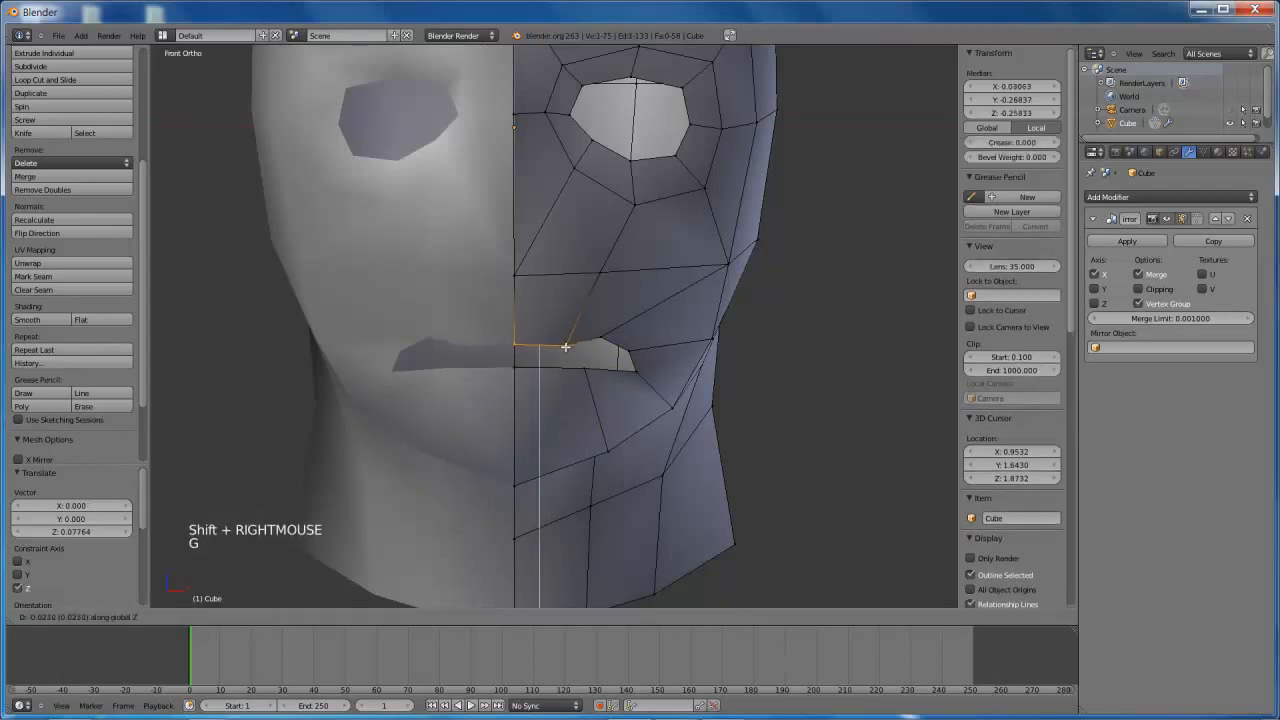
{"action": "left_click", "coordinate": [566, 351]}
Lower the outer upper-lip vertex and adjust the mouth-corner vertex to curve the lip line downward
{"action": "right_click", "coordinate": [594, 338]}
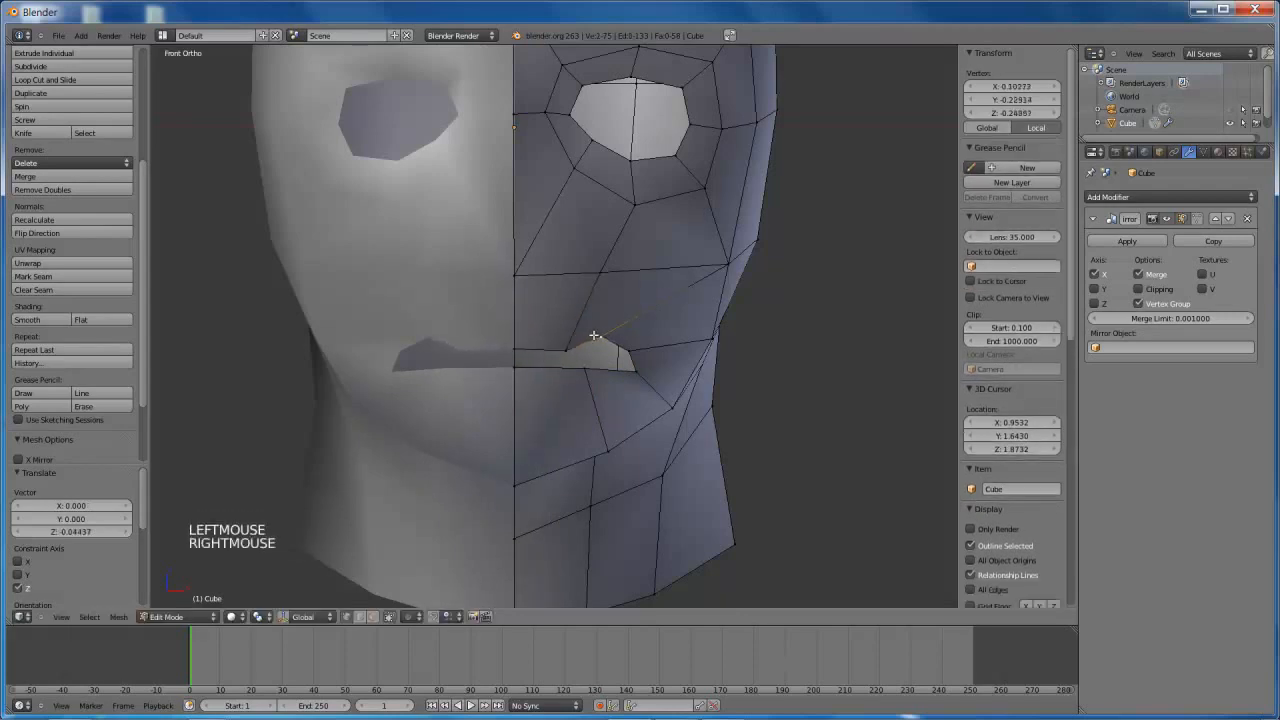
{"action": "key", "text": "g"}
{"action": "key", "text": "g"}
{"action": "left_click", "coordinate": [640, 352]}
{"action": "key", "text": "g"}
{"action": "key", "text": "g"}
{"action": "left_click", "coordinate": [632, 364]}
Lower the bottom mouth-corner vertex and move the inner lower-lip vertex toward the centreline
{"action": "key", "text": "g"}
{"action": "key", "text": "g"}
{"action": "left_click", "coordinate": [594, 365]}
{"action": "key", "text": "g"}
{"action": "key", "text": "g"}
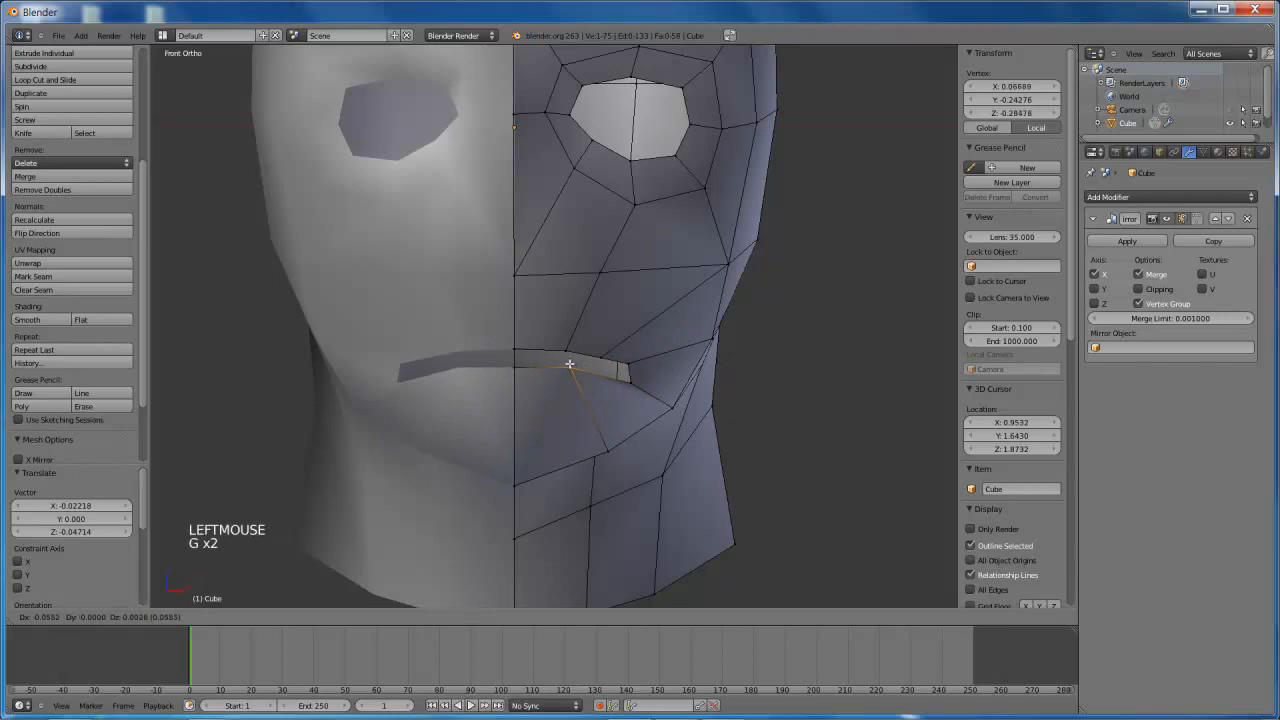
{"action": "left_click", "coordinate": [573, 362]}
Tighten the outer mouth opening by moving the outer upper-lip vertex and the two corner vertices close together
{"action": "key", "text": "g"}
{"action": "key", "text": "g"}
{"action": "left_click", "coordinate": [600, 367]}
{"action": "key", "text": "g"}
{"action": "key", "text": "g"}
{"action": "left_click", "coordinate": [630, 380]}
{"action": "key", "text": "g"}
{"action": "key", "text": "g"}
{"action": "left_click", "coordinate": [626, 380]}
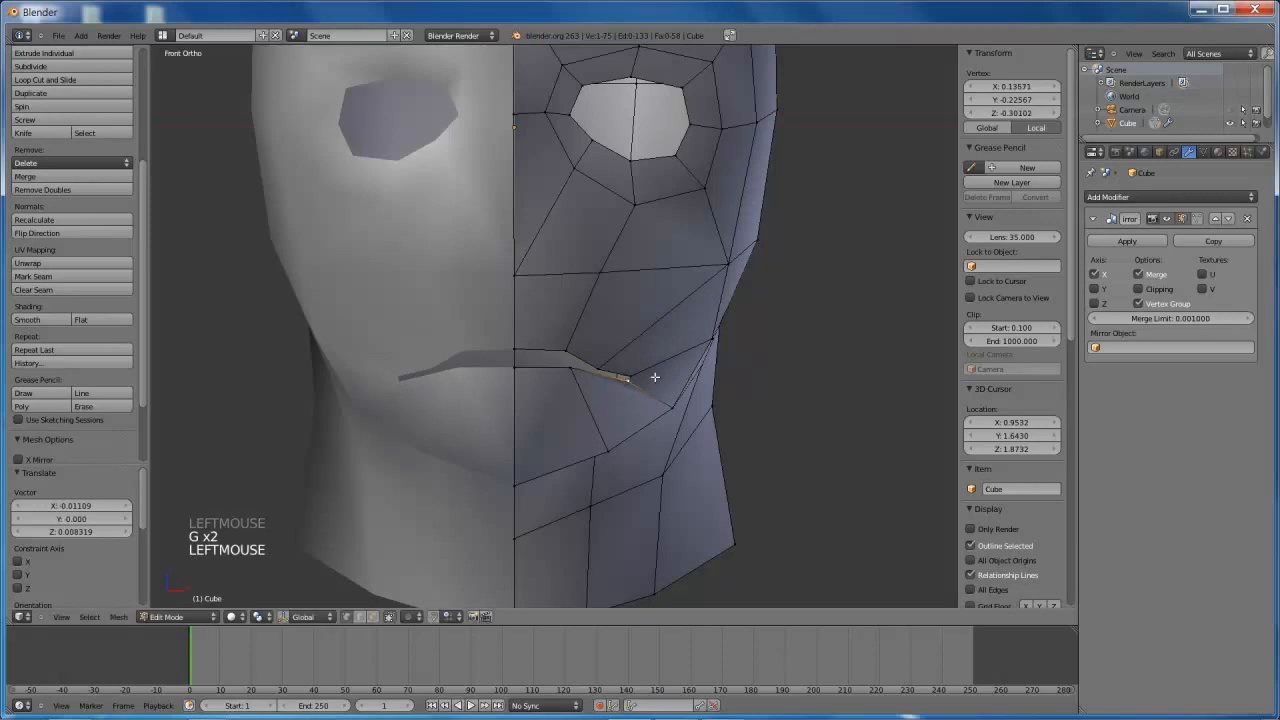
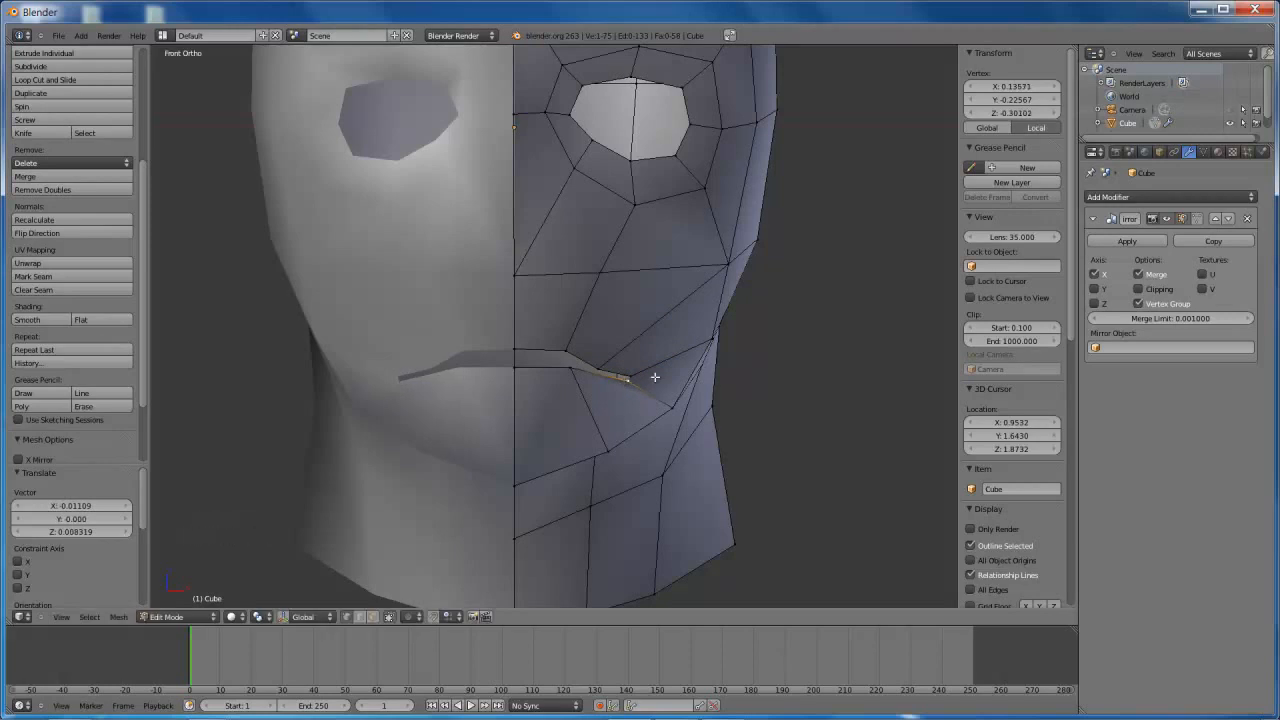
Move the inner upper-lip vertex slightly up and inward, and fine-tune the lower-lip vertex beneath it
{"action": "right_click", "coordinate": [562, 352]}
{"action": "key", "text": "g"}
{"action": "key", "text": "g"}
{"action": "left_click", "coordinate": [561, 349]}
{"action": "key", "text": "g"}
{"action": "left_click", "coordinate": [558, 348]}
{"action": "key", "text": "g"}
{"action": "key", "text": "g"}
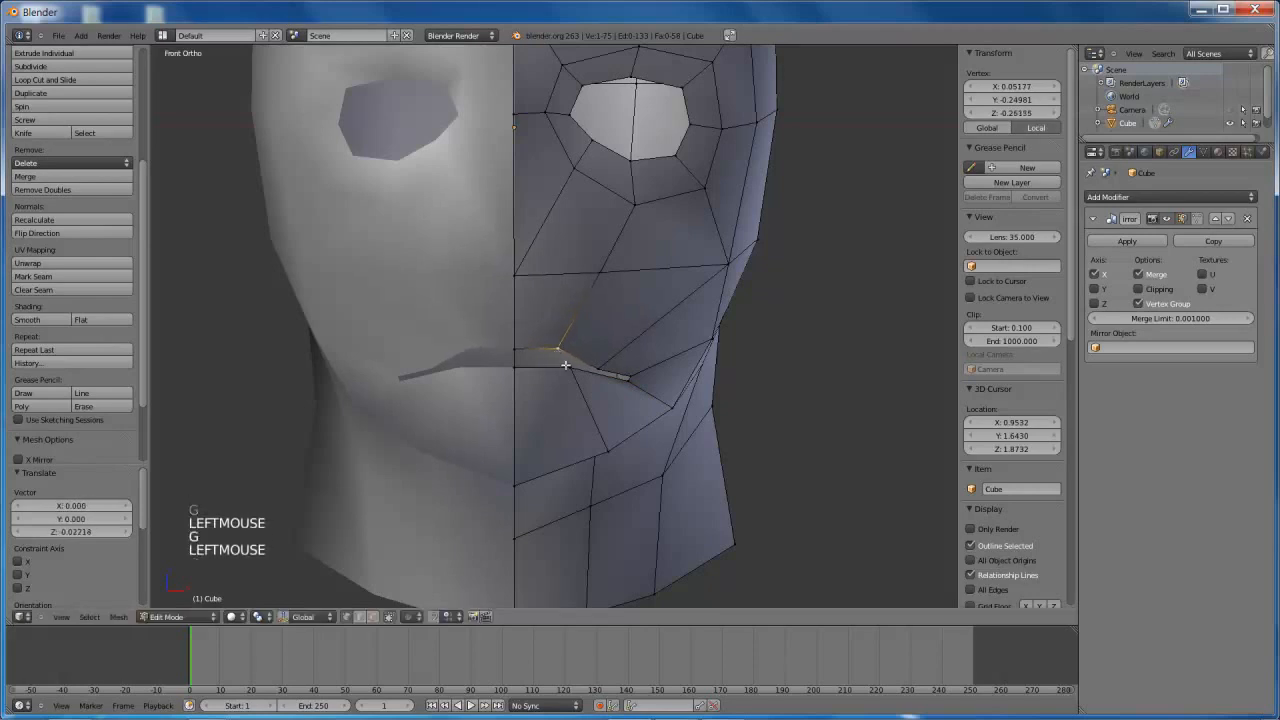
{"action": "left_click", "coordinate": [566, 368]}
Move the outer upper-lip vertex up and inward, and pull the lower mouth-corner vertex inward
{"action": "right_click", "coordinate": [606, 358]}
{"action": "key", "text": "g"}
{"action": "key", "text": "g"}
{"action": "left_click", "coordinate": [601, 355]}
{"action": "right_click", "coordinate": [614, 364]}
{"action": "key", "text": "g"}
{"action": "key", "text": "g"}
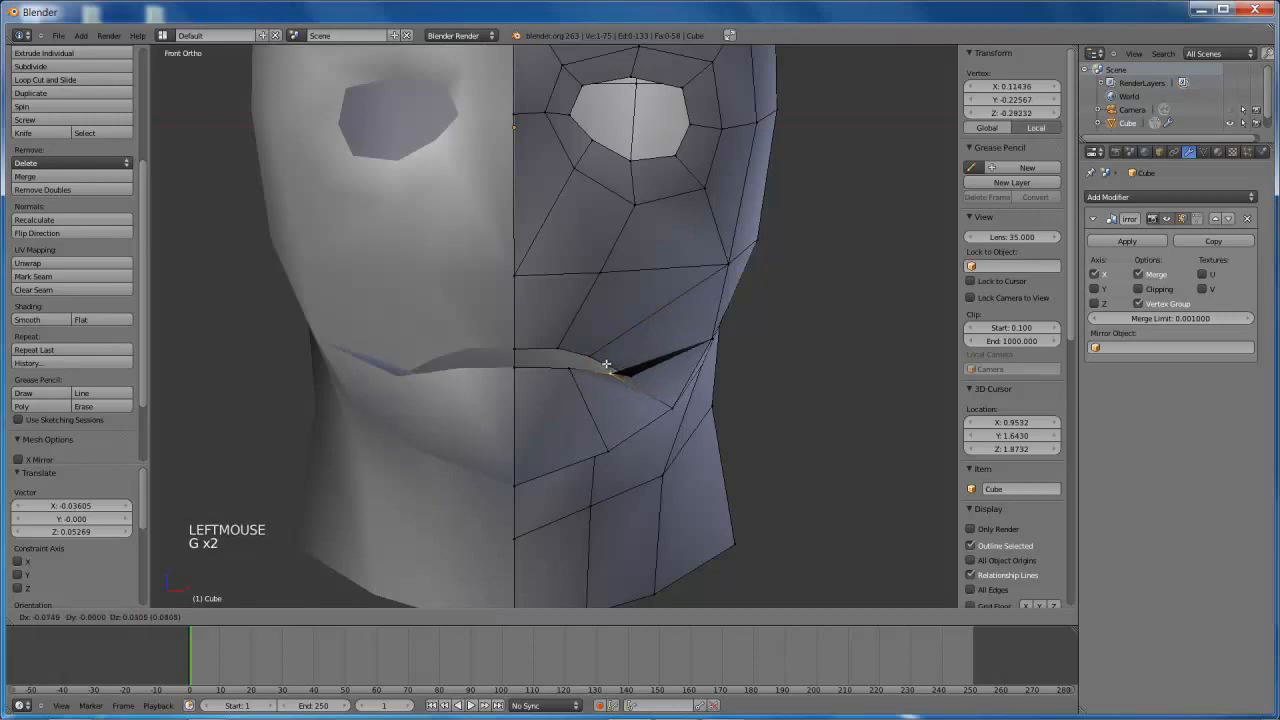
{"action": "left_click", "coordinate": [617, 371]}
Pull the upper mouth-corner vertex inward to match the lower one and fine-tune the corner and outer upper-lip vertices
{"action": "right_click", "coordinate": [623, 366]}
{"action": "key", "text": "g"}
{"action": "key", "text": "g"}
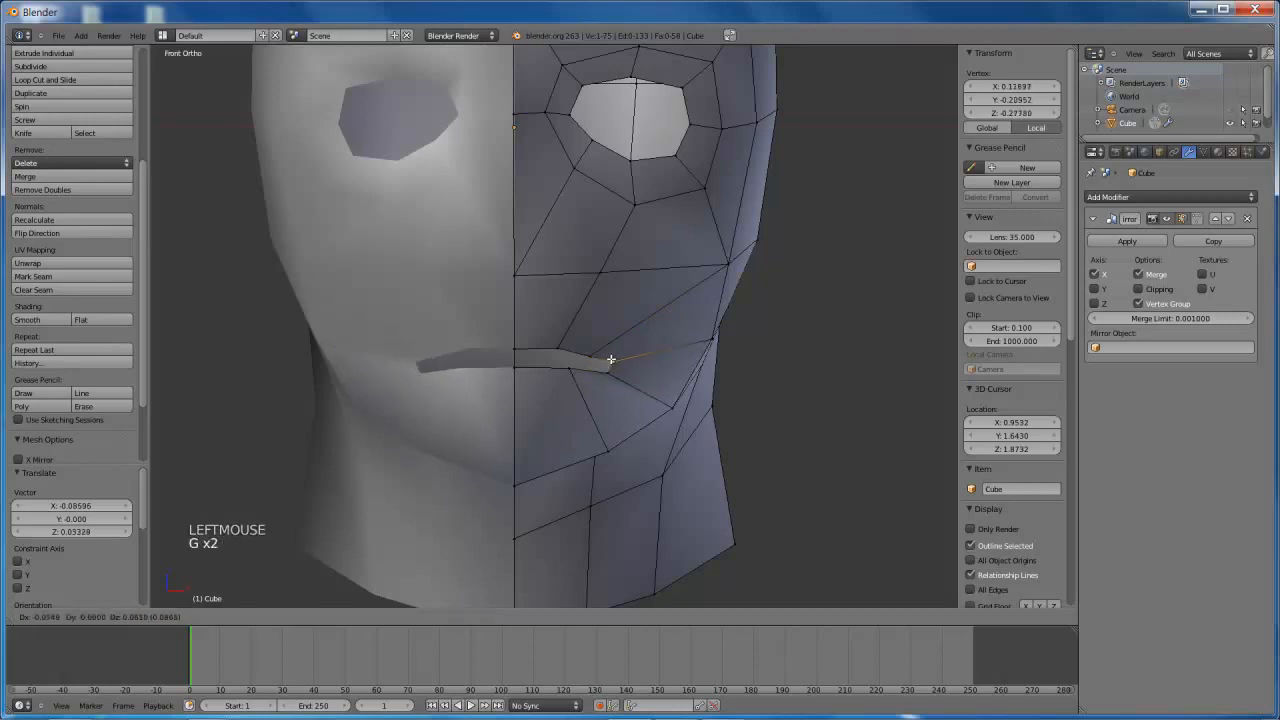
{"action": "left_click", "coordinate": [603, 366]}
{"action": "key", "text": "g"}
{"action": "key", "text": "g"}
{"action": "left_click", "coordinate": [599, 366]}
{"action": "right_click", "coordinate": [585, 355]}
{"action": "key", "text": "g"}
{"action": "key", "text": "g"}
{"action": "left_click", "coordinate": [585, 352]}
Switch to edge selection and add a loop cut around the mouth, slid toward the outer ring of vertices
{"action": "key", "text": "ctrl+Tab"}
{"action": "left_click", "coordinate": [571, 339]}
{"action": "right_click", "coordinate": [586, 297]}
{"action": "right_click", "coordinate": [627, 324], "text": "shift"}
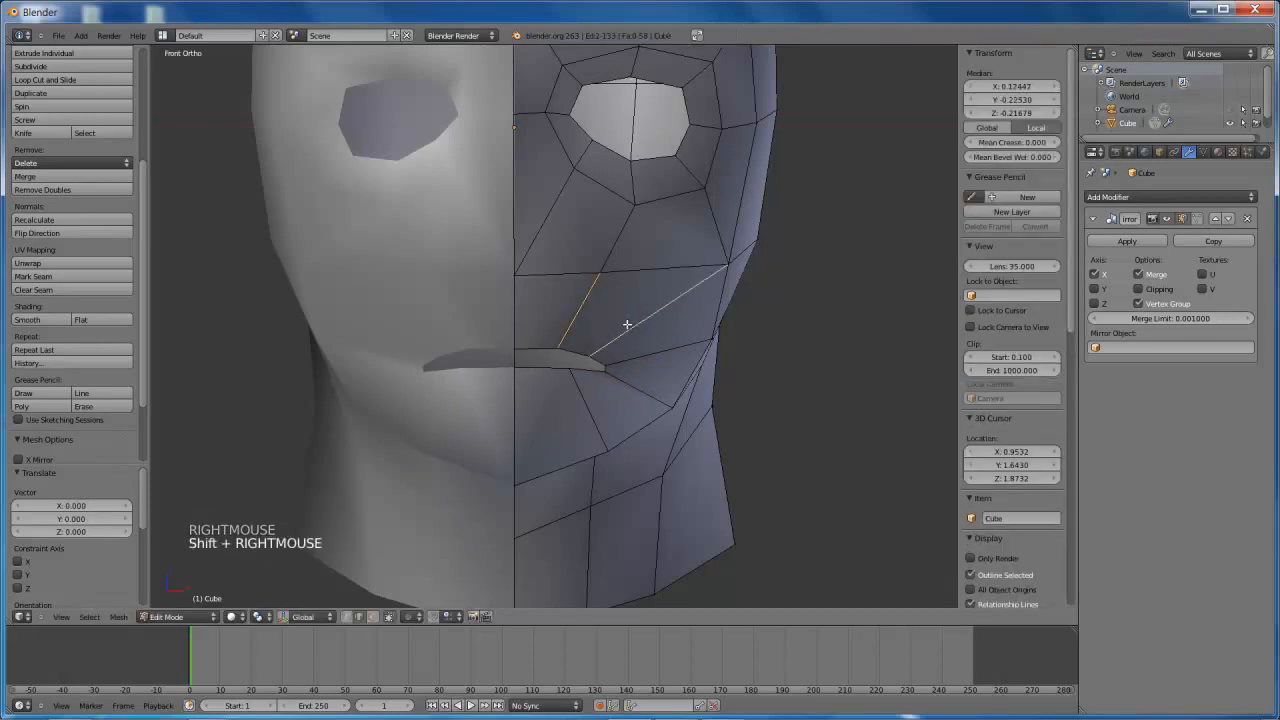
{"action": "key", "text": "ctrl+r"}
{"action": "left_click", "coordinate": [628, 323]}
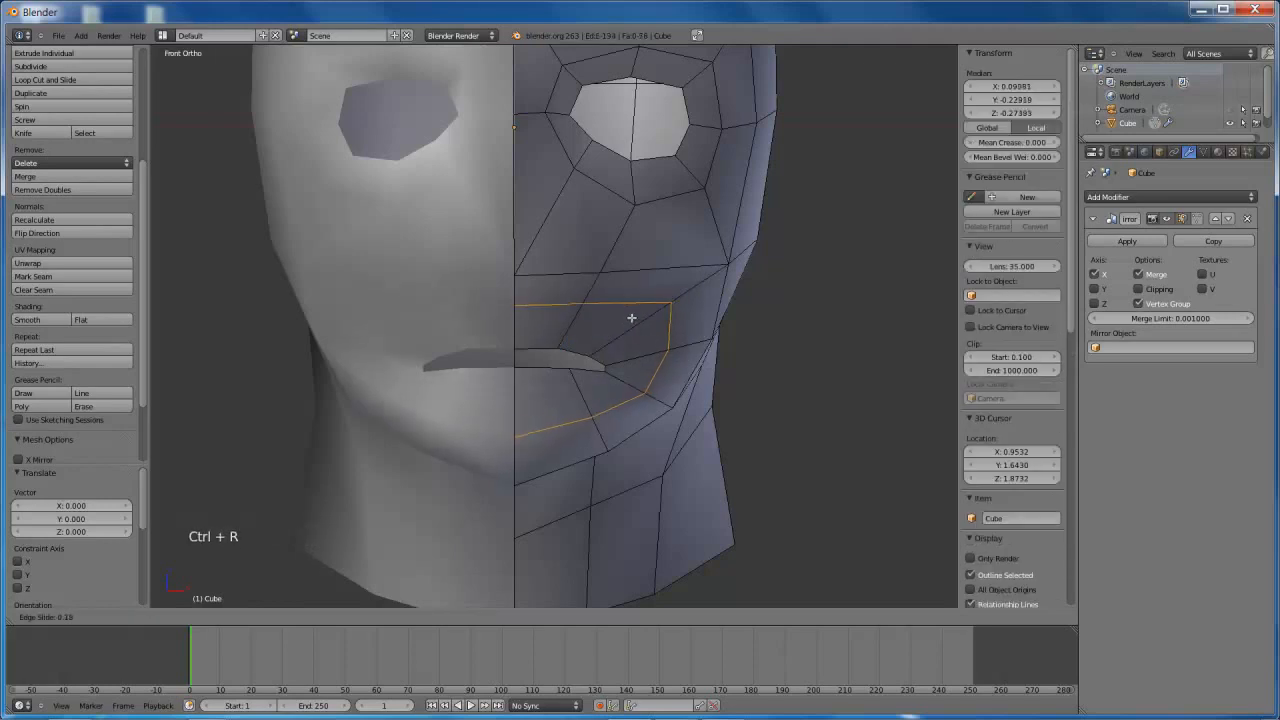
{"action": "left_click", "coordinate": [631, 319]}
Switch to vertex selection and move the new mouth loop's upper outer vertex down and inward
{"action": "key", "text": "ctrl+Tab"}
{"action": "left_click", "coordinate": [620, 304]}
{"action": "right_click", "coordinate": [670, 309]}
{"action": "key", "text": "g"}
{"action": "key", "text": "g"}
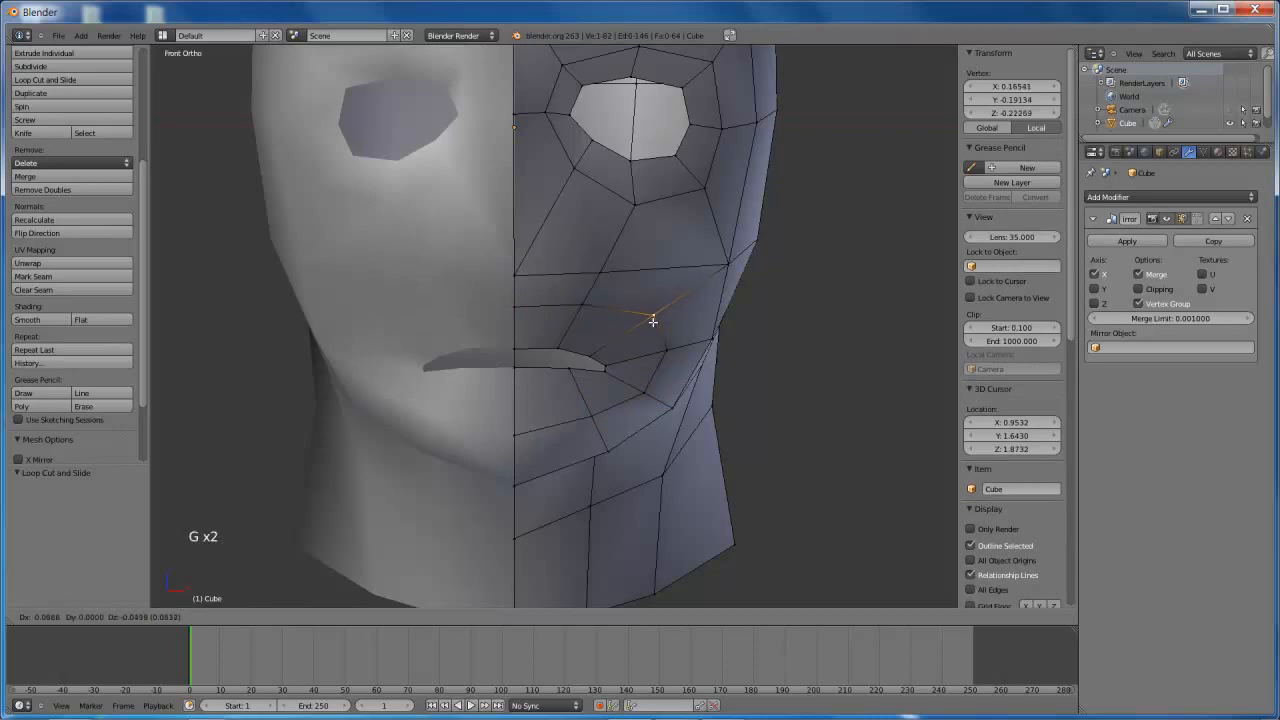
{"action": "left_click", "coordinate": [661, 338]}
Nudge the mouth loop's vertices beside and just below the mouth corner
{"action": "key", "text": "g"}
{"action": "key", "text": "g"}
{"action": "left_click", "coordinate": [661, 352]}
{"action": "left_click", "coordinate": [660, 354]}
{"action": "key", "text": "g"}
{"action": "key", "text": "g"}
{"action": "left_click", "coordinate": [642, 395]}
Fine-tune the mouth loop's outer and inner vertices above the upper lip and the nose-base vertex over them
{"action": "key", "text": "g"}
{"action": "key", "text": "g"}
{"action": "left_click", "coordinate": [632, 324]}
{"action": "key", "text": "g"}
{"action": "key", "text": "g"}
{"action": "left_click", "coordinate": [590, 297]}
{"action": "key", "text": "g"}
{"action": "key", "text": "g"}
{"action": "left_click", "coordinate": [598, 273]}
Nudge the cheek vertex level with the nose base slightly inward and down, and switch to edge selection
{"action": "right_click", "coordinate": [720, 264]}
{"action": "key", "text": "g"}
{"action": "key", "text": "g"}
{"action": "left_click", "coordinate": [716, 266]}
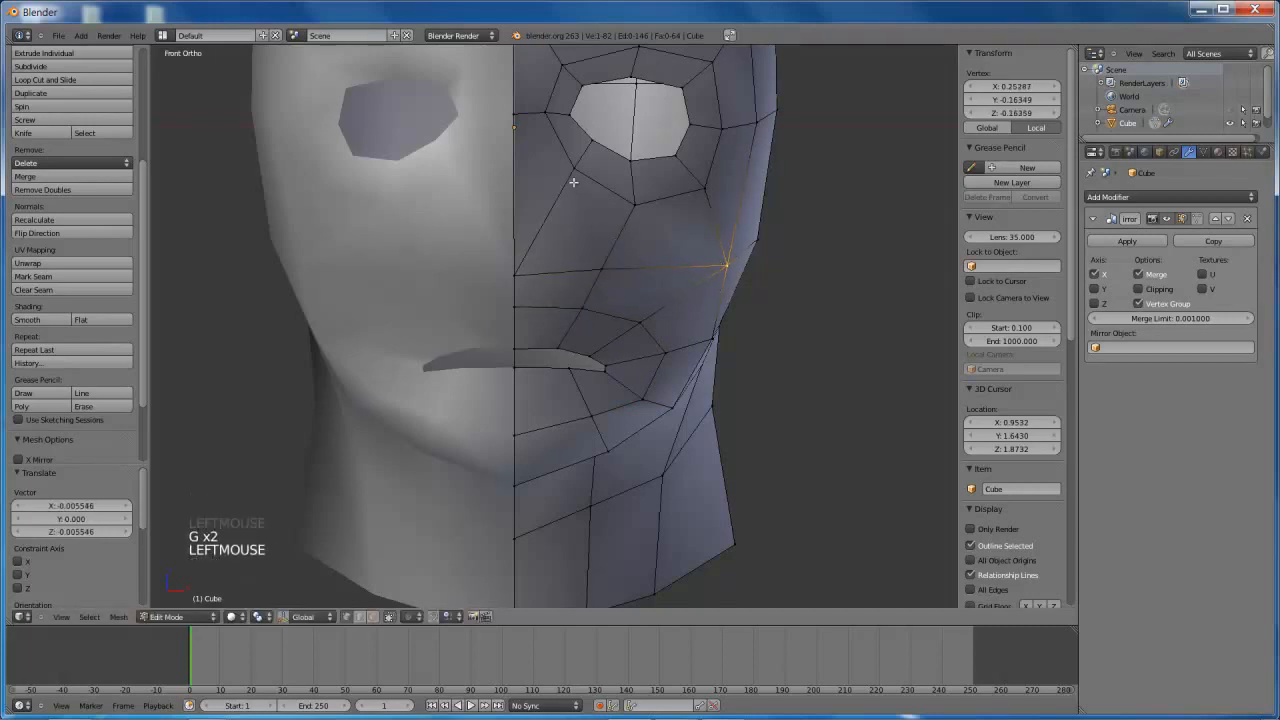
{"action": "key", "text": "ctrl+Tab"}
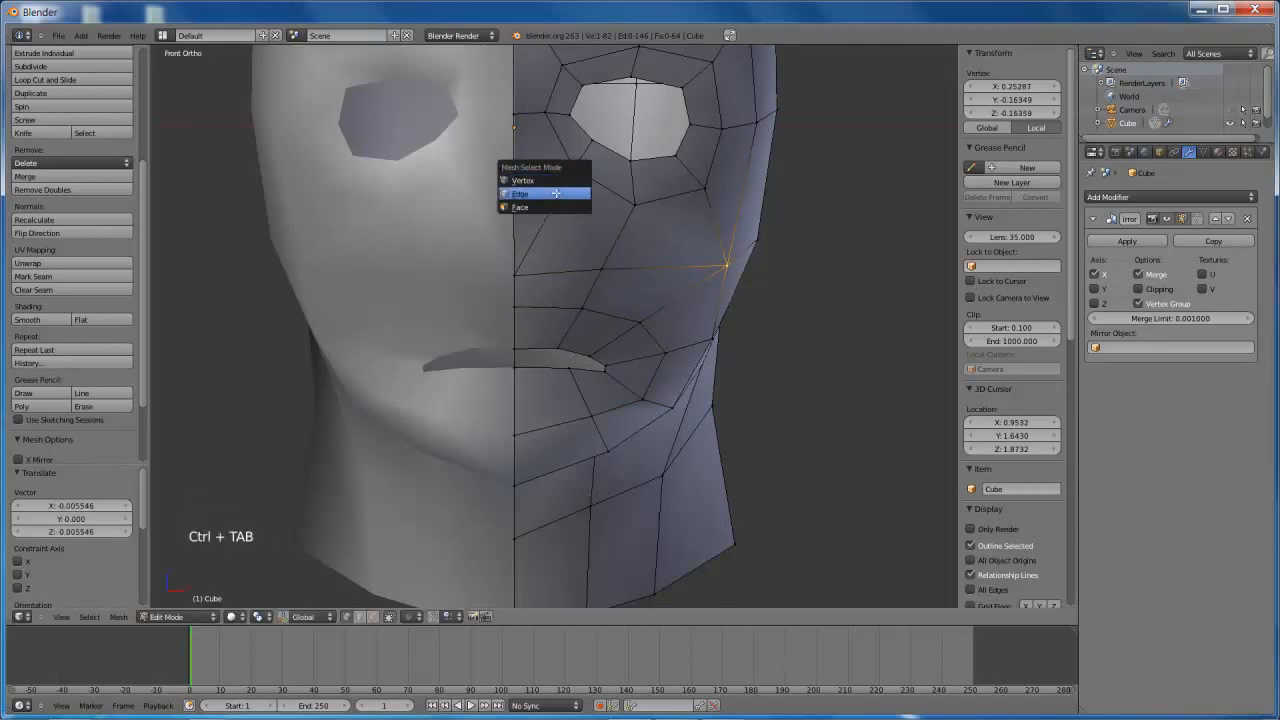
{"action": "left_click", "coordinate": [558, 192]}
{"action": "key", "text": "k"}
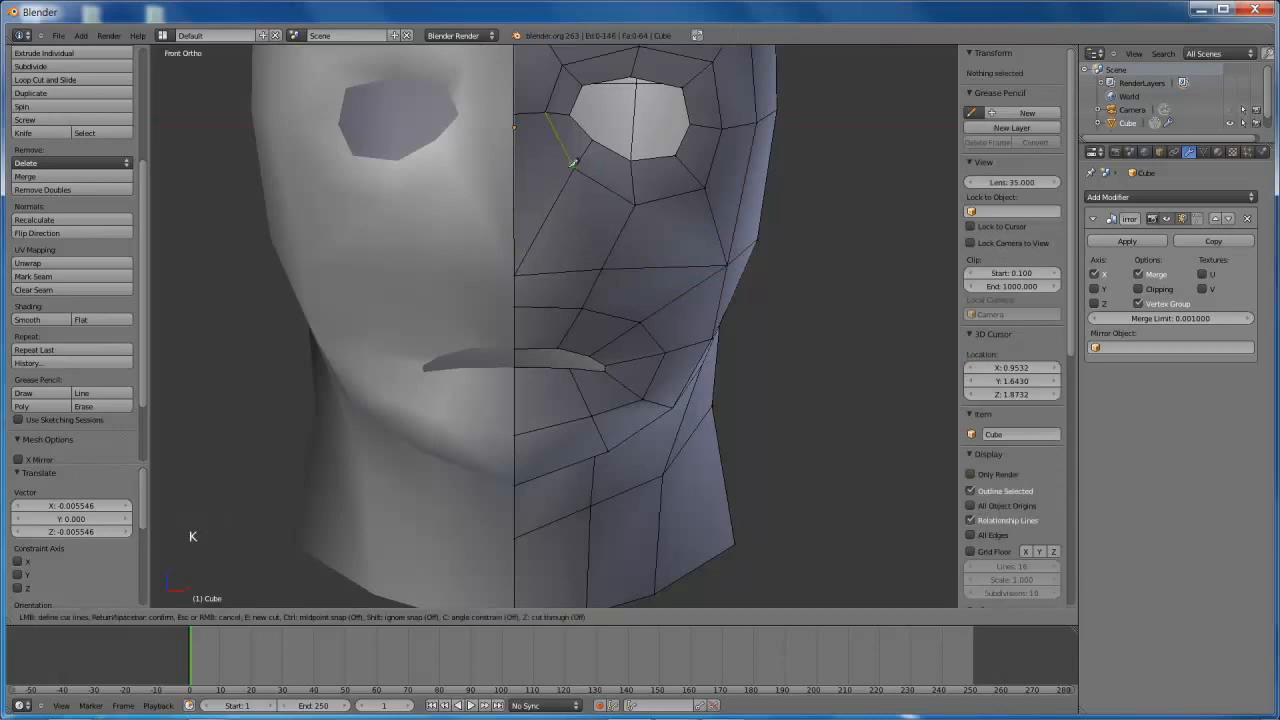
{"action": "left_click", "coordinate": [573, 170]}
{"action": "right_click", "coordinate": [570, 240]}
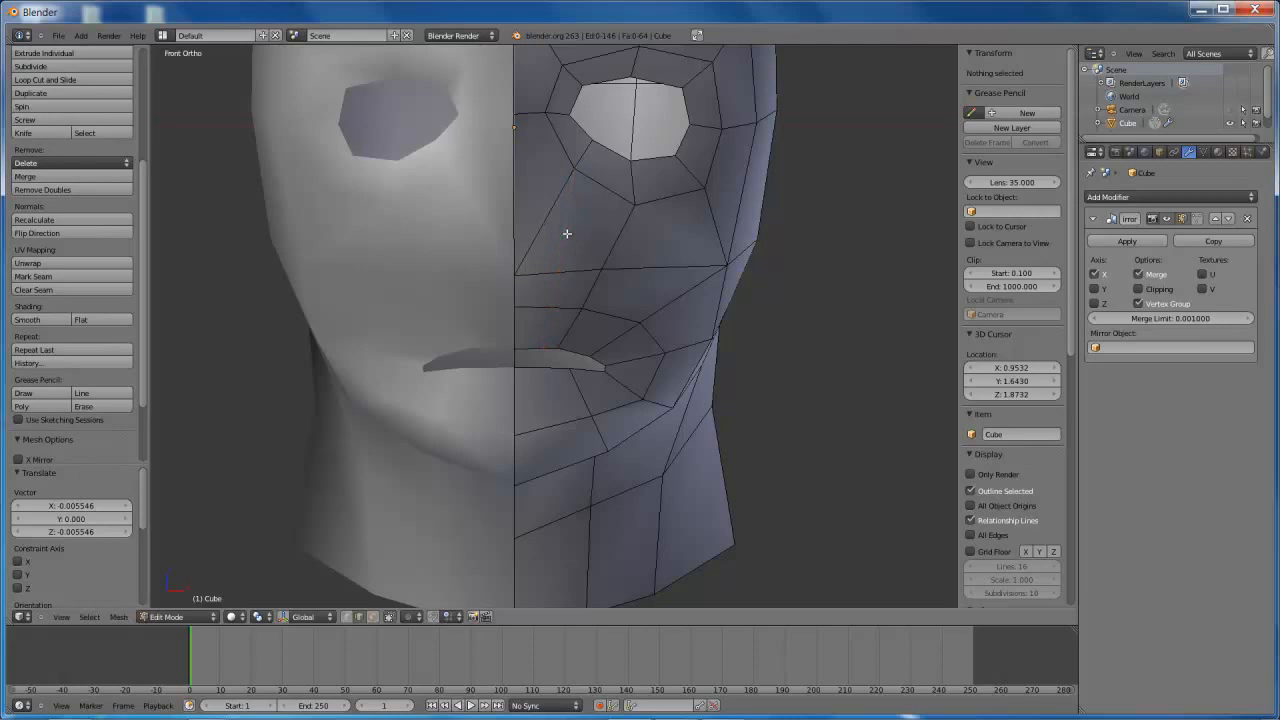
Knife-cut from the eye ring's lower inner vertex down to the upper lip, and from the same vertex across to the center line
{"action": "key", "text": "k"}
{"action": "left_click", "coordinate": [573, 169]}
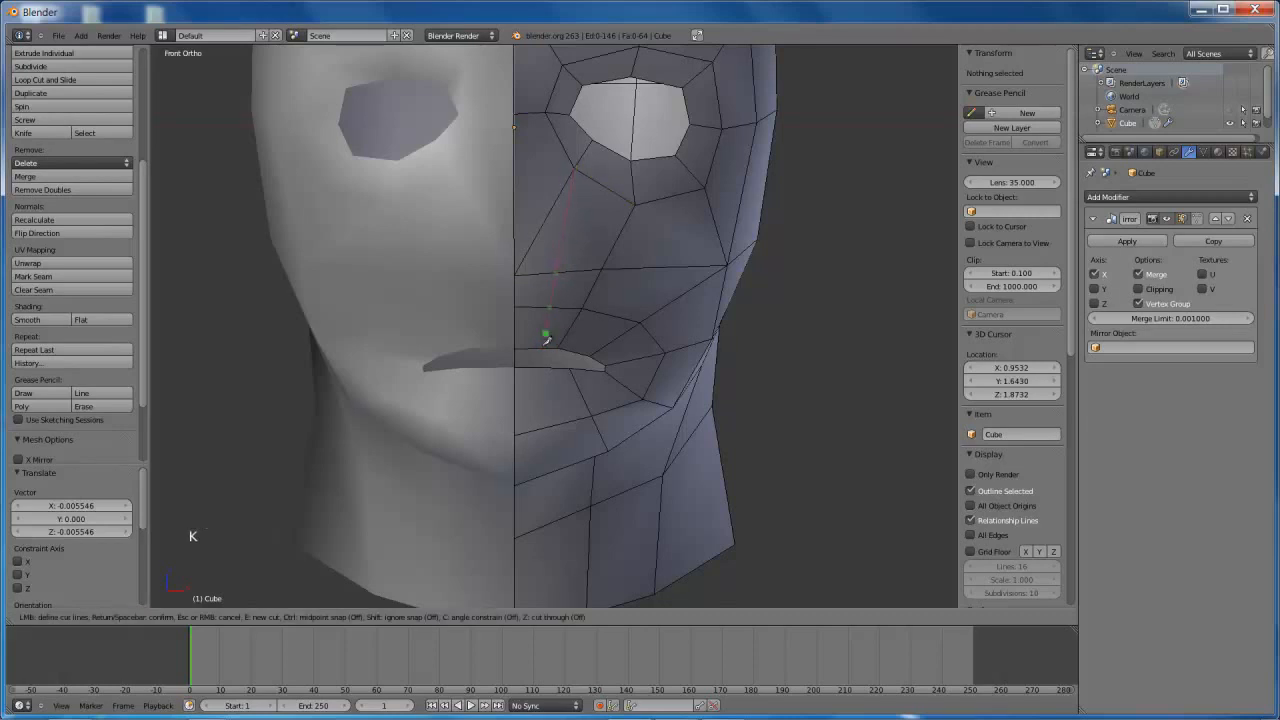
{"action": "left_click", "coordinate": [543, 346]}
{"action": "key", "text": "Return"}
{"action": "key", "text": "k"}
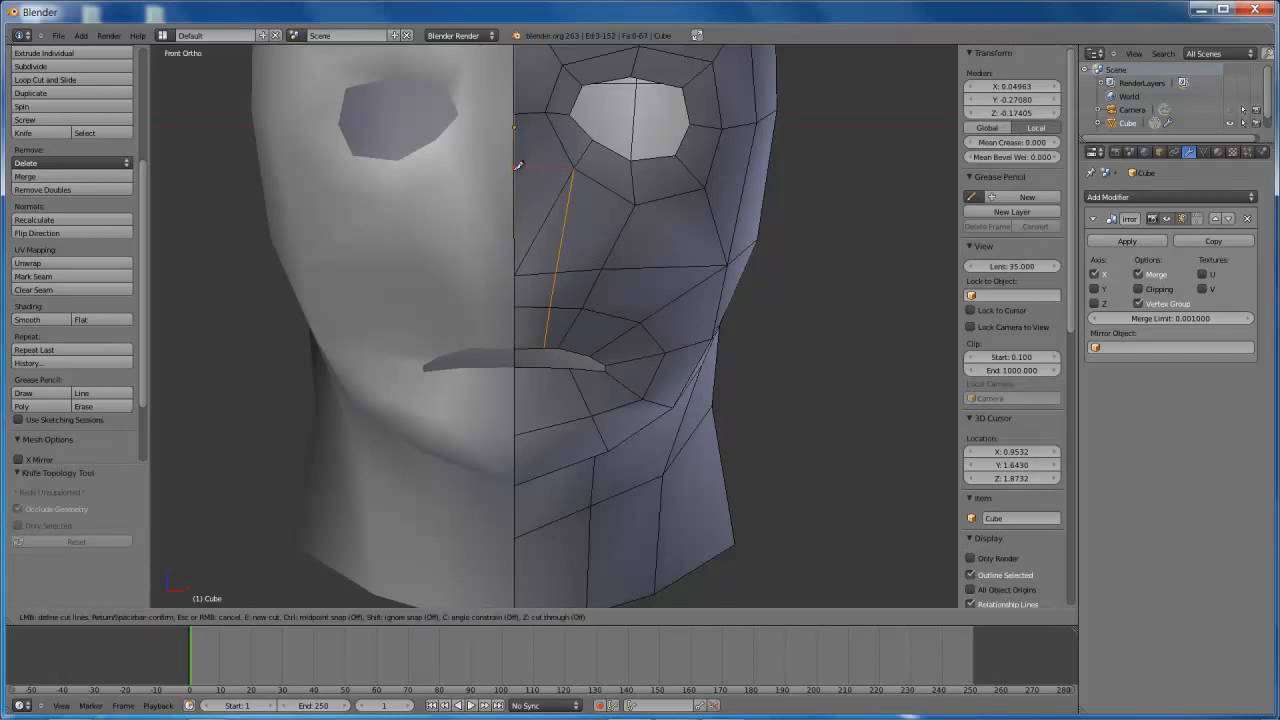
{"action": "key", "text": "Return"}
Delete the diagonal edge running from the eye ring's lower inner vertex to the center line at the nose base
{"action": "key", "text": "ctrl+Tab"}
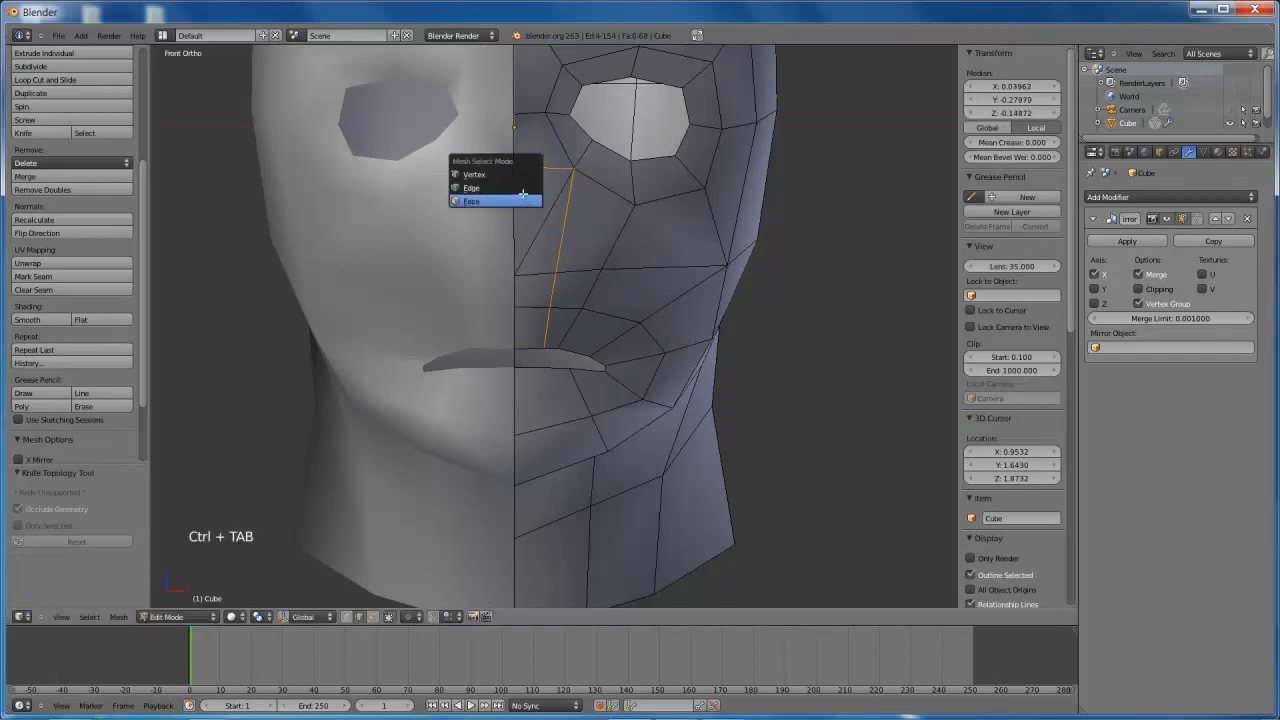
{"action": "left_click", "coordinate": [500, 186]}
{"action": "right_click", "coordinate": [562, 190]}
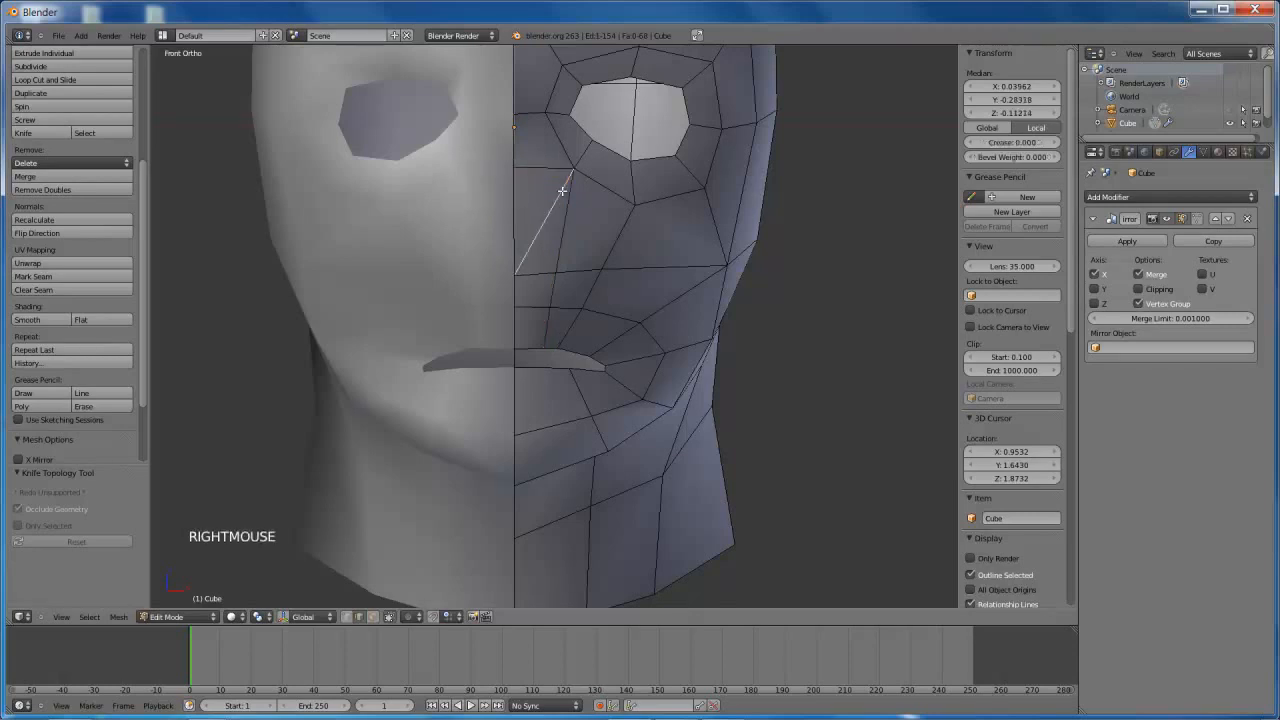
{"action": "key", "text": "ctrl+Tab"}
{"action": "left_click", "coordinate": [555, 177]}
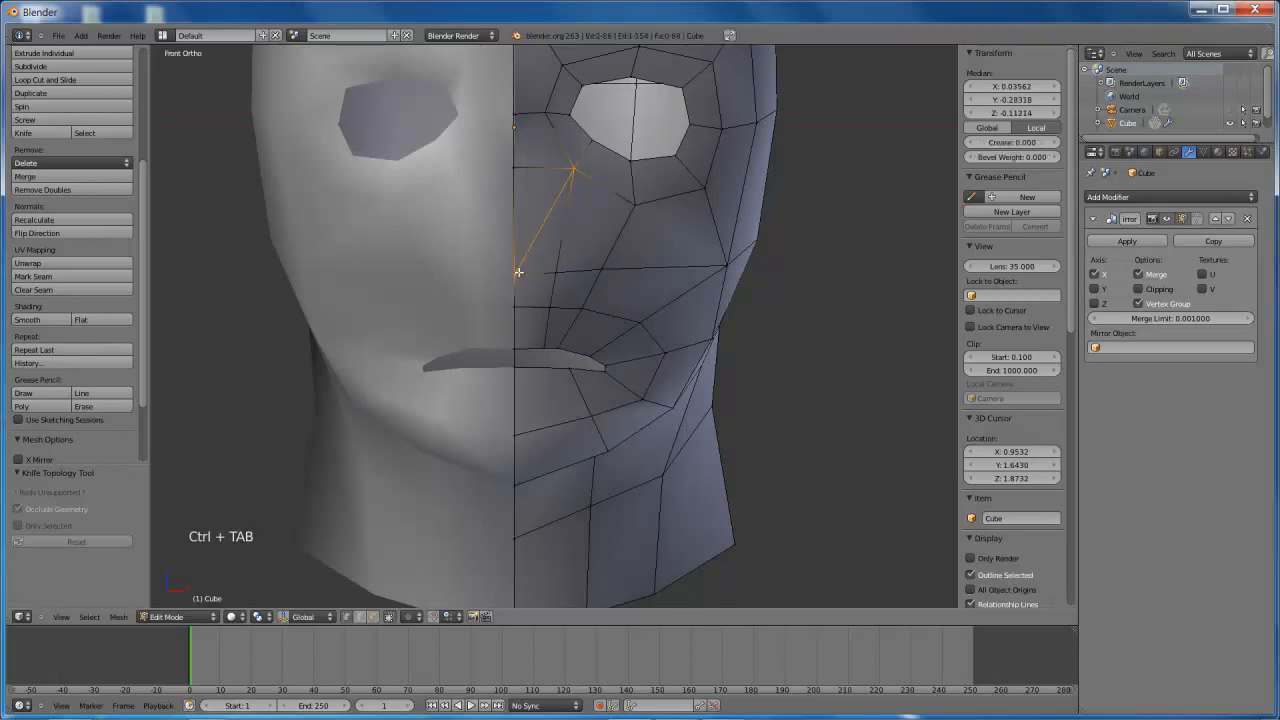
{"action": "key", "text": "ctrl+Tab"}
{"action": "left_click", "coordinate": [525, 273]}
{"action": "right_click", "coordinate": [540, 229]}
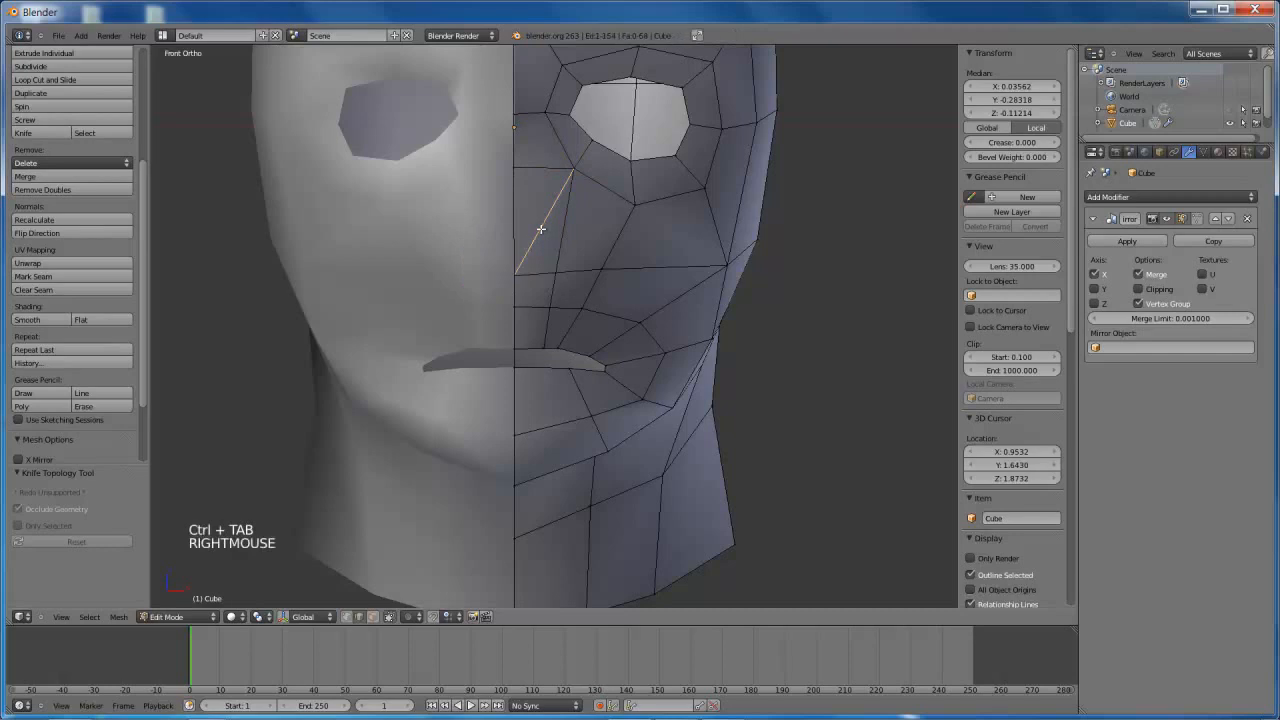
{"action": "key", "text": "x"}
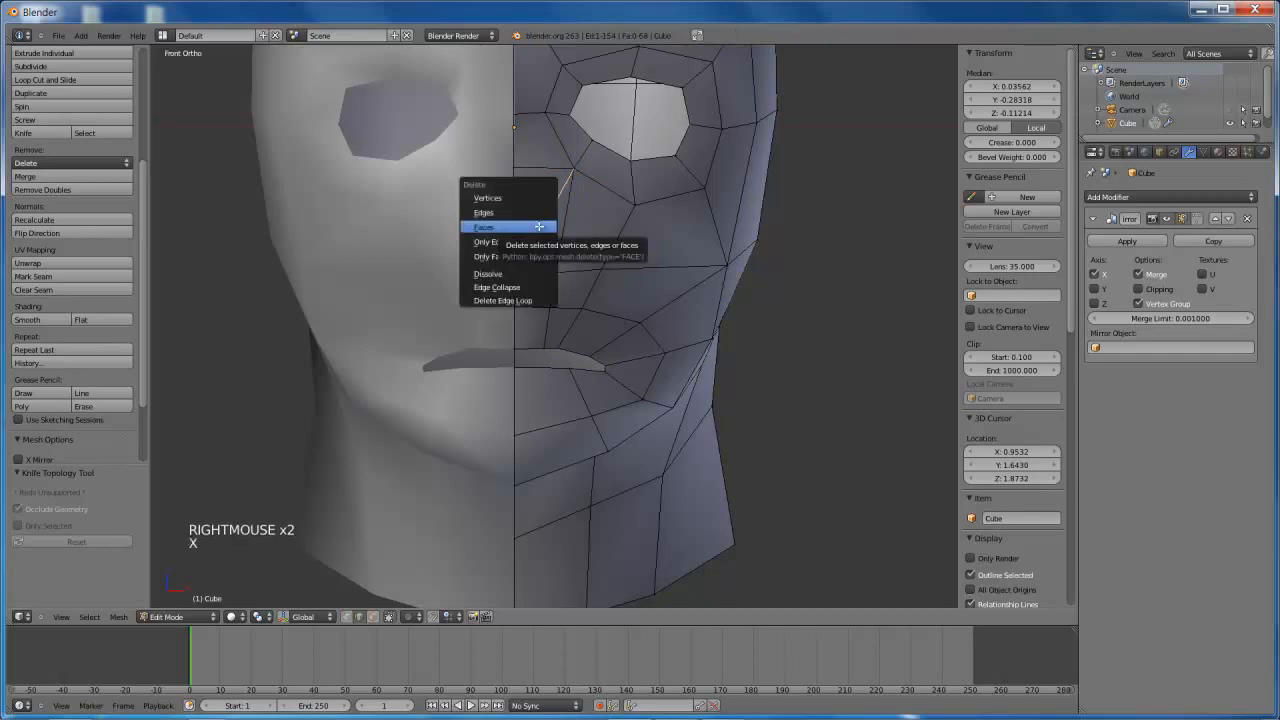
{"action": "left_click", "coordinate": [536, 213]}
Fill the hole beside the center line with one face between its upper and lower edges
{"action": "key", "text": "ctrl+Tab"}
{"action": "left_click", "coordinate": [528, 213]}
{"action": "right_click", "coordinate": [570, 211]}
{"action": "right_click", "coordinate": [553, 170]}
{"action": "right_click", "coordinate": [541, 273], "text": "shift"}
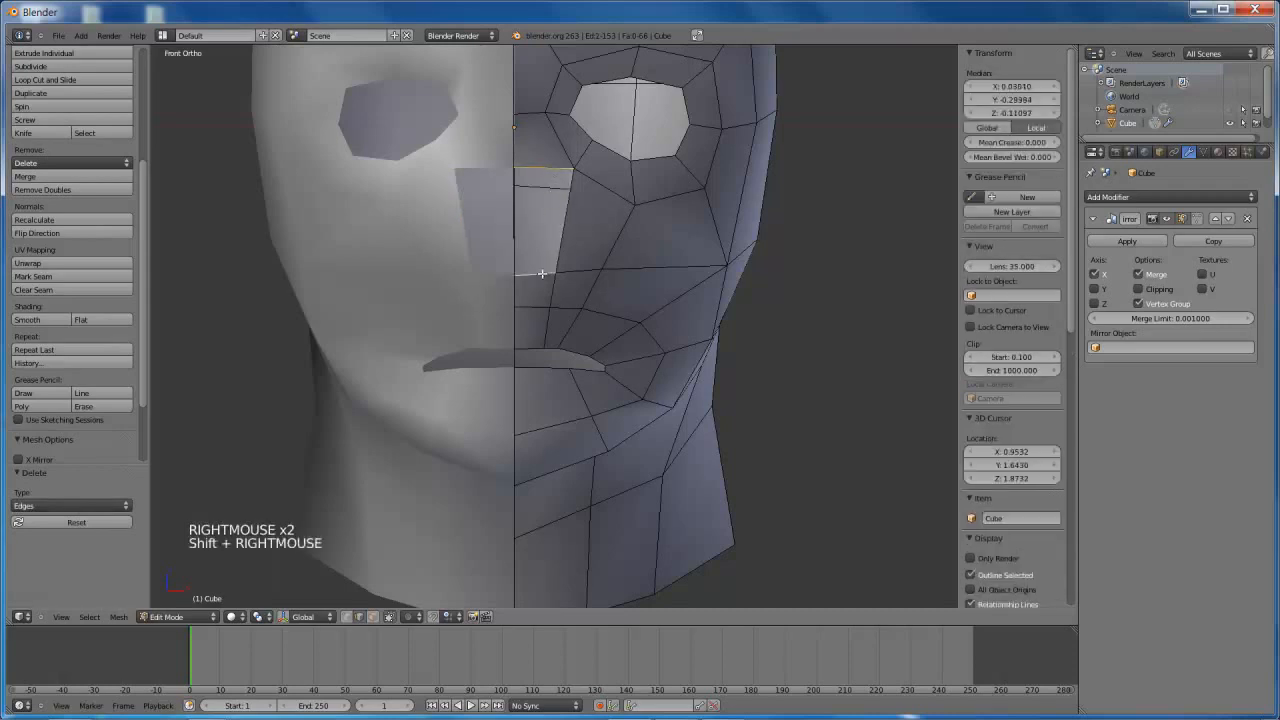
{"action": "key", "text": "f"}
Switch to vertex selection, move the eye ring's lower inner vertex inward, and adjust the nose-base vertex below it
{"action": "key", "text": "ctrl+Tab"}
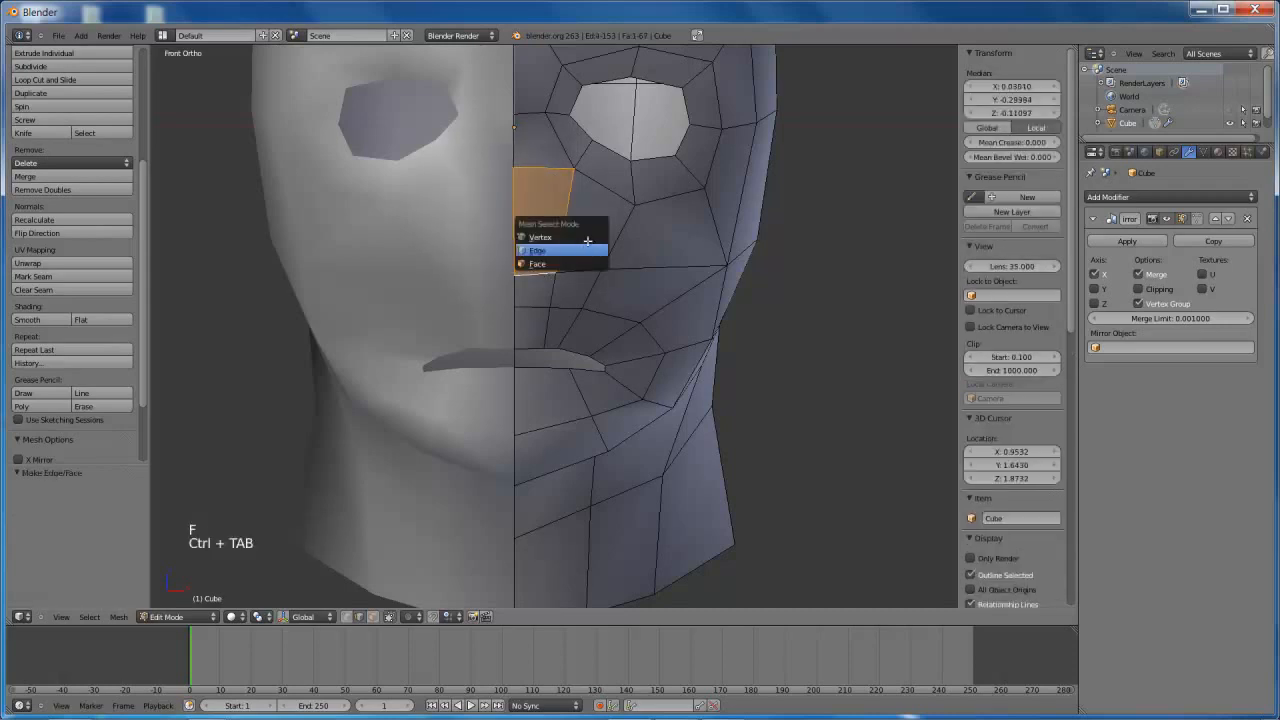
{"action": "left_click", "coordinate": [545, 234]}
{"action": "right_click", "coordinate": [574, 162]}
{"action": "key", "text": "g"}
{"action": "key", "text": "g"}
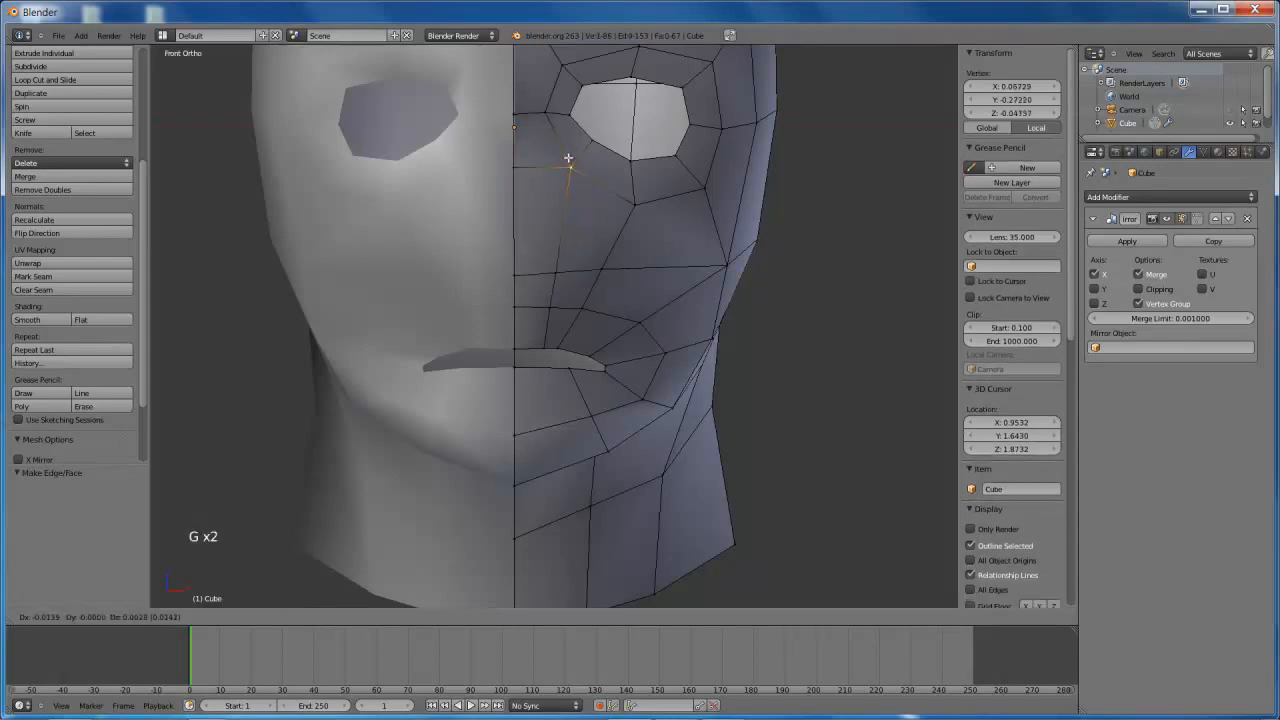
{"action": "left_click", "coordinate": [564, 159]}
{"action": "key", "text": "g"}
{"action": "key", "text": "g"}
{"action": "left_click", "coordinate": [580, 277]}
Move the outer nose-base vertex and the mouth-loop vertex beneath it outward
{"action": "right_click", "coordinate": [605, 265]}
{"action": "key", "text": "g"}
{"action": "key", "text": "g"}
{"action": "left_click", "coordinate": [625, 270]}
{"action": "key", "text": "g"}
{"action": "key", "text": "g"}
{"action": "left_click", "coordinate": [612, 308]}
Move the upper-lip vertex outward toward the mouth corner and fine-tune its position
{"action": "key", "text": "g"}
{"action": "key", "text": "g"}
{"action": "left_click", "coordinate": [585, 348]}
{"action": "right_click", "coordinate": [600, 352]}
{"action": "key", "text": "g"}
{"action": "key", "text": "g"}
{"action": "left_click", "coordinate": [608, 355]}
Fine-tune the mouth loop's vertices above and beside the mouth corner
{"action": "key", "text": "g"}
{"action": "key", "text": "g"}
{"action": "left_click", "coordinate": [647, 326]}
{"action": "right_click", "coordinate": [661, 355]}
{"action": "key", "text": "g"}
{"action": "key", "text": "g"}
{"action": "left_click", "coordinate": [656, 357]}
Move the cheek vertex up and slightly inward, and pull the outermost cheek vertex beside it inward
{"action": "right_click", "coordinate": [730, 260]}
{"action": "key", "text": "g"}
{"action": "key", "text": "g"}
{"action": "left_click", "coordinate": [721, 246]}
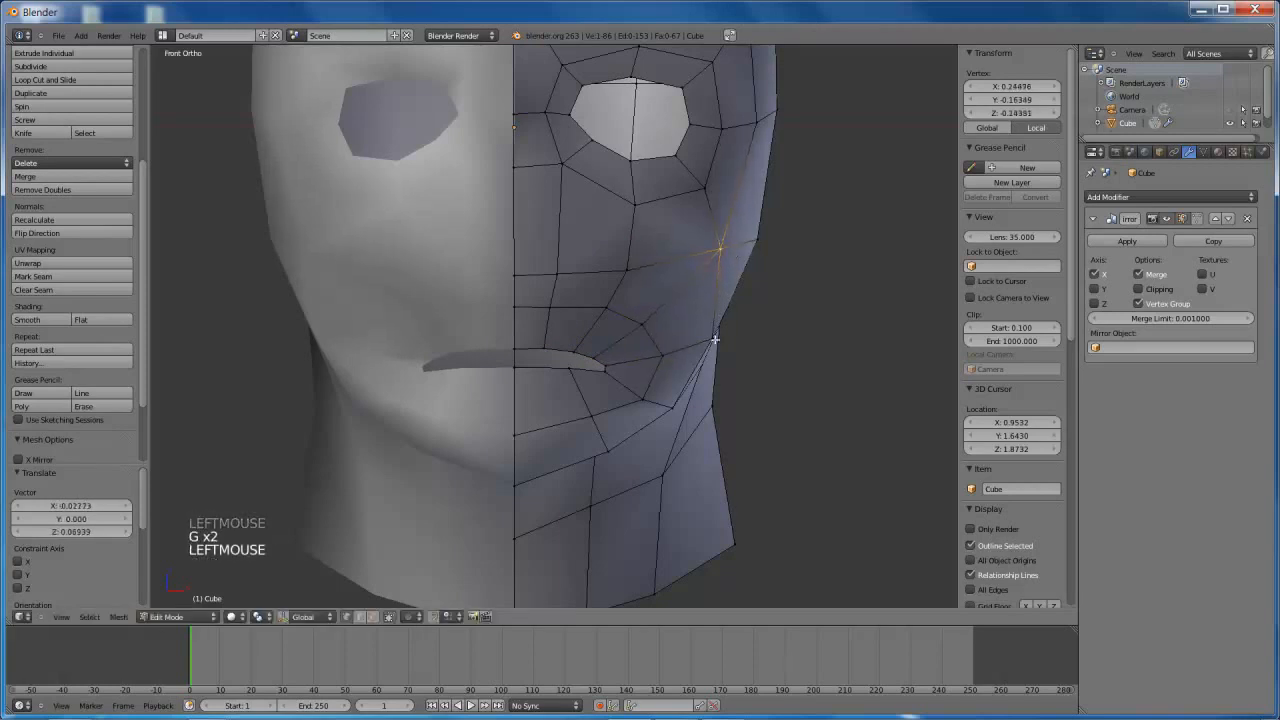
{"action": "right_click", "coordinate": [752, 235]}
{"action": "key", "text": "g"}
{"action": "key", "text": "g"}
{"action": "left_click", "coordinate": [748, 244]}
Nudge the vertex on the side of the head at eye height to refine the outline
{"action": "right_click", "coordinate": [757, 116]}
{"action": "key", "text": "g"}
{"action": "key", "text": "g"}
{"action": "left_click", "coordinate": [764, 114]}
{"action": "key", "text": "g"}
{"action": "key", "text": "g"}
{"action": "left_click", "coordinate": [769, 113]}
Raise the vertex beneath the eye, the inner nose-base vertex, and the nose-base vertex on the center line
{"action": "right_click", "coordinate": [640, 203]}
{"action": "key", "text": "g"}
{"action": "key", "text": "g"}
{"action": "key", "text": "g"}
{"action": "key", "text": "g"}
{"action": "left_click", "coordinate": [558, 265]}
{"action": "right_click", "coordinate": [516, 274]}
{"action": "key", "text": "g"}
{"action": "key", "text": "g"}
{"action": "left_click", "coordinate": [516, 258]}
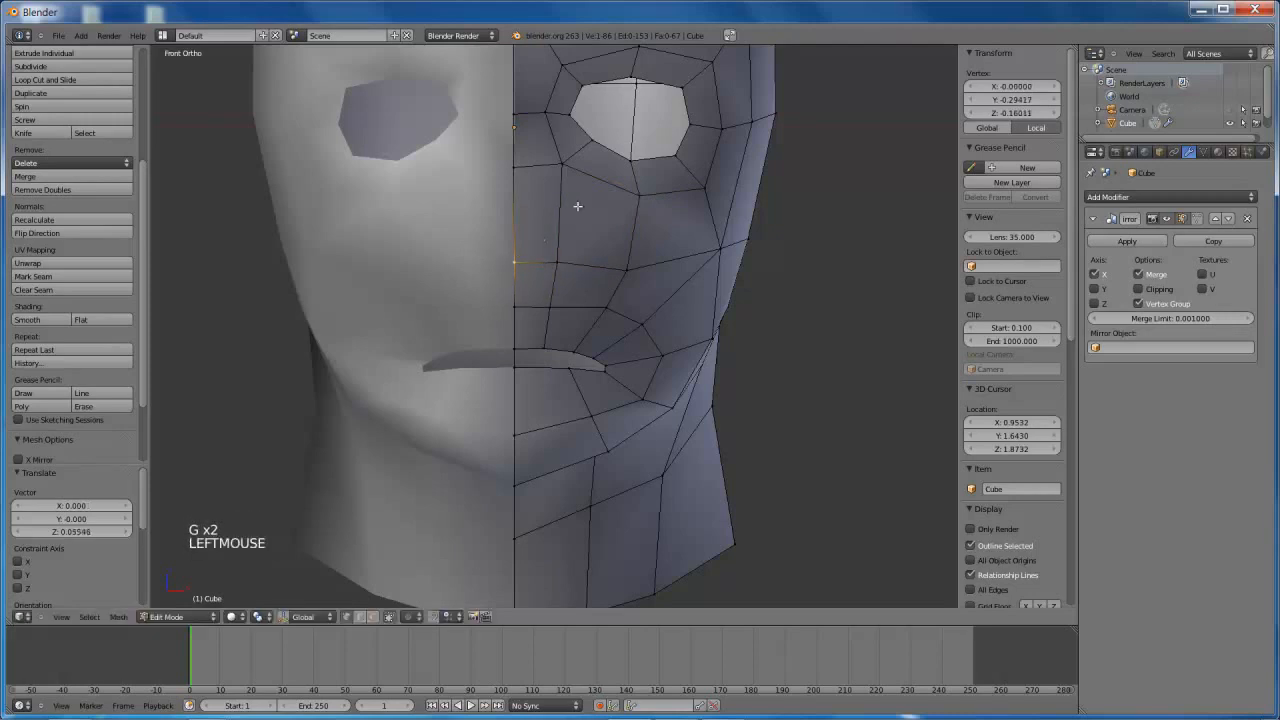
Switch to face selection and extrude the two stacked nose faces beside the center line outward from the face
{"action": "scroll", "coordinate": [575, 204], "scroll_direction": "down", "scroll_amount": 2}
{"action": "middle_click_drag", "start_coordinate": [586, 196], "coordinate": [589, 244], "text": "shift"}
{"action": "key", "text": "ctrl+Tab"}
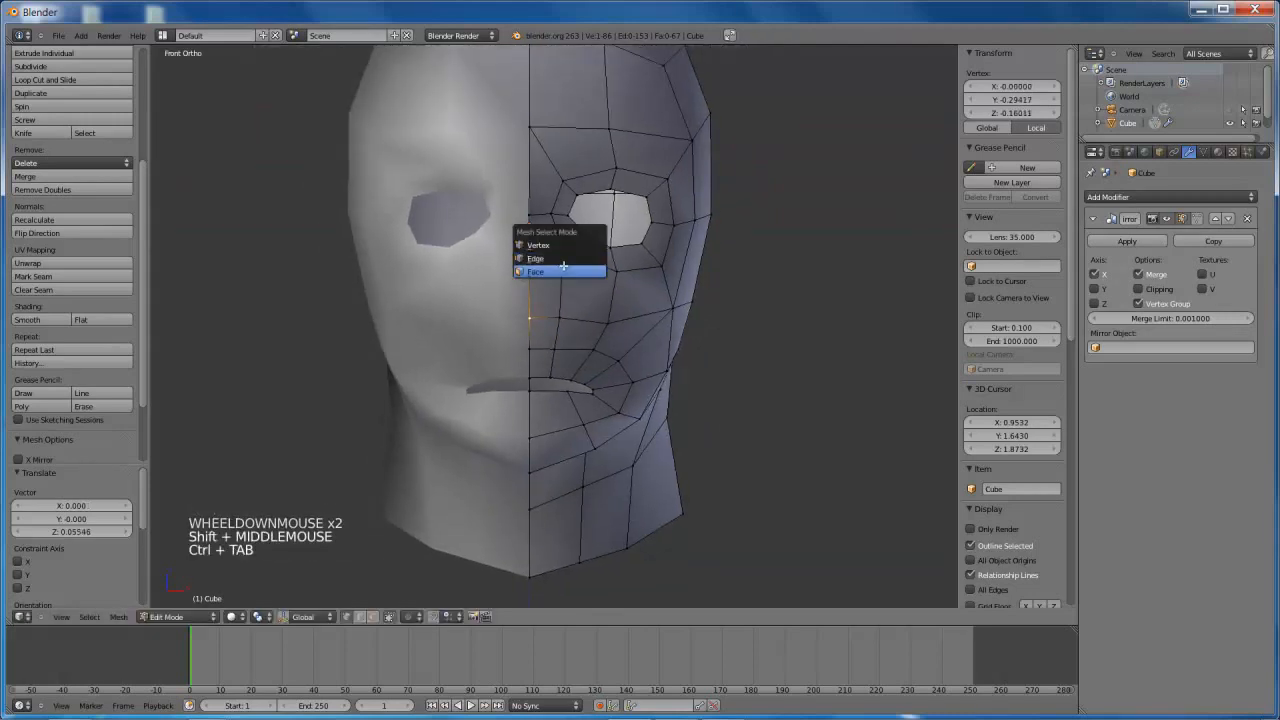
{"action": "left_click", "coordinate": [578, 270]}
{"action": "right_click", "coordinate": [549, 232]}
{"action": "right_click", "coordinate": [545, 285], "text": "shift"}
{"action": "middle_click_drag", "start_coordinate": [545, 285], "coordinate": [549, 214]}
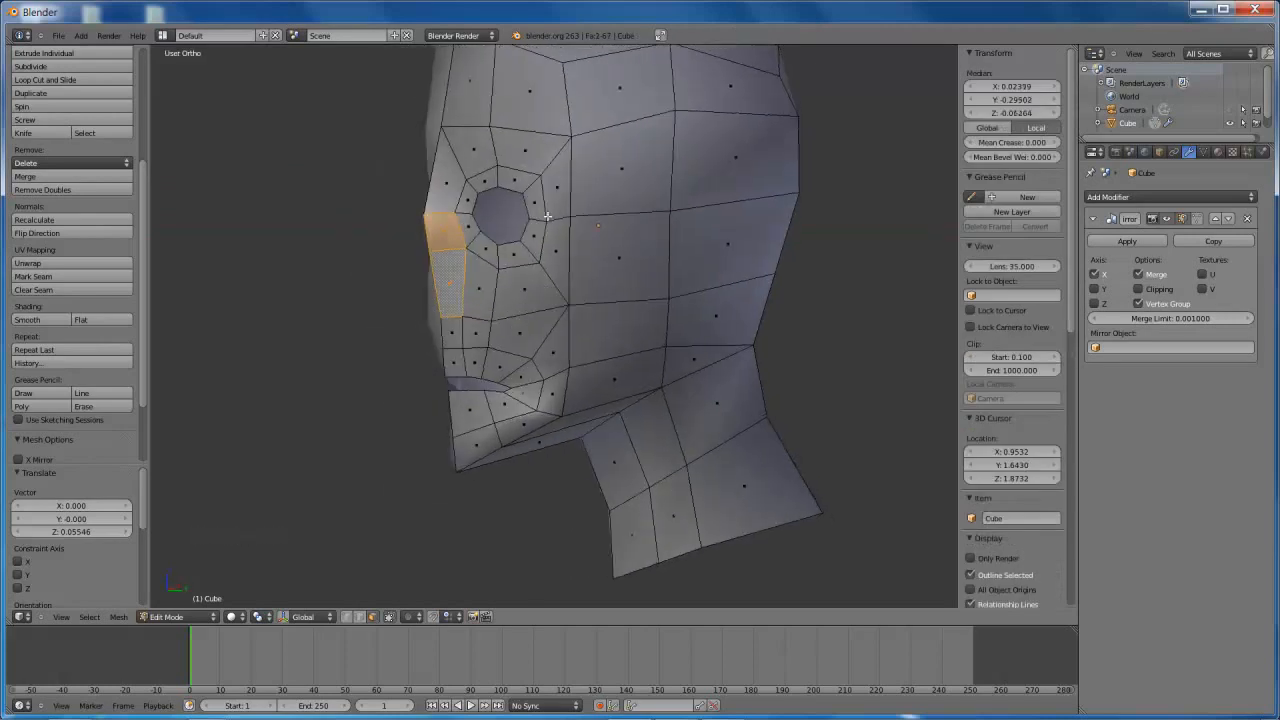
{"action": "key", "text": "e"}
{"action": "left_click", "coordinate": [514, 218]}
Select the two faces on the center-facing side of the extruded nose block
{"action": "middle_click_drag", "start_coordinate": [514, 218], "coordinate": [552, 214]}
{"action": "right_click", "coordinate": [552, 214]}
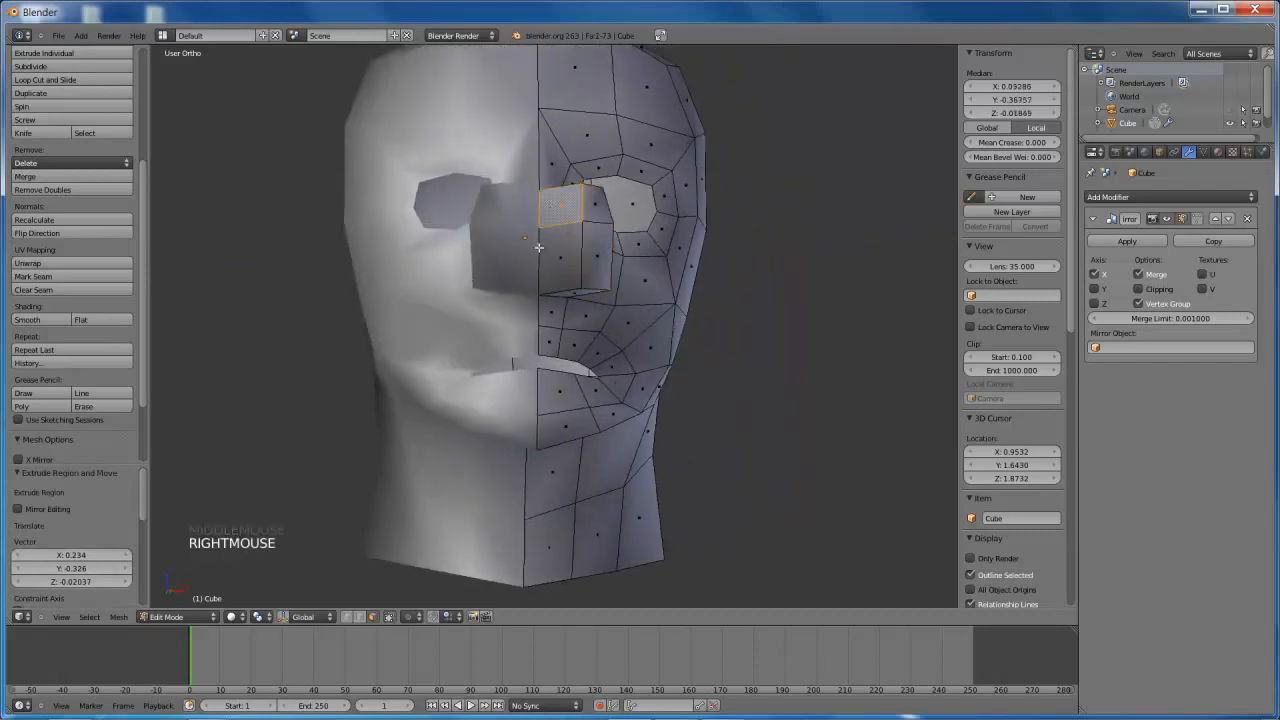
{"action": "right_click", "coordinate": [551, 254], "text": "shift"}
{"action": "key", "text": "x"}
{"action": "left_click", "coordinate": [551, 252]}
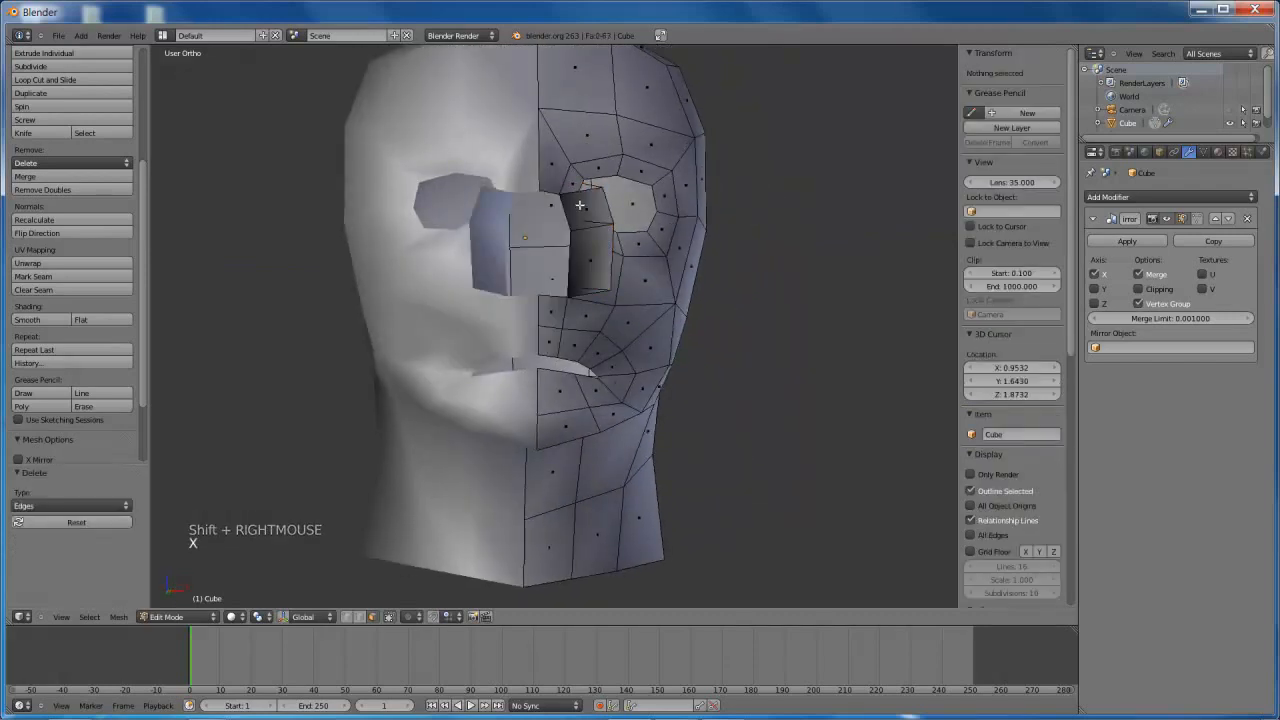
{"action": "key", "text": "ctrl+Tab"}
{"action": "left_click", "coordinate": [540, 193]}
{"action": "middle_click_drag", "start_coordinate": [530, 215], "coordinate": [501, 264]}
{"action": "key", "text": "ctrl+z"}
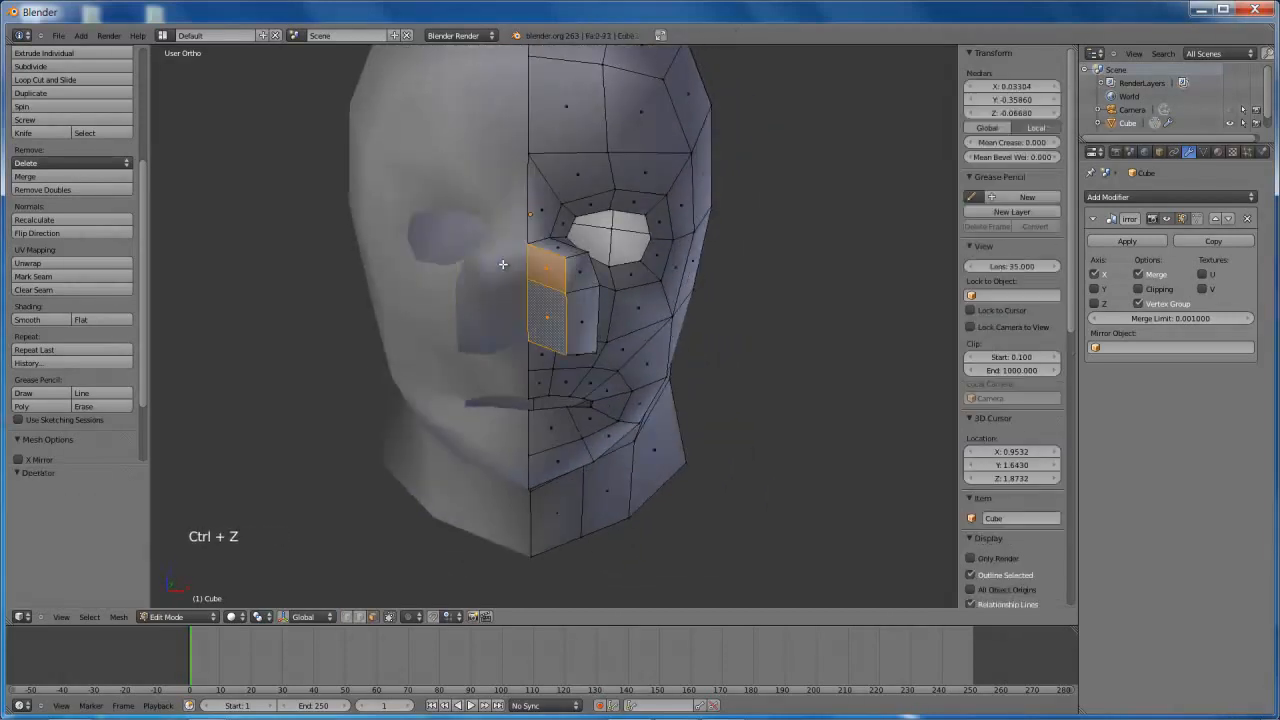
Delete the selected center-facing nose faces and switch to vertex selection
{"action": "key", "text": "x"}
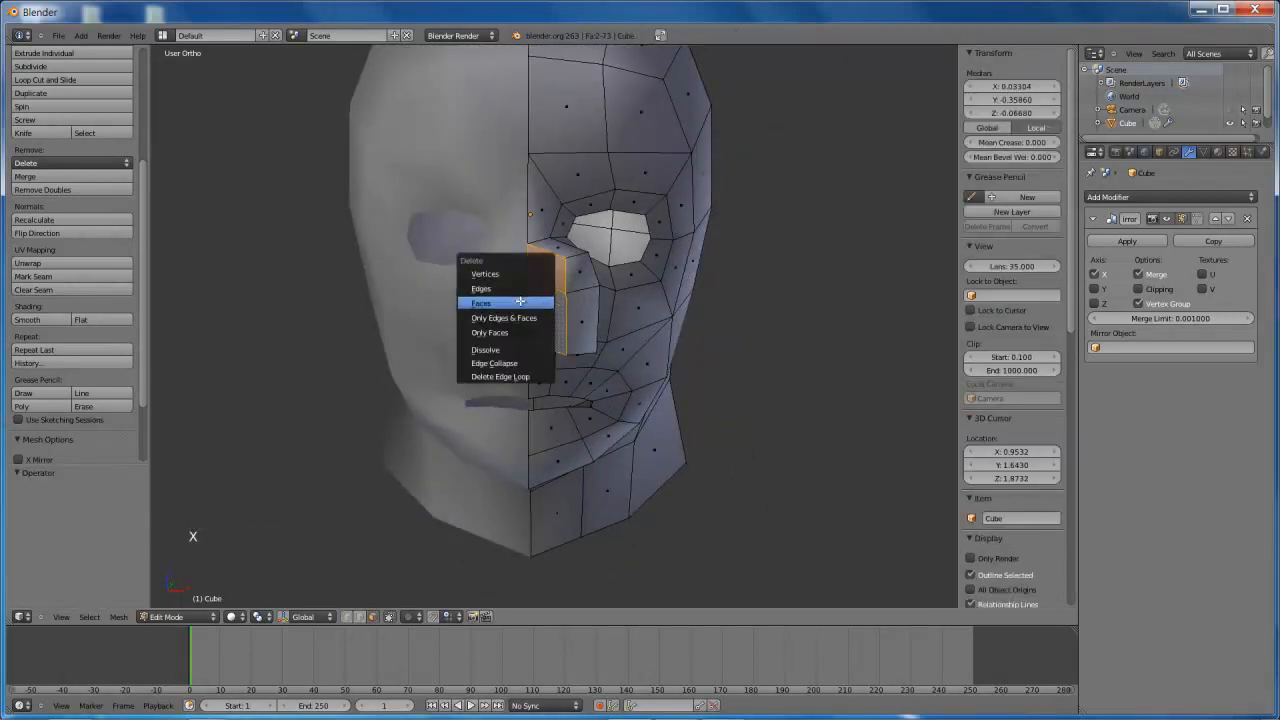
{"action": "left_click", "coordinate": [520, 301]}
{"action": "key", "text": "ctrl+Tab"}
{"action": "left_click", "coordinate": [541, 285]}
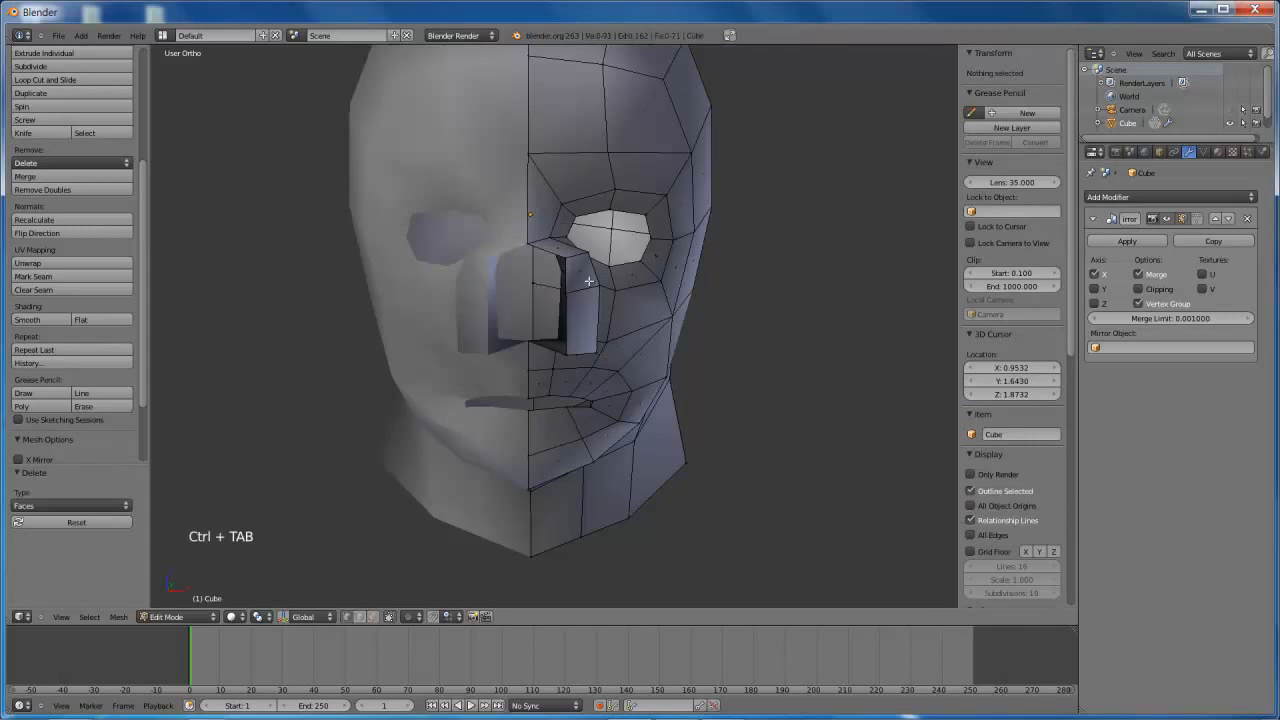
Set the X position of the three inner front vertices of the nose block to 0
{"action": "right_click", "coordinate": [566, 275]}
{"action": "right_click", "coordinate": [566, 320], "text": "shift"}
{"action": "right_click", "coordinate": [567, 345], "text": "shift"}
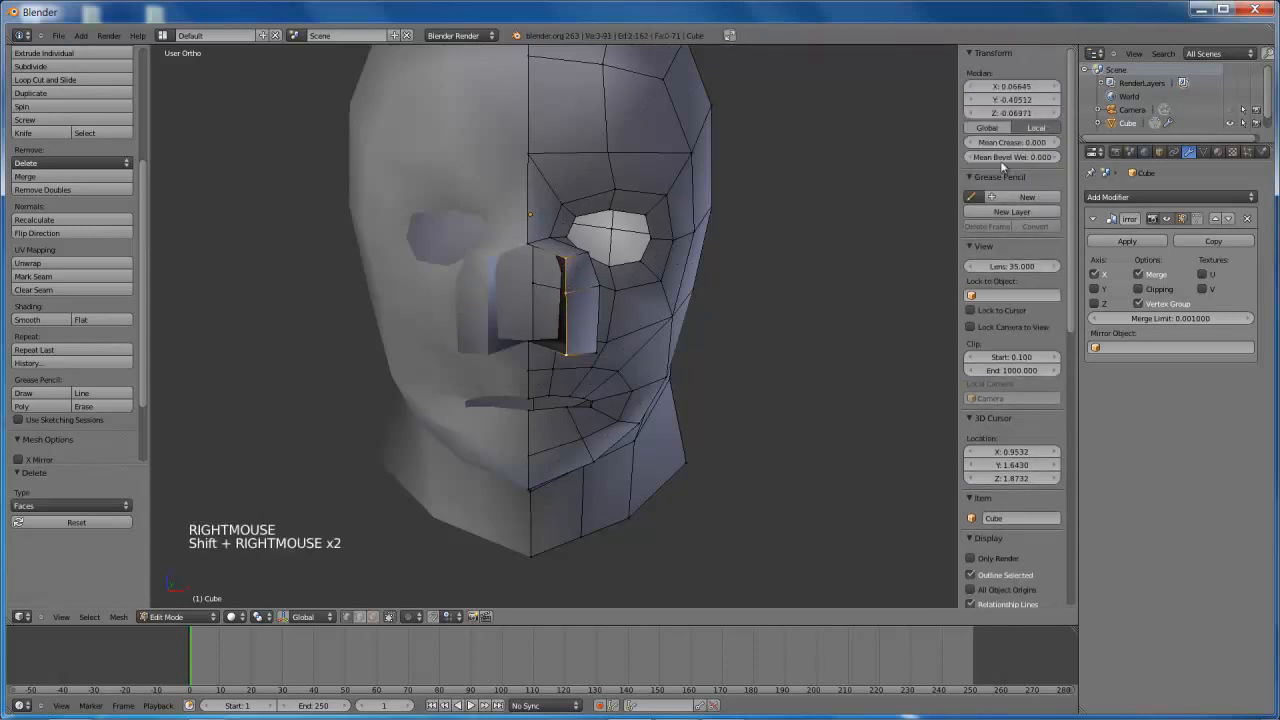
{"action": "left_click", "coordinate": [1006, 87]}
{"action": "type", "text": "0"}
{"action": "key", "text": "Return"}
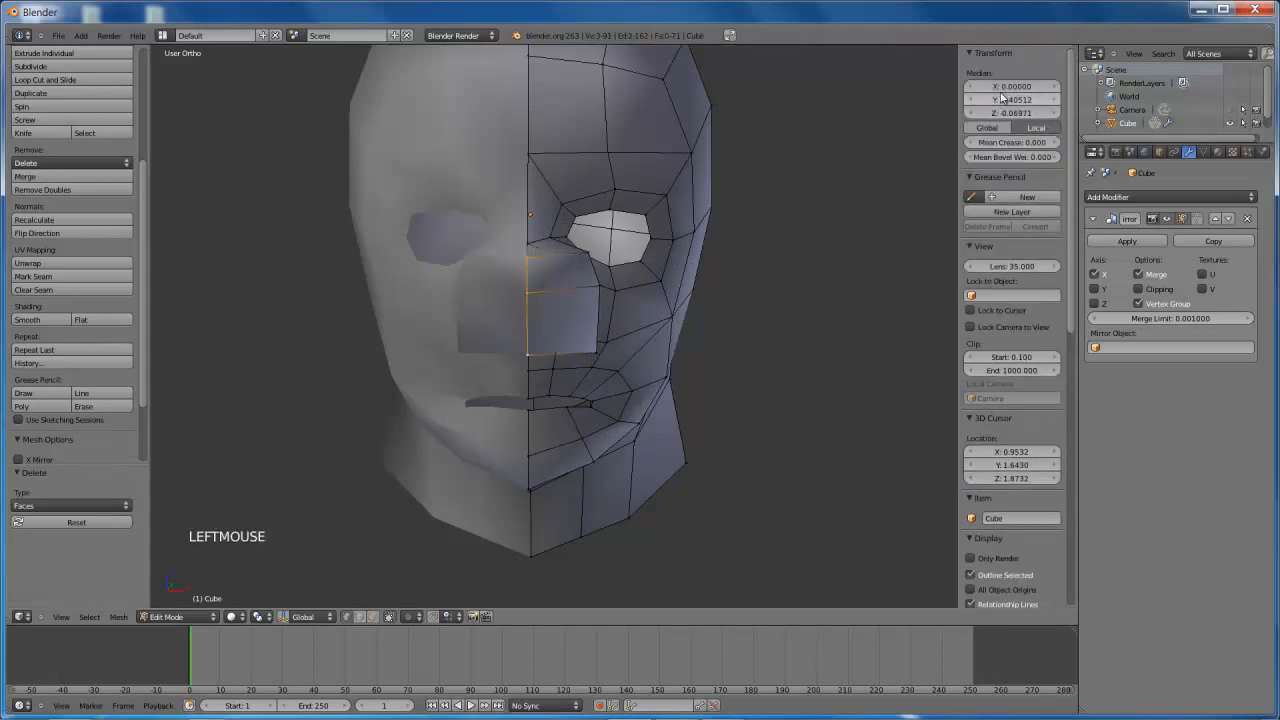
Select the three outer front vertices of the nose block
{"action": "middle_click_drag", "start_coordinate": [531, 419], "coordinate": [506, 339]}
{"action": "right_click", "coordinate": [544, 230]}
{"action": "right_click", "coordinate": [552, 268], "text": "shift"}
{"action": "right_click", "coordinate": [549, 322], "text": "shift"}
{"action": "key", "text": "f"}
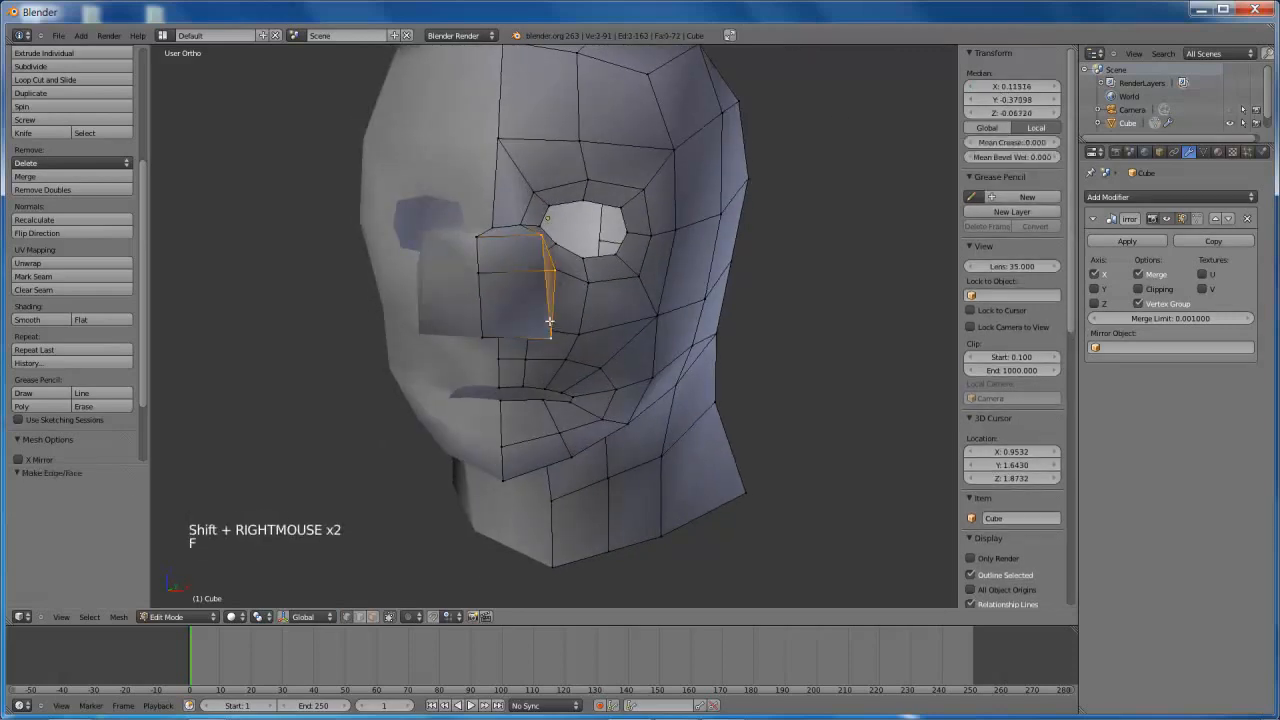
{"action": "right_click", "coordinate": [549, 322]}
{"action": "key", "text": "ctrl+z"}
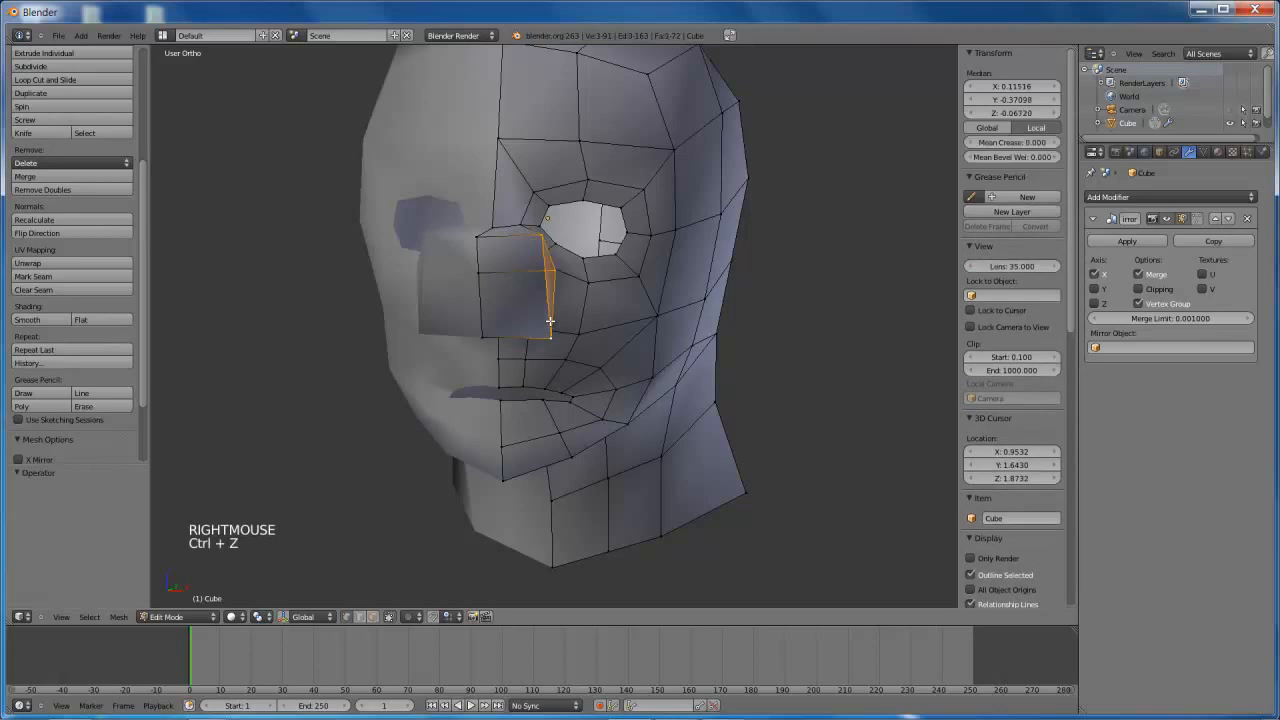
{"action": "key", "text": "ctrl+z"}
Move the selected outer nose vertices about 0.251 along X toward the center line to narrow the nose
{"action": "key", "text": "g"}
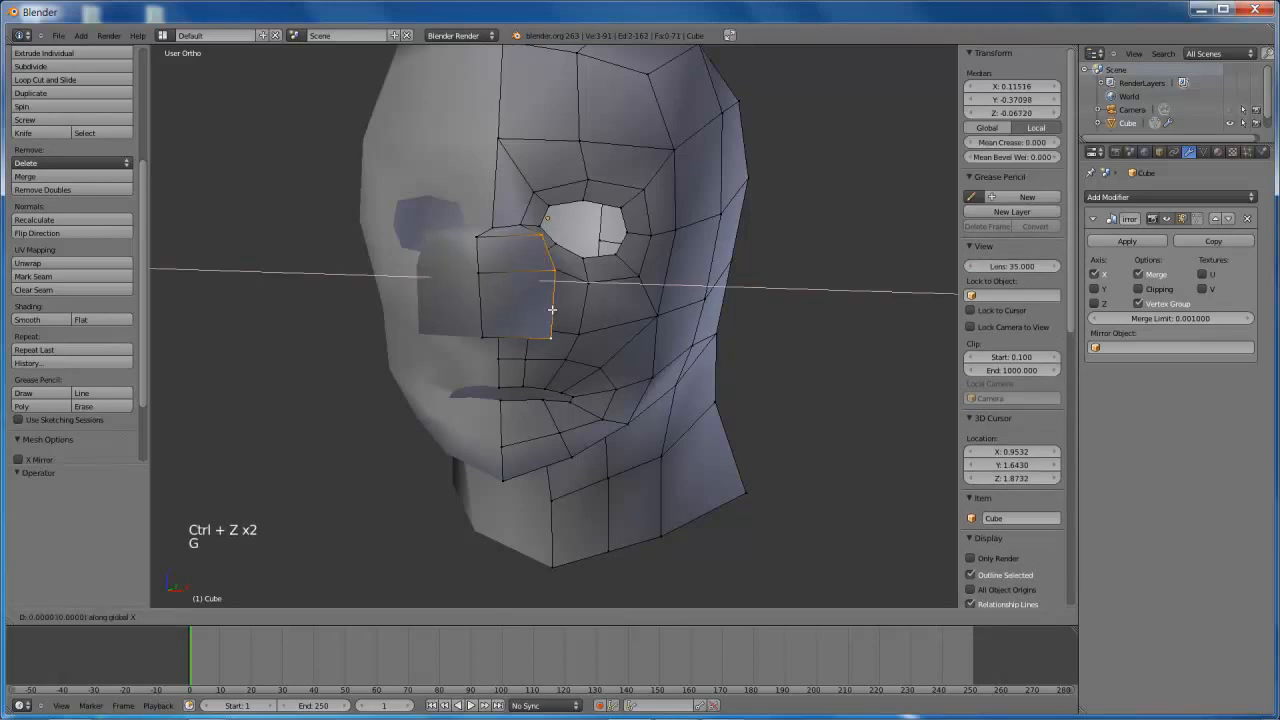
{"action": "key", "text": "x"}
{"action": "left_click", "coordinate": [512, 300]}
{"action": "middle_click_drag", "start_coordinate": [504, 286], "coordinate": [469, 323]}
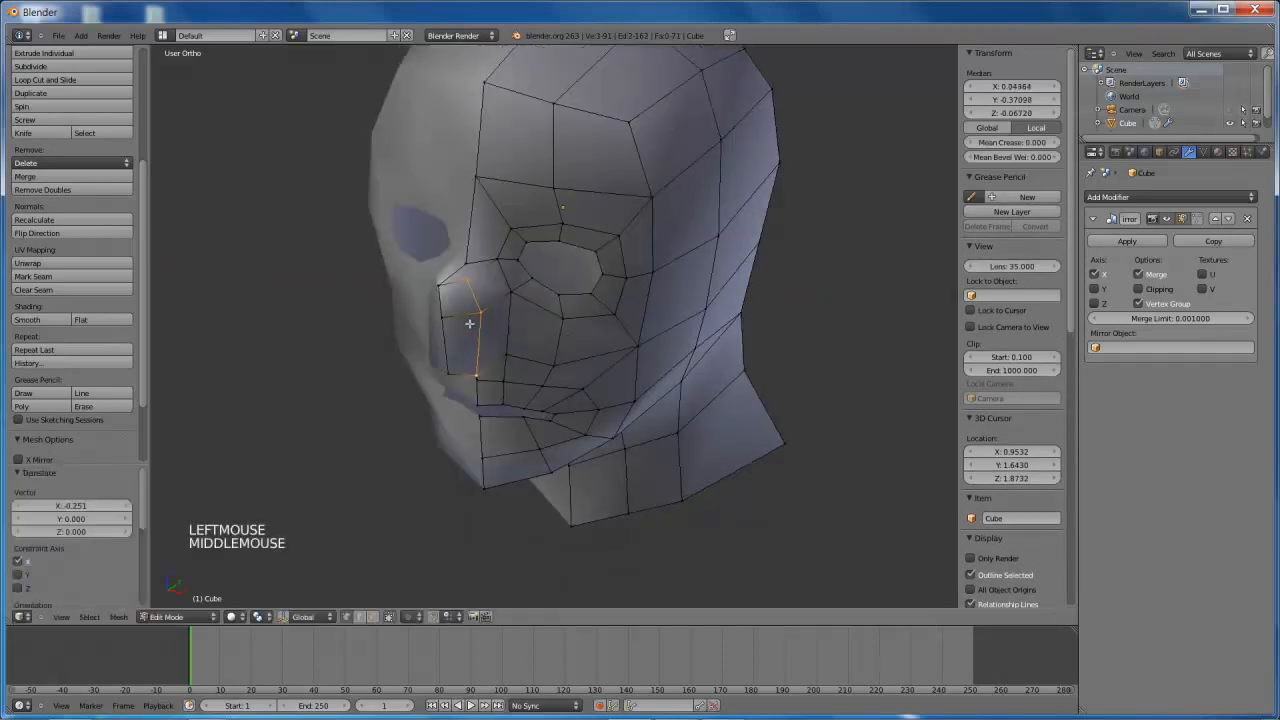
Merge the top outer vertex of the nose ridge into the vertex beneath it, using At Last
{"action": "scroll", "coordinate": [469, 323], "scroll_direction": "up", "scroll_amount": 3}
{"action": "key", "text": "ctrl+Tab"}
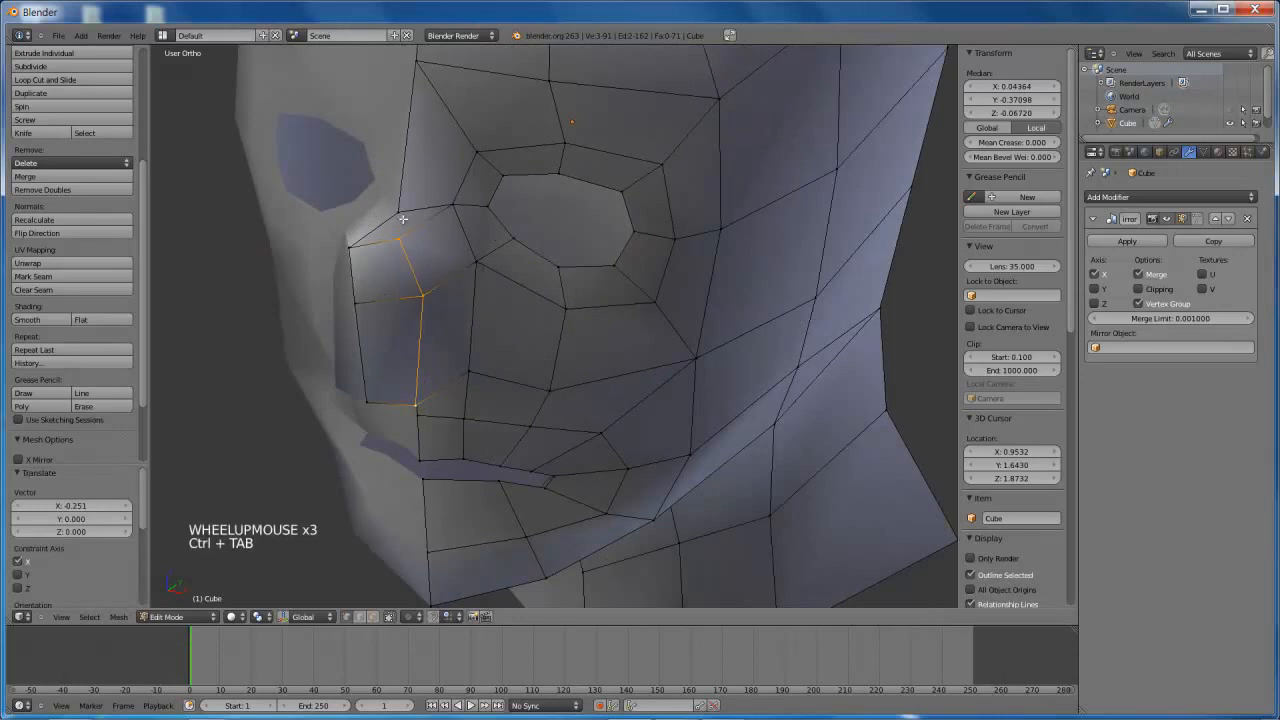
{"action": "right_click", "coordinate": [418, 292]}
{"action": "right_click", "coordinate": [419, 297], "text": "shift"}
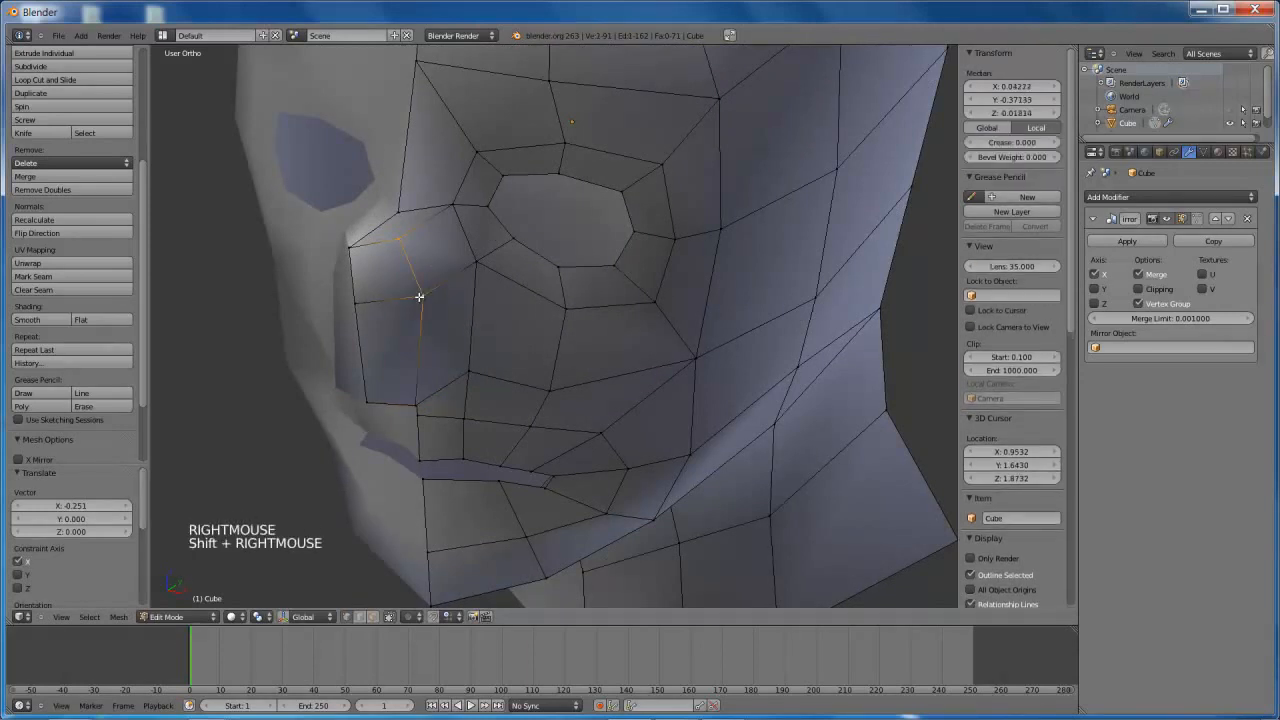
{"action": "key", "text": "alt+m"}
{"action": "left_click", "coordinate": [419, 297]}
Merge the top center vertex of the nose ridge into the vertex beneath it, using At Last
{"action": "right_click", "coordinate": [362, 250]}
{"action": "right_click", "coordinate": [369, 296], "text": "shift"}
{"action": "key", "text": "alt+m"}
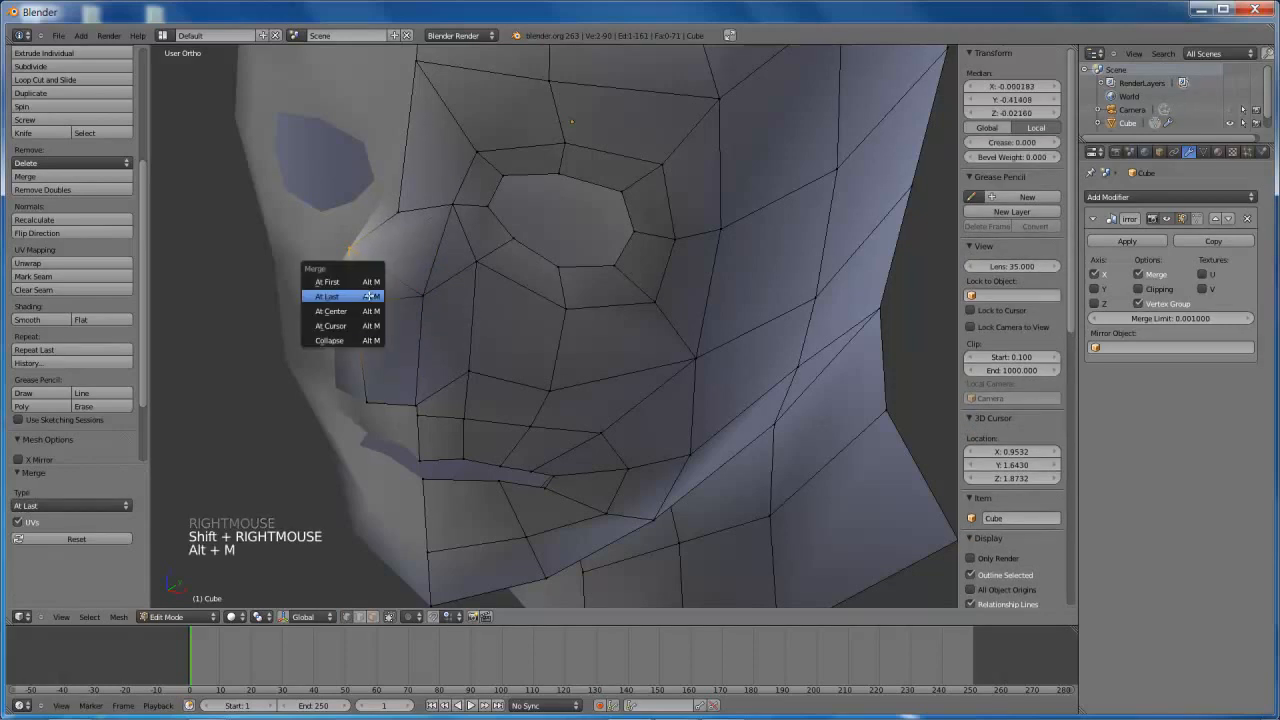
{"action": "left_click", "coordinate": [362, 291]}
In a wireframe side view, move the two upper nose ridge vertices backward to form a sloping nose profile
{"action": "middle_click_drag", "start_coordinate": [366, 292], "coordinate": [291, 289]}
{"action": "key", "text": "KP_3"}
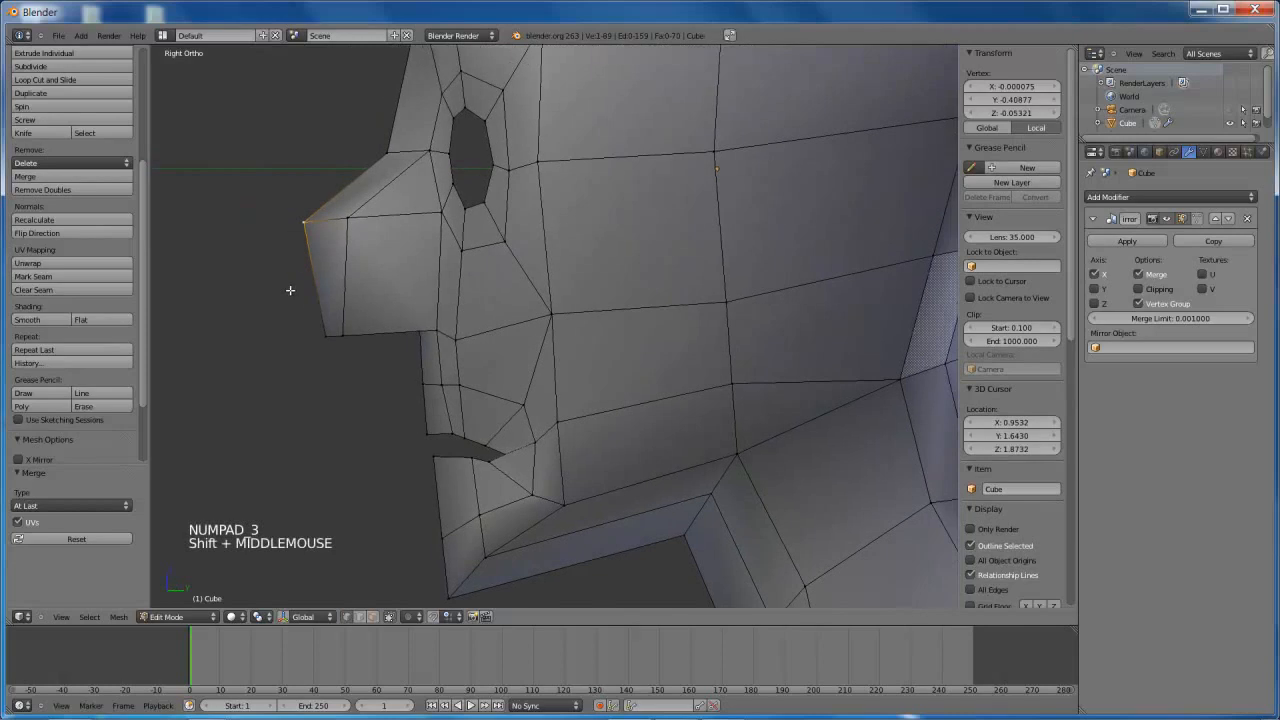
{"action": "key", "text": "z"}
{"action": "key", "text": "ctrl+Tab"}
{"action": "right_click", "coordinate": [305, 221]}
{"action": "right_click", "coordinate": [305, 221]}
{"action": "key", "text": "g"}
{"action": "key", "text": "g"}
{"action": "key", "text": "g"}
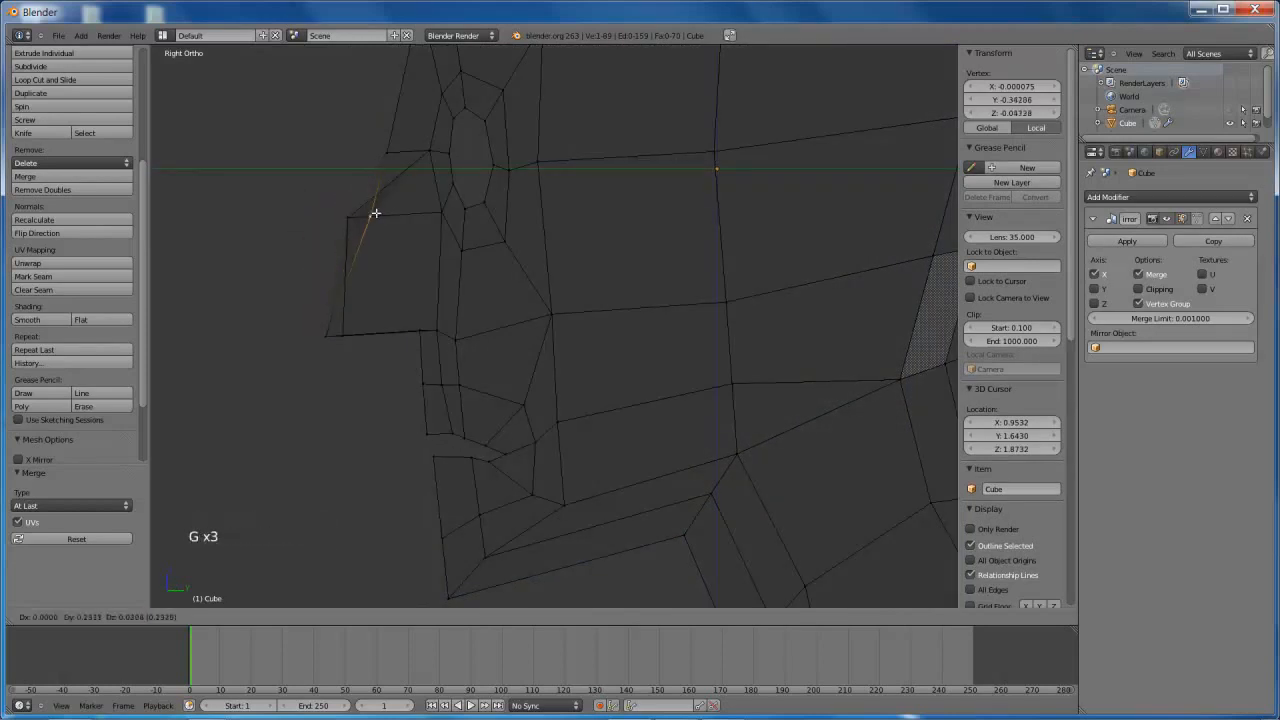
{"action": "left_click", "coordinate": [363, 218]}
{"action": "key", "text": "g"}
{"action": "key", "text": "g"}
{"action": "left_click", "coordinate": [394, 208]}
Move the center vertex of the nose bridge backward toward the eye, about 0.095 along Y in the final adjustment
{"action": "right_click", "coordinate": [387, 155]}
{"action": "key", "text": "g"}
{"action": "key", "text": "g"}
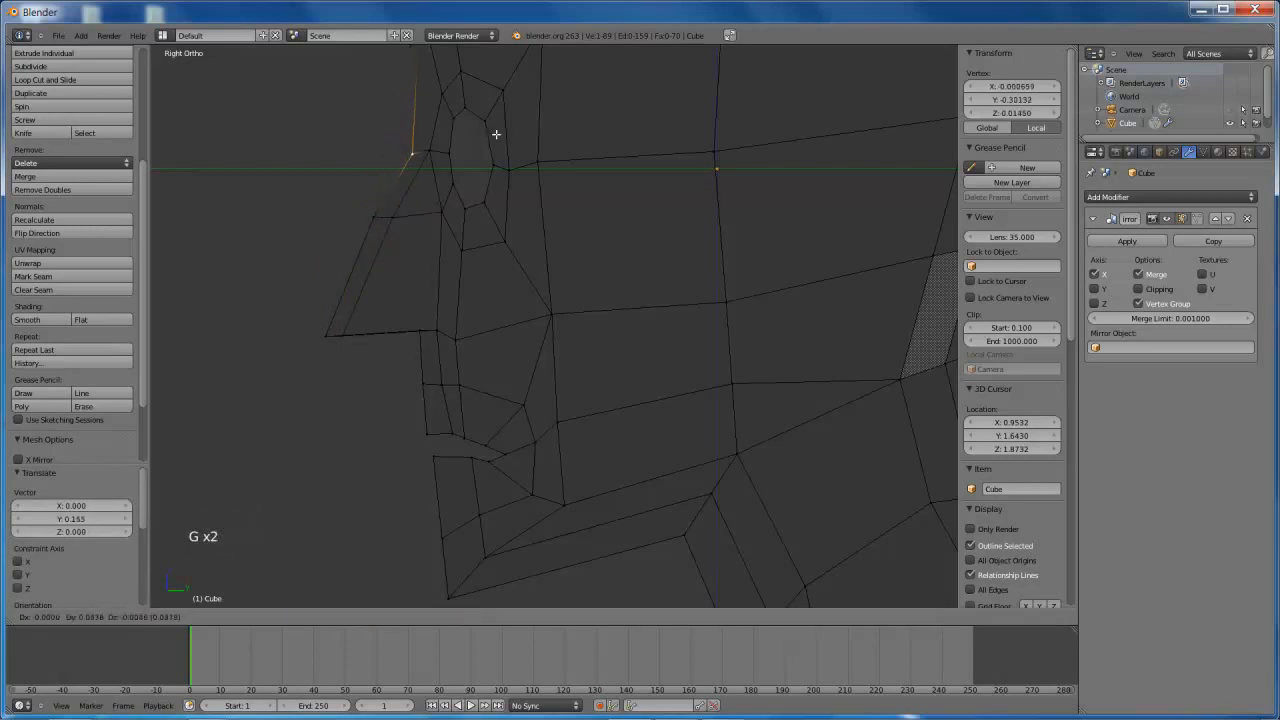
{"action": "left_click", "coordinate": [488, 136]}
Select the two vertices beside the nose bridge at the inner eye corner and move them backward along Y
{"action": "right_click", "coordinate": [443, 149]}
{"action": "left_click", "coordinate": [438, 151]}
{"action": "left_click", "coordinate": [438, 151], "text": "shift"}
{"action": "right_click", "coordinate": [436, 151], "text": "shift"}
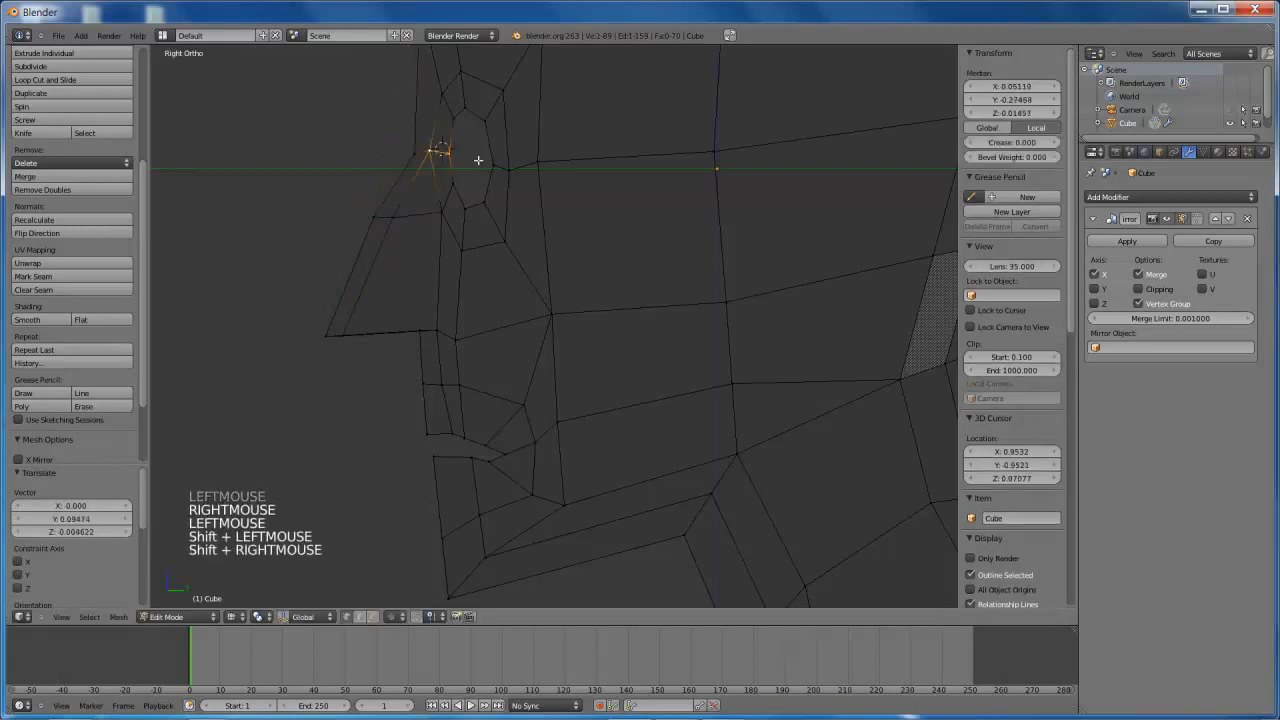
{"action": "key", "text": "g"}
{"action": "key", "text": "y"}
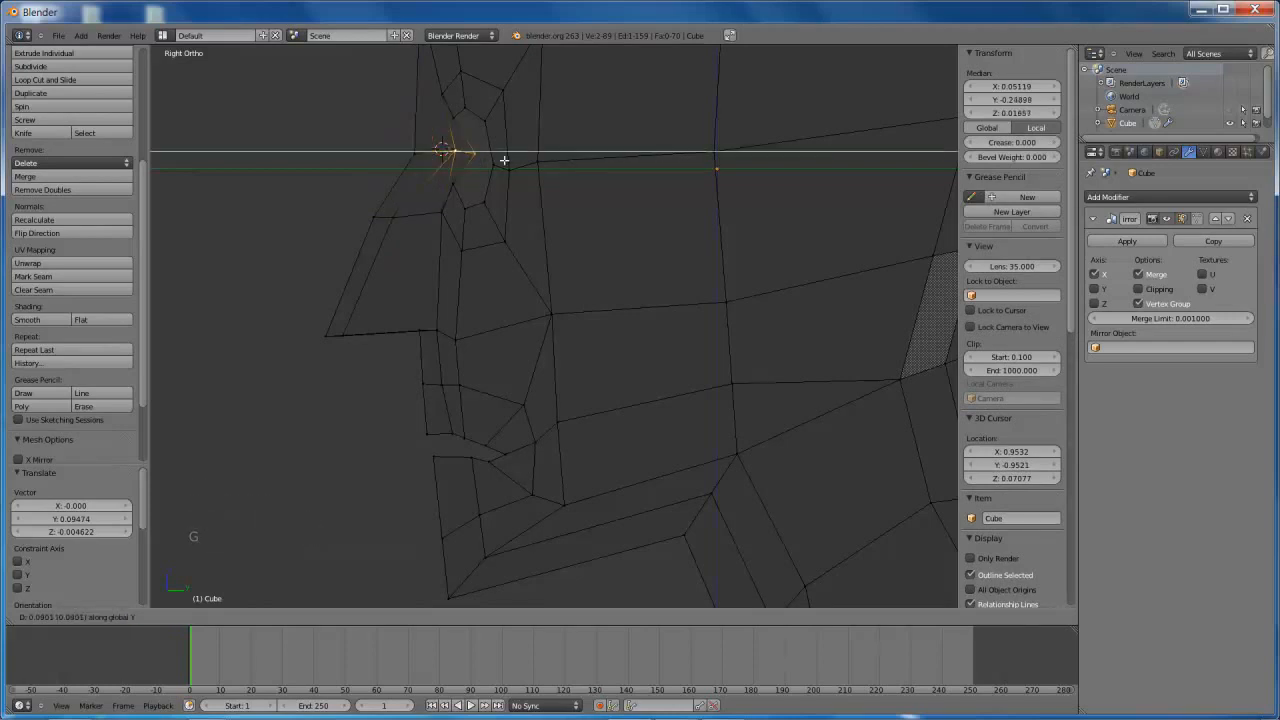
{"action": "left_click", "coordinate": [491, 168]}
Reposition the lower inner eye socket vertices backward to follow the moved eye corner
{"action": "right_click", "coordinate": [449, 180]}
{"action": "key", "text": "g"}
{"action": "key", "text": "g"}
{"action": "left_click", "coordinate": [566, 99]}
{"action": "right_click", "coordinate": [470, 208]}
{"action": "key", "text": "g"}
{"action": "key", "text": "g"}
{"action": "left_click", "coordinate": [470, 206]}
Select the two upper nose ridge vertices and move them backward about 0.067 along Y
{"action": "left_click", "coordinate": [380, 216]}
{"action": "right_click", "coordinate": [375, 215]}
{"action": "left_click", "coordinate": [383, 216]}
{"action": "left_click", "coordinate": [391, 219], "text": "shift"}
{"action": "right_click", "coordinate": [416, 215], "text": "shift"}
{"action": "key", "text": "g"}
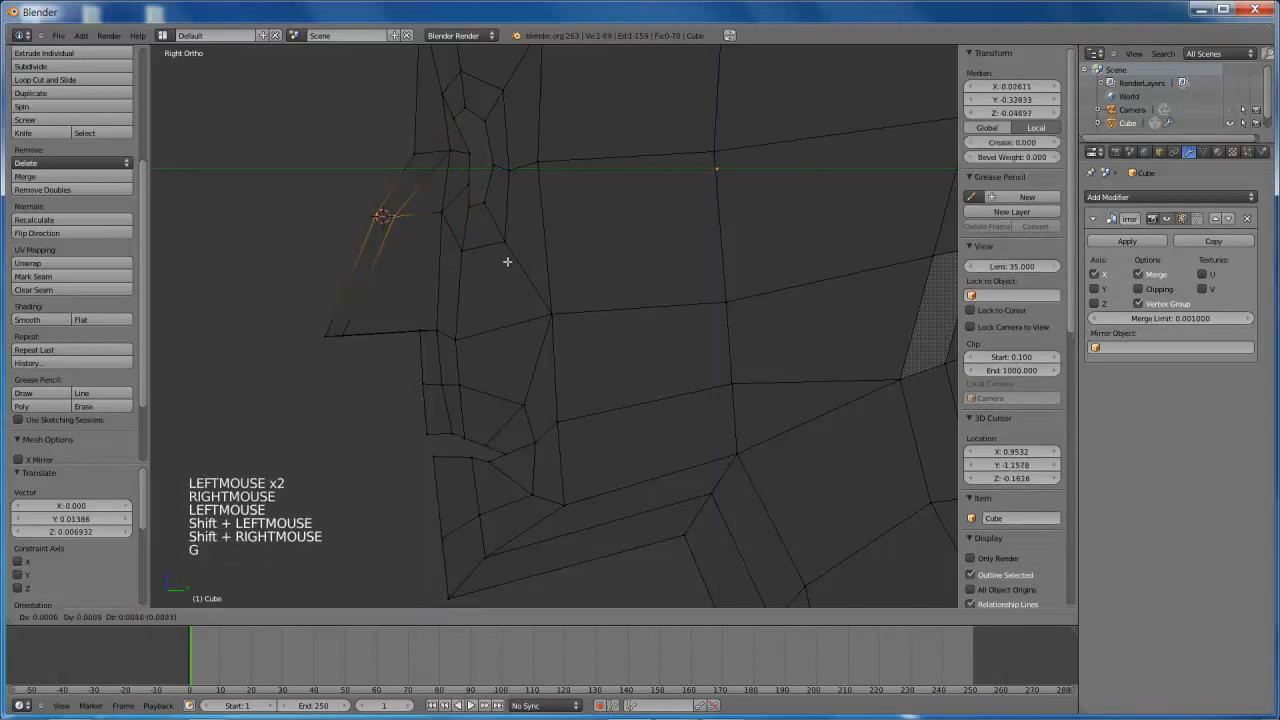
{"action": "left_click", "coordinate": [461, 307]}
Move the two nose tip vertices about 0.076 backward along Y and 0.088 up along Z
{"action": "right_click", "coordinate": [336, 333]}
{"action": "right_click", "coordinate": [340, 331], "text": "shift"}
{"action": "key", "text": "g"}
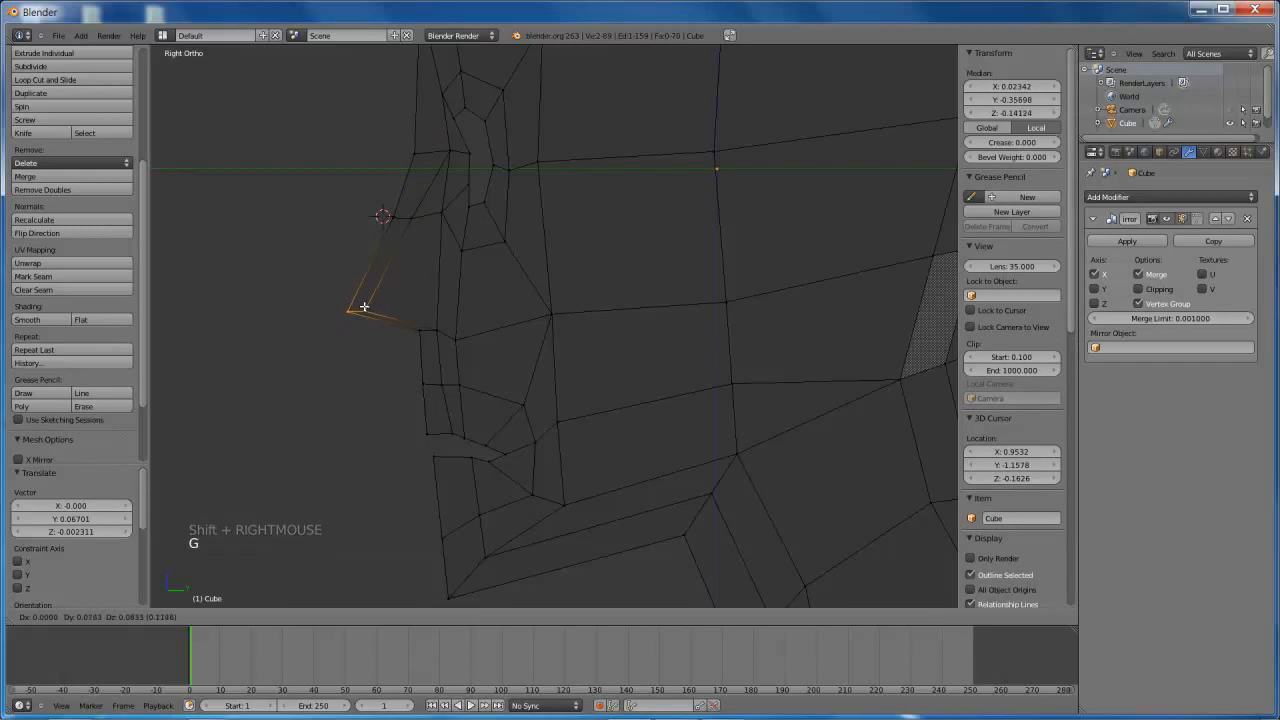
{"action": "left_click", "coordinate": [360, 306]}
Move the nose bridge vertex about 0.053 backward along Y and nudge the nose ridge vertices to straighten the profile
{"action": "middle_click_drag", "start_coordinate": [443, 180], "coordinate": [451, 283], "text": "shift"}
{"action": "right_click", "coordinate": [438, 268]}
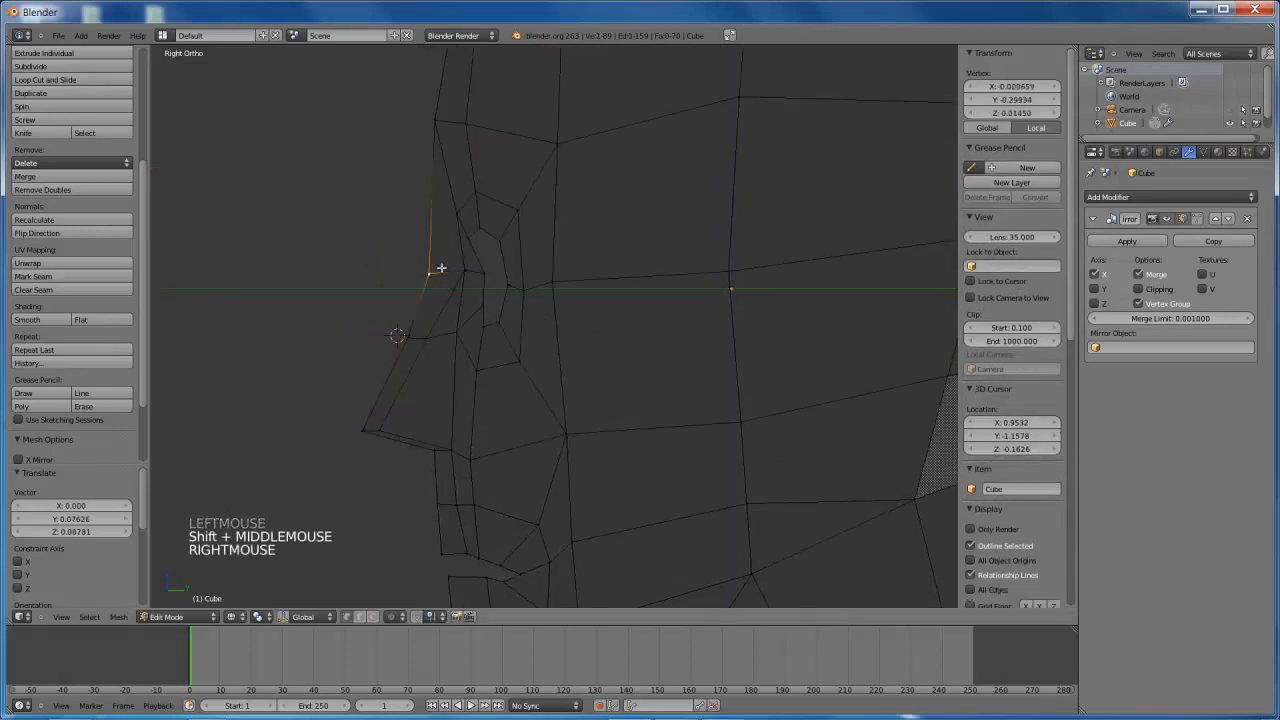
{"action": "key", "text": "g"}
{"action": "key", "text": "g"}
{"action": "left_click", "coordinate": [414, 343]}
{"action": "right_click", "coordinate": [433, 339]}
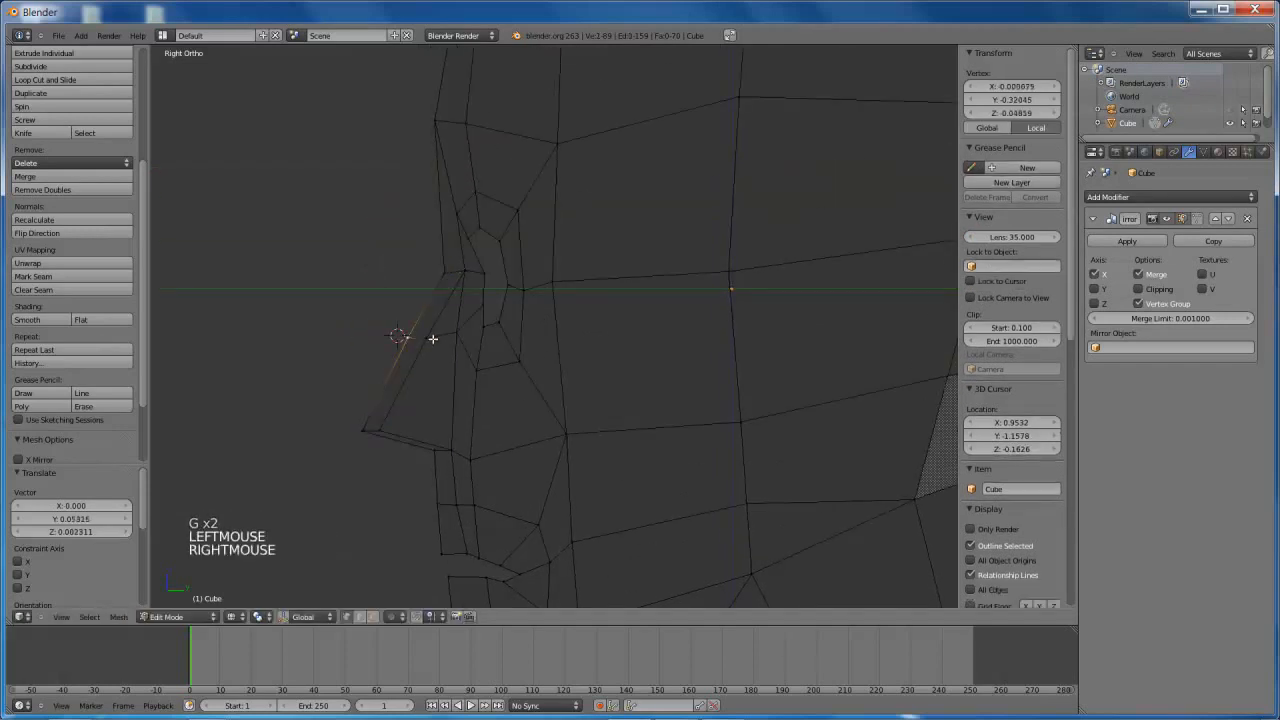
{"action": "right_click", "coordinate": [436, 337], "text": "shift"}
{"action": "key", "text": "g"}
{"action": "left_click", "coordinate": [453, 332]}
Fine-tune the positions of the vertices along the outer edge of the eye socket
{"action": "left_click", "coordinate": [487, 325]}
{"action": "right_click", "coordinate": [491, 323]}
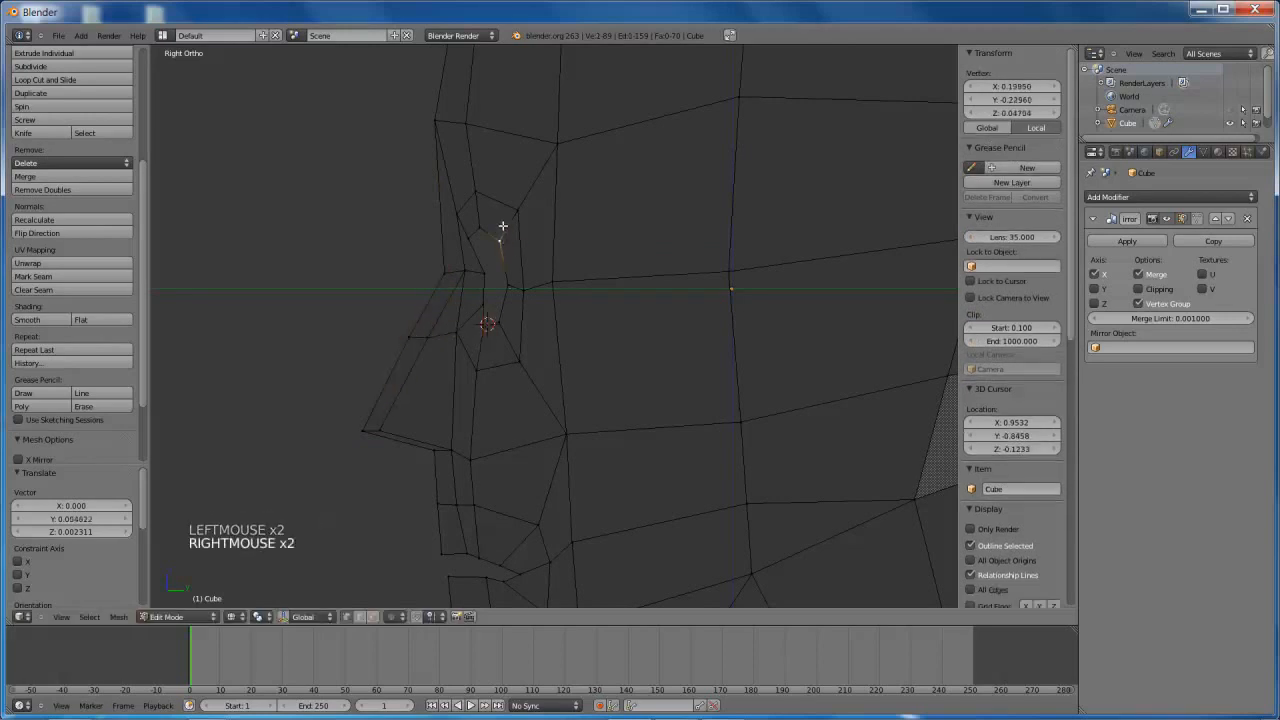
{"action": "key", "text": "g"}
{"action": "key", "text": "g"}
{"action": "key", "text": "g"}
{"action": "left_click", "coordinate": [571, 286]}
Move the temple vertex behind the eye backward and shift the brow vertex above it about 0.03 along Y
{"action": "key", "text": "g"}
{"action": "key", "text": "g"}
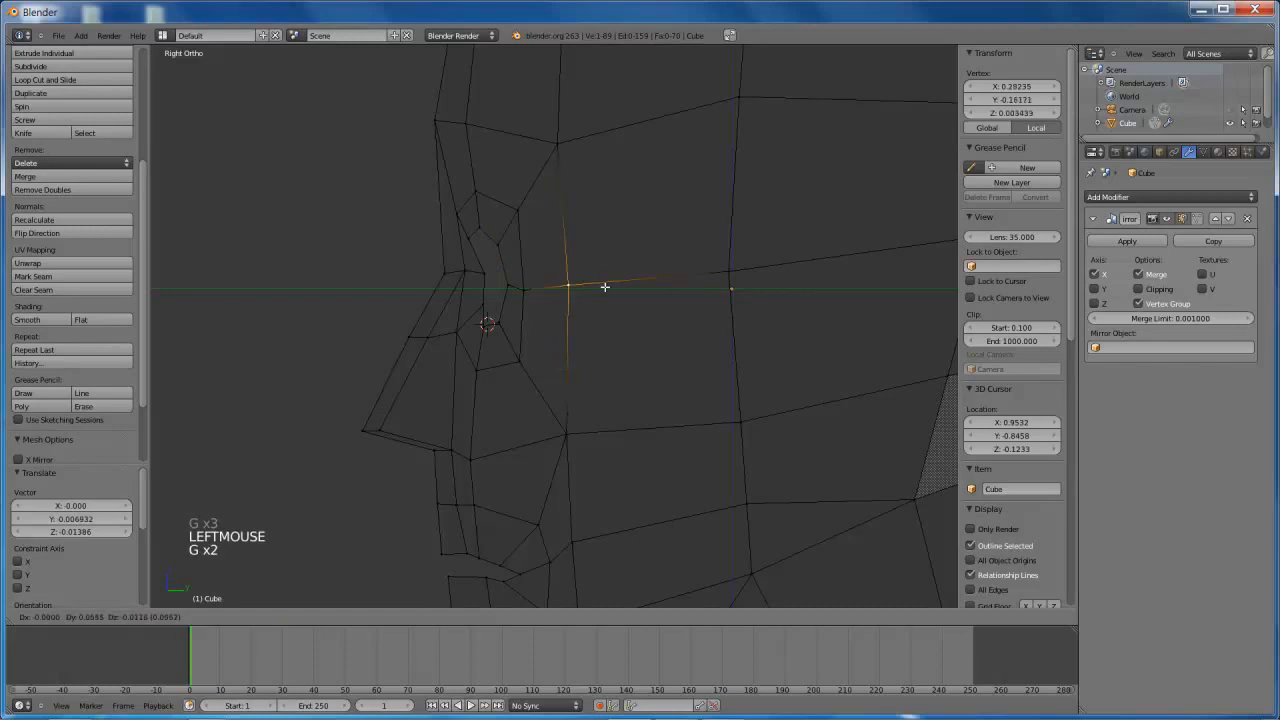
{"action": "left_click", "coordinate": [622, 288]}
{"action": "key", "text": "g"}
{"action": "key", "text": "g"}
{"action": "left_click", "coordinate": [567, 149]}
Reposition the middle side-of-head vertex and the vertices beneath it to even out the central vertical edge line
{"action": "right_click", "coordinate": [738, 290]}
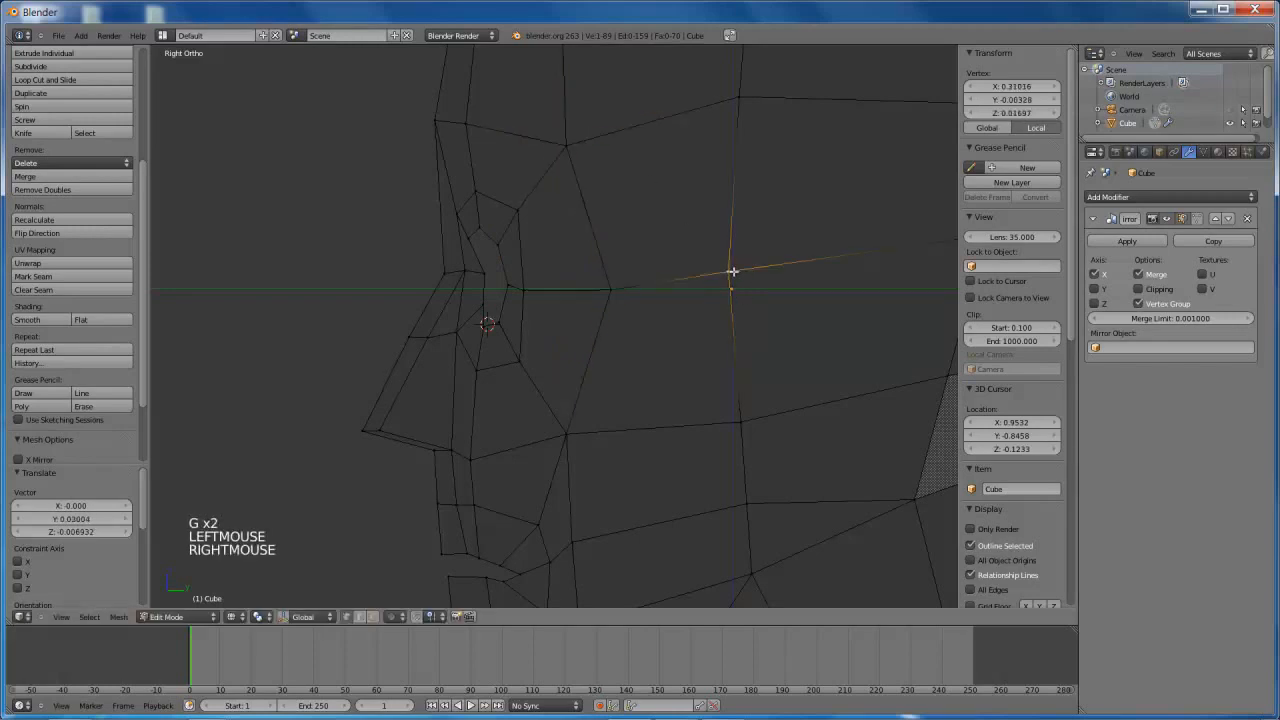
{"action": "scroll", "coordinate": [735, 274], "scroll_direction": "down", "scroll_amount": 2}
{"action": "key", "text": "g"}
{"action": "left_click", "coordinate": [756, 278]}
{"action": "key", "text": "g"}
{"action": "key", "text": "g"}
{"action": "left_click", "coordinate": [696, 386]}
{"action": "key", "text": "g"}
{"action": "key", "text": "g"}
{"action": "left_click", "coordinate": [700, 446]}
Select the three upper forehead vertices and move them about 0.158 backward along Y to round the forehead
{"action": "scroll", "coordinate": [598, 231], "scroll_direction": "down", "scroll_amount": 2}
{"action": "right_click", "coordinate": [509, 149]}
{"action": "right_click", "coordinate": [563, 171], "text": "shift"}
{"action": "right_click", "coordinate": [563, 177], "text": "shift"}
{"action": "key", "text": "g"}
{"action": "left_click", "coordinate": [585, 177]}
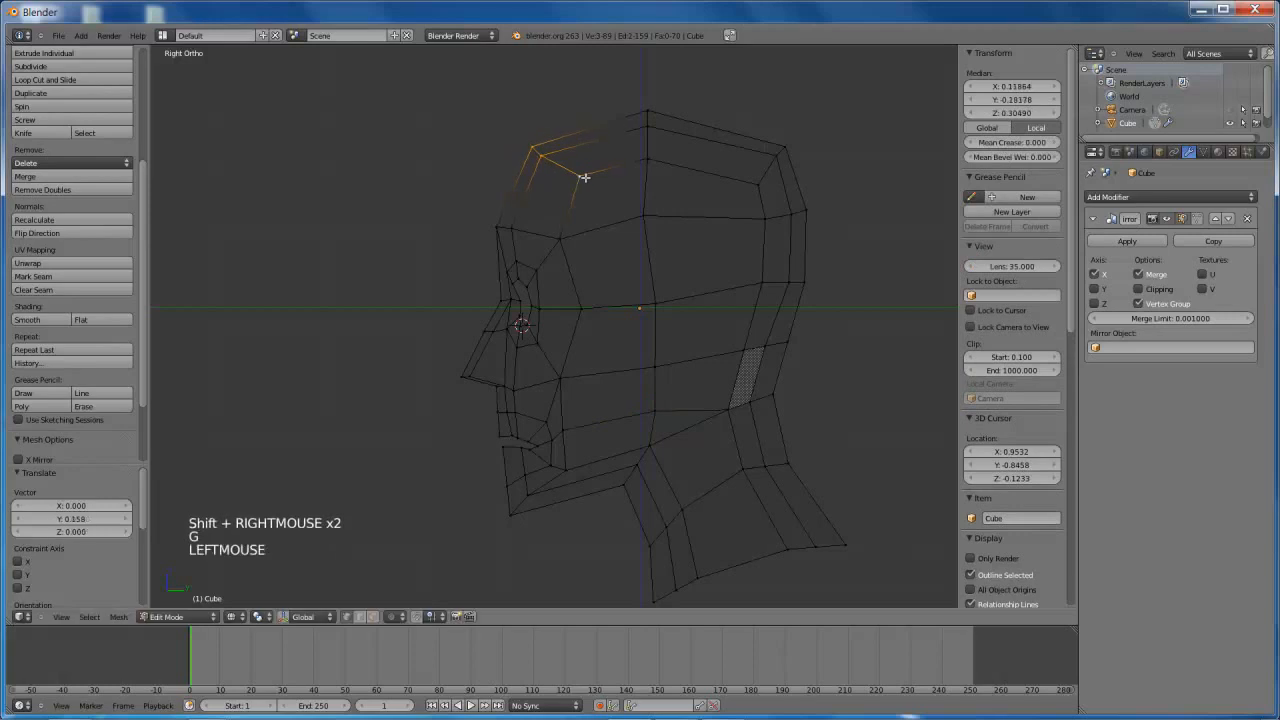
Shift the upper side-of-head vertex slightly backward to smooth the central vertical edge line
{"action": "right_click", "coordinate": [645, 212]}
{"action": "key", "text": "g"}
{"action": "key", "text": "g"}
{"action": "key", "text": "g"}
{"action": "key", "text": "g"}
{"action": "left_click", "coordinate": [652, 160]}
Select the three upper rear vertices of the skull and move them about 0.125 forward and 0.091 up
{"action": "right_click", "coordinate": [777, 178]}
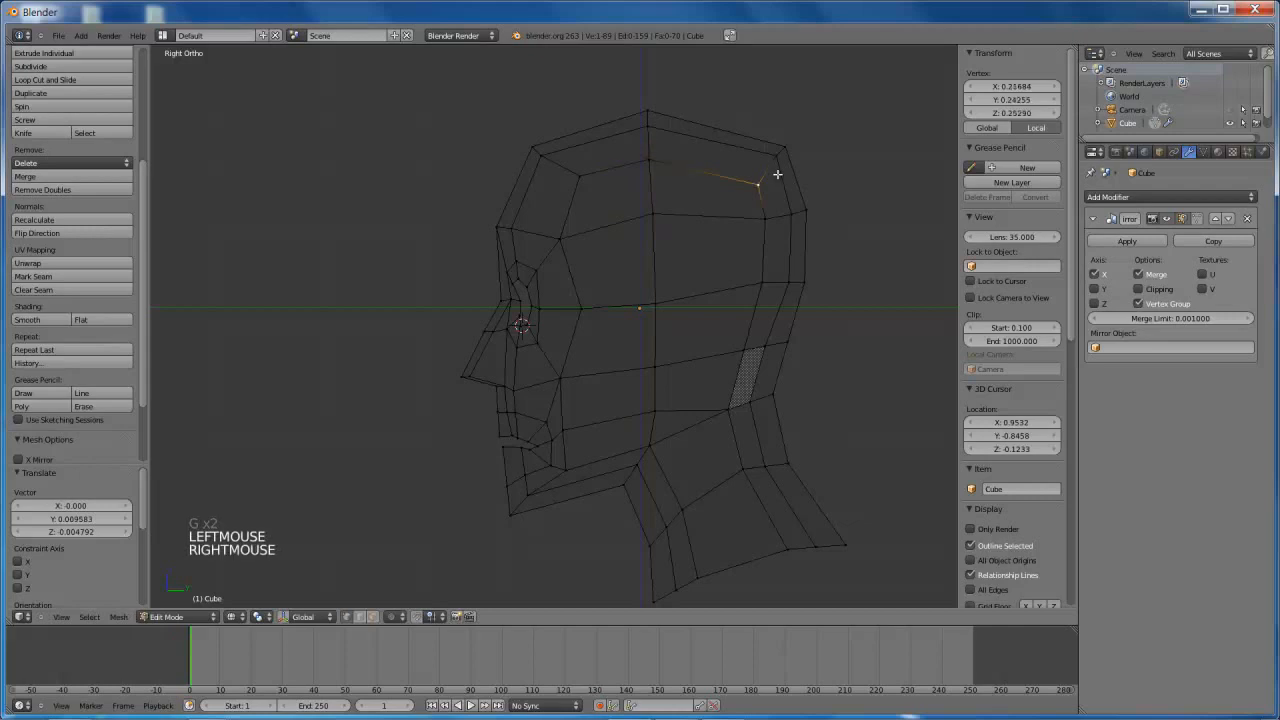
{"action": "right_click", "coordinate": [782, 150], "text": "shift"}
{"action": "right_click", "coordinate": [784, 152], "text": "shift"}
{"action": "key", "text": "g"}
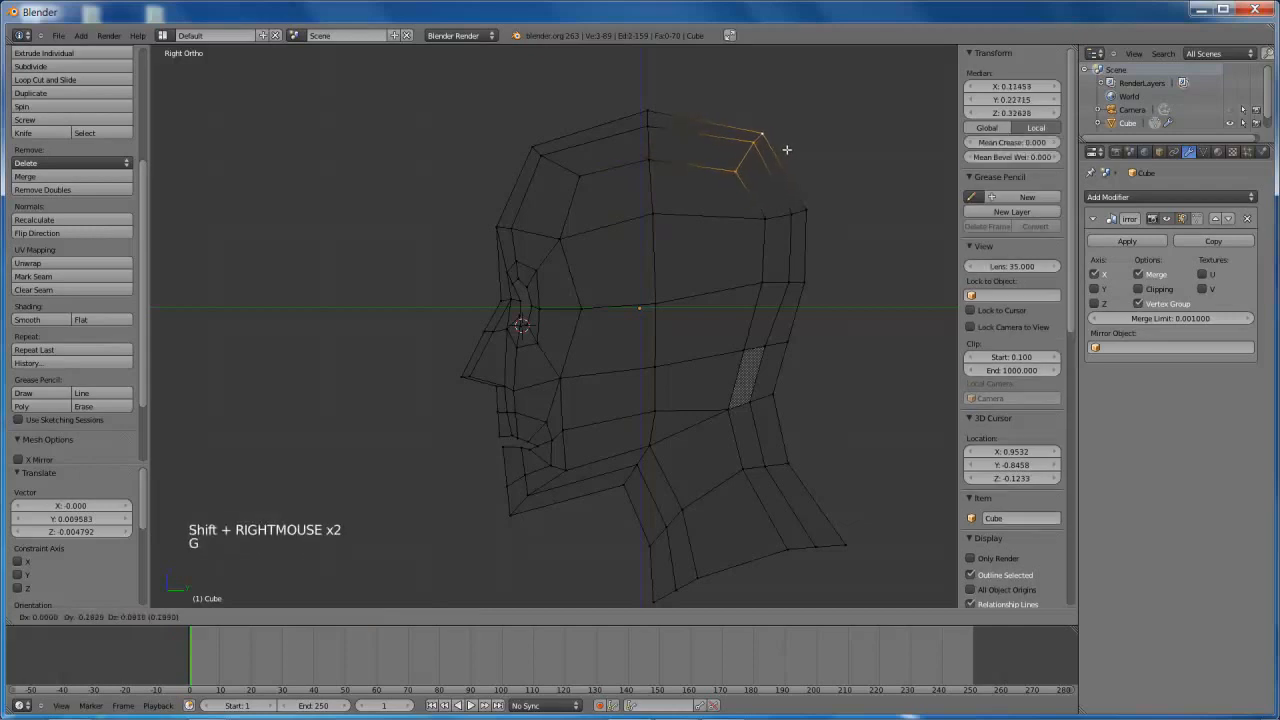
{"action": "left_click", "coordinate": [788, 183]}
Select the row of three vertices beneath the rear crown and move it outward from the back of the head
{"action": "right_click", "coordinate": [771, 211]}
{"action": "right_click", "coordinate": [777, 213], "text": "shift"}
{"action": "right_click", "coordinate": [800, 208], "text": "shift"}
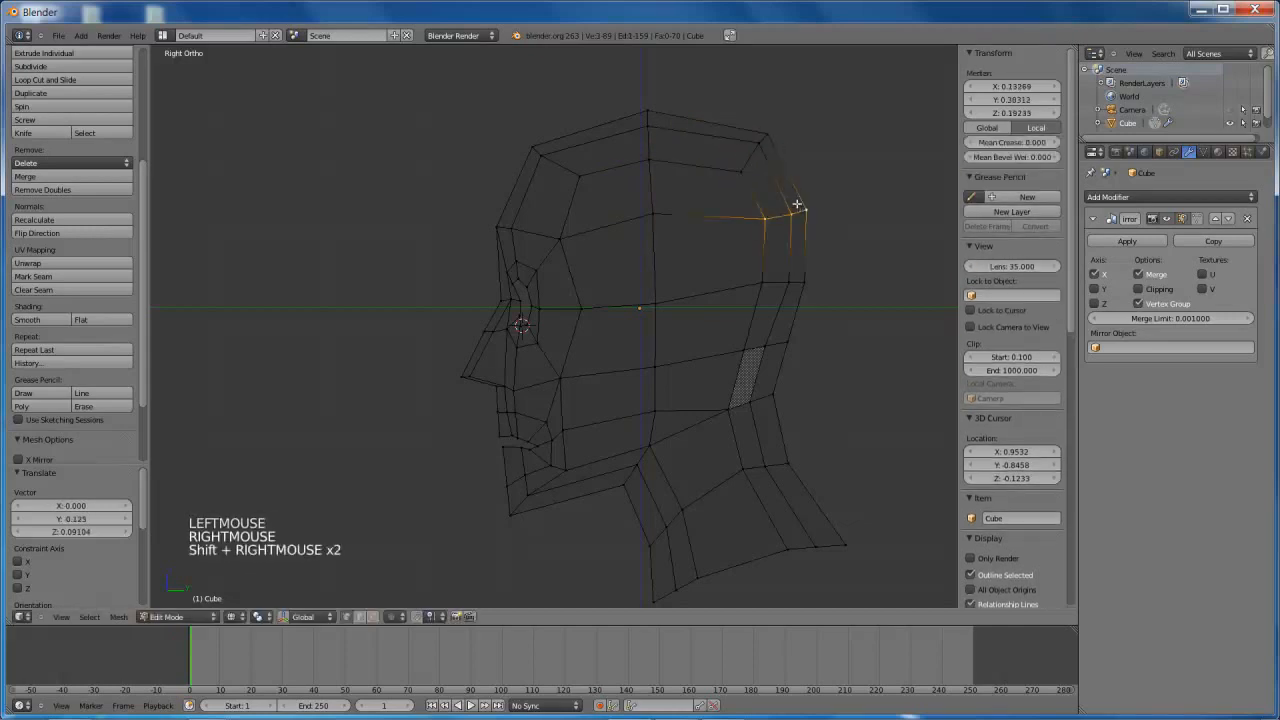
{"action": "key", "text": "g"}
{"action": "left_click", "coordinate": [852, 182]}
Move the three rear vertices at eye level about 0.105 backward and 0.034 down
{"action": "right_click", "coordinate": [780, 282]}
{"action": "right_click", "coordinate": [791, 285], "text": "shift"}
{"action": "right_click", "coordinate": [802, 287], "text": "shift"}
{"action": "key", "text": "g"}
{"action": "left_click", "coordinate": [819, 288]}
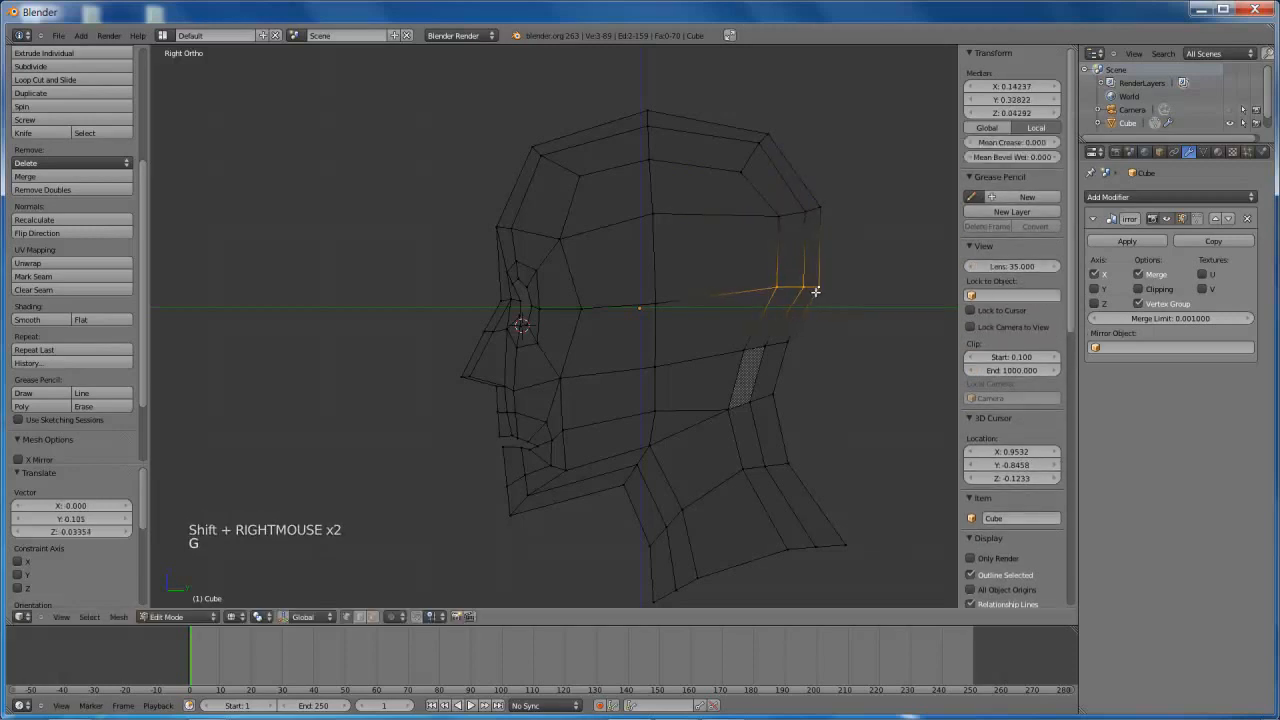
Move the row of three vertices at the lower back of the skull about 0.086 backward along Y
{"action": "right_click", "coordinate": [750, 354]}
{"action": "right_click", "coordinate": [771, 349], "text": "shift"}
{"action": "right_click", "coordinate": [789, 346], "text": "shift"}
{"action": "key", "text": "g"}
{"action": "left_click", "coordinate": [791, 350]}
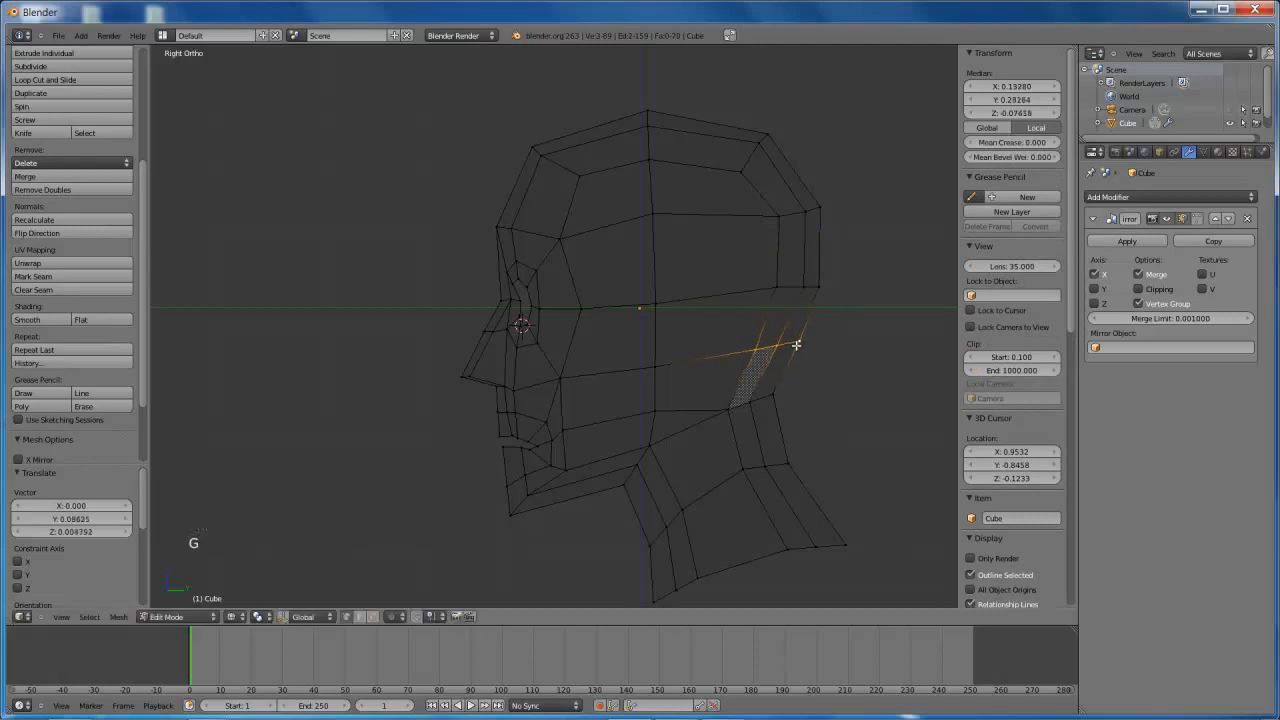
Move the three vertices at the base of the skull about 0.072 backward and 0.12 up
{"action": "right_click", "coordinate": [736, 406]}
{"action": "right_click", "coordinate": [756, 402], "text": "shift"}
{"action": "right_click", "coordinate": [777, 396], "text": "shift"}
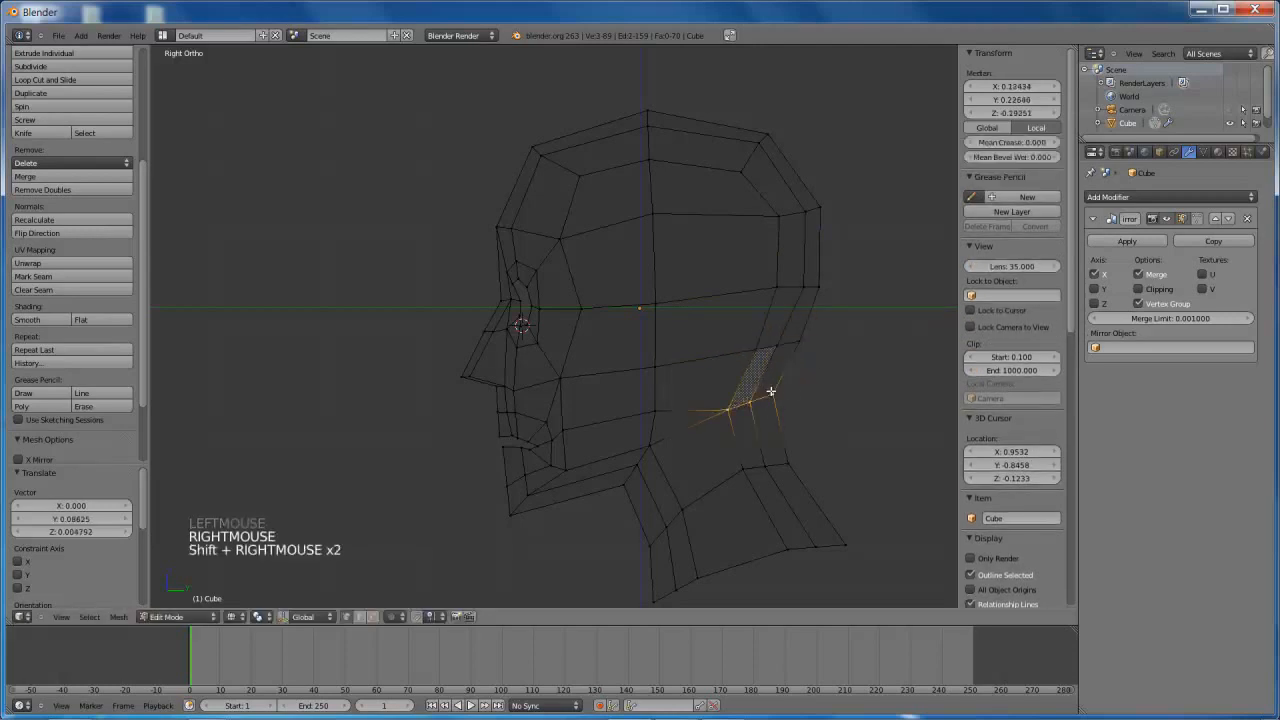
{"action": "key", "text": "g"}
{"action": "left_click", "coordinate": [778, 376]}
Raise the three vertices at the middle of the nape about 0.177 and shift them about 0.014 backward
{"action": "right_click", "coordinate": [744, 467]}
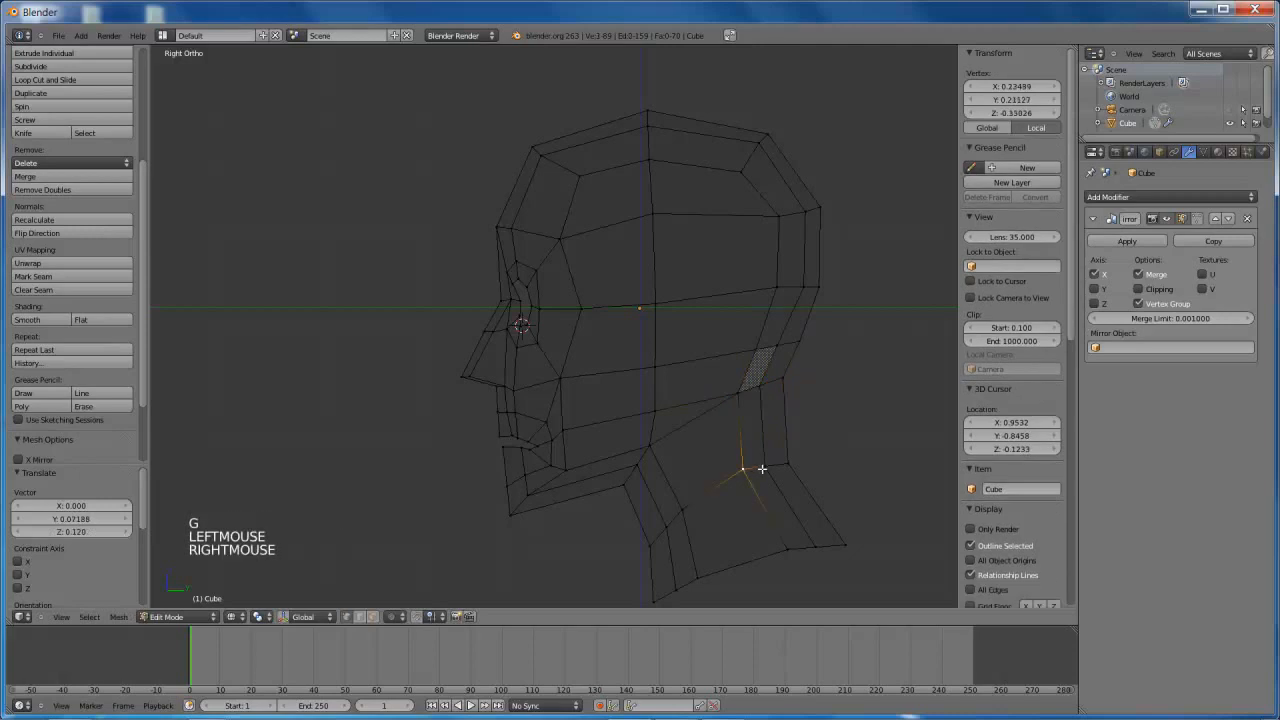
{"action": "right_click", "coordinate": [764, 465], "text": "shift"}
{"action": "right_click", "coordinate": [787, 466], "text": "shift"}
{"action": "key", "text": "g"}
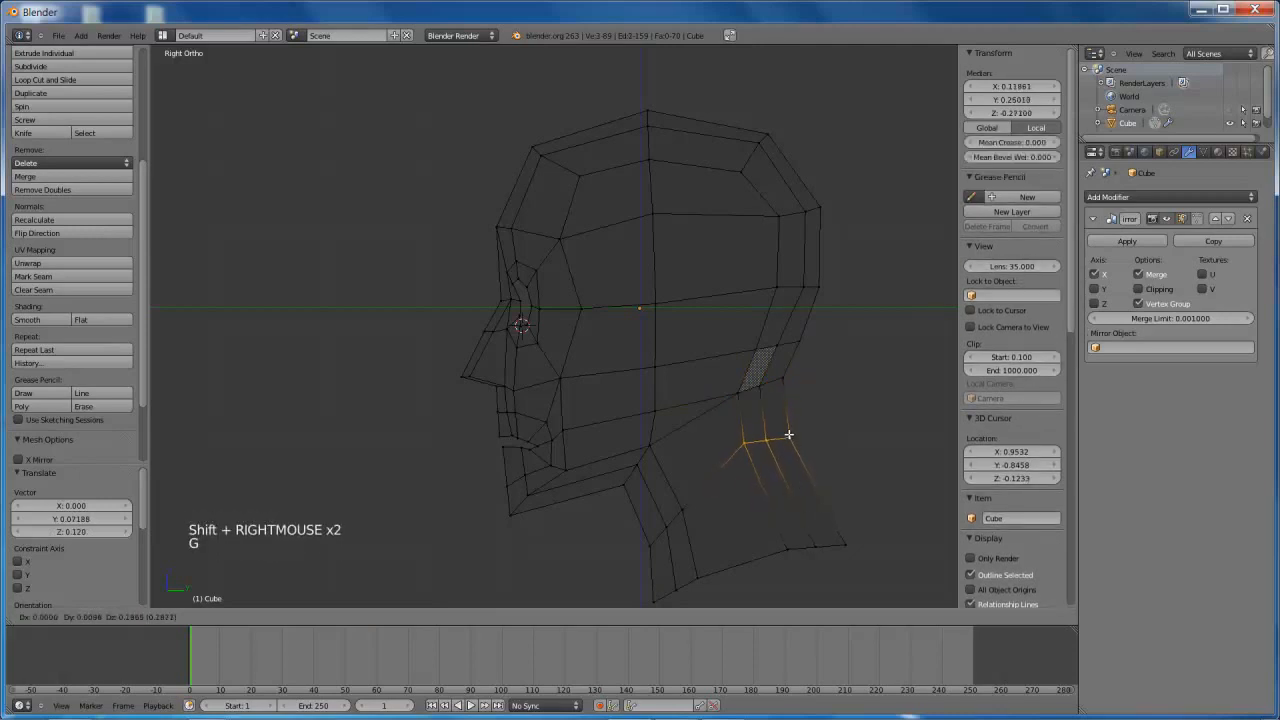
{"action": "left_click", "coordinate": [788, 543]}
Rotate the three bottom rear neck vertices about 20.8 degrees and move them about 0.072 forward and 0.307 up
{"action": "right_click", "coordinate": [812, 549]}
{"action": "right_click", "coordinate": [847, 545], "text": "shift"}
{"action": "right_click", "coordinate": [848, 544], "text": "shift"}
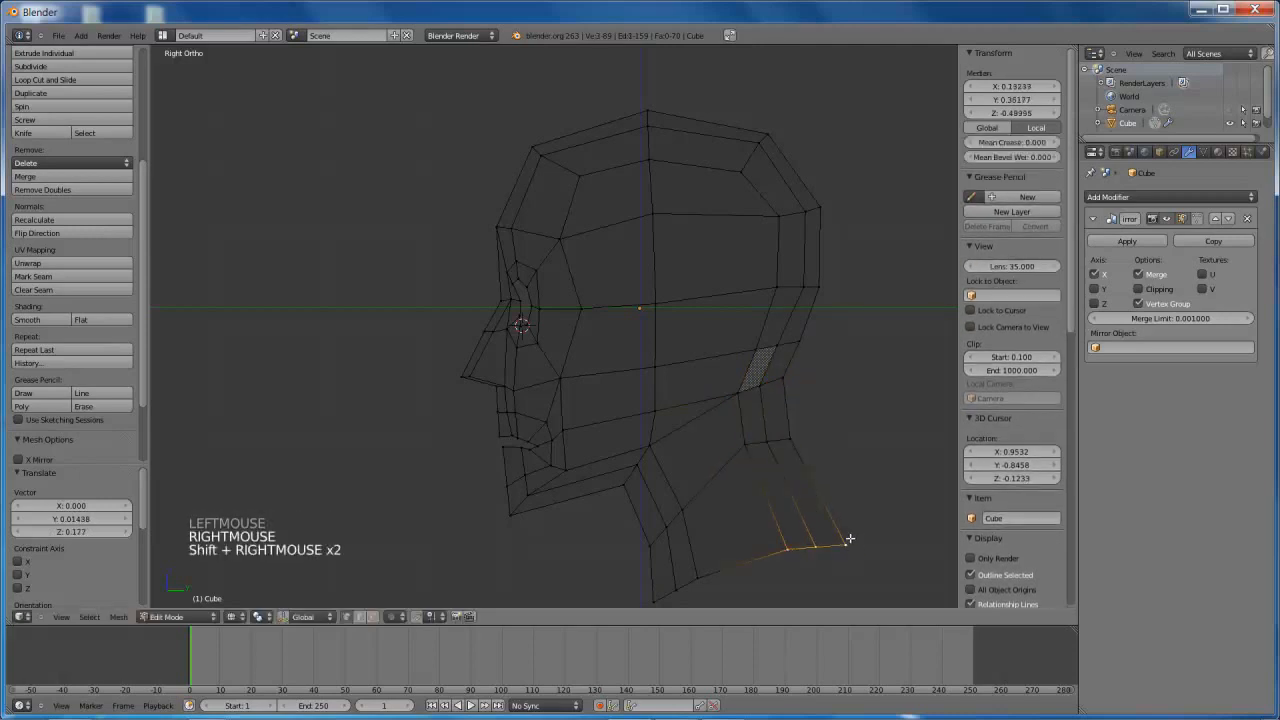
{"action": "key", "text": "r"}
{"action": "left_click", "coordinate": [836, 470]}
{"action": "key", "text": "g"}
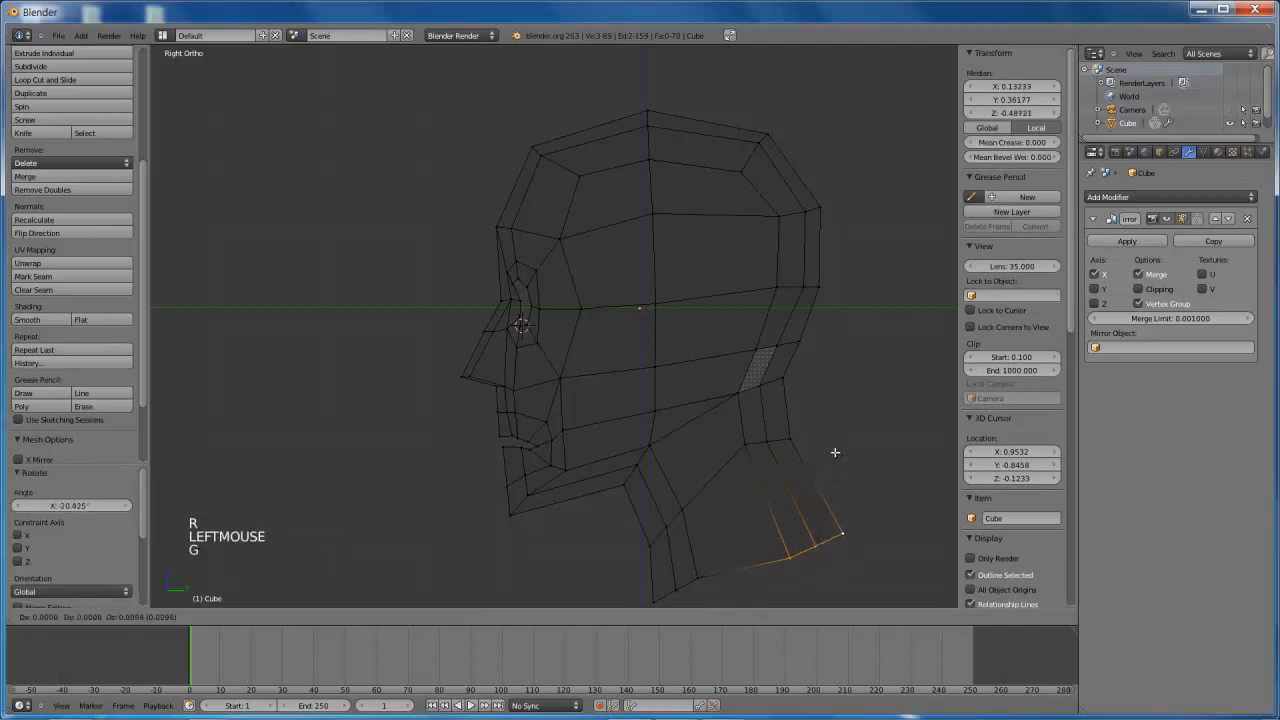
{"action": "left_click", "coordinate": [826, 430]}
Select the three vertices down the side of the neck and move them about 0.144 backward and 0.096 up
{"action": "middle_click_drag", "start_coordinate": [693, 378], "coordinate": [654, 395], "text": "shift"}
{"action": "right_click", "coordinate": [653, 400]}
{"action": "right_click", "coordinate": [692, 461], "text": "shift"}
{"action": "right_click", "coordinate": [705, 513], "text": "shift"}
{"action": "key", "text": "g"}
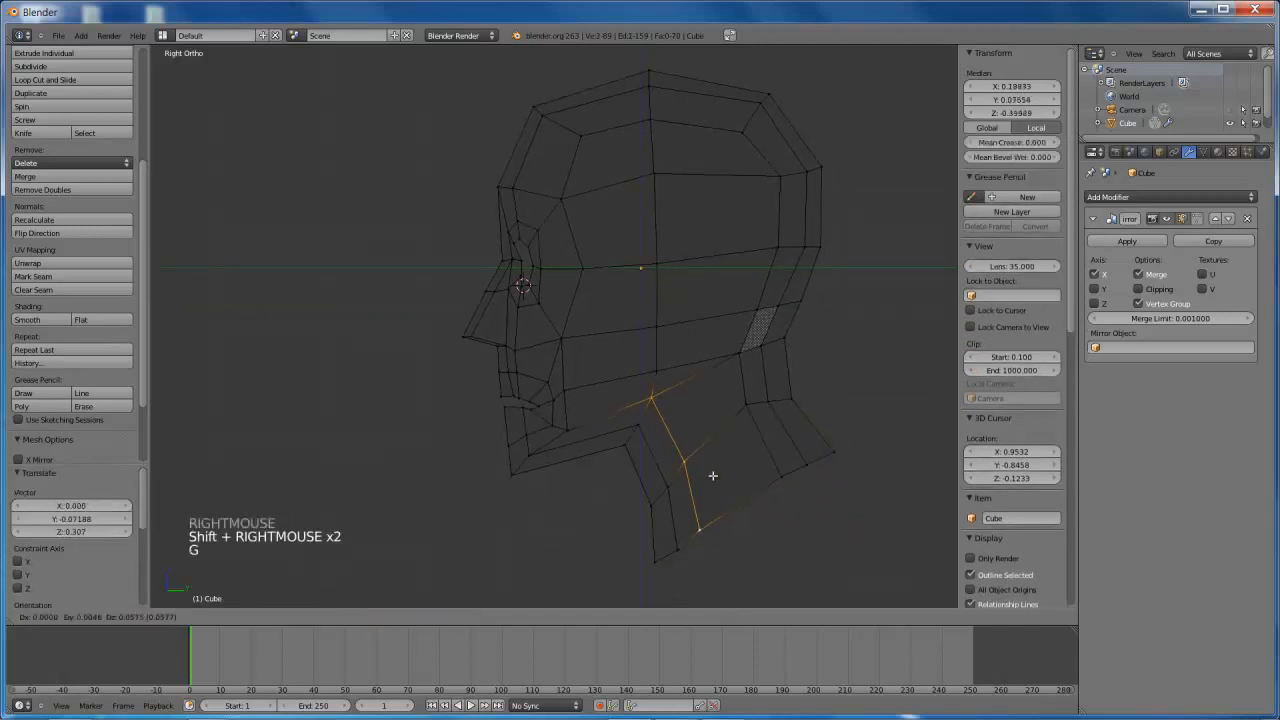
{"action": "left_click", "coordinate": [700, 408]}
Move the side-of-head vertices above the neck up and backward to align the central vertical edge line
{"action": "right_click", "coordinate": [659, 367]}
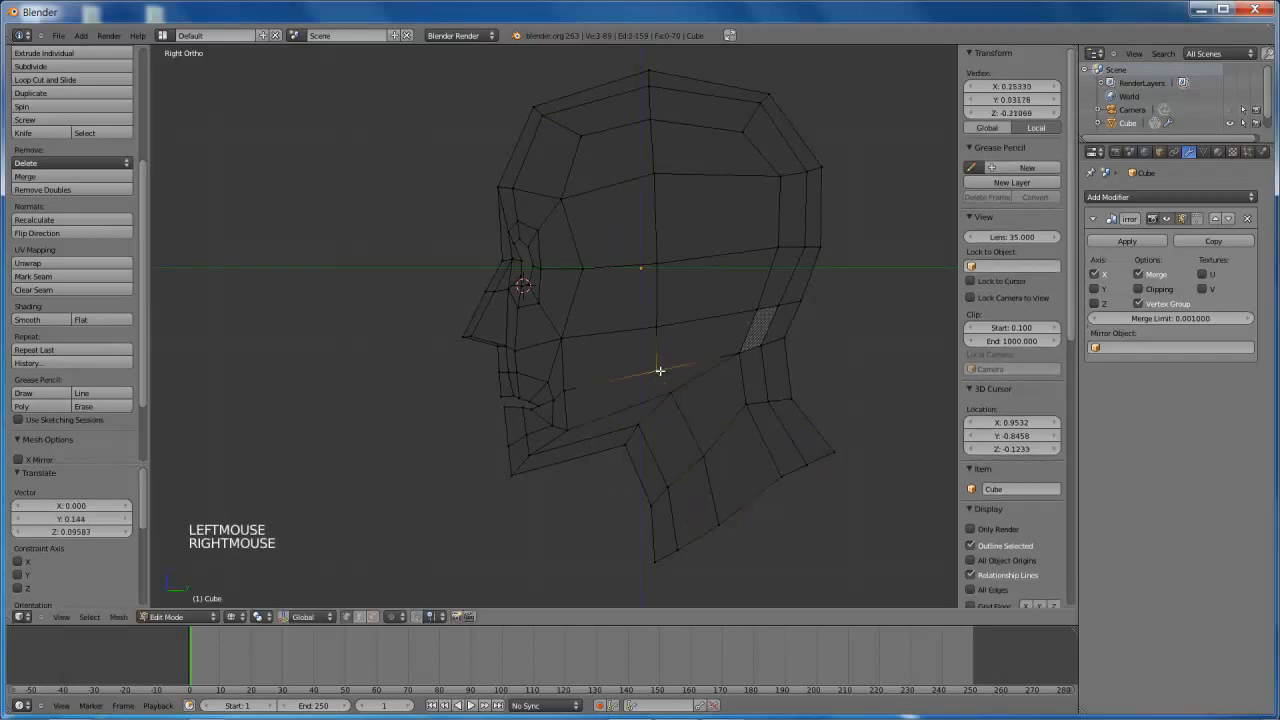
{"action": "key", "text": "g"}
{"action": "left_click", "coordinate": [652, 328]}
{"action": "key", "text": "g"}
{"action": "key", "text": "g"}
{"action": "left_click", "coordinate": [658, 283]}
{"action": "right_click", "coordinate": [660, 262]}
{"action": "key", "text": "g"}
{"action": "key", "text": "g"}
{"action": "left_click", "coordinate": [662, 268]}
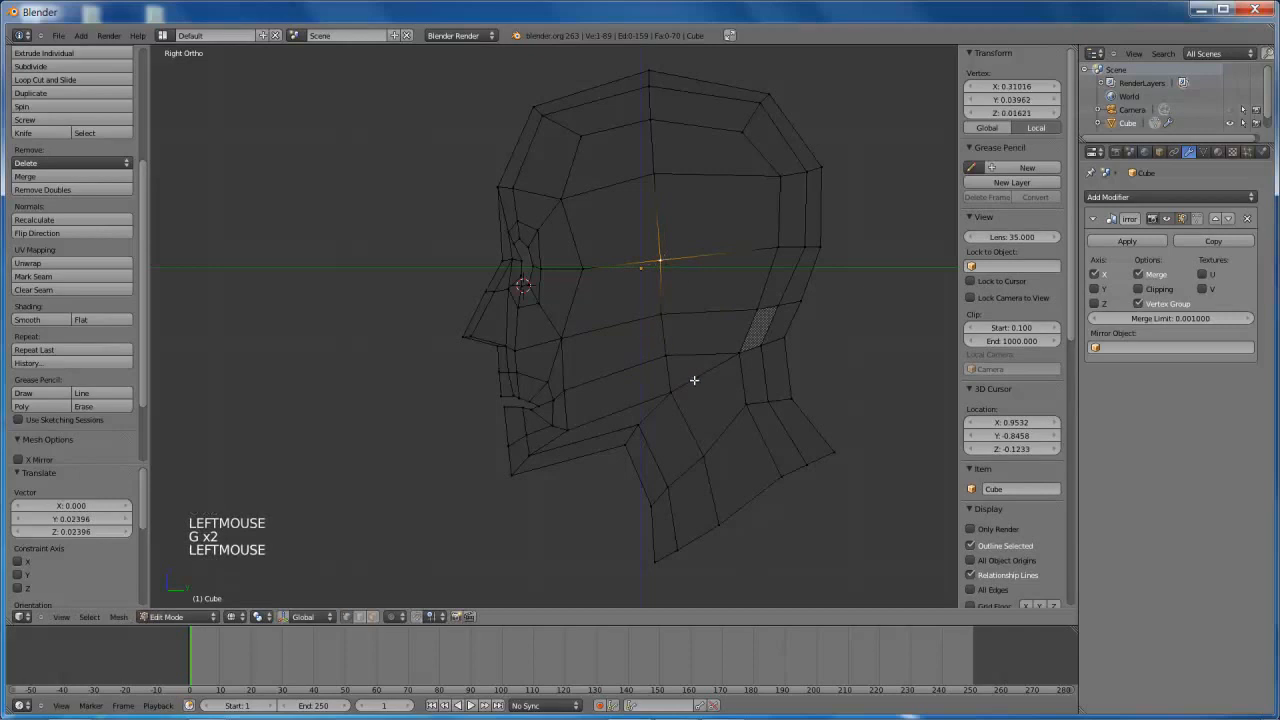
Reposition the outer vertices in the middle and at the bottom of the nape to even out the neck edges
{"action": "right_click", "coordinate": [749, 405]}
{"action": "key", "text": "g"}
{"action": "key", "text": "g"}
{"action": "left_click", "coordinate": [756, 414]}
{"action": "key", "text": "g"}
{"action": "key", "text": "g"}
{"action": "left_click", "coordinate": [763, 412]}
{"action": "right_click", "coordinate": [776, 472]}
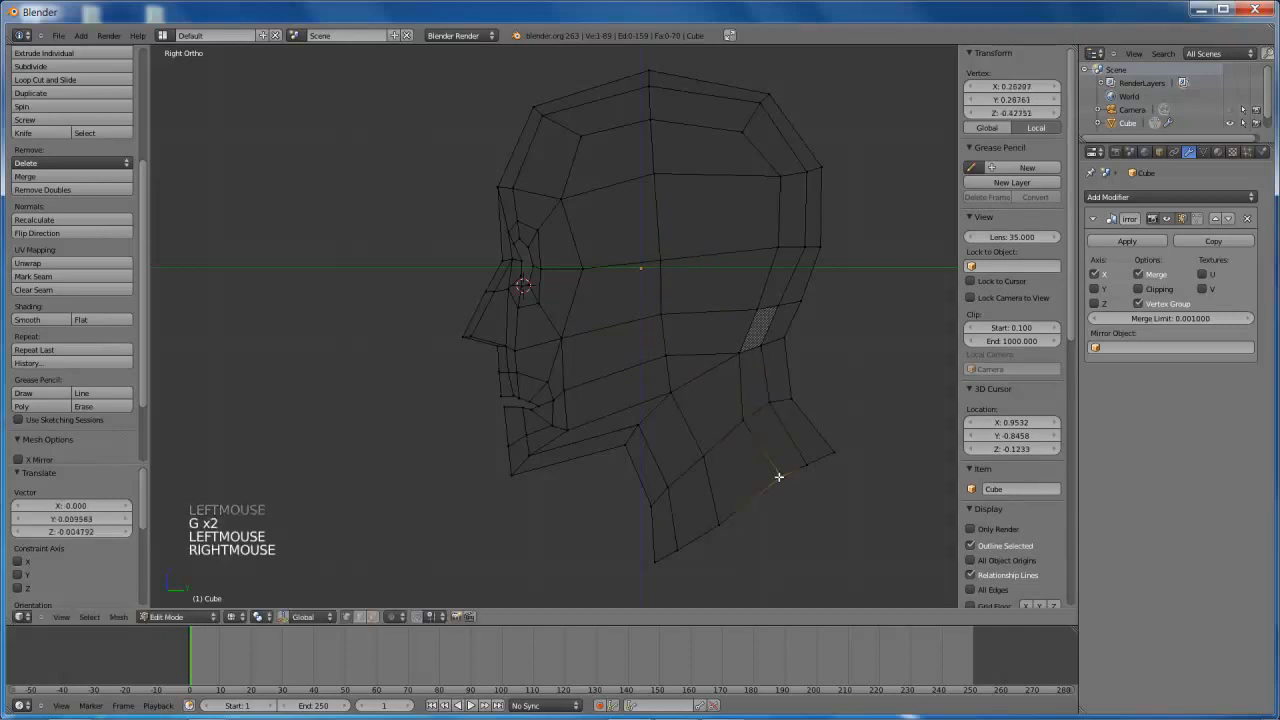
{"action": "key", "text": "g"}
{"action": "key", "text": "g"}
{"action": "left_click", "coordinate": [767, 481]}
Return to solid shading and examine the reshaped nose and face from a three-quarter angle
{"action": "middle_click_drag", "start_coordinate": [557, 360], "coordinate": [585, 467]}
{"action": "key", "text": "z"}
{"action": "middle_click_drag", "start_coordinate": [534, 398], "coordinate": [526, 328]}
{"action": "scroll", "coordinate": [527, 321], "scroll_direction": "up", "scroll_amount": 2}
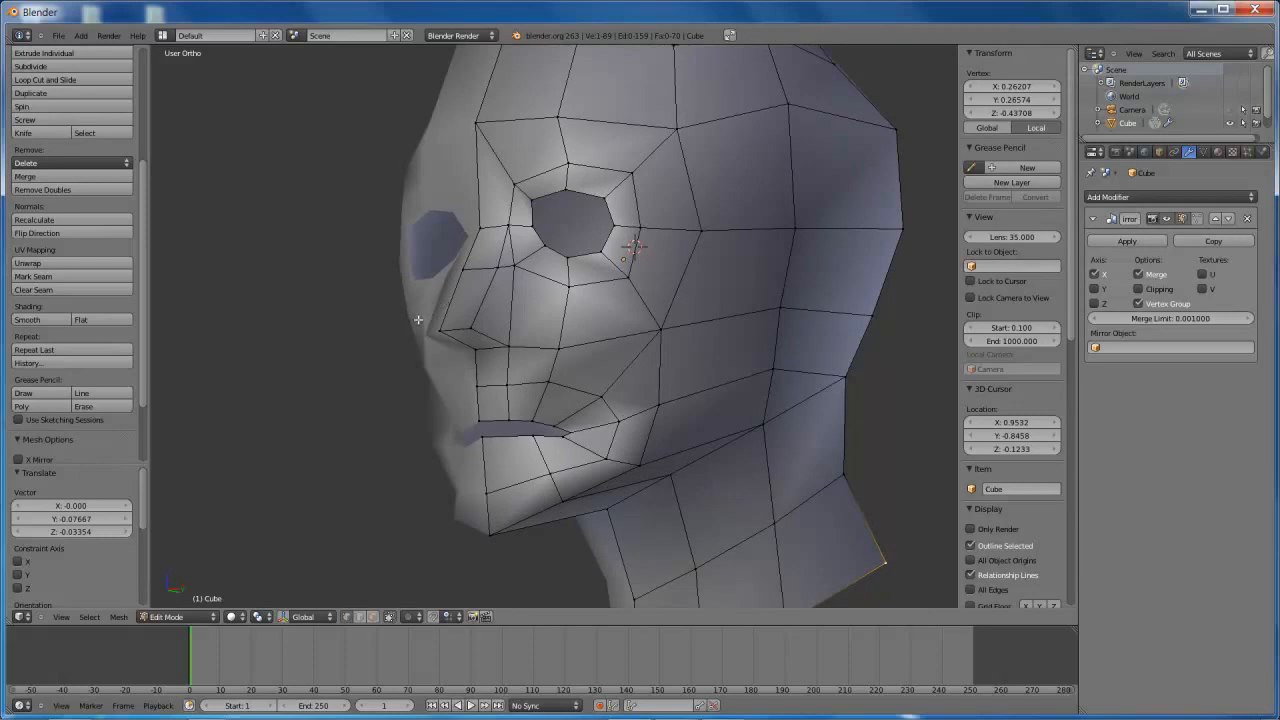
Try to knife a new edge line from the side of the nose around the mouth corner to the chin
{"action": "key", "text": "k"}
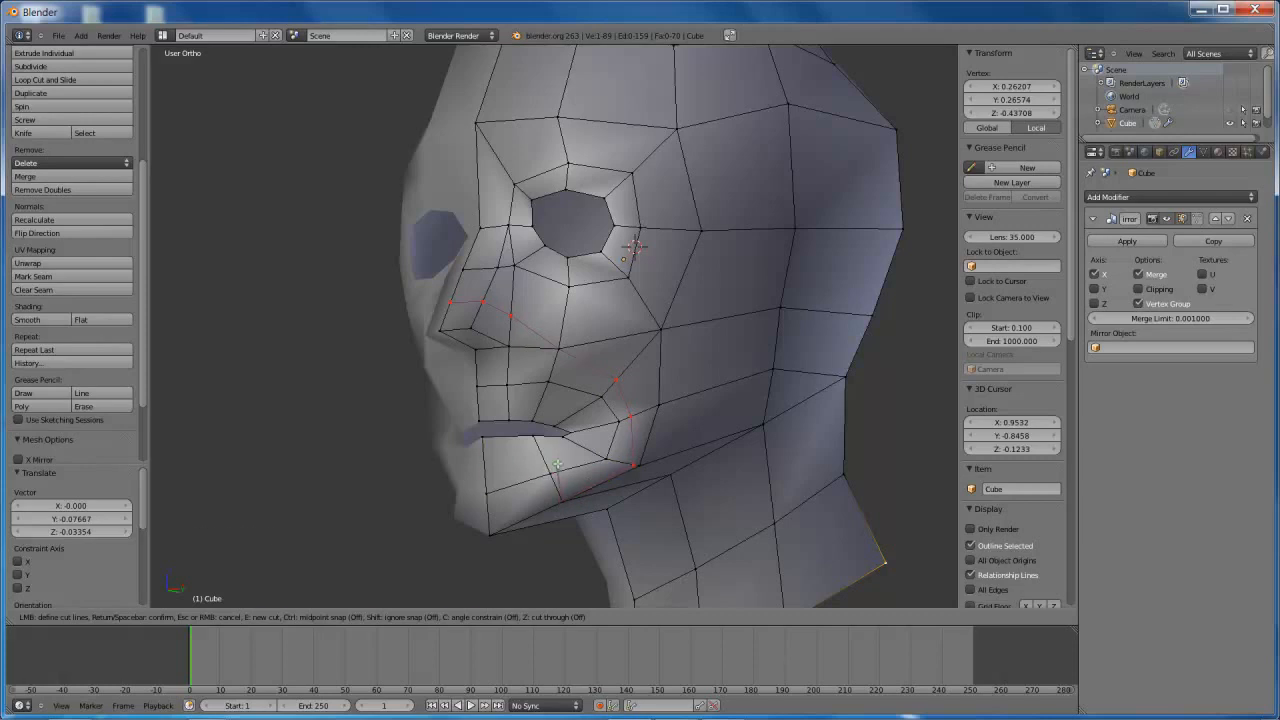
{"action": "right_click", "coordinate": [557, 464]}
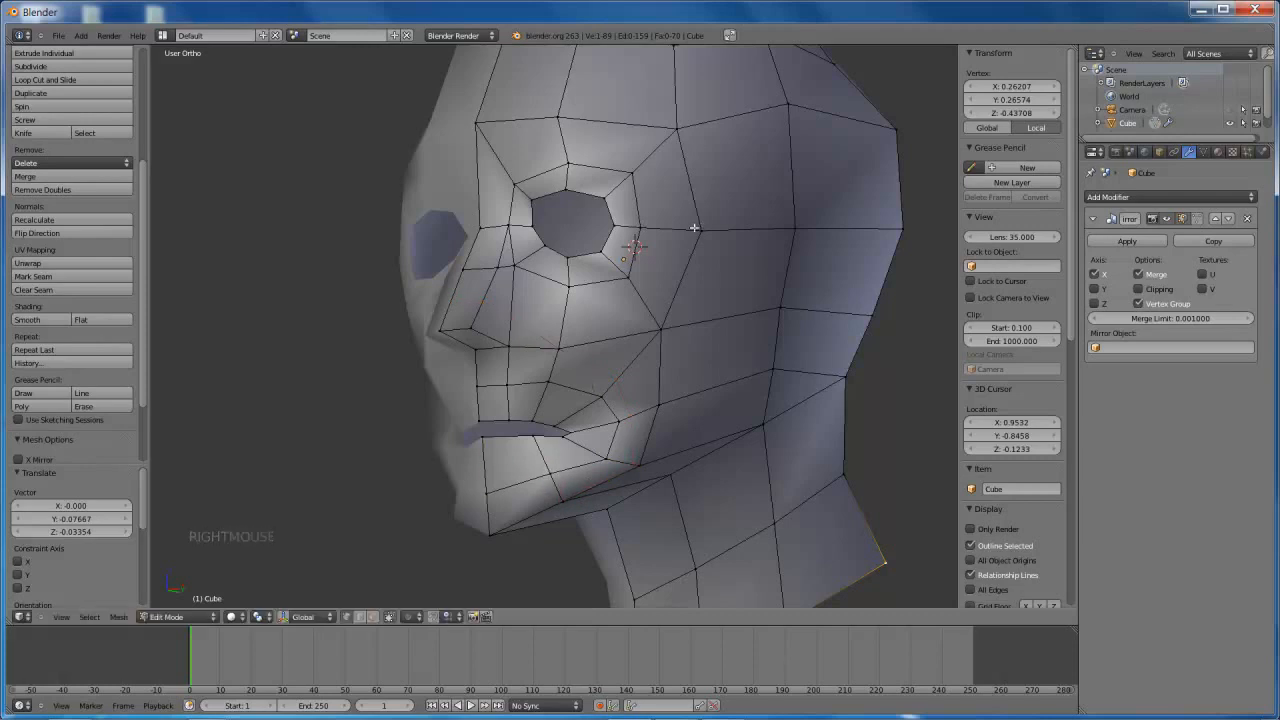
Select the four faces running from beside the mouth corner over the jaw to the side of the head and apply Smooth Vertex
{"action": "middle_click_drag", "start_coordinate": [737, 217], "coordinate": [849, 219]}
{"action": "scroll", "coordinate": [663, 320], "scroll_direction": "down", "scroll_amount": 2}
{"action": "middle_click_drag", "start_coordinate": [663, 320], "coordinate": [594, 309], "text": "shift"}
{"action": "key", "text": "ctrl+Tab"}
{"action": "left_click", "coordinate": [580, 337]}
{"action": "right_click", "coordinate": [580, 320]}
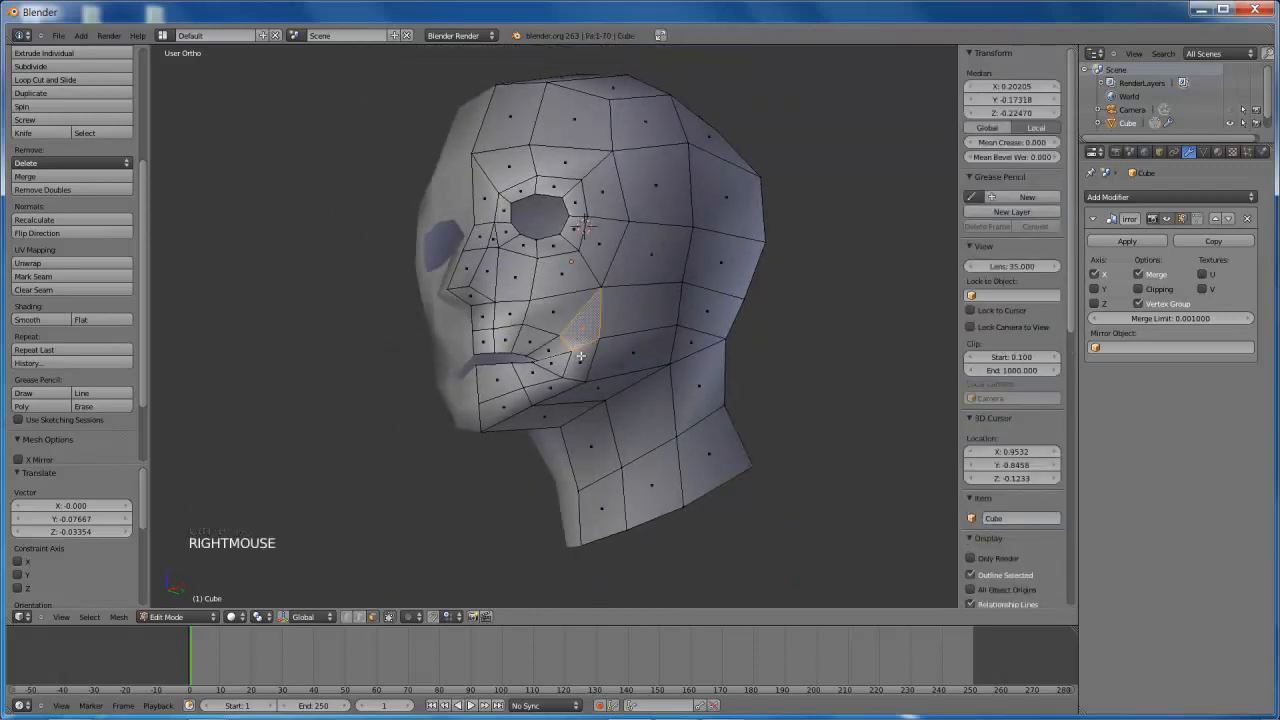
{"action": "right_click", "coordinate": [582, 360], "text": "shift"}
{"action": "right_click", "coordinate": [628, 350], "text": "shift"}
{"action": "right_click", "coordinate": [640, 312], "text": "shift"}
{"action": "key", "text": "space"}
{"action": "type", "text": "smooth"}
{"action": "key", "text": "Down"}
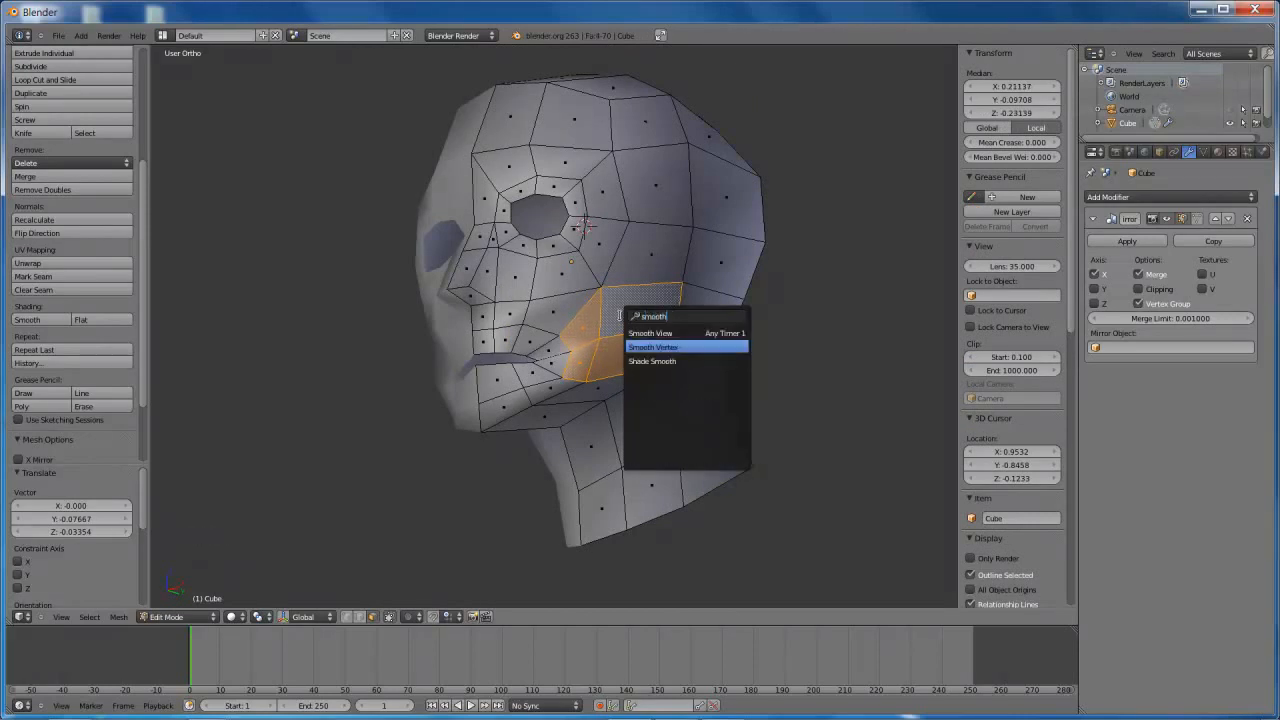
{"action": "key", "text": "Return"}
Undo the vertex smoothing on the cheek and jaw faces
{"action": "key", "text": "space"}
{"action": "key", "text": "space"}
{"action": "key", "text": "ctrl+z"}
{"action": "key", "text": "ctrl+z"}
{"action": "key", "text": "ctrl+z"}
{"action": "key", "text": "ctrl+z"}
{"action": "key", "text": "ctrl+z"}
Turn on smooth proportional editing and try to move the small face at the mouth corner
{"action": "middle_click_drag", "start_coordinate": [621, 315], "coordinate": [565, 349]}
{"action": "scroll", "coordinate": [633, 272], "scroll_direction": "up", "scroll_amount": 2}
{"action": "key", "text": "o"}
{"action": "key", "text": "o"}
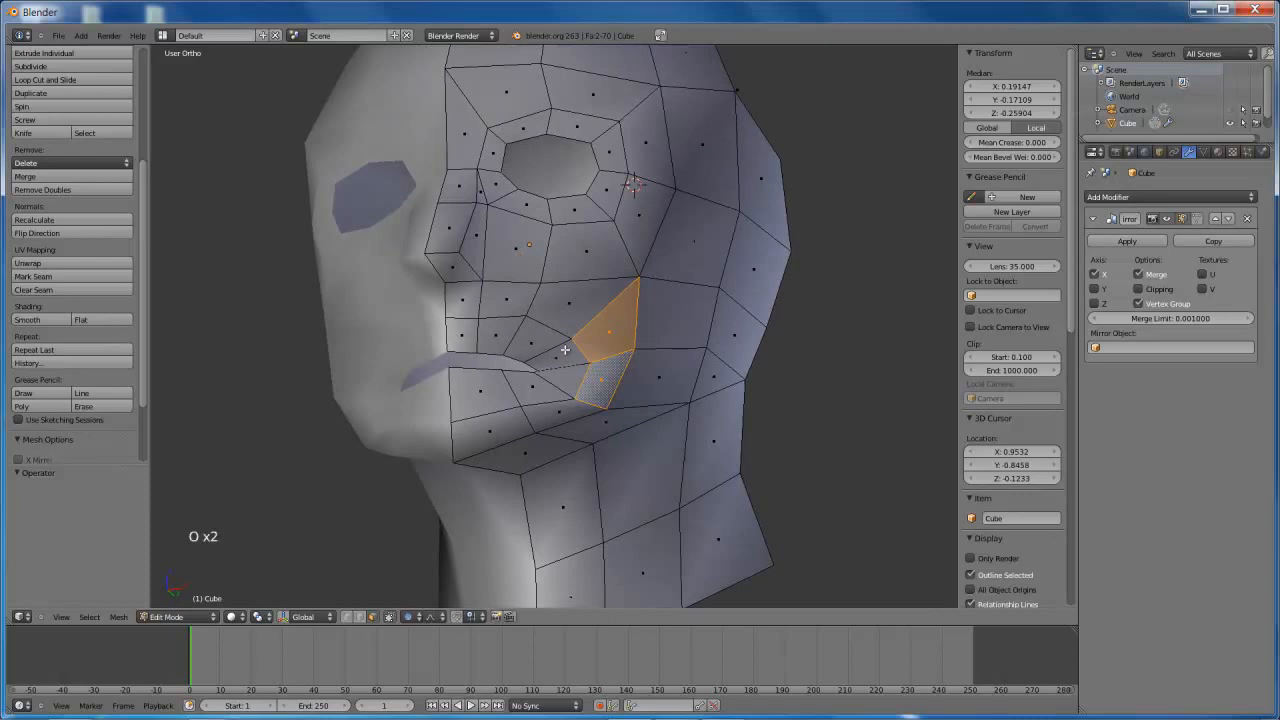
{"action": "right_click", "coordinate": [563, 349]}
{"action": "key", "text": "g"}
{"action": "key", "text": "g"}
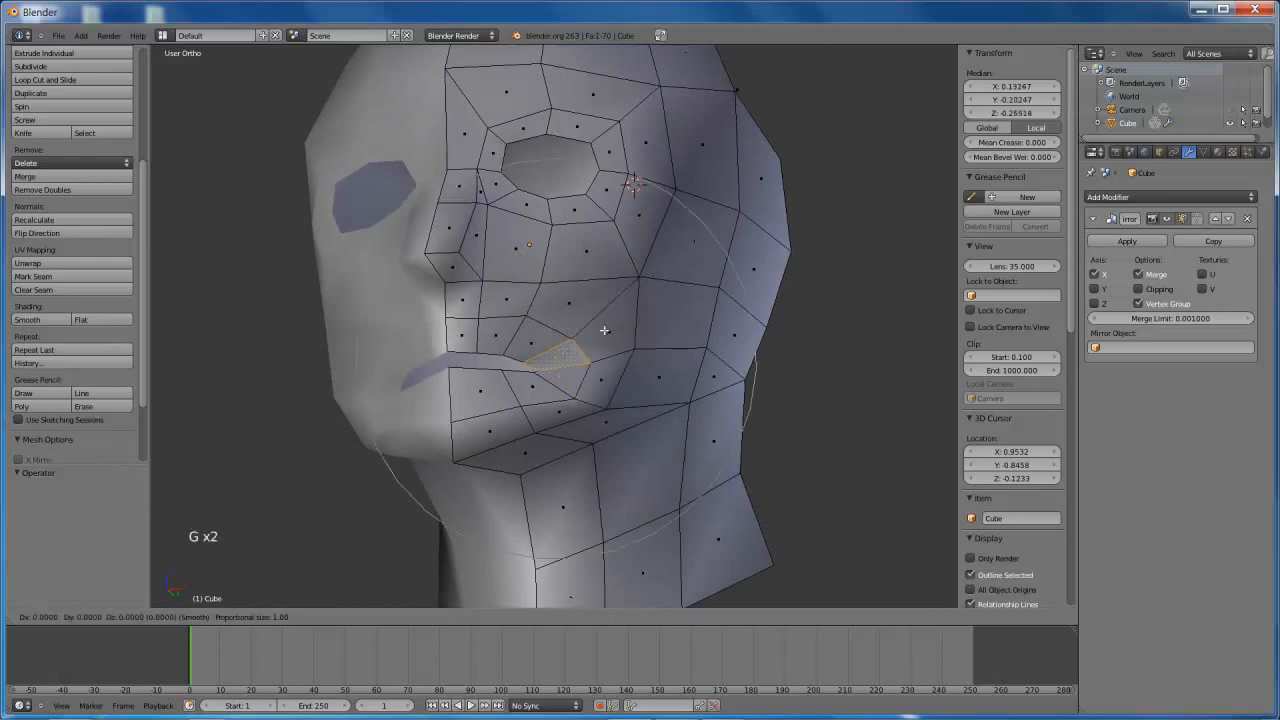
{"action": "right_click", "coordinate": [621, 333]}
Move the mouth-corner face about 0.066 forward along Y with a proportional size of 0.42
{"action": "middle_click_drag", "start_coordinate": [621, 333], "coordinate": [540, 368]}
{"action": "key", "text": "g"}
{"action": "key", "text": "y"}
{"action": "scroll", "coordinate": [535, 364], "scroll_direction": "up", "scroll_amount": 5}
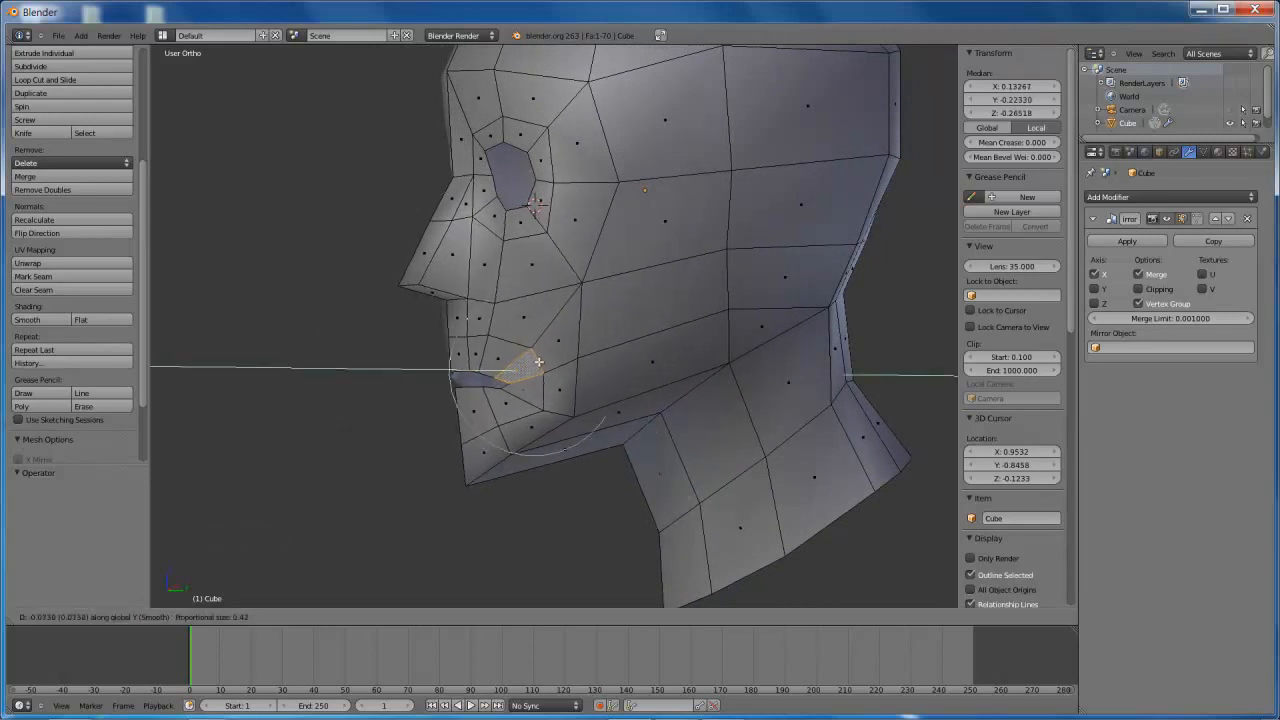
{"action": "left_click", "coordinate": [539, 362]}
{"action": "mouse_move", "coordinate": [549, 326]}
{"action": "middle_mouse_down"}
{"action": "mouse_move", "coordinate": [586, 314]}
{"action": "mouse_move", "coordinate": [569, 335]}
{"action": "middle_mouse_up"}
{"action": "scroll", "coordinate": [586, 314], "scroll_direction": "down", "scroll_amount": 2}
{"action": "key", "text": "ctrl+Tab"}
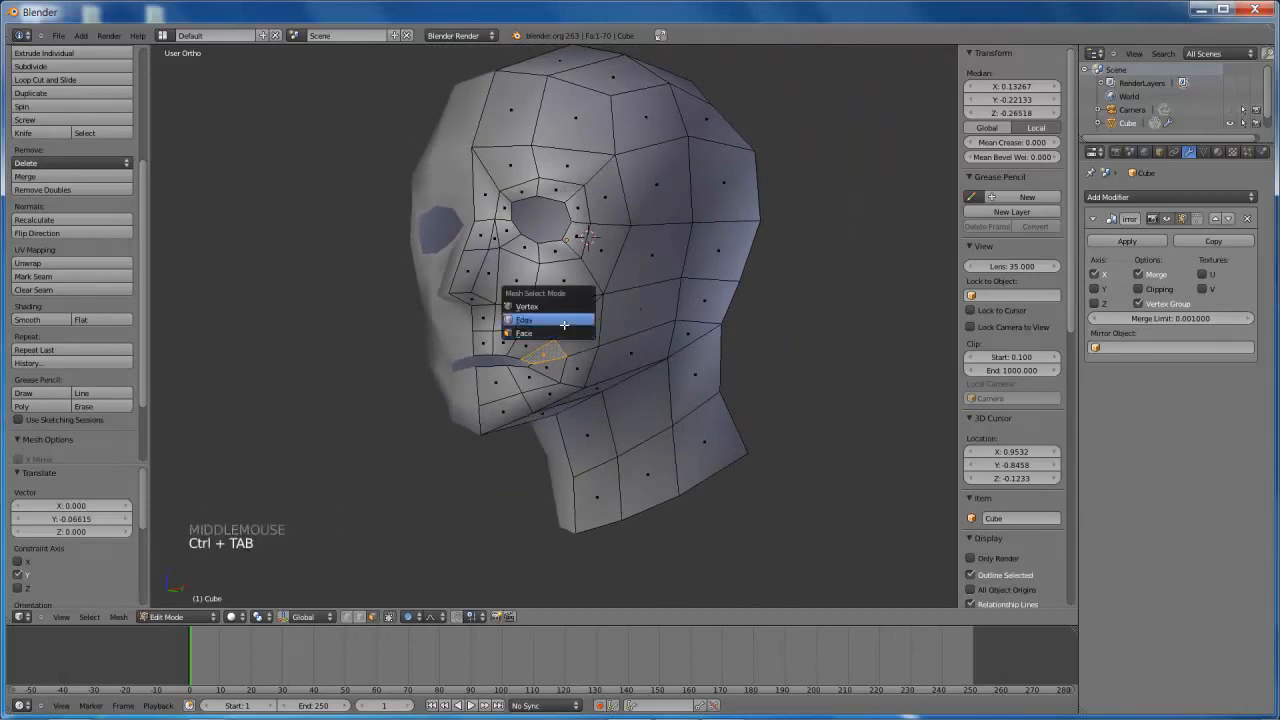
{"action": "right_click", "coordinate": [638, 308]}
{"action": "middle_click_drag", "start_coordinate": [638, 308], "coordinate": [598, 398]}
{"action": "scroll", "coordinate": [608, 346], "scroll_direction": "up", "scroll_amount": 3}
{"action": "scroll", "coordinate": [626, 354], "scroll_direction": "down", "scroll_amount": 2}
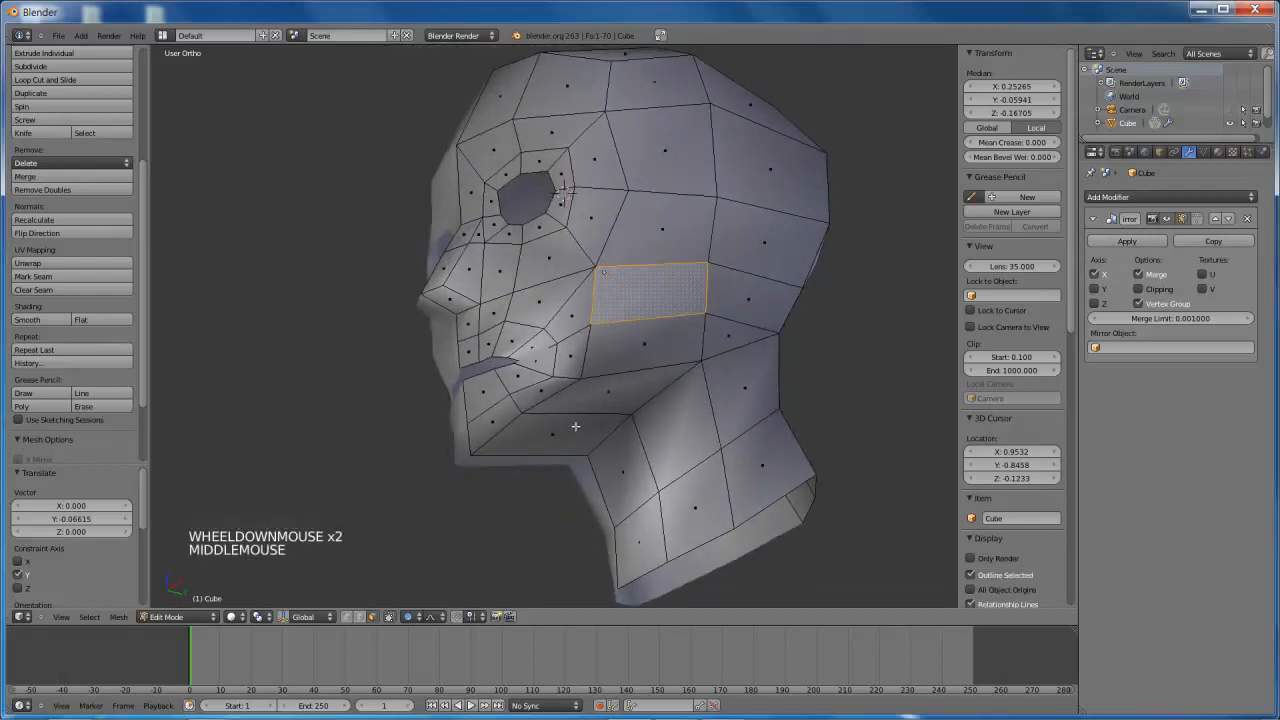
Turn off proportional editing and move the two vertices along the lower edge of the chin about 0.113 backward along Y
{"action": "key", "text": "ctrl+Tab"}
{"action": "left_click", "coordinate": [535, 393]}
{"action": "right_click", "coordinate": [474, 451]}
{"action": "right_click", "coordinate": [534, 410], "text": "shift"}
{"action": "key", "text": "g"}
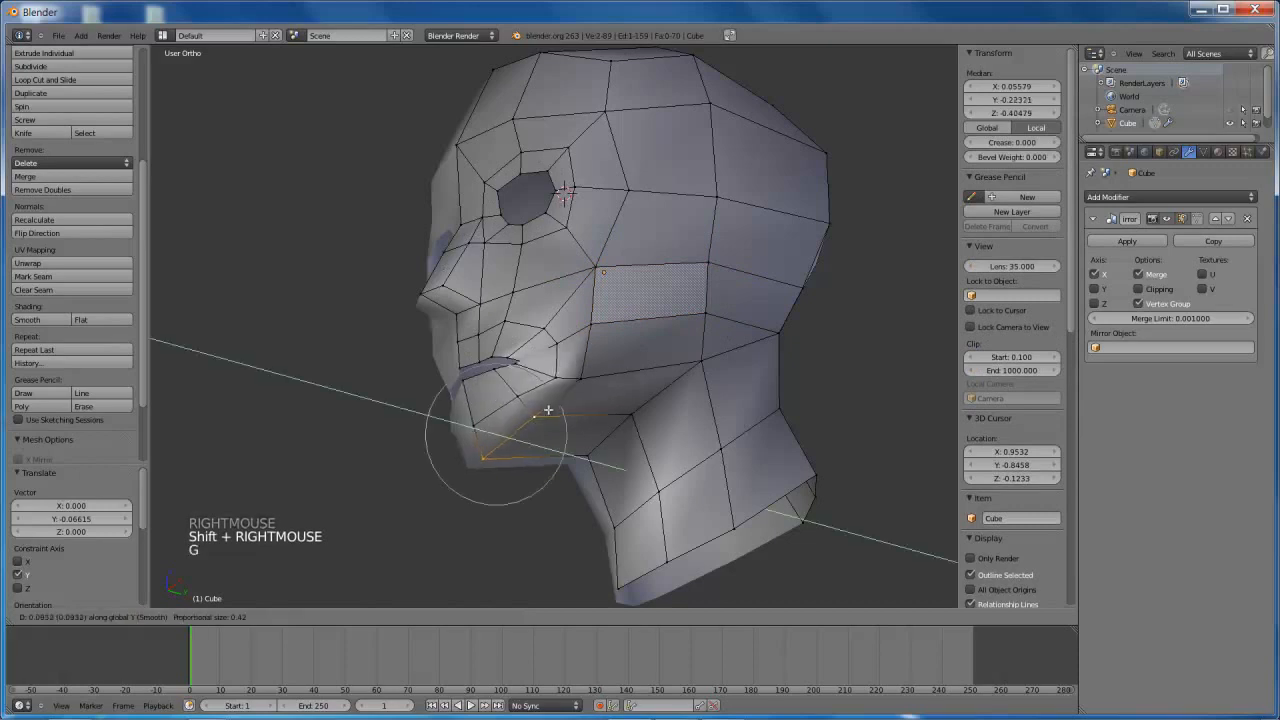
{"action": "right_click", "coordinate": [552, 408]}
{"action": "key", "text": "o"}
{"action": "key", "text": "o"}
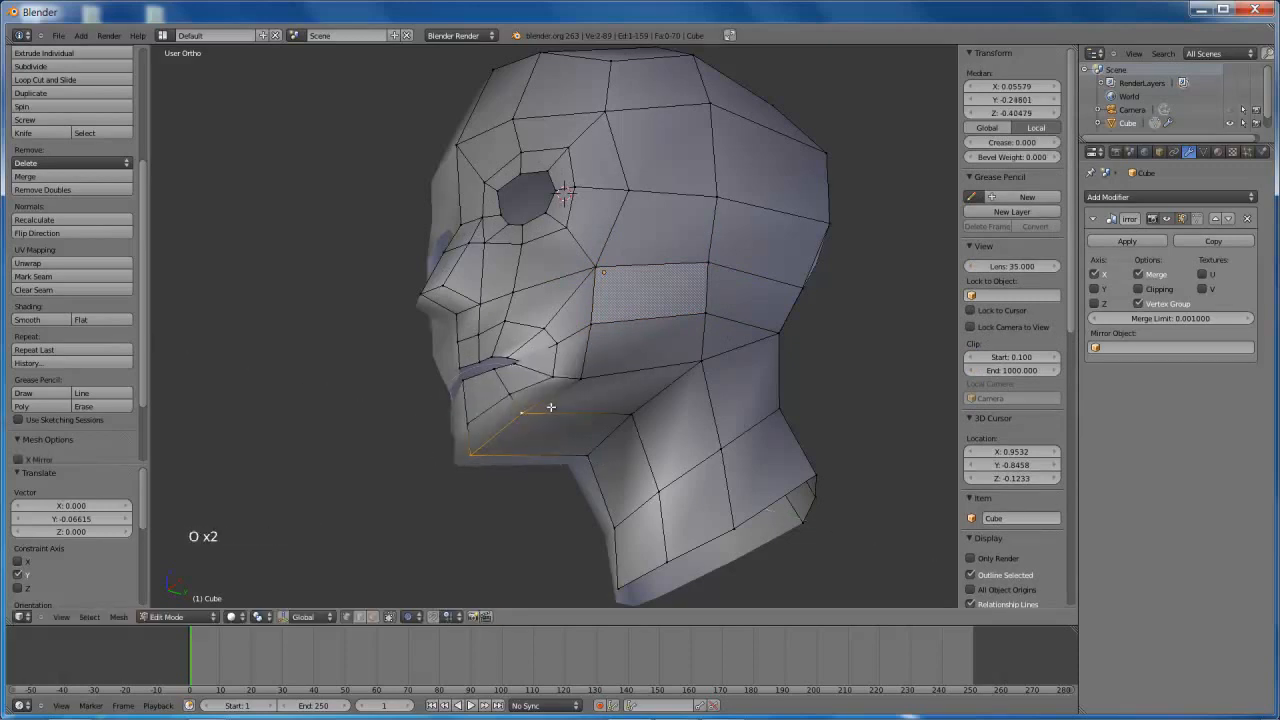
{"action": "key", "text": "g"}
{"action": "left_click", "coordinate": [569, 401]}
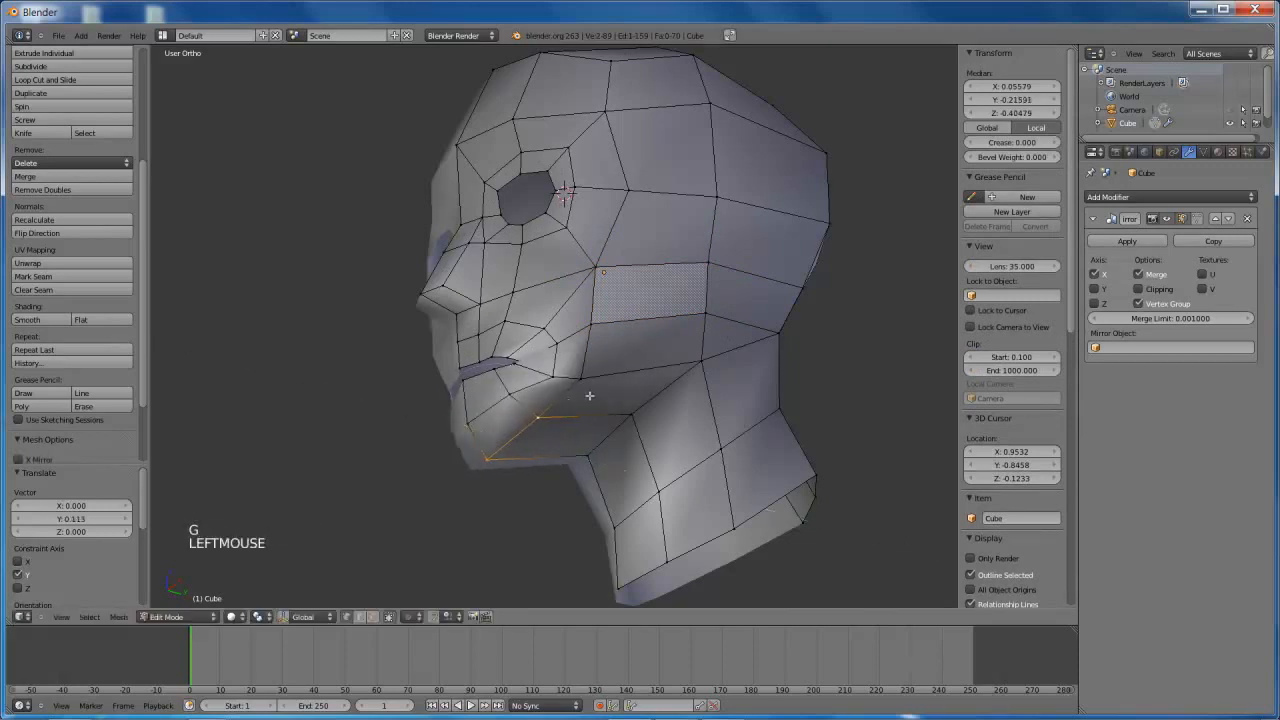
Move the lower jaw vertex backward along Y and the cheek vertex above it about 0.12 backward along Y
{"action": "right_click", "coordinate": [583, 383]}
{"action": "key", "text": "g"}
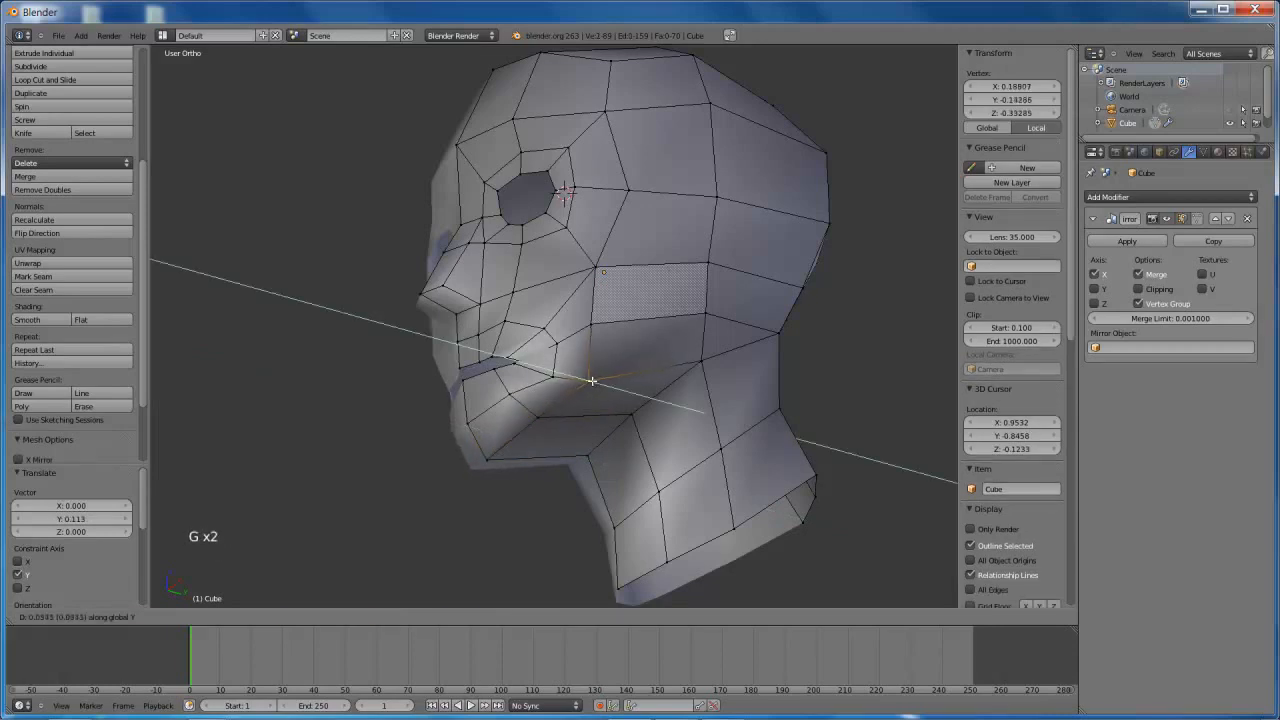
{"action": "left_click", "coordinate": [593, 381]}
{"action": "right_click", "coordinate": [587, 334]}
{"action": "key", "text": "g"}
{"action": "key", "text": "g"}
{"action": "left_click", "coordinate": [608, 329]}
{"action": "middle_click_drag", "start_coordinate": [608, 329], "coordinate": [745, 310]}
Select the three vertices down the side of the nape and move them about 0.165 inward along X and 0.075 forward along Y
{"action": "right_click", "coordinate": [538, 381]}
{"action": "scroll", "coordinate": [594, 386], "scroll_direction": "down", "scroll_amount": 2}
{"action": "right_click", "coordinate": [748, 348]}
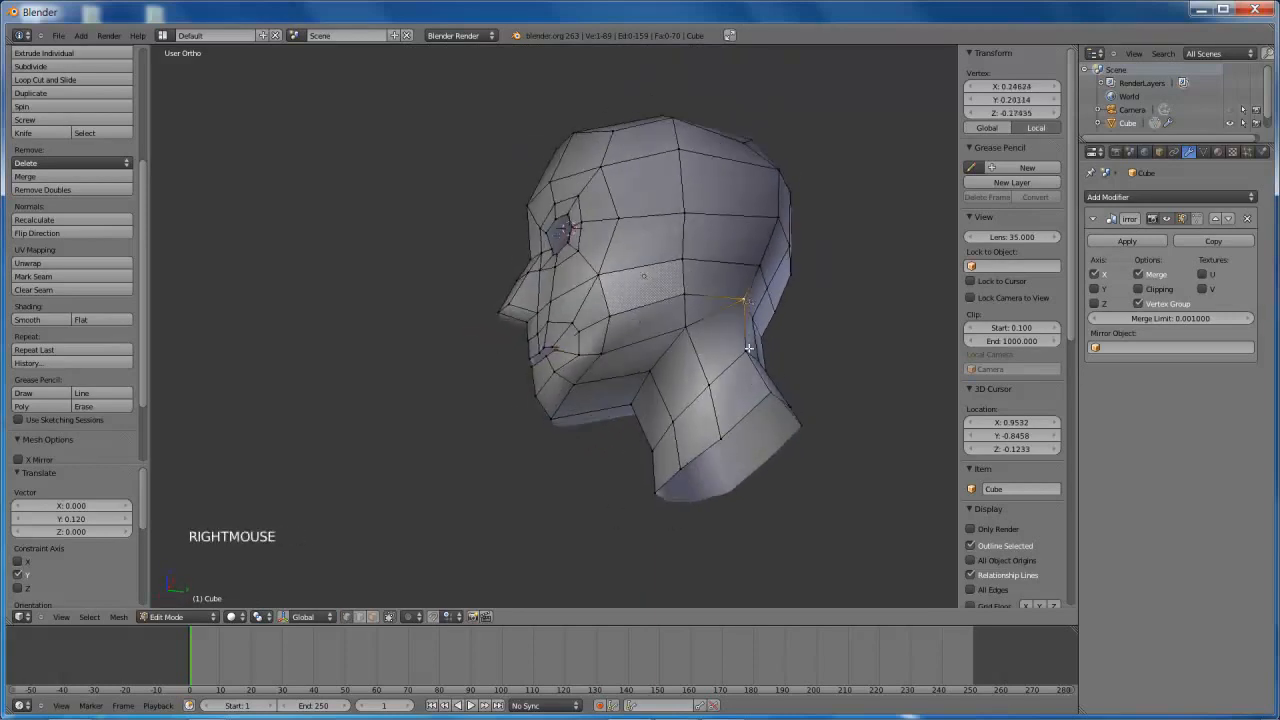
{"action": "right_click", "coordinate": [748, 348], "text": "shift"}
{"action": "right_click", "coordinate": [771, 386], "text": "shift"}
{"action": "key", "text": "g"}
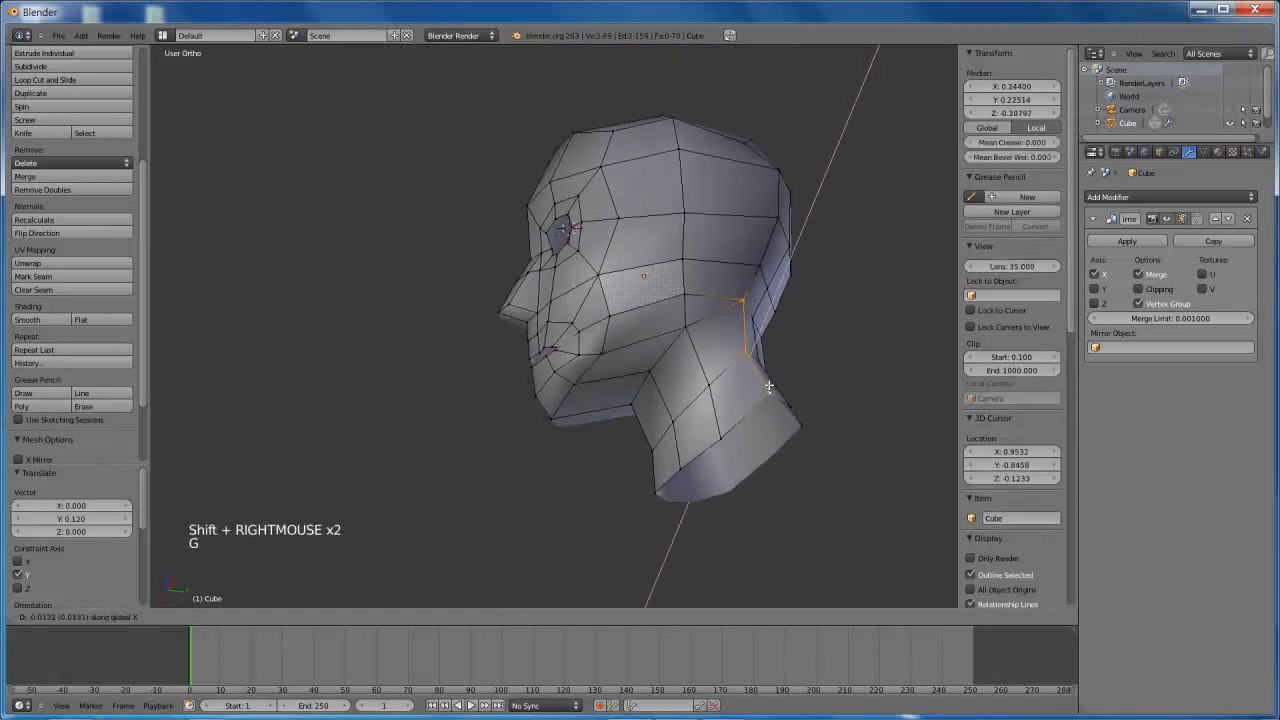
{"action": "key", "text": "x"}
{"action": "left_click", "coordinate": [745, 383]}
{"action": "middle_click_drag", "start_coordinate": [745, 383], "coordinate": [674, 374]}
{"action": "key", "text": "g"}
{"action": "key", "text": "y"}
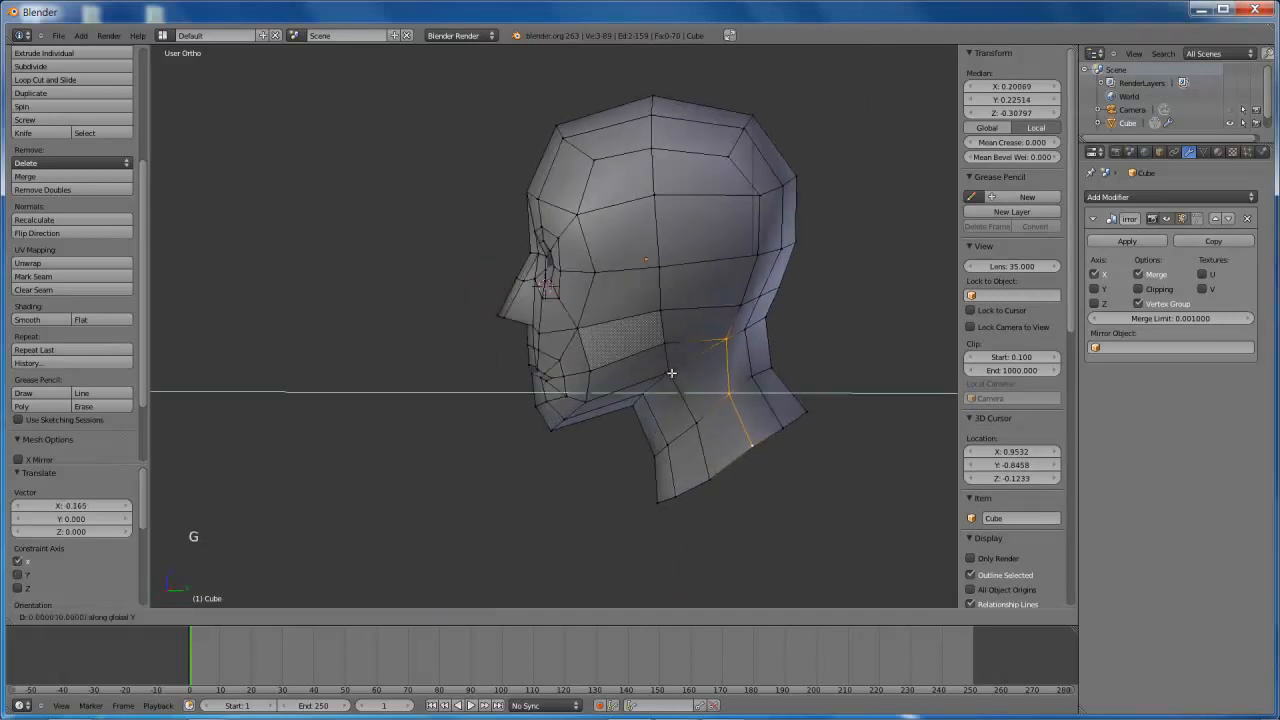
{"action": "left_click", "coordinate": [671, 367]}
Move the bottom nape vertex about 0.026 outward and 0.070 backward, and the vertex above it about 0.032 backward
{"action": "right_click", "coordinate": [745, 455]}
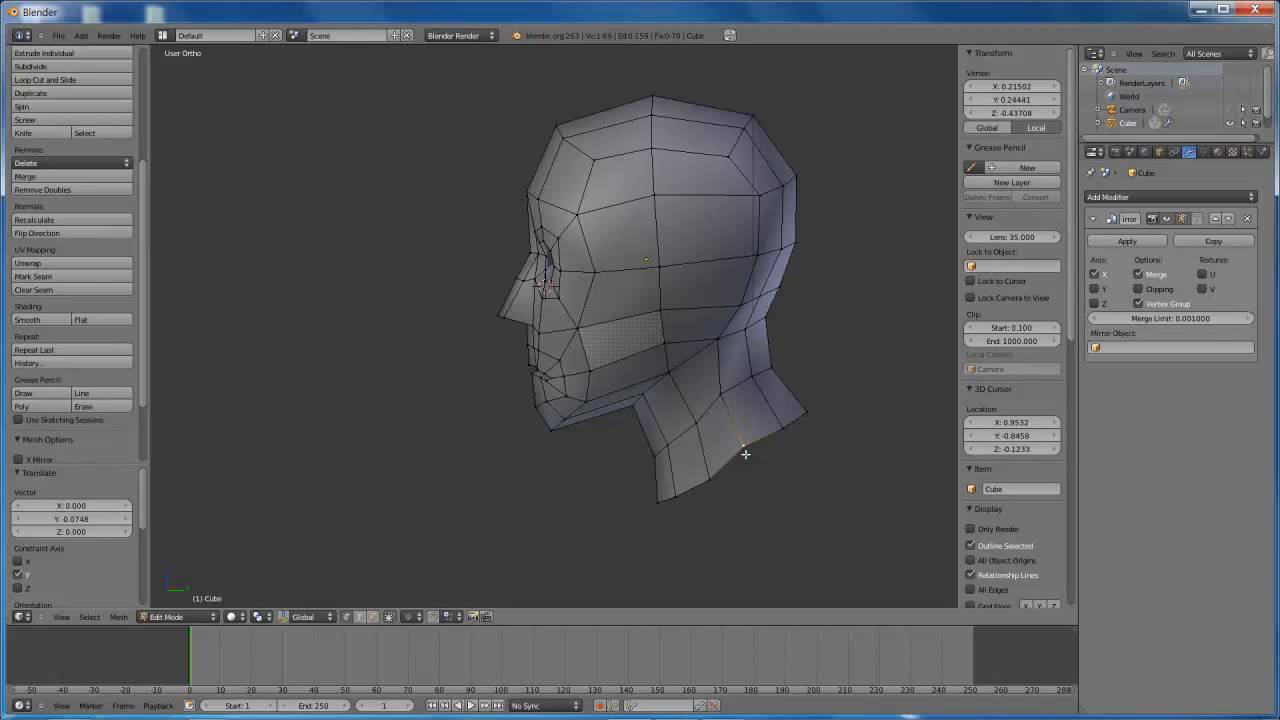
{"action": "middle_click_drag", "start_coordinate": [715, 368], "coordinate": [717, 383]}
{"action": "key", "text": "g"}
{"action": "left_click", "coordinate": [747, 396]}
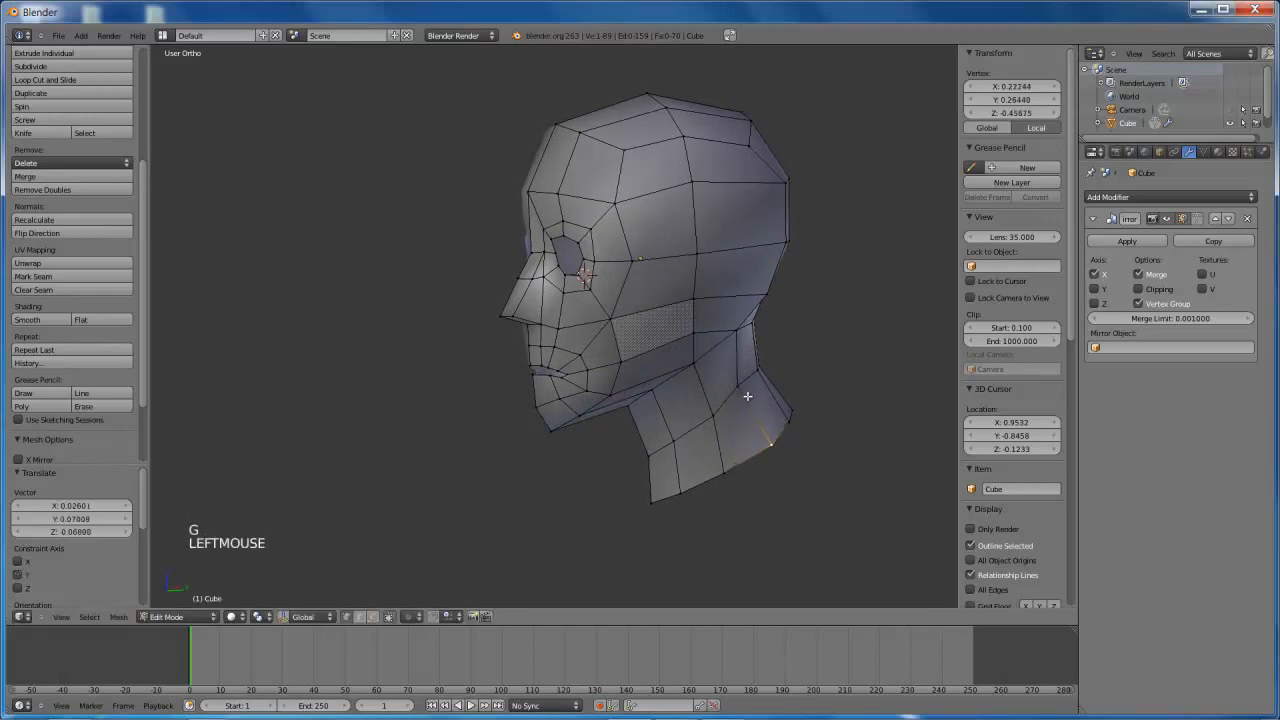
{"action": "right_click", "coordinate": [742, 390]}
{"action": "key", "text": "g"}
{"action": "key", "text": "g"}
{"action": "left_click", "coordinate": [745, 393]}
Select the three stacked vertices on the rear side of the skull and move them inward along X and along Y
{"action": "middle_click_drag", "start_coordinate": [745, 393], "coordinate": [624, 351]}
{"action": "right_click", "coordinate": [742, 250]}
{"action": "middle_click_drag", "start_coordinate": [742, 250], "coordinate": [596, 268]}
{"action": "right_click", "coordinate": [596, 268], "text": "shift"}
{"action": "right_click", "coordinate": [608, 164], "text": "shift"}
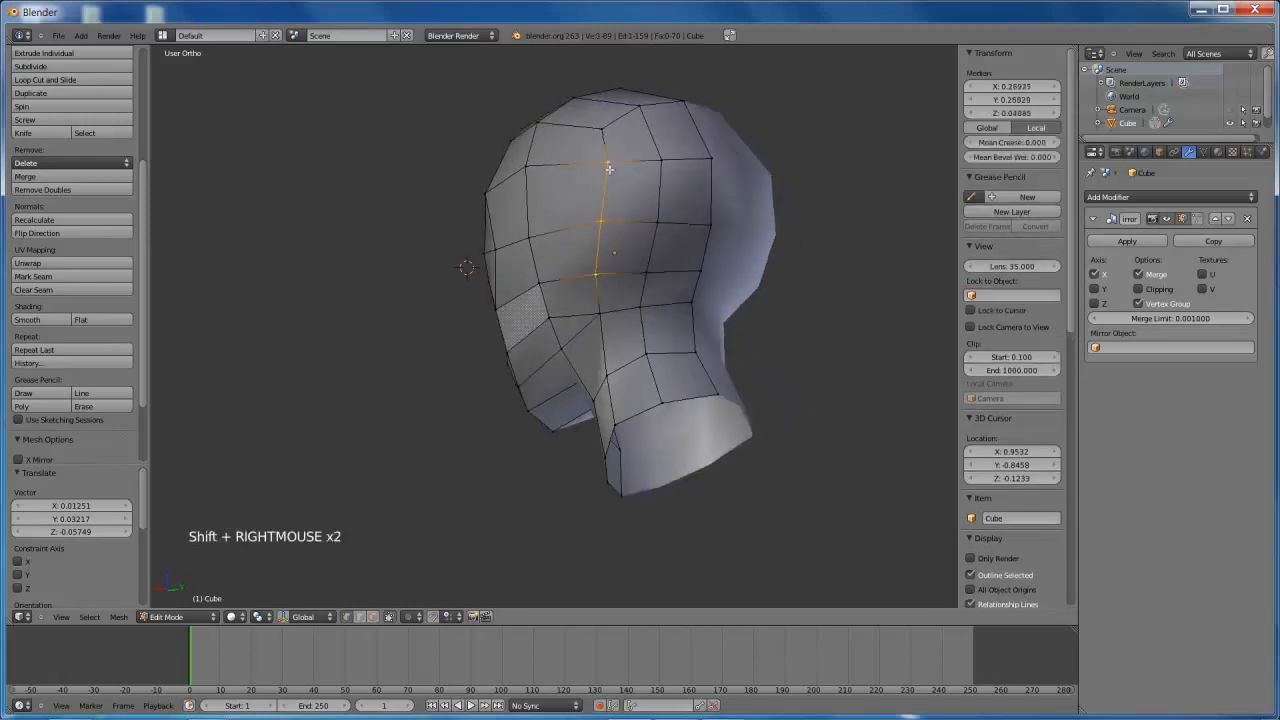
{"action": "key", "text": "g"}
{"action": "key", "text": "x"}
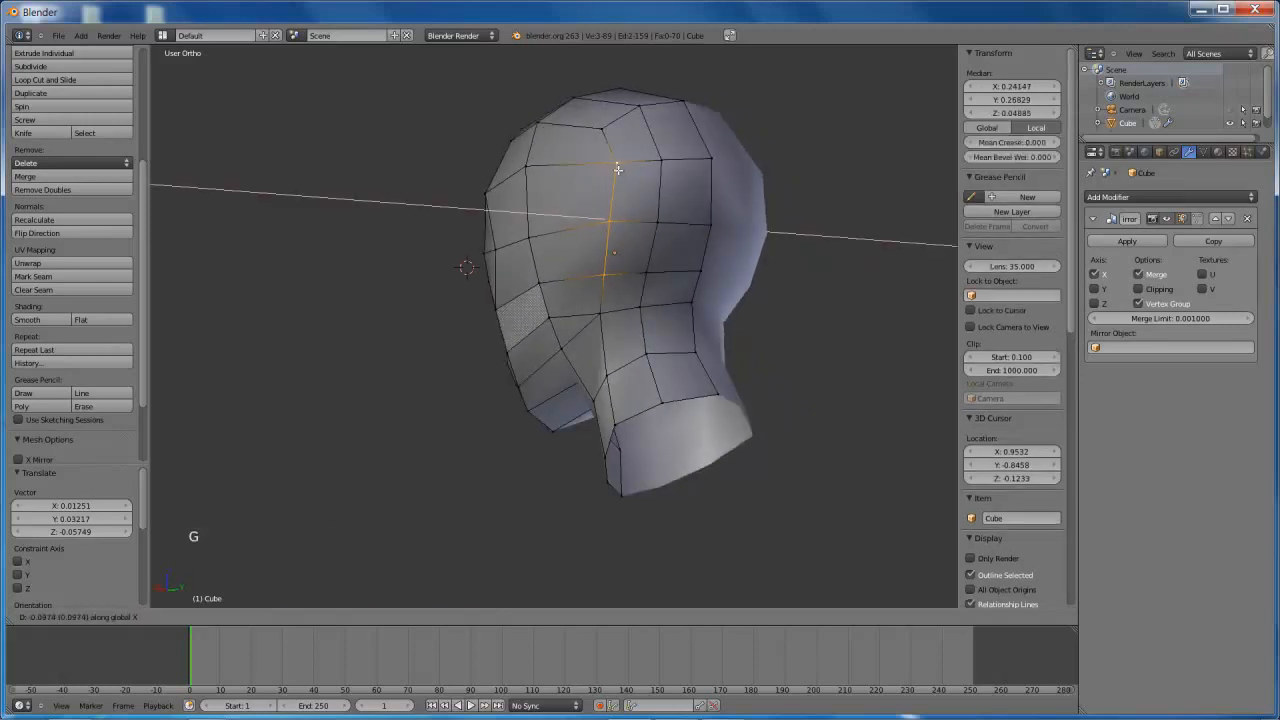
{"action": "left_click", "coordinate": [617, 209]}
{"action": "middle_click_drag", "start_coordinate": [617, 209], "coordinate": [670, 266]}
{"action": "key", "text": "g"}
{"action": "key", "text": "y"}
{"action": "left_click", "coordinate": [687, 217]}
Return to object mode with the whole head selected
{"action": "scroll", "coordinate": [670, 266], "scroll_direction": "down", "scroll_amount": 2}
{"action": "key", "text": "Tab"}
{"action": "right_click", "coordinate": [629, 214]}
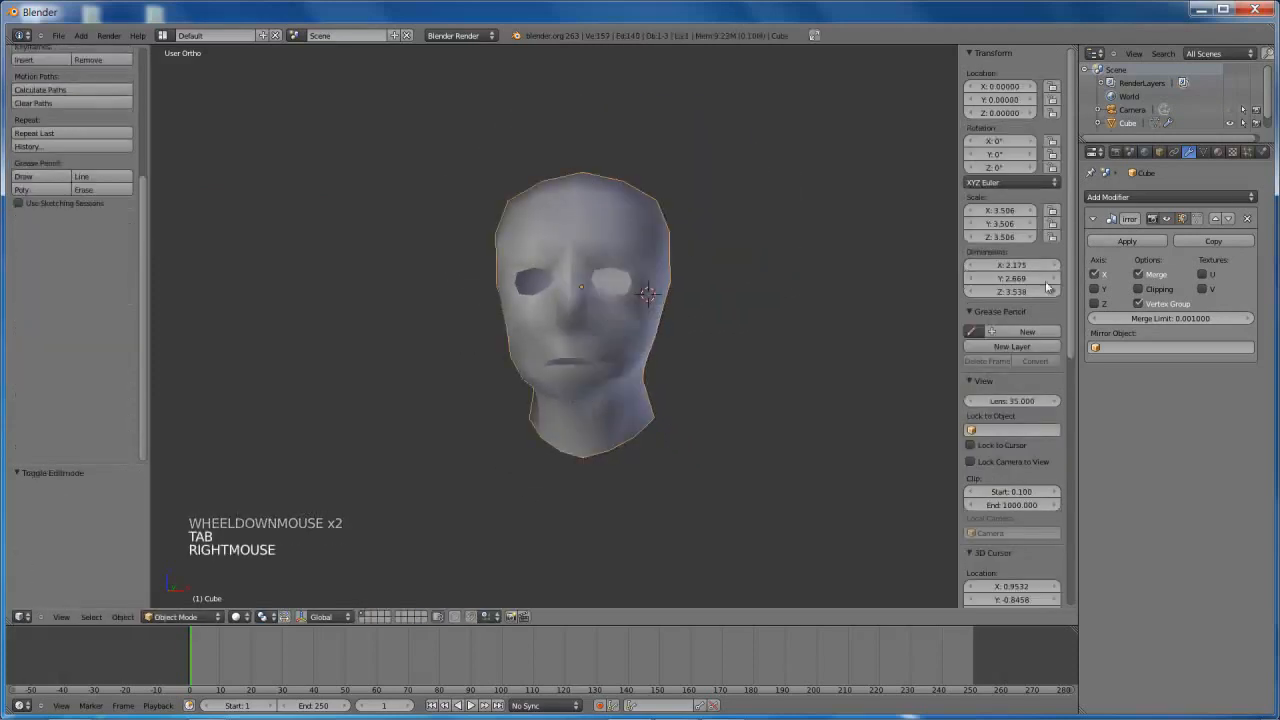
Apply the Mirror modifier to the head and undo the application
{"action": "left_click", "coordinate": [1126, 242]}
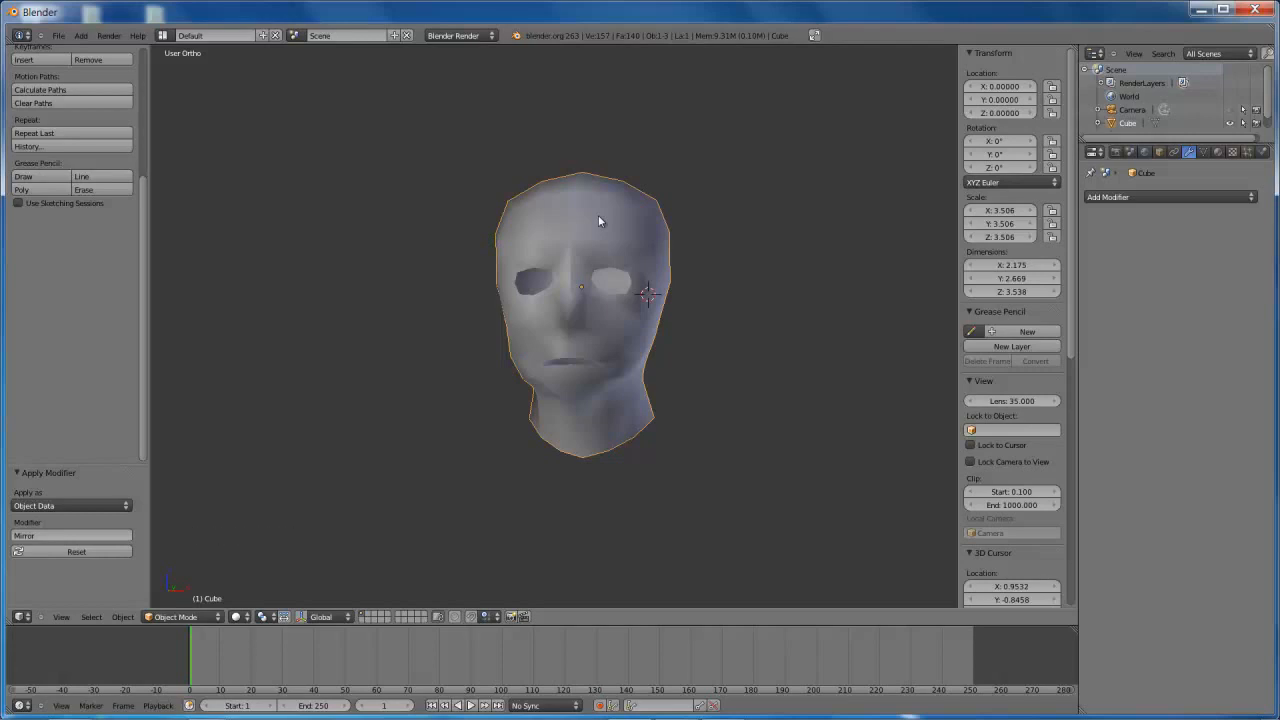
{"action": "key", "text": "ctrl+z"}
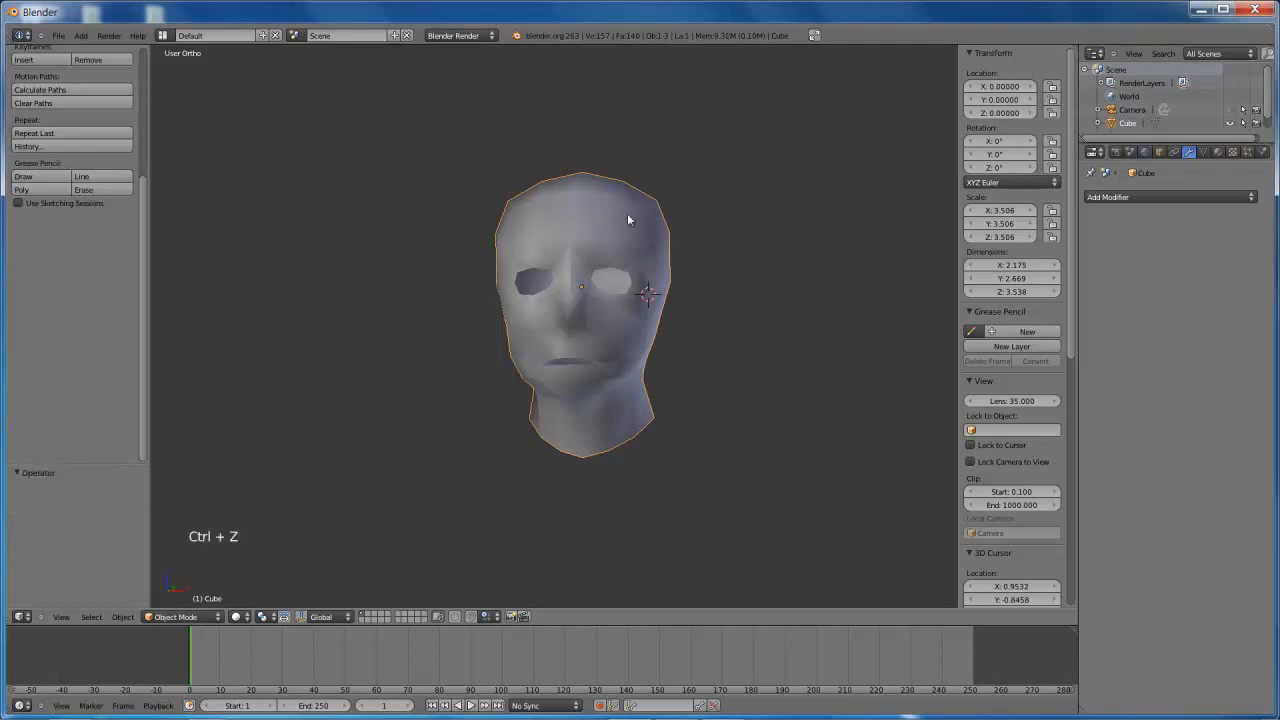
{"action": "middle_click_drag", "start_coordinate": [677, 233], "coordinate": [659, 230]}
{"action": "key", "text": "ctrl+z"}
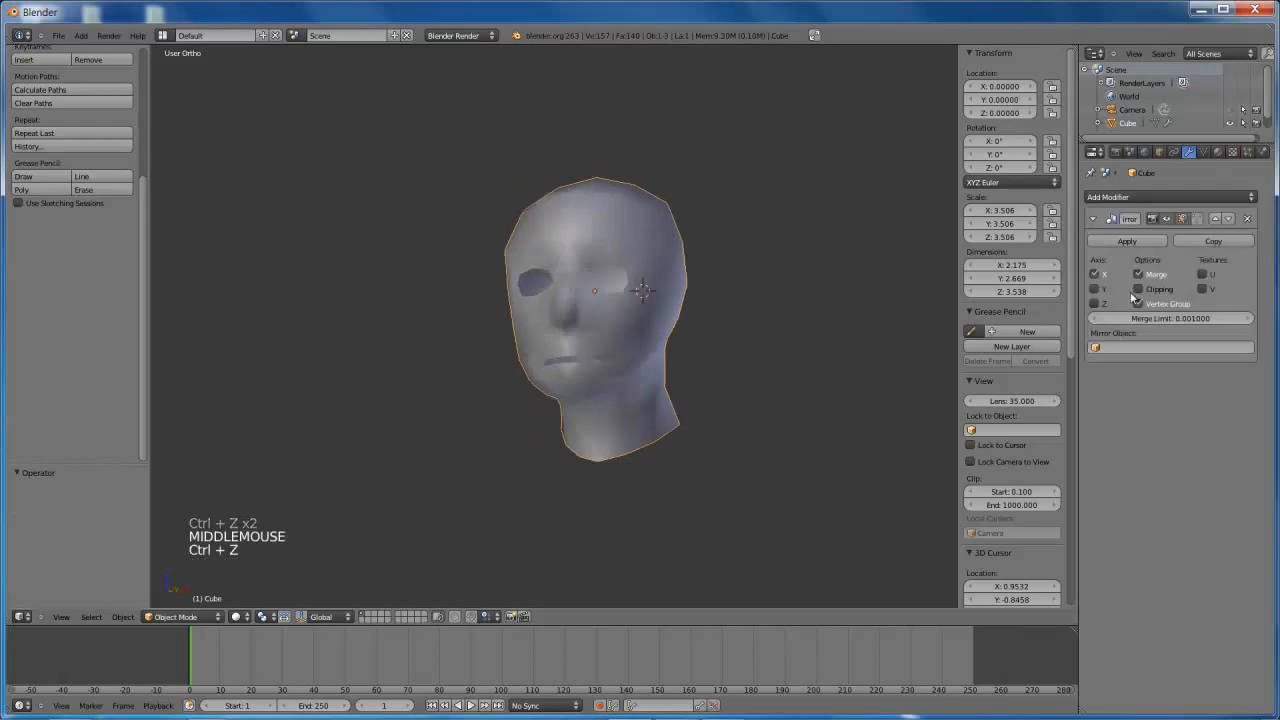
Remove the Mirror modifier from the head and duplicate the remaining half in place
{"action": "left_click", "coordinate": [1166, 219]}
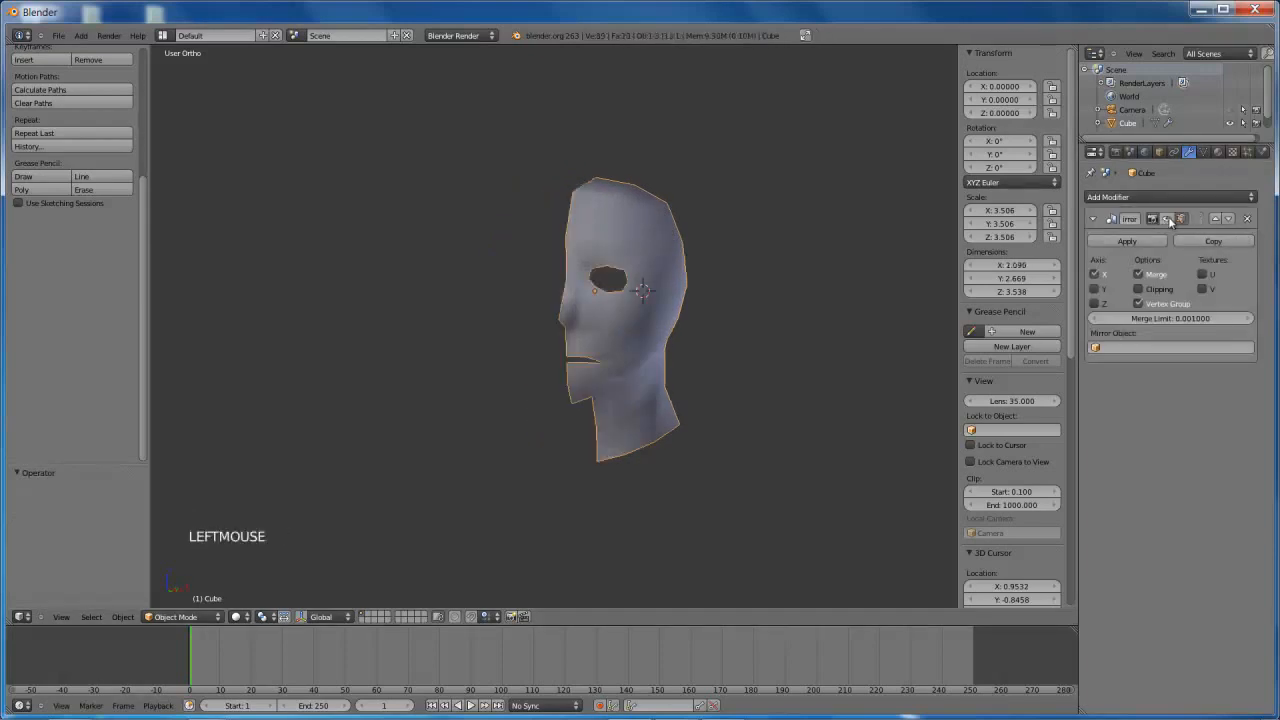
{"action": "left_click", "coordinate": [1247, 219]}
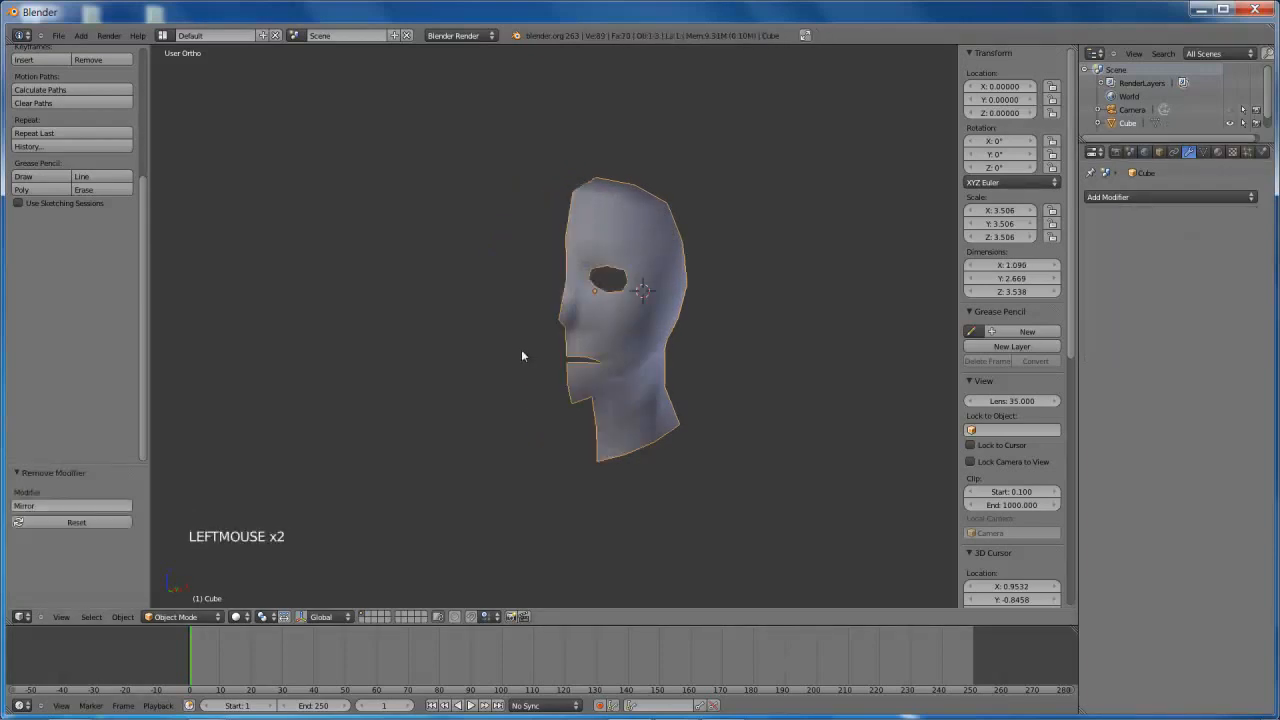
{"action": "right_click", "coordinate": [614, 224]}
{"action": "key", "text": "shift+d"}
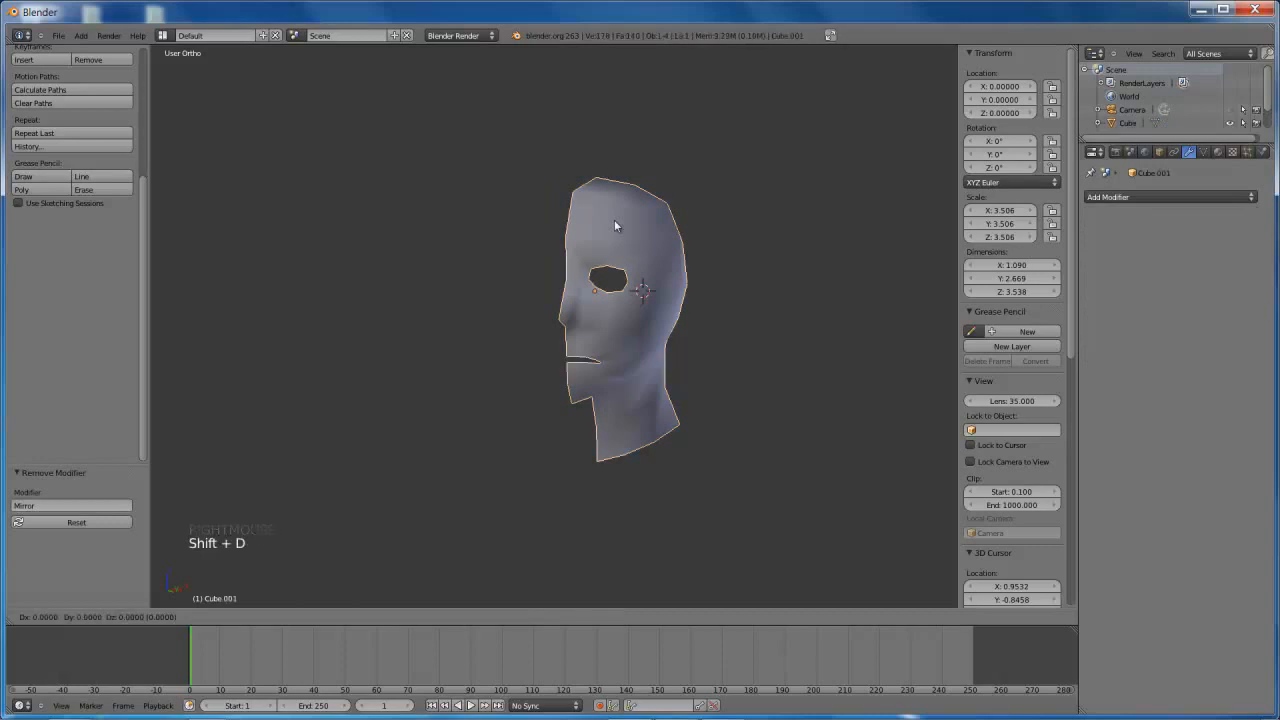
{"action": "left_click", "coordinate": [614, 219]}
{"action": "scroll", "coordinate": [1166, 242], "scroll_direction": "up", "scroll_amount": 5}
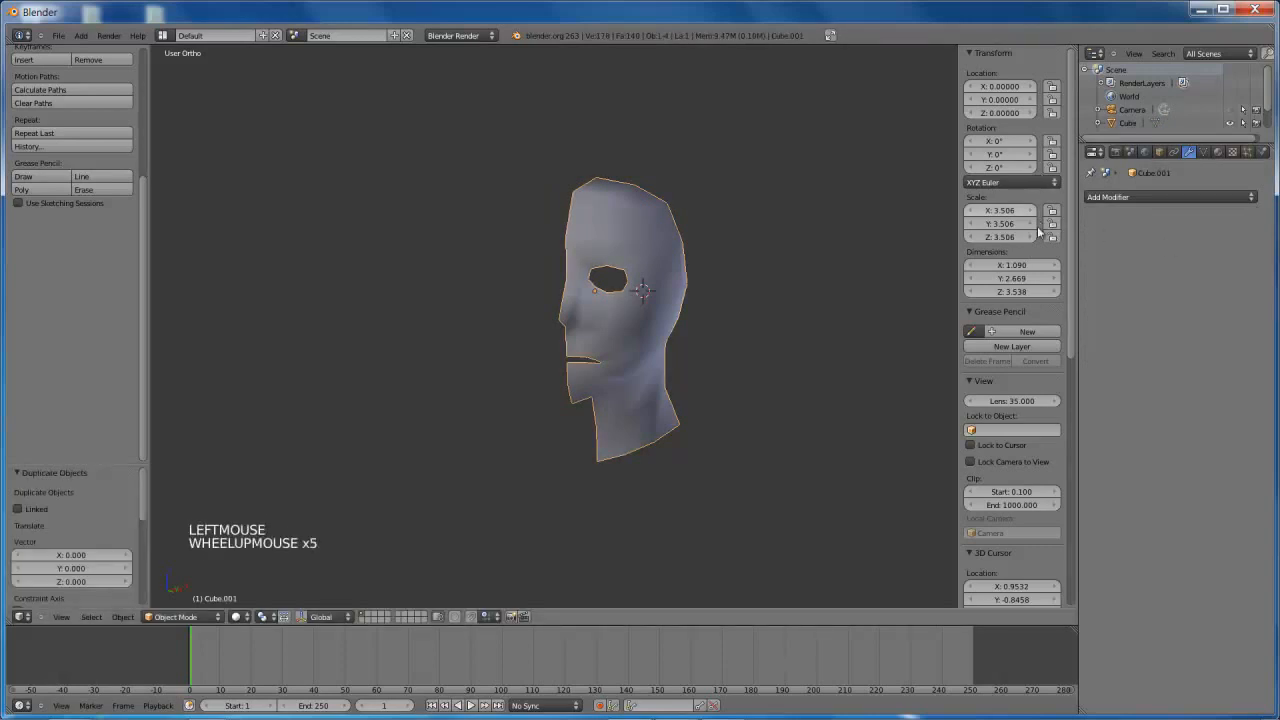
Flip the duplicated half to the opposite side by setting its X dimension to -1
{"action": "left_click", "coordinate": [1036, 264]}
{"action": "type", "text": "-"}
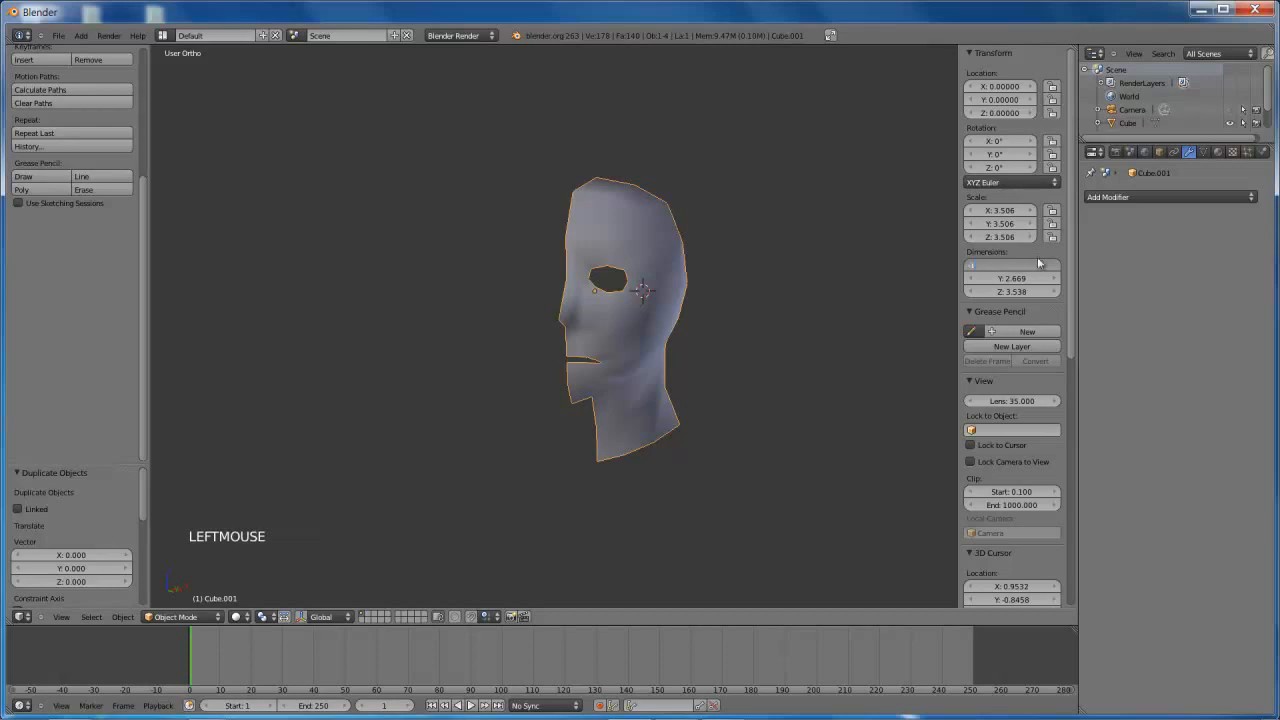
{"action": "type", "text": "1"}
{"action": "key", "text": "Return"}
{"action": "middle_click_drag", "start_coordinate": [886, 291], "coordinate": [911, 297]}
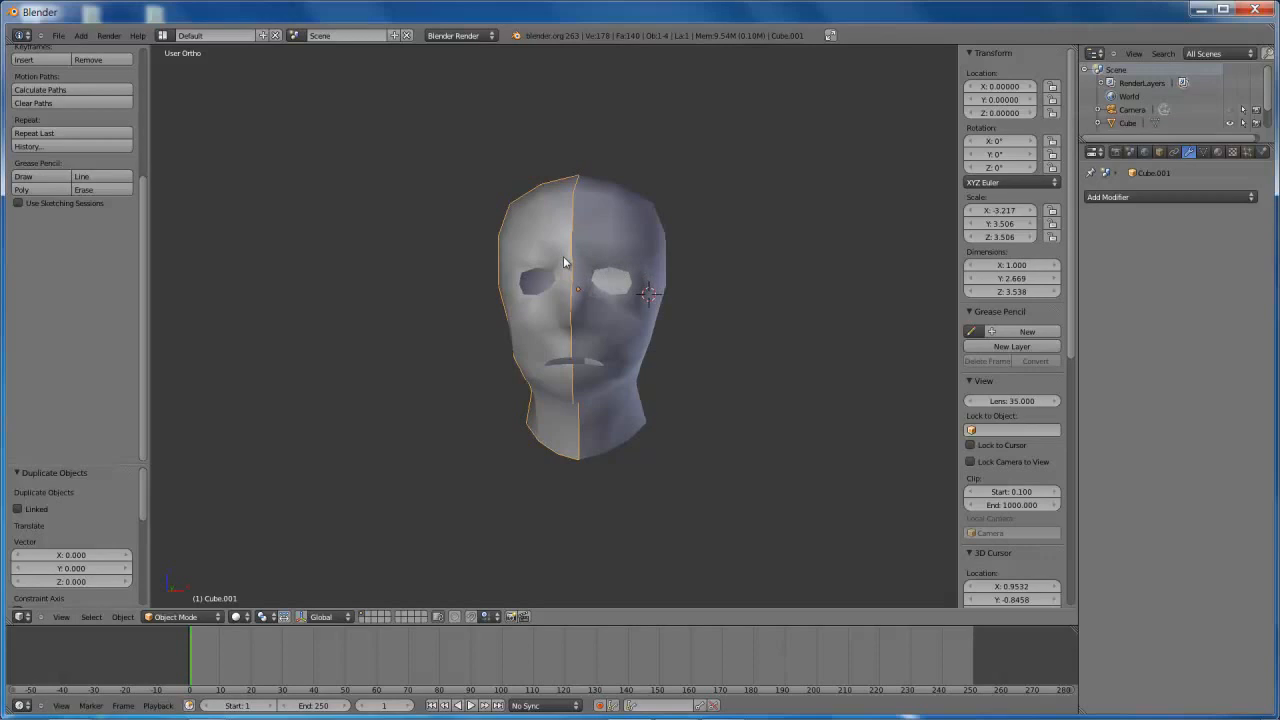
Add the original half to the selection and join both halves into one object
{"action": "middle_click_drag", "start_coordinate": [543, 277], "coordinate": [555, 348]}
{"action": "scroll", "coordinate": [555, 348], "scroll_direction": "up", "scroll_amount": 2}
{"action": "right_click", "coordinate": [659, 254], "text": "shift"}
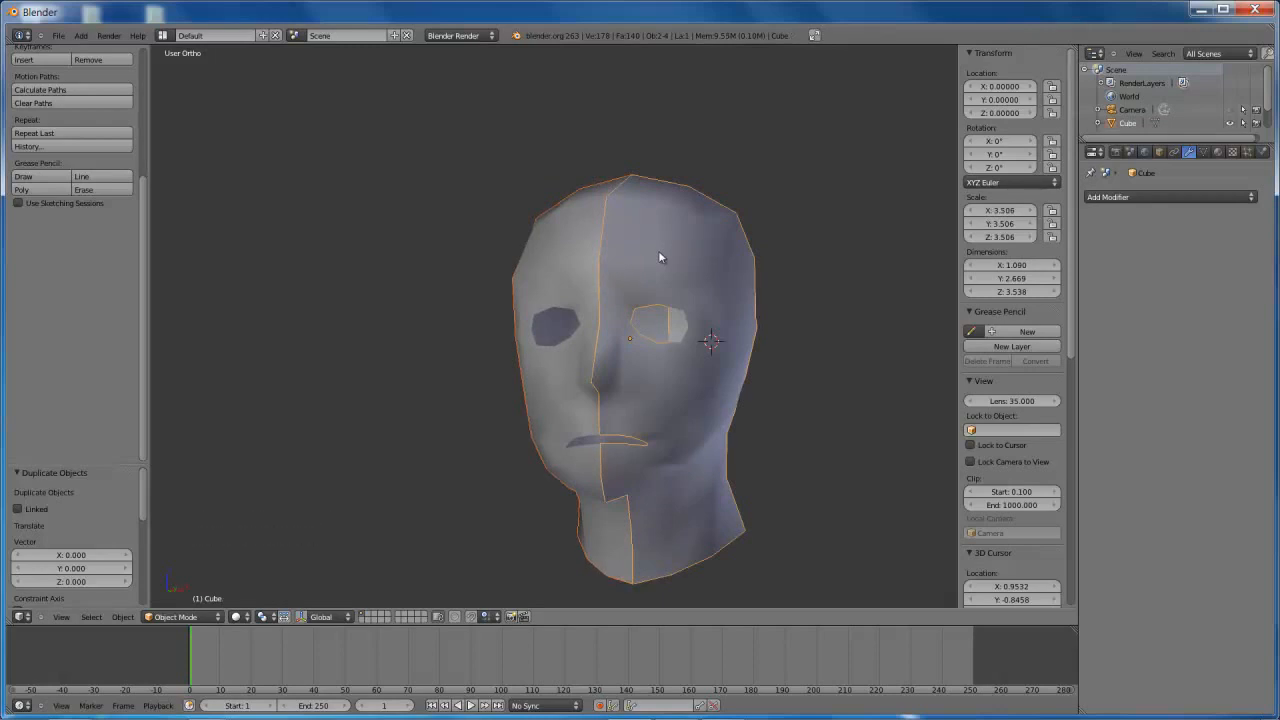
{"action": "key", "text": "ctrl+j"}
{"action": "mouse_move", "coordinate": [630, 299]}
{"action": "middle_mouse_down"}
{"action": "mouse_move", "coordinate": [657, 314]}
{"action": "mouse_move", "coordinate": [643, 314]}
{"action": "middle_mouse_up"}
Recalculate the normals of the entire joined head mesh in edit mode and return to object mode
{"action": "key", "text": "Tab"}
{"action": "right_click", "coordinate": [628, 254]}
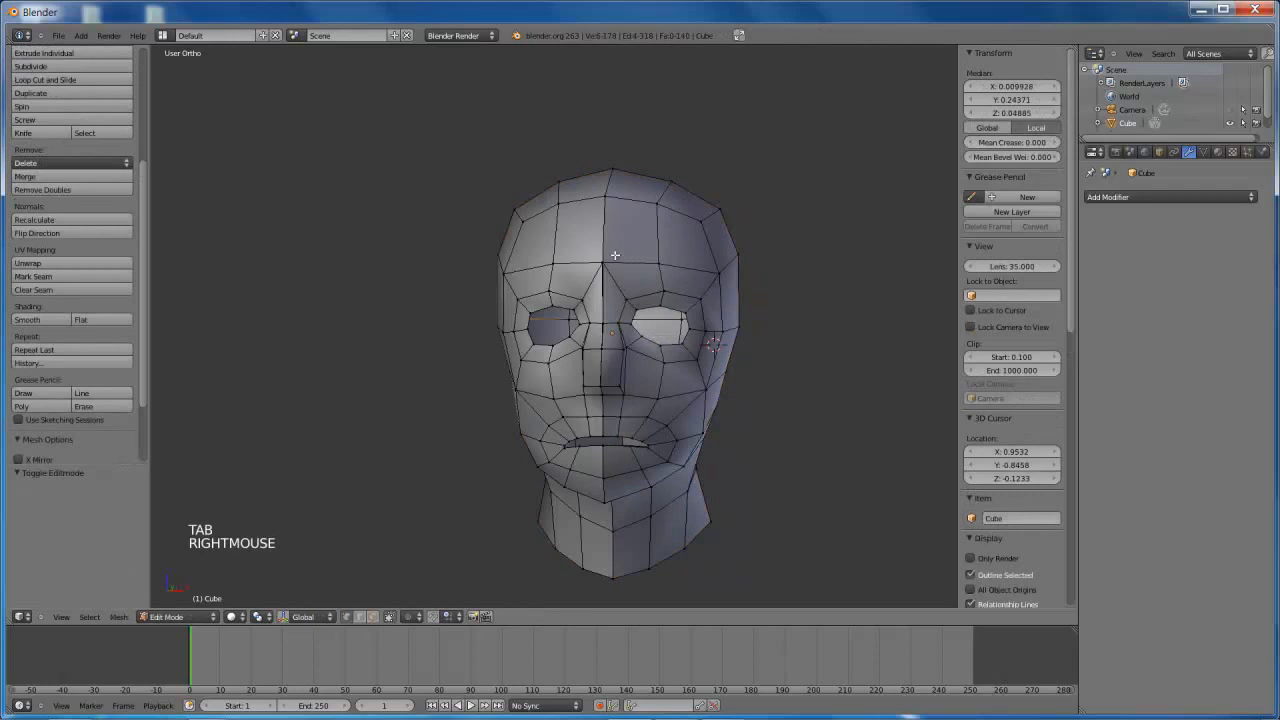
{"action": "right_click", "coordinate": [613, 254]}
{"action": "key", "text": "ctrl+a"}
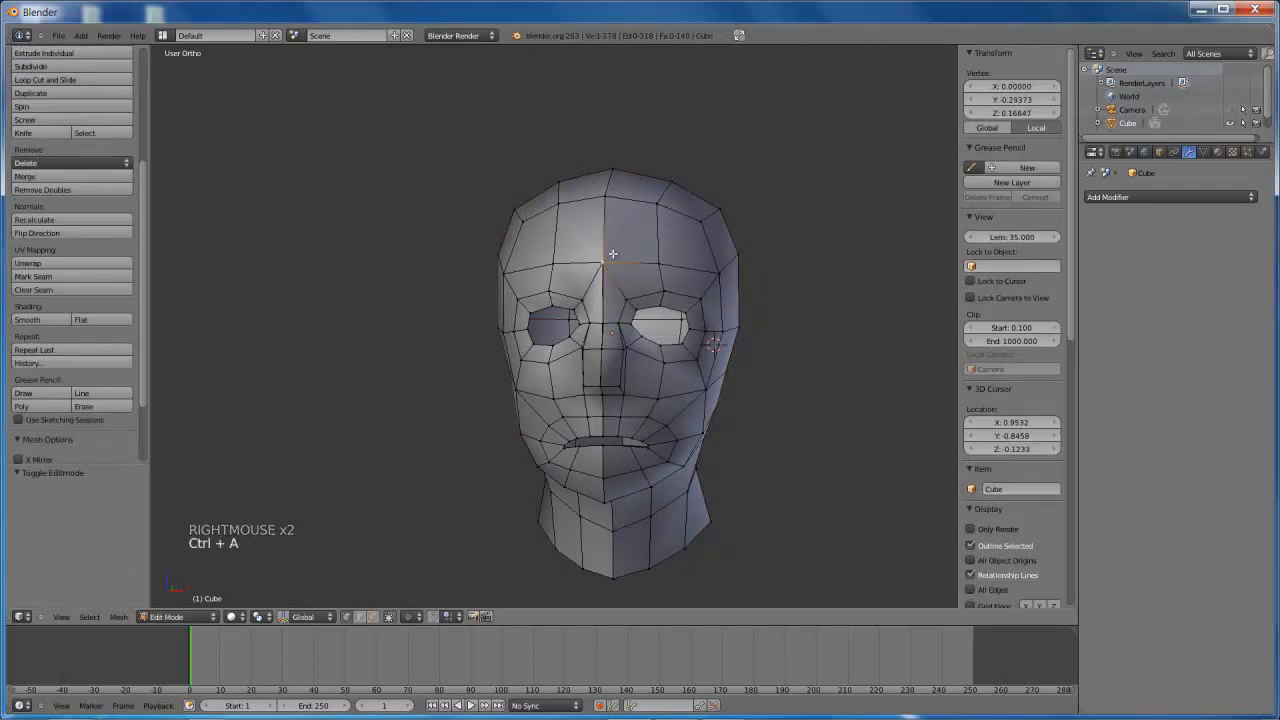
{"action": "key", "text": "a"}
{"action": "key", "text": "a"}
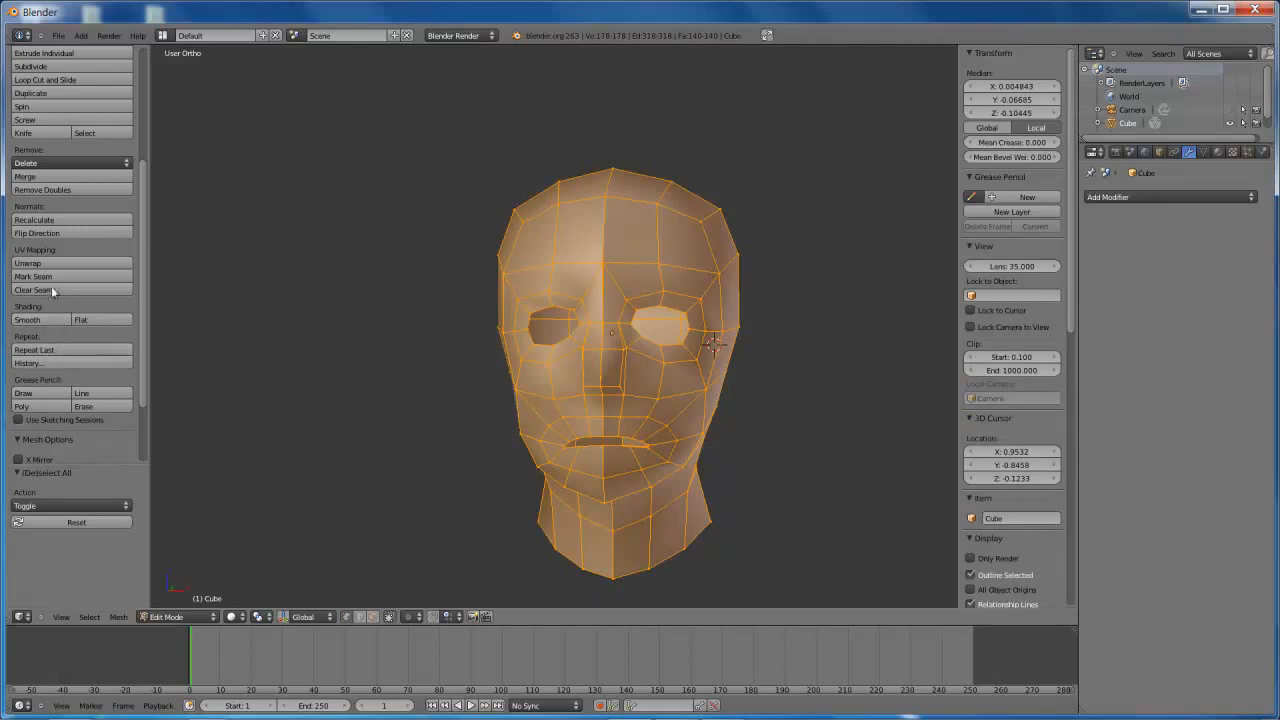
{"action": "left_click", "coordinate": [49, 220]}
{"action": "left_click", "coordinate": [105, 222]}
{"action": "left_click", "coordinate": [105, 222]}
{"action": "mouse_move", "coordinate": [673, 366]}
{"action": "middle_mouse_down"}
{"action": "mouse_move", "coordinate": [644, 355]}
{"action": "mouse_move", "coordinate": [643, 300]}
{"action": "middle_mouse_up"}
{"action": "key", "text": "Tab"}
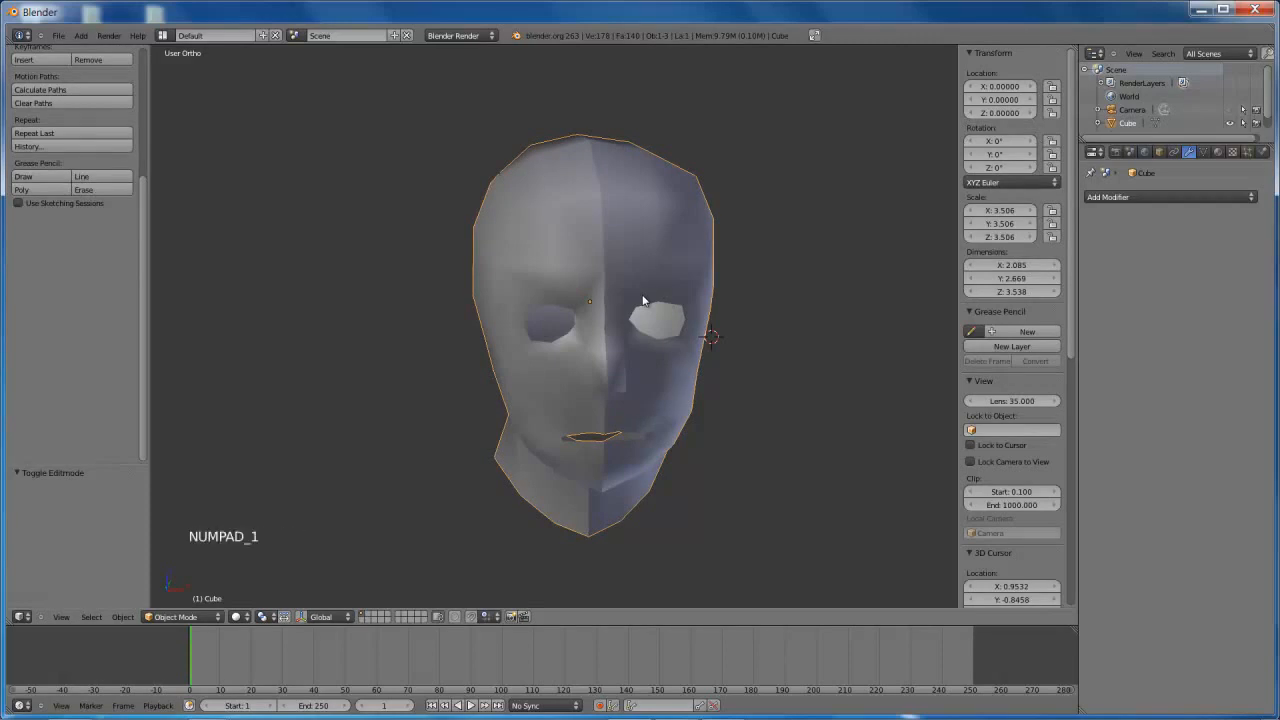
Enter edit mode on the head with vertex selection and show it as a wireframe in front view
{"action": "key", "text": "KP_1"}
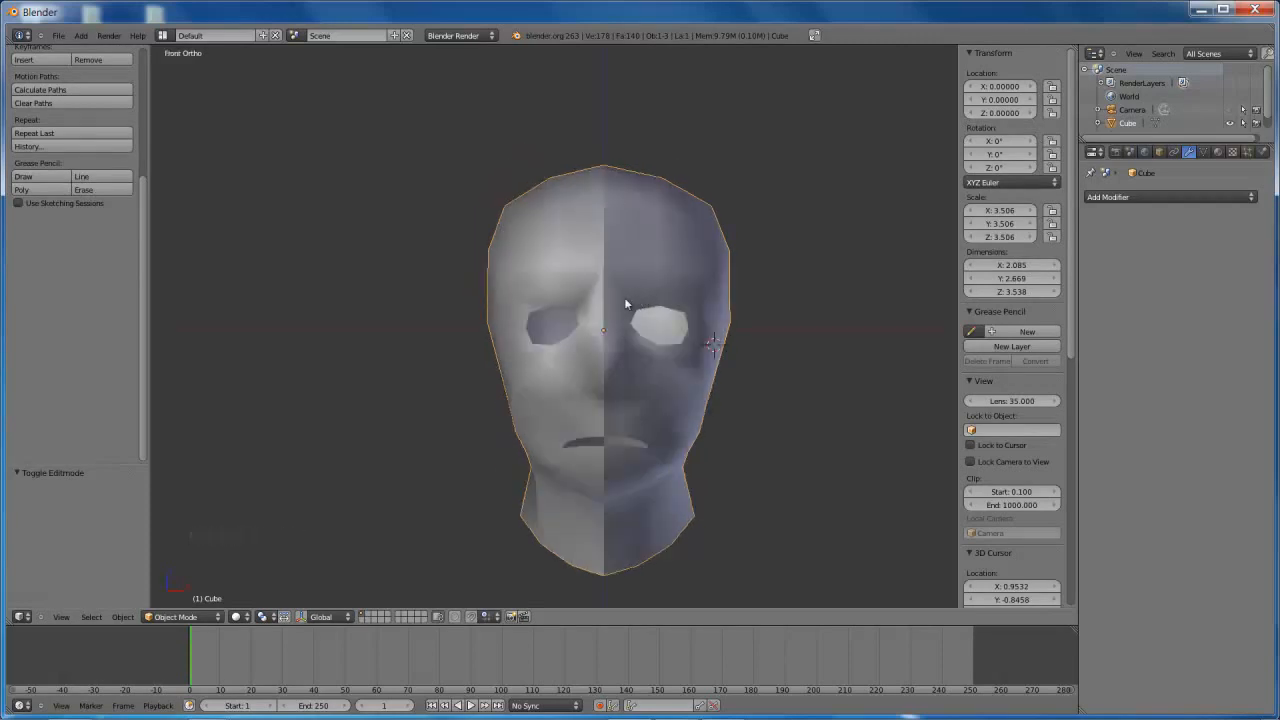
{"action": "key", "text": "ctrl+Tab"}
{"action": "key", "text": "Tab"}
{"action": "key", "text": "ctrl+Tab"}
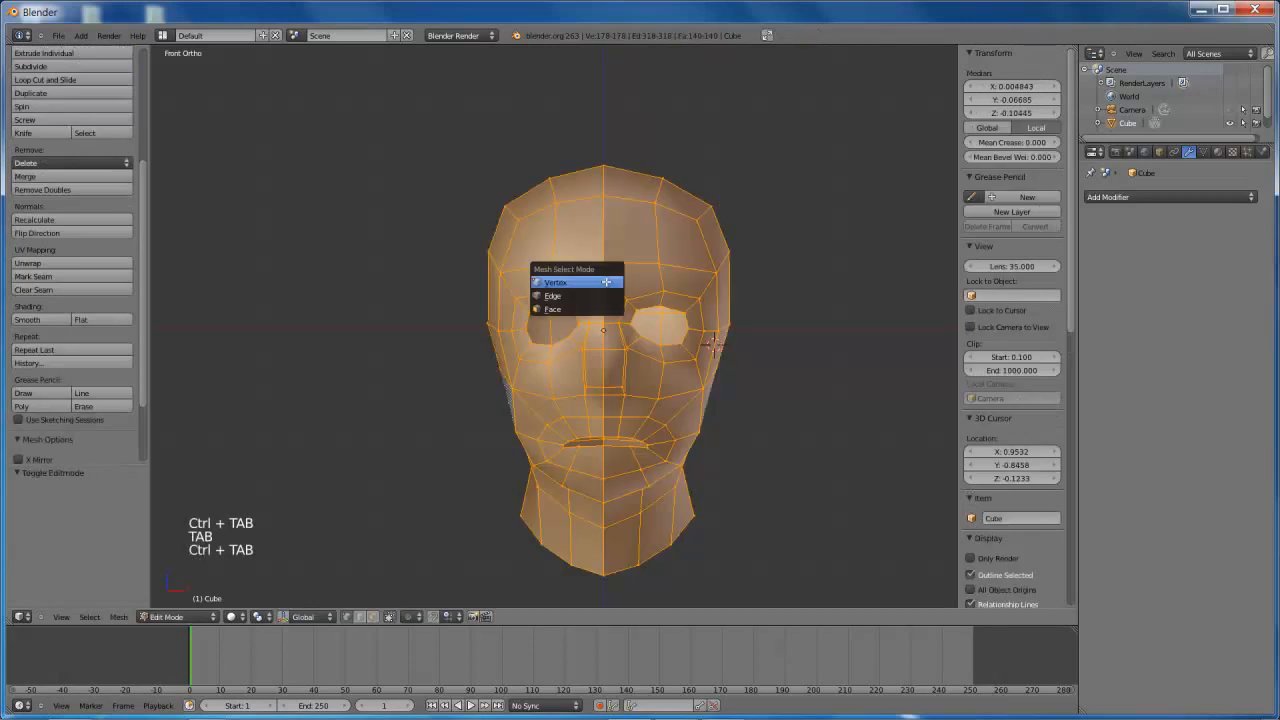
{"action": "left_click", "coordinate": [597, 282]}
{"action": "right_click", "coordinate": [603, 265]}
{"action": "key", "text": "z"}
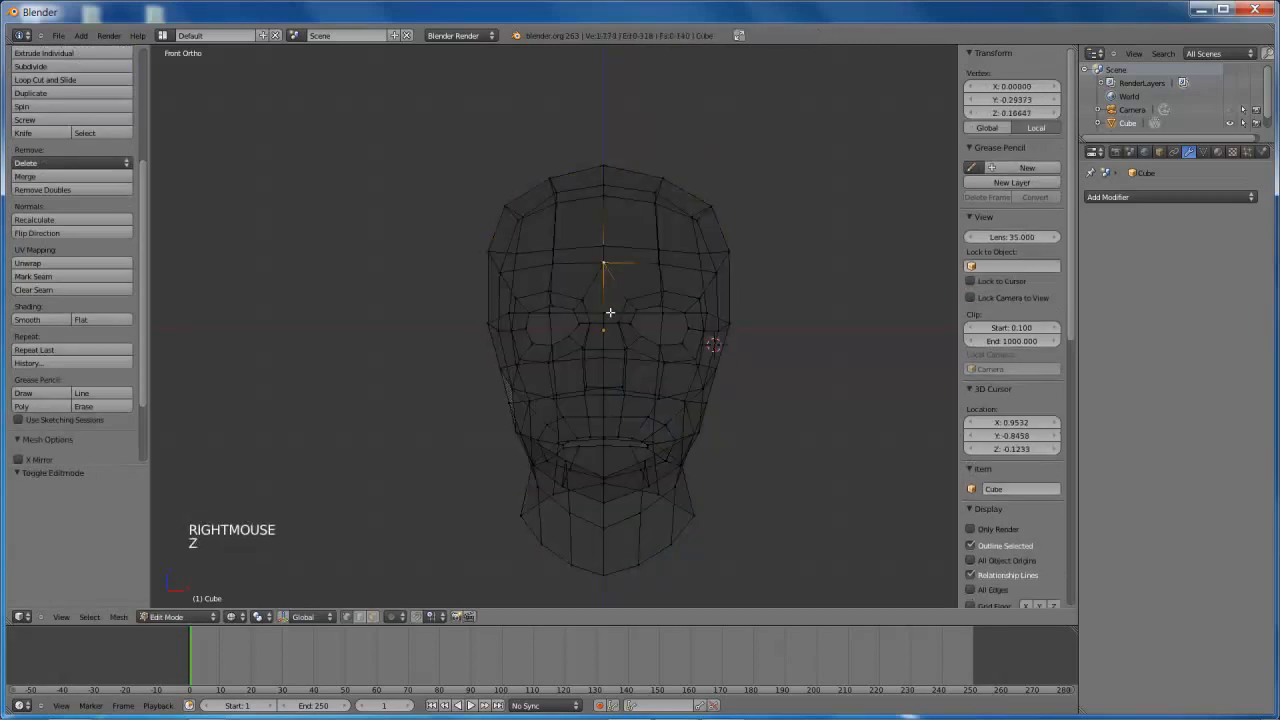
Box-select all vertices along the head's centre seam and flatten them along X with a scale of about 0.015
{"action": "middle_click_drag", "start_coordinate": [615, 321], "coordinate": [614, 288], "text": "shift"}
{"action": "key", "text": "b"}
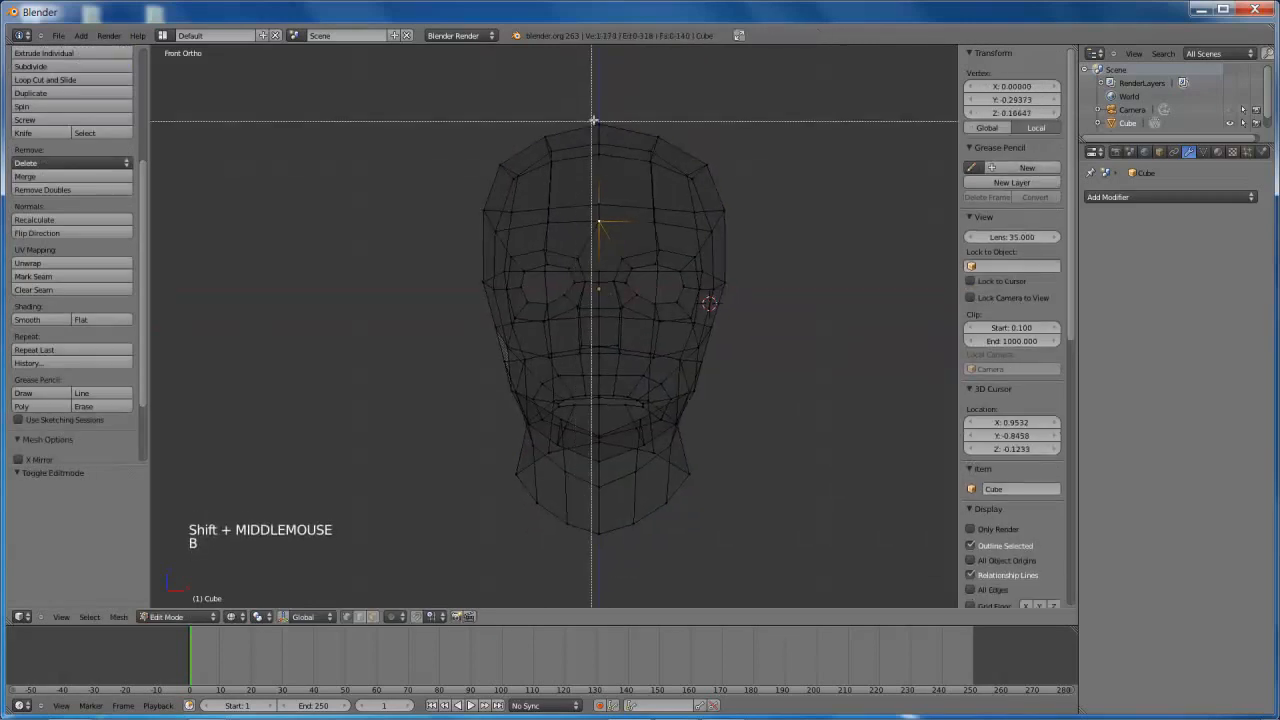
{"action": "left_click_drag", "start_coordinate": [595, 121], "coordinate": [604, 558]}
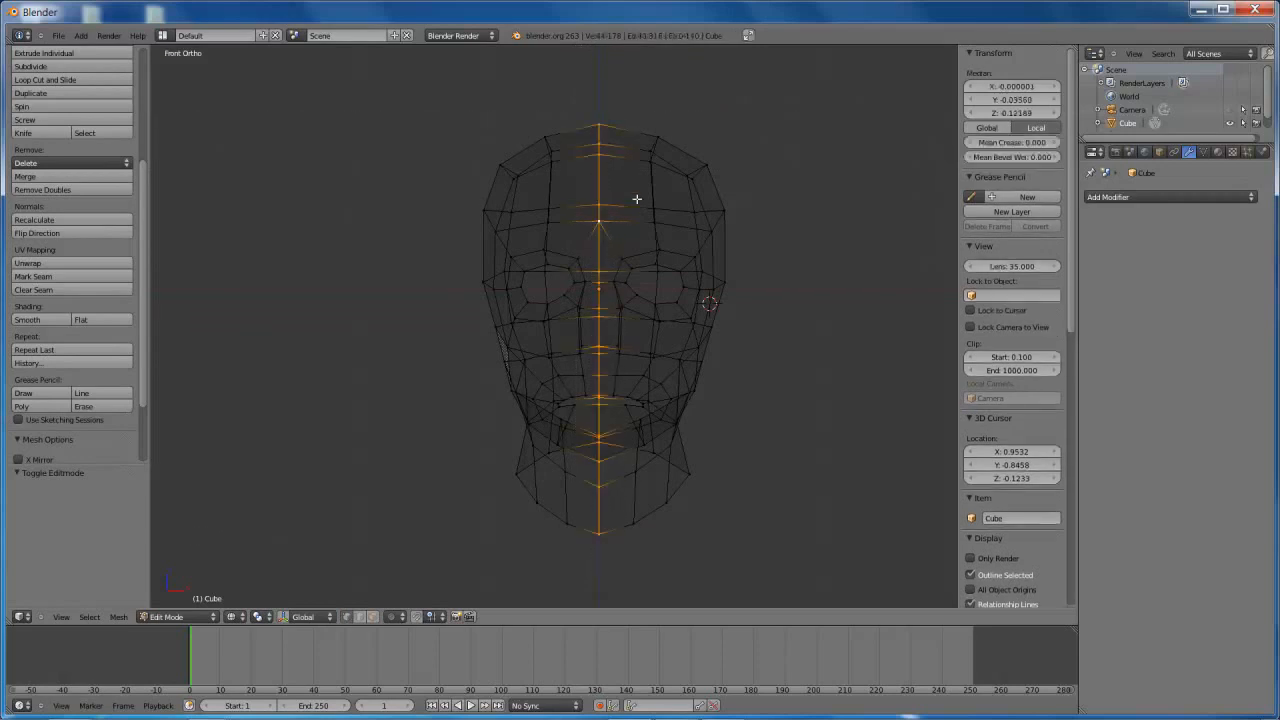
{"action": "key", "text": "s"}
{"action": "key", "text": "x"}
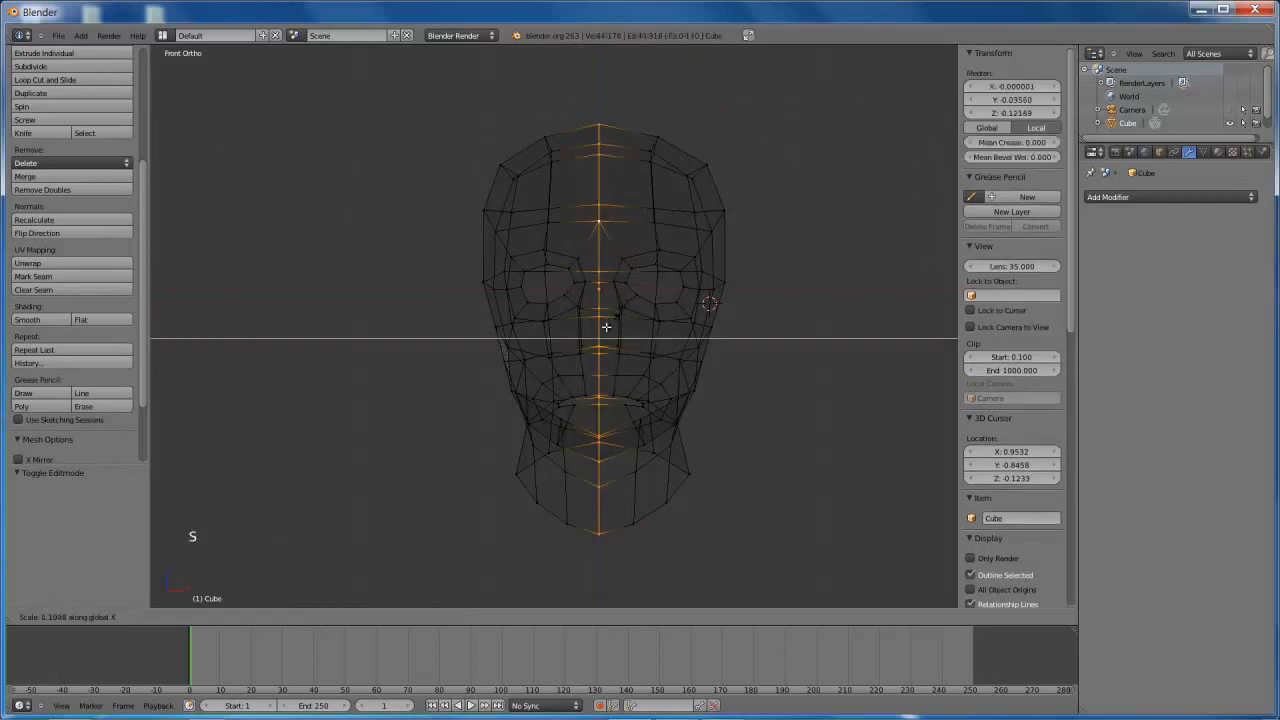
{"action": "left_click", "coordinate": [600, 337]}
{"action": "scroll", "coordinate": [617, 214], "scroll_direction": "up", "scroll_amount": 3}
{"action": "middle_click_drag", "start_coordinate": [617, 214], "coordinate": [611, 329], "text": "shift"}
{"action": "scroll", "coordinate": [659, 288], "scroll_direction": "up", "scroll_amount": 3}
{"action": "middle_click_drag", "start_coordinate": [659, 288], "coordinate": [640, 266], "text": "shift"}
{"action": "scroll", "coordinate": [614, 296], "scroll_direction": "down", "scroll_amount": 6}
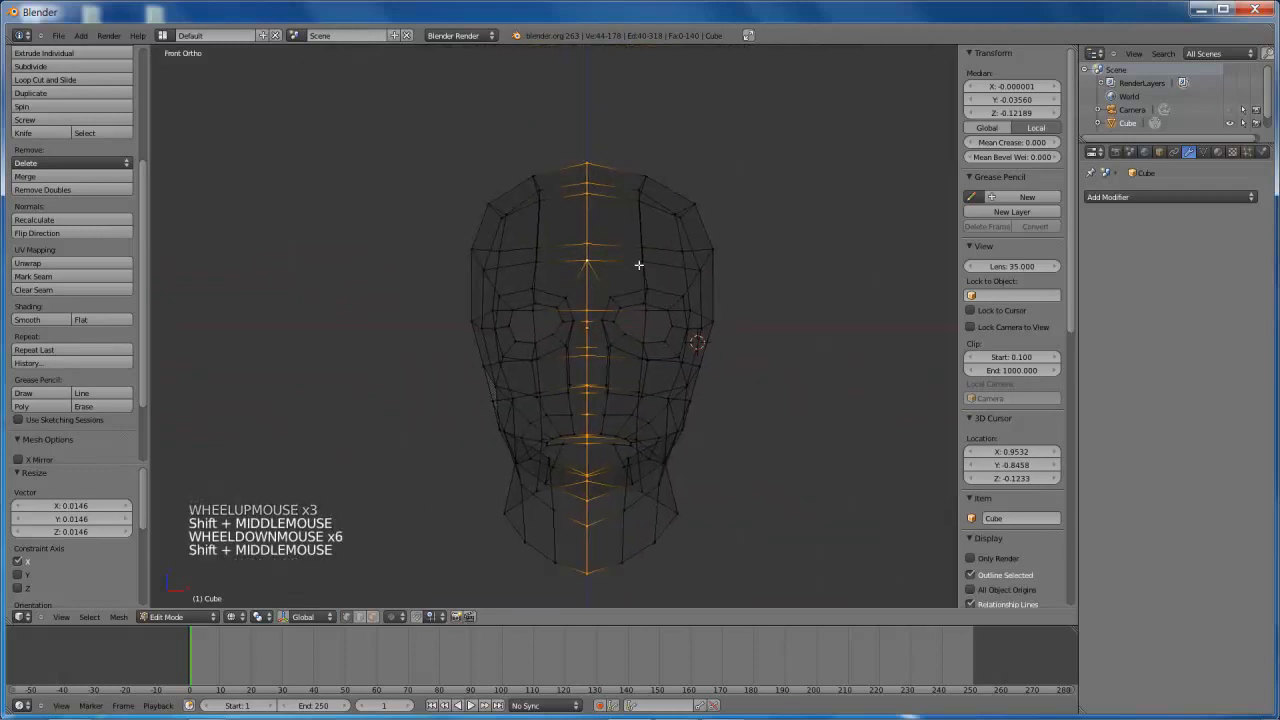
Select the whole head mesh and merge its overlapping vertices with Remove Doubles
{"action": "key", "text": "a"}
{"action": "key", "text": "a"}
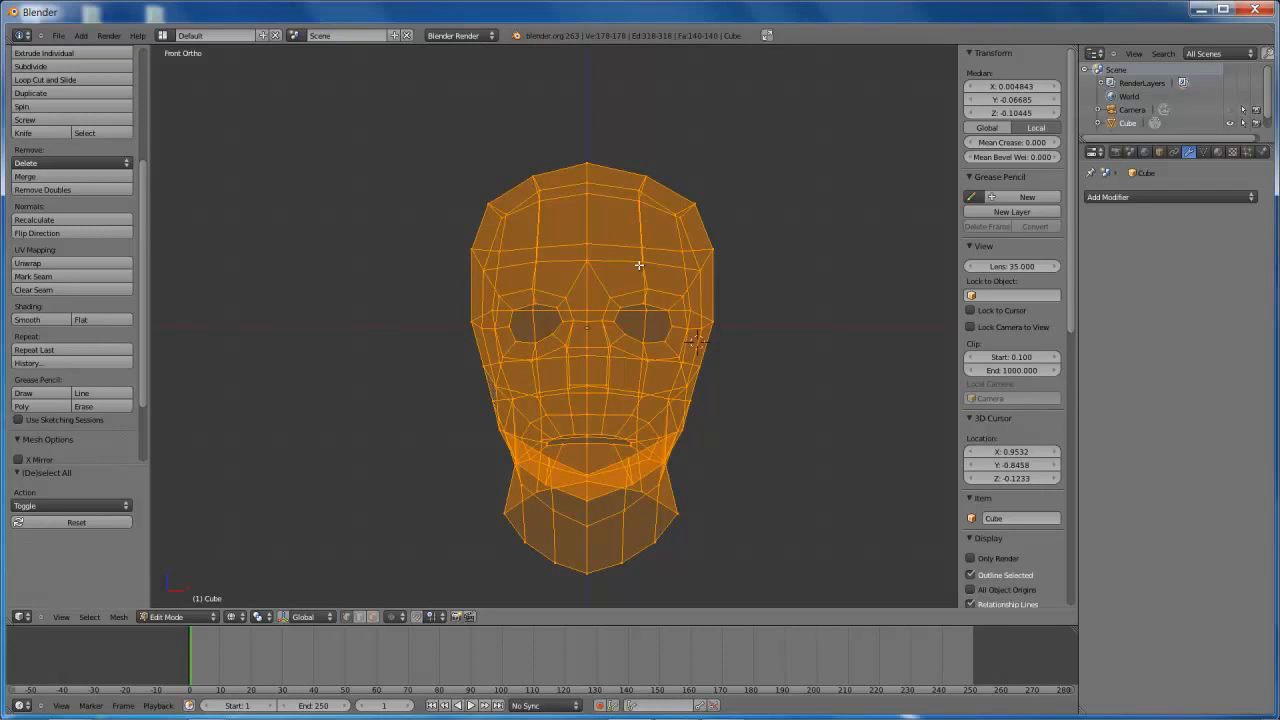
{"action": "key", "text": "space"}
{"action": "type", "text": "re"}
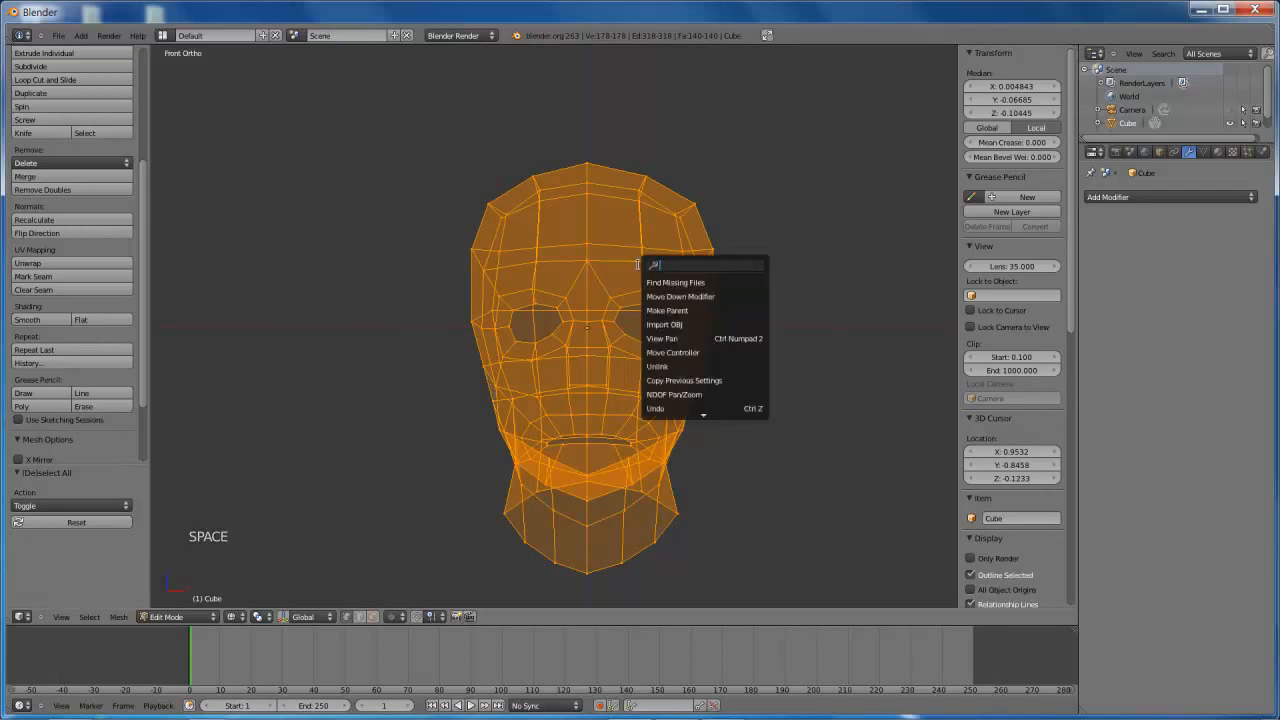
{"action": "type", "text": "move"}
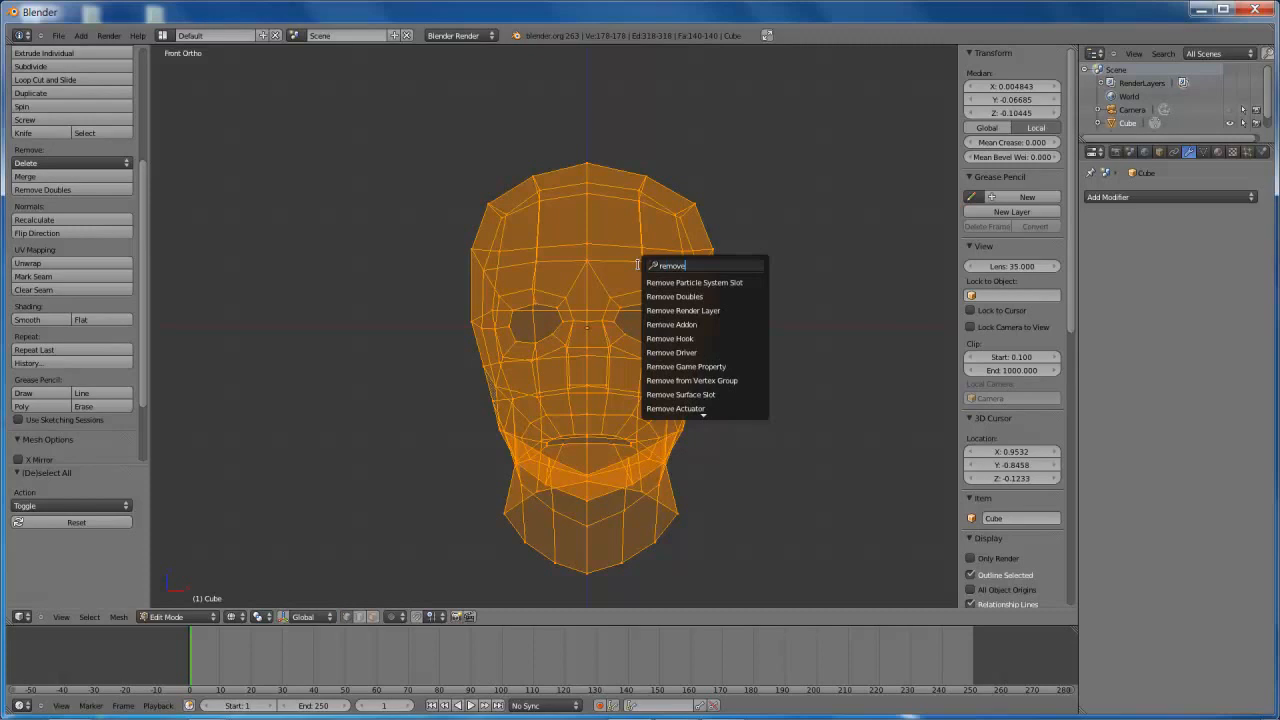
{"action": "key", "text": "Down"}
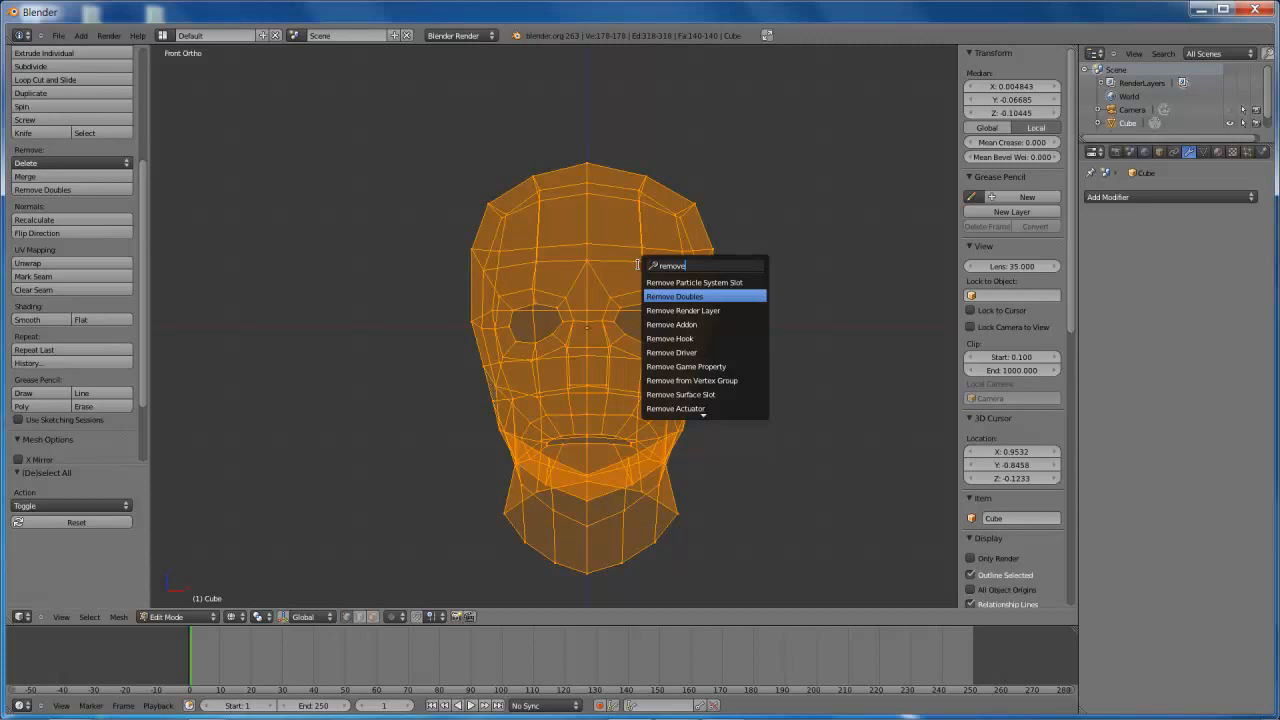
{"action": "key", "text": "Return"}
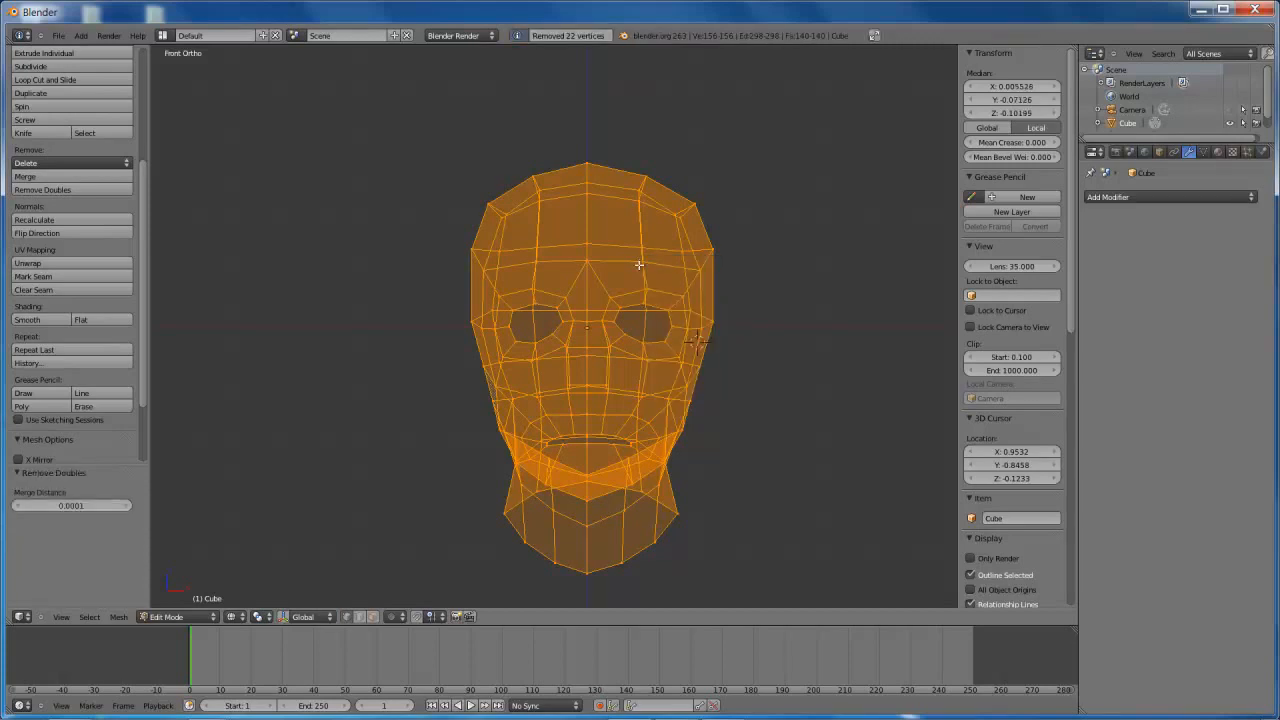
Select only the vertex at the crown of the head and return to solid shading
{"action": "right_click", "coordinate": [588, 164]}
{"action": "mouse_move", "coordinate": [625, 212]}
{"action": "middle_mouse_down"}
{"action": "mouse_move", "coordinate": [571, 209]}
{"action": "mouse_move", "coordinate": [662, 265]}
{"action": "mouse_move", "coordinate": [674, 248]}
{"action": "mouse_move", "coordinate": [657, 297]}
{"action": "mouse_move", "coordinate": [651, 140]}
{"action": "middle_mouse_up"}
{"action": "key", "text": "z"}
{"action": "scroll", "coordinate": [657, 297], "scroll_direction": "up", "scroll_amount": 3}
{"action": "scroll", "coordinate": [680, 259], "scroll_direction": "down", "scroll_amount": 3}
{"action": "middle_click_drag", "start_coordinate": [680, 259], "coordinate": [678, 252], "text": "shift"}
Add a Subdivision Surface modifier to the head and return to object mode
{"action": "left_click", "coordinate": [1228, 194]}
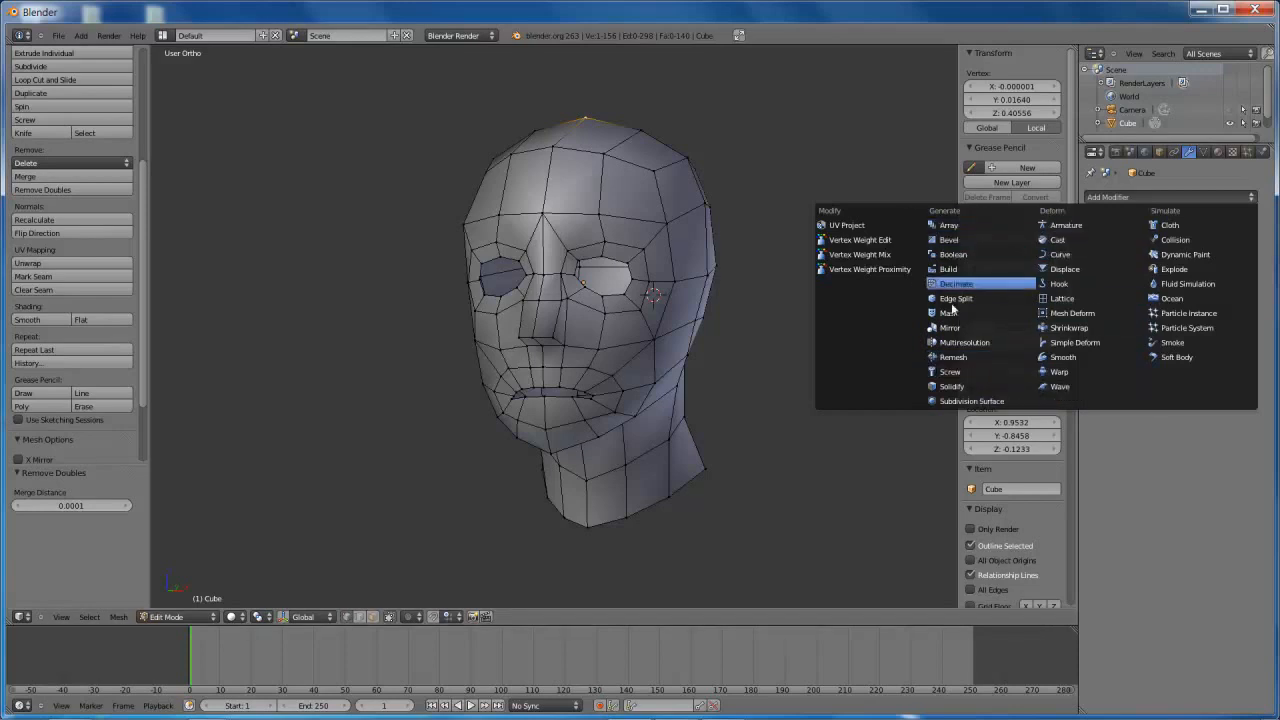
{"action": "left_click", "coordinate": [988, 404]}
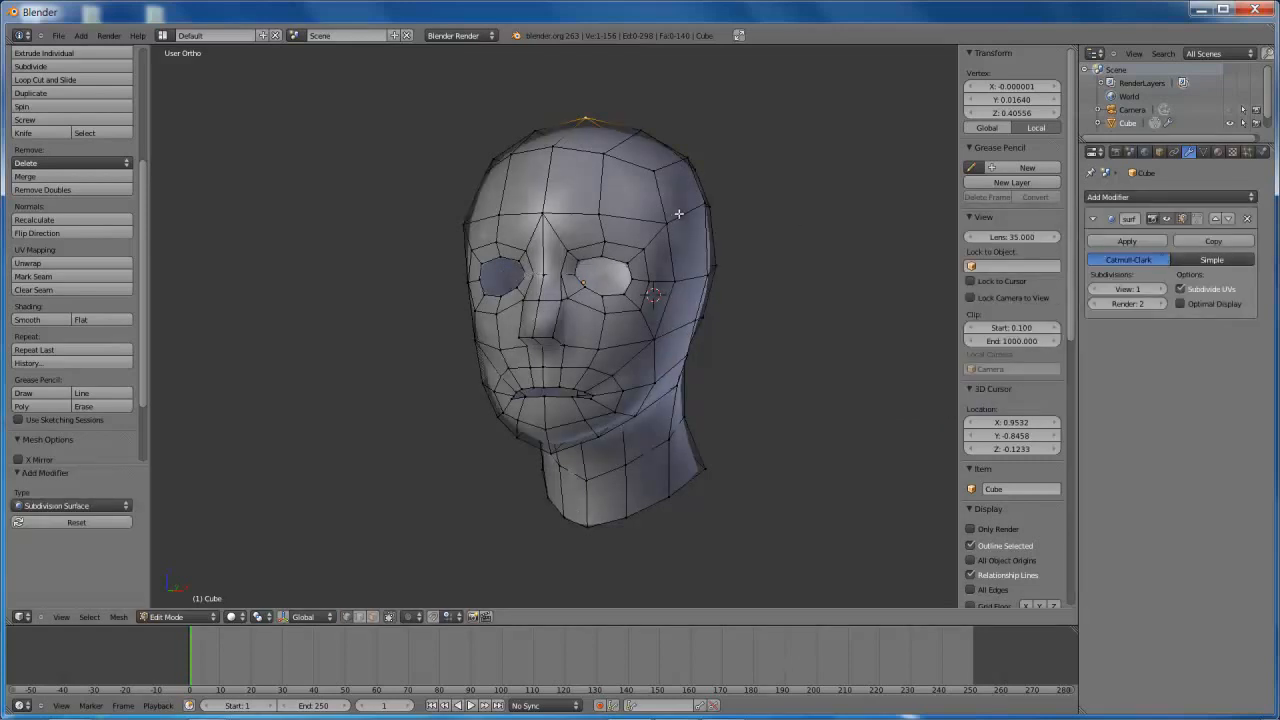
{"action": "key", "text": "Tab"}
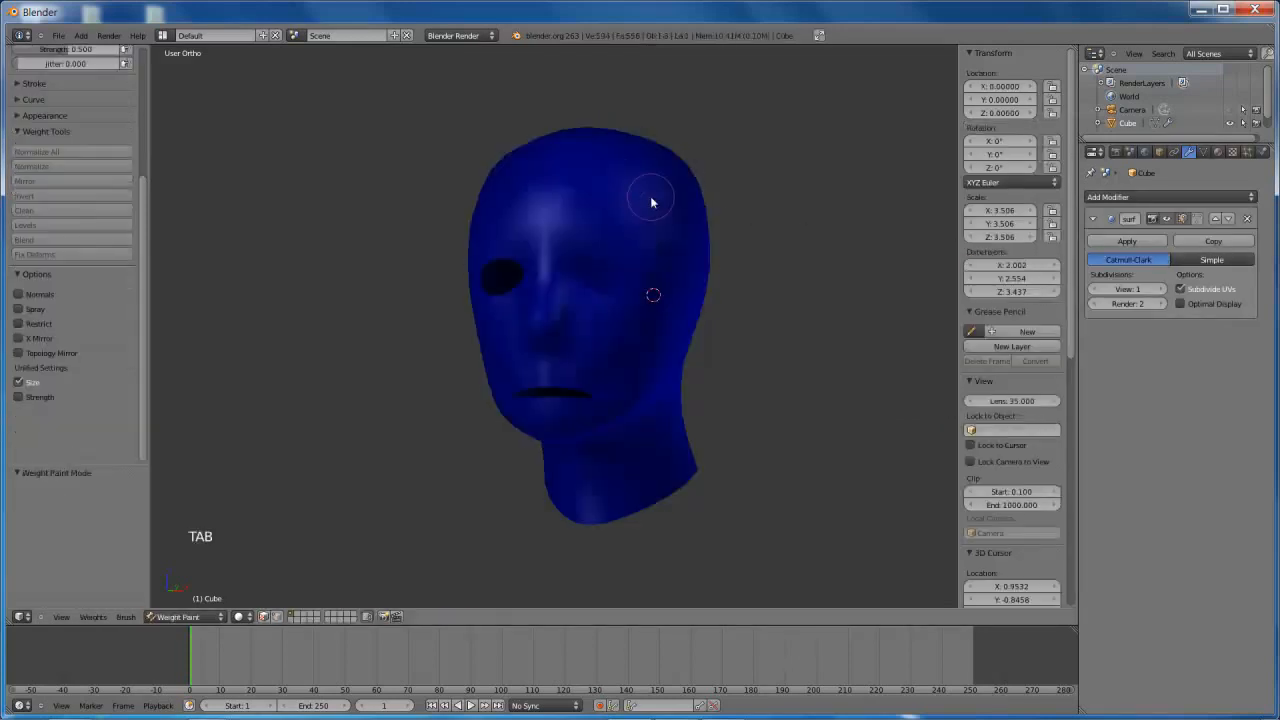
{"action": "middle_click", "coordinate": [590, 208]}
{"action": "left_click", "coordinate": [222, 616]}
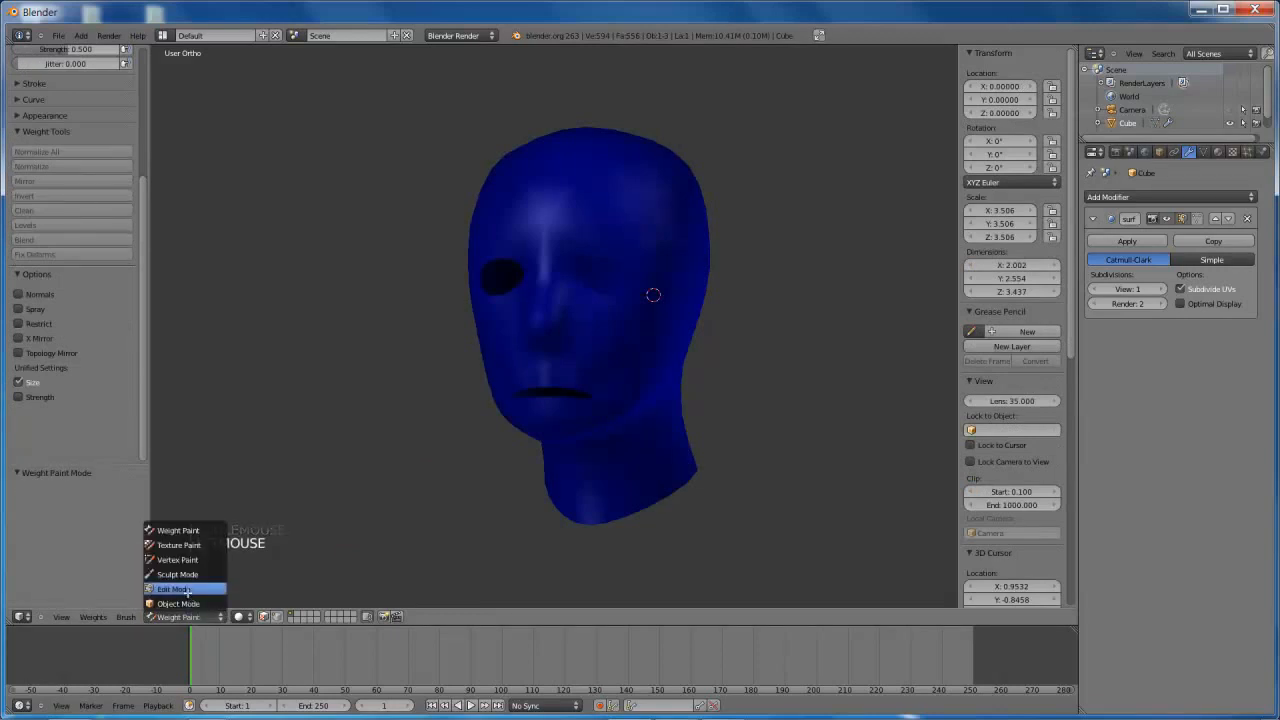
{"action": "left_click", "coordinate": [187, 594]}
{"action": "left_click", "coordinate": [193, 616]}
{"action": "left_click", "coordinate": [175, 605]}
Examine the smoothed head's face, sides and neck from several angles
{"action": "middle_click_drag", "start_coordinate": [380, 420], "coordinate": [650, 385]}
{"action": "scroll", "coordinate": [440, 380], "scroll_direction": "up", "scroll_amount": 3}
{"action": "scroll", "coordinate": [526, 363], "scroll_direction": "down", "scroll_amount": 2}
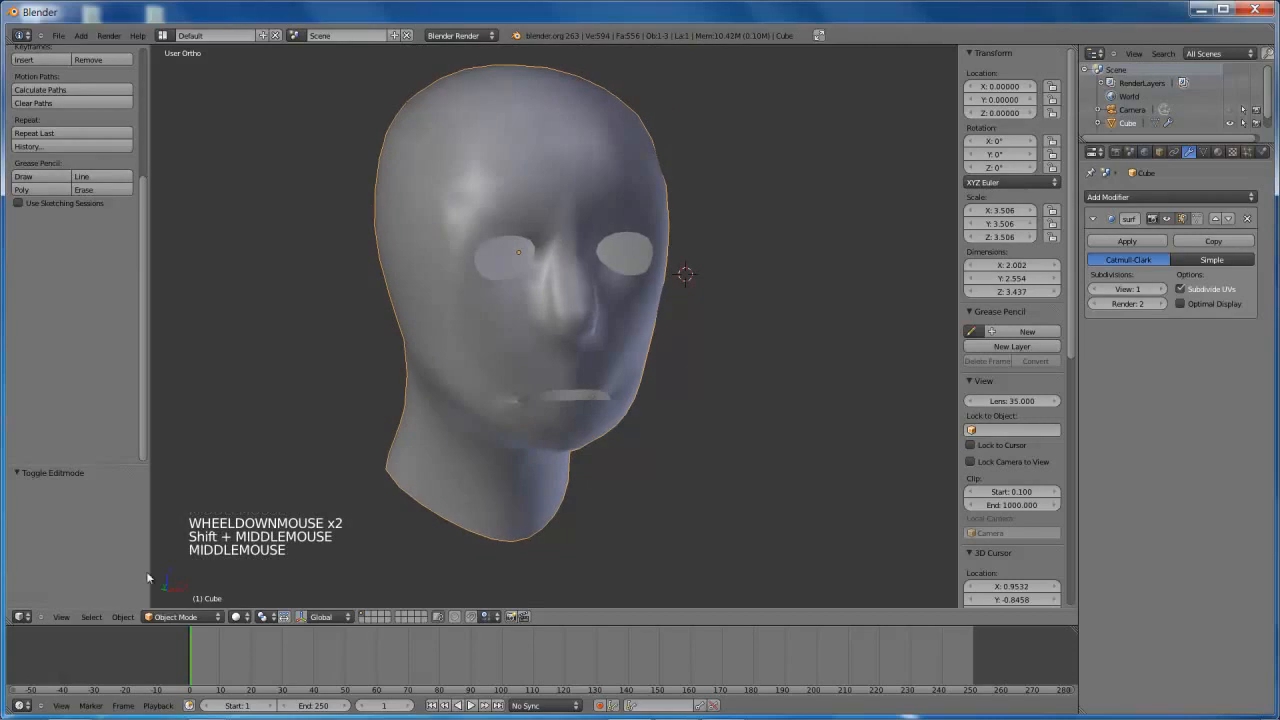
{"action": "left_click", "coordinate": [199, 617]}
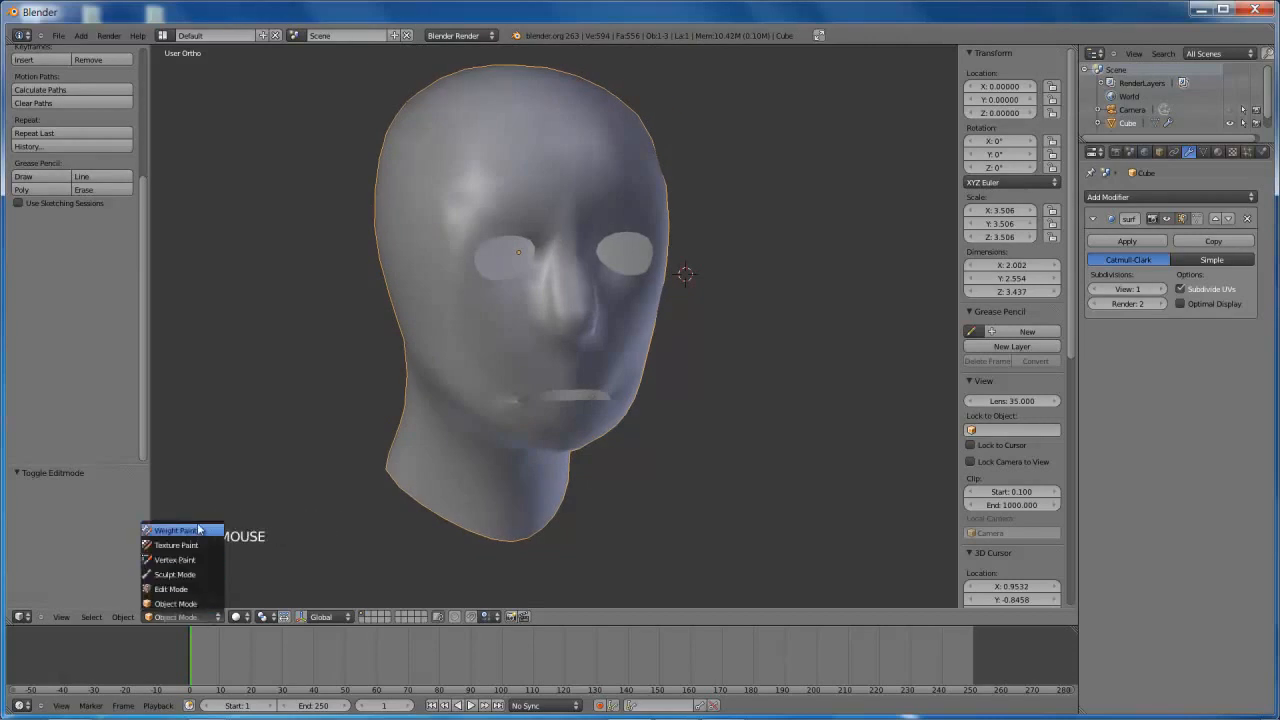
{"action": "mouse_move", "coordinate": [576, 208]}
{"action": "middle_mouse_down"}
{"action": "mouse_move", "coordinate": [505, 194]}
{"action": "mouse_move", "coordinate": [518, 204]}
{"action": "middle_mouse_up"}
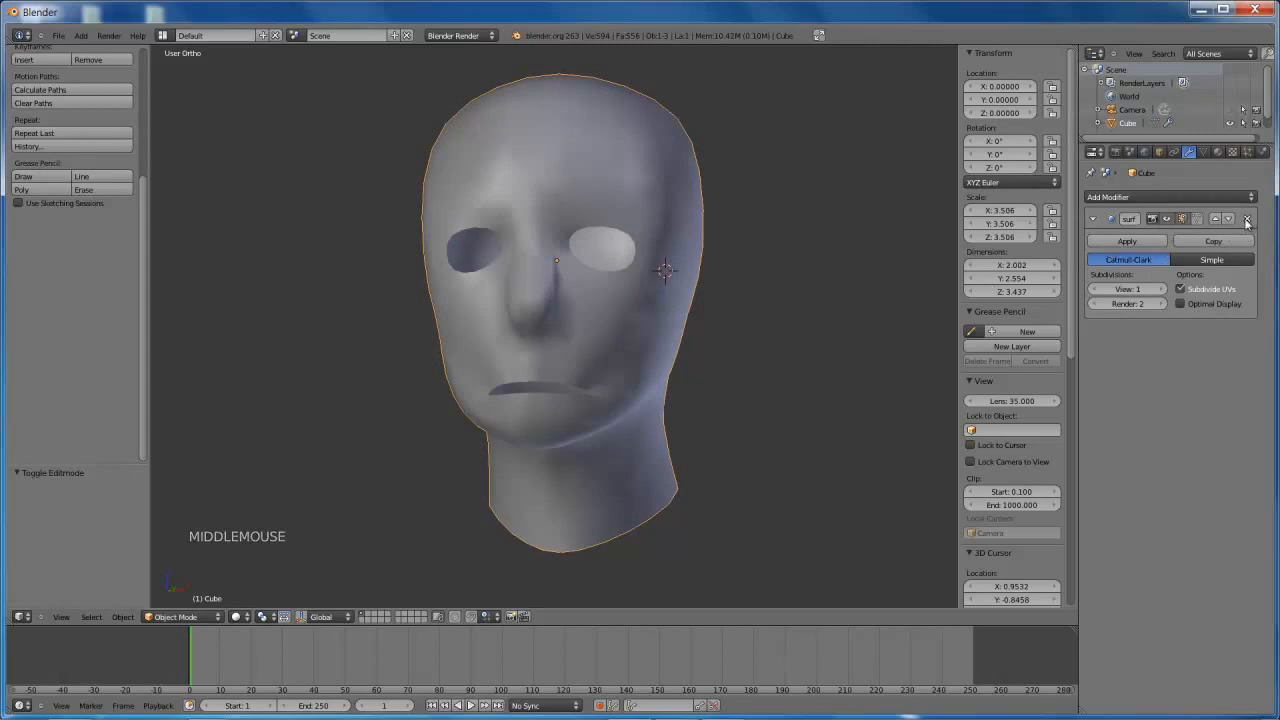
{"action": "middle_click_drag", "start_coordinate": [640, 225], "coordinate": [446, 220]}
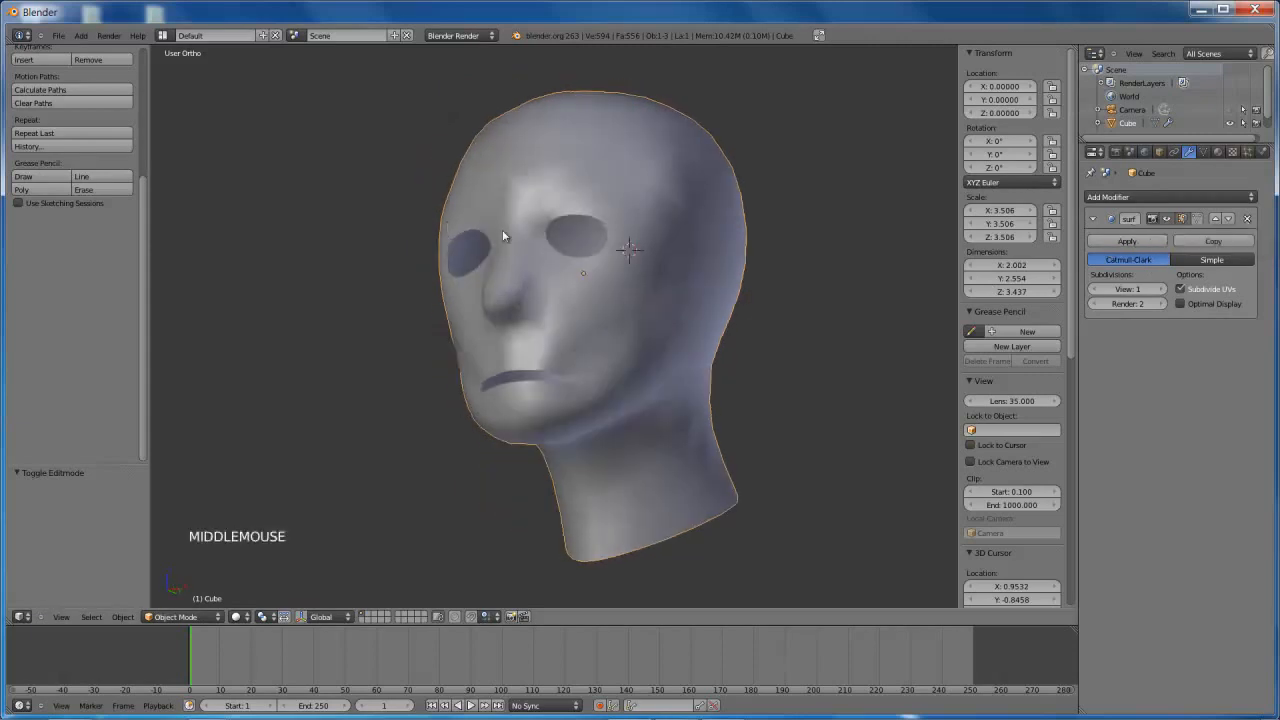
{"action": "mouse_move", "coordinate": [634, 260]}
{"action": "middle_mouse_down"}
{"action": "mouse_move", "coordinate": [654, 268]}
{"action": "mouse_move", "coordinate": [545, 285]}
{"action": "mouse_move", "coordinate": [580, 378]}
{"action": "mouse_move", "coordinate": [455, 395]}
{"action": "mouse_move", "coordinate": [766, 357]}
{"action": "middle_mouse_up"}
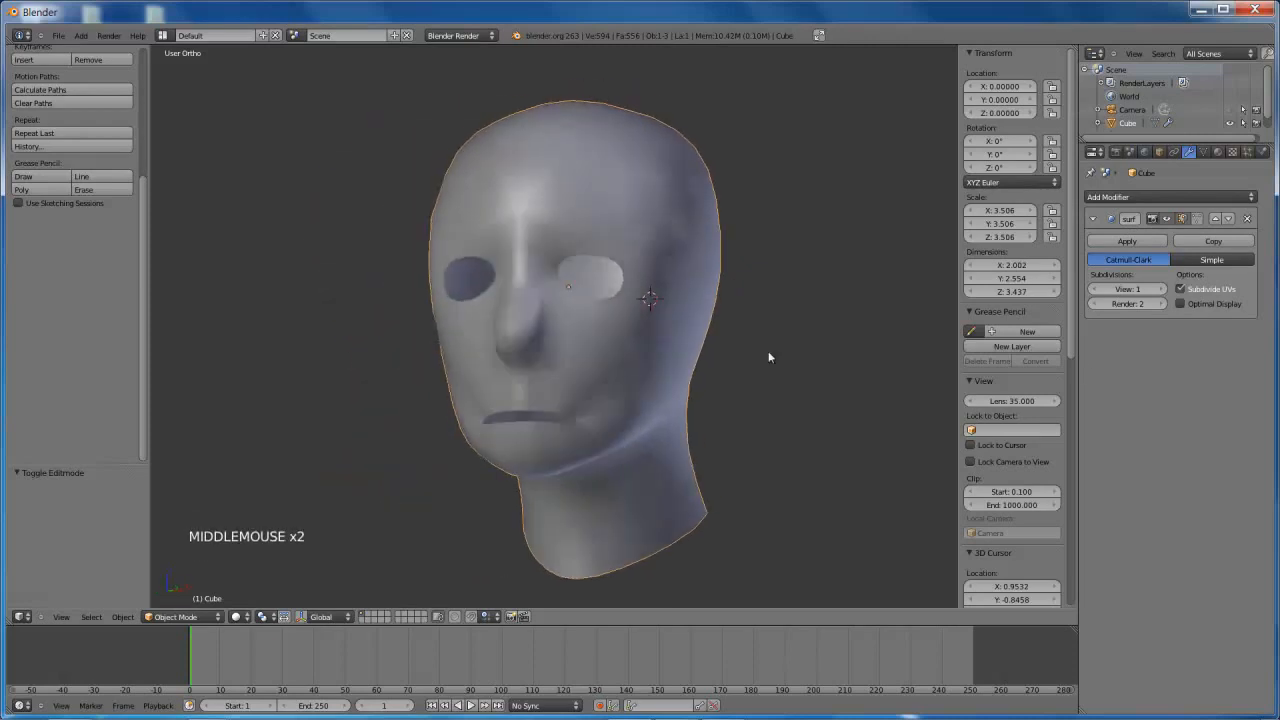
Replace the head's Subdivision Surface modifier with a Multiresolution modifier
{"action": "left_click", "coordinate": [1247, 219]}
{"action": "left_click", "coordinate": [1223, 197]}
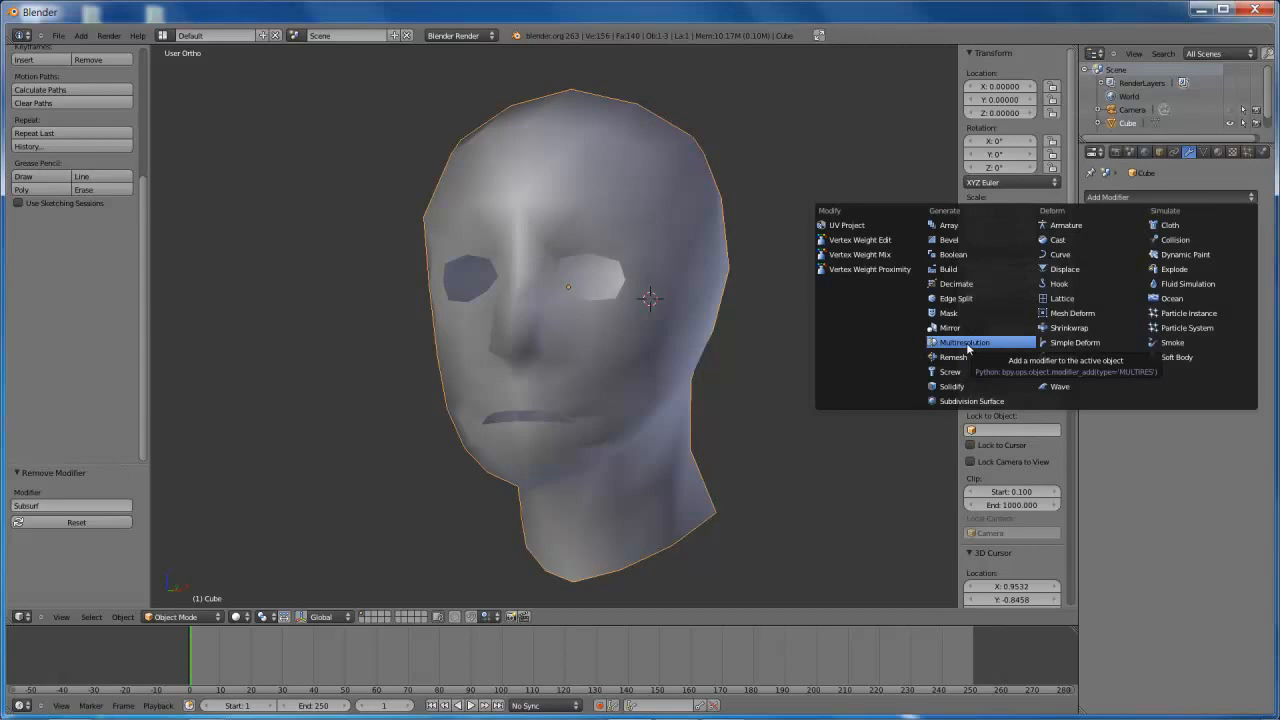
{"action": "left_click", "coordinate": [966, 343]}
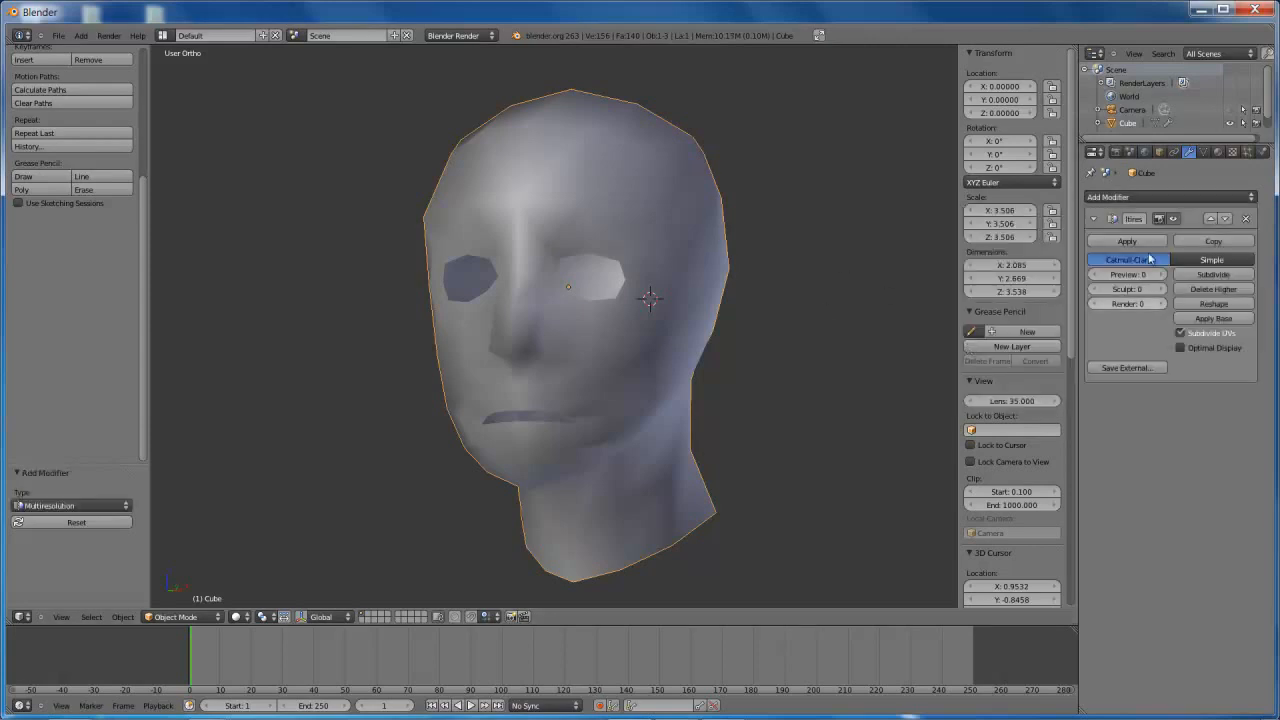
Switch the head to Sculpt Mode and view the face nearly from the front
{"action": "left_click", "coordinate": [196, 616]}
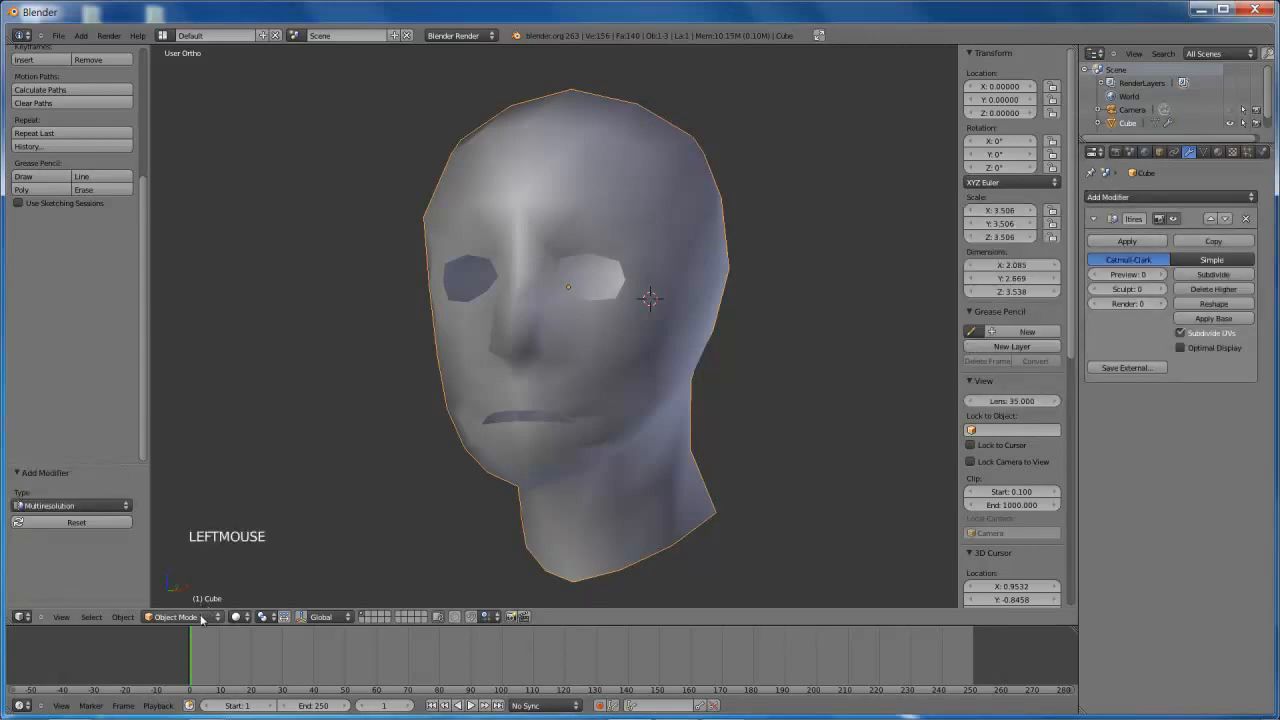
{"action": "left_click", "coordinate": [196, 616]}
{"action": "left_click", "coordinate": [194, 574]}
{"action": "mouse_move", "coordinate": [666, 297]}
{"action": "middle_mouse_down"}
{"action": "mouse_move", "coordinate": [731, 309]}
{"action": "mouse_move", "coordinate": [705, 293]}
{"action": "middle_mouse_up"}
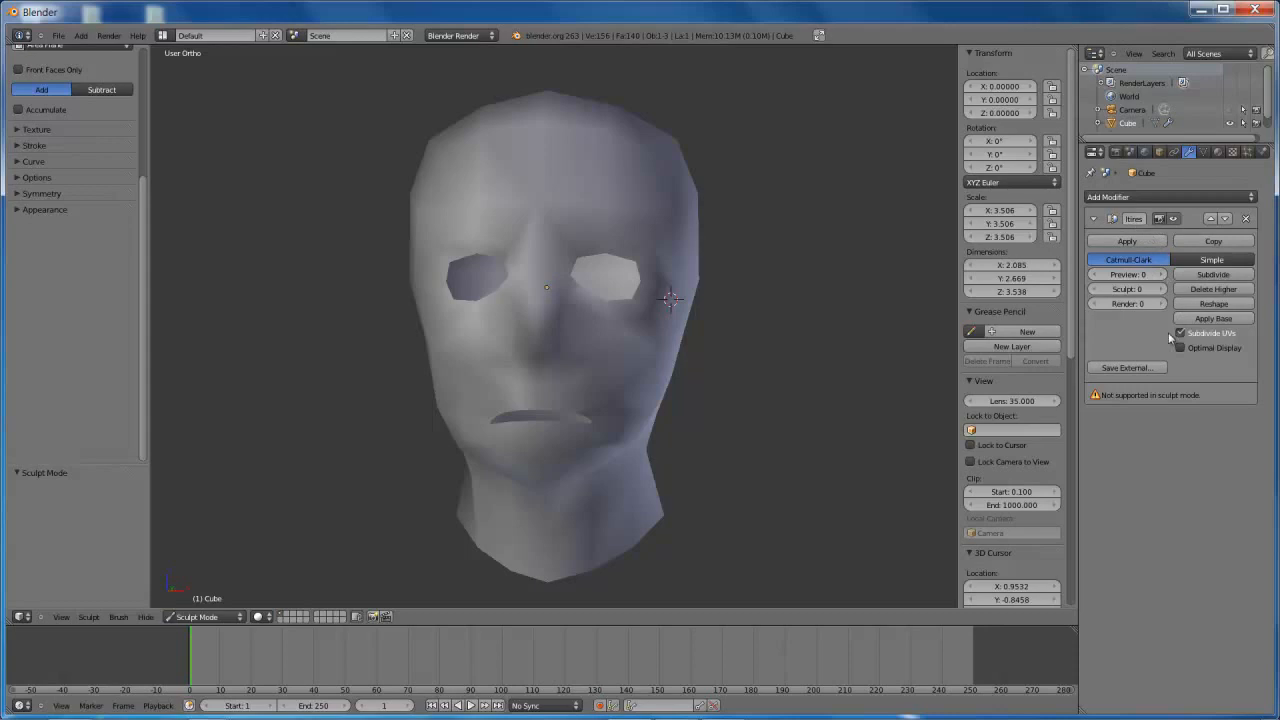
Widen the modifier settings area and subdivide the Multiresolution modifier six times
{"action": "left_click_drag", "start_coordinate": [1077, 206], "coordinate": [1017, 197]}
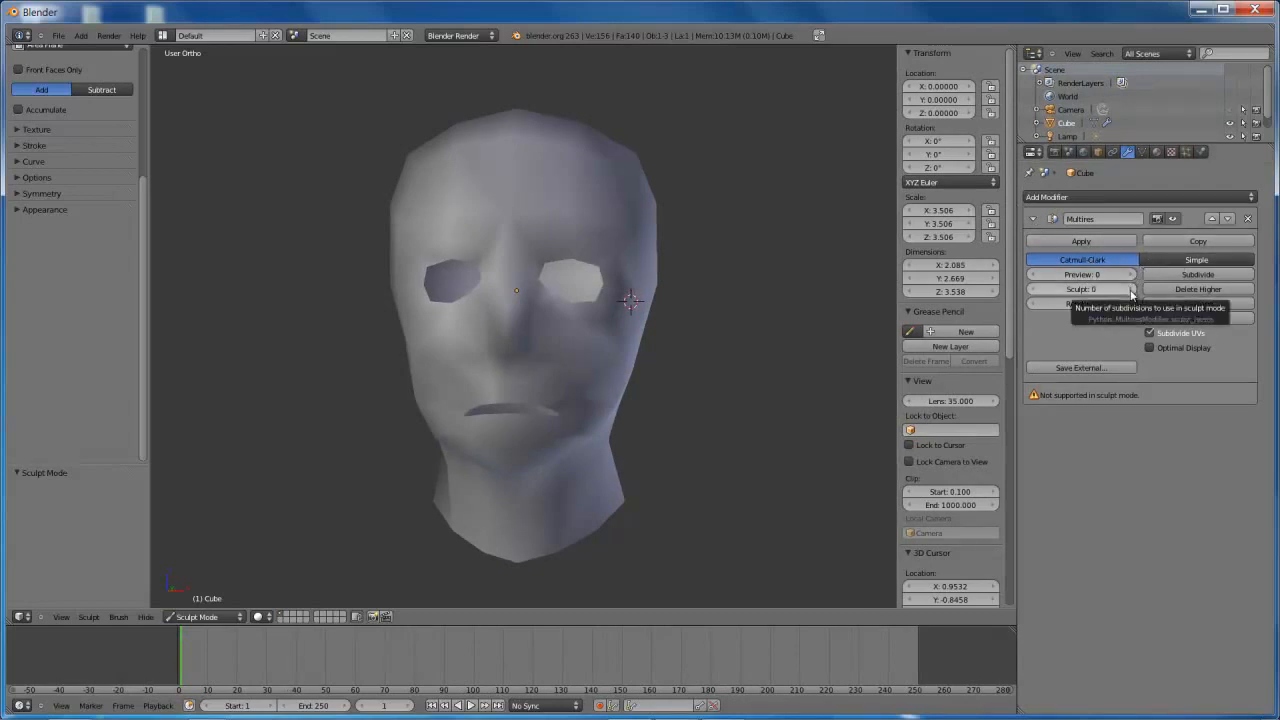
{"action": "left_click", "coordinate": [1192, 278]}
{"action": "left_click", "coordinate": [1192, 278]}
{"action": "left_click", "coordinate": [1192, 278]}
{"action": "left_click", "coordinate": [1192, 278]}
{"action": "left_click", "coordinate": [1192, 278]}
{"action": "left_click", "coordinate": [1180, 278]}
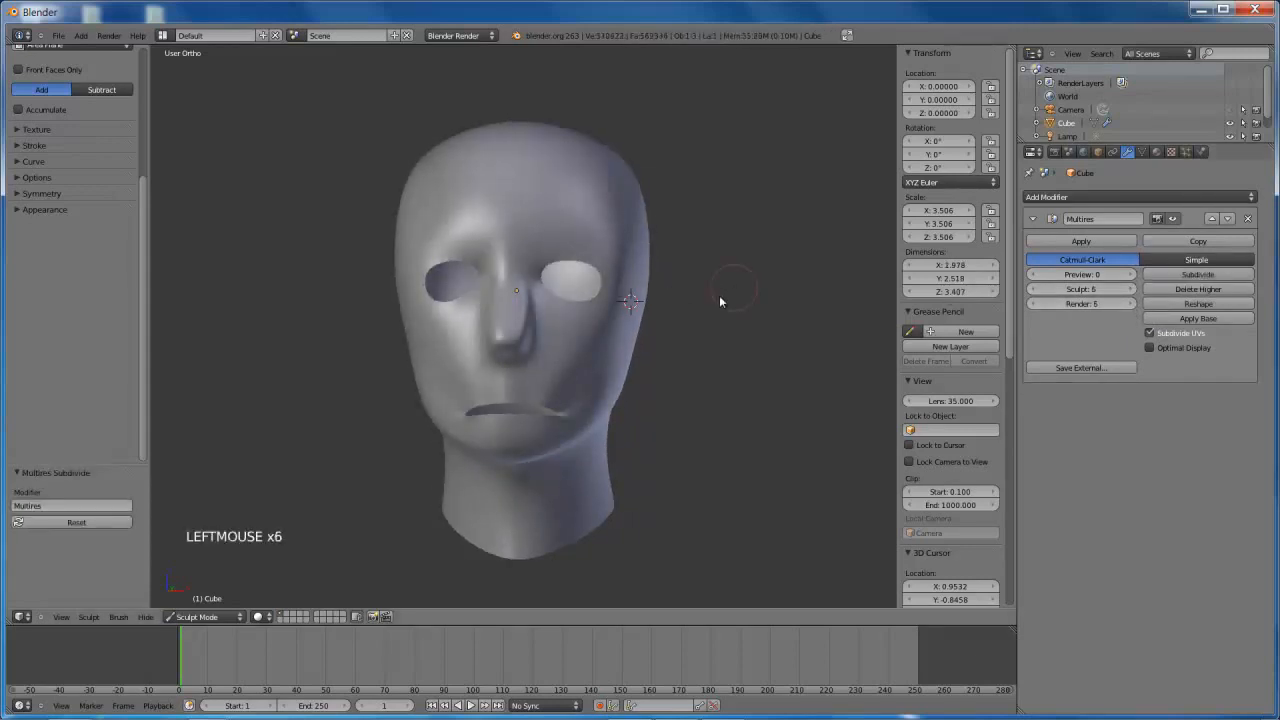
Sculpt raised brush strokes over the brow, forehead and cheek with the brush in Add mode
{"action": "left_click", "coordinate": [700, 290]}
{"action": "middle_click_drag", "start_coordinate": [671, 286], "coordinate": [638, 258]}
{"action": "left_click", "coordinate": [603, 234]}
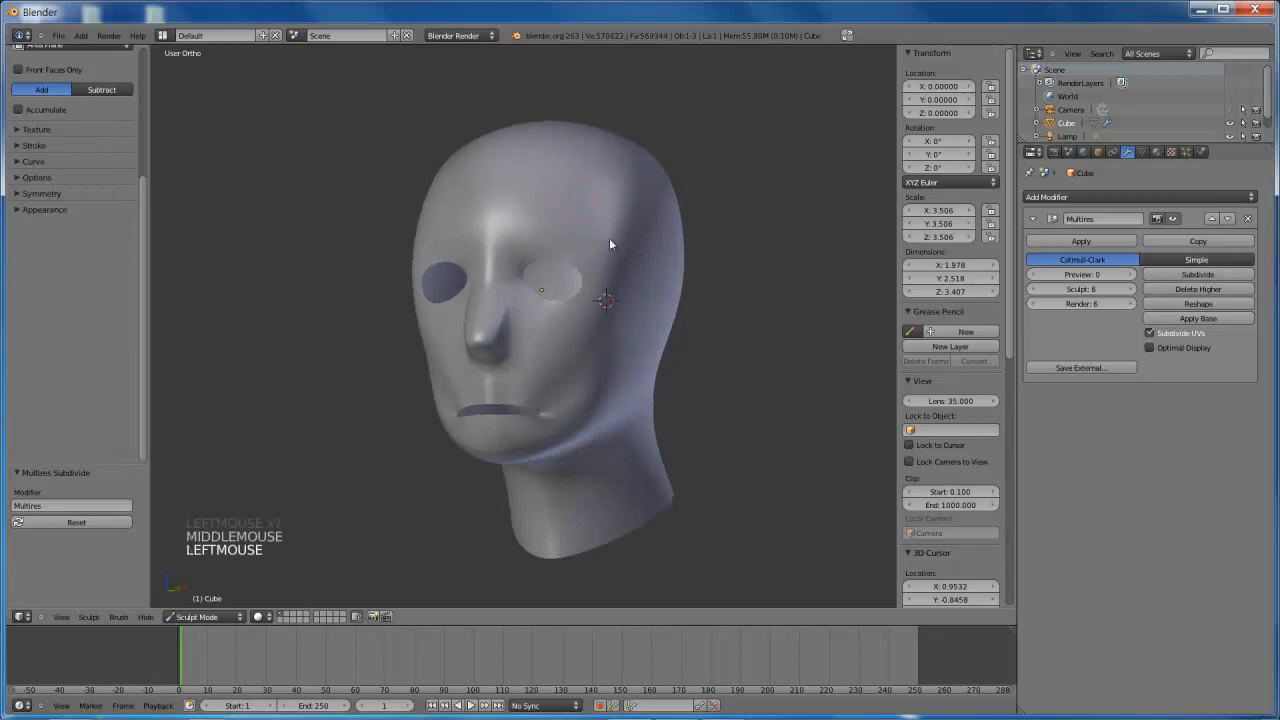
{"action": "left_click_drag", "start_coordinate": [491, 224], "coordinate": [514, 190]}
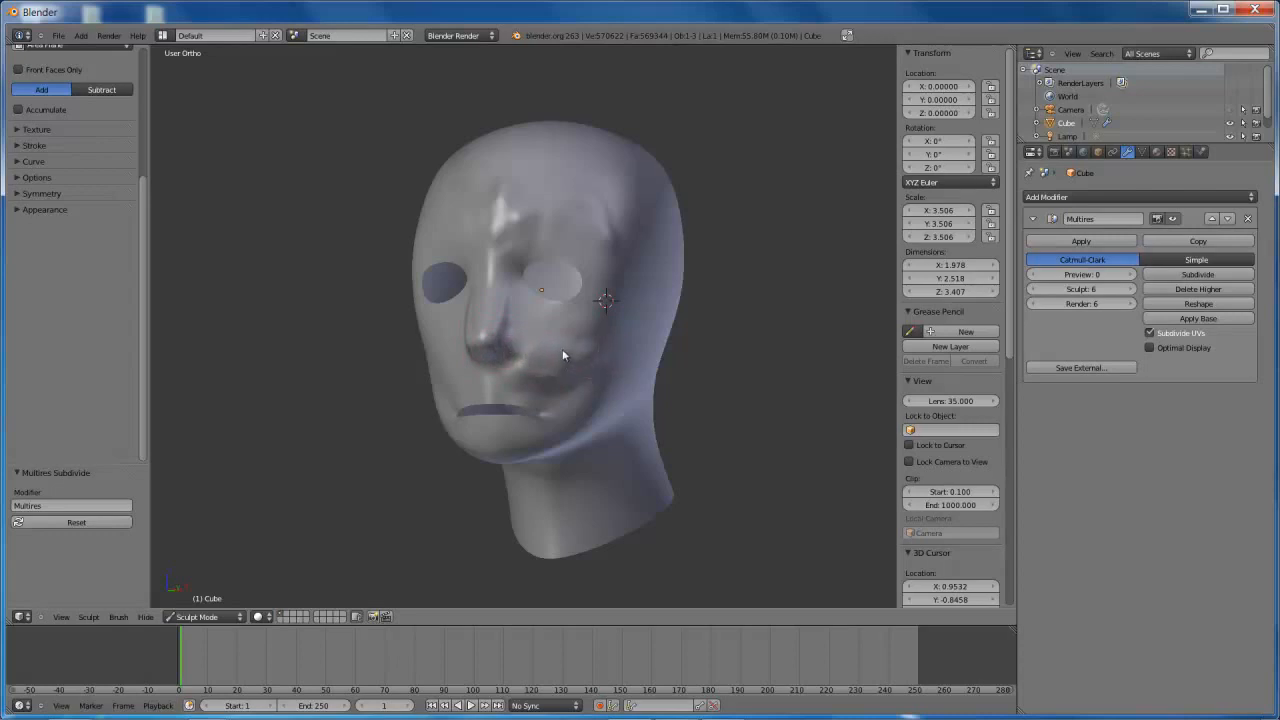
{"action": "left_click_drag", "start_coordinate": [595, 253], "coordinate": [543, 220]}
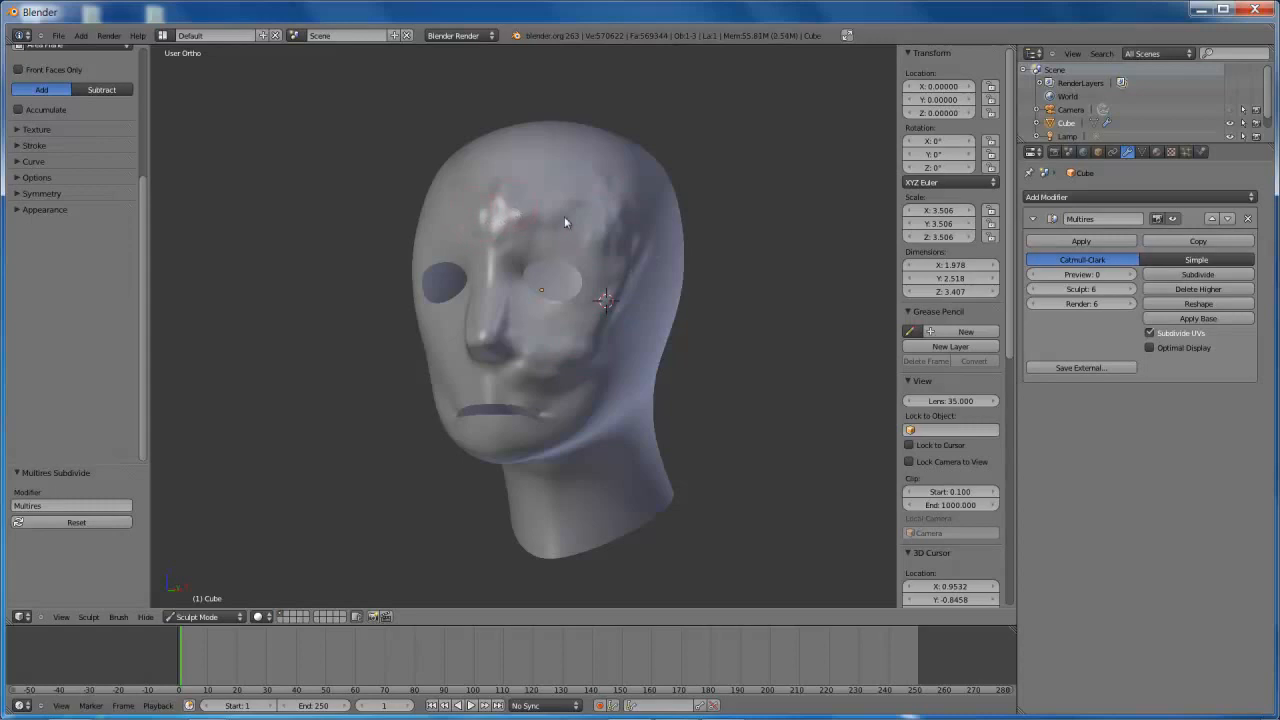
Lower the Multiresolution modifier's Sculpt level to 3
{"action": "left_click", "coordinate": [1033, 289]}
{"action": "left_click", "coordinate": [1033, 289]}
{"action": "left_click", "coordinate": [1033, 289]}
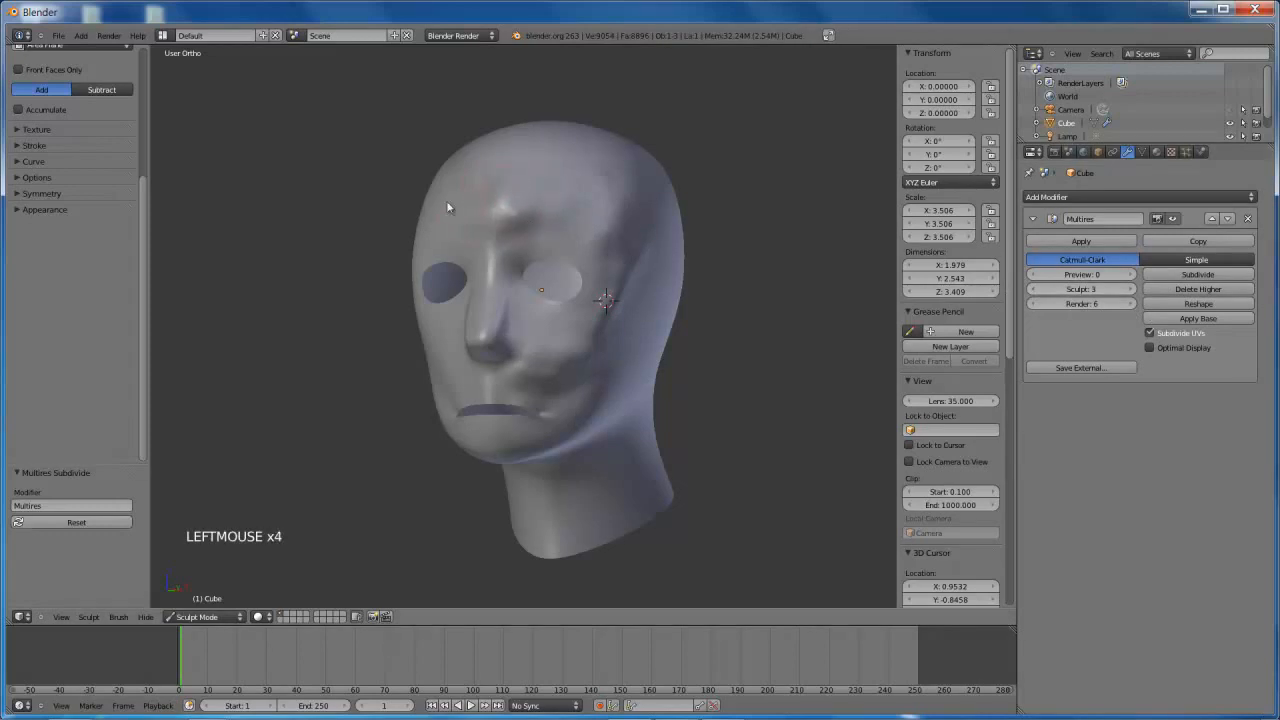
Compare the low-poly cage in edit mode with the sculpted surface, ending in Sculpt Mode
{"action": "mouse_move", "coordinate": [537, 214]}
{"action": "middle_mouse_down"}
{"action": "mouse_move", "coordinate": [634, 206]}
{"action": "mouse_move", "coordinate": [626, 194]}
{"action": "middle_mouse_up"}
{"action": "key", "text": "Tab"}
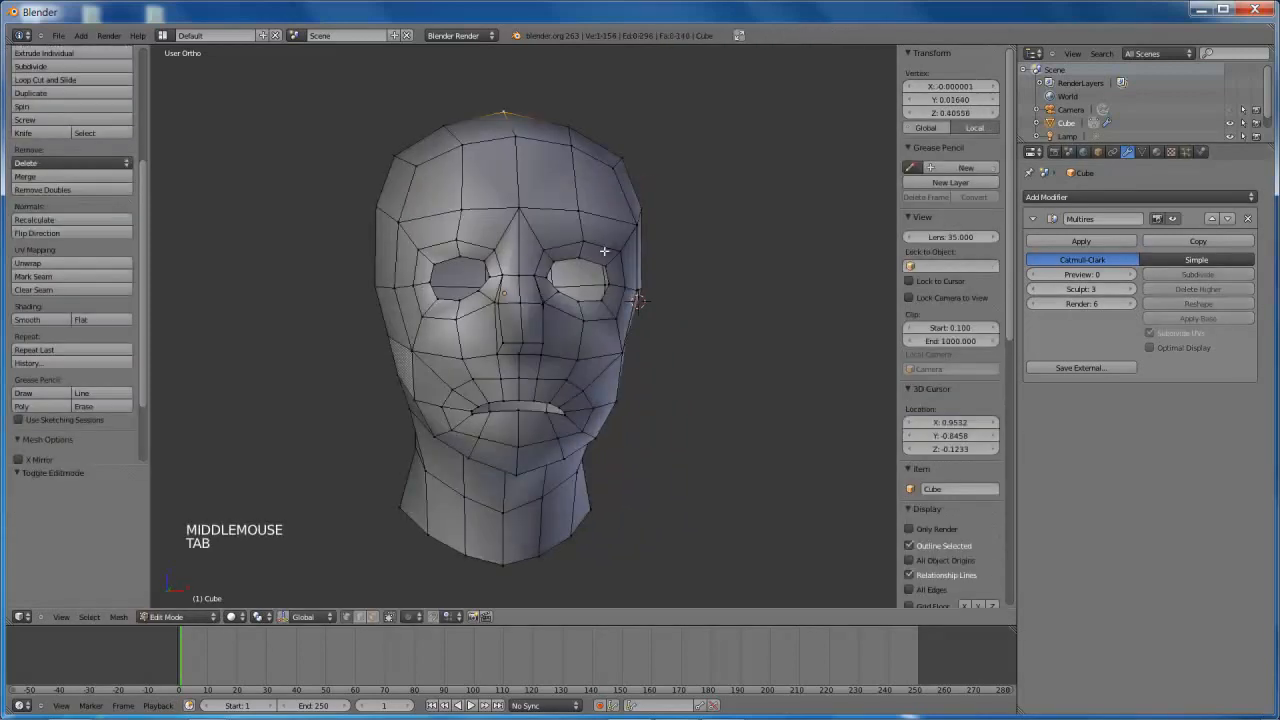
{"action": "middle_click_drag", "start_coordinate": [605, 251], "coordinate": [545, 249]}
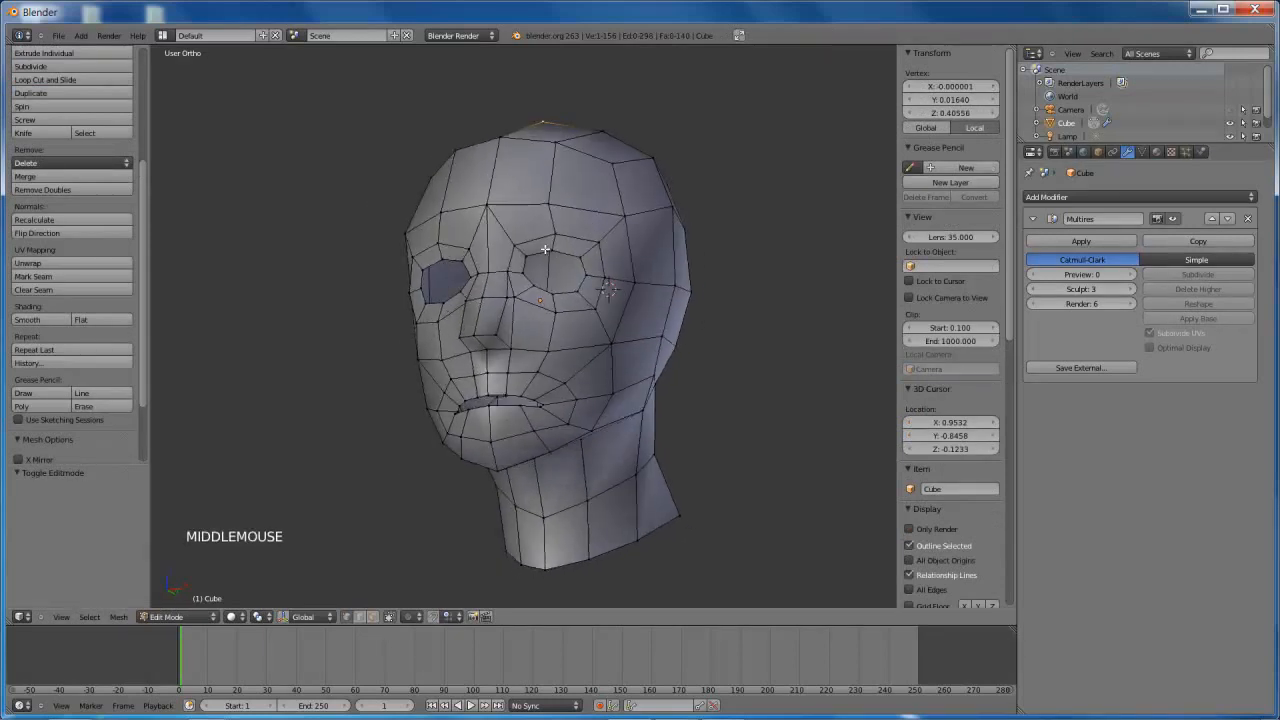
{"action": "key", "text": "Tab"}
{"action": "key", "text": "Tab"}
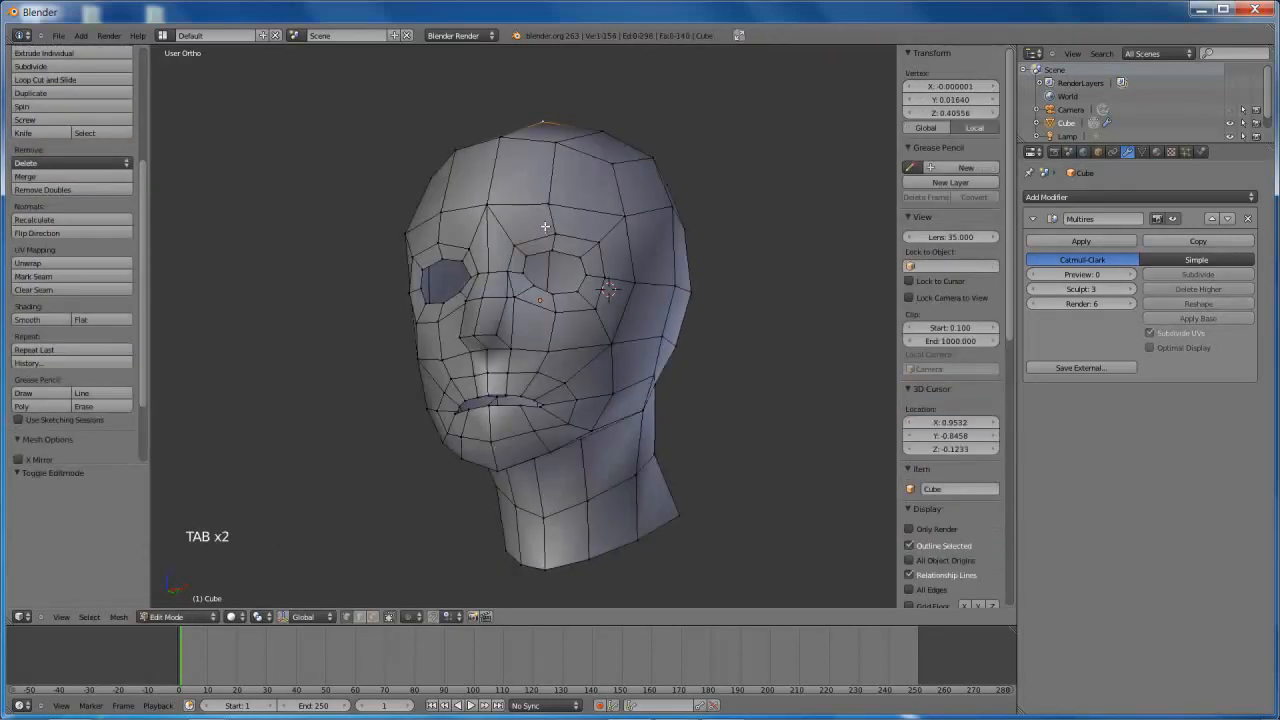
{"action": "key", "text": "Tab"}
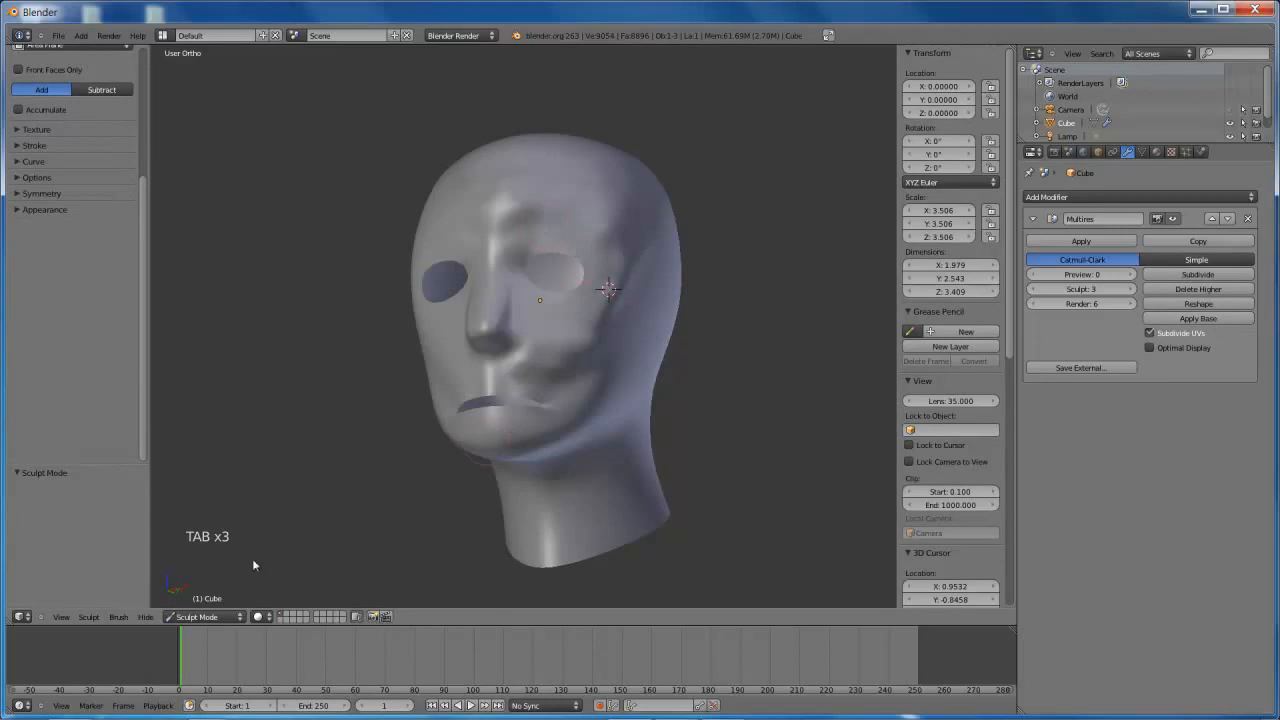
Remove the Multiresolution modifier from the head and switch to Object Mode
{"action": "left_click", "coordinate": [1248, 219]}
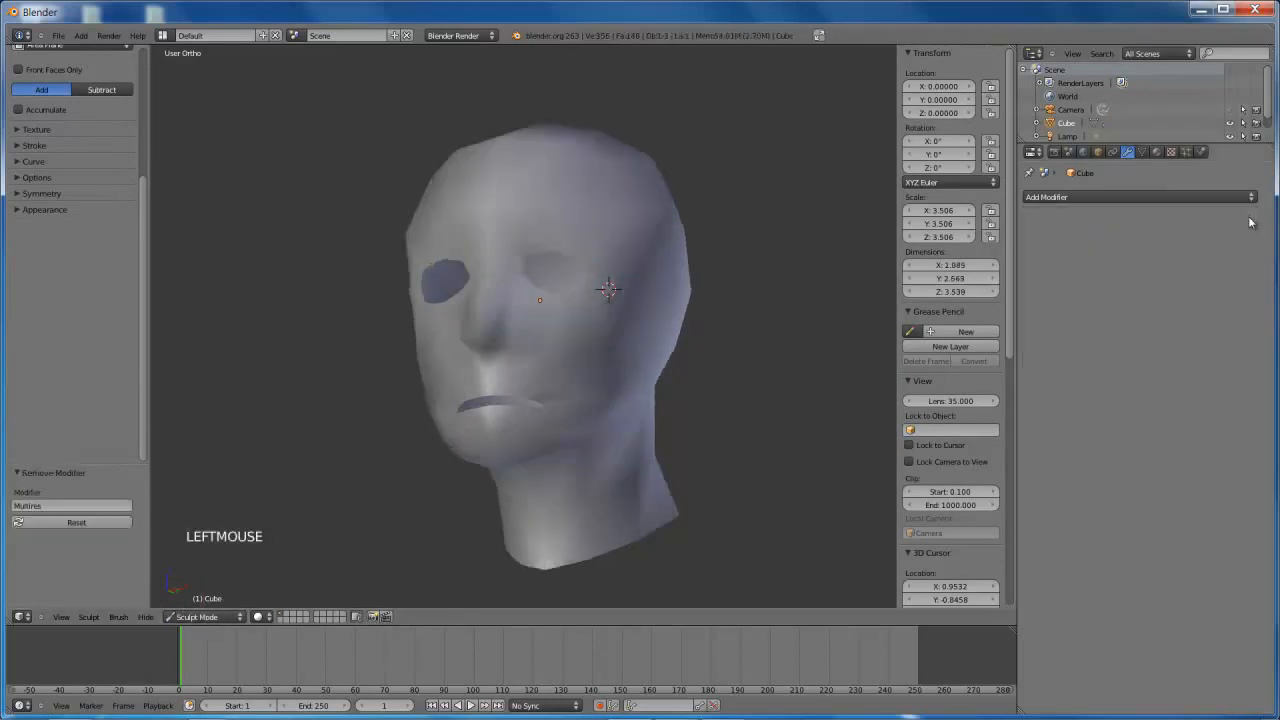
{"action": "left_click", "coordinate": [217, 617]}
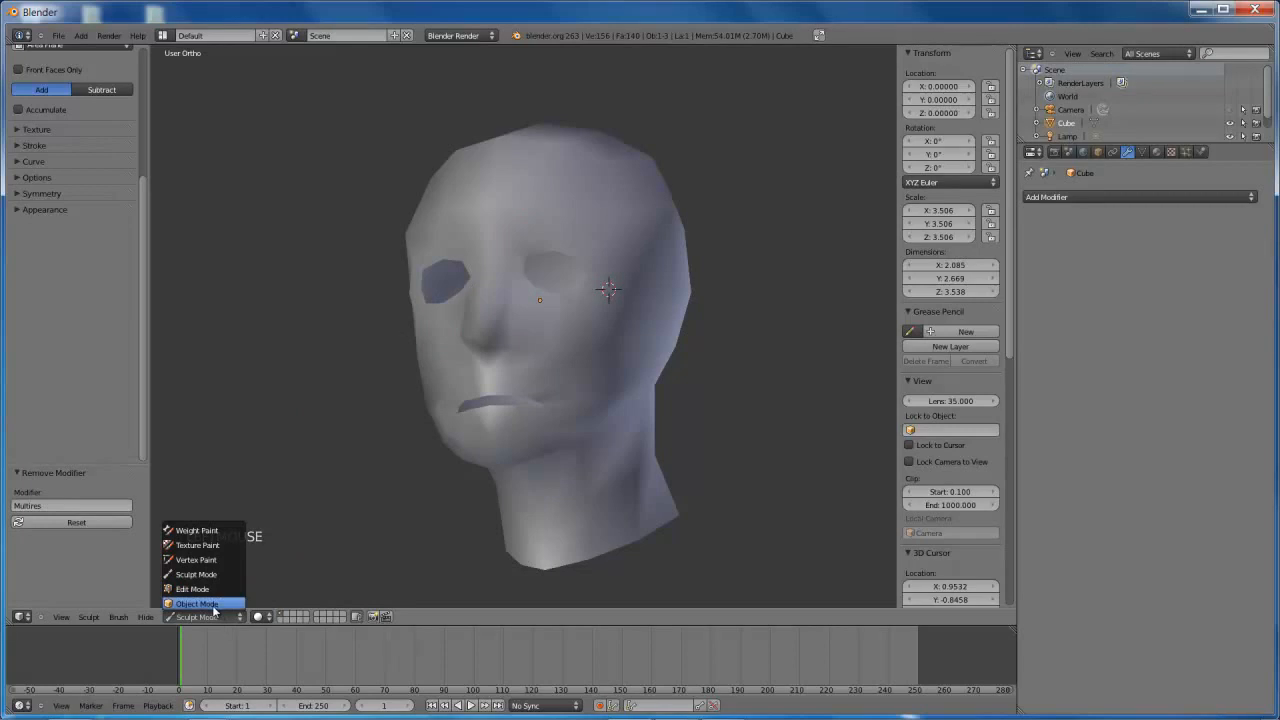
{"action": "left_click", "coordinate": [212, 605]}
{"action": "middle_click_drag", "start_coordinate": [437, 342], "coordinate": [550, 366]}
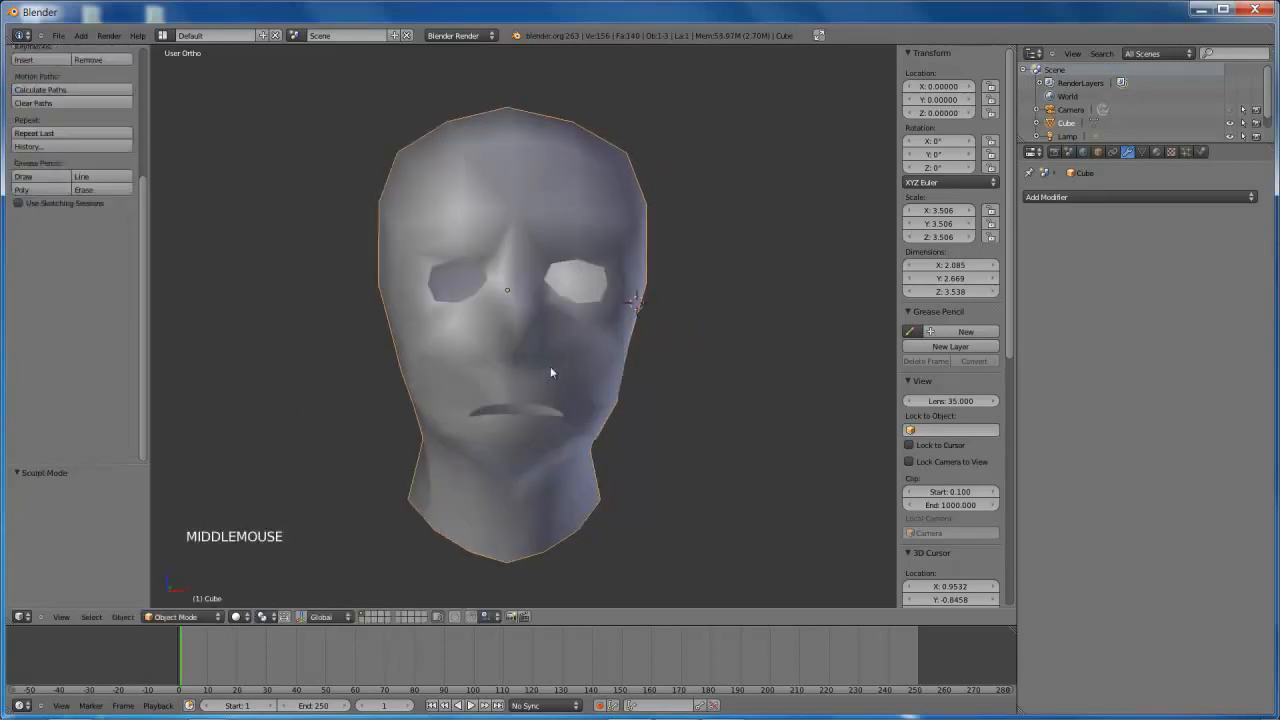
Delete the head object and undo the deletion
{"action": "scroll", "coordinate": [572, 346], "scroll_direction": "down", "scroll_amount": 3}
{"action": "key", "text": "x"}
{"action": "left_click", "coordinate": [570, 346]}
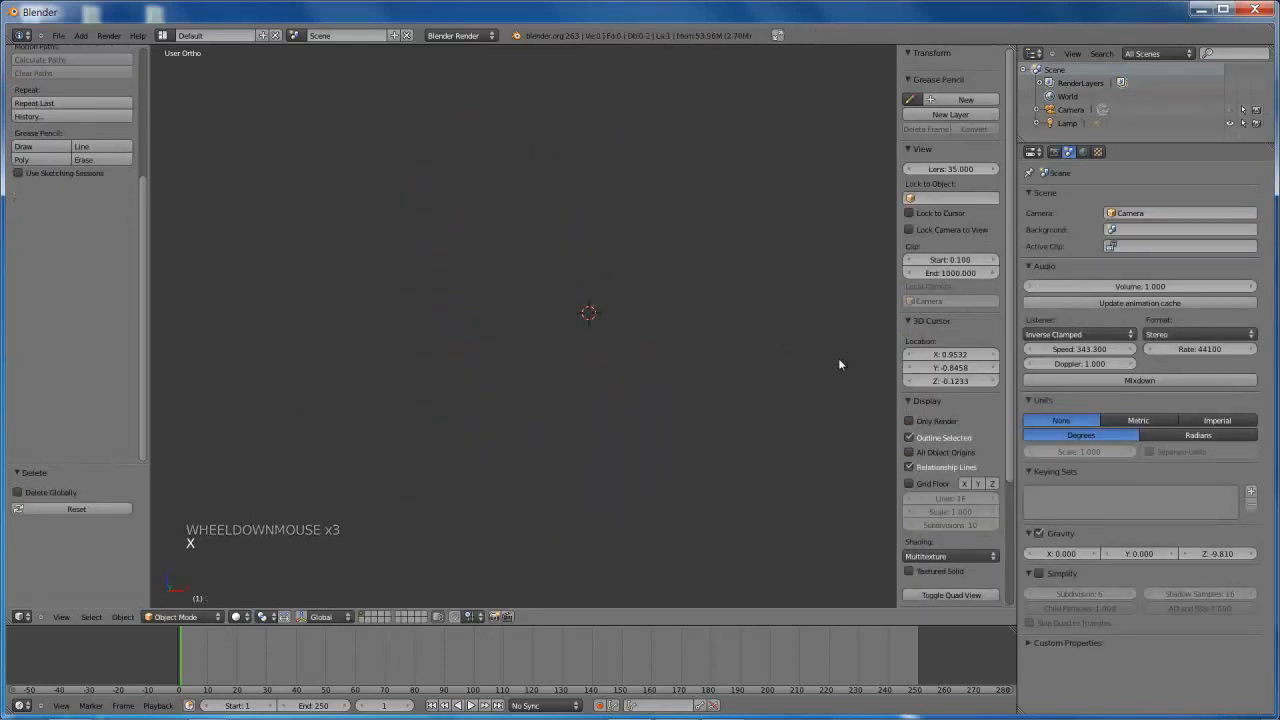
{"action": "scroll", "coordinate": [938, 370], "scroll_direction": "down", "scroll_amount": 10}
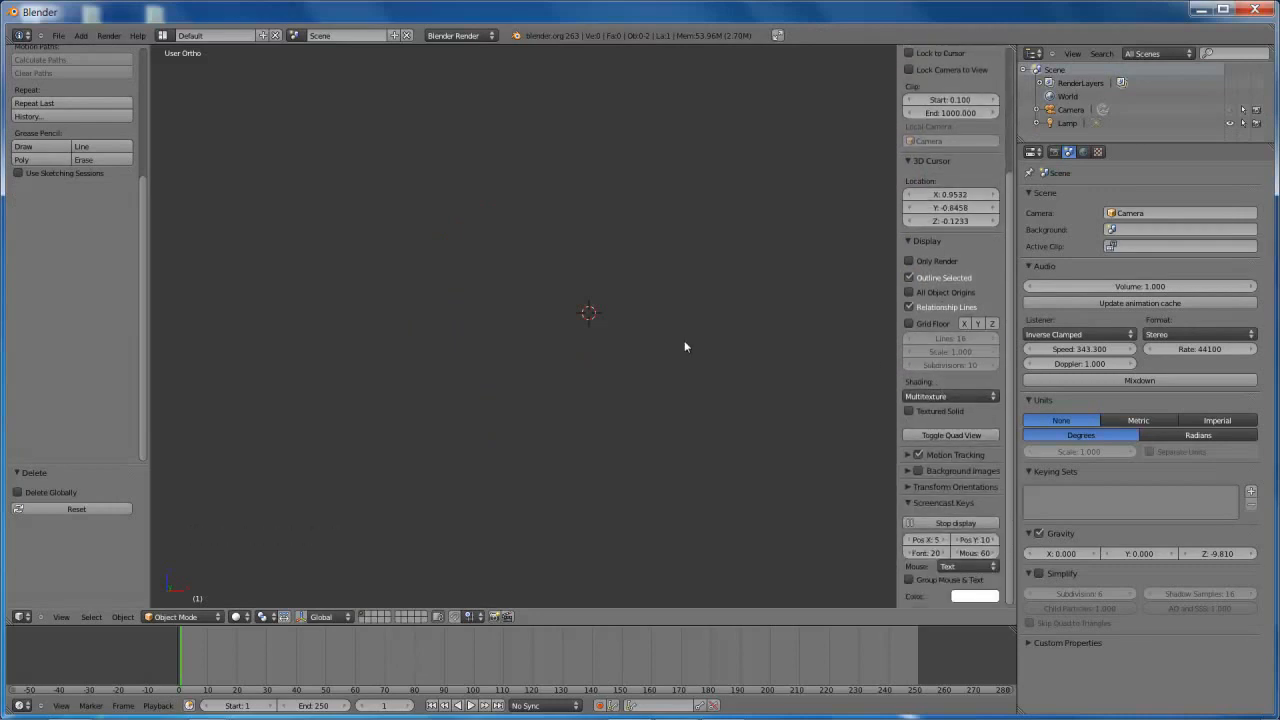
{"action": "scroll", "coordinate": [950, 416], "scroll_direction": "down", "scroll_amount": 4}
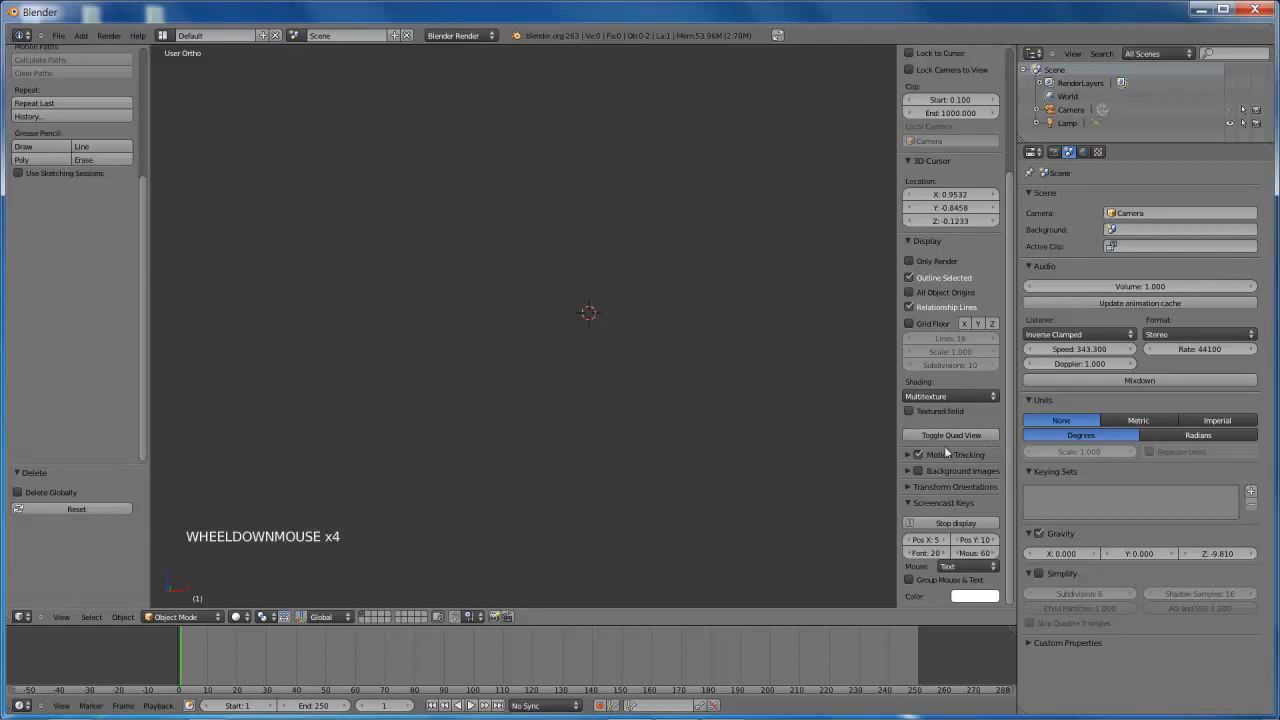
{"action": "key", "text": "ctrl+z"}
Set the 3D cursor's X and Z location to 0
{"action": "middle_click_drag", "start_coordinate": [626, 300], "coordinate": [525, 207]}
{"action": "left_click", "coordinate": [507, 157]}
{"action": "scroll", "coordinate": [933, 87], "scroll_direction": "up", "scroll_amount": 10}
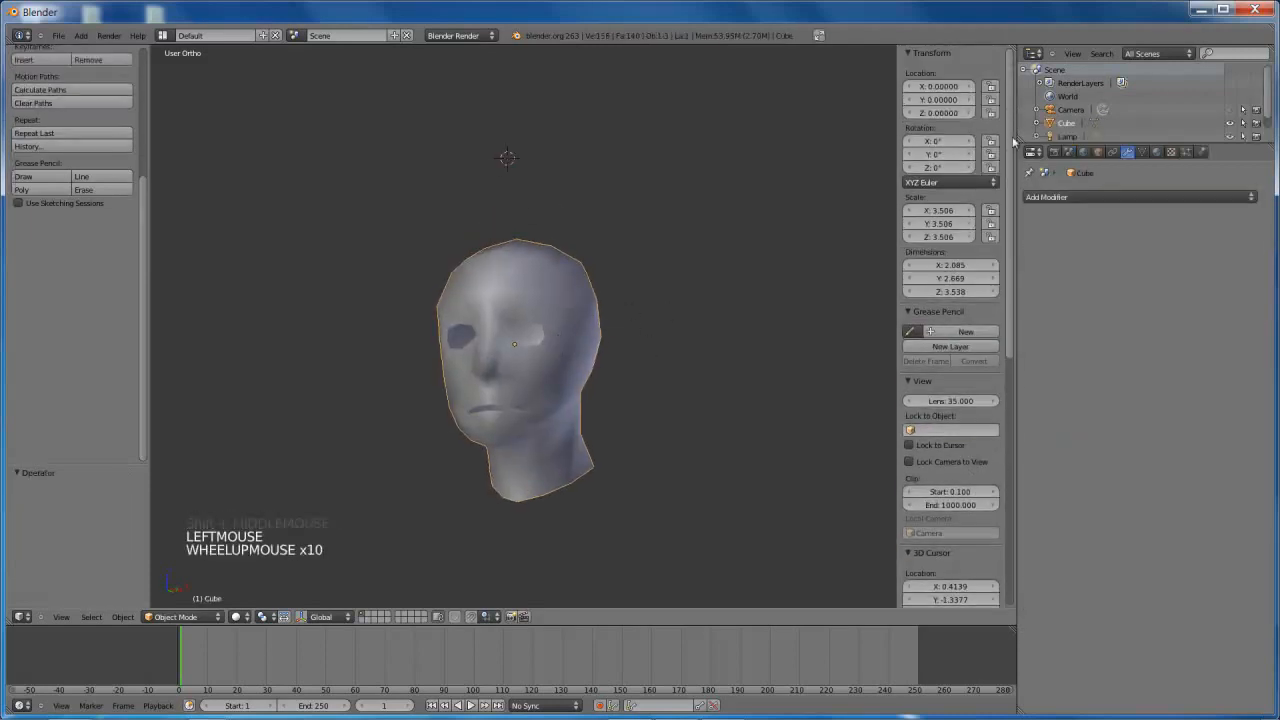
{"action": "scroll", "coordinate": [950, 400], "scroll_direction": "down", "scroll_amount": 4}
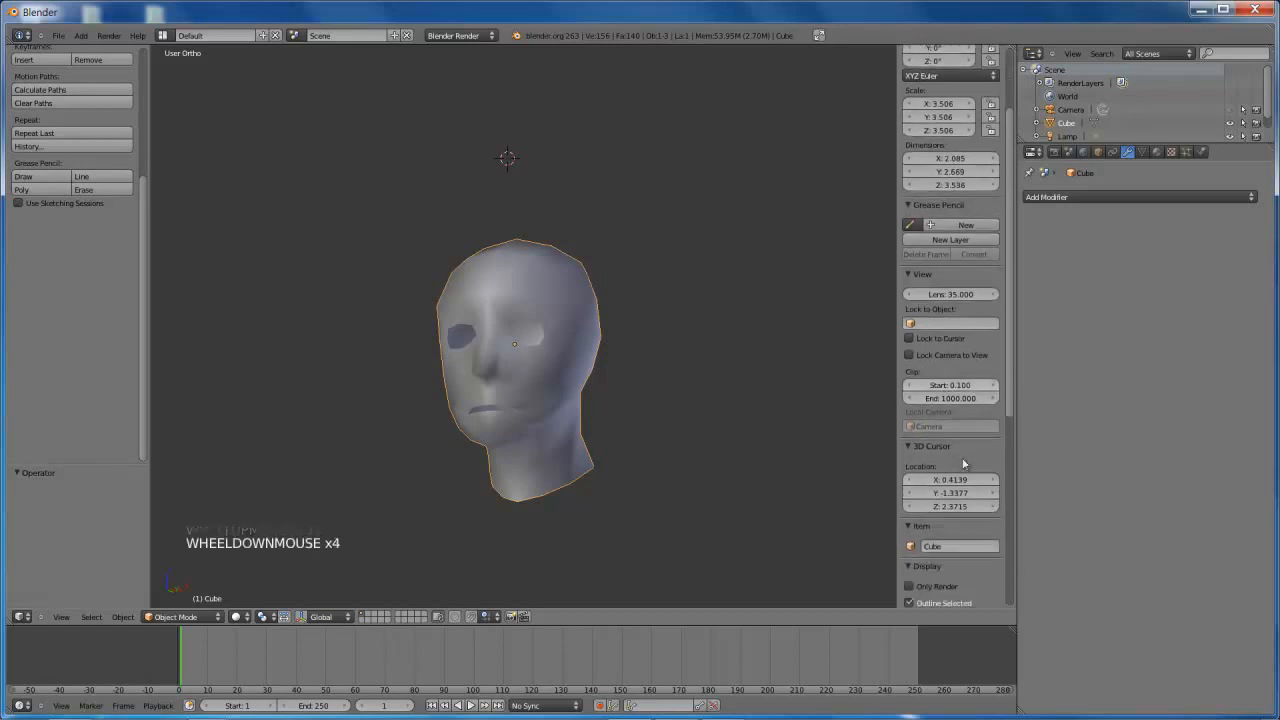
{"action": "left_click", "coordinate": [954, 479]}
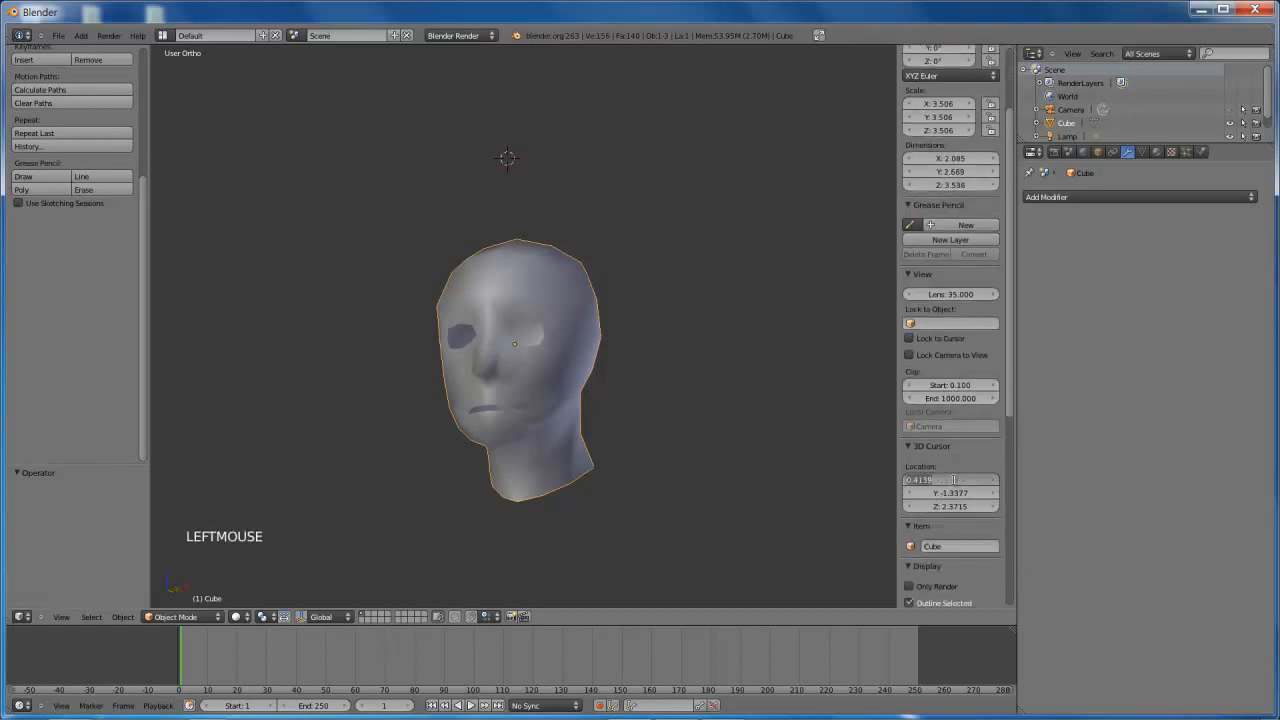
{"action": "type", "text": "0"}
{"action": "key", "text": "Tab"}
{"action": "key", "text": "Tab"}
{"action": "type", "text": "0"}
{"action": "key", "text": "Return"}
Set the 3D cursor's Y location to 0
{"action": "middle_click_drag", "start_coordinate": [345, 306], "coordinate": [296, 294]}
{"action": "left_click", "coordinate": [963, 494]}
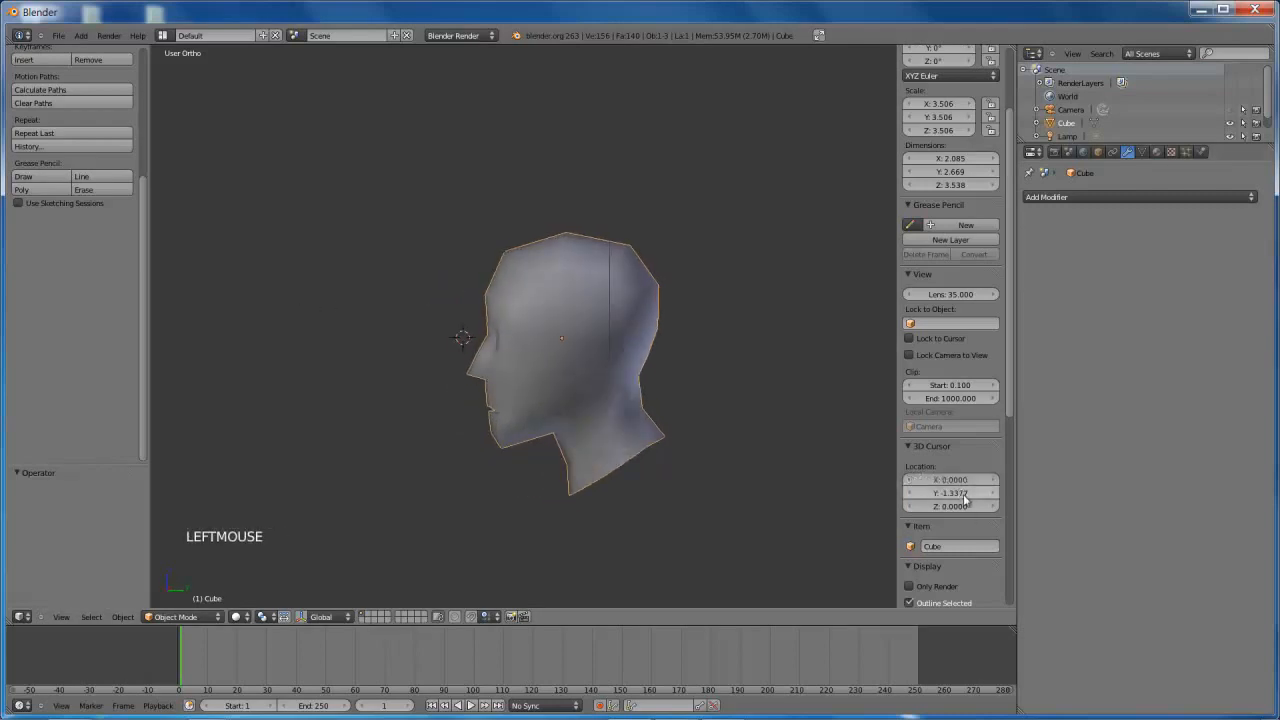
{"action": "double_click", "coordinate": [967, 496]}
{"action": "type", "text": "0"}
{"action": "key", "text": "Return"}
Add a cube mesh at the 3D cursor and move it above the head
{"action": "middle_click_drag", "start_coordinate": [769, 420], "coordinate": [791, 423]}
{"action": "key", "text": "shift+a"}
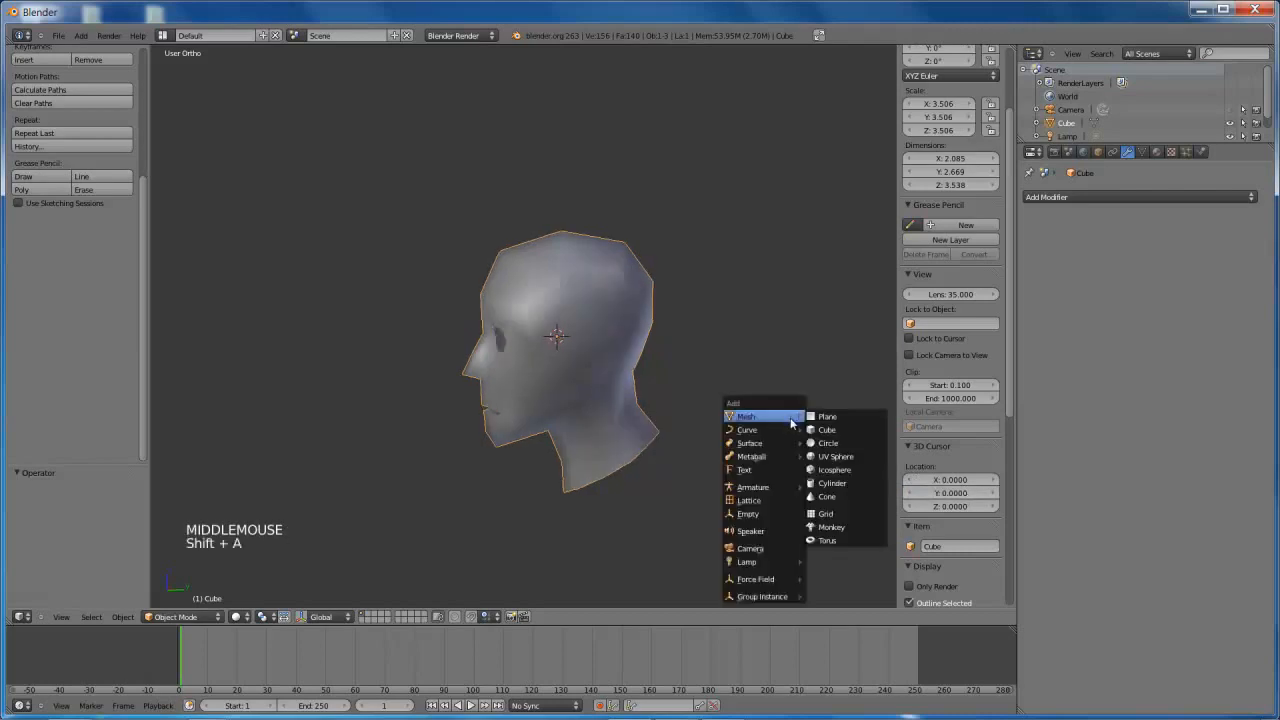
{"action": "left_click", "coordinate": [823, 430]}
{"action": "middle_click_drag", "start_coordinate": [700, 290], "coordinate": [572, 278]}
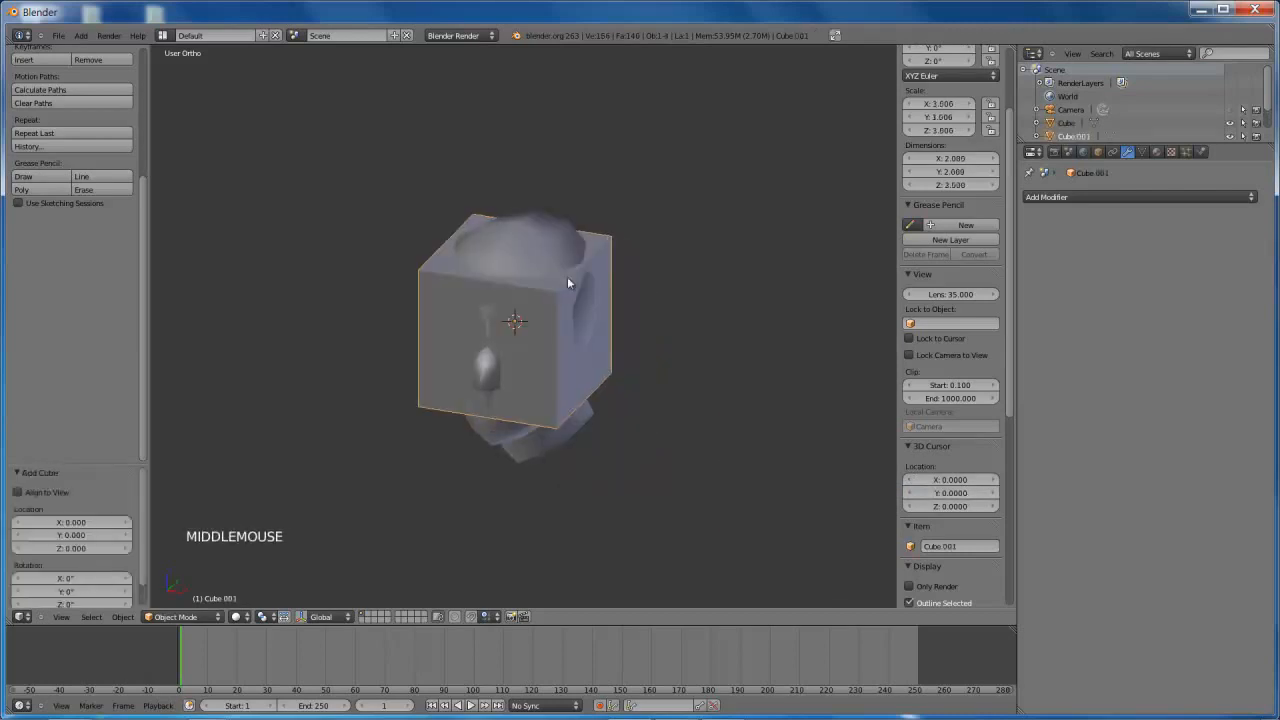
{"action": "key", "text": "g"}
{"action": "left_click", "coordinate": [540, 54]}
{"action": "middle_click_drag", "start_coordinate": [540, 54], "coordinate": [597, 283], "text": "shift"}
Subdivide all faces of the new cube once in Edit Mode
{"action": "key", "text": "Tab"}
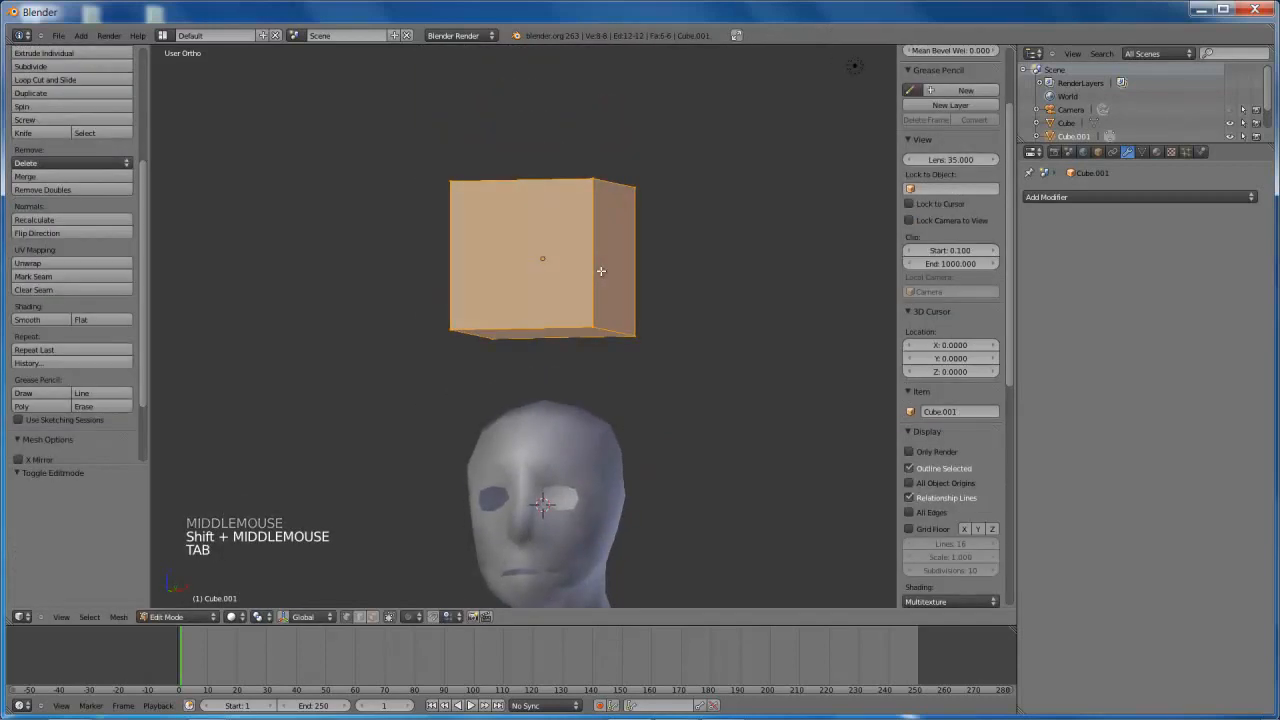
{"action": "key", "text": "space"}
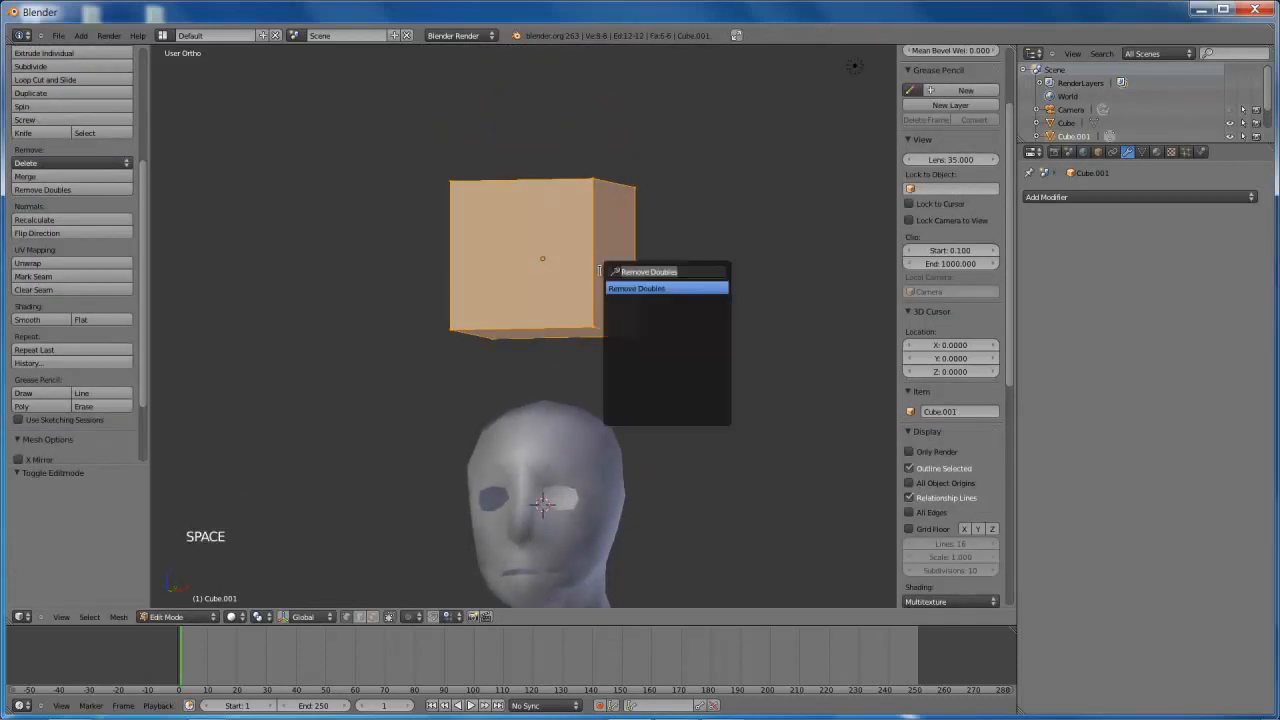
{"action": "type", "text": "sub"}
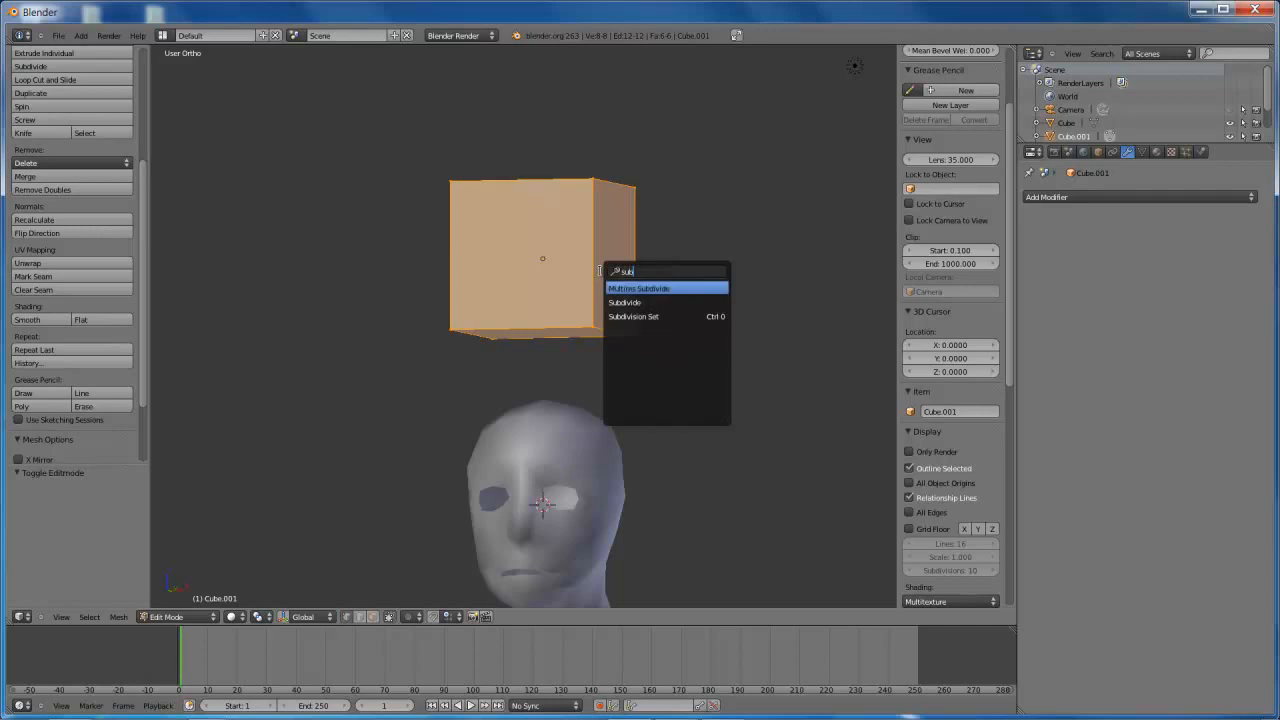
{"action": "key", "text": "Down"}
{"action": "key", "text": "Return"}
{"action": "middle_click_drag", "start_coordinate": [595, 269], "coordinate": [552, 224]}
{"action": "key", "text": "Tab"}
{"action": "key", "text": "Tab"}
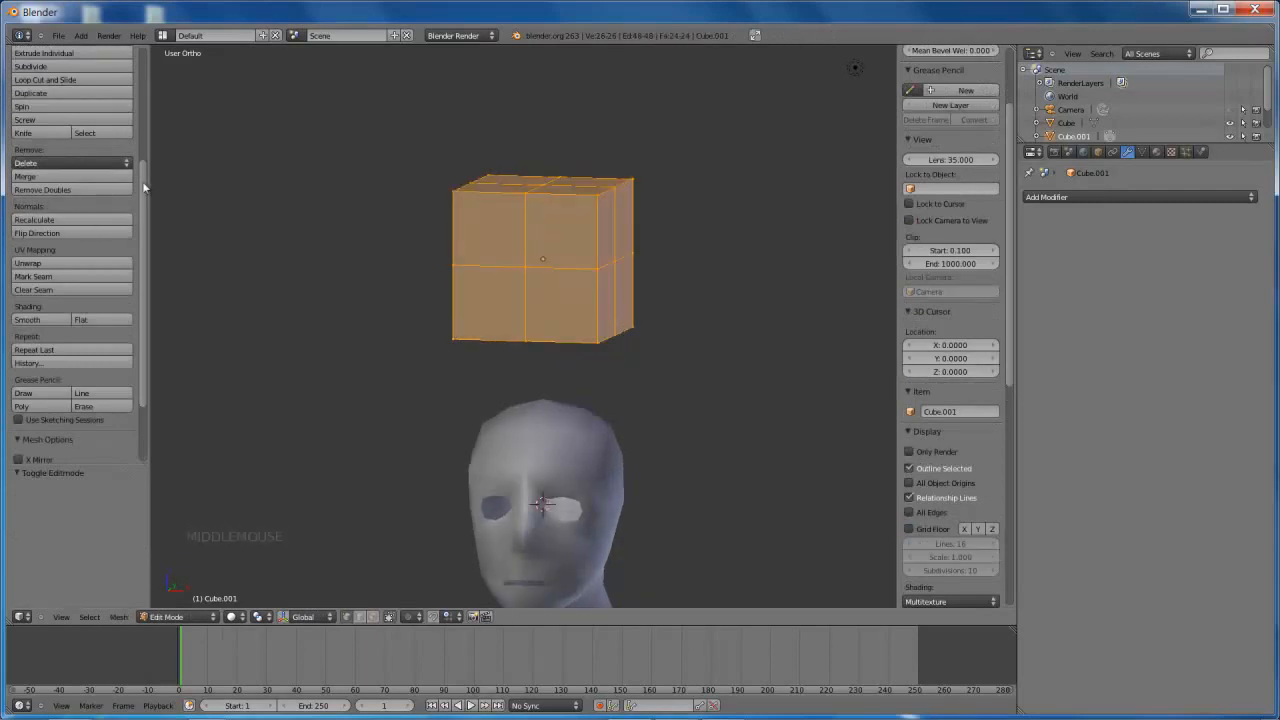
Apply Smooth Vertex repeatedly to the subdivided cube to round it into a rough ball
{"action": "left_click_drag", "start_coordinate": [142, 184], "coordinate": [135, 52]}
{"action": "key", "text": "space"}
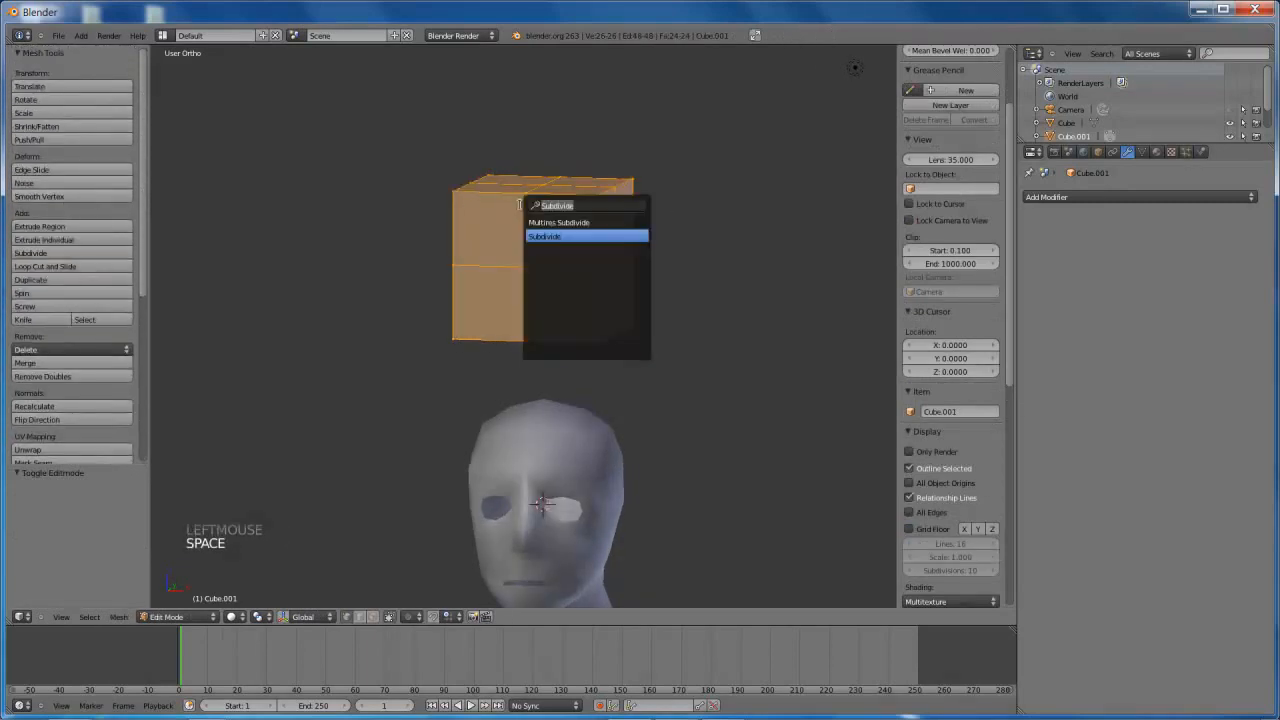
{"action": "type", "text": "smoot"}
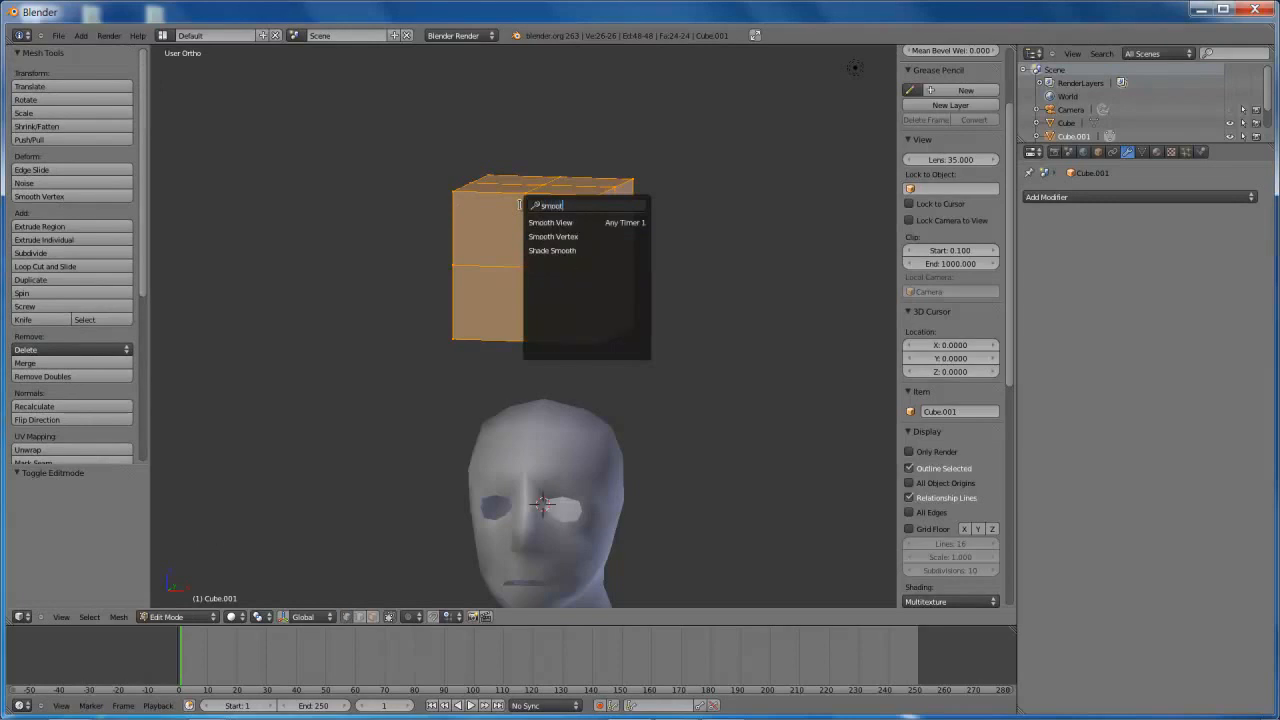
{"action": "key", "text": "Down"}
{"action": "key", "text": "Return"}
{"action": "key", "text": "space"}
{"action": "key", "text": "Return"}
{"action": "key", "text": "space"}
{"action": "key", "text": "Return"}
{"action": "key", "text": "space"}
{"action": "key", "text": "space"}
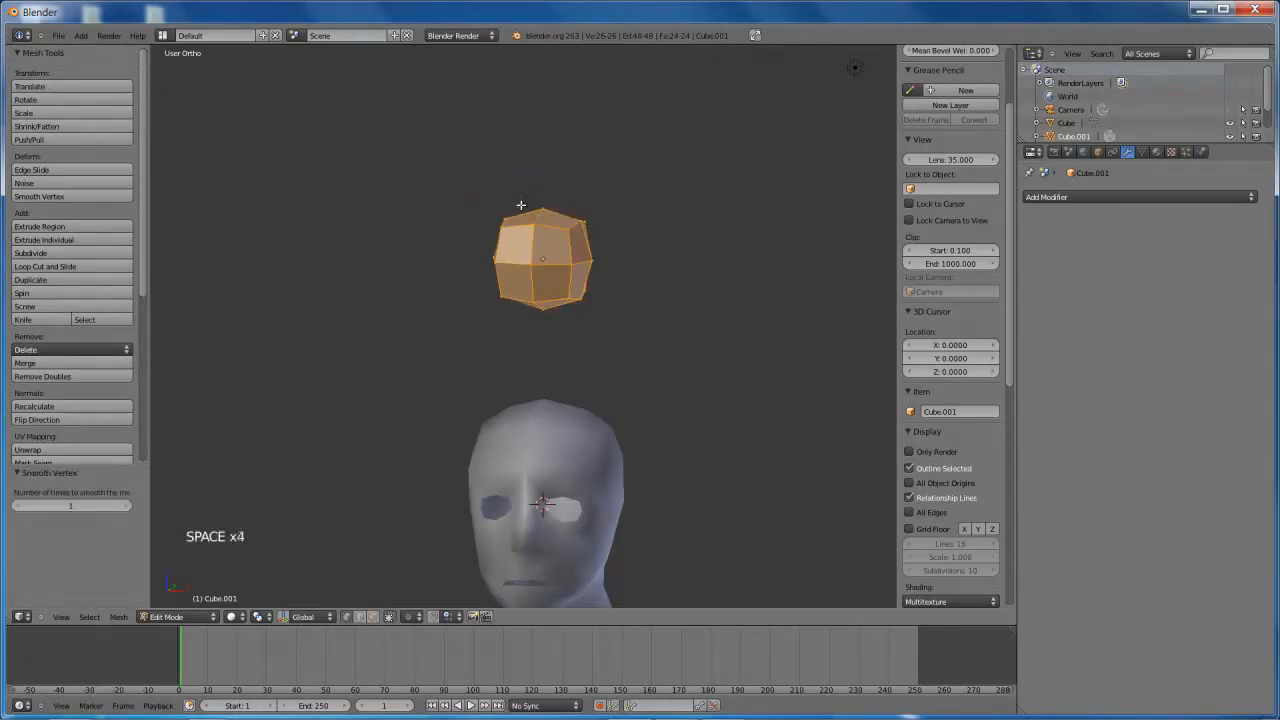
Scale the rounded cube's mesh up by about 2.15 in Edit Mode
{"action": "key", "text": "s"}
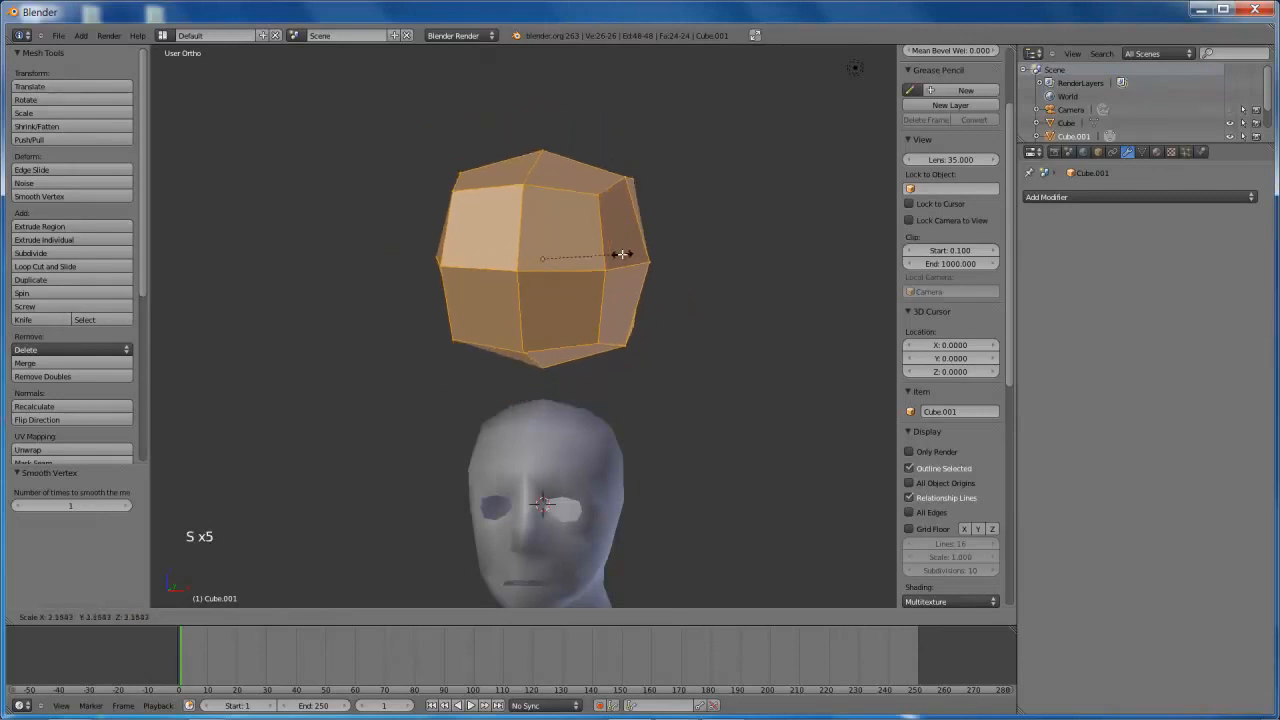
{"action": "left_click", "coordinate": [580, 257]}
{"action": "middle_click_drag", "start_coordinate": [580, 257], "coordinate": [574, 249]}
Delete the faces of the ball's left half using face selection in the front wireframe view
{"action": "key", "text": "KP_1"}
{"action": "key", "text": "z"}
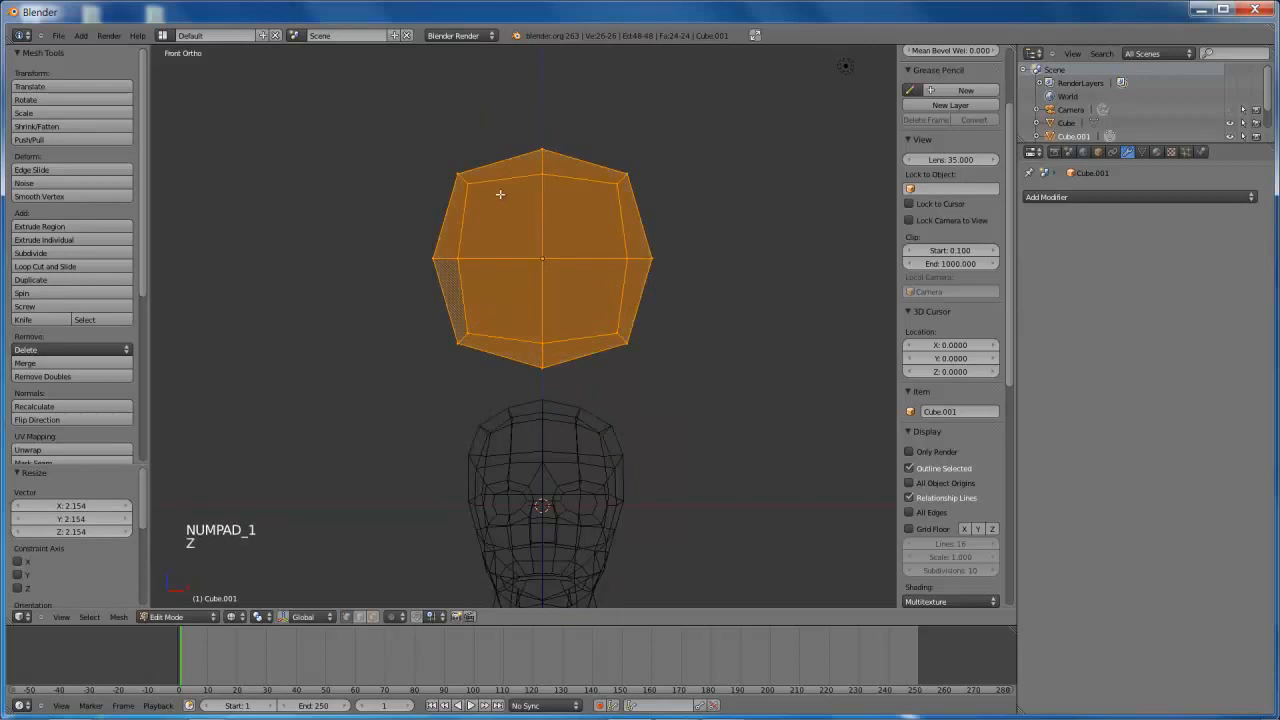
{"action": "right_click", "coordinate": [494, 194]}
{"action": "key", "text": "ctrl+Tab"}
{"action": "key", "text": "ctrl+Tab"}
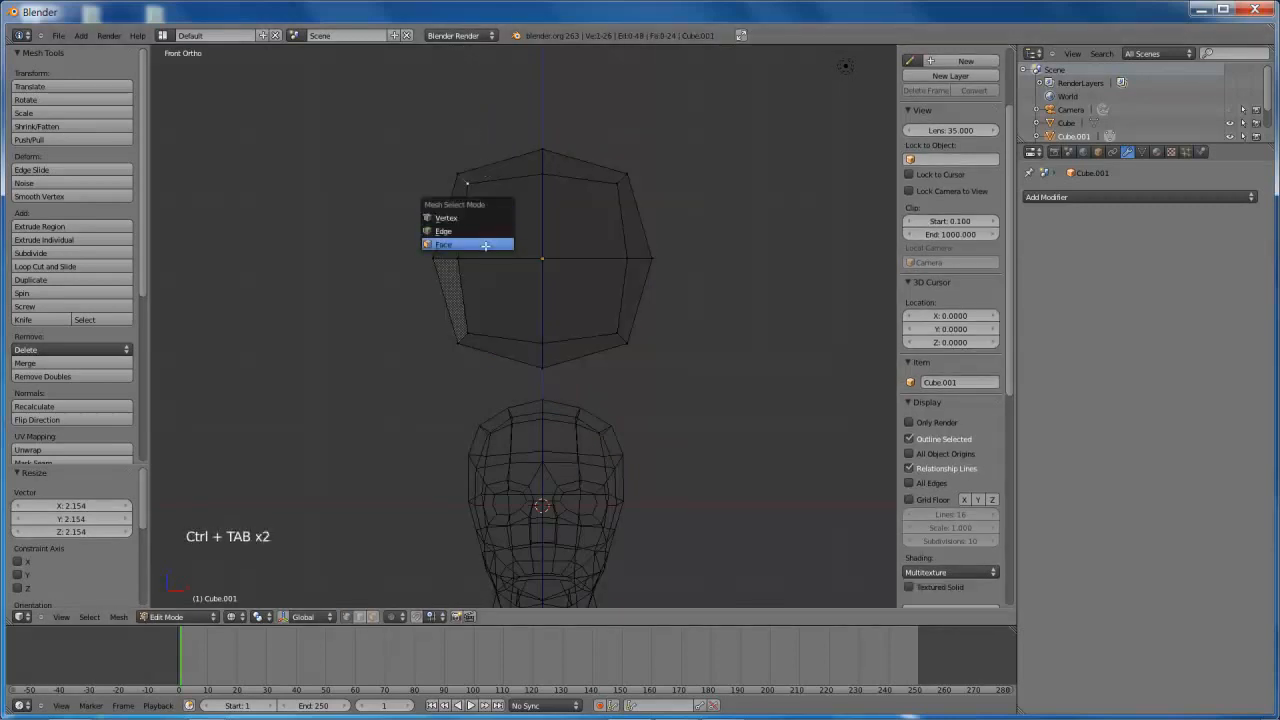
{"action": "left_click", "coordinate": [491, 245]}
{"action": "key", "text": "b"}
{"action": "left_click_drag", "start_coordinate": [410, 125], "coordinate": [522, 388]}
{"action": "key", "text": "Delete"}
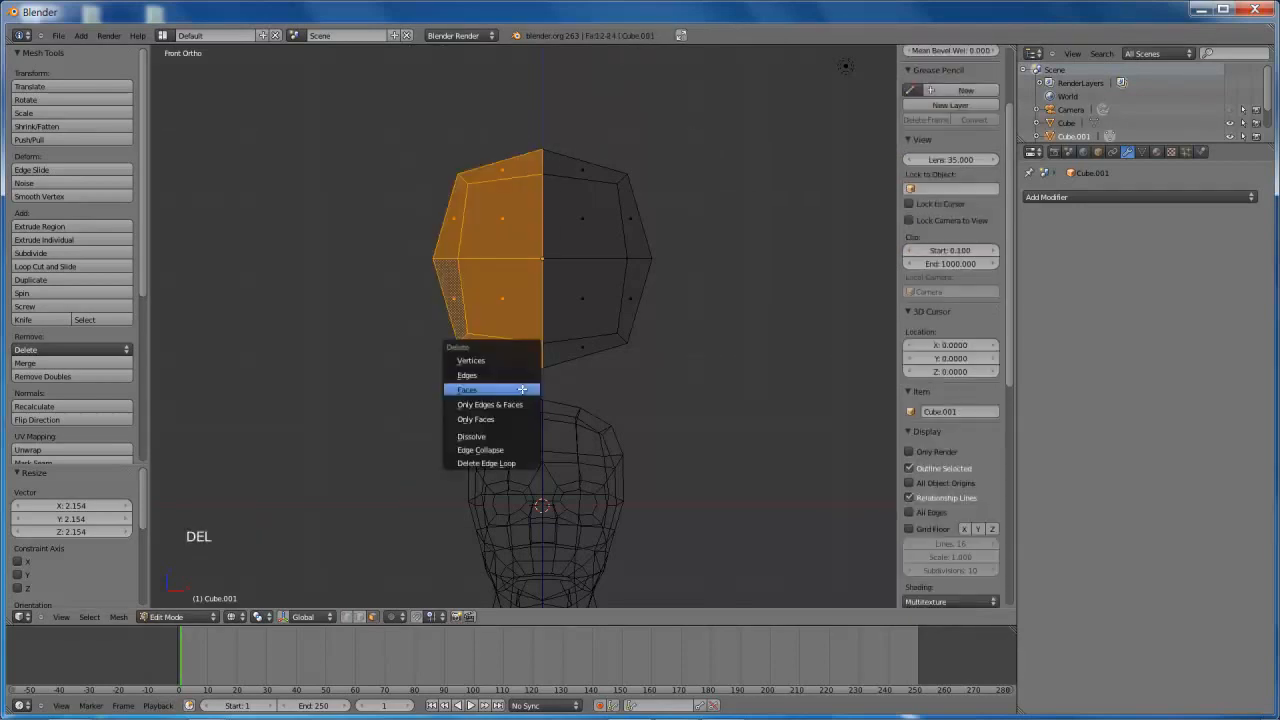
{"action": "left_click", "coordinate": [521, 389]}
Return to Object Mode and add a Mirror modifier to the half ball
{"action": "key", "text": "Tab"}
{"action": "right_click", "coordinate": [583, 260]}
{"action": "left_click", "coordinate": [1137, 197]}
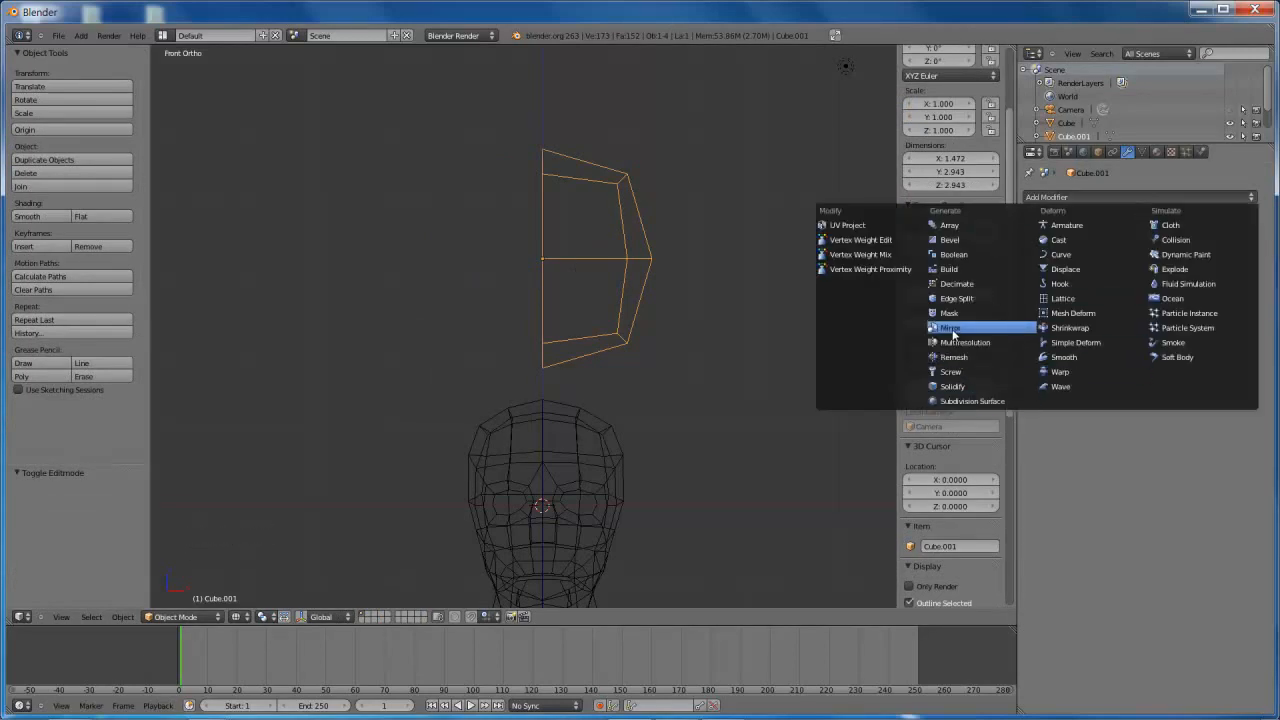
{"action": "left_click", "coordinate": [950, 327]}
Cut new edges with the Knife across the half ball's upper side faces and down to its middle loop
{"action": "middle_click_drag", "start_coordinate": [610, 214], "coordinate": [594, 240]}
{"action": "key", "text": "Tab"}
{"action": "right_click", "coordinate": [596, 206]}
{"action": "key", "text": "ctrl+Tab"}
{"action": "left_click", "coordinate": [589, 208]}
{"action": "right_click", "coordinate": [602, 222]}
{"action": "scroll", "coordinate": [594, 240], "scroll_direction": "up", "scroll_amount": 1}
{"action": "key", "text": "k"}
{"action": "left_click", "coordinate": [503, 206]}
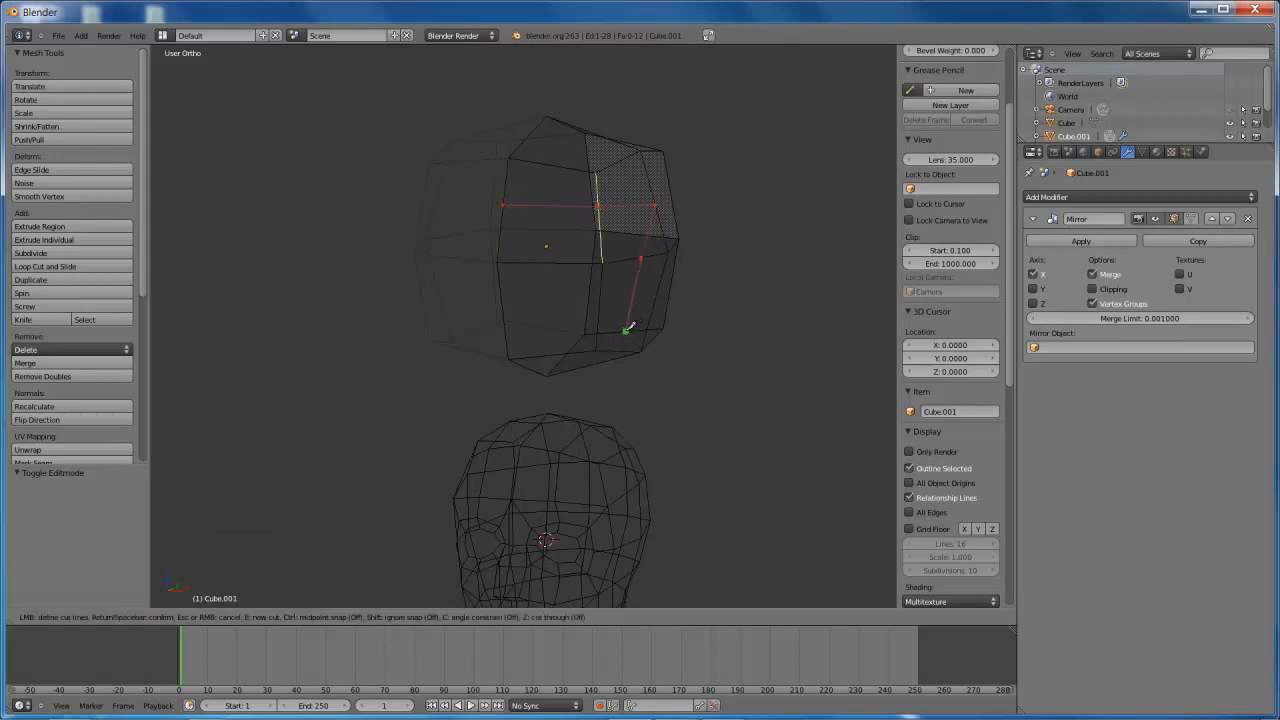
{"action": "key", "text": "Return"}
Apply the ball's Mirror modifier in Object Mode
{"action": "mouse_move", "coordinate": [648, 209]}
{"action": "middle_mouse_down"}
{"action": "mouse_move", "coordinate": [494, 203]}
{"action": "mouse_move", "coordinate": [606, 223]}
{"action": "mouse_move", "coordinate": [663, 190]}
{"action": "middle_mouse_up"}
{"action": "key", "text": "Tab"}
{"action": "key", "text": "Tab"}
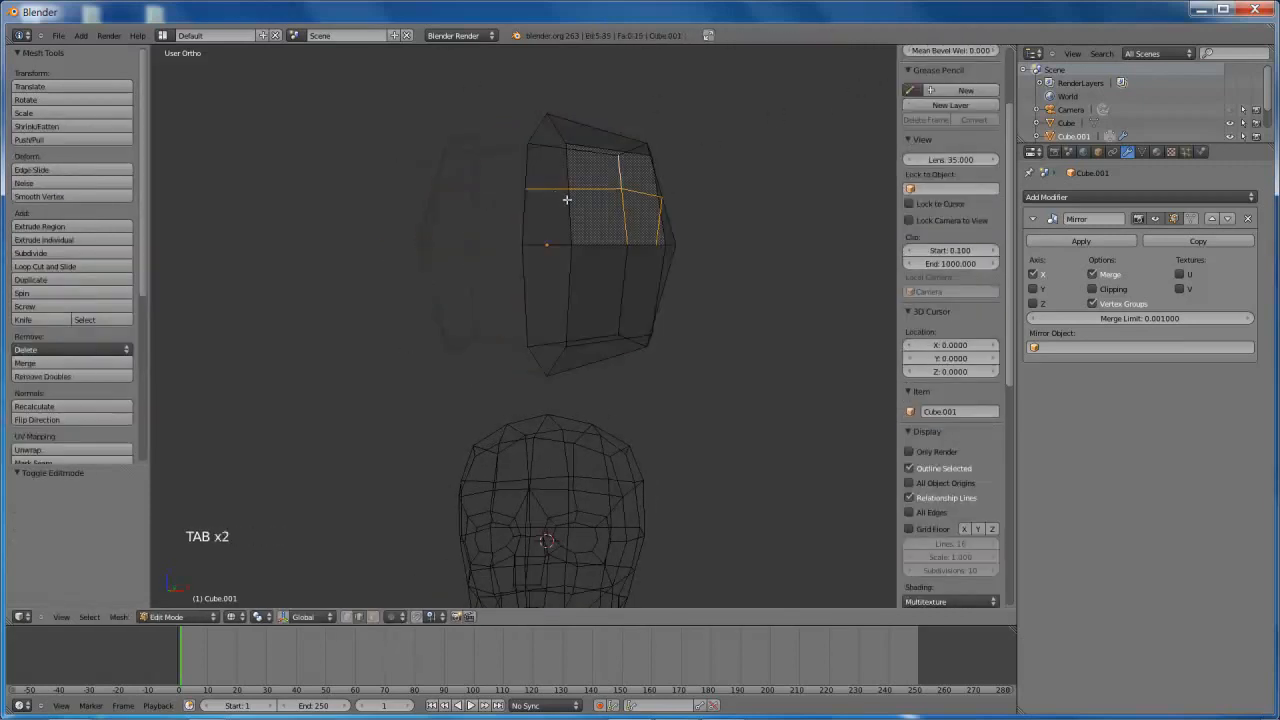
{"action": "key", "text": "Tab"}
{"action": "left_click", "coordinate": [1110, 242]}
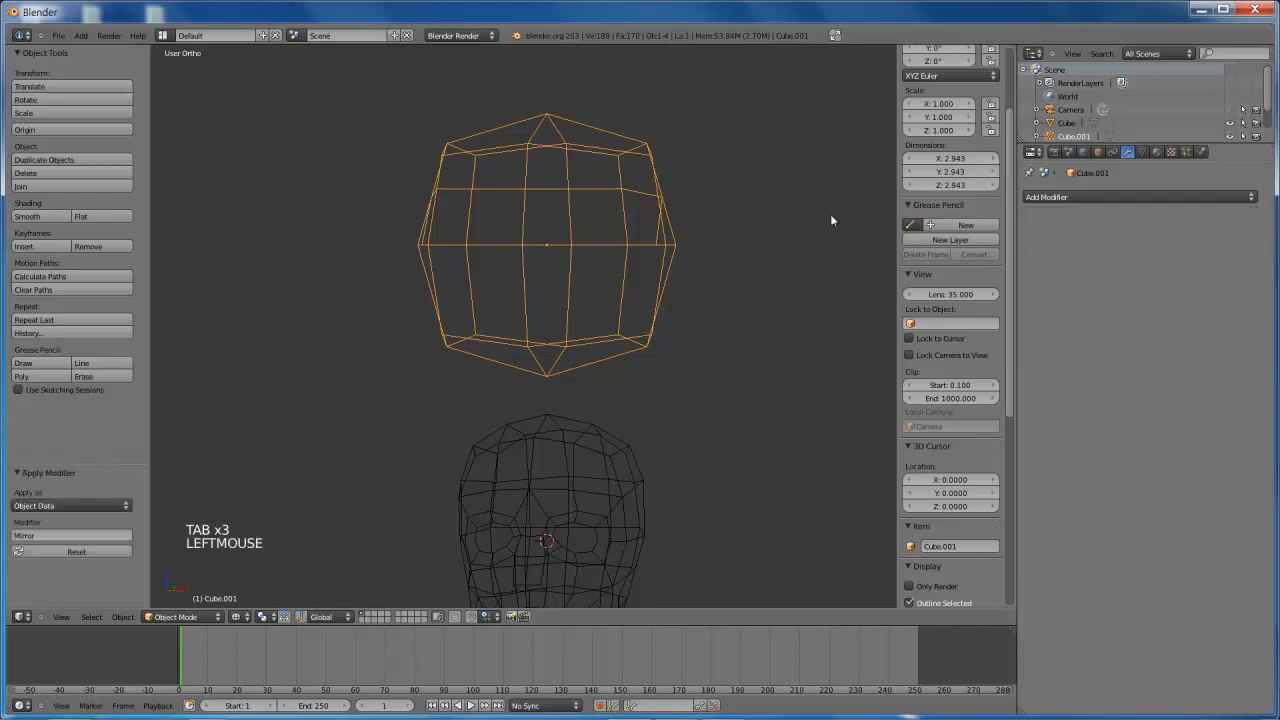
{"action": "middle_click_drag", "start_coordinate": [492, 186], "coordinate": [585, 217]}
{"action": "key", "text": "ctrl+Tab"}
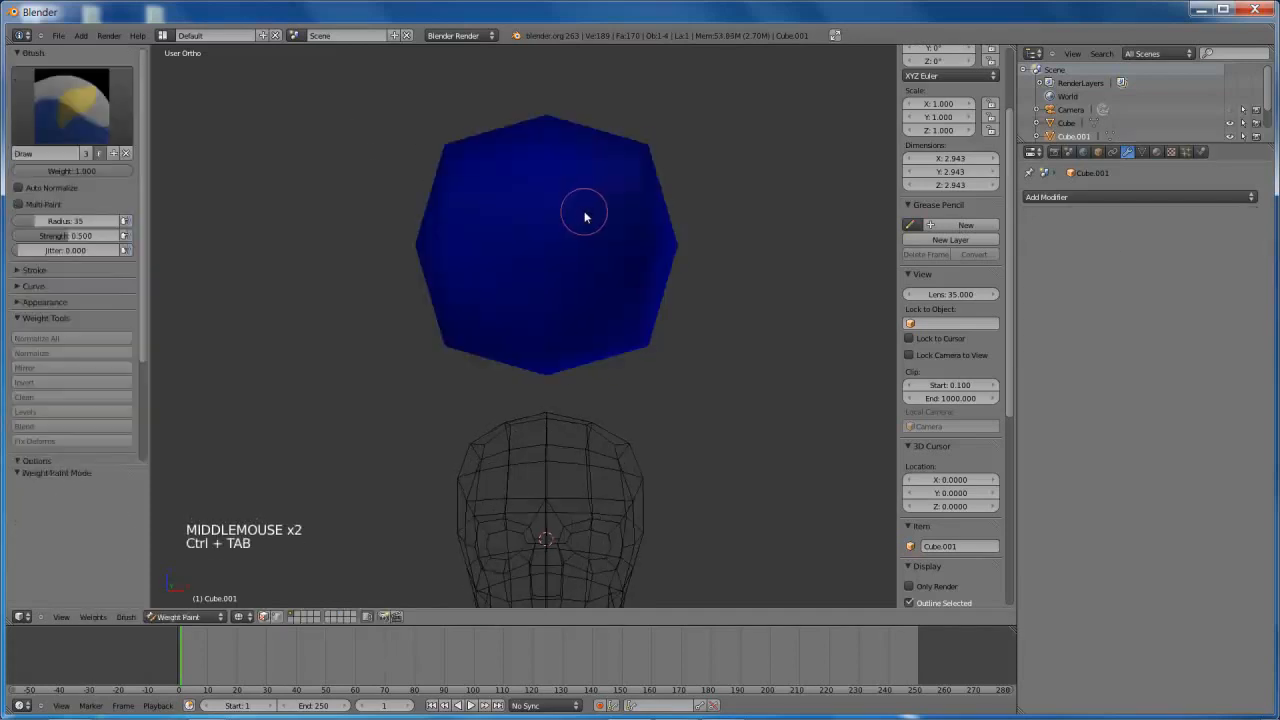
{"action": "key", "text": "ctrl+Tab"}
Add a Subdivision Surface modifier to the ball and switch the viewport to solid shading
{"action": "left_click", "coordinate": [1122, 196]}
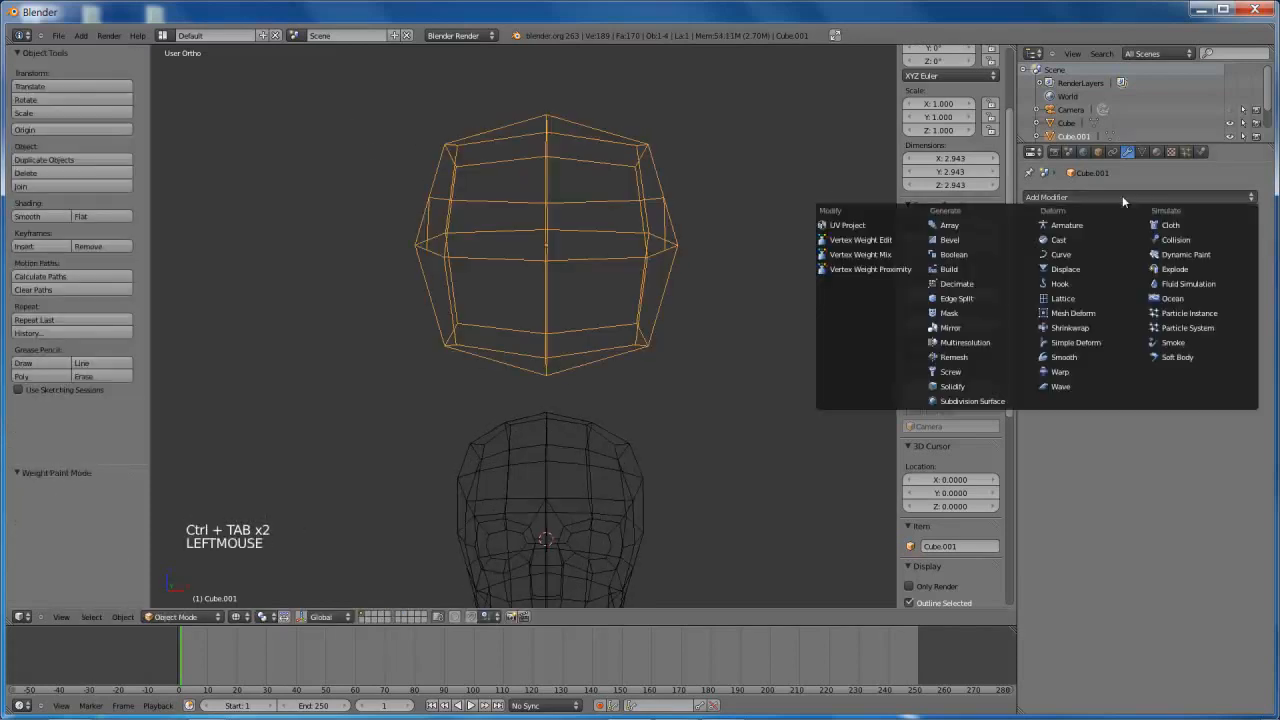
{"action": "left_click", "coordinate": [975, 401]}
{"action": "mouse_move", "coordinate": [611, 200]}
{"action": "middle_mouse_down"}
{"action": "mouse_move", "coordinate": [537, 206]}
{"action": "mouse_move", "coordinate": [577, 214]}
{"action": "middle_mouse_up"}
{"action": "key", "text": "z"}
{"action": "middle_click", "coordinate": [526, 264]}
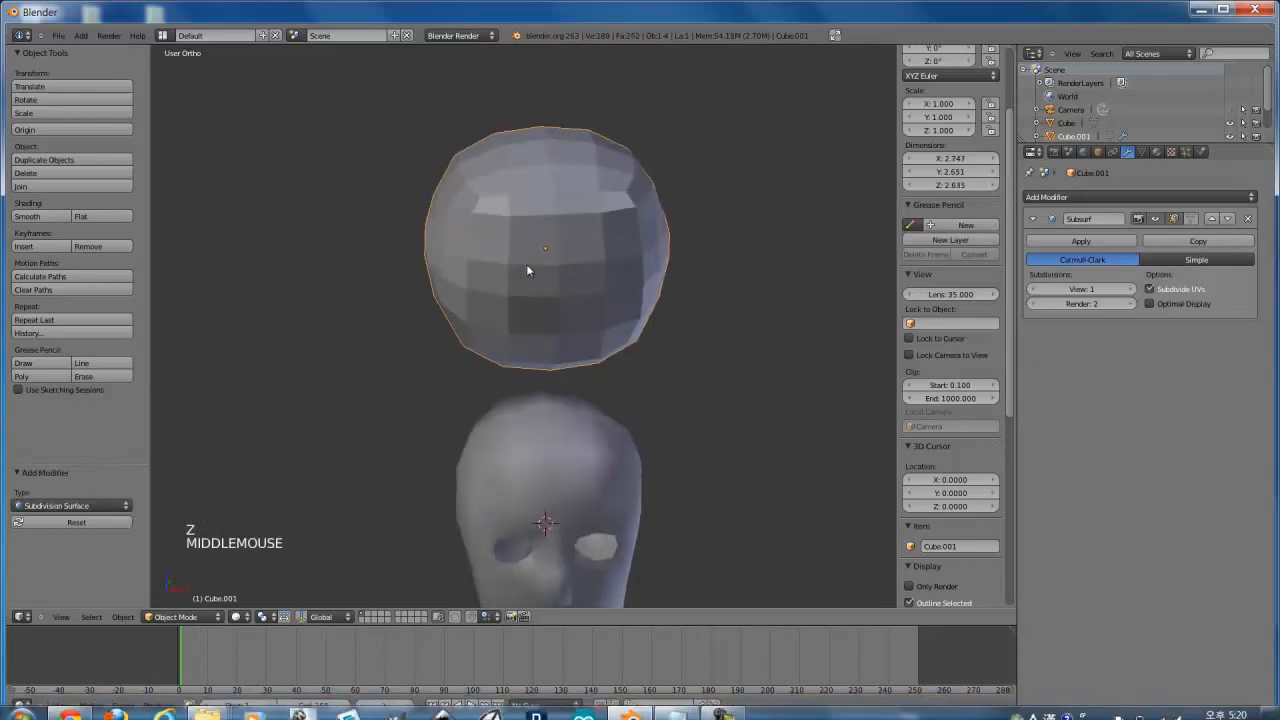
Shade the ball smooth and set its Subdivision Surface View level to 2
{"action": "scroll", "coordinate": [190, 210], "scroll_direction": "up", "scroll_amount": 1}
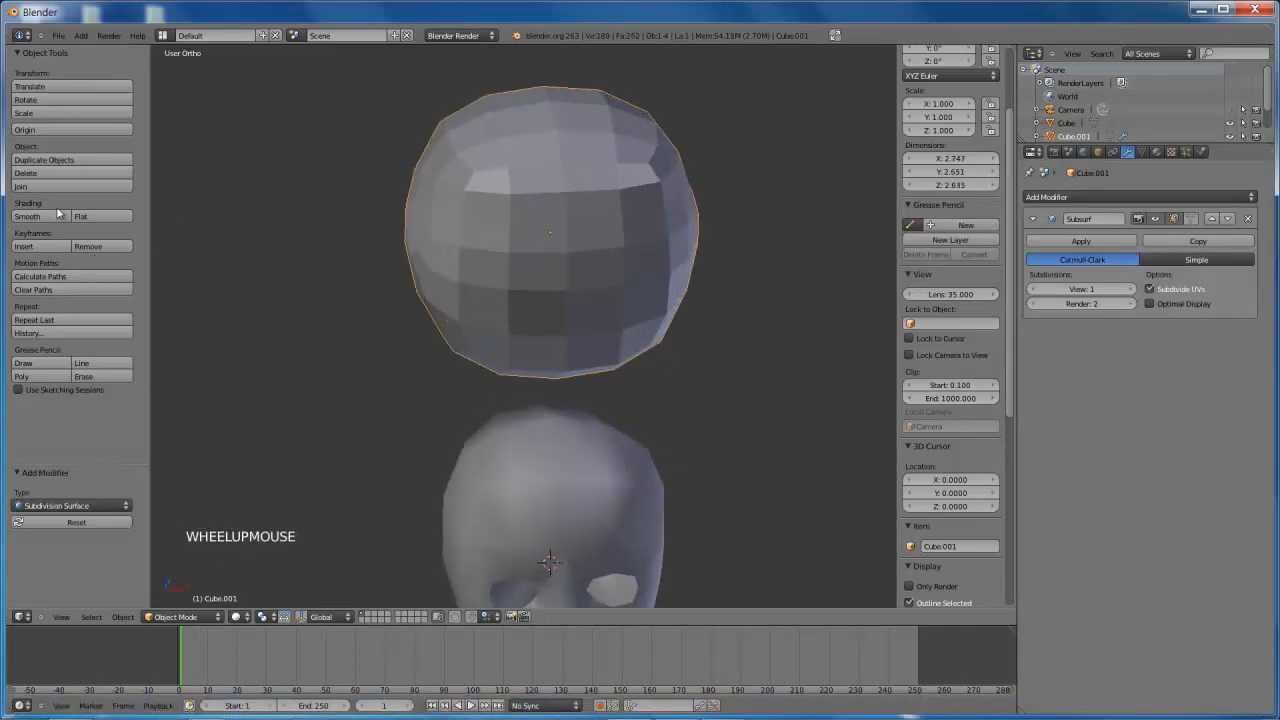
{"action": "left_click", "coordinate": [27, 216]}
{"action": "middle_click", "coordinate": [530, 232]}
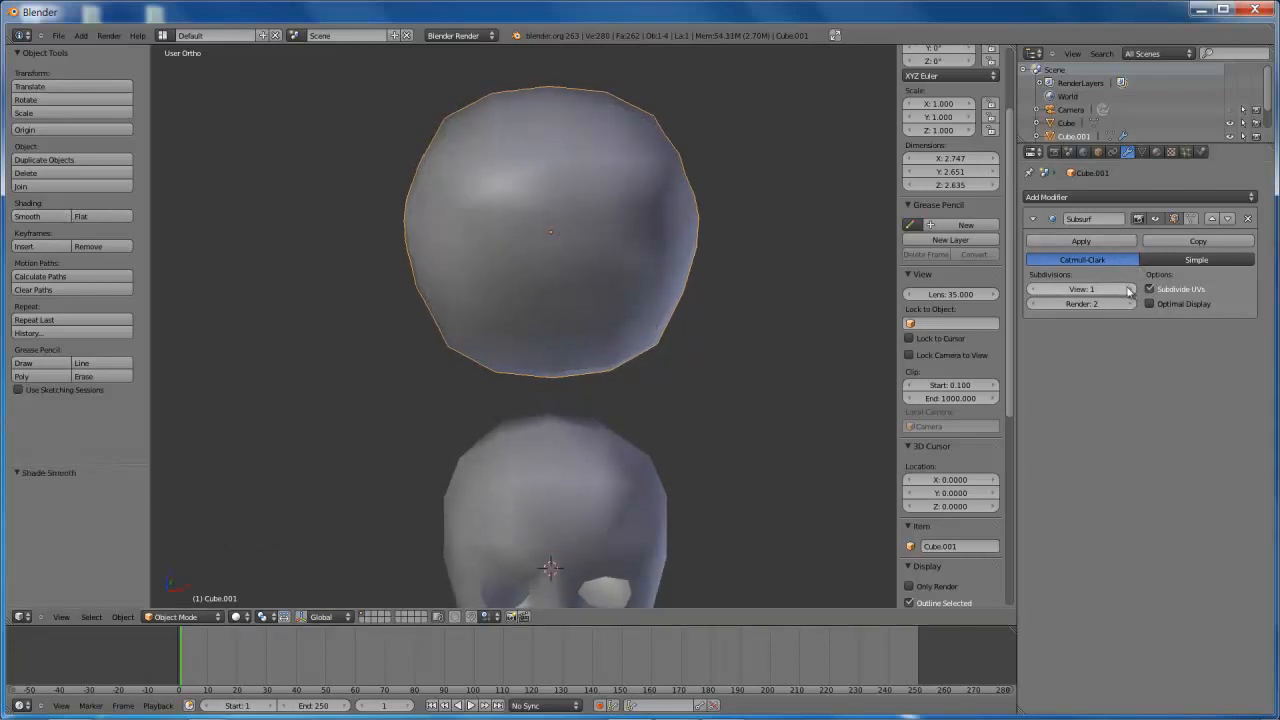
{"action": "left_click", "coordinate": [1129, 289]}
Try moving an upper front vertex of the ball's cage in vertex select mode
{"action": "middle_click_drag", "start_coordinate": [420, 220], "coordinate": [530, 212]}
{"action": "key", "text": "Tab"}
{"action": "key", "text": "ctrl+Tab"}
{"action": "left_click", "coordinate": [489, 186]}
{"action": "right_click", "coordinate": [501, 197]}
{"action": "key", "text": "g"}
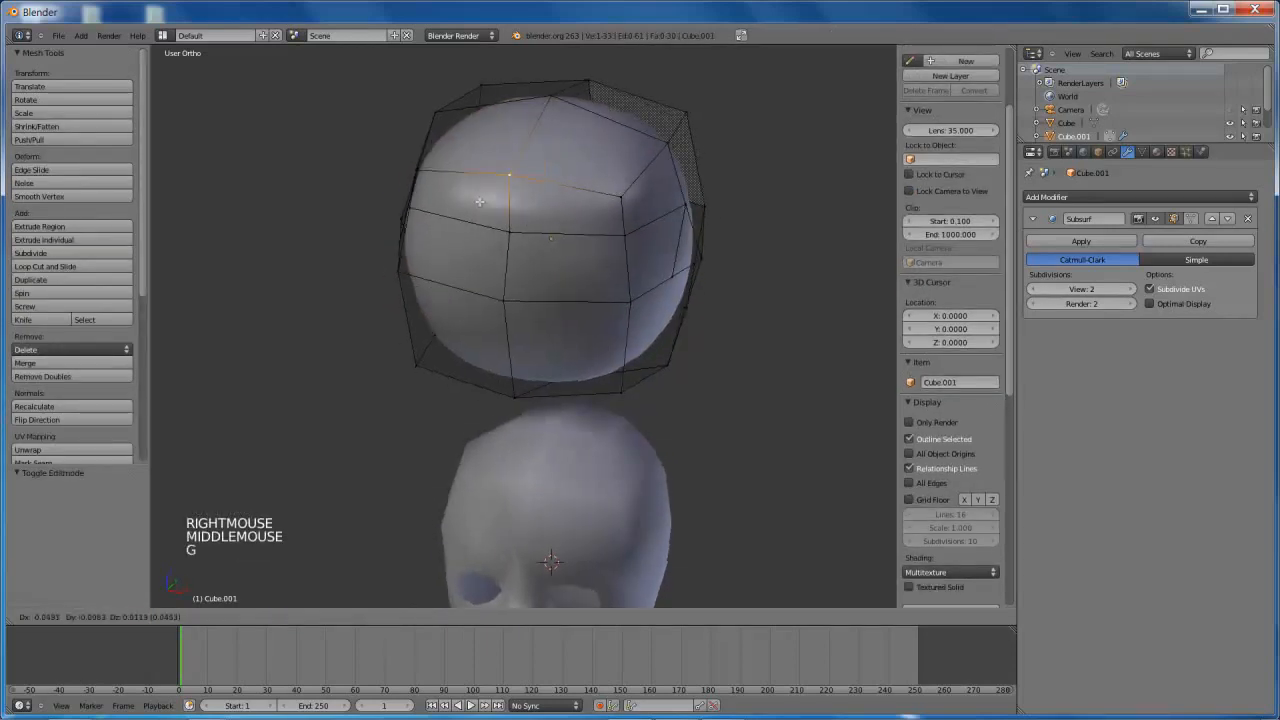
{"action": "right_click", "coordinate": [535, 188]}
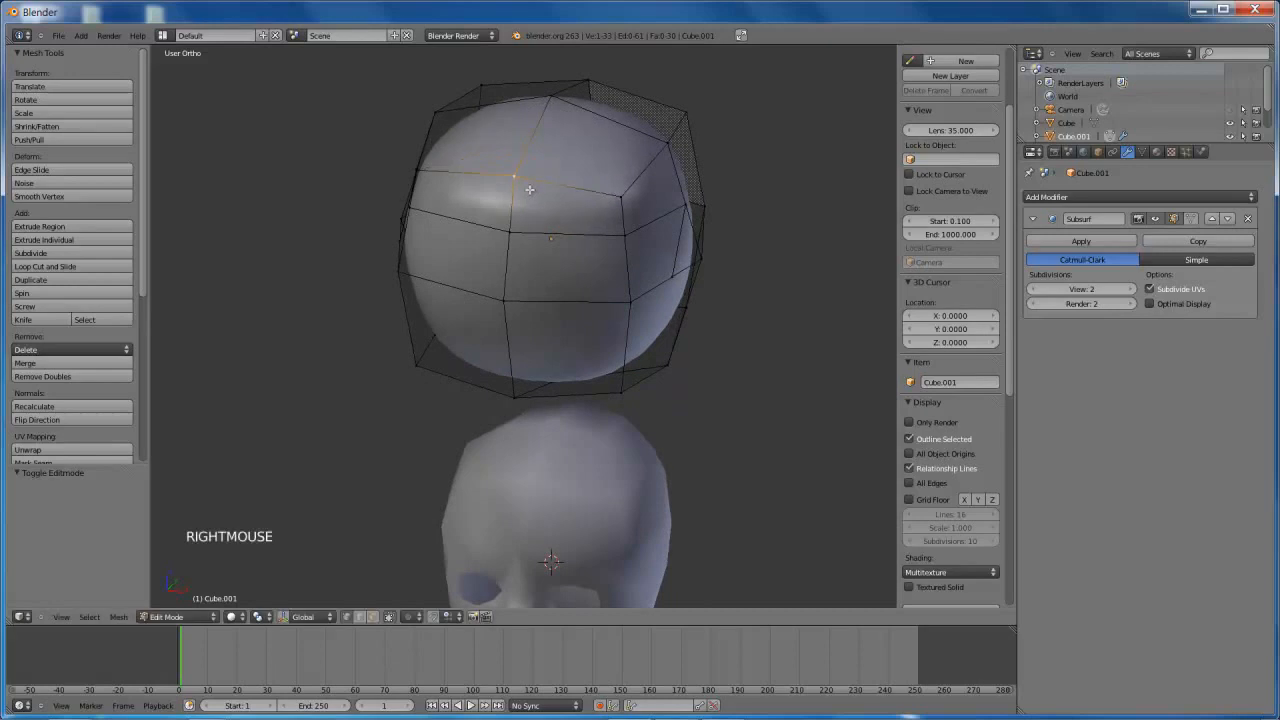
Inspect the ball's smoothed surface against its cage and remove the Subdivision Surface modifier
{"action": "middle_click_drag", "start_coordinate": [530, 190], "coordinate": [538, 186]}
{"action": "scroll", "coordinate": [543, 183], "scroll_direction": "down", "scroll_amount": 6}
{"action": "scroll", "coordinate": [543, 183], "scroll_direction": "up", "scroll_amount": 4}
{"action": "scroll", "coordinate": [543, 183], "scroll_direction": "down", "scroll_amount": 3}
{"action": "key", "text": "Tab"}
{"action": "key", "text": "Tab"}
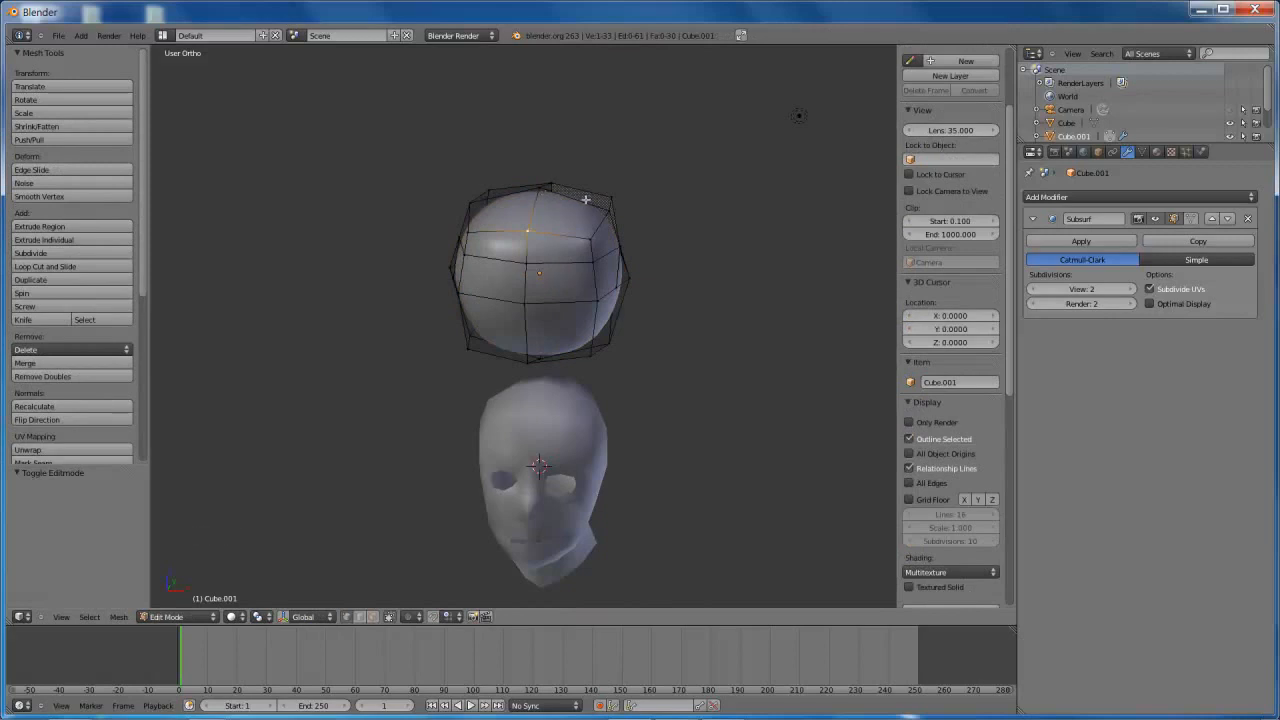
{"action": "key", "text": "ctrl+Tab"}
{"action": "left_click", "coordinate": [1247, 219]}
{"action": "mouse_move", "coordinate": [728, 260]}
{"action": "middle_mouse_down"}
{"action": "mouse_move", "coordinate": [757, 237]}
{"action": "mouse_move", "coordinate": [675, 285]}
{"action": "mouse_move", "coordinate": [723, 277]}
{"action": "middle_mouse_up"}
{"action": "scroll", "coordinate": [723, 277], "scroll_direction": "down", "scroll_amount": 4}
{"action": "scroll", "coordinate": [726, 280], "scroll_direction": "up", "scroll_amount": 4}
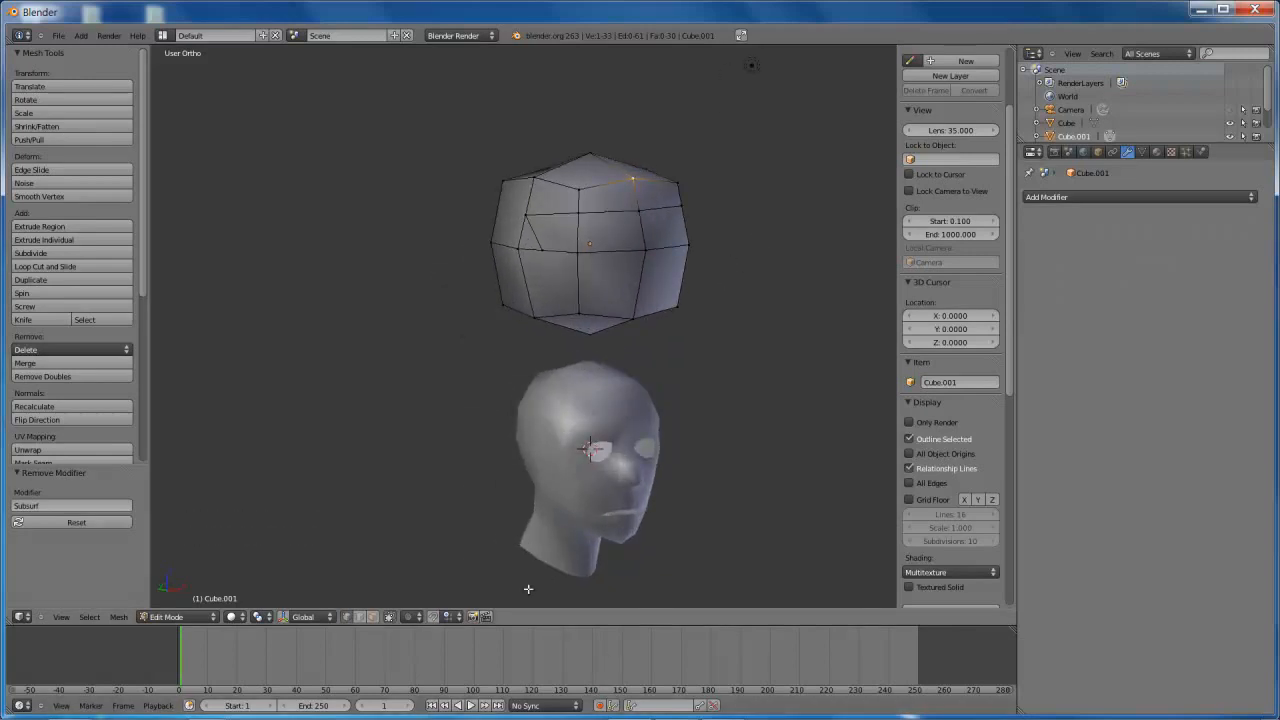
{"action": "key", "text": "ctrl+super"}
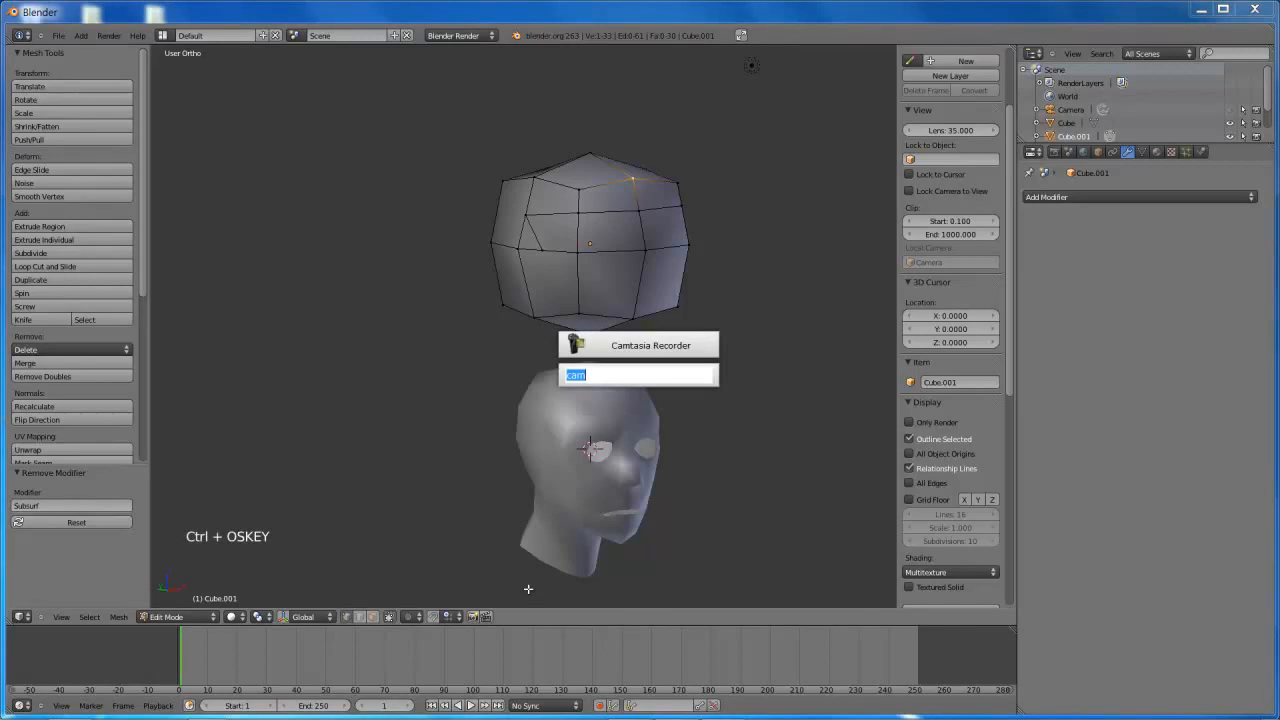
{"action": "mouse_move", "coordinate": [997, 710]}
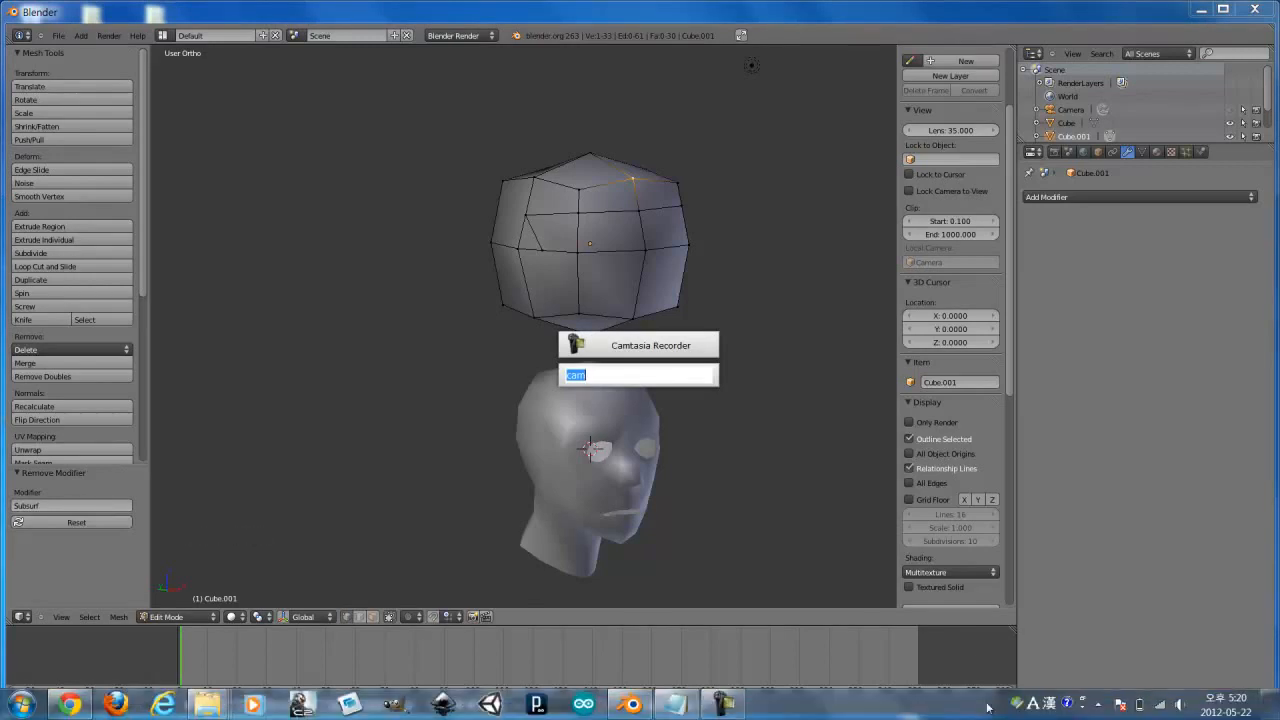